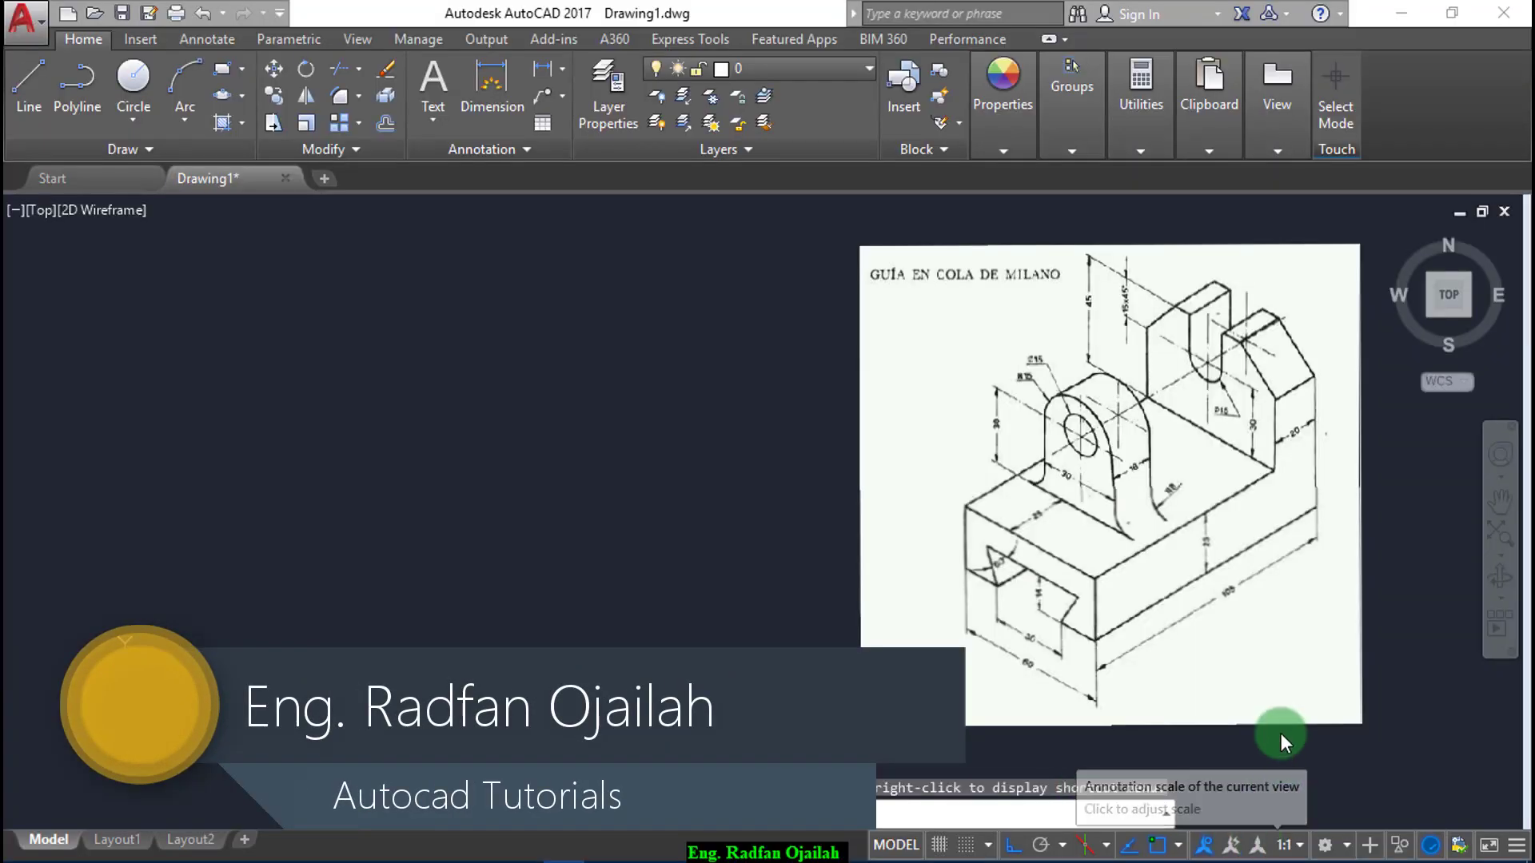
- Examine the shape and dimensions of the dovetail guide in the isometric reference image
scroll(1278, 623, up, 4)
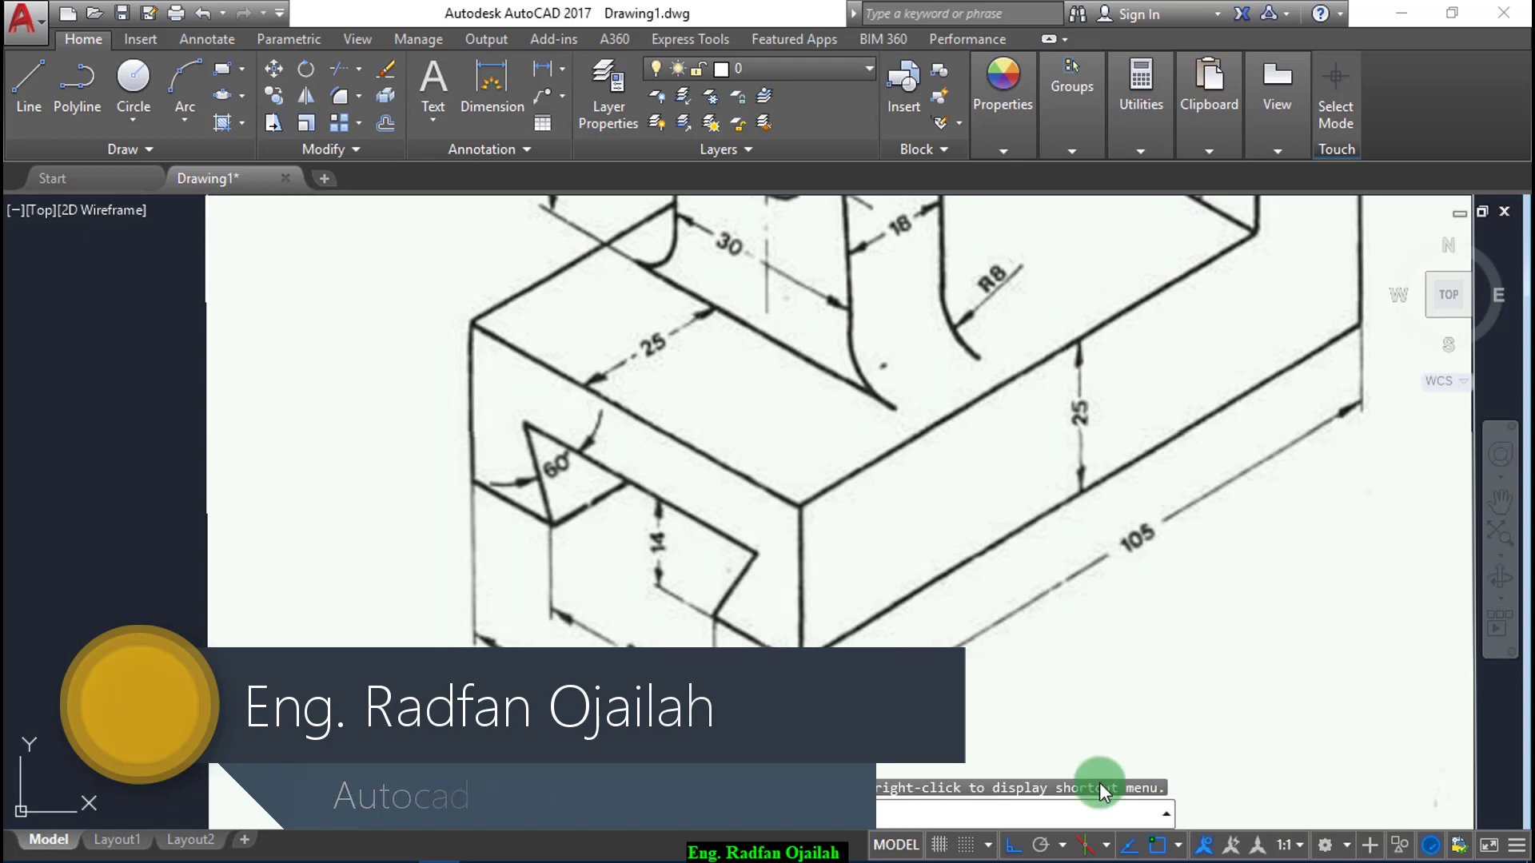
scroll(1175, 650, down, 4)
scroll(1195, 666, up, 2)
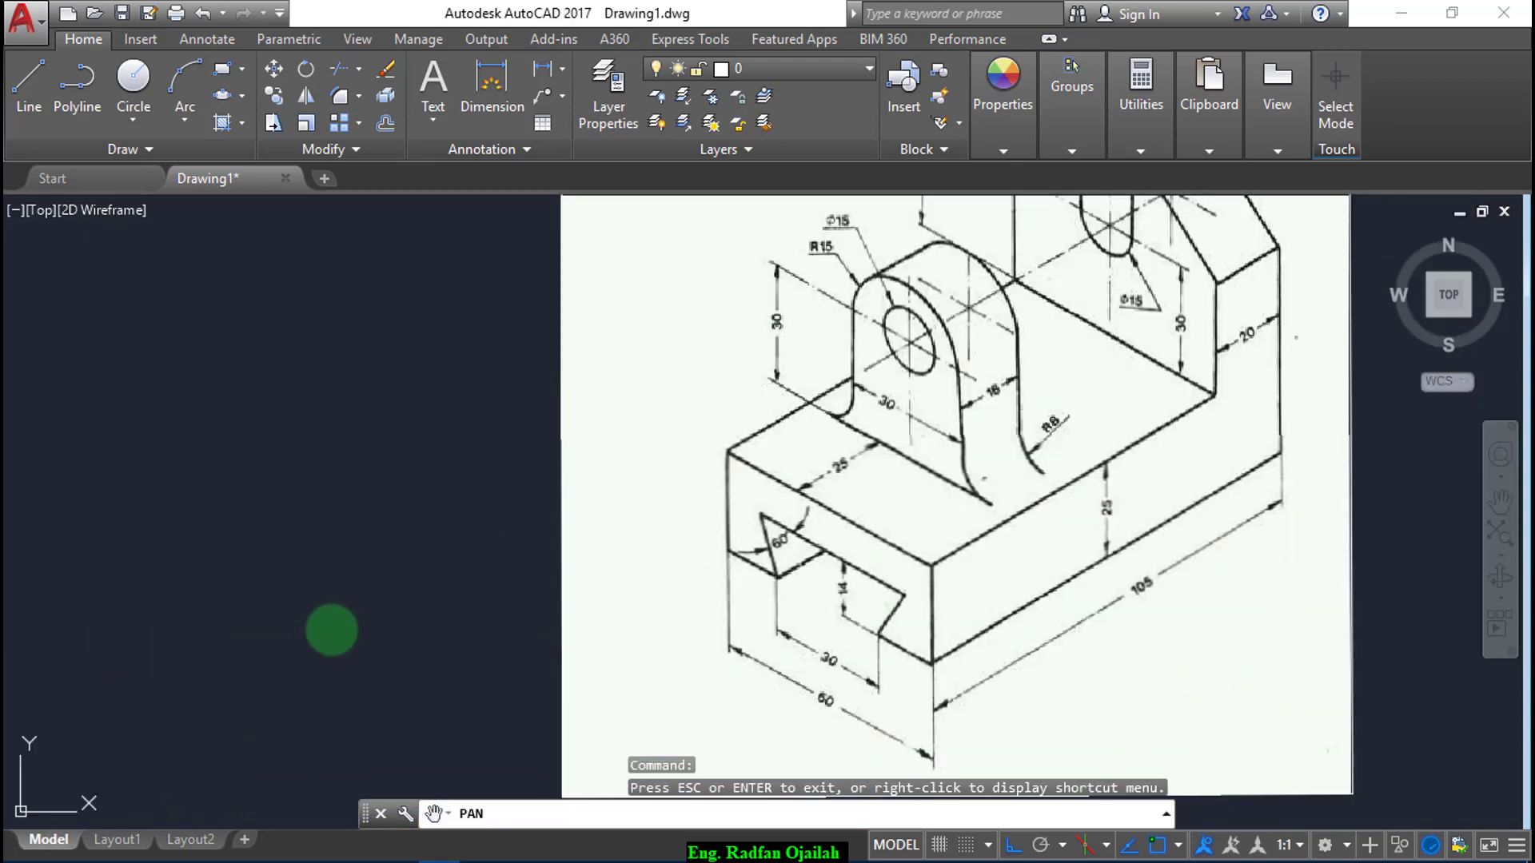
key(Escape)
click(197, 569)
click(374, 636)
scroll(759, 551, down, 2)
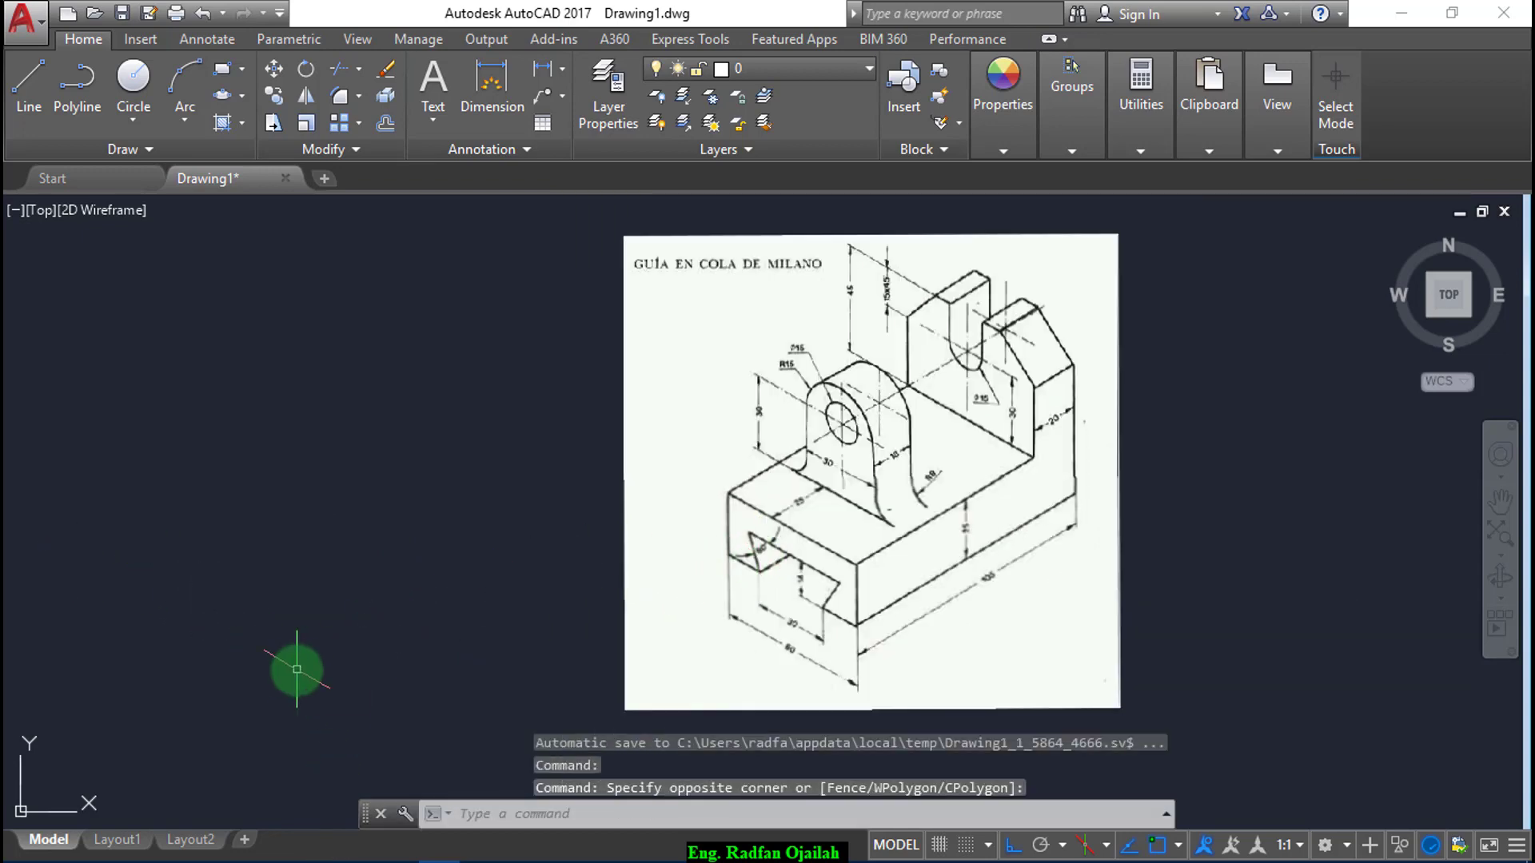
key(Escape)
text(l)
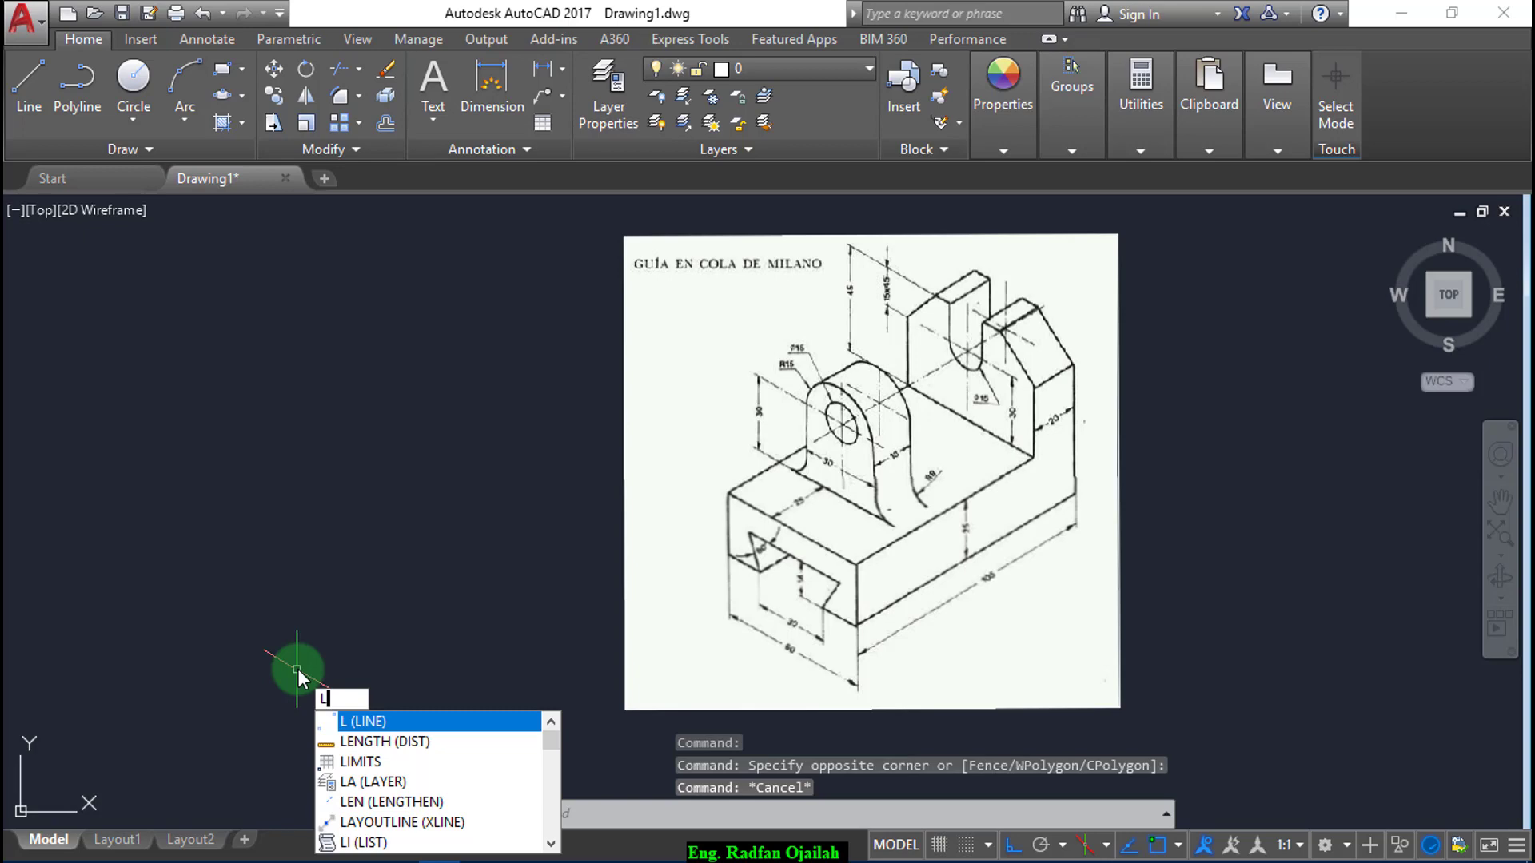
key(Return)
click(564, 542)
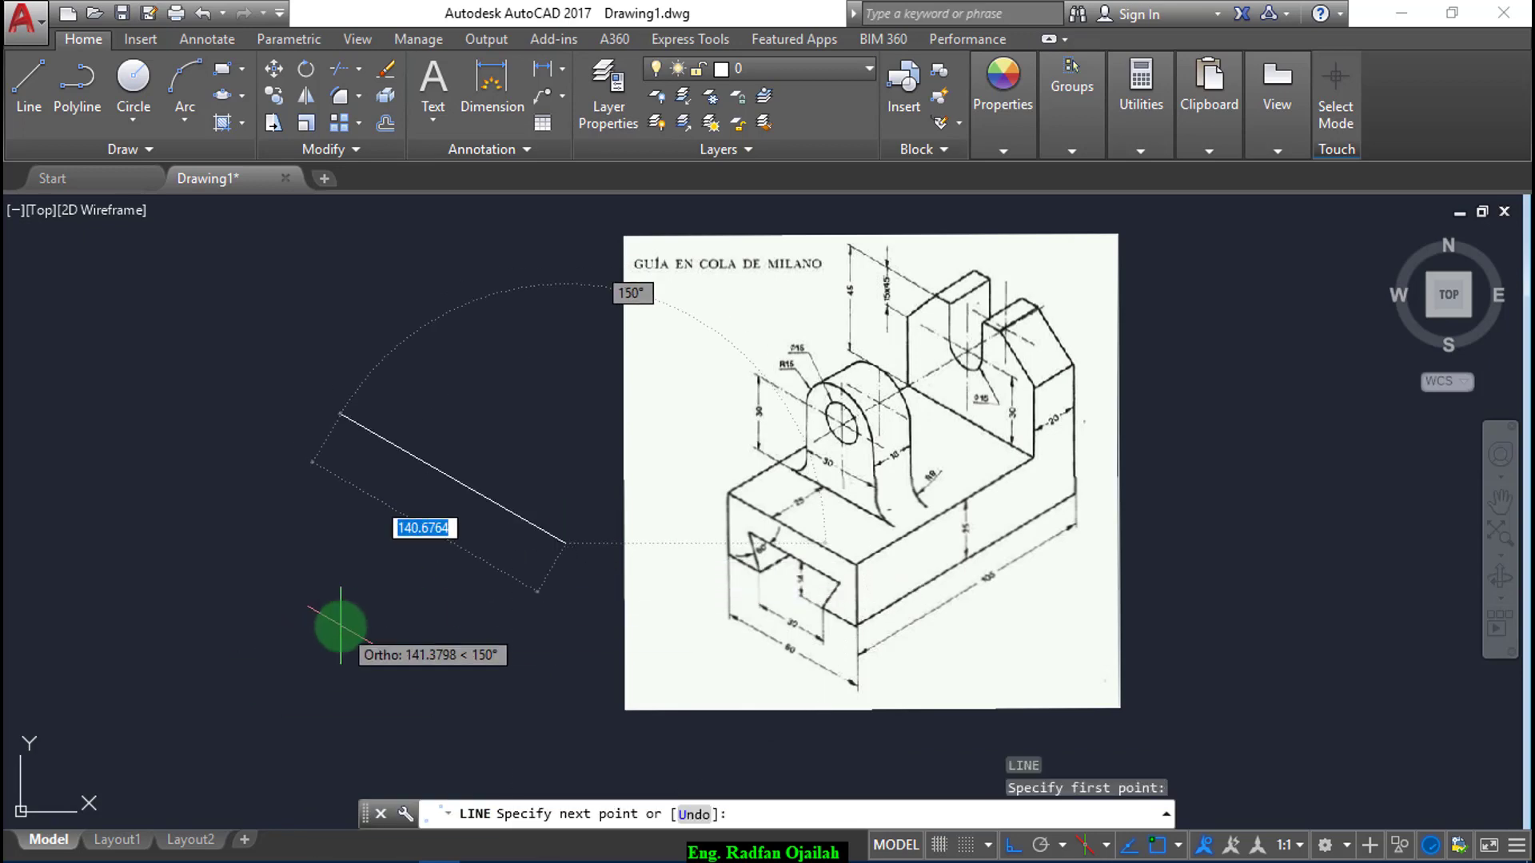
key(Escape)
- Draw three connected isometric lines for the base block: 105 long at 210°, 60 wide at 150°, and 25 straight up
key(Return)
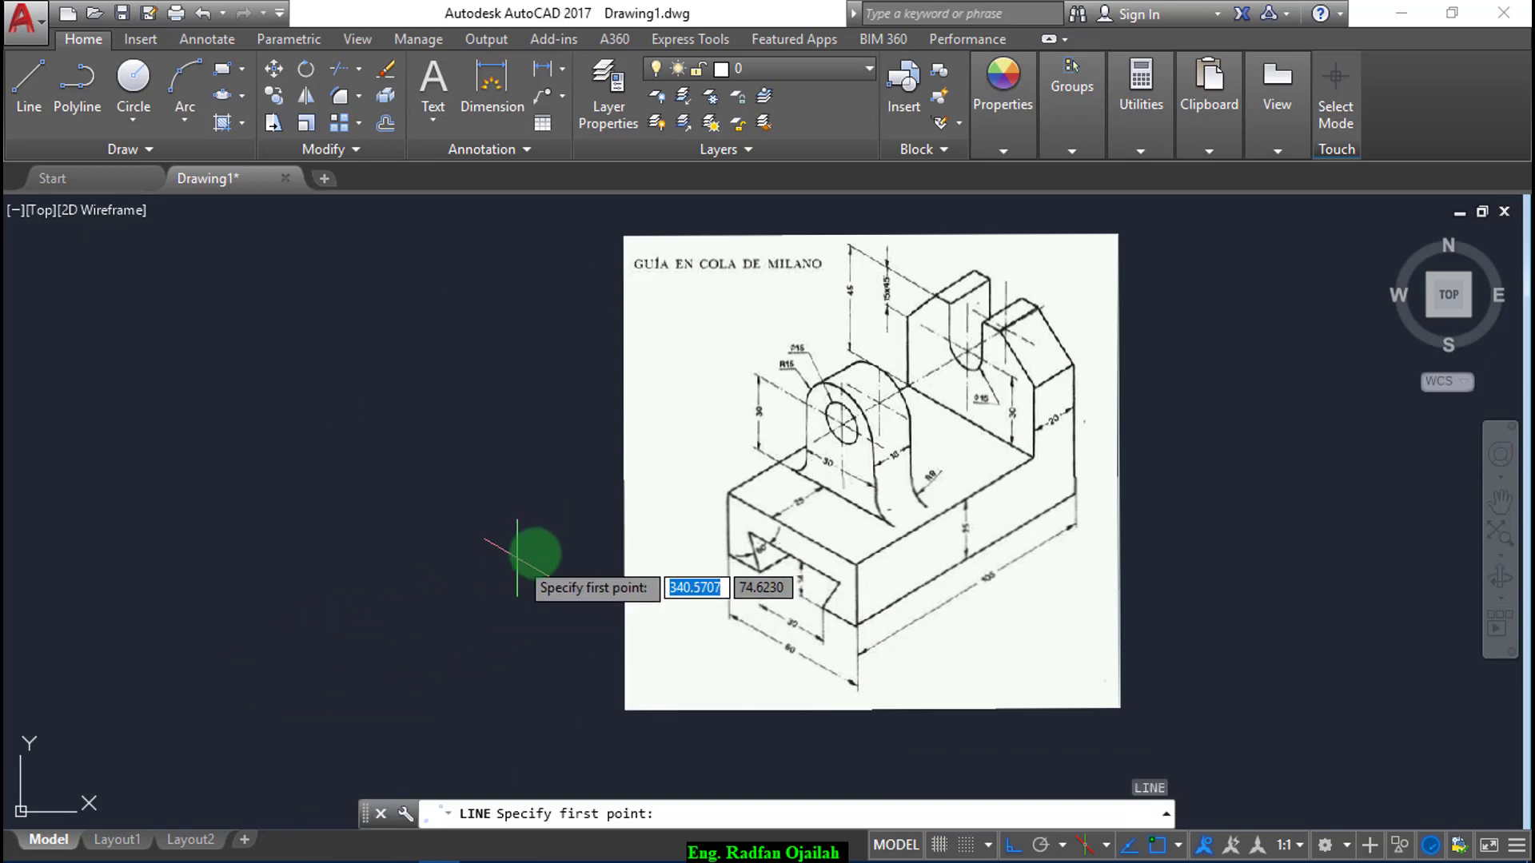
click(541, 546)
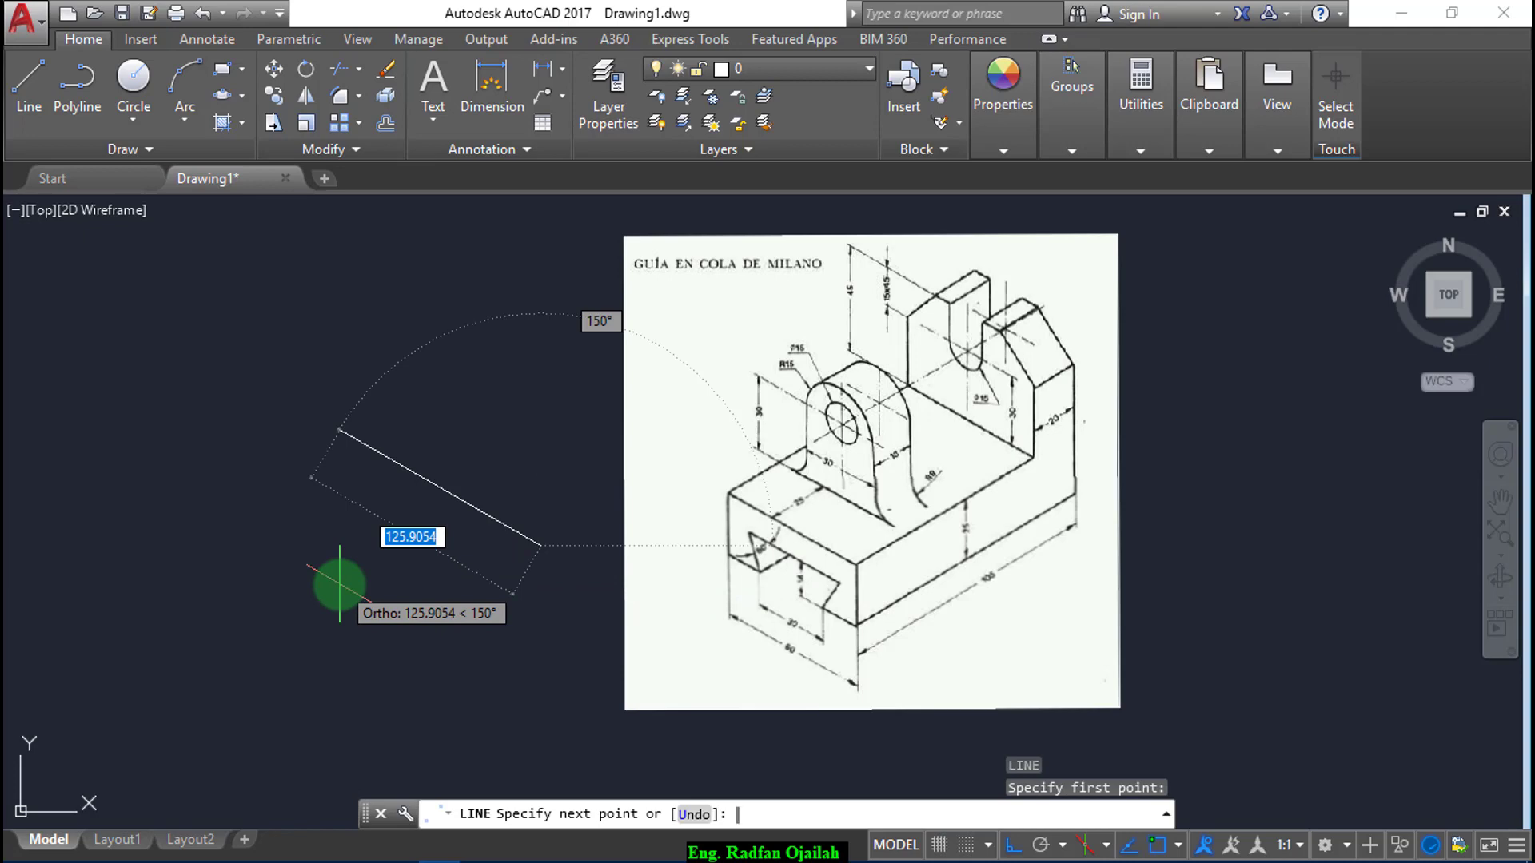
key(F5)
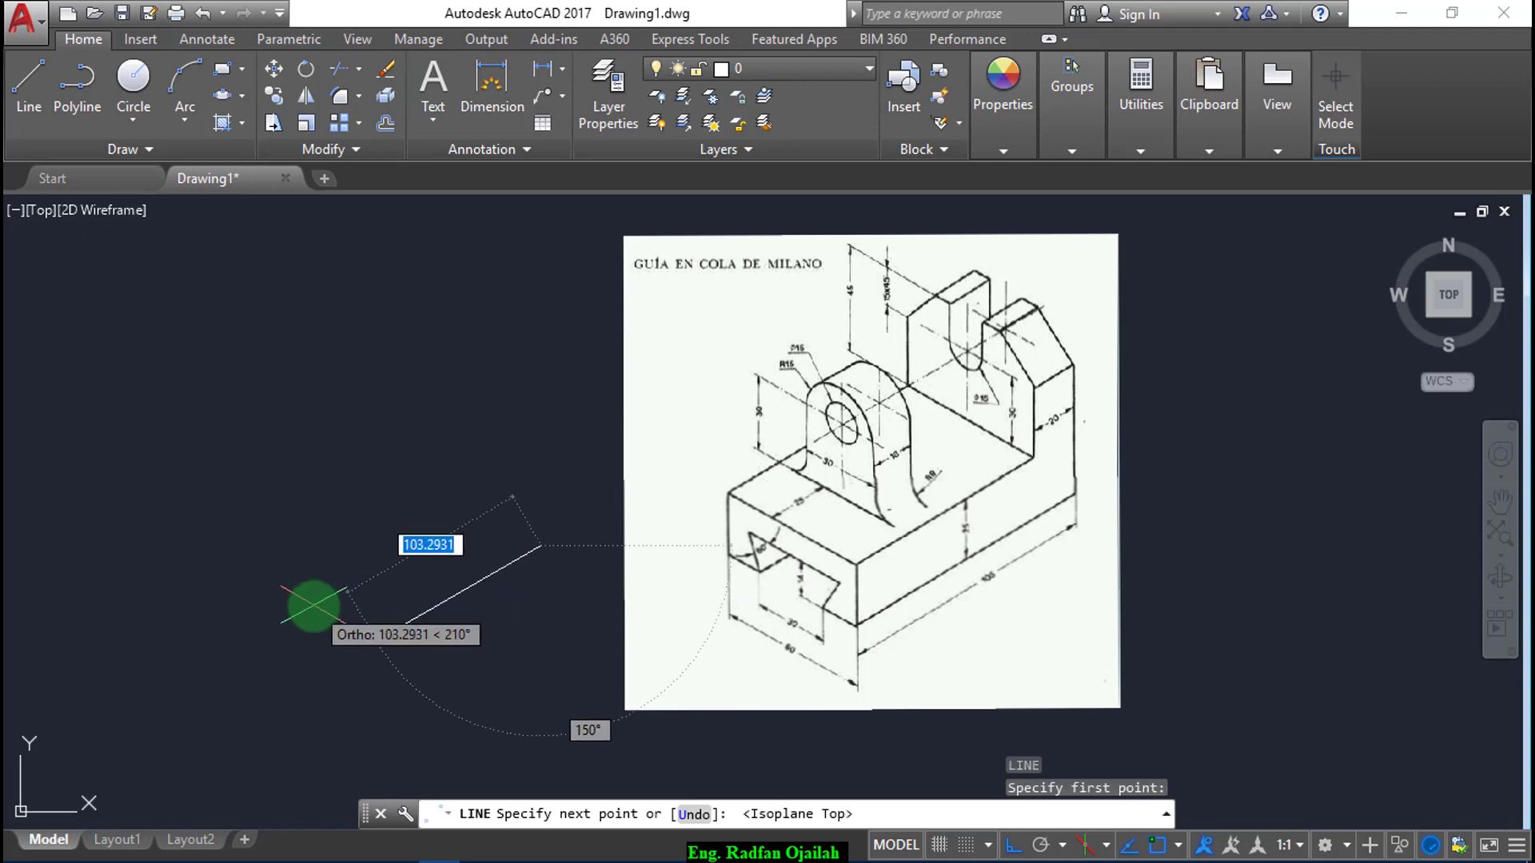
key(Return)
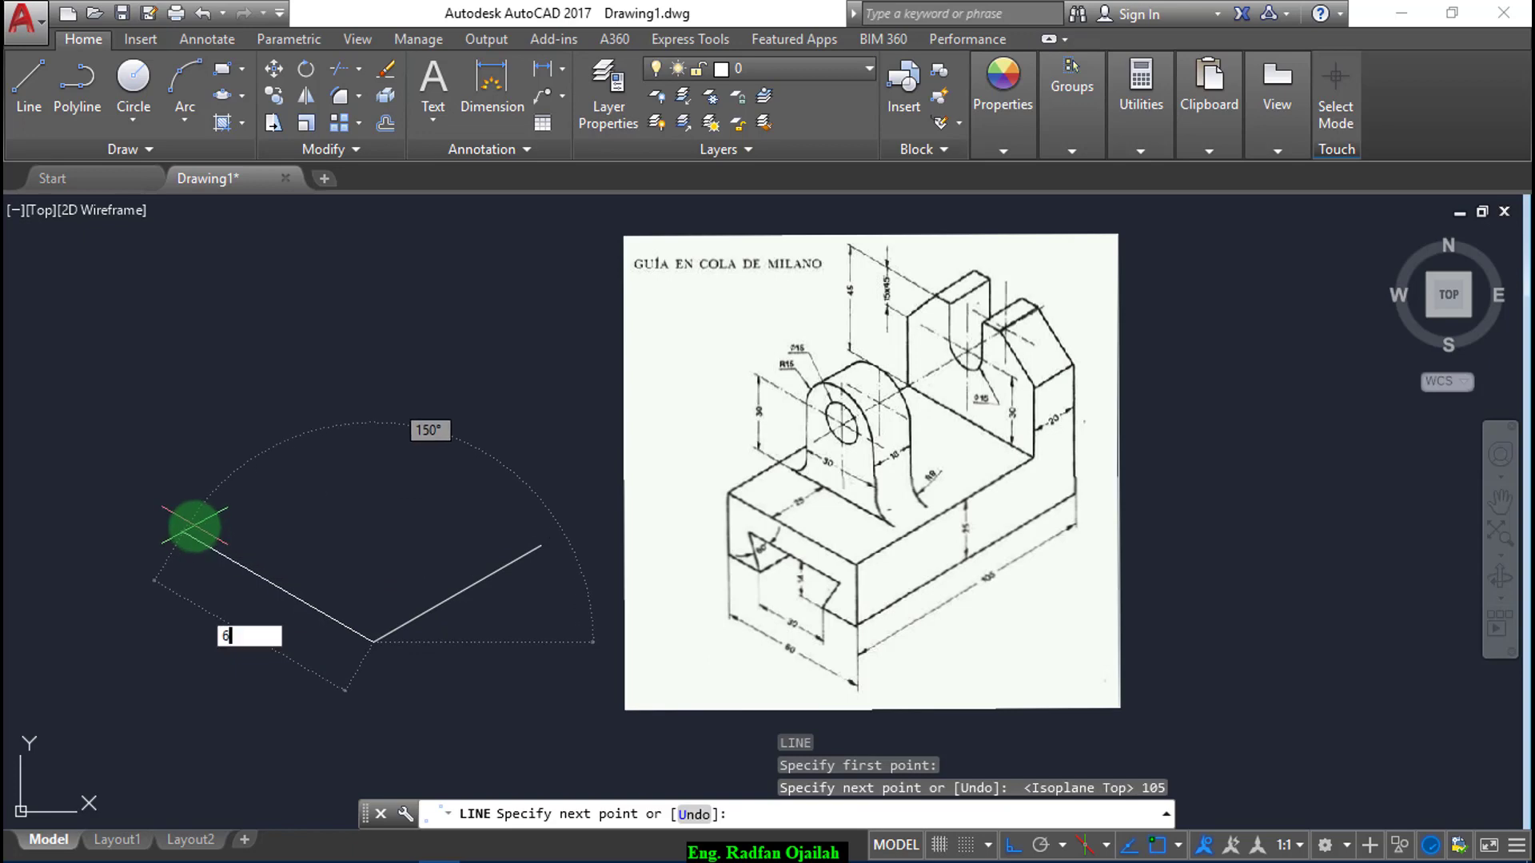
text(60)
key(Return)
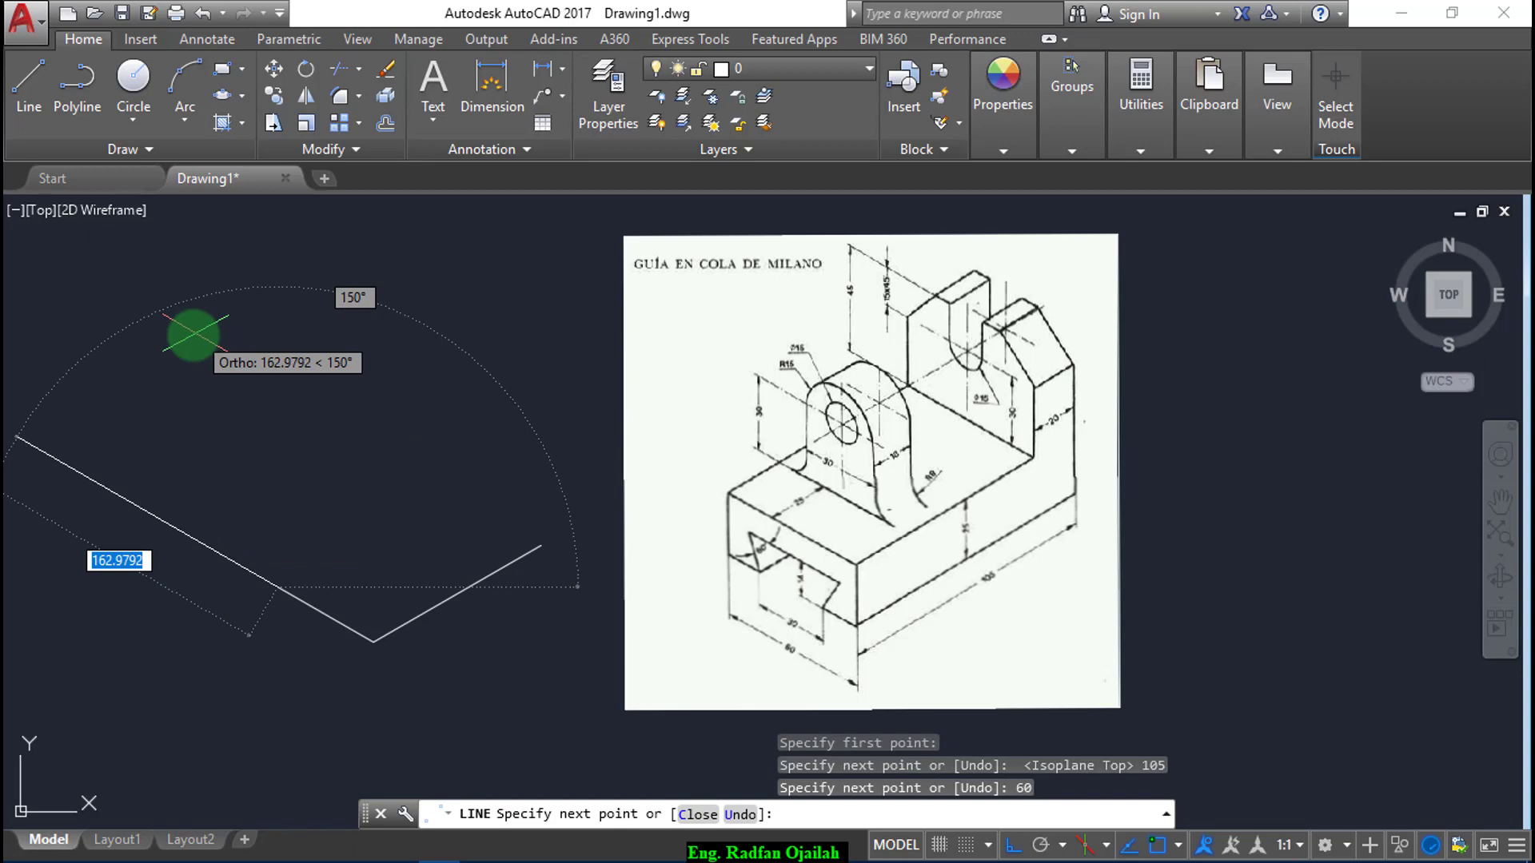
key(F5)
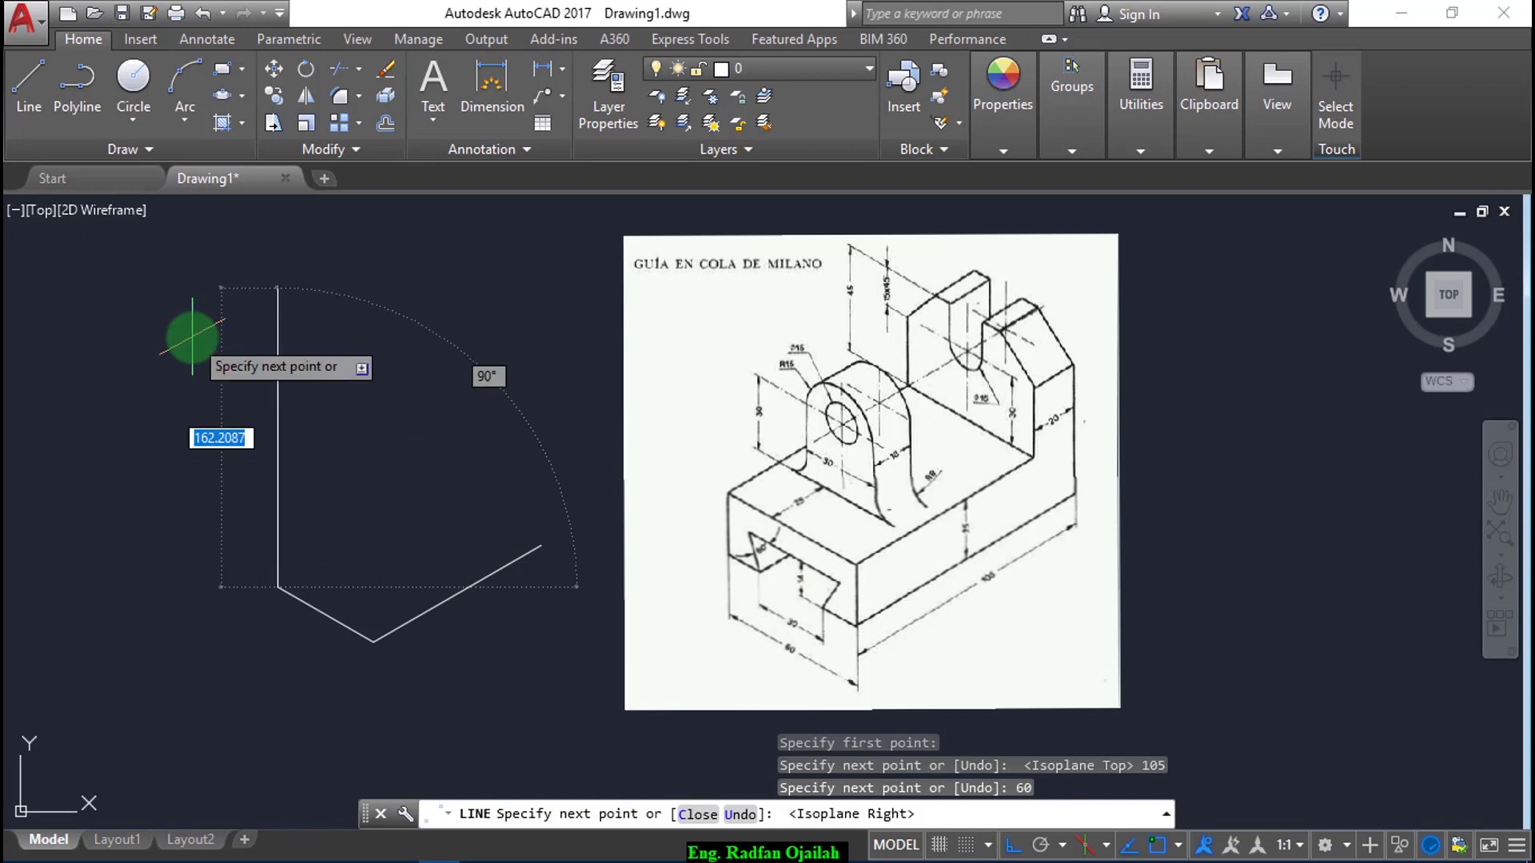
key(Return)
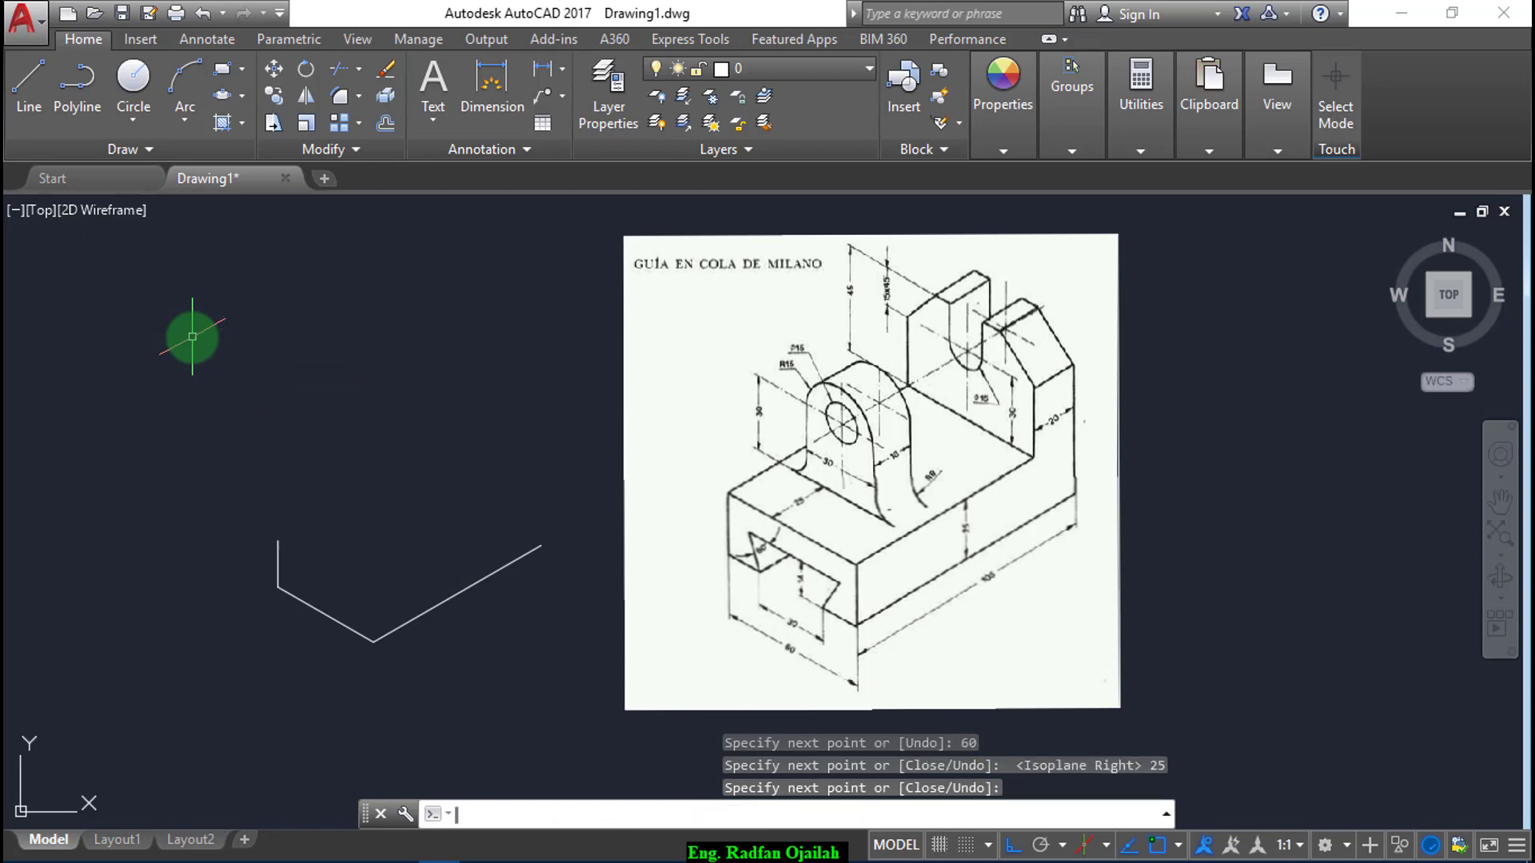
key(Escape)
- Copy the 25 vertical edge to the front corner where the 60 and 105 base lines meet
text(co)
key(Return)
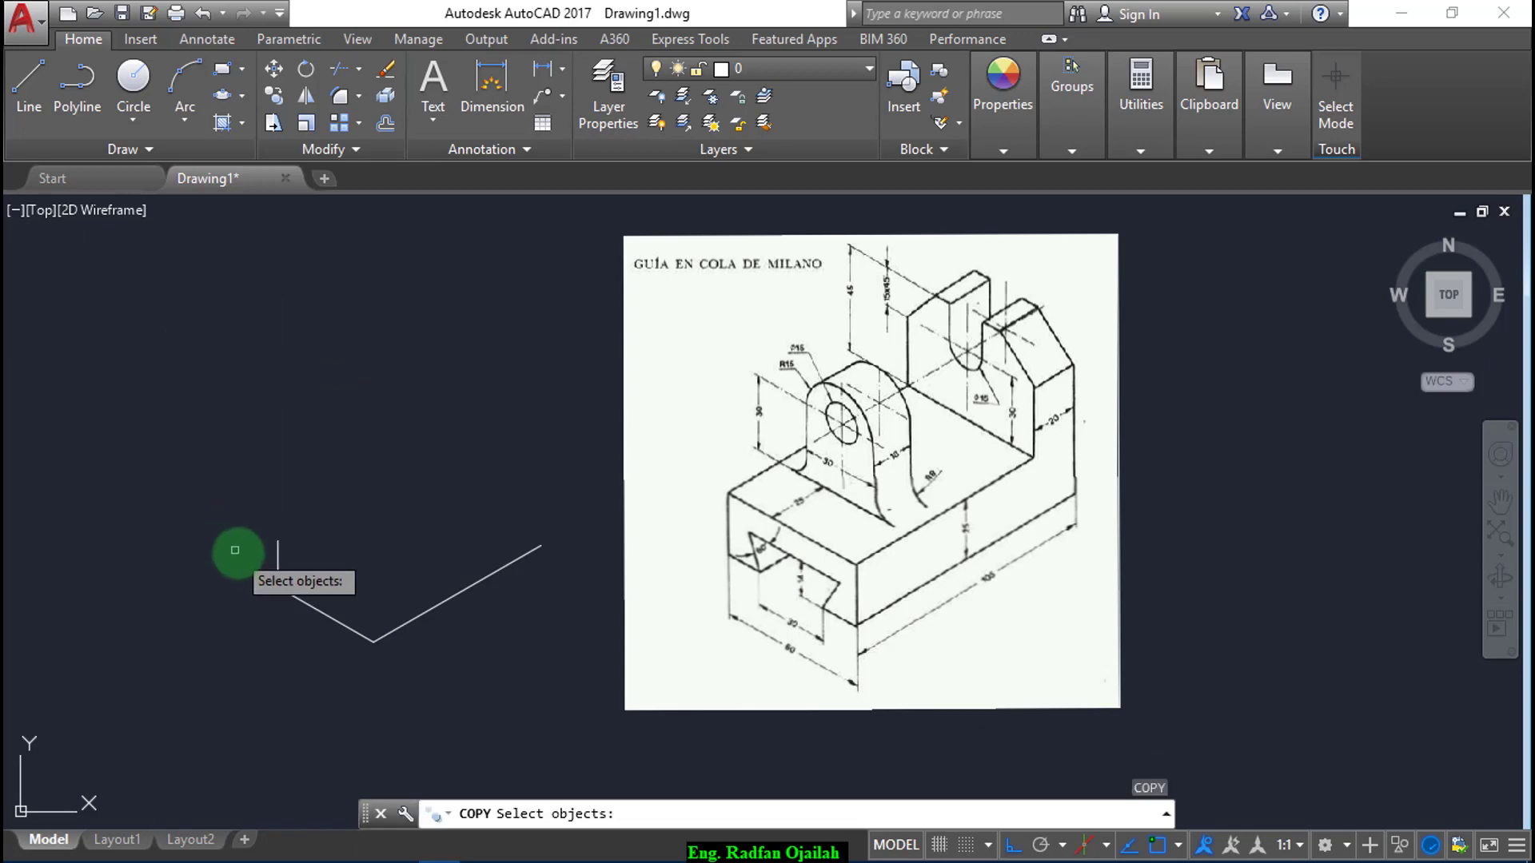
click(278, 570)
key(Return)
click(277, 588)
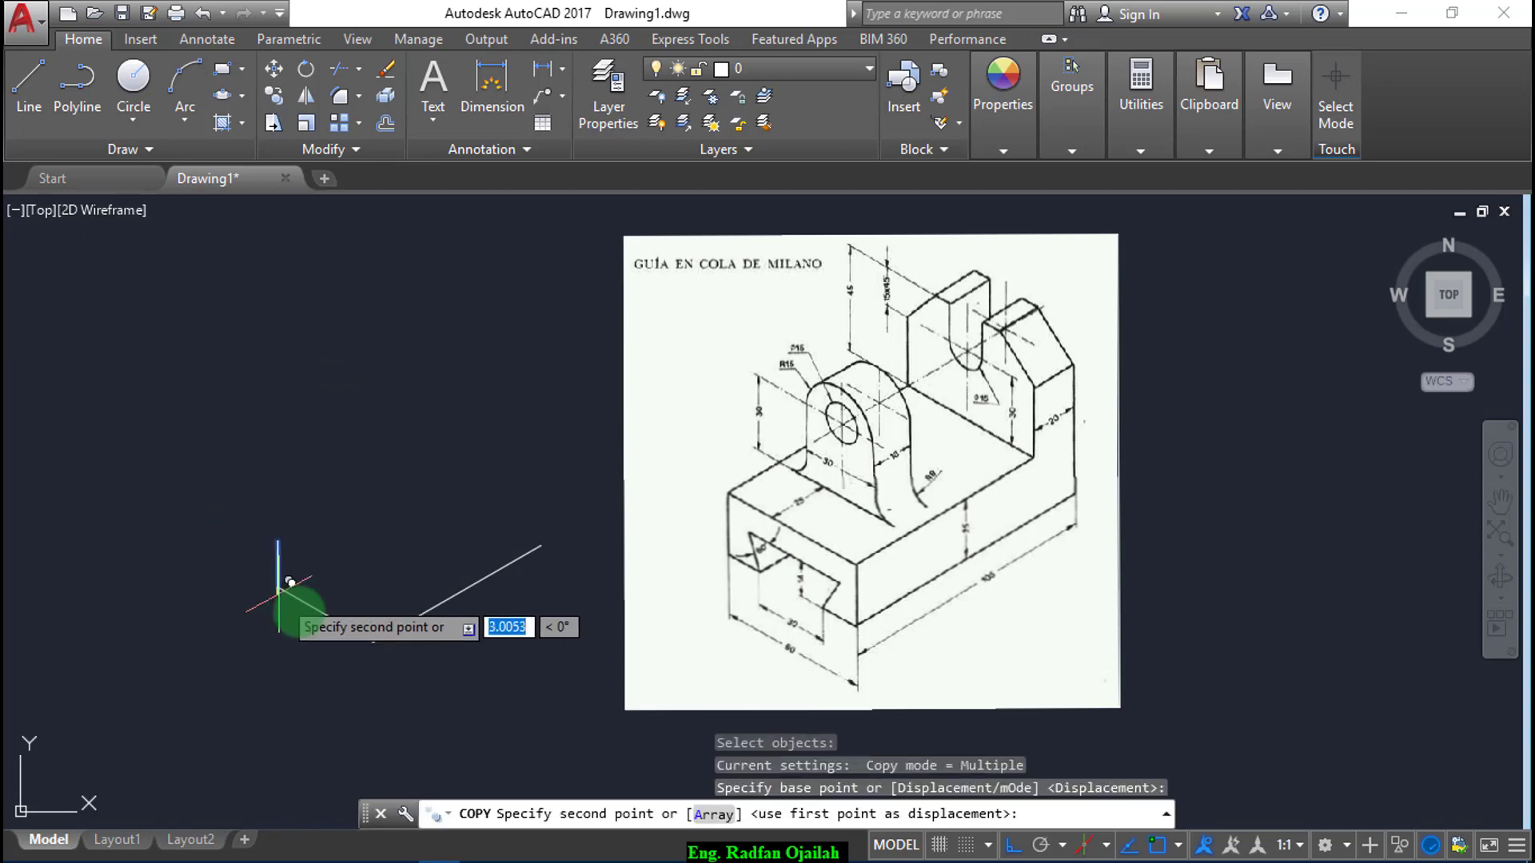
click(374, 641)
key(Escape)
- Copy the bottom 60 and 105 lines to the upper end of the front corner's vertical edge
key(Return)
click(411, 620)
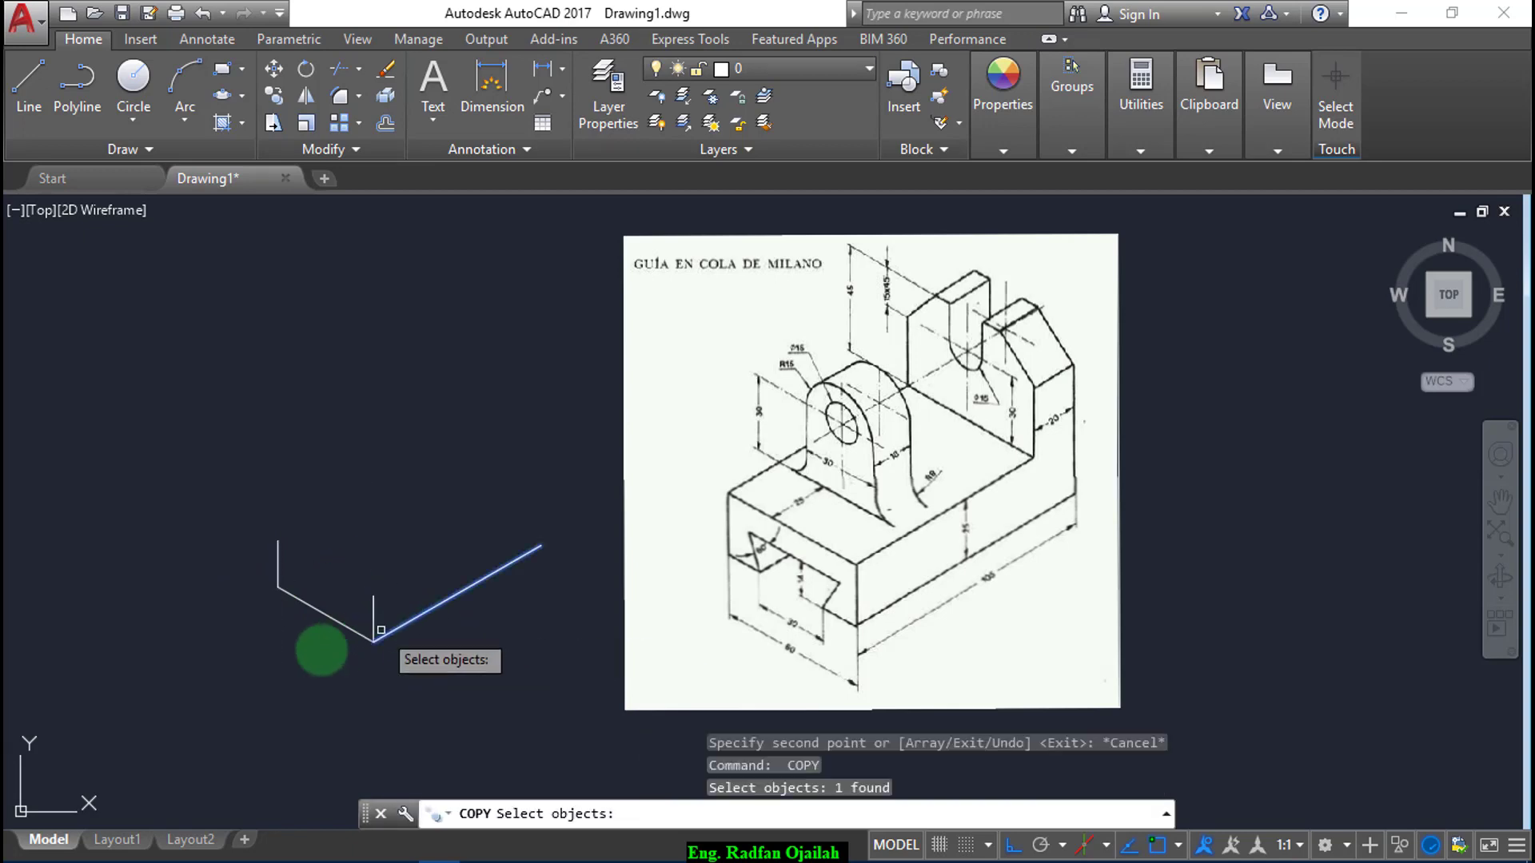
key(Return)
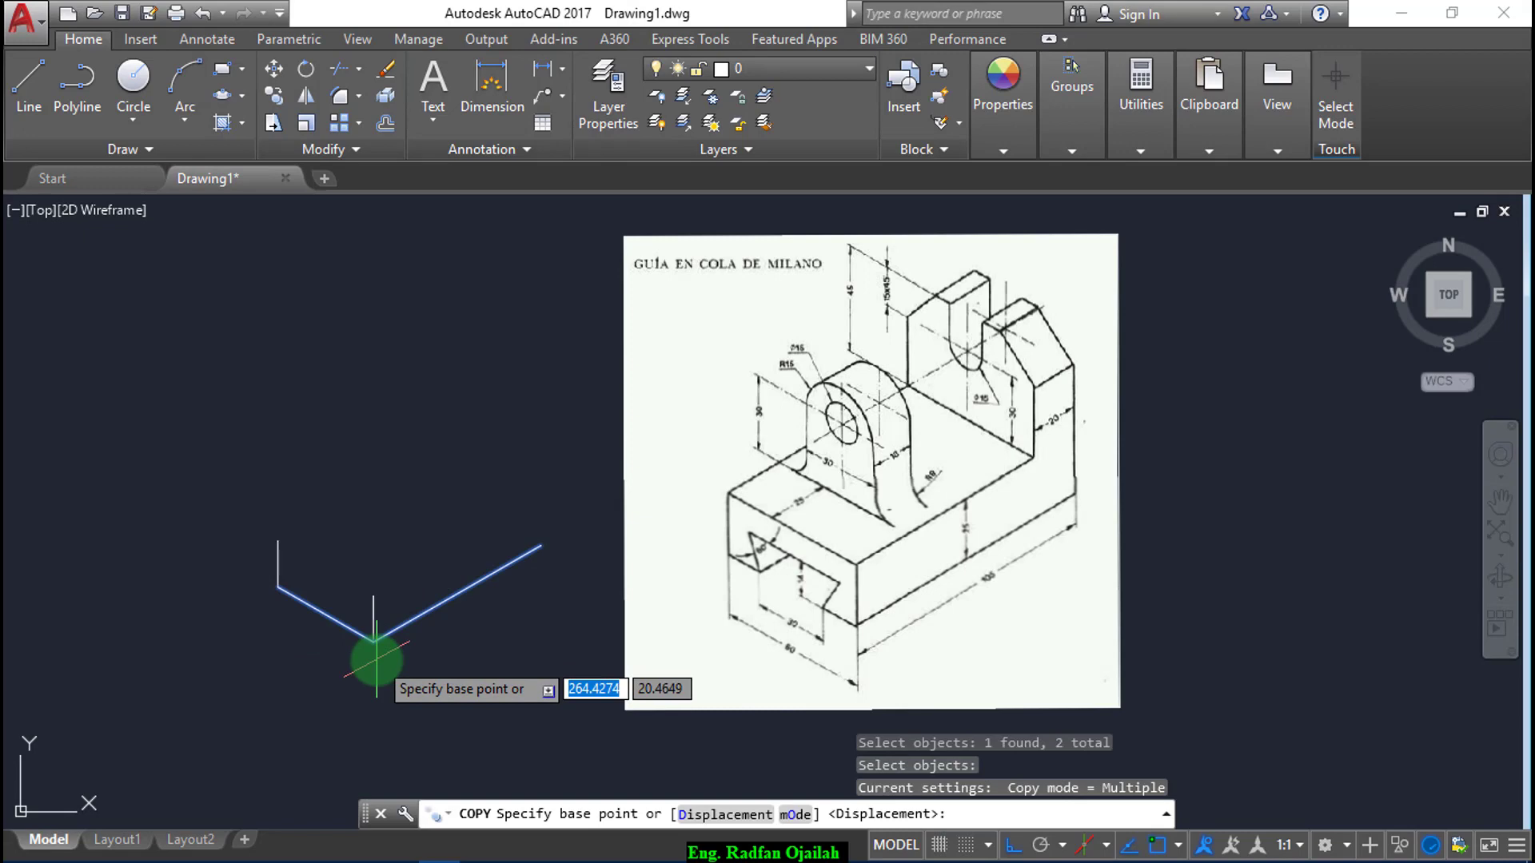
click(373, 641)
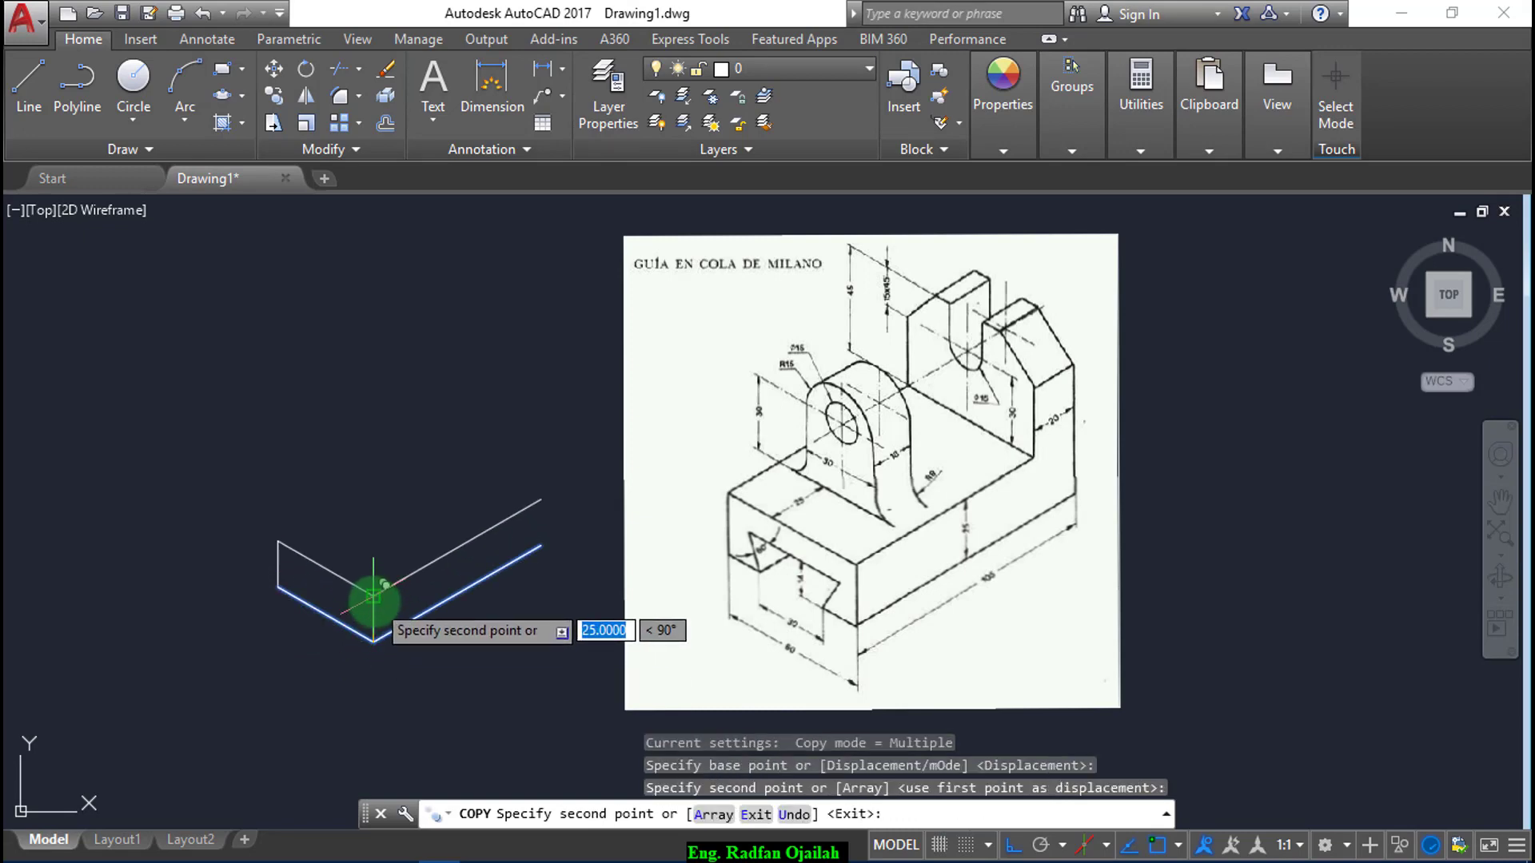
click(373, 596)
key(Escape)
- Copy the upper 105 edge from the front corner to the other end of the upper 60 edge
scroll(342, 556, up, 2)
scroll(171, 586, down, 2)
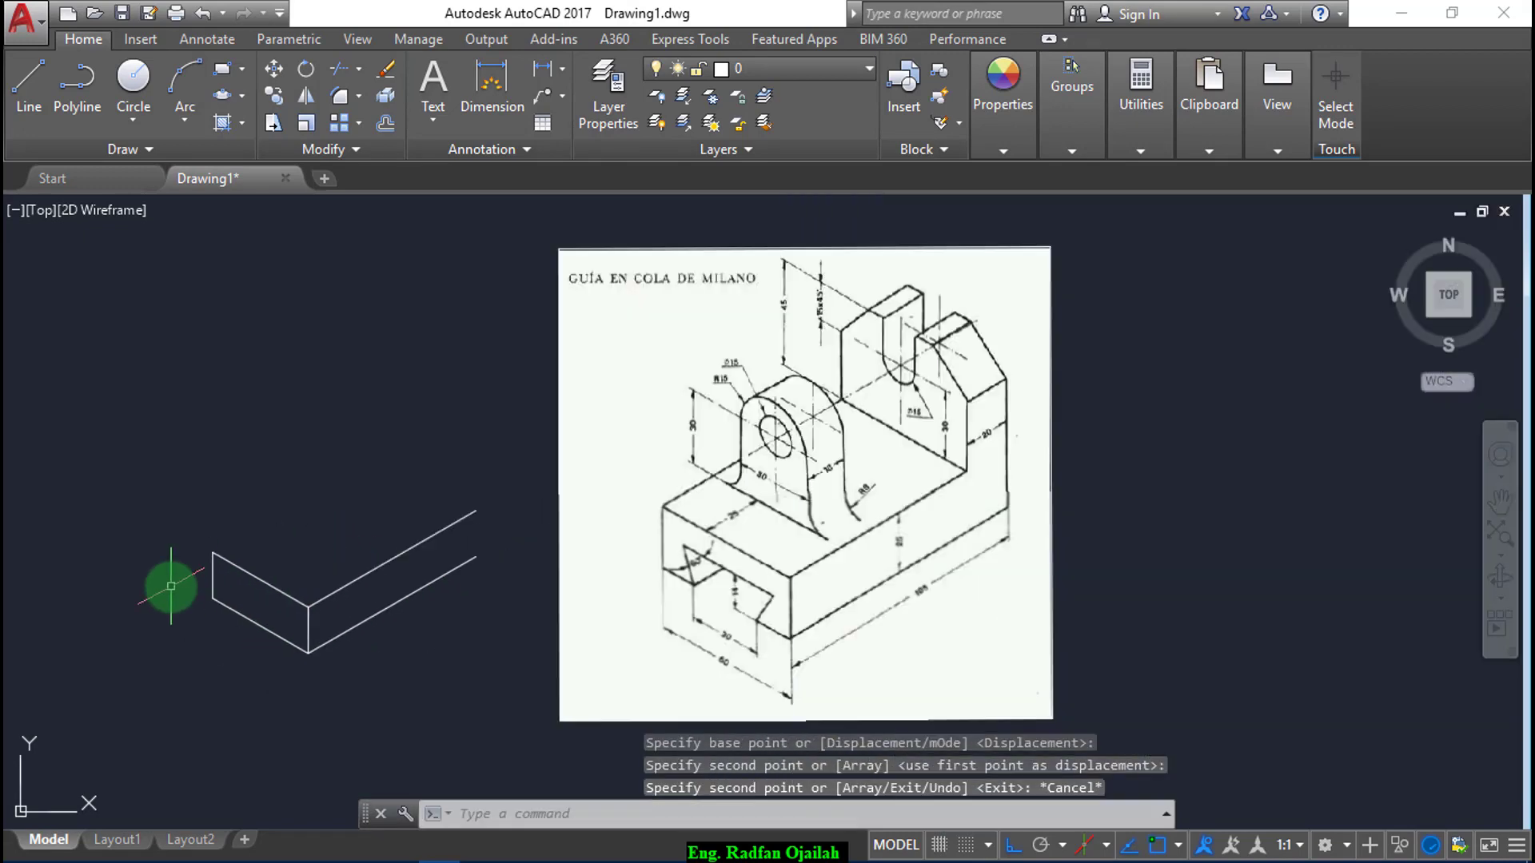
text(co)
key(Return)
click(325, 598)
key(Return)
click(307, 601)
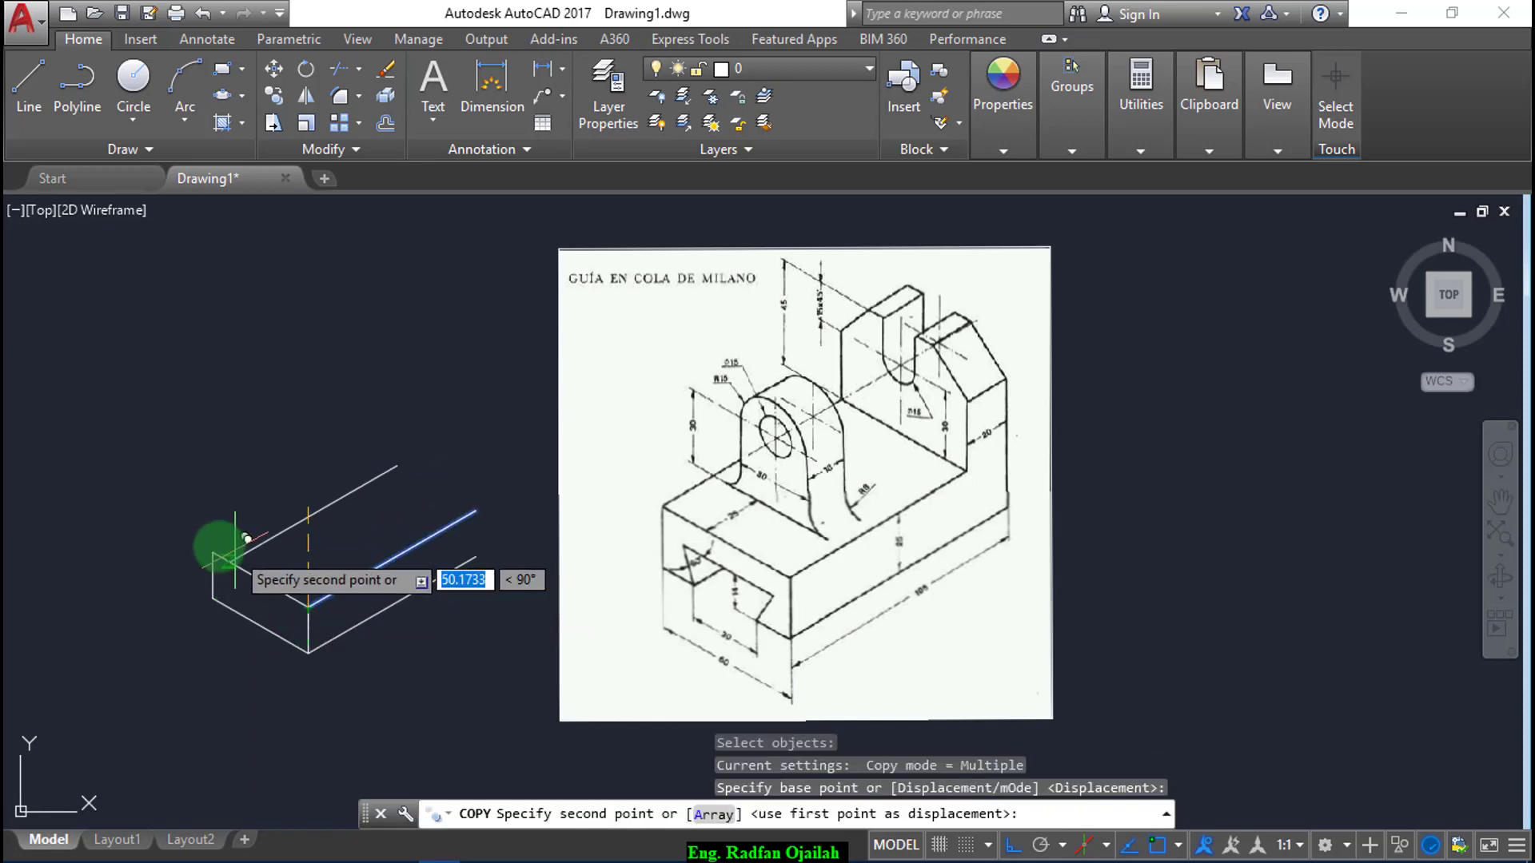
key(Escape)
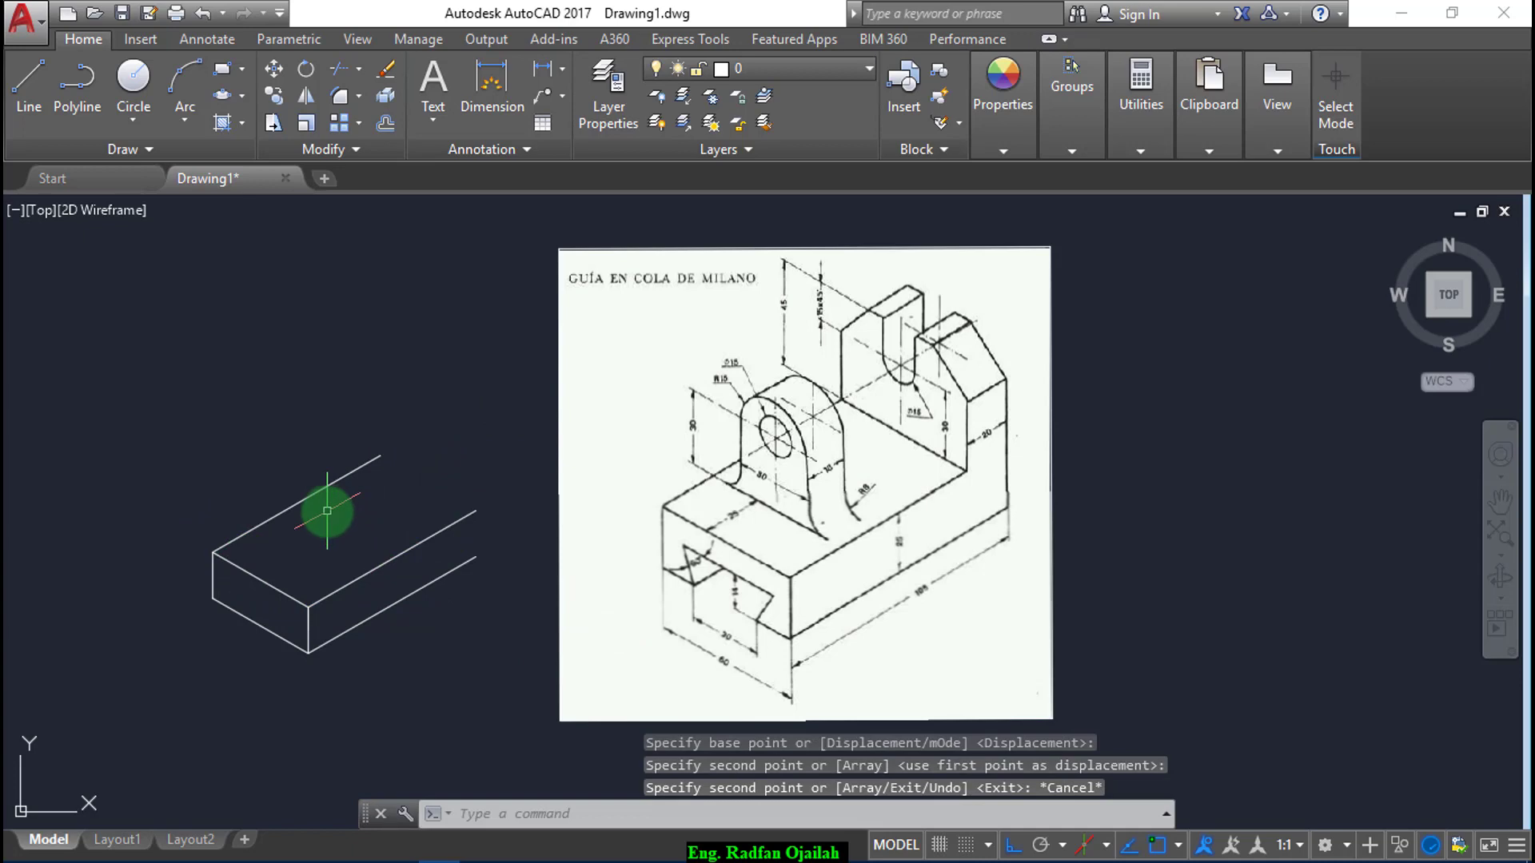
- Copy the front corner's vertical edge to the far end of the bottom 105 line to close the long side face
text(co)
key(Return)
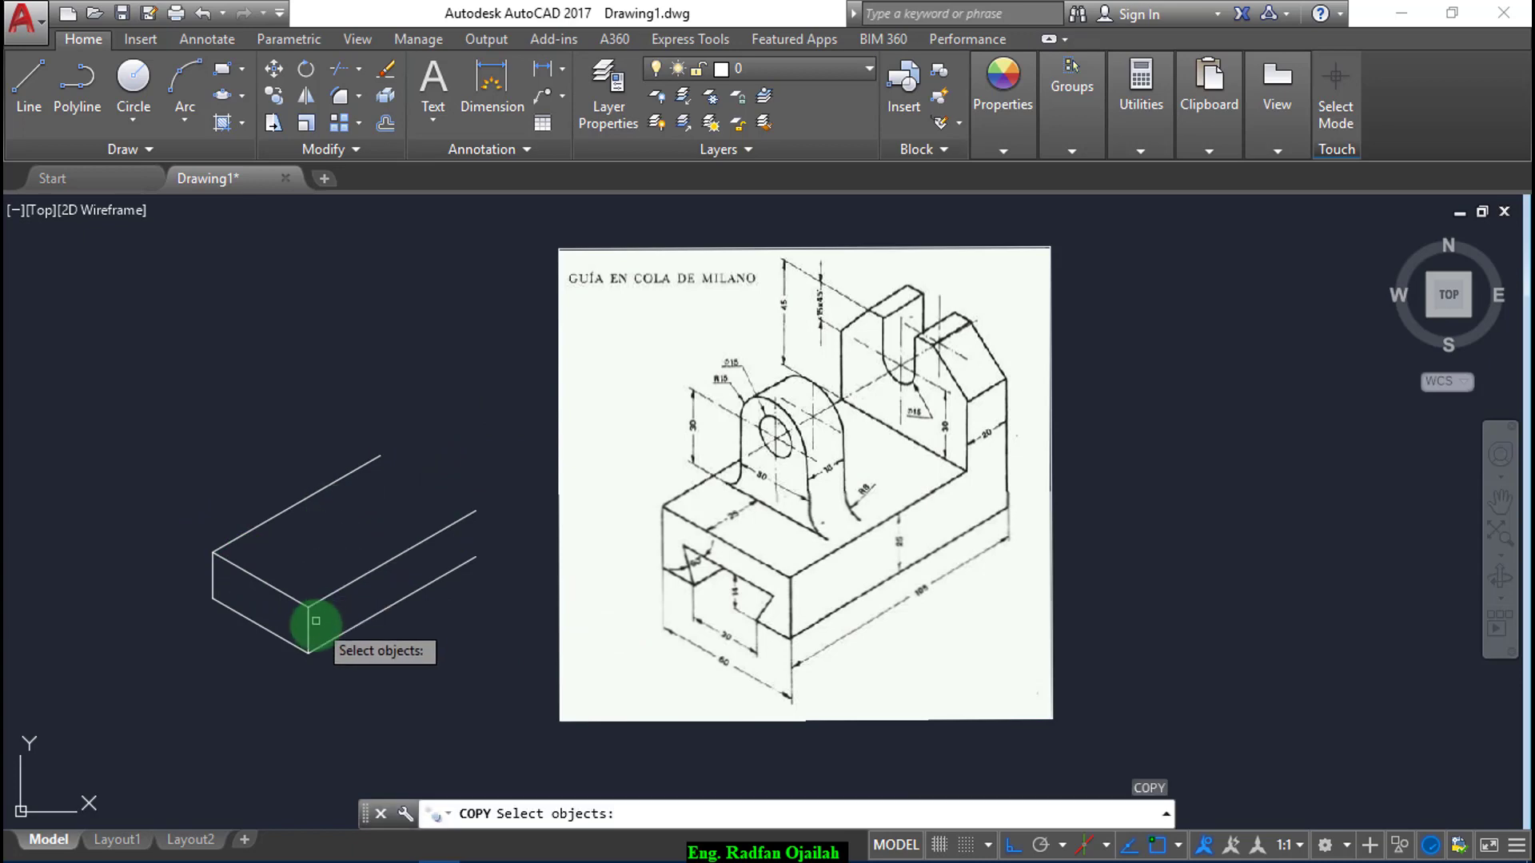
click(308, 627)
key(Return)
click(308, 650)
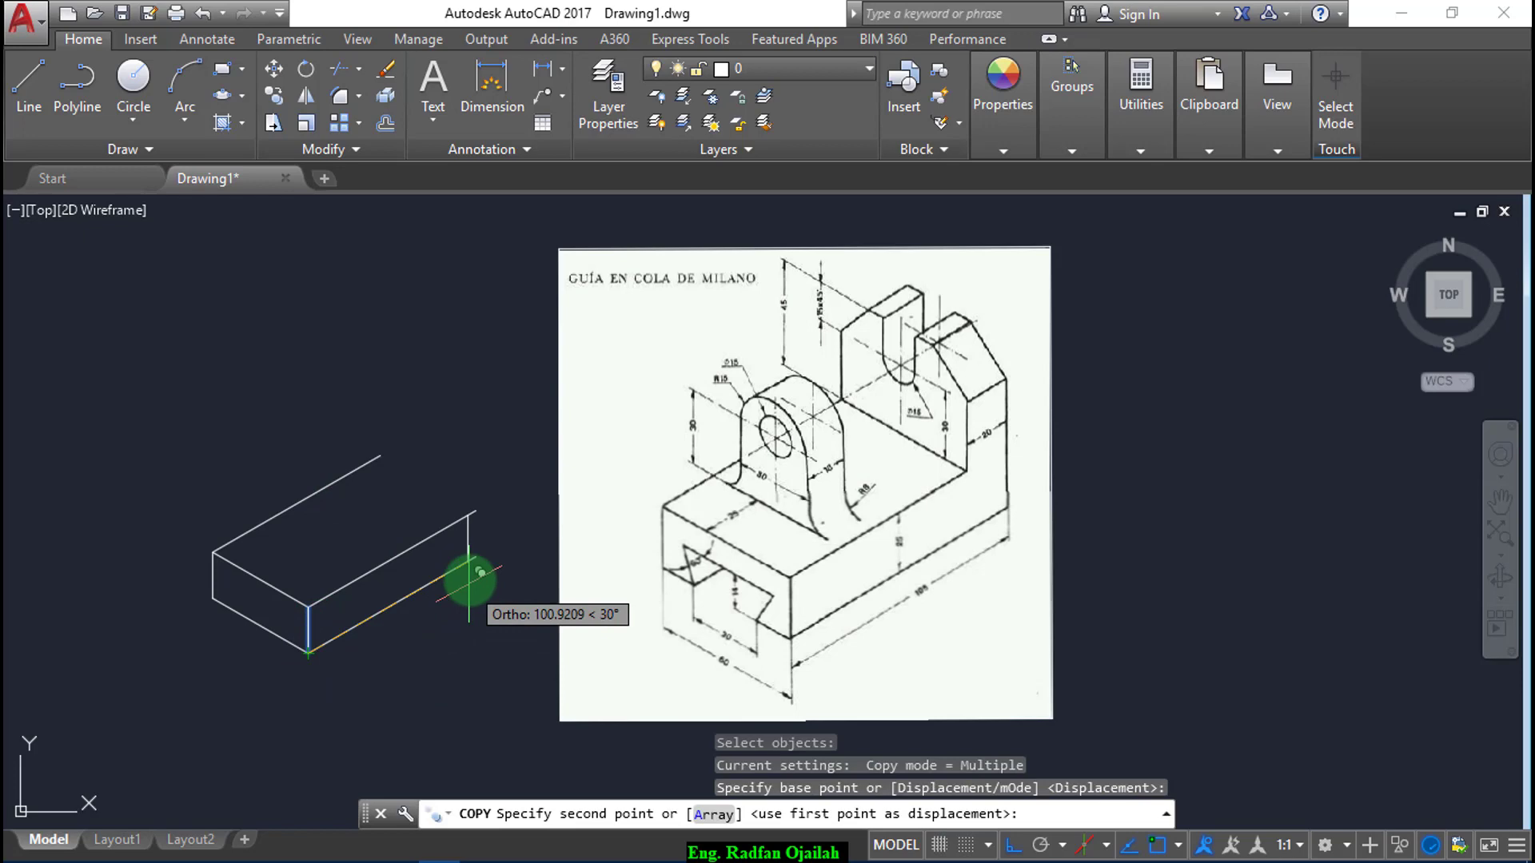
click(476, 557)
key(Escape)
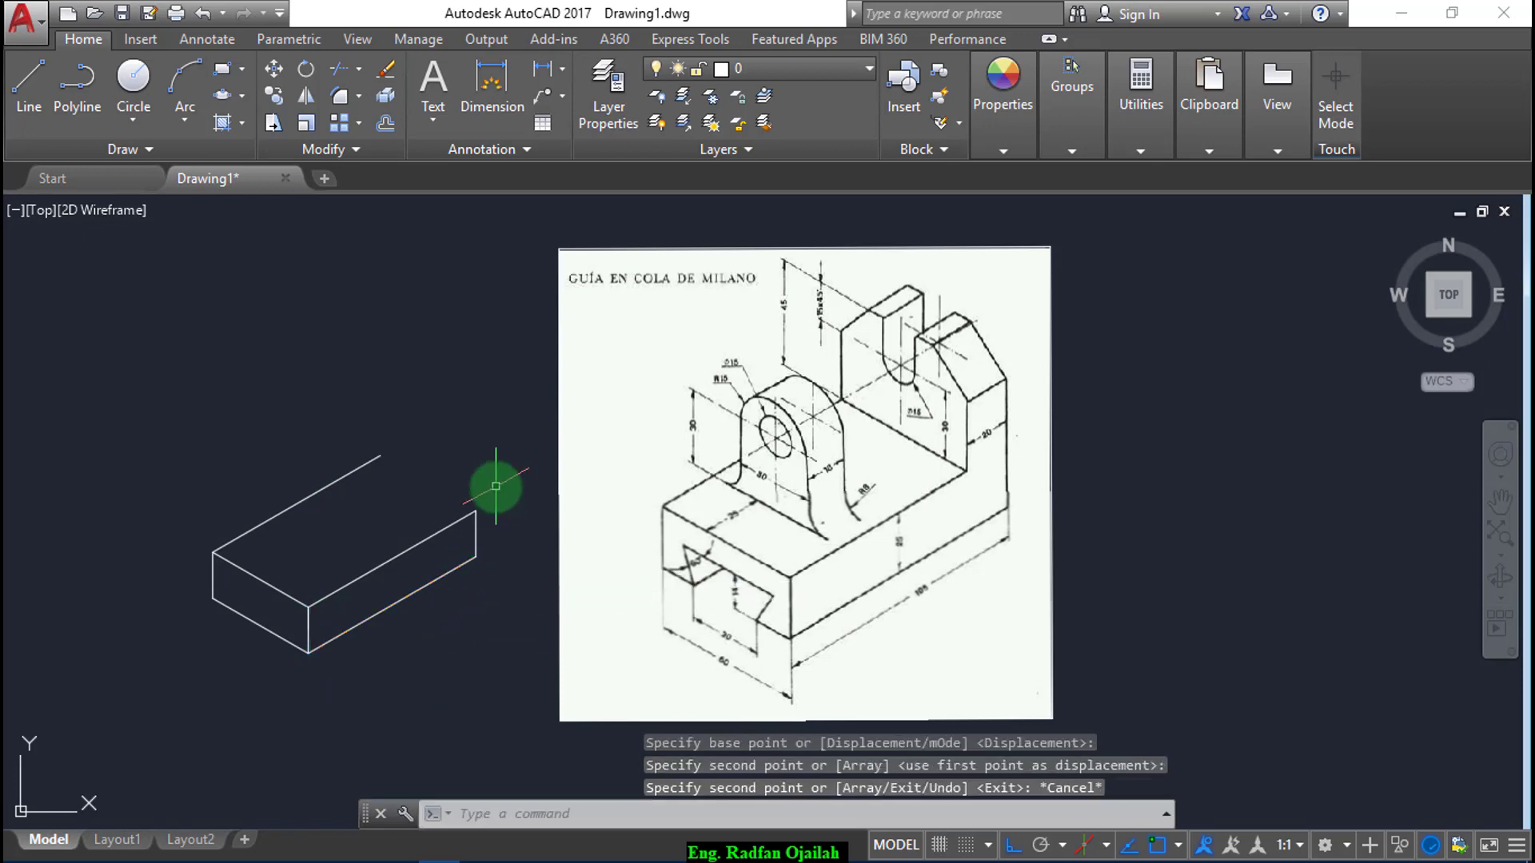
- Draw a 30 vertical line upward from the far upper corner of the long side face
text(l)
key(Return)
click(476, 511)
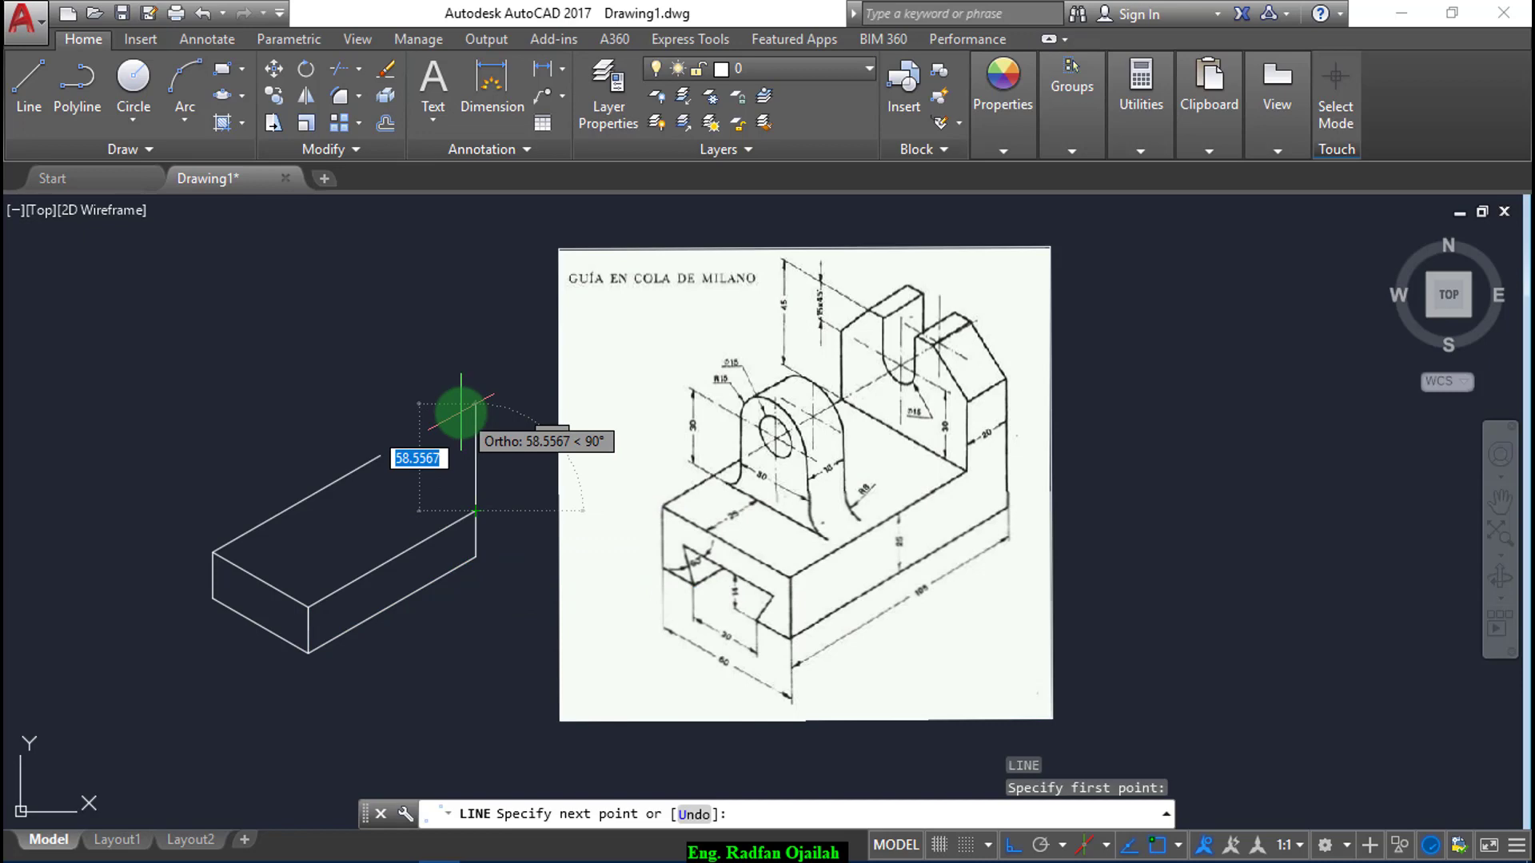
text(30)
key(Return)
key(Return)
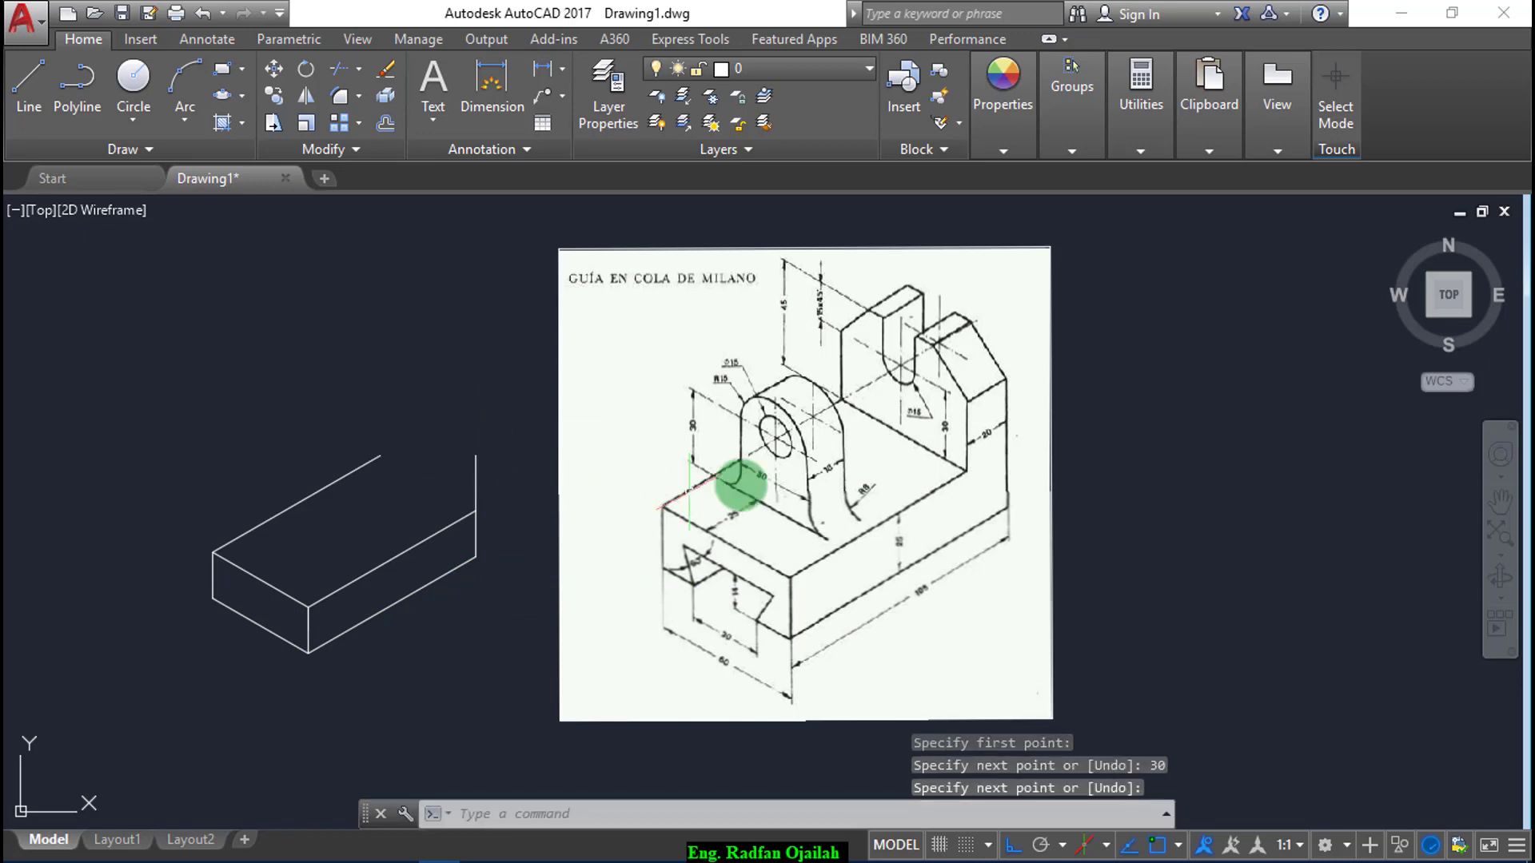
- Copy the block's upper front 60 edge from the front corner to the top of the 30 vertical line
scroll(987, 389, up, 5)
scroll(817, 456, down, 5)
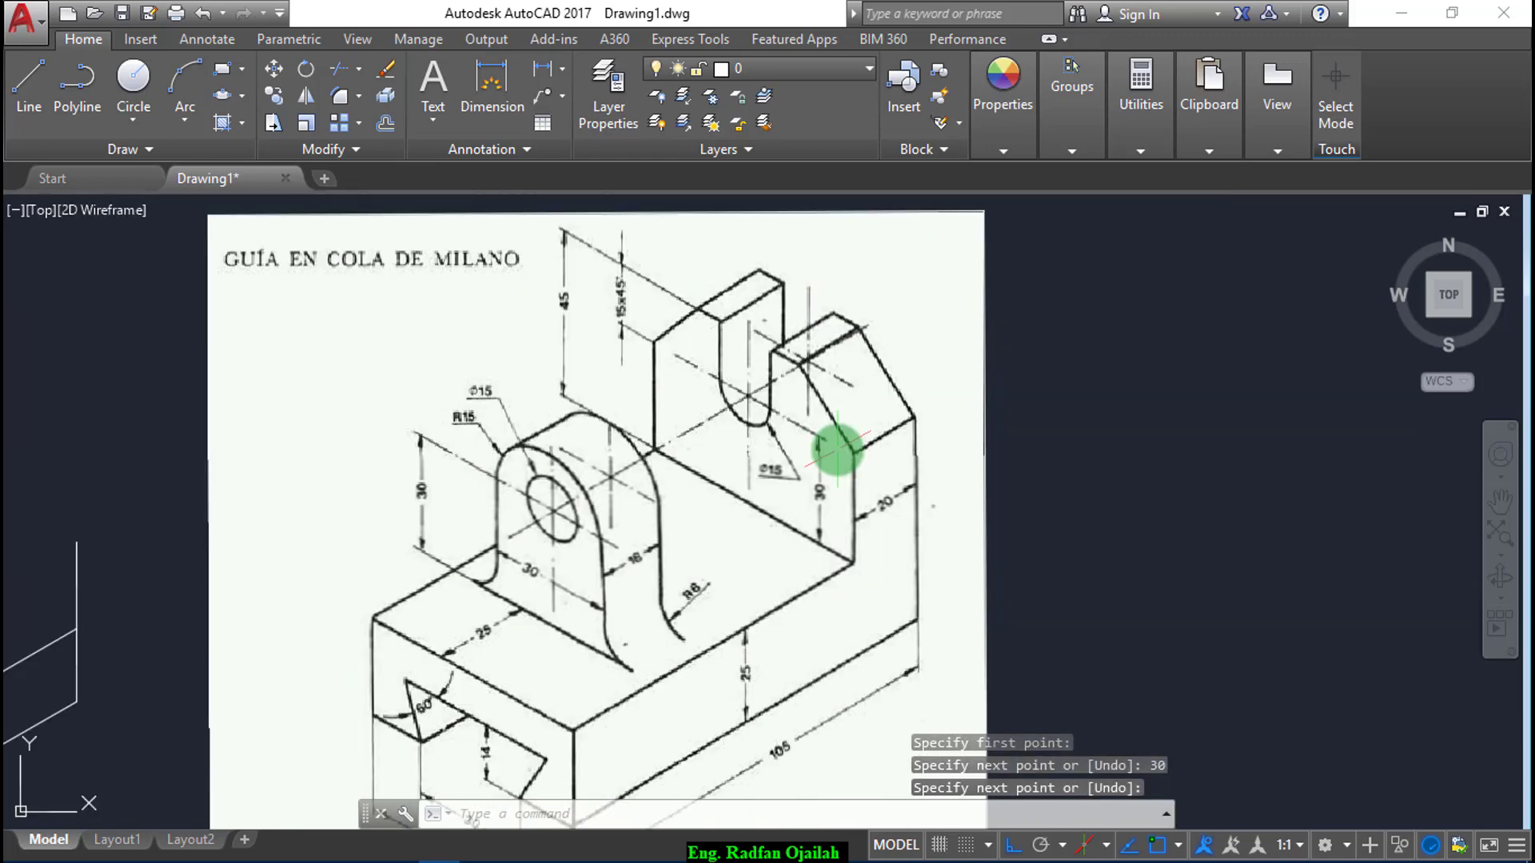
scroll(843, 440, down, 2)
scroll(844, 437, up, 2)
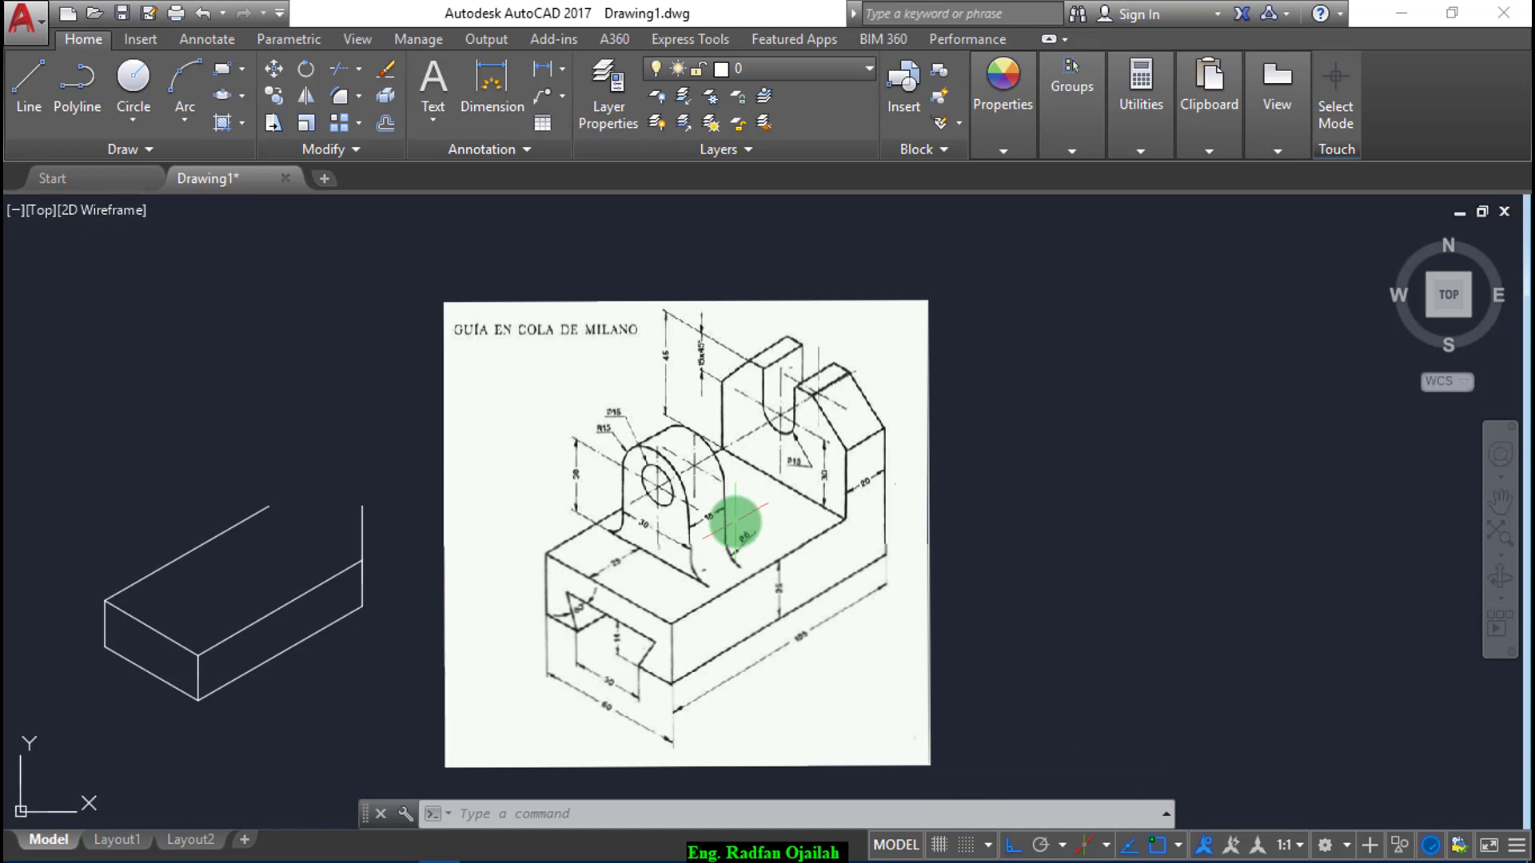
text(co)
key(Return)
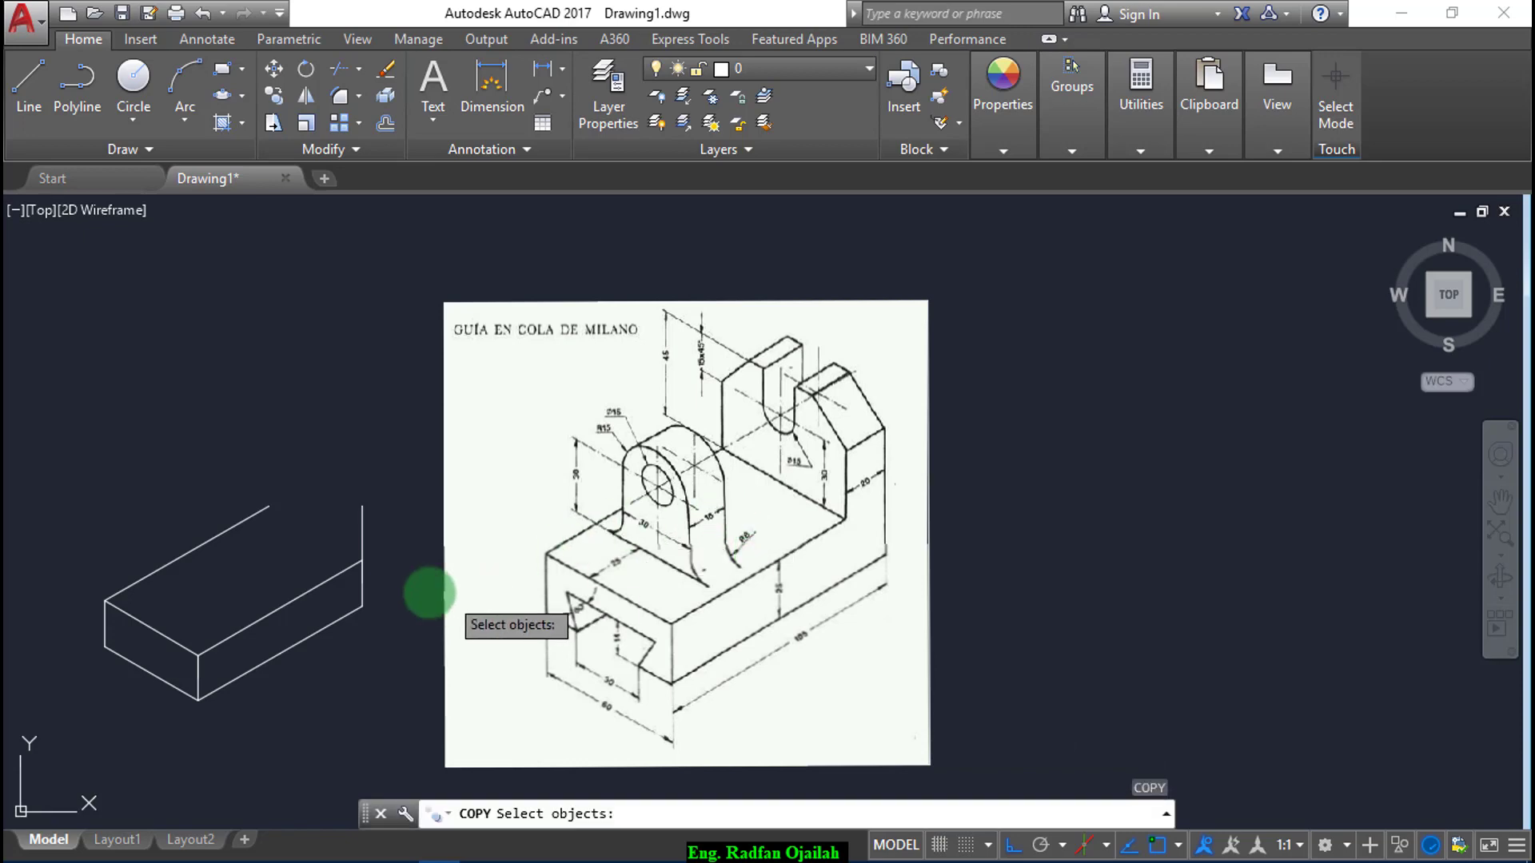
click(174, 645)
key(Return)
click(198, 655)
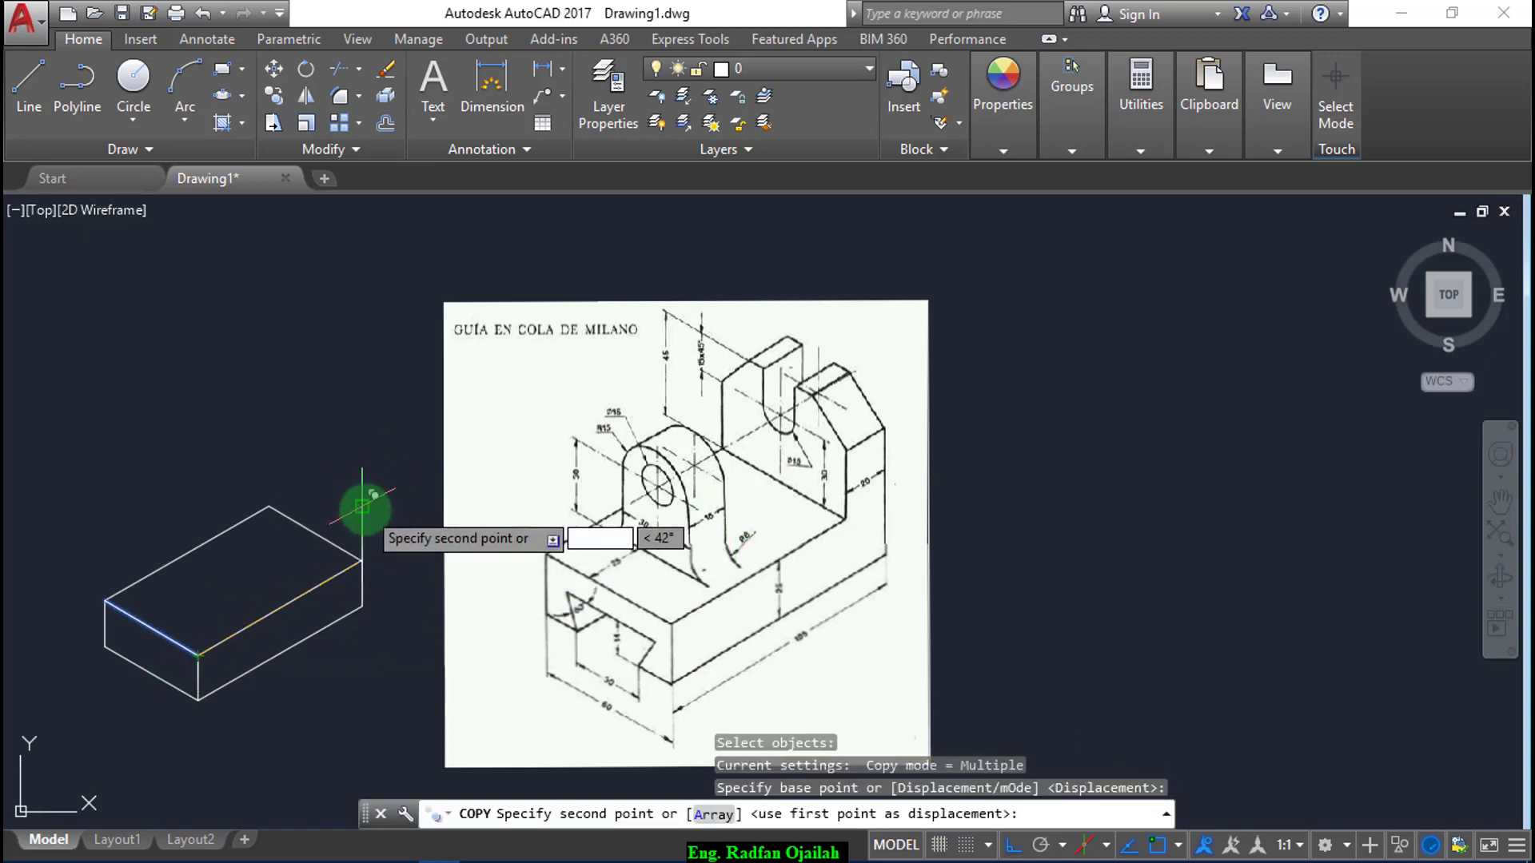
click(362, 506)
key(Return)
- Copy the 30 vertical line to the opposite side, joining the rear 105 edge to the raised 60 line
key(Return)
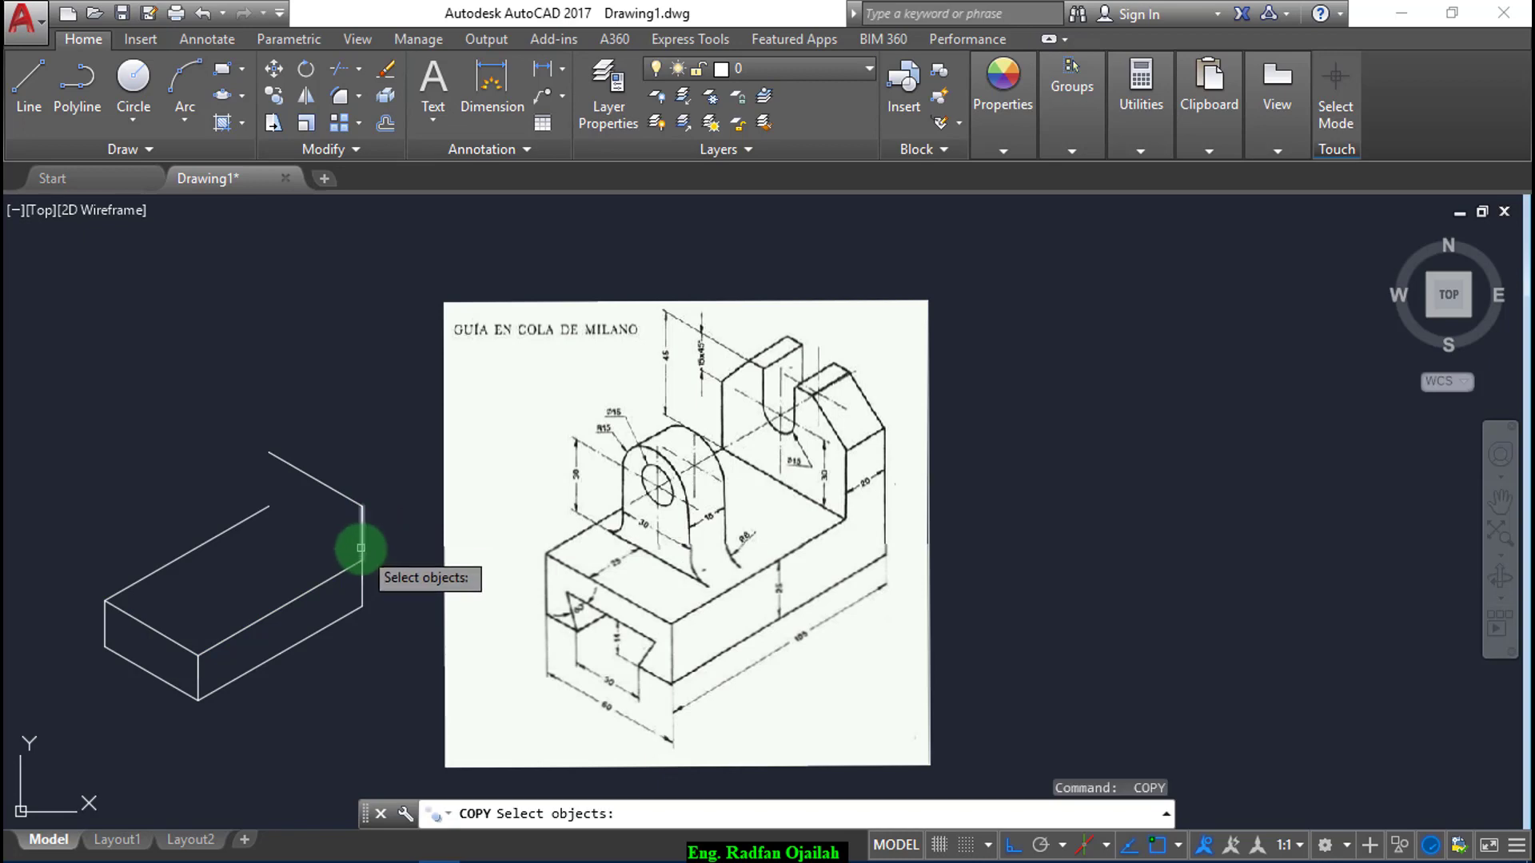
click(360, 549)
key(Return)
click(362, 550)
click(271, 505)
key(ctrl+z)
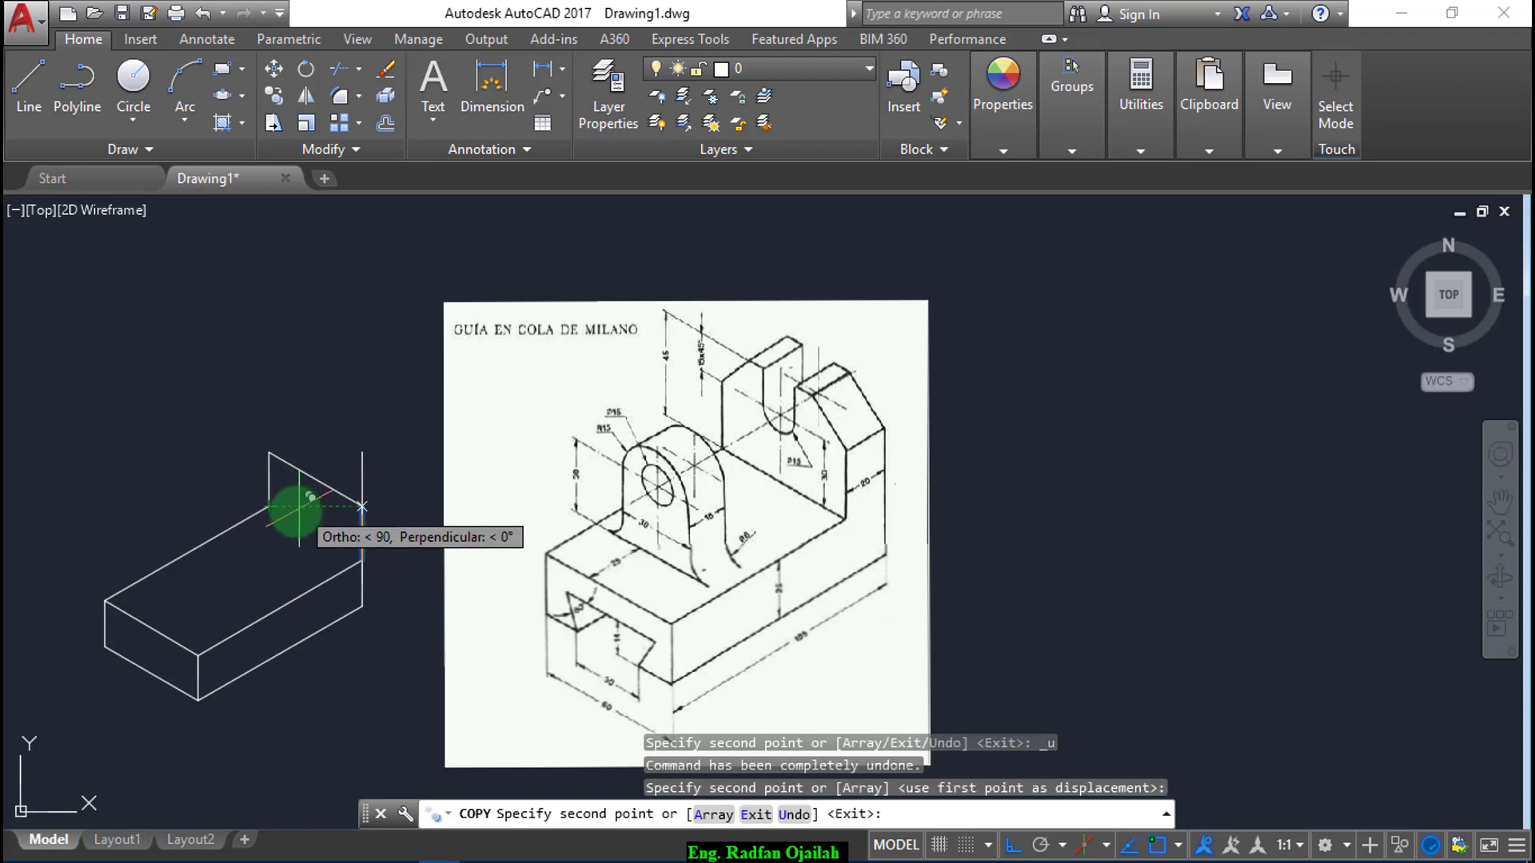
key(Escape)
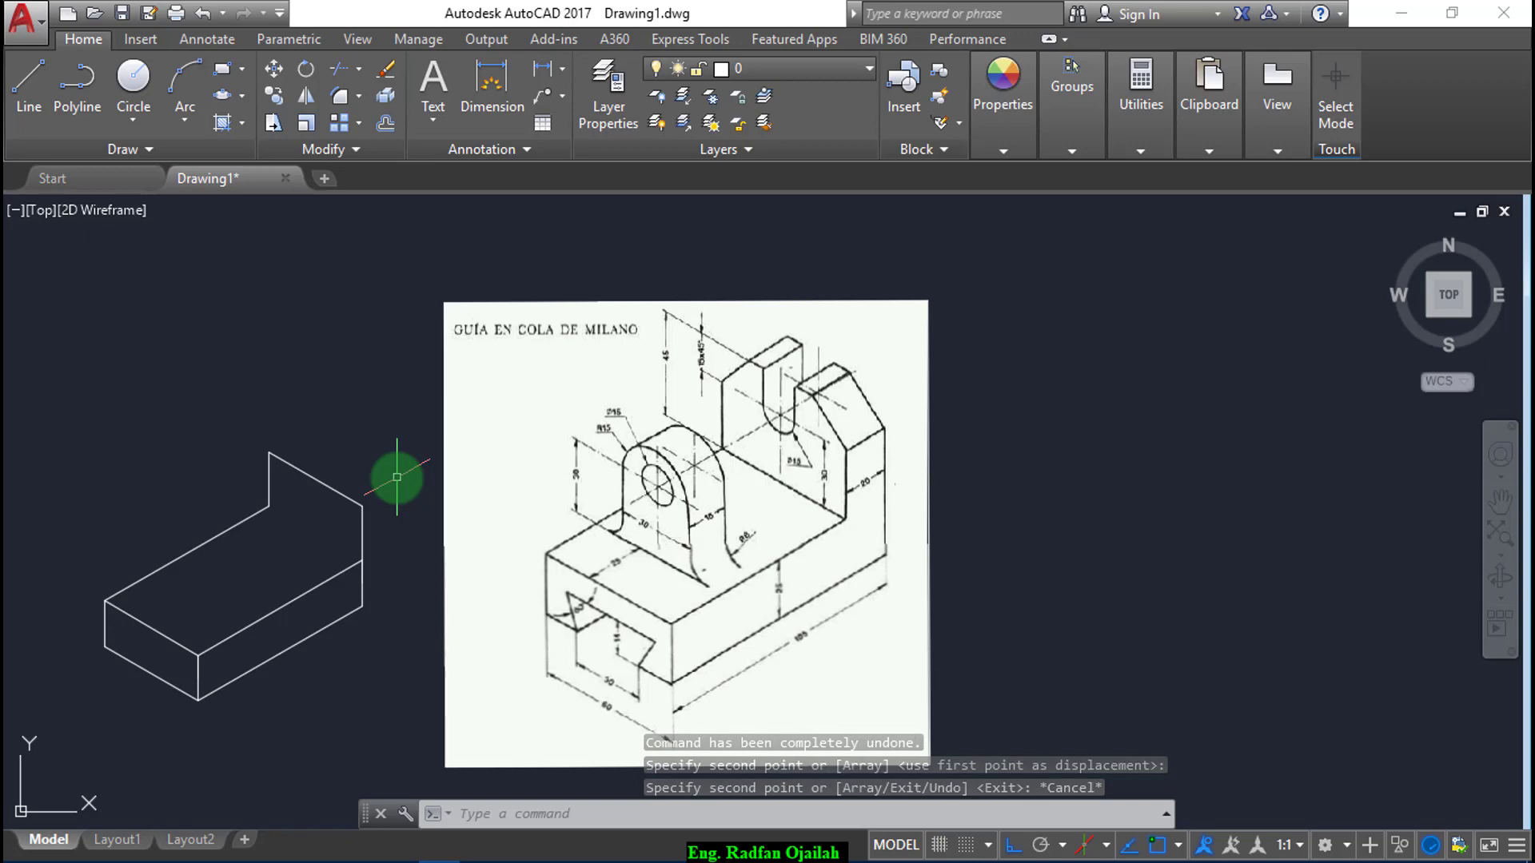
key(Escape)
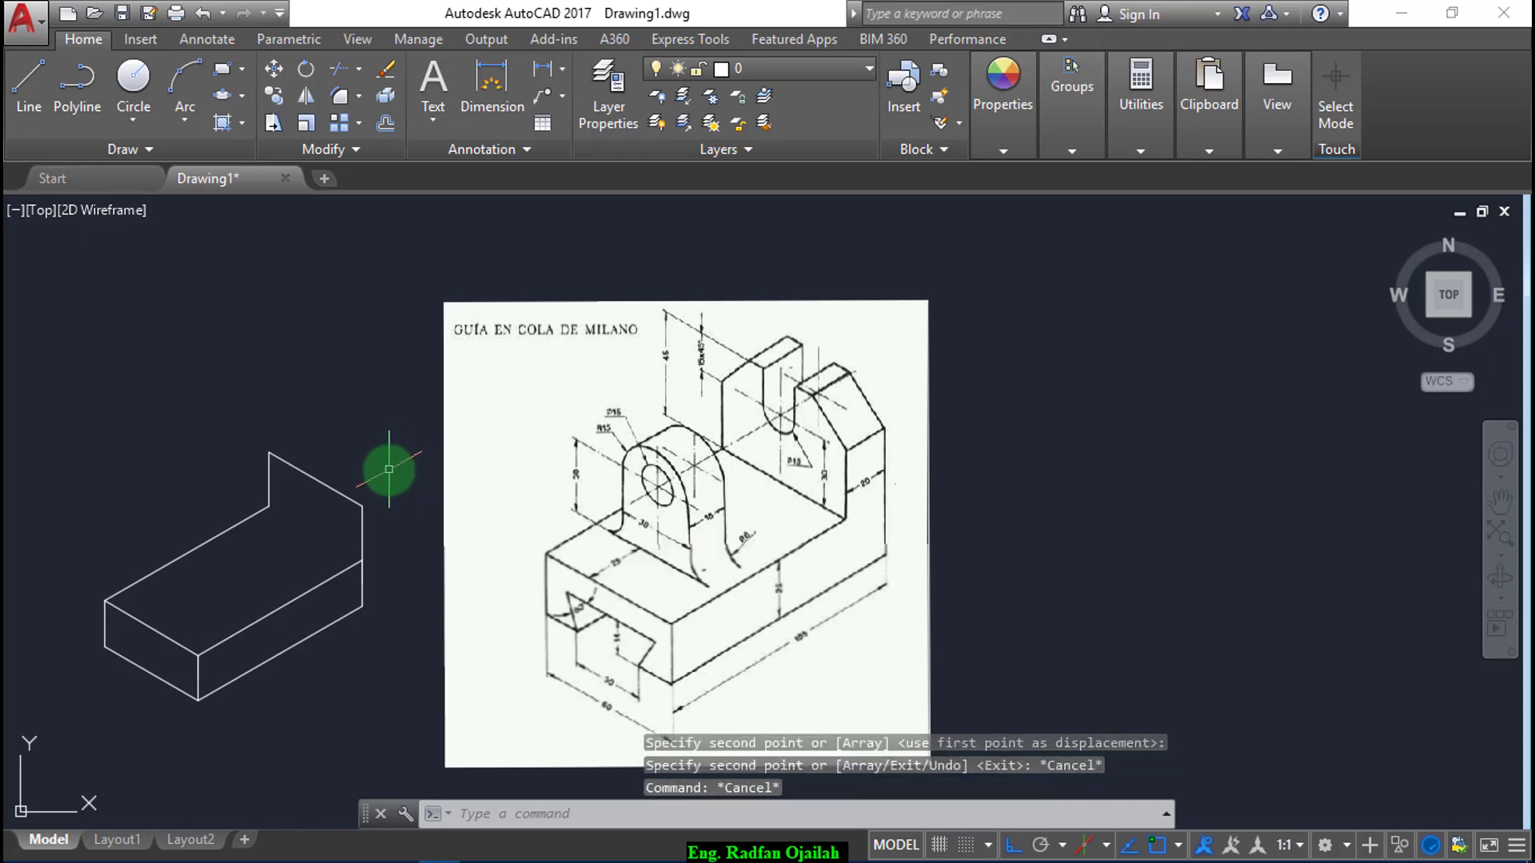
text(L)
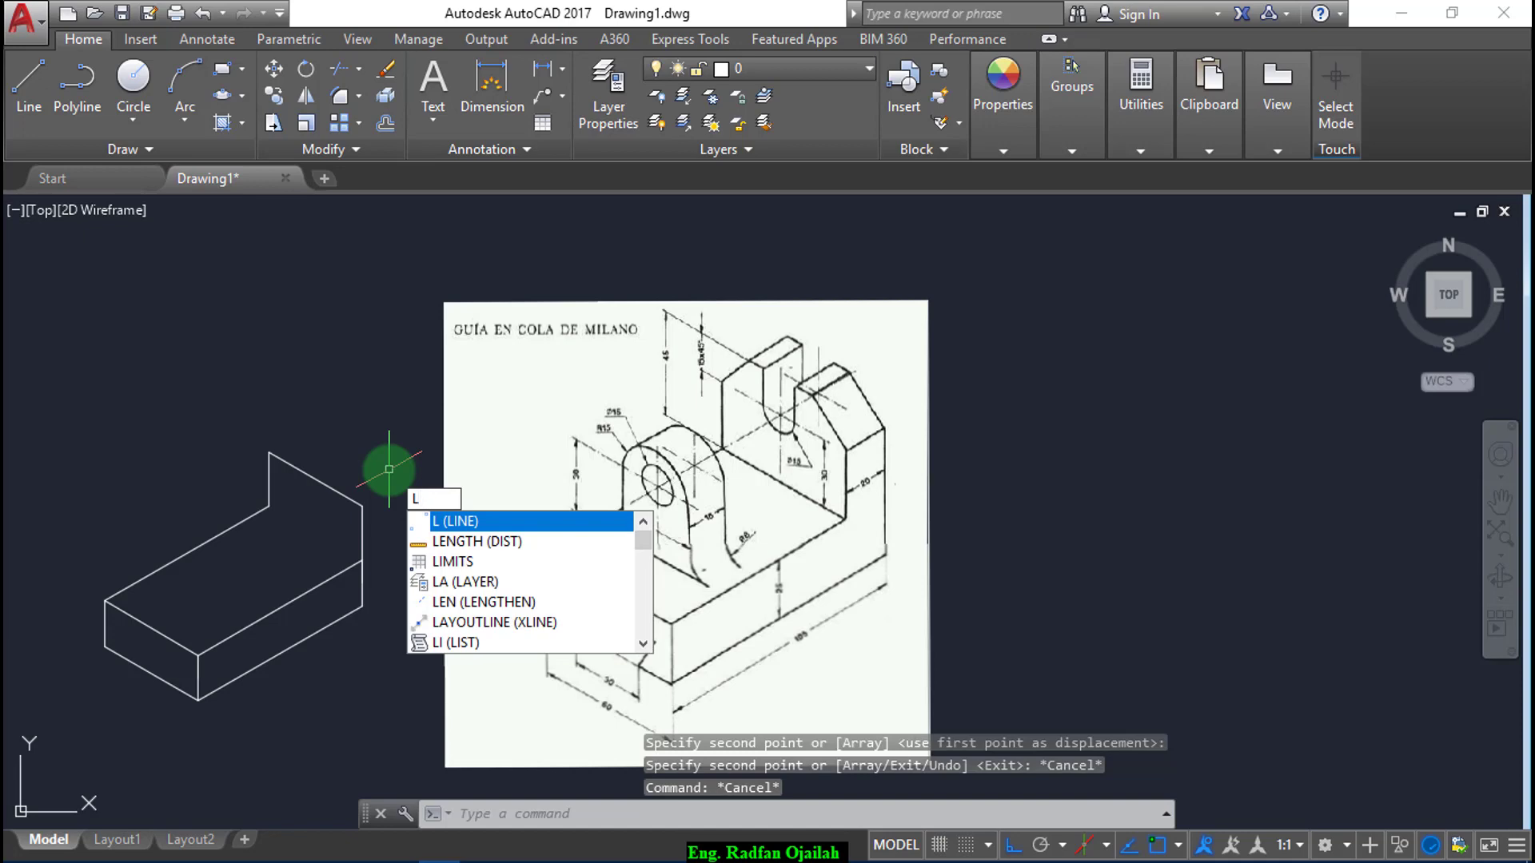
key(Escape)
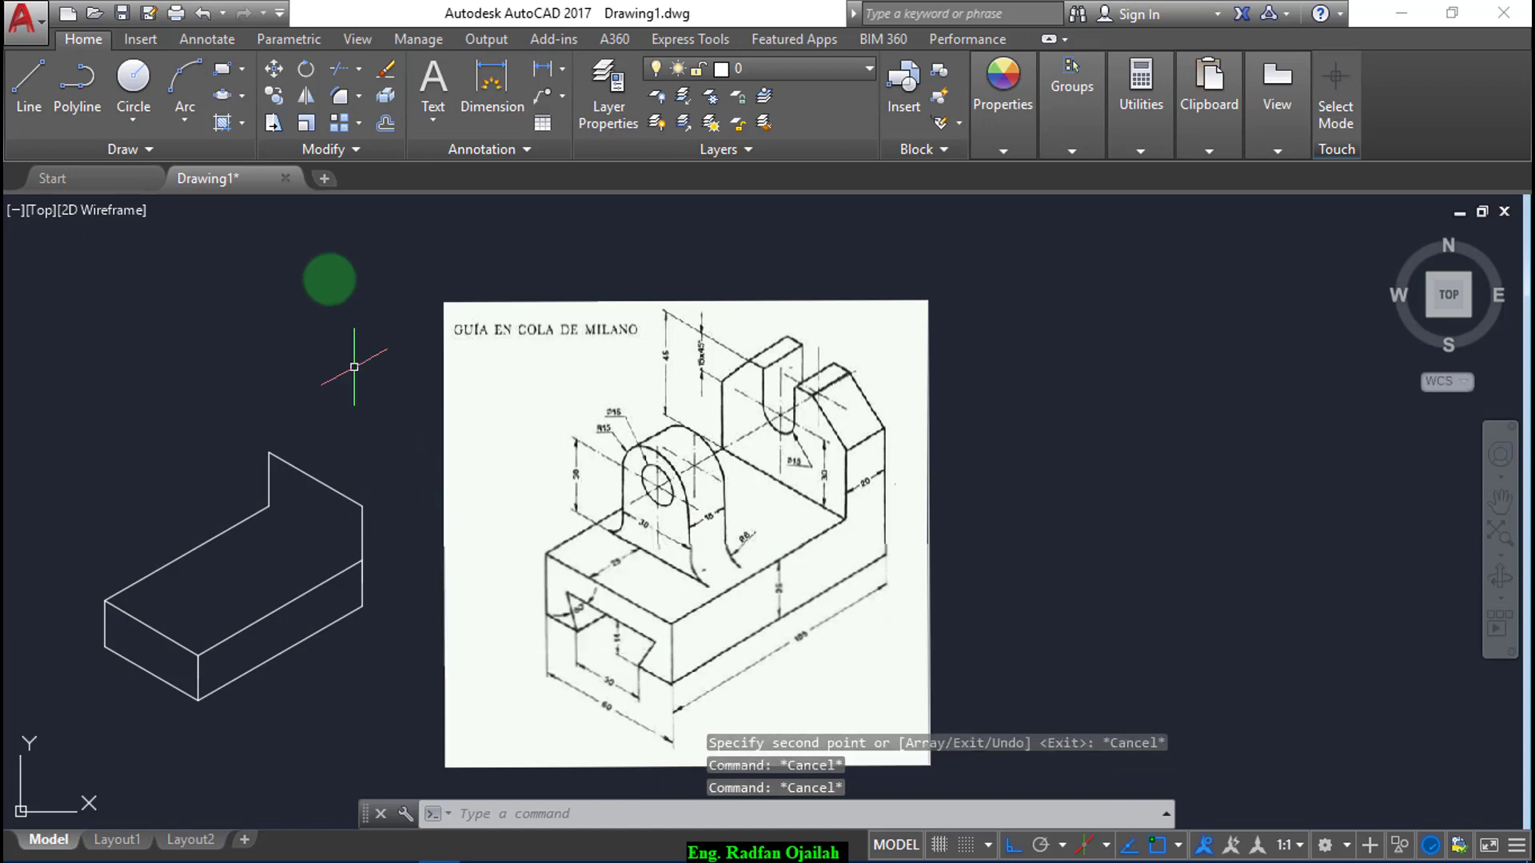
- Draw a 7.5 radius isocircle on the left isoplane, centred at the midpoint of the raised 60 line
click(223, 92)
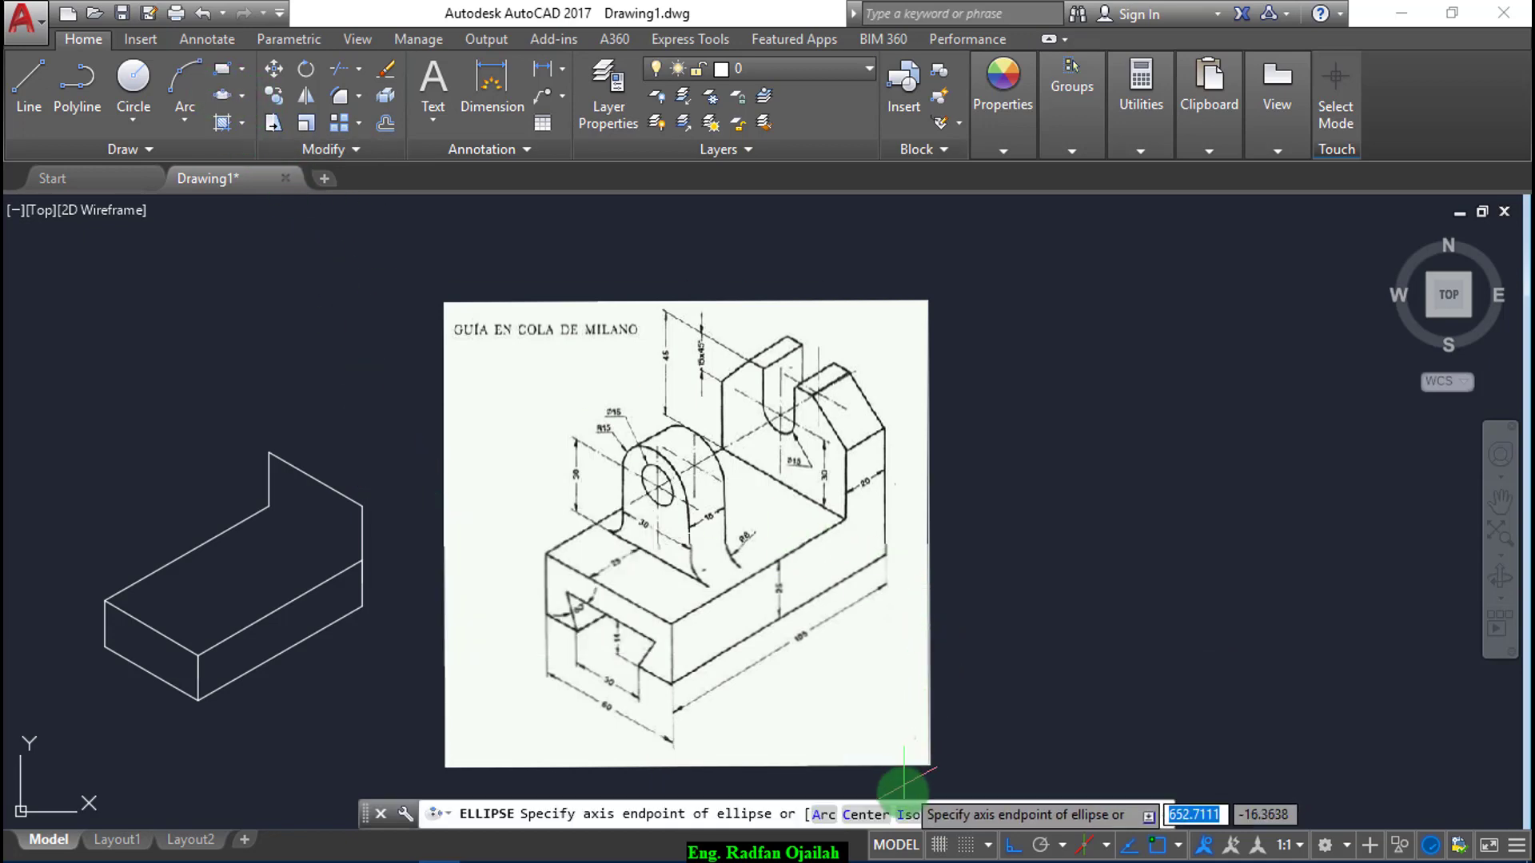
click(918, 813)
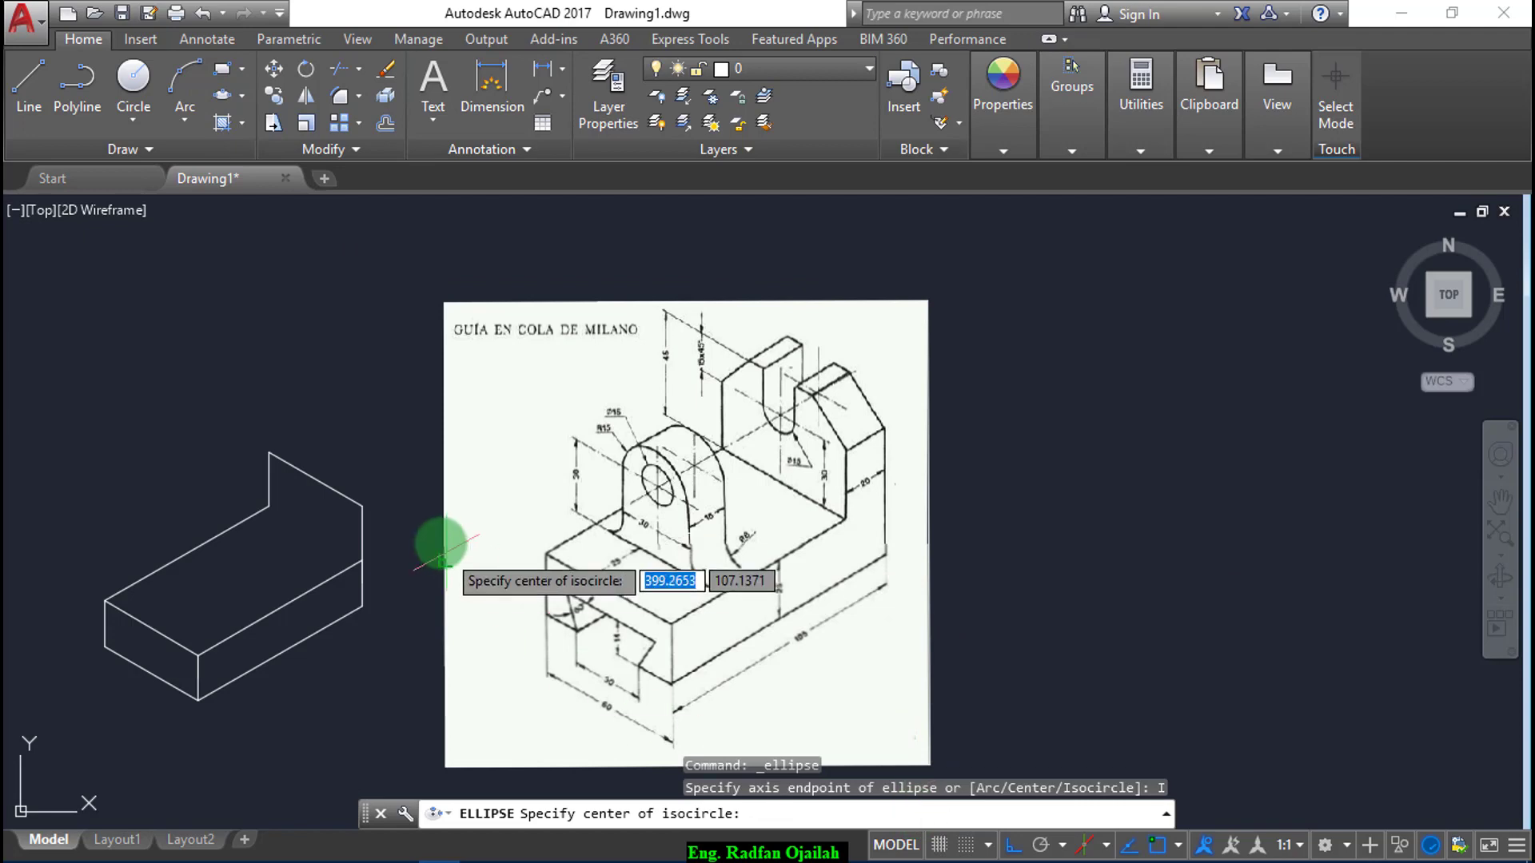
click(316, 480)
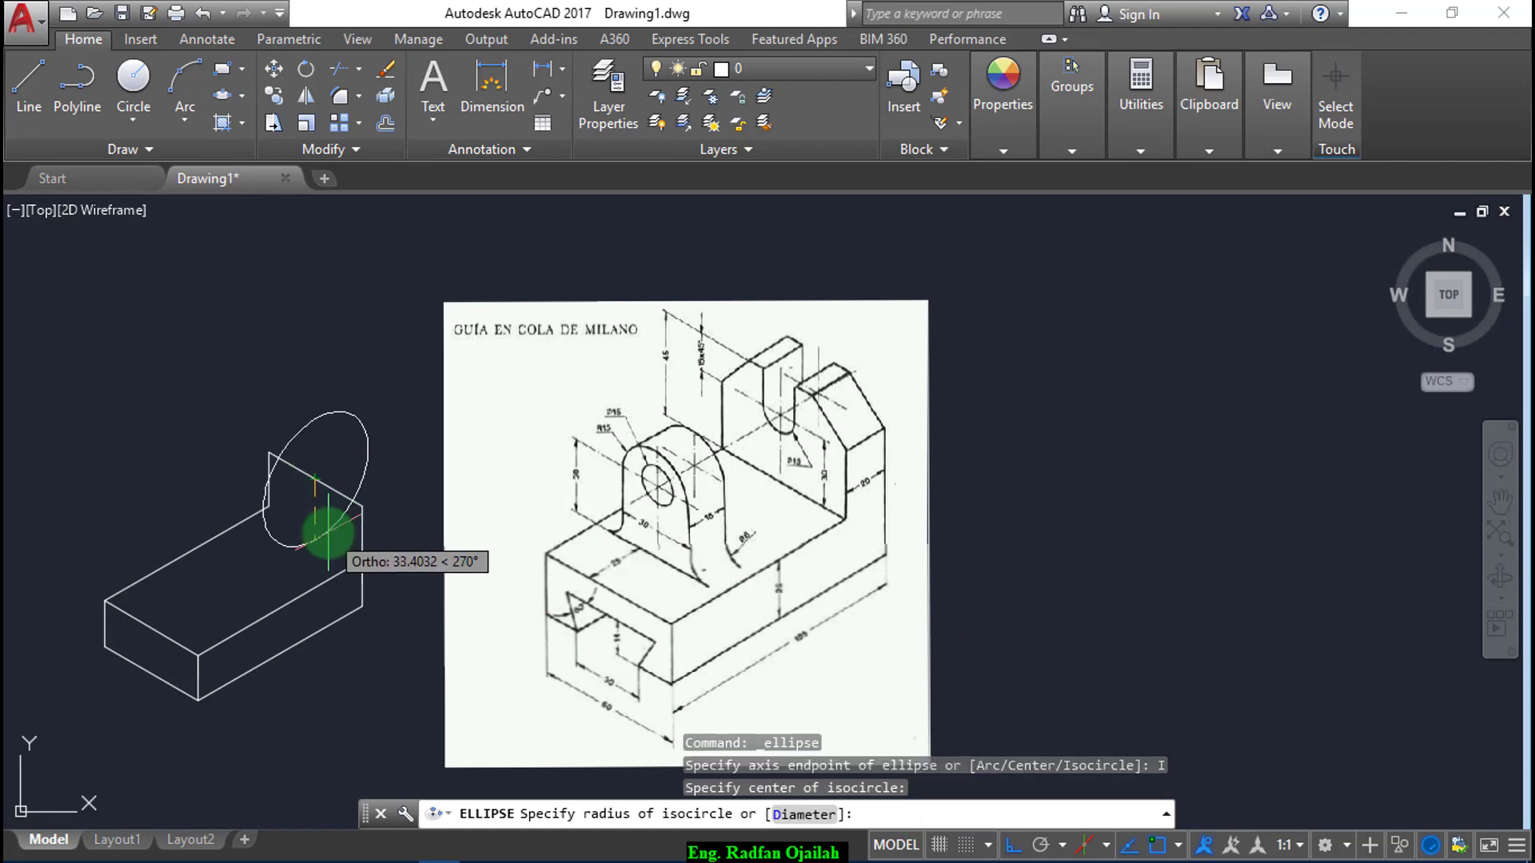
key(F5)
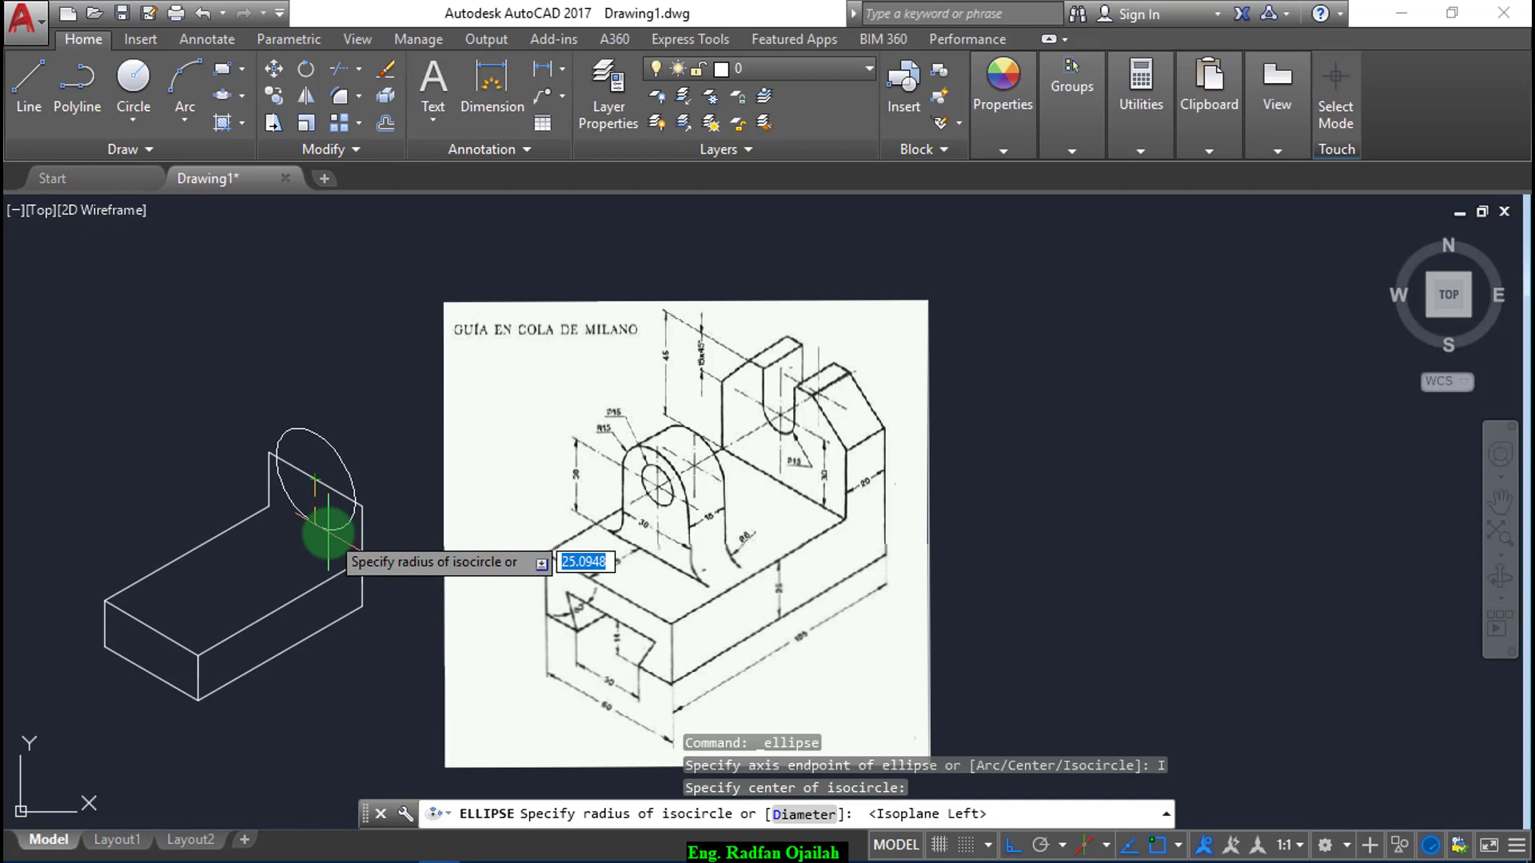
scroll(783, 444, up, 8)
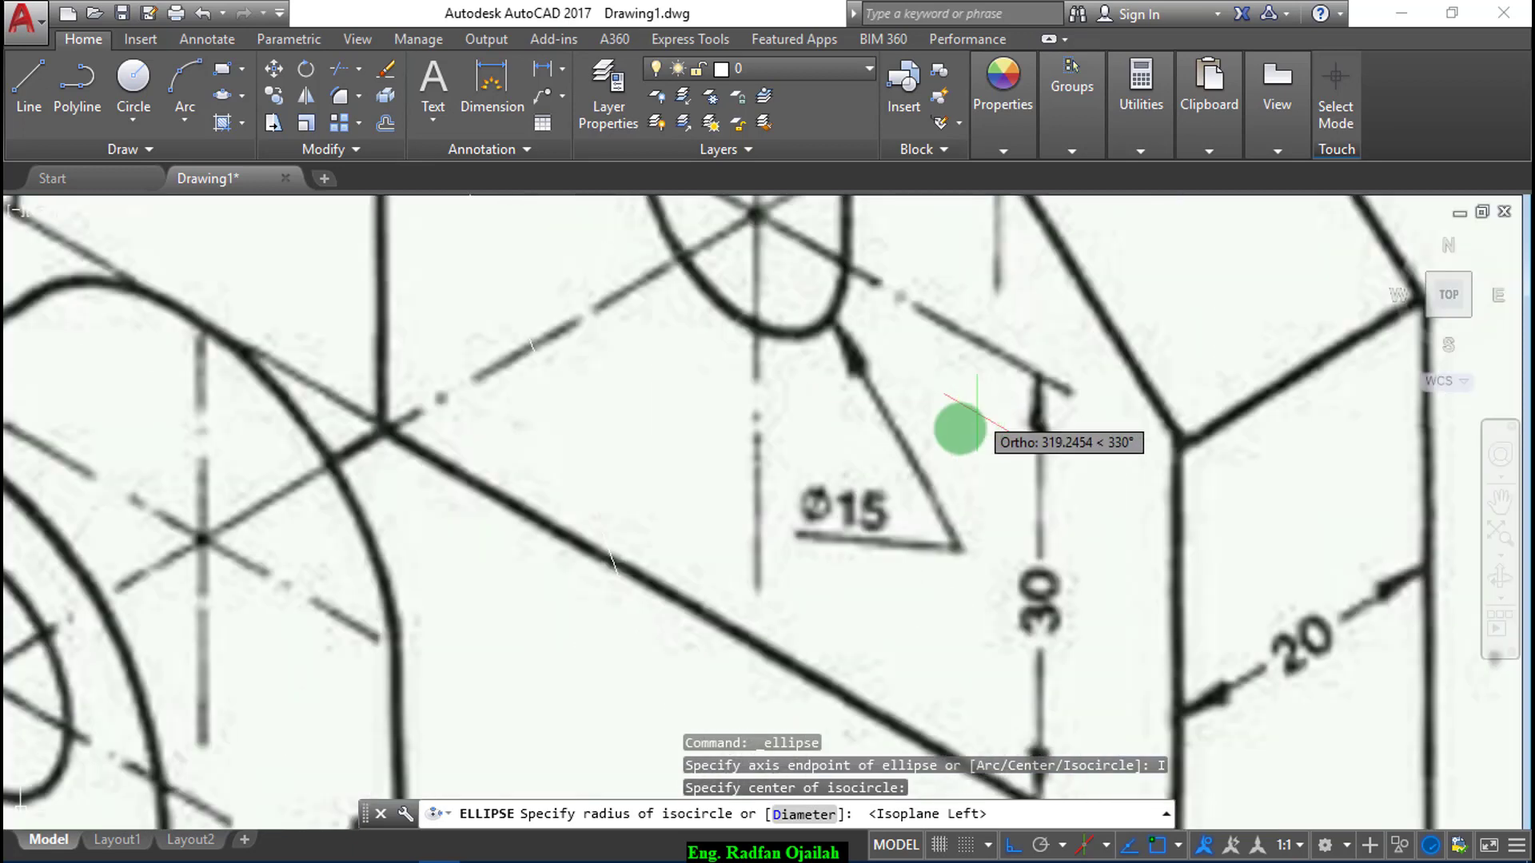
scroll(976, 414, down, 8)
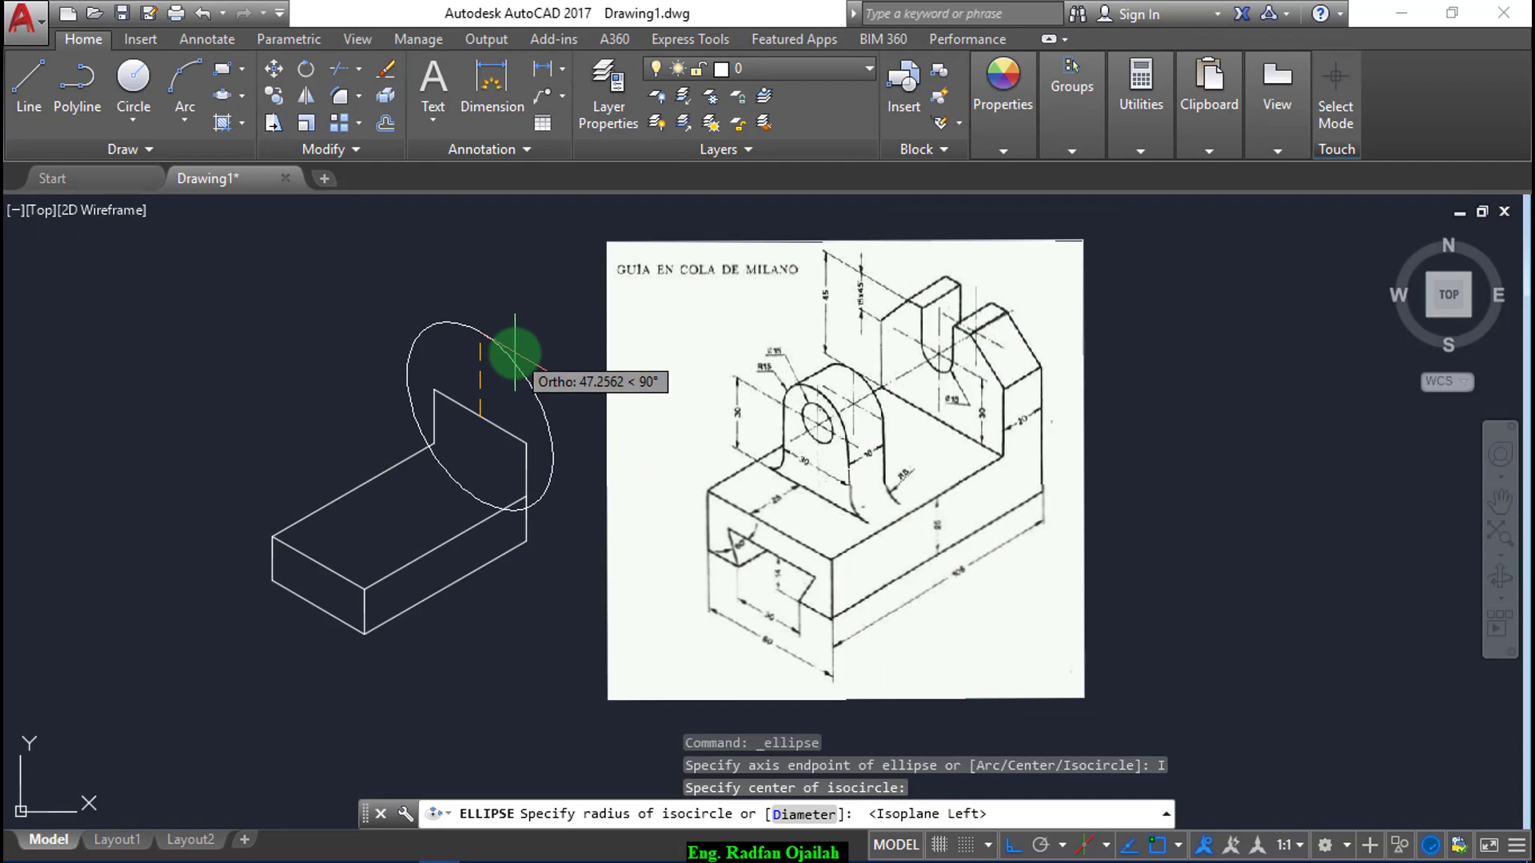
text(7)
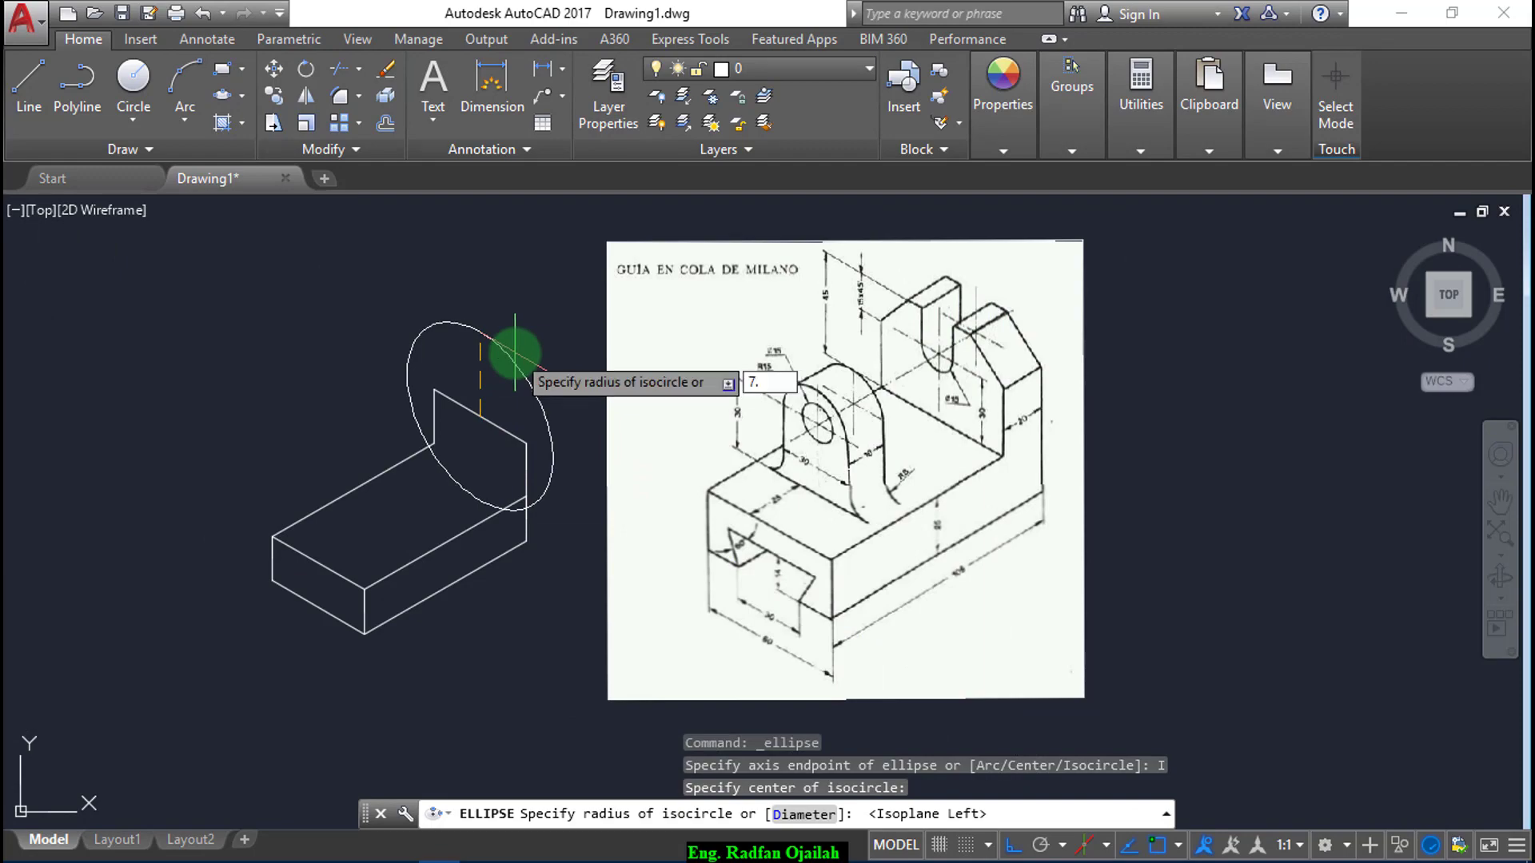
text(.5)
key(Return)
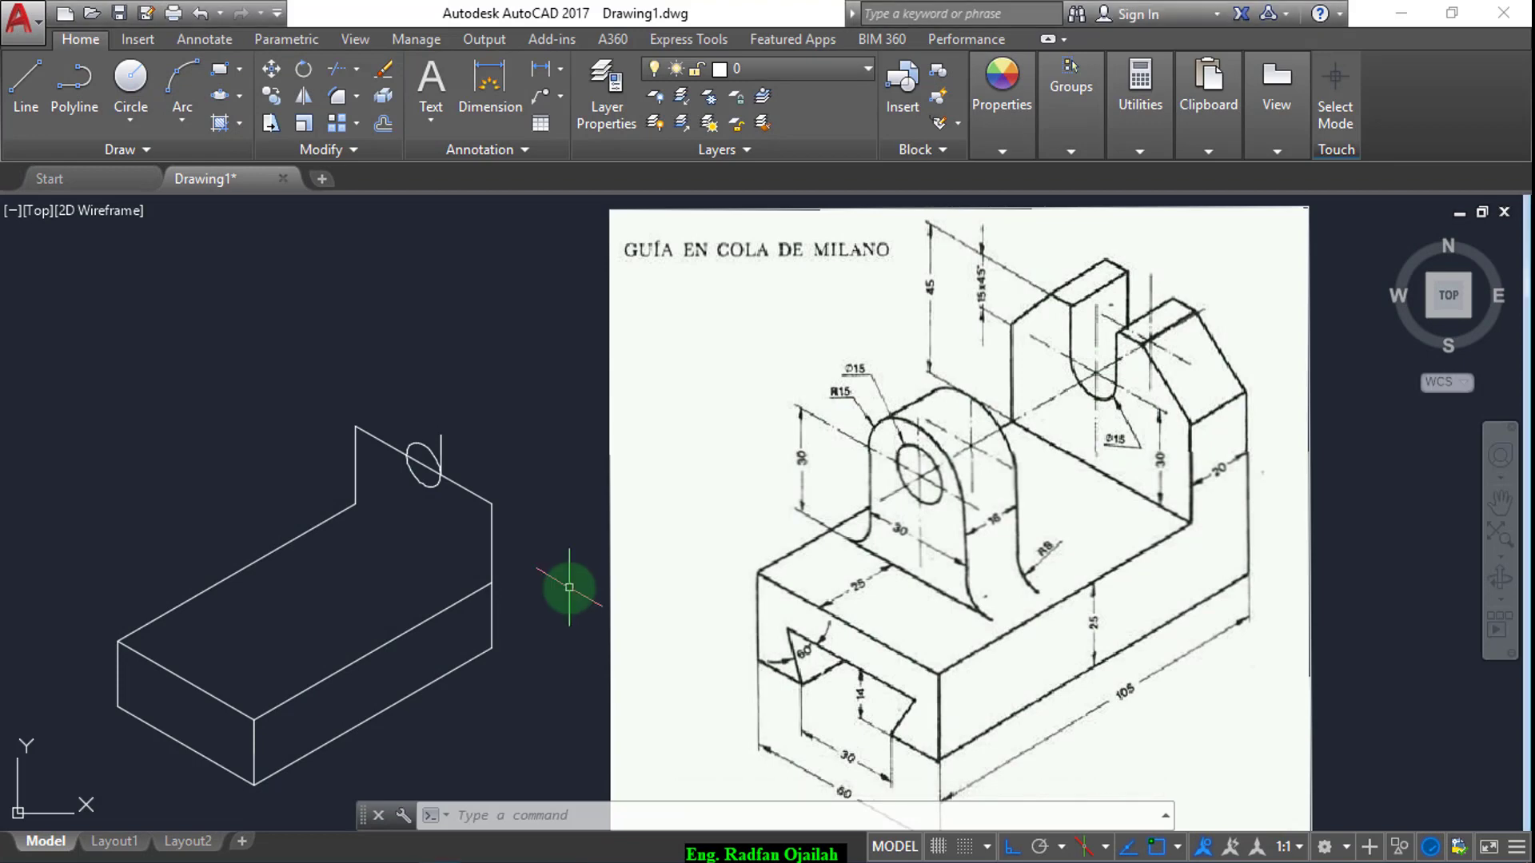
click(569, 588)
click(537, 634)
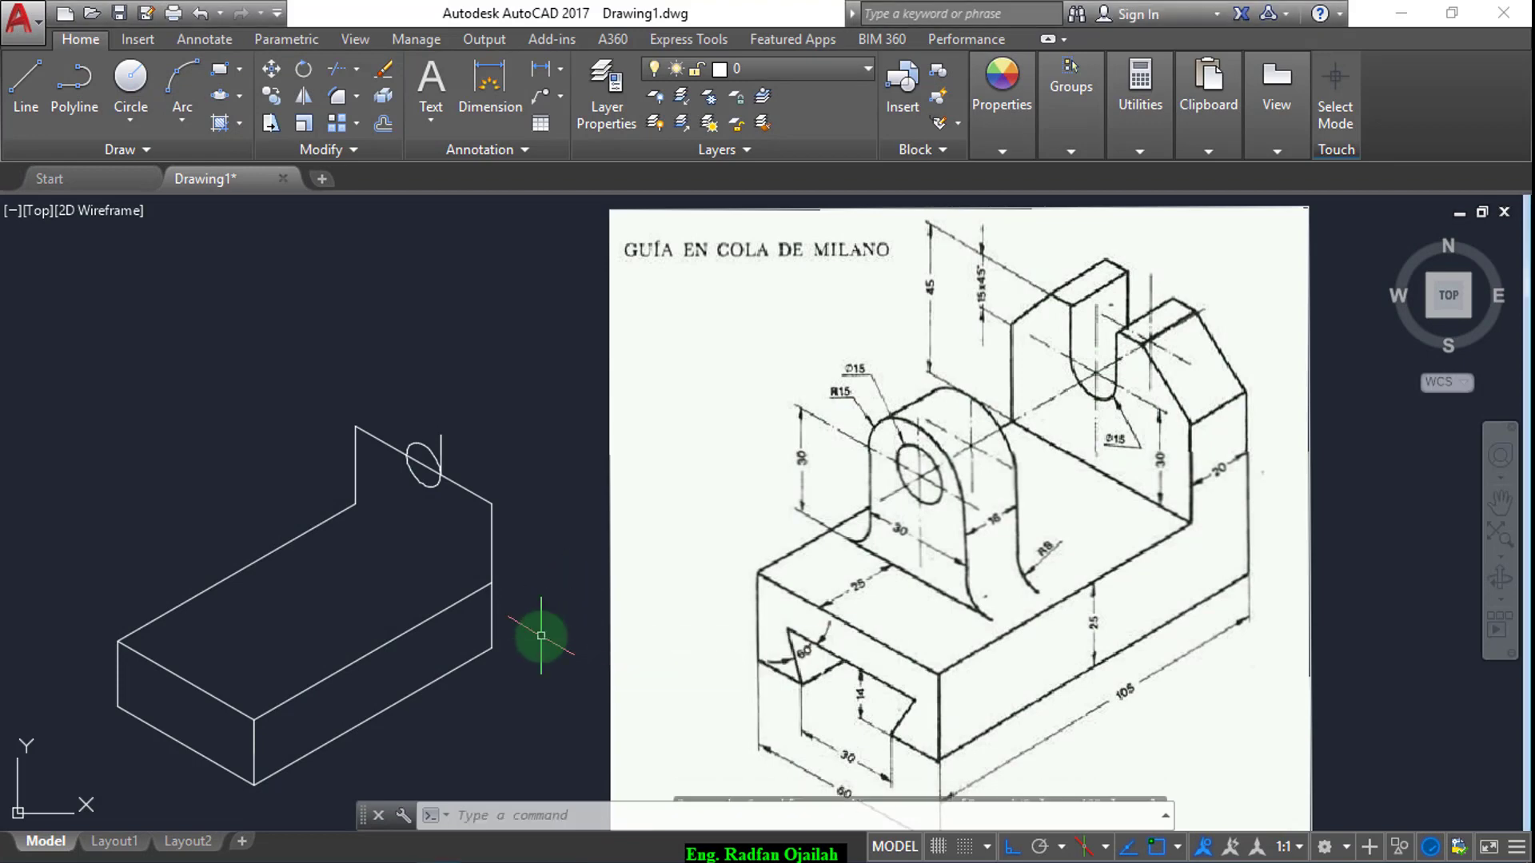
- Draw the upright's outline from the block's rear upper corner: 45 up, 60 parallel to the raised line, then down to that line's end
text(l)
key(Return)
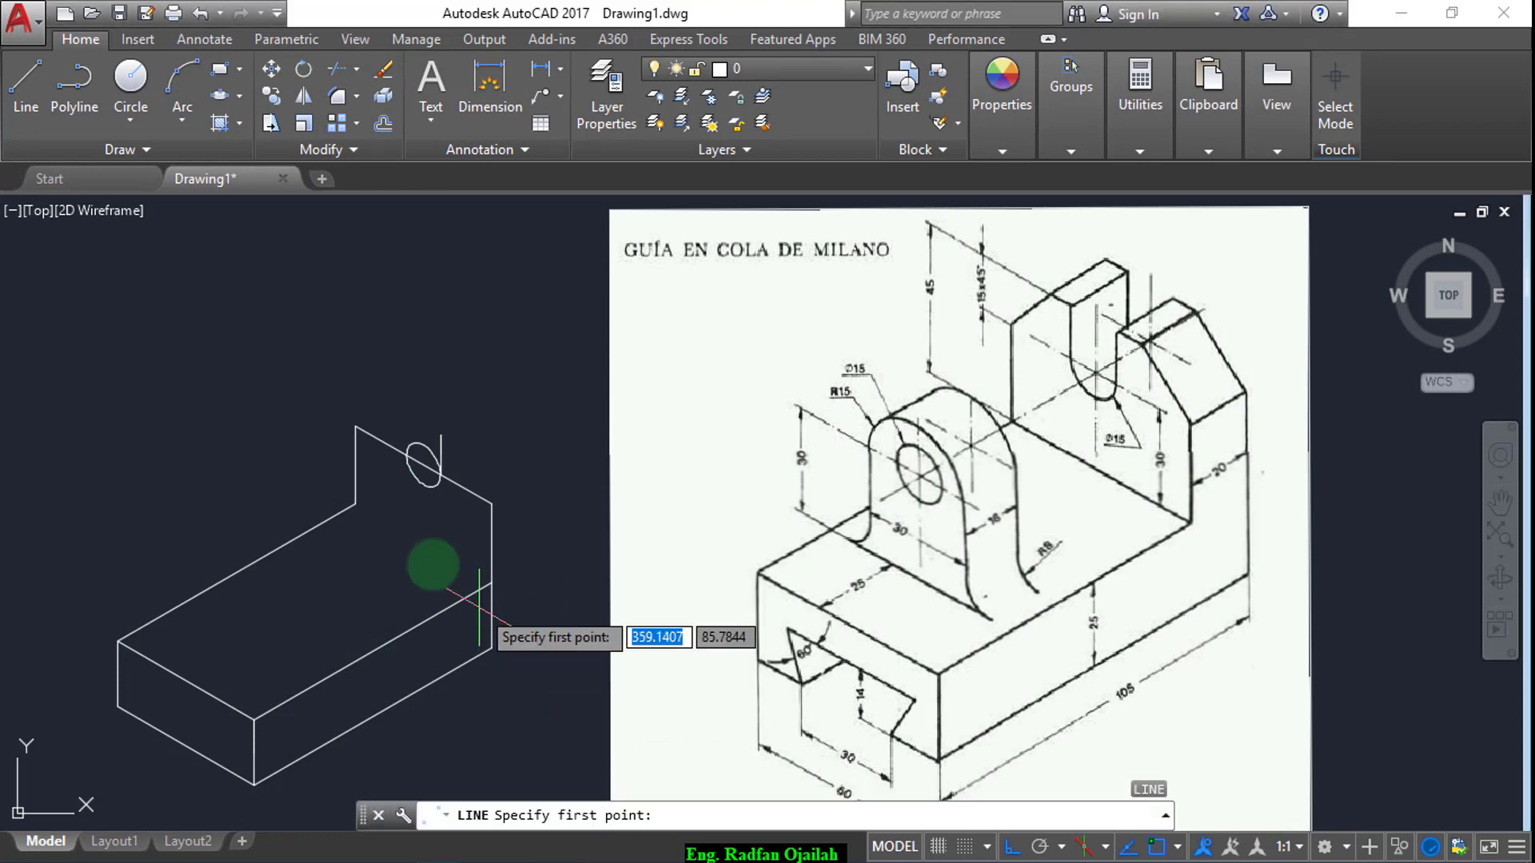
click(355, 504)
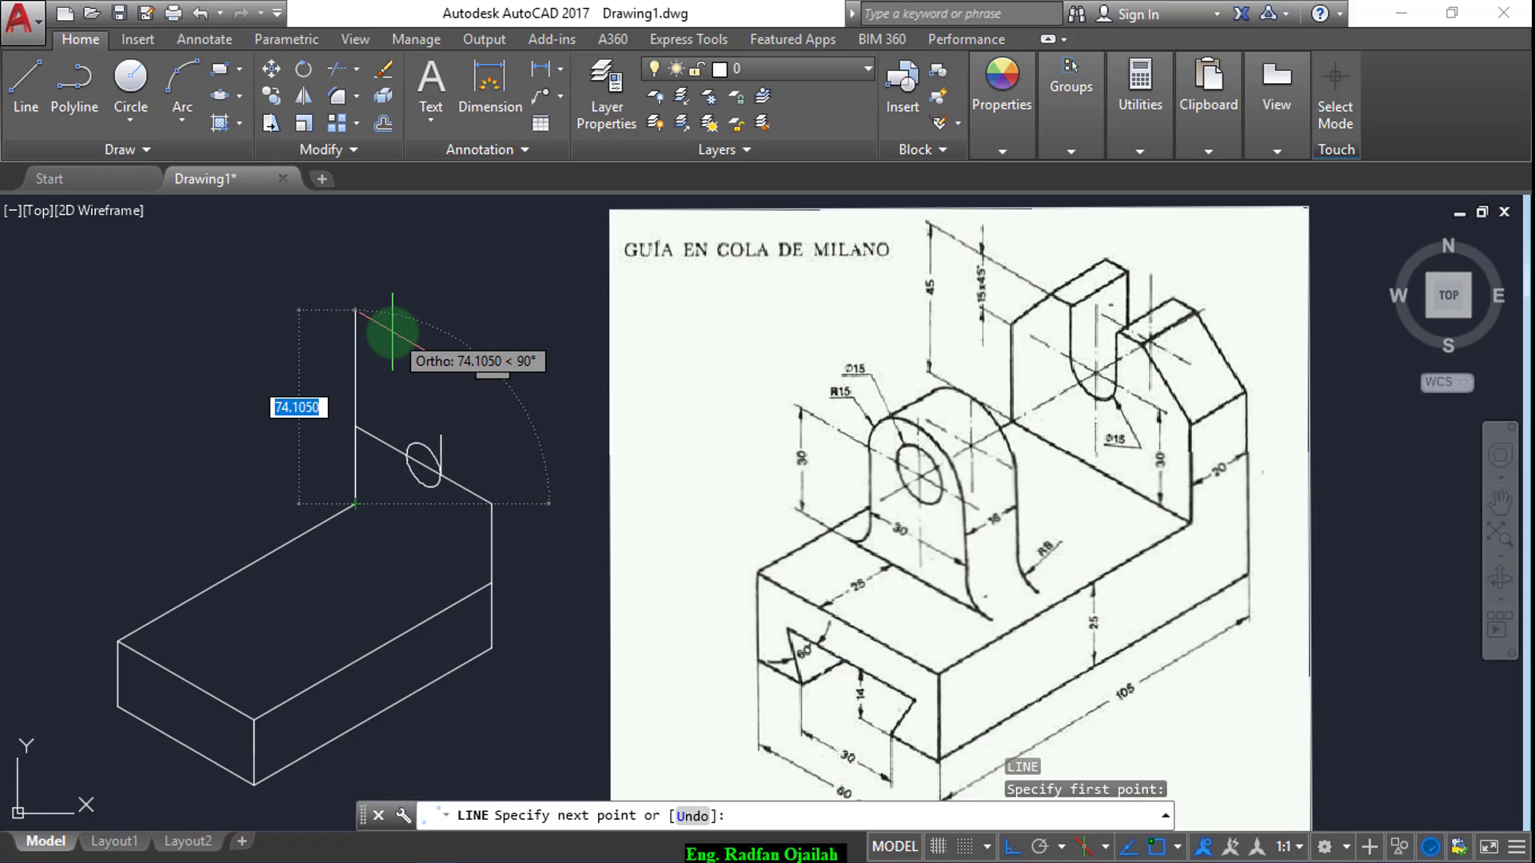
text(45)
key(Return)
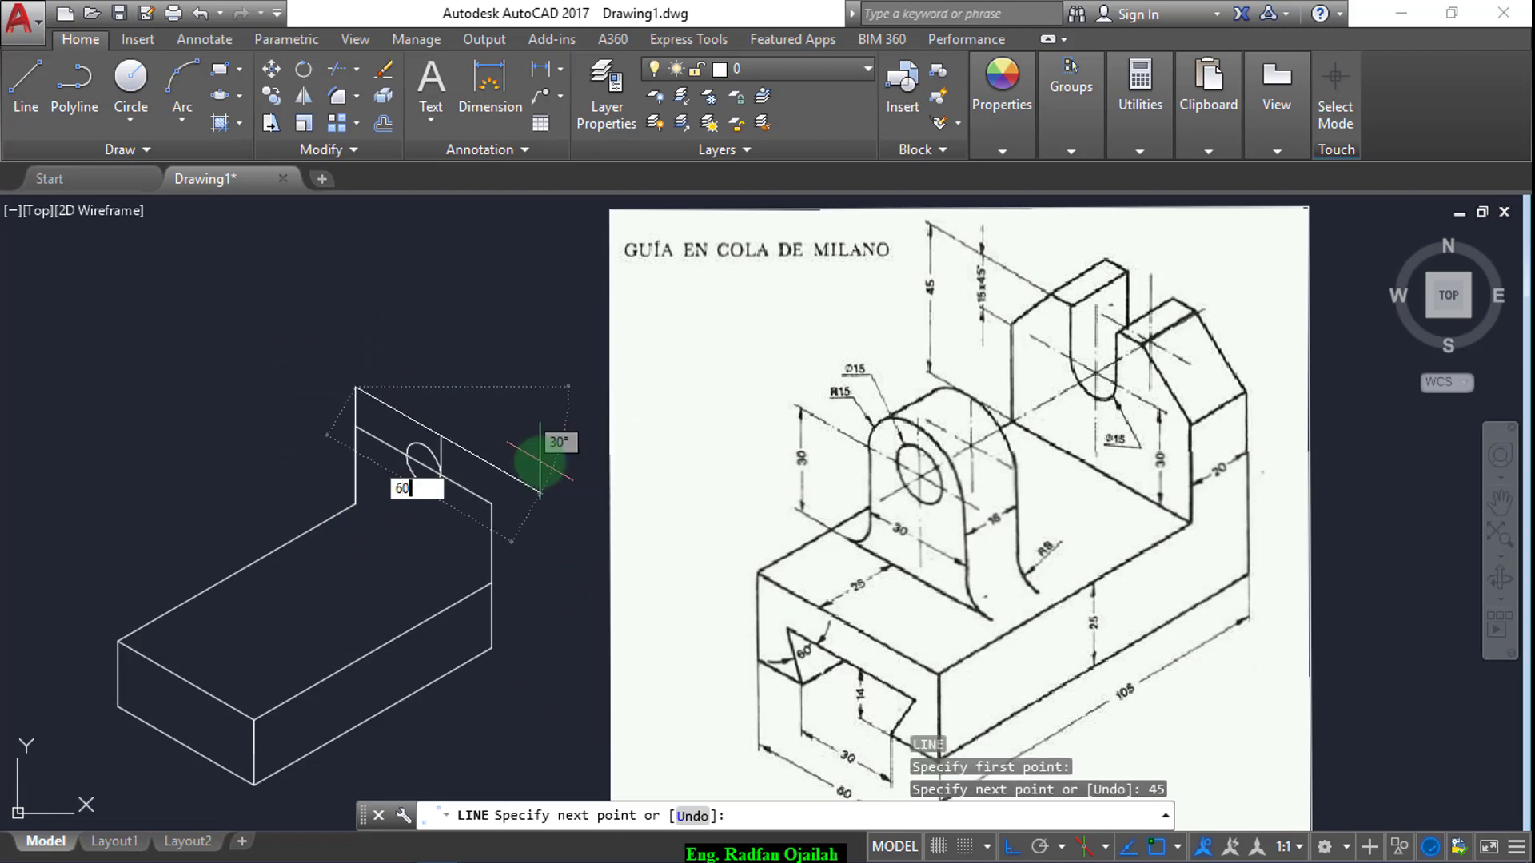
key(Return)
click(491, 503)
key(Return)
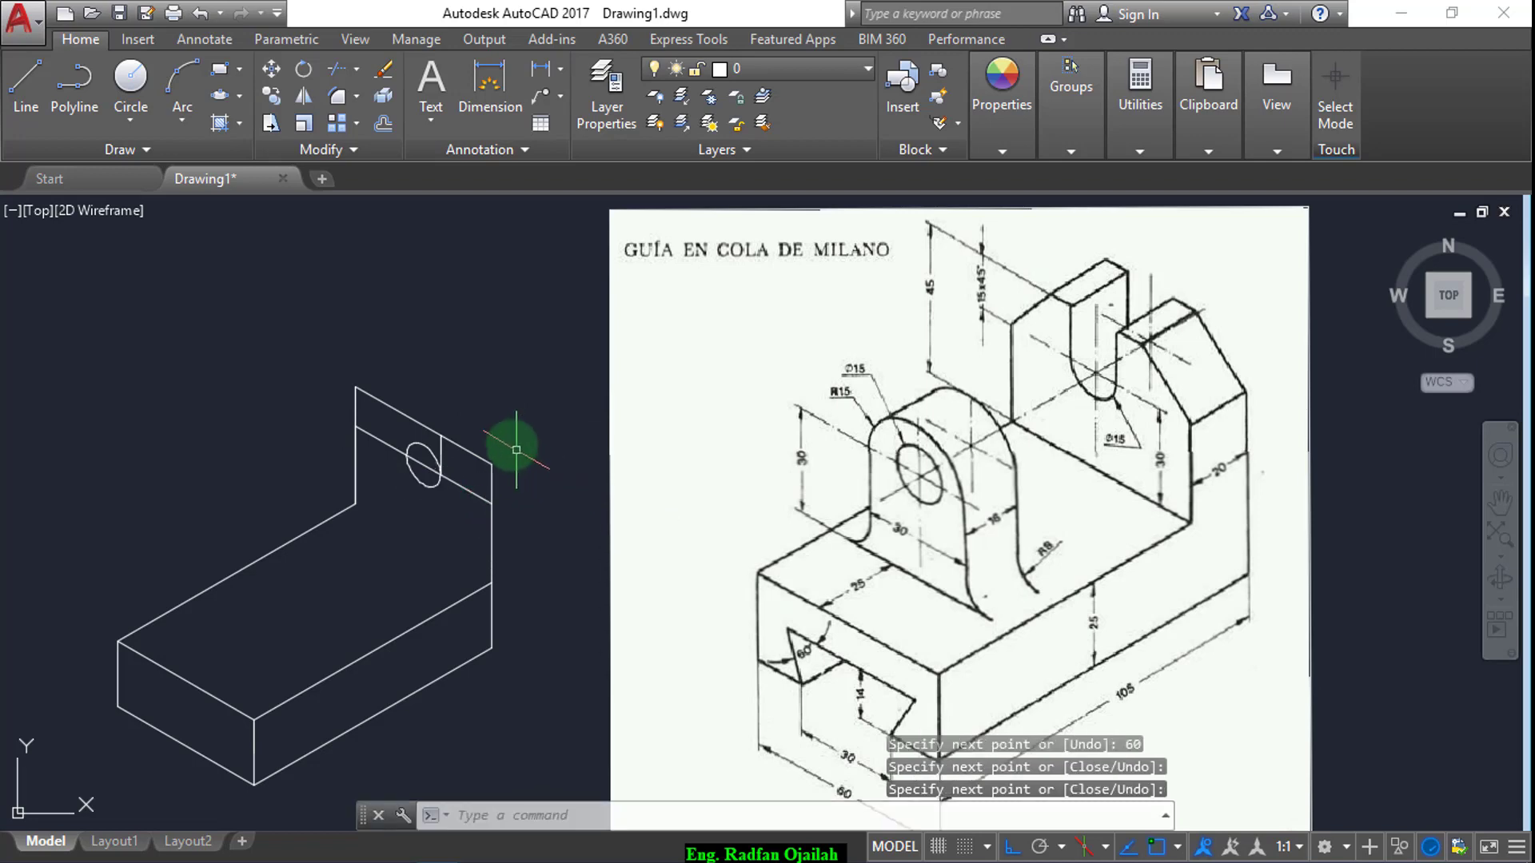
- Draw the slot's second side as a vertical line from the isocircle's rear intersection with the centre line up past the top edge
scroll(459, 425, up, 4)
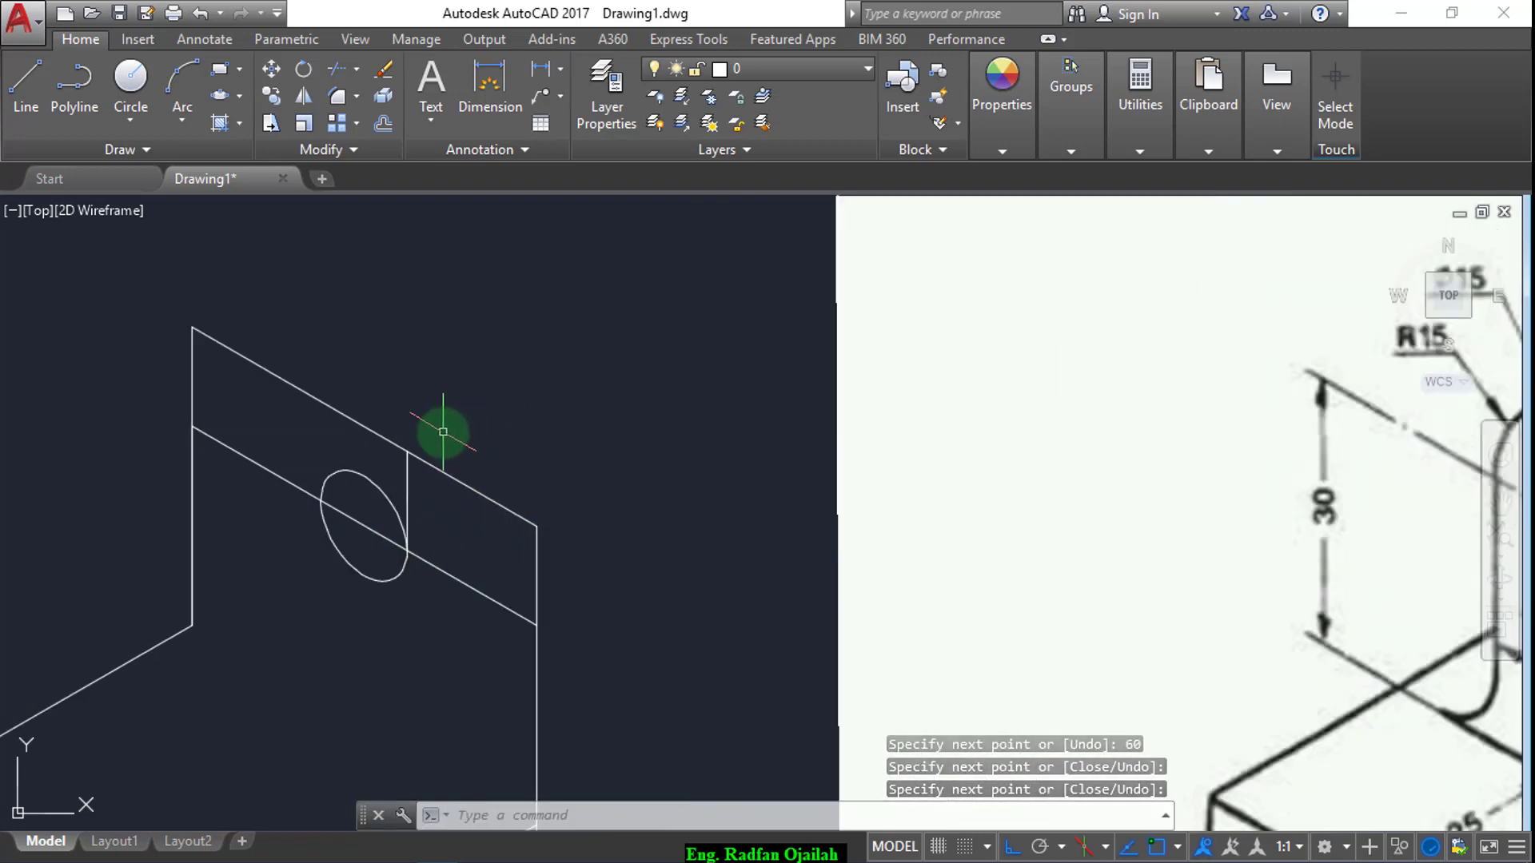
text(l)
key(Return)
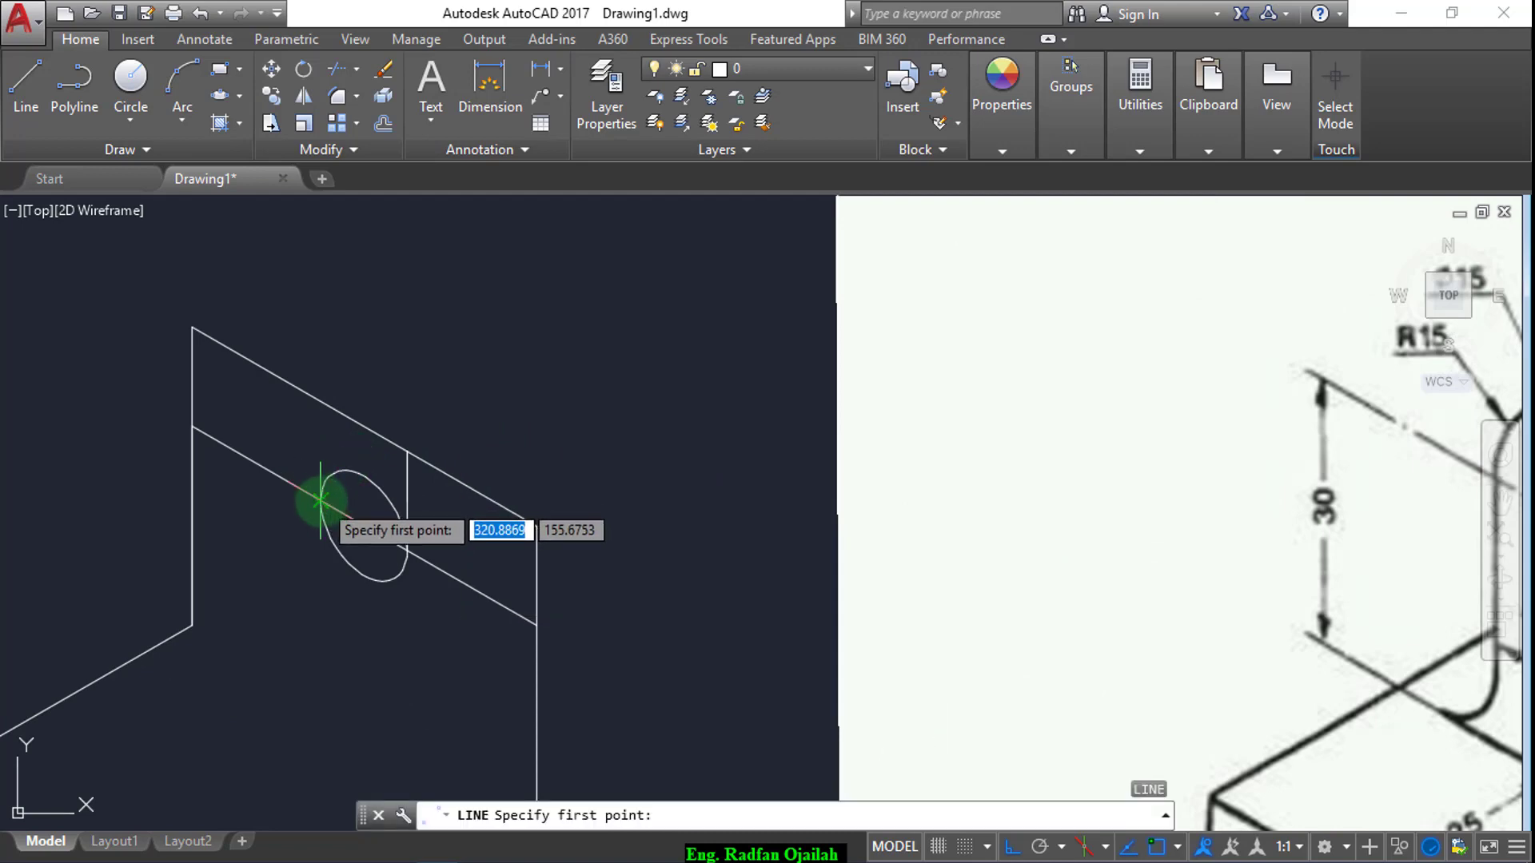
click(320, 499)
click(342, 324)
key(Return)
key(Return)
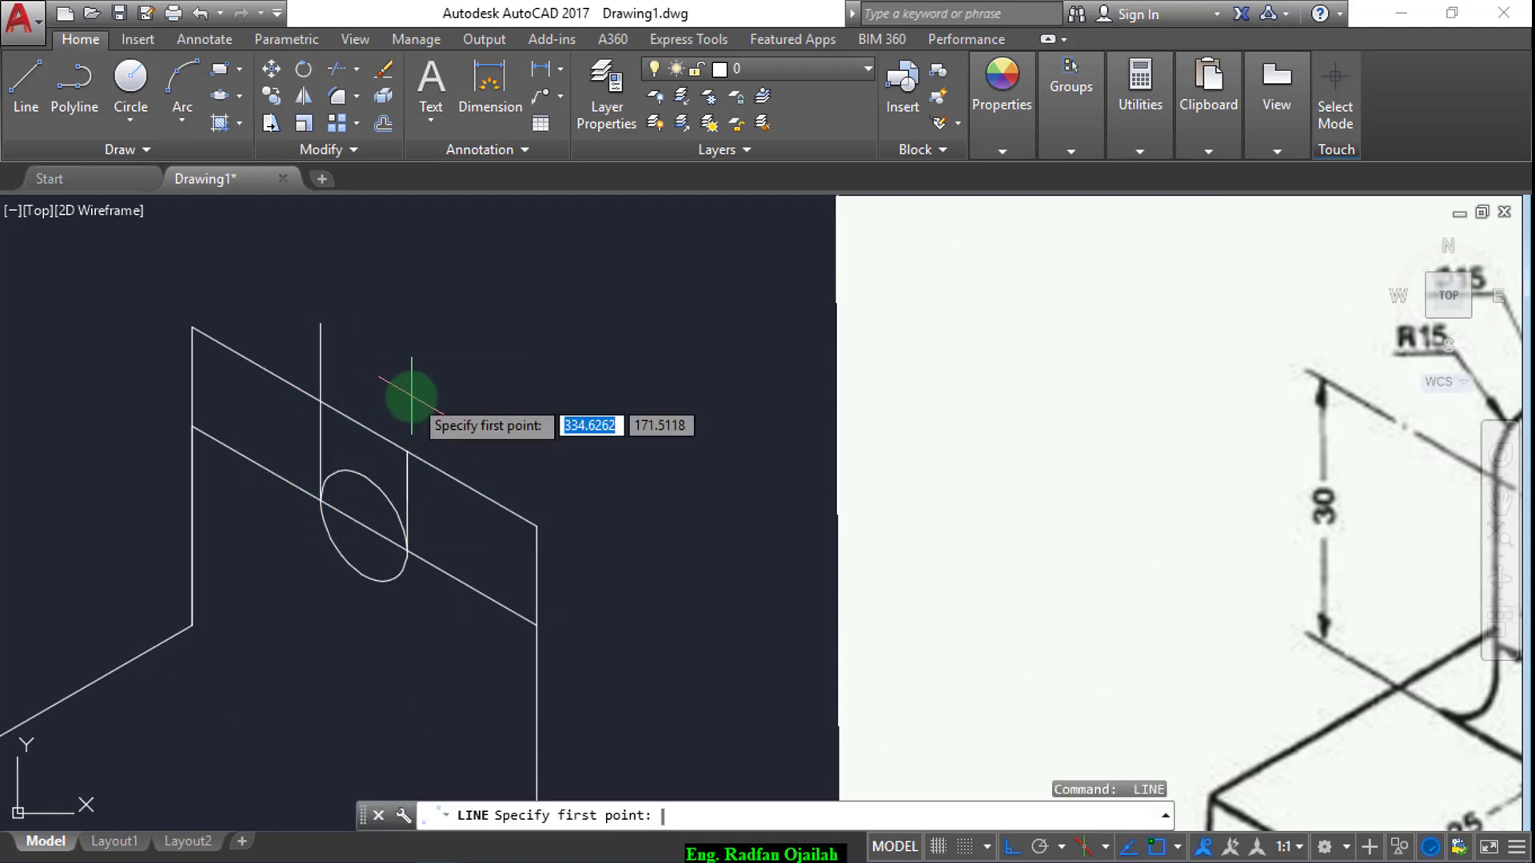
key(Escape)
key(Escape)
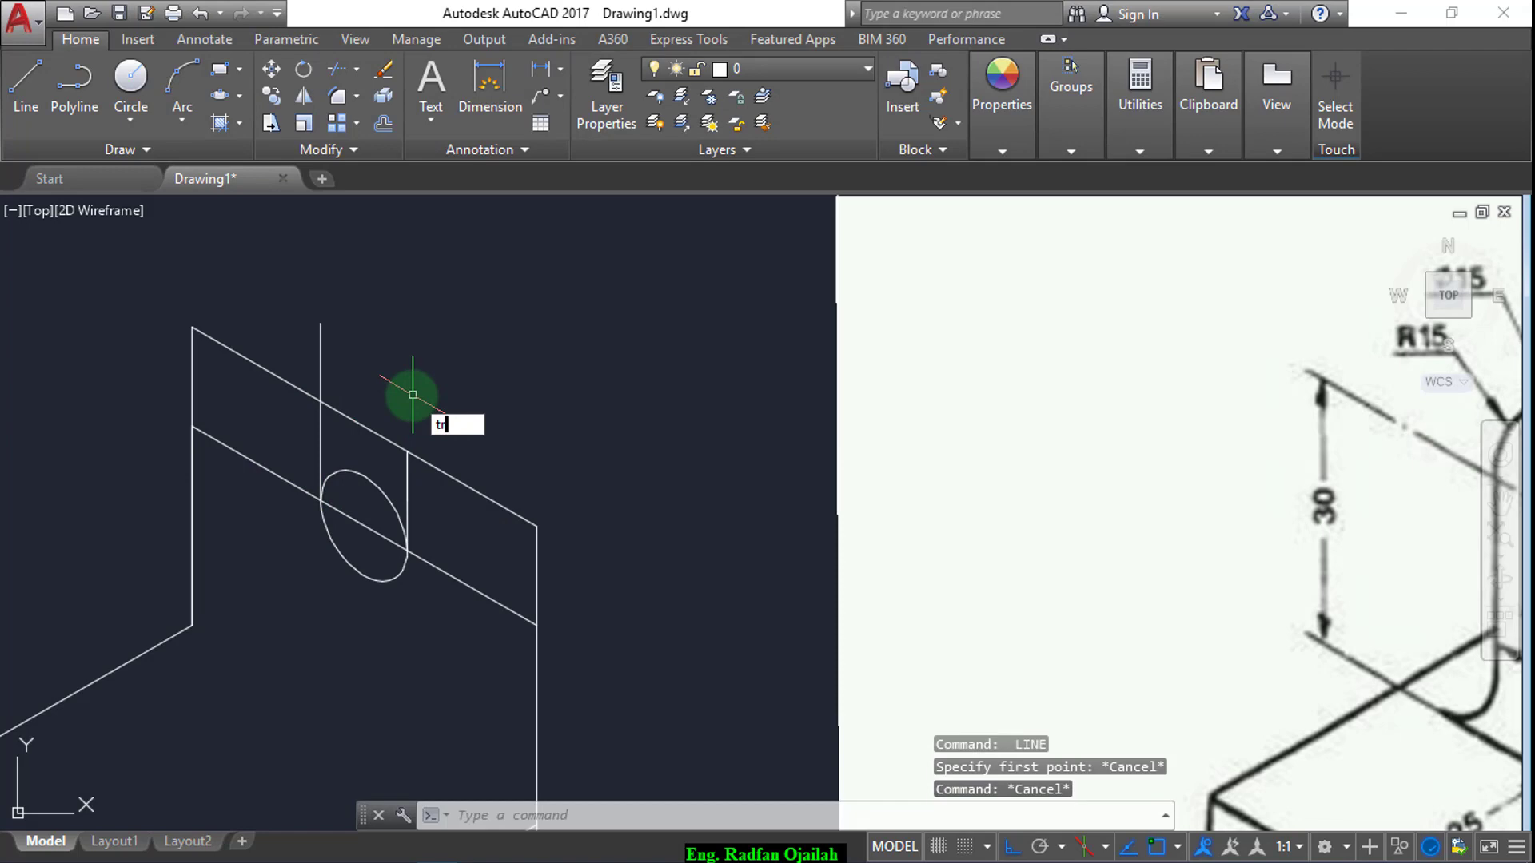
- Trim the excess vertical line, the top edge between the slot sides, the isocircle's upper half and the centre line inside the slot
text(tr)
key(Return)
key(Return)
click(400, 357)
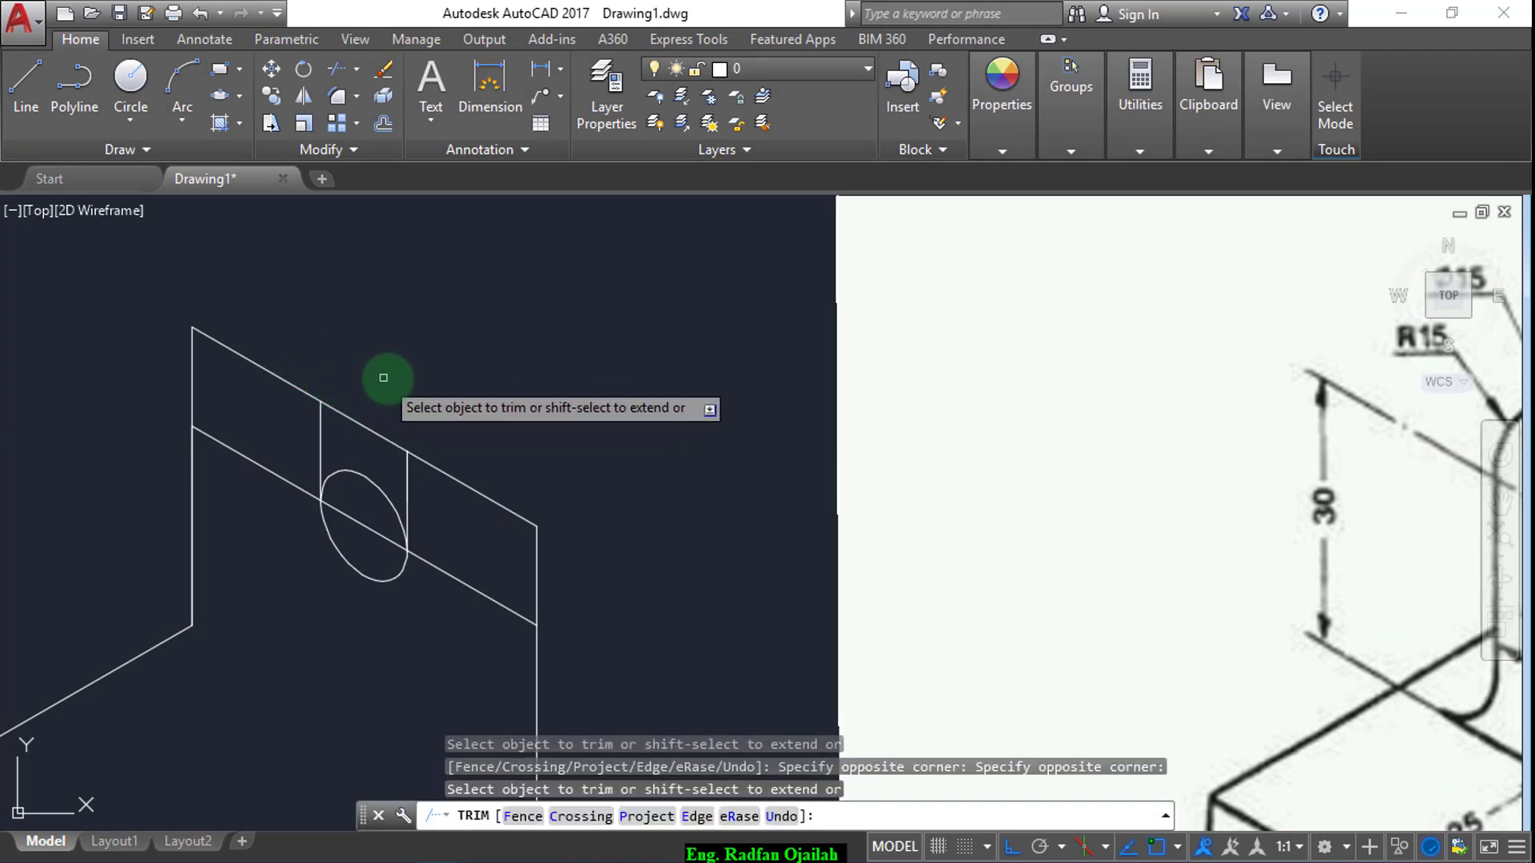
click(406, 352)
click(352, 479)
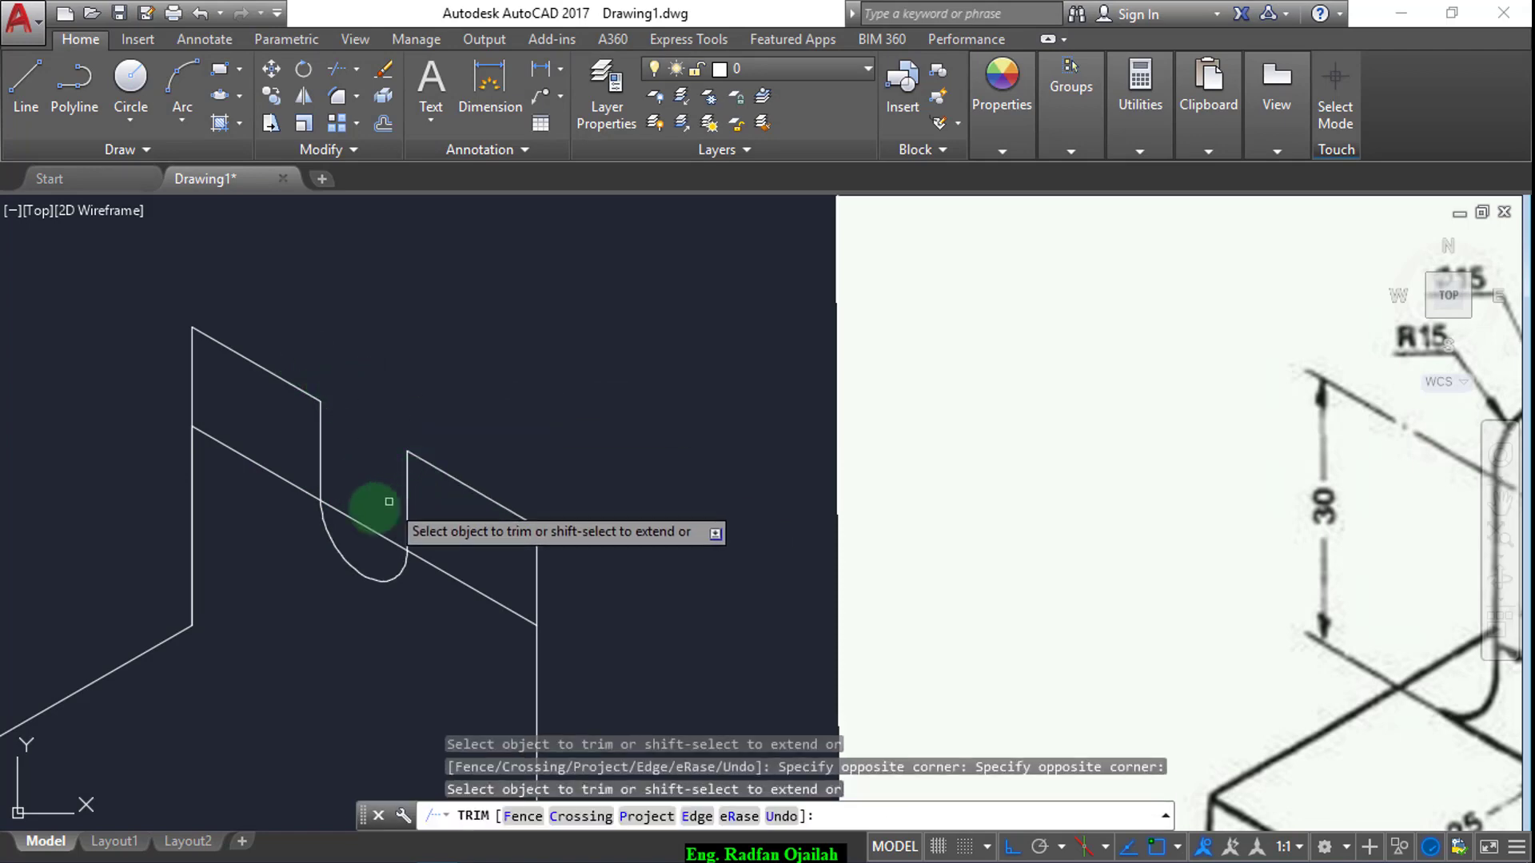
click(389, 501)
click(360, 538)
key(Escape)
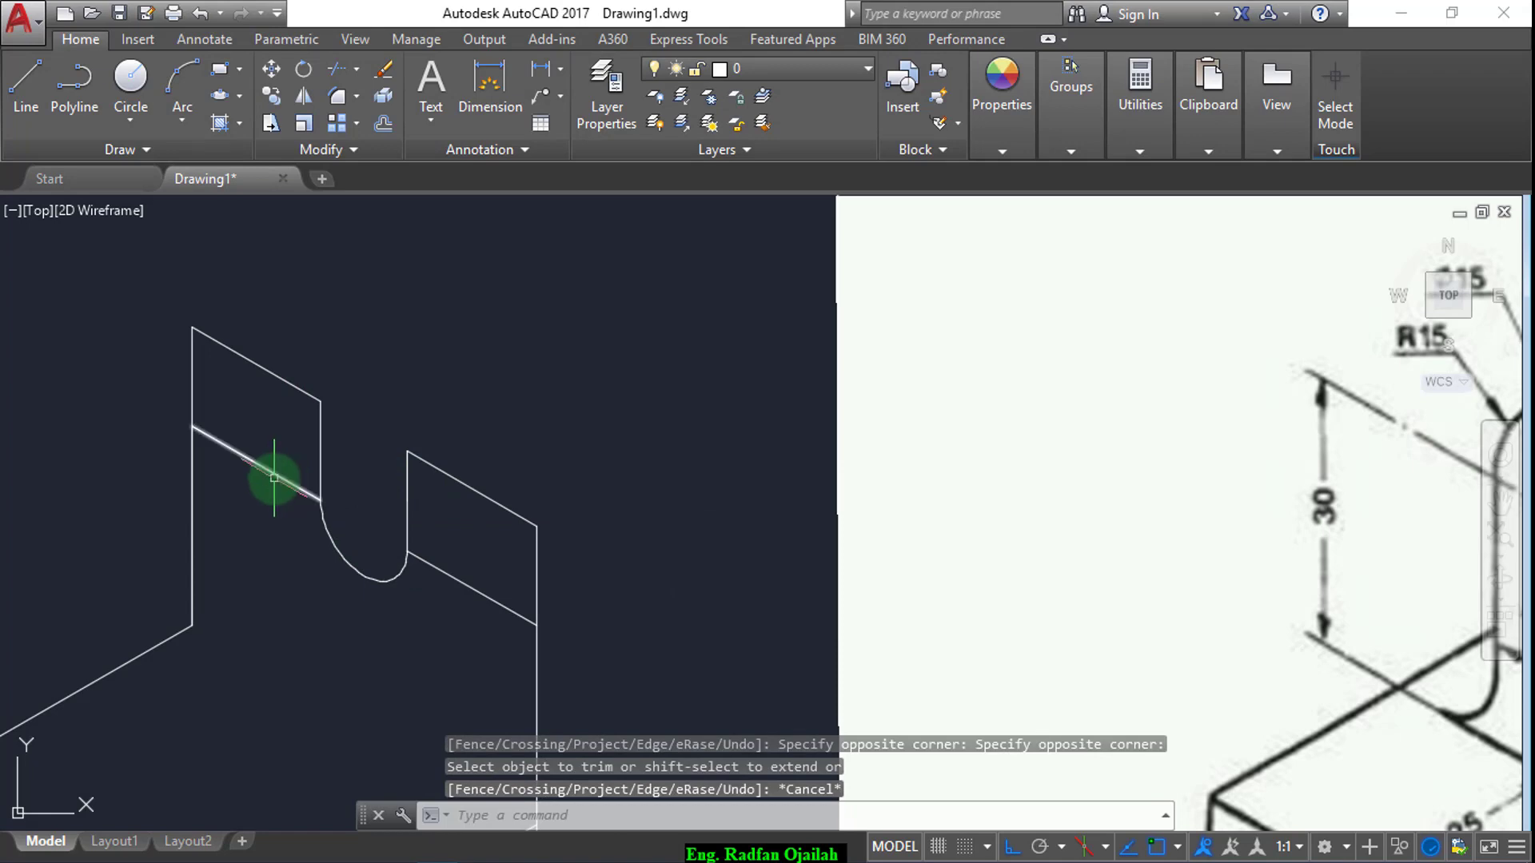
- Draw a separate 30 line above the upright, parallel to its top edge
scroll(274, 478, down, 2)
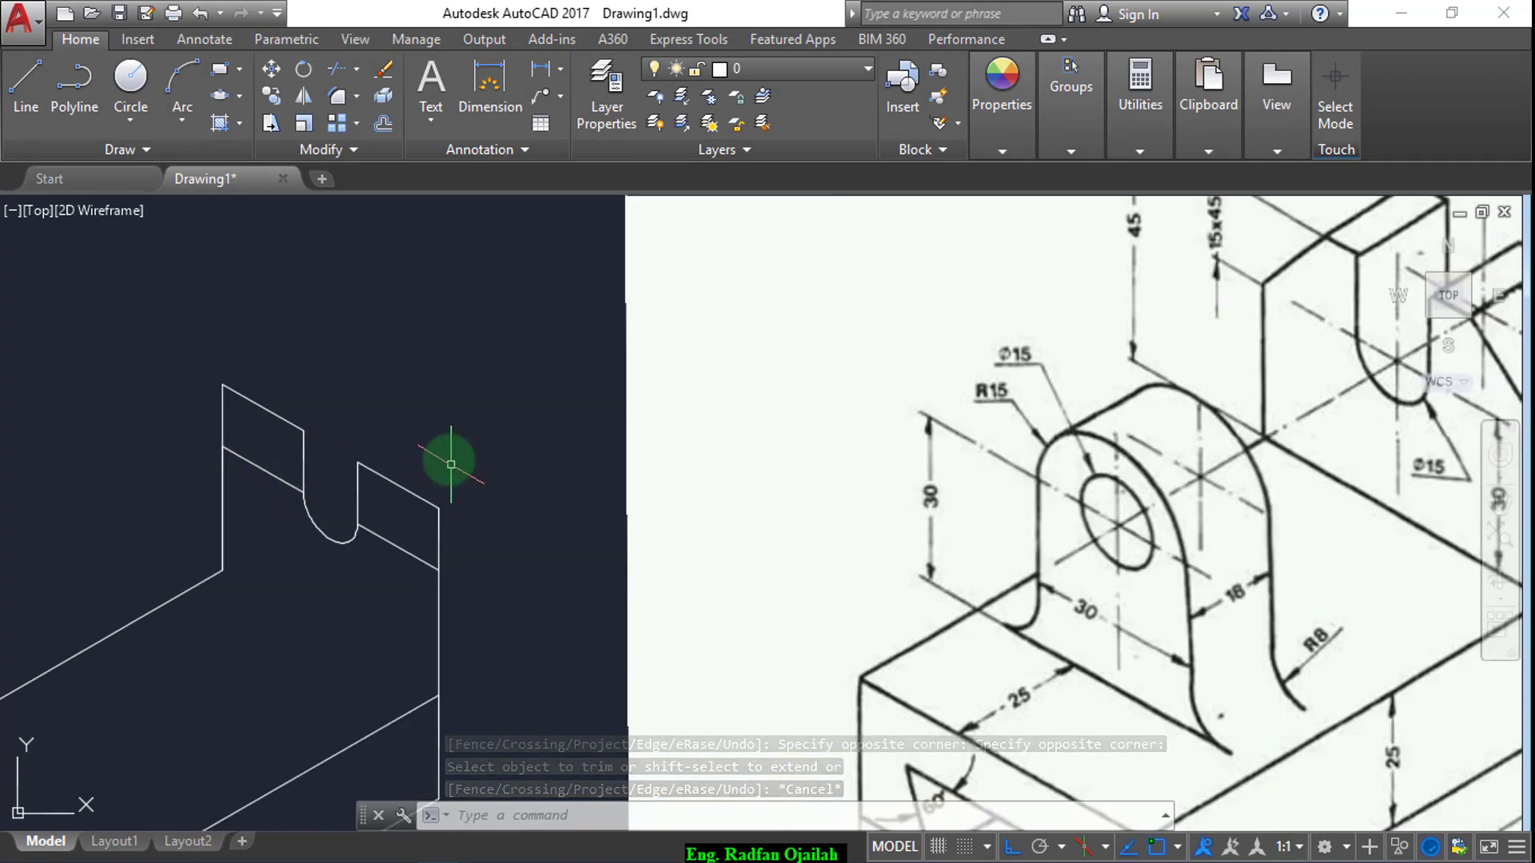
text(l)
key(Return)
click(308, 322)
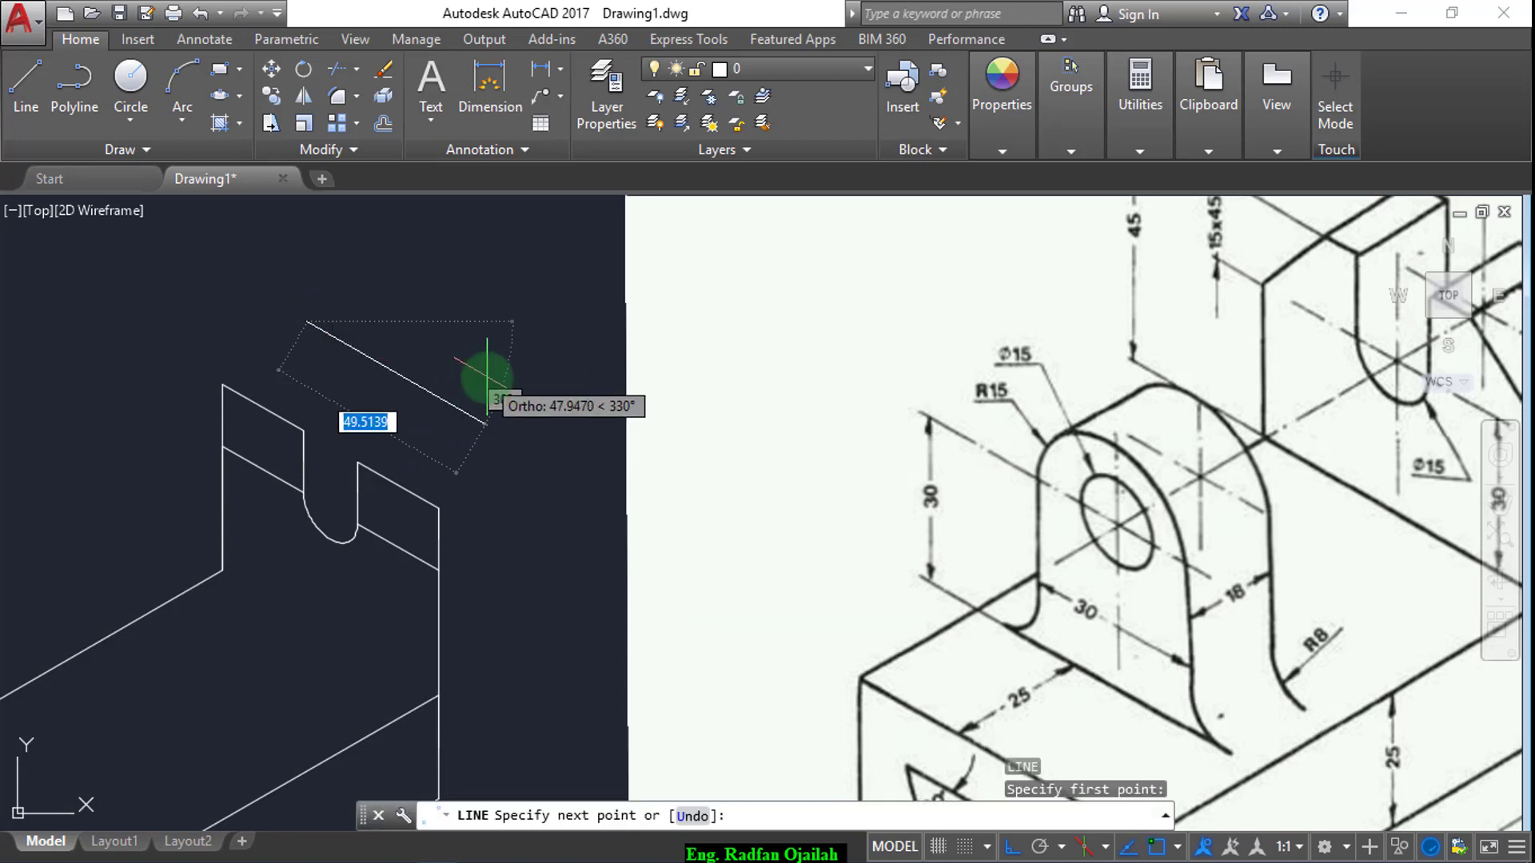
text(30)
key(Return)
key(Return)
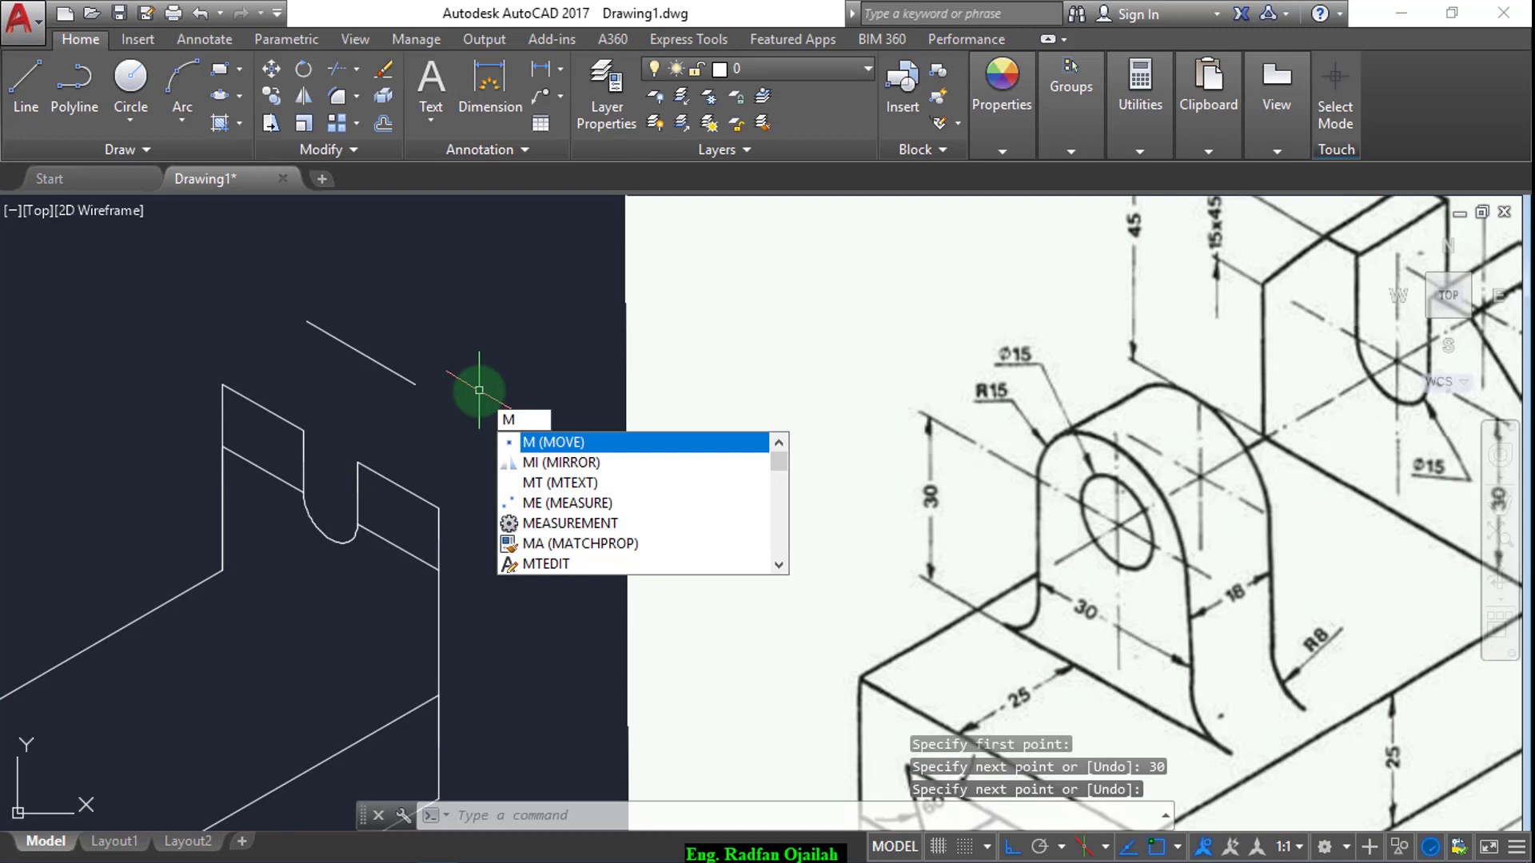
key(Escape)
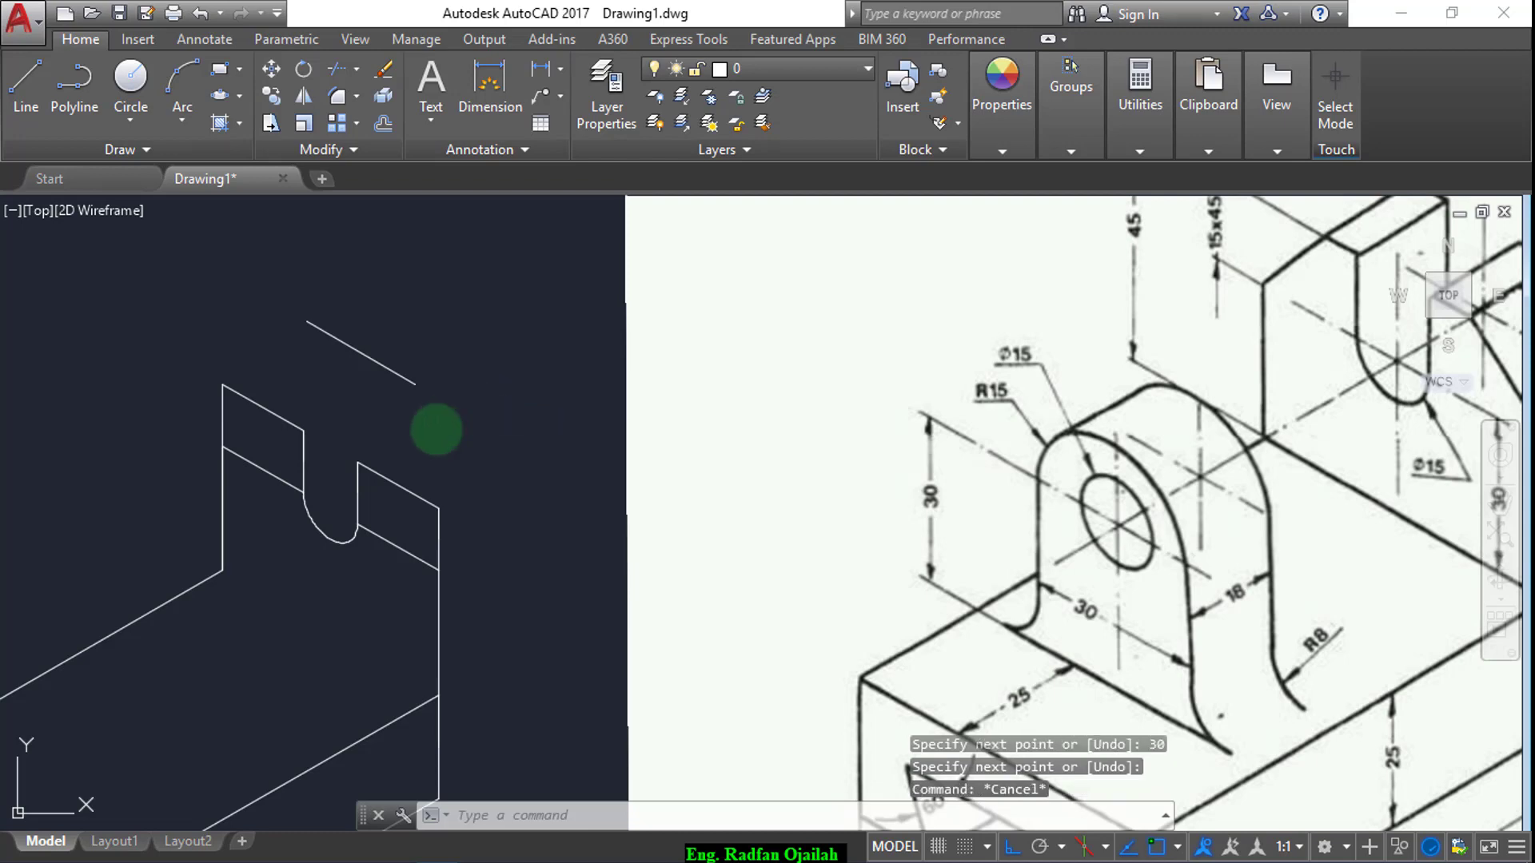
- Draw a line across the slot opening, joining the upper ends of its two sides
text(l)
key(Return)
click(303, 431)
click(357, 462)
key(Return)
key(Return)
key(Escape)
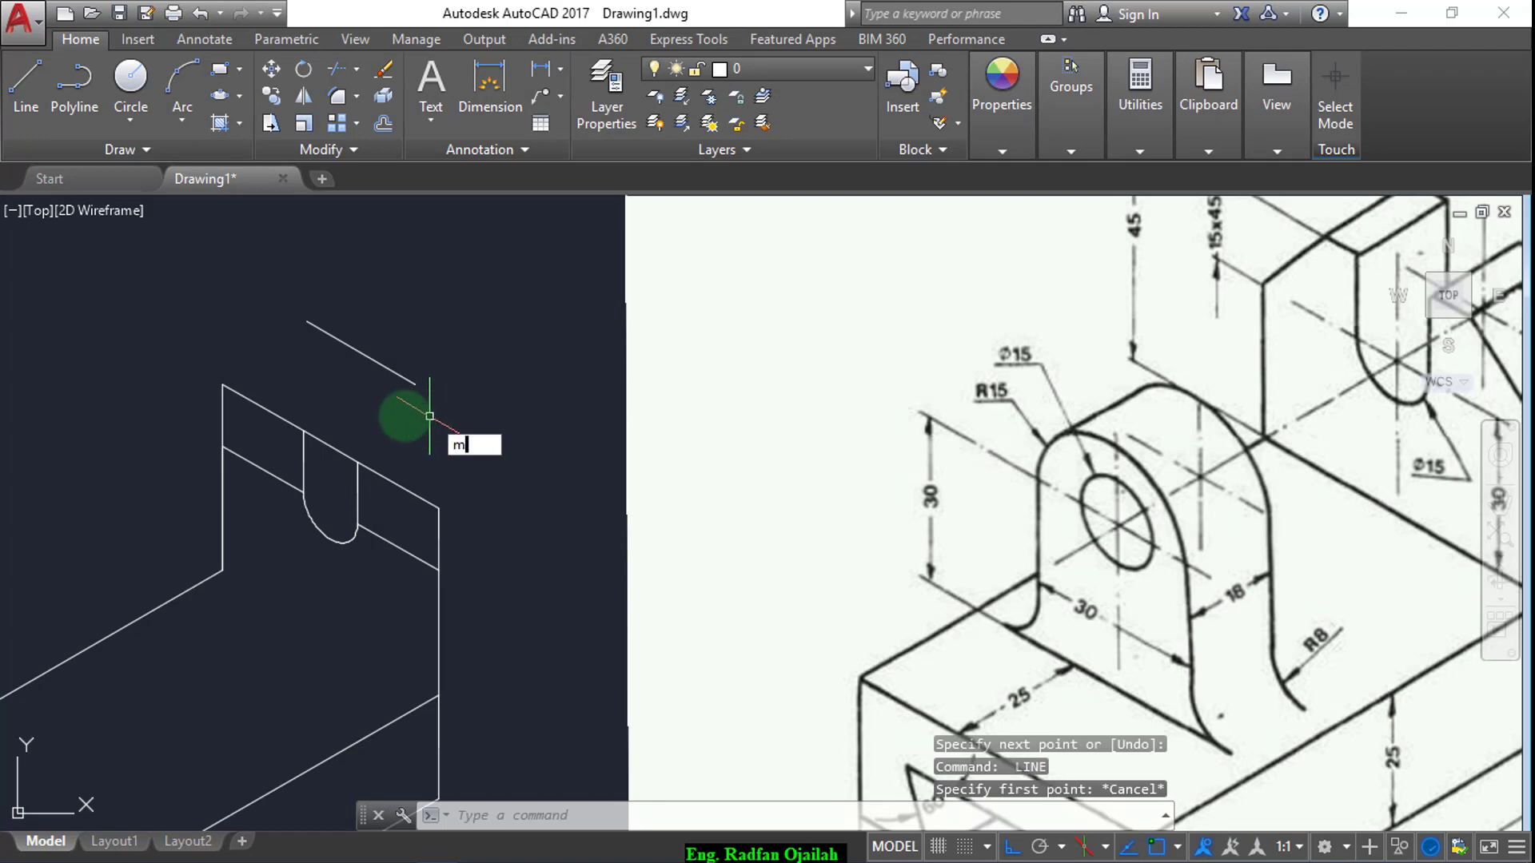
- Move the 30 line by its midpoint onto the midpoint of the line across the slot opening
key(Return)
click(394, 332)
click(346, 387)
key(Return)
click(350, 353)
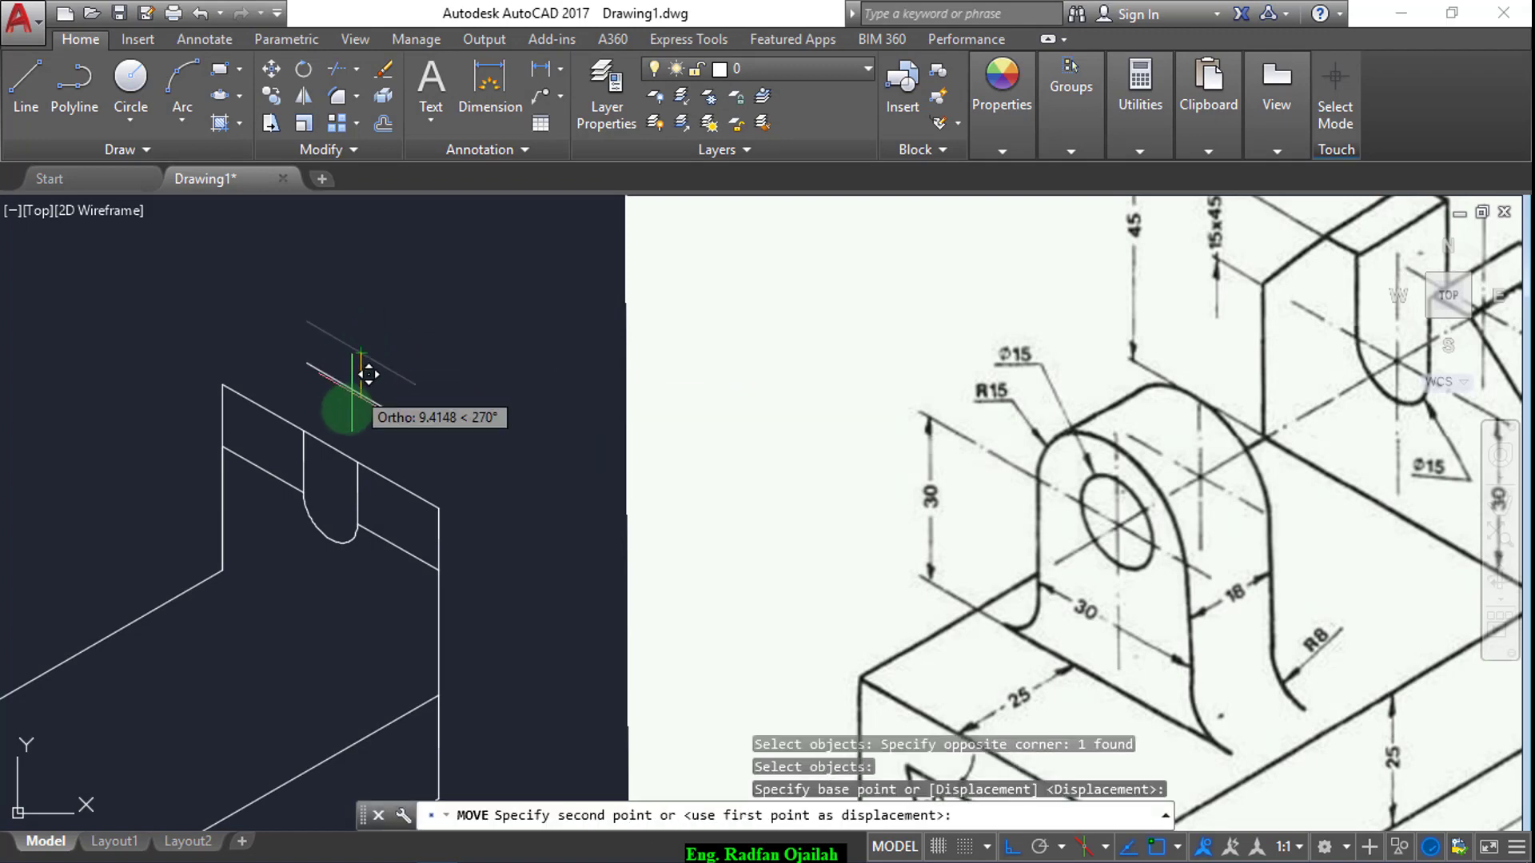
click(324, 442)
key(Escape)
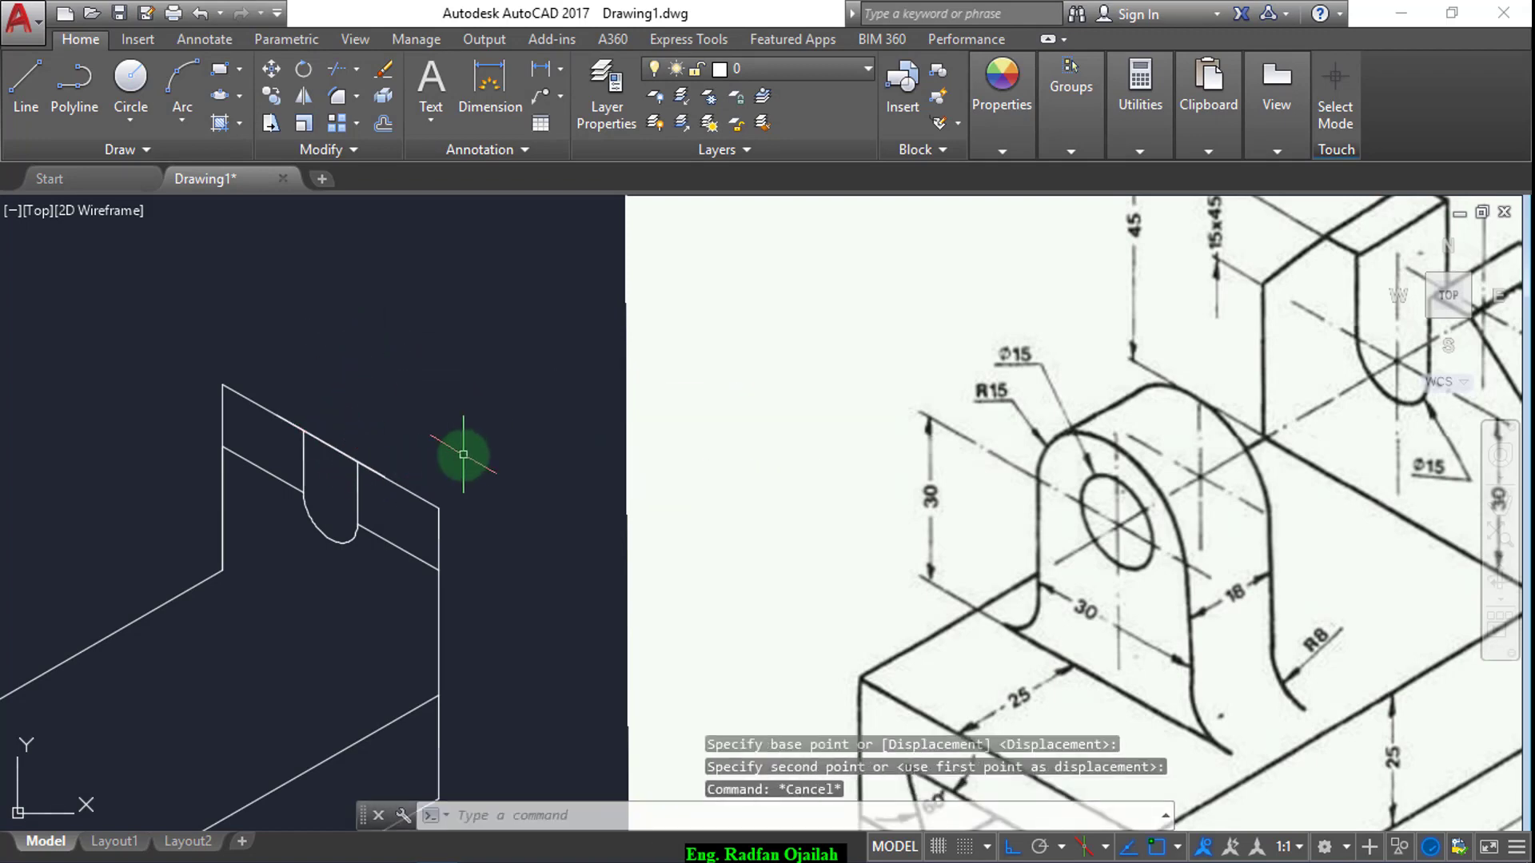
- Draw the two chamfer lines from the ends of the centred 30 line to the outer ends of the lower 60 line
text(l)
key(Return)
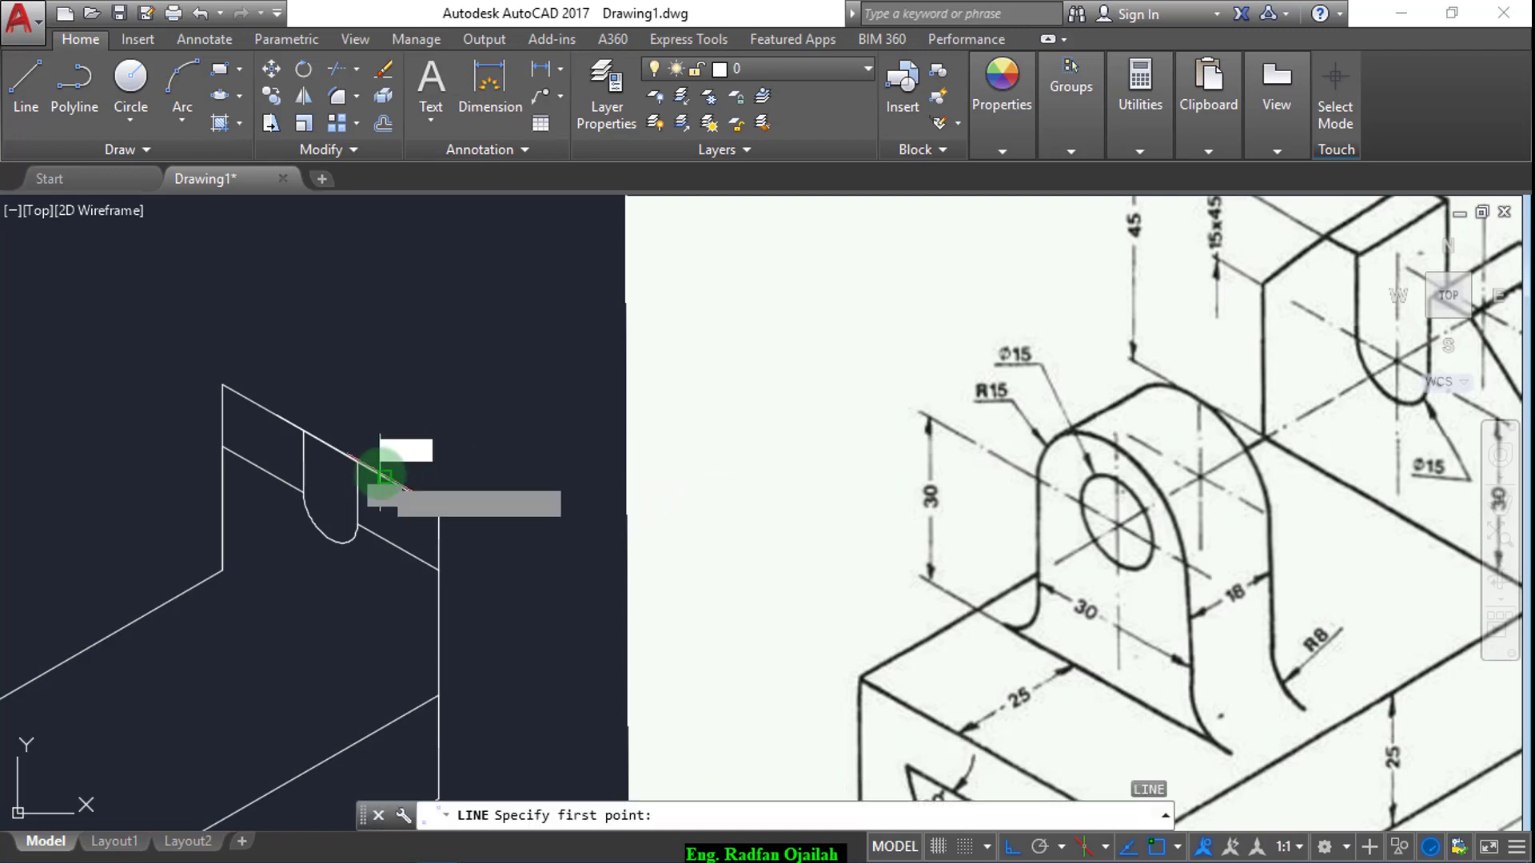
click(384, 477)
click(437, 570)
key(Return)
key(Return)
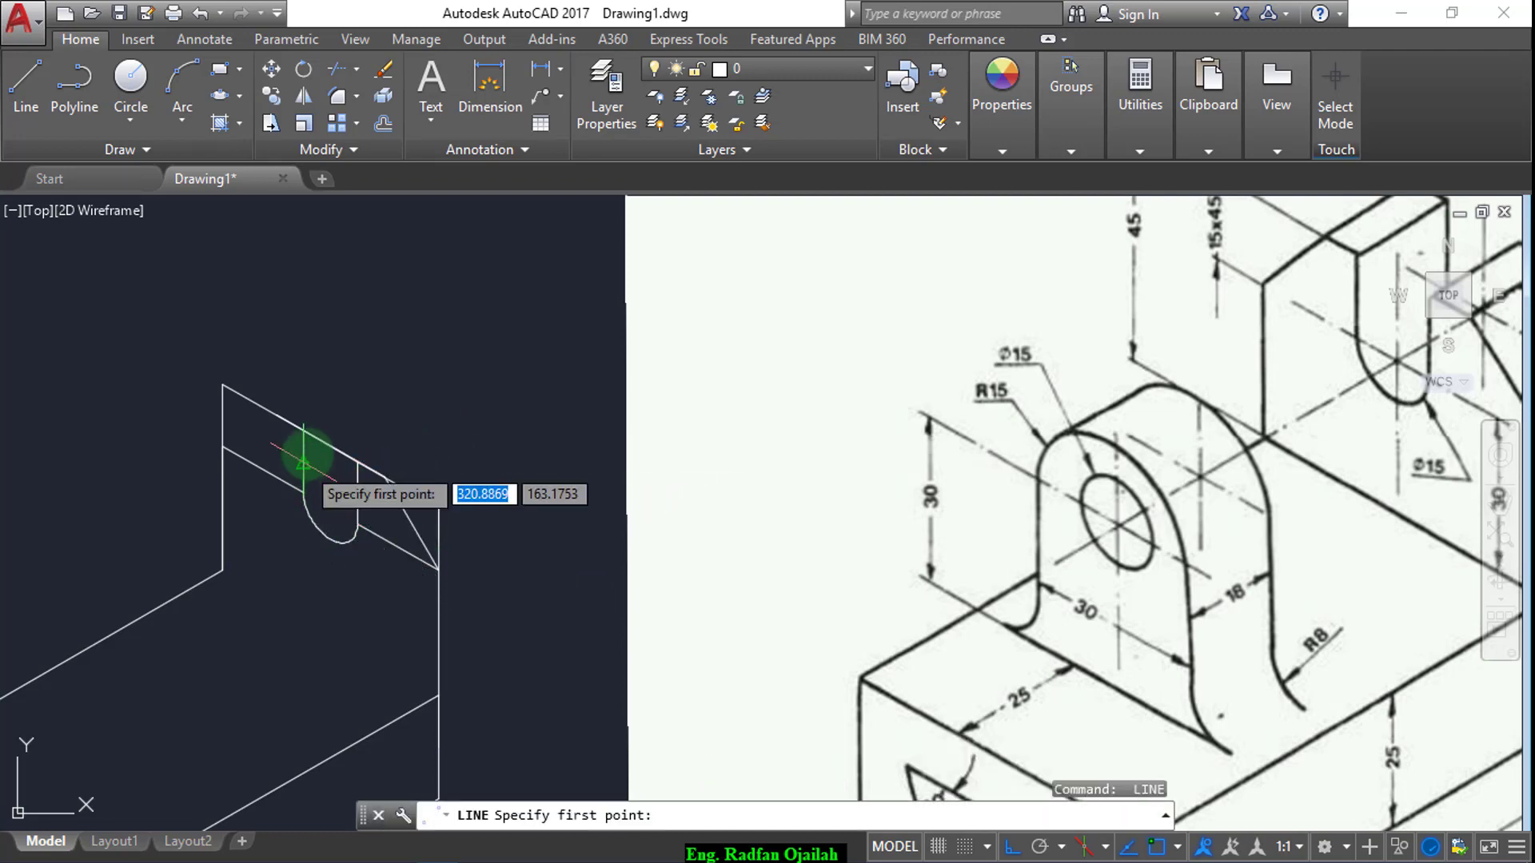
click(275, 415)
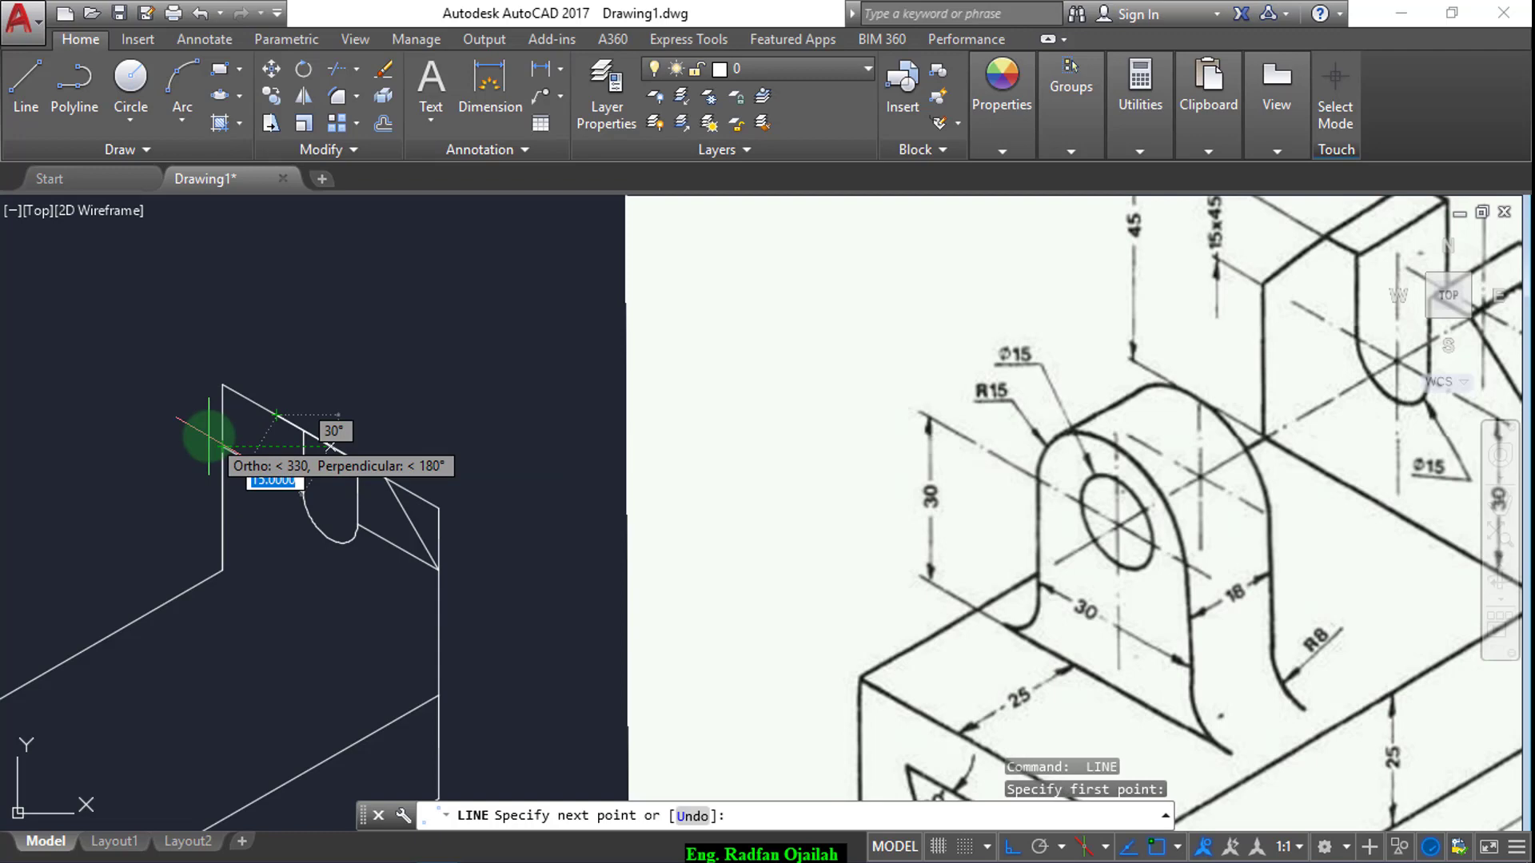
click(214, 439)
key(Return)
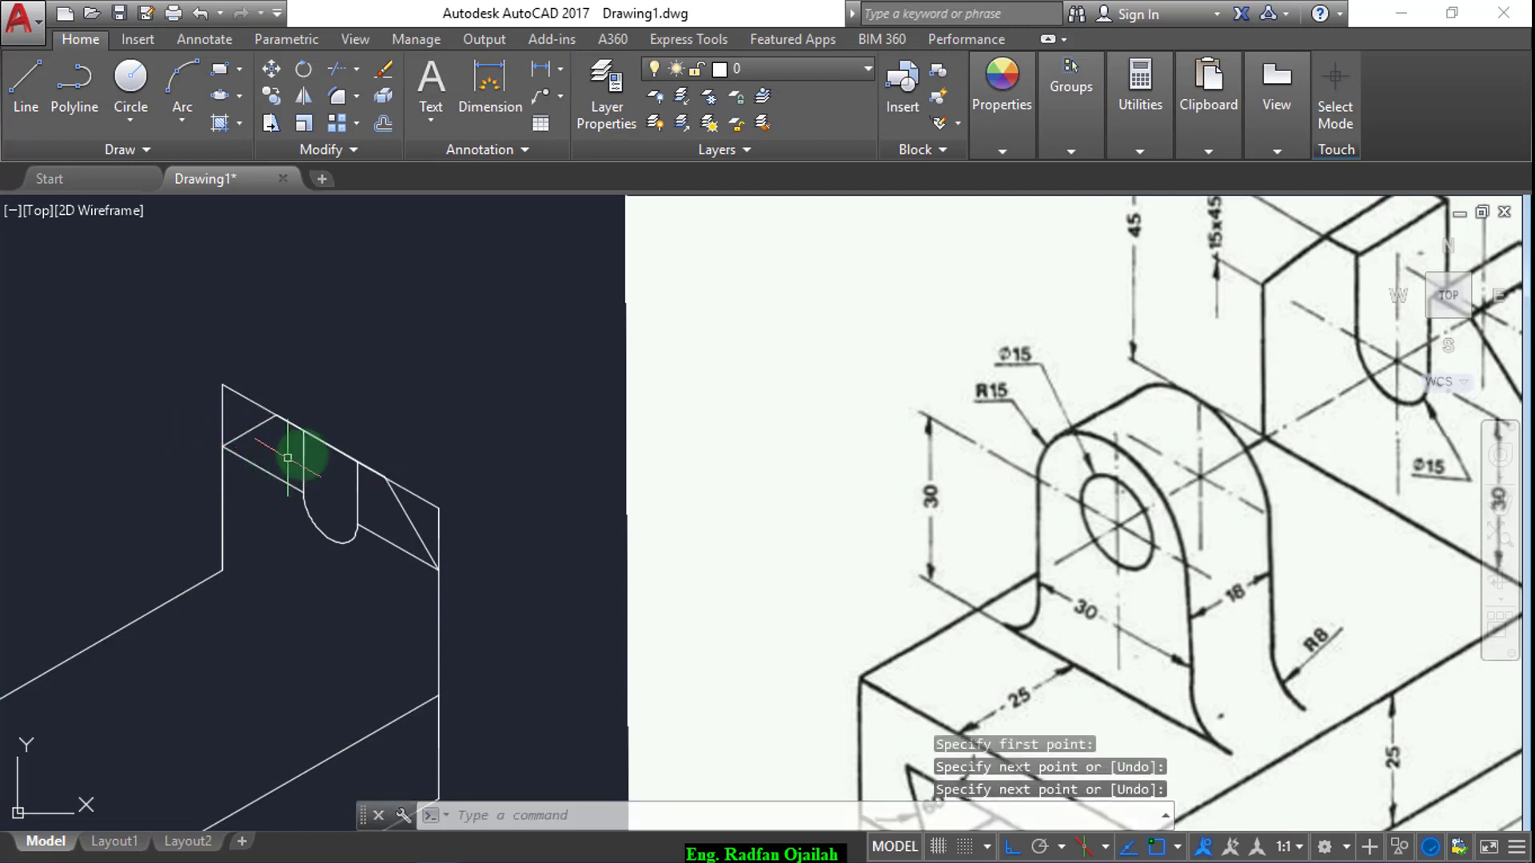
click(359, 416)
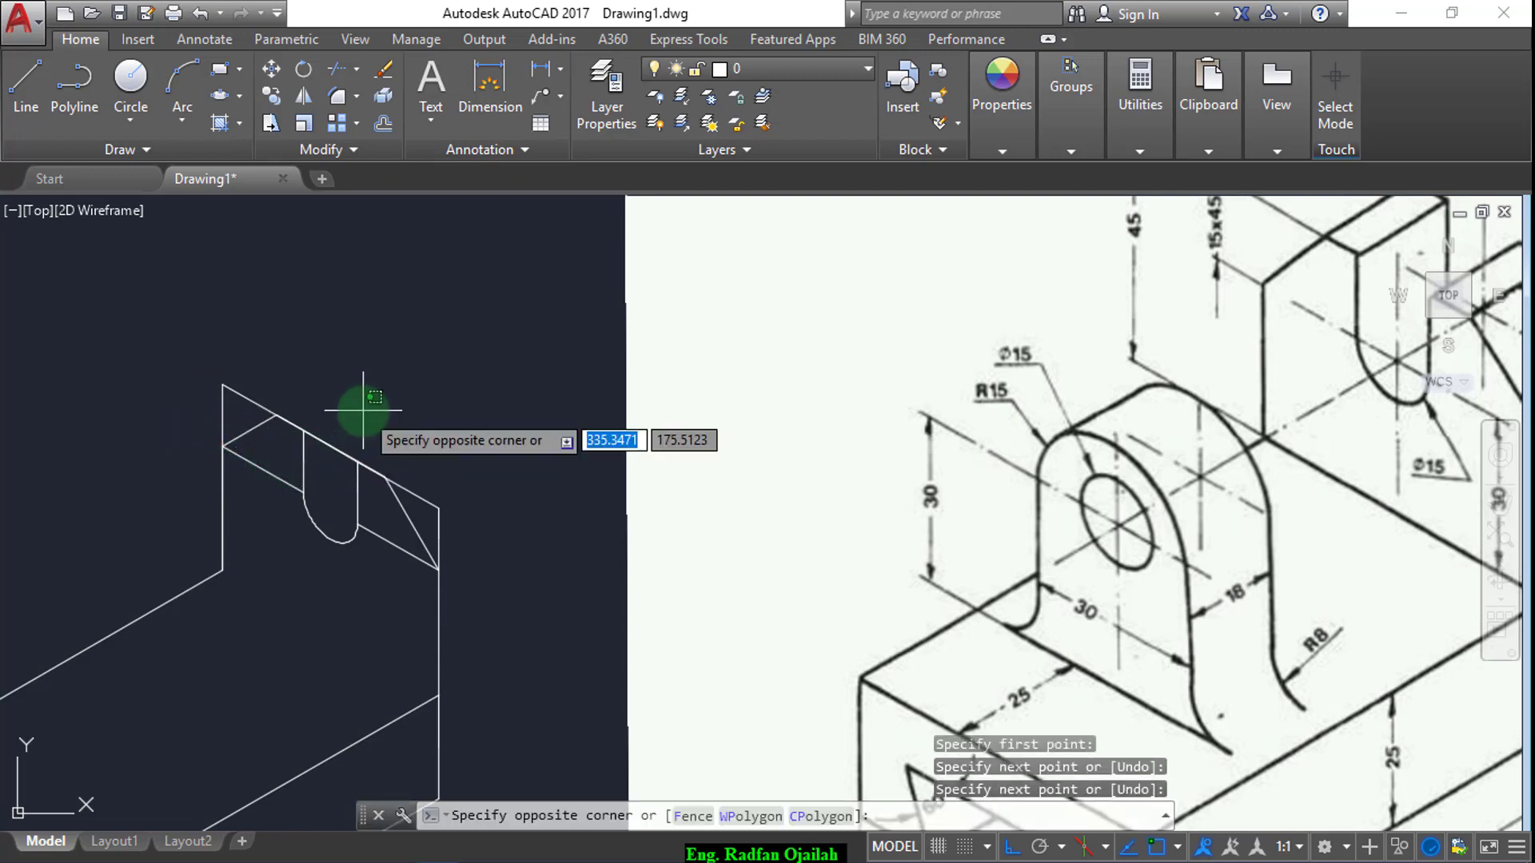
key(Escape)
key(Return)
key(Return)
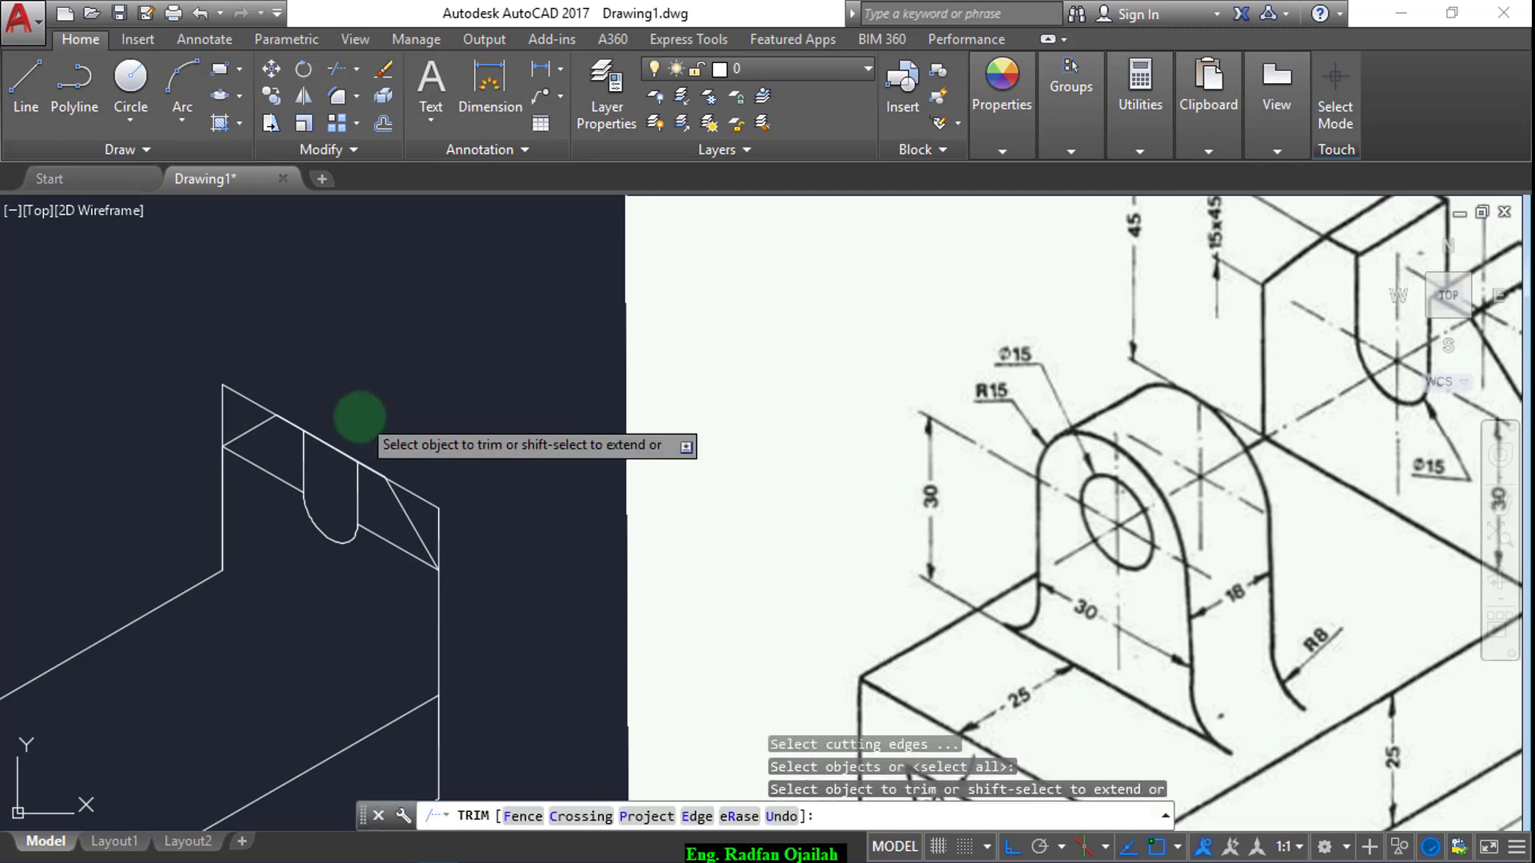
key(Escape)
- Open the top of the slot by trimming the edge across it and erasing the remaining line
text(t)
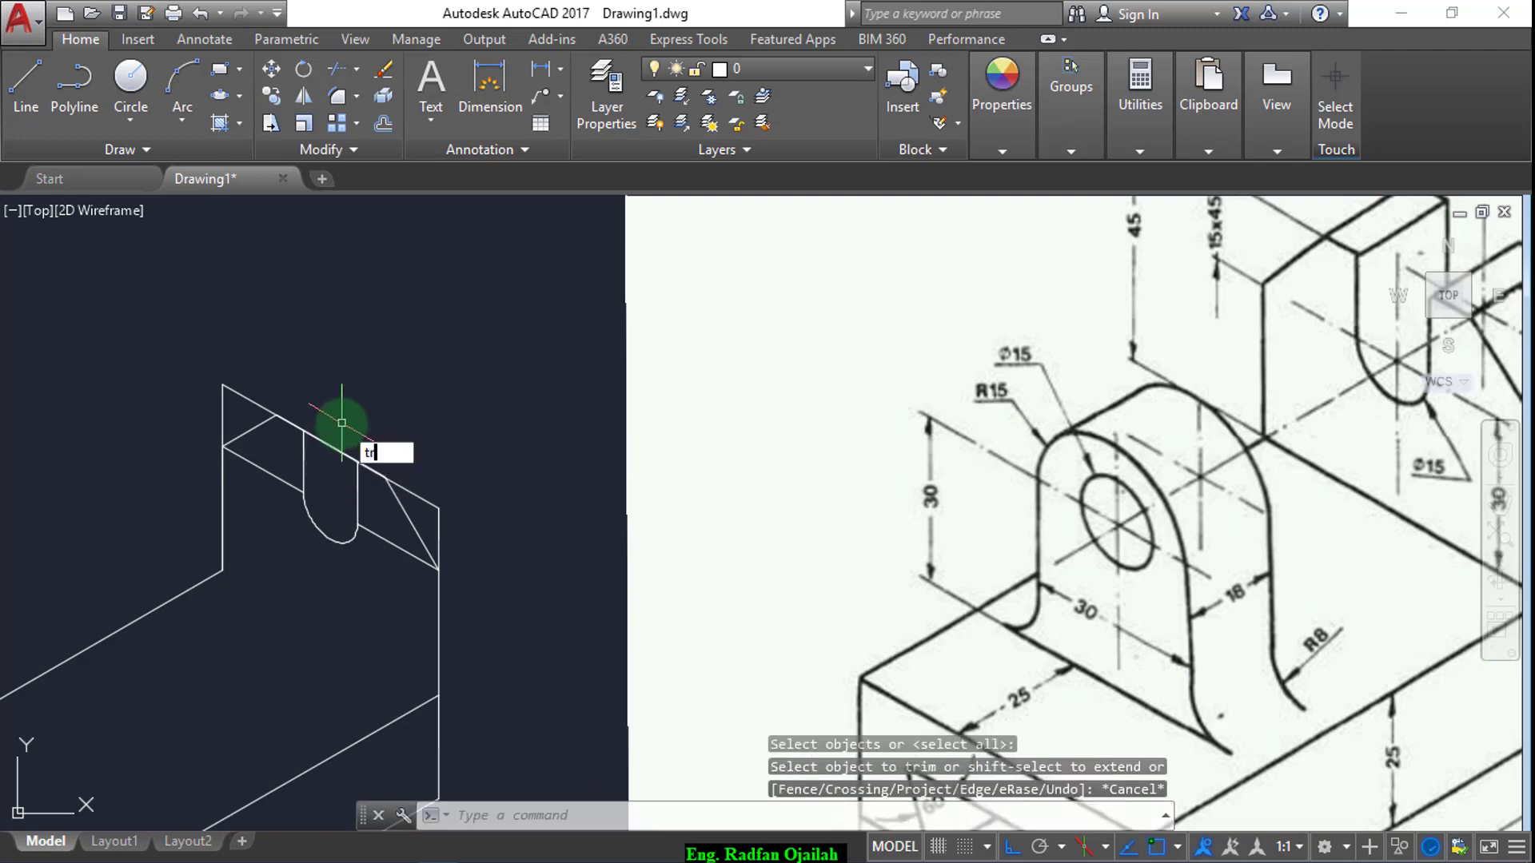
text(r)
key(Return)
key(Return)
click(343, 418)
click(333, 470)
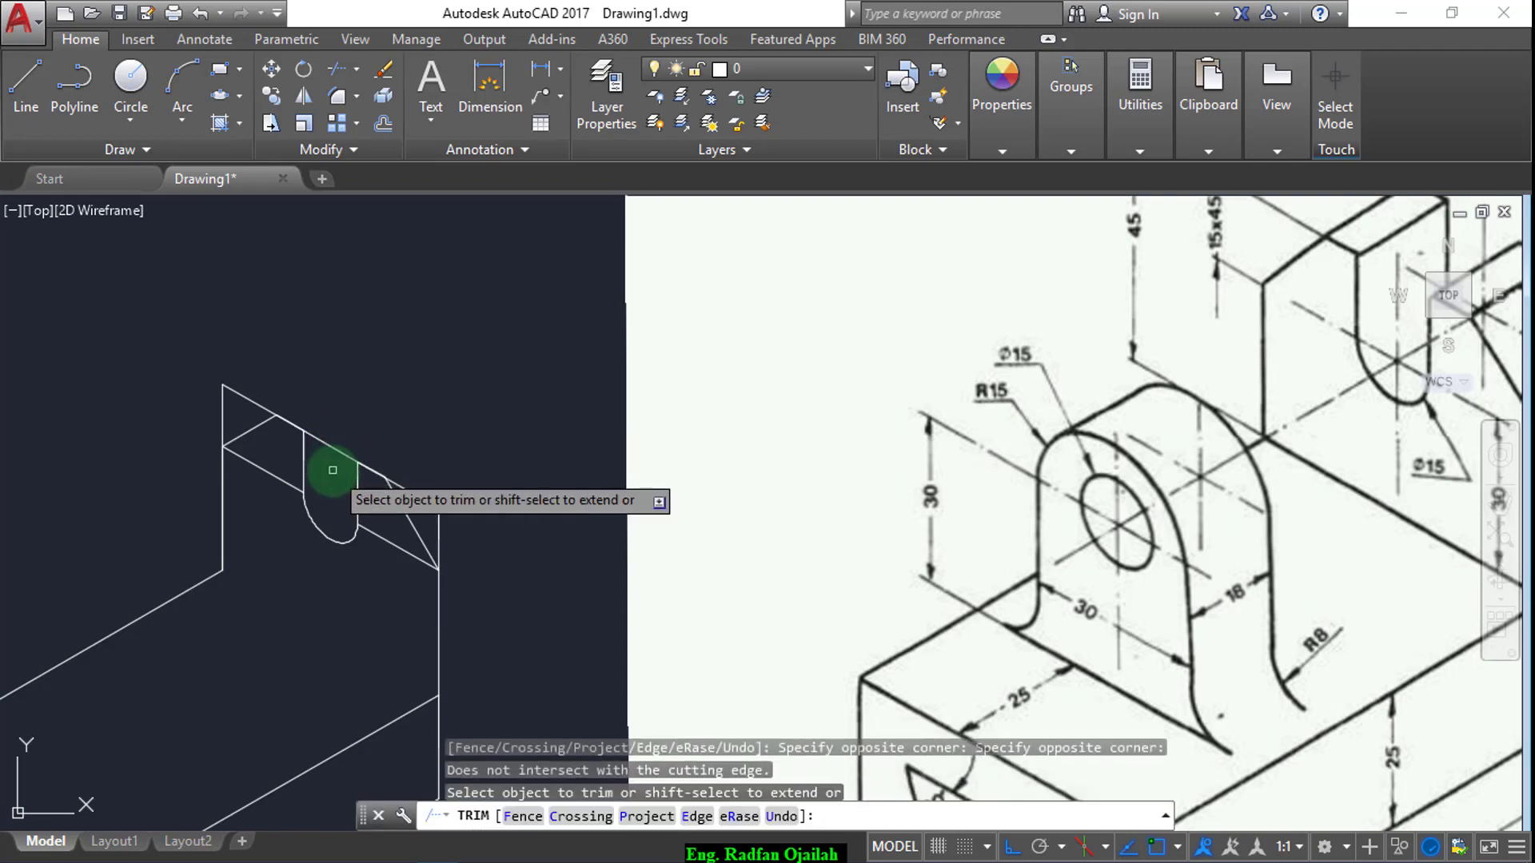
key(Escape)
click(330, 446)
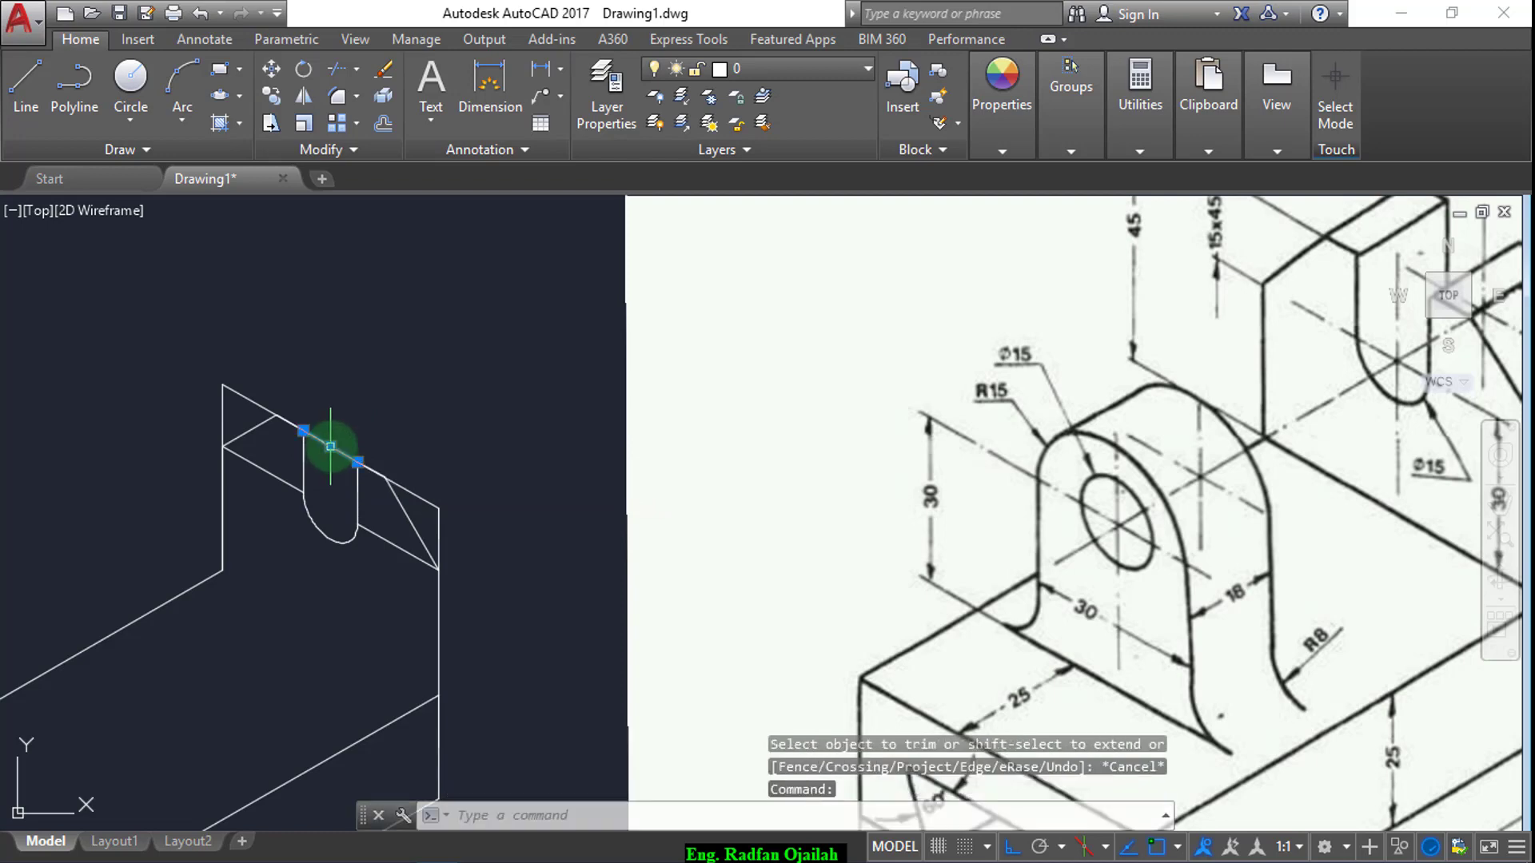
key(Delete)
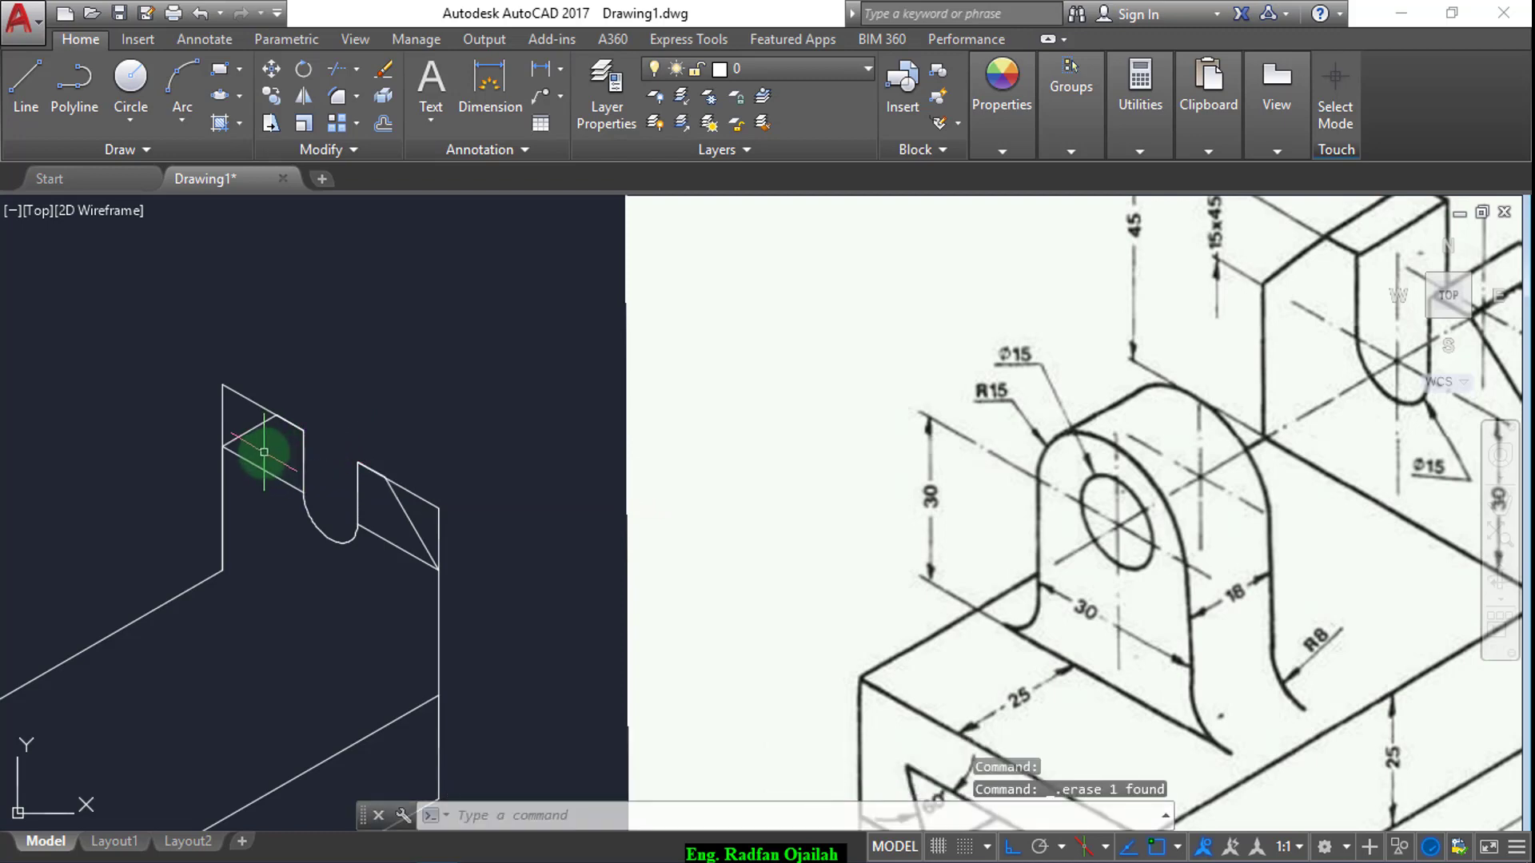
- Trim the upright's square top corners outside the two chamfer lines and erase the leftover vertical piece at the near corner
text(tr)
key(Return)
key(Return)
click(267, 370)
click(132, 432)
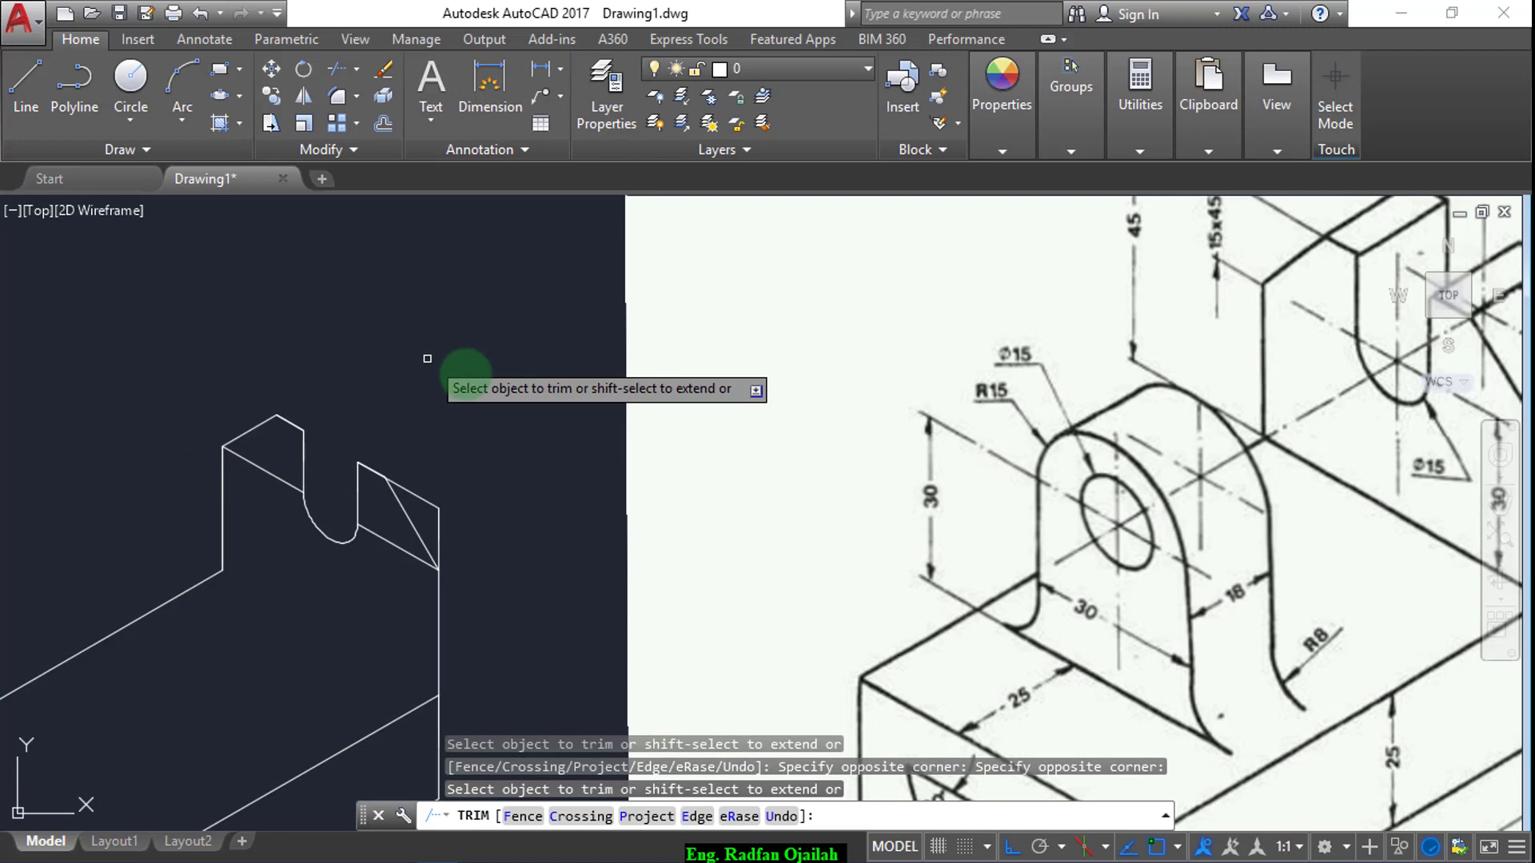
click(541, 420)
click(420, 519)
click(463, 496)
click(430, 521)
key(Escape)
click(438, 534)
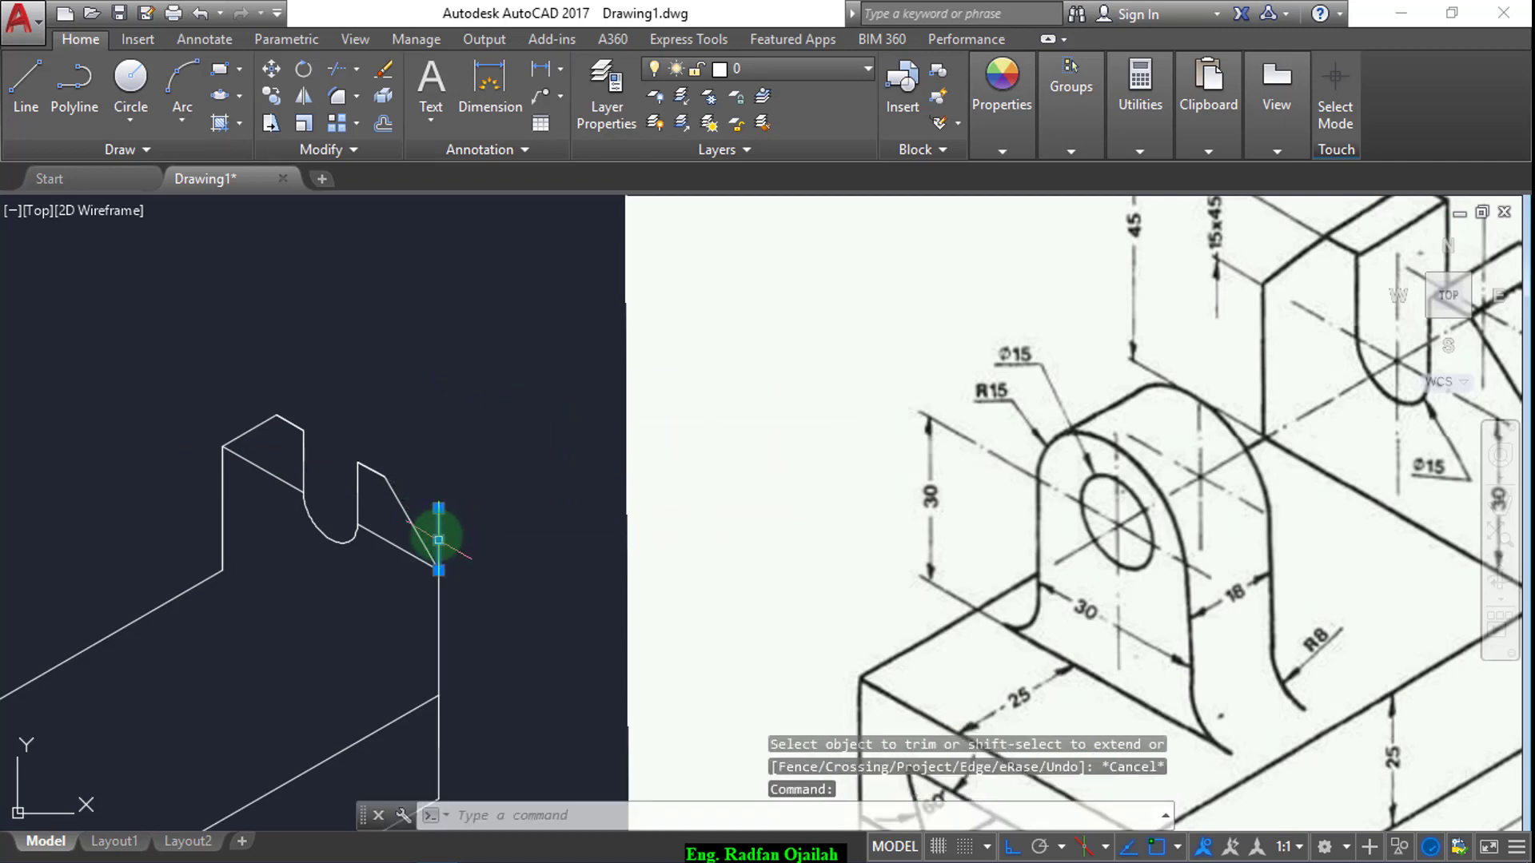
key(Delete)
- Erase the remaining pieces of the lower 60 construction line on both sides of the slot
scroll(488, 432, down, 2)
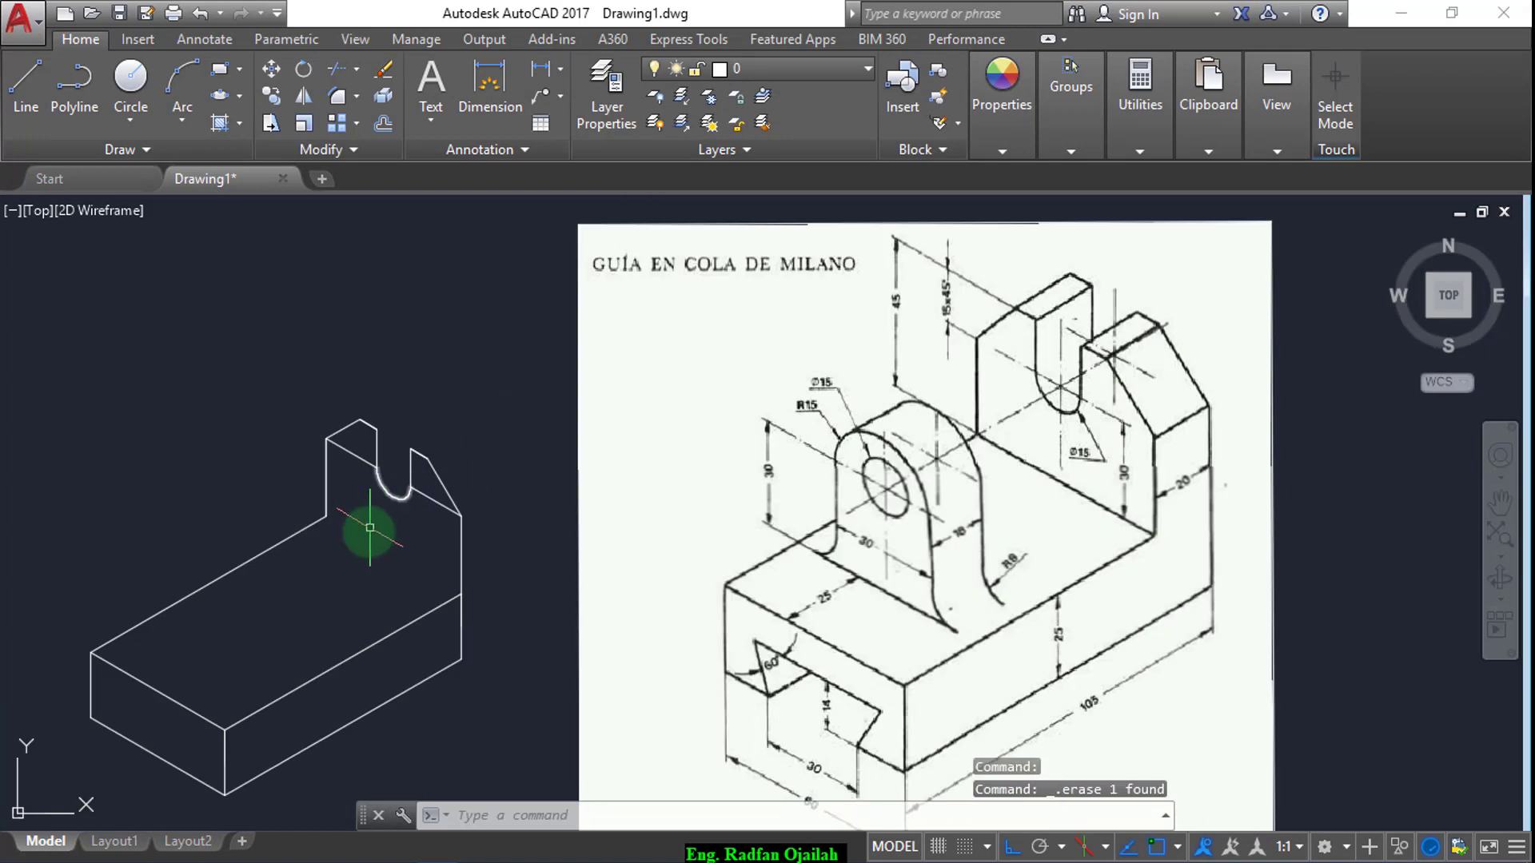
click(430, 483)
click(426, 516)
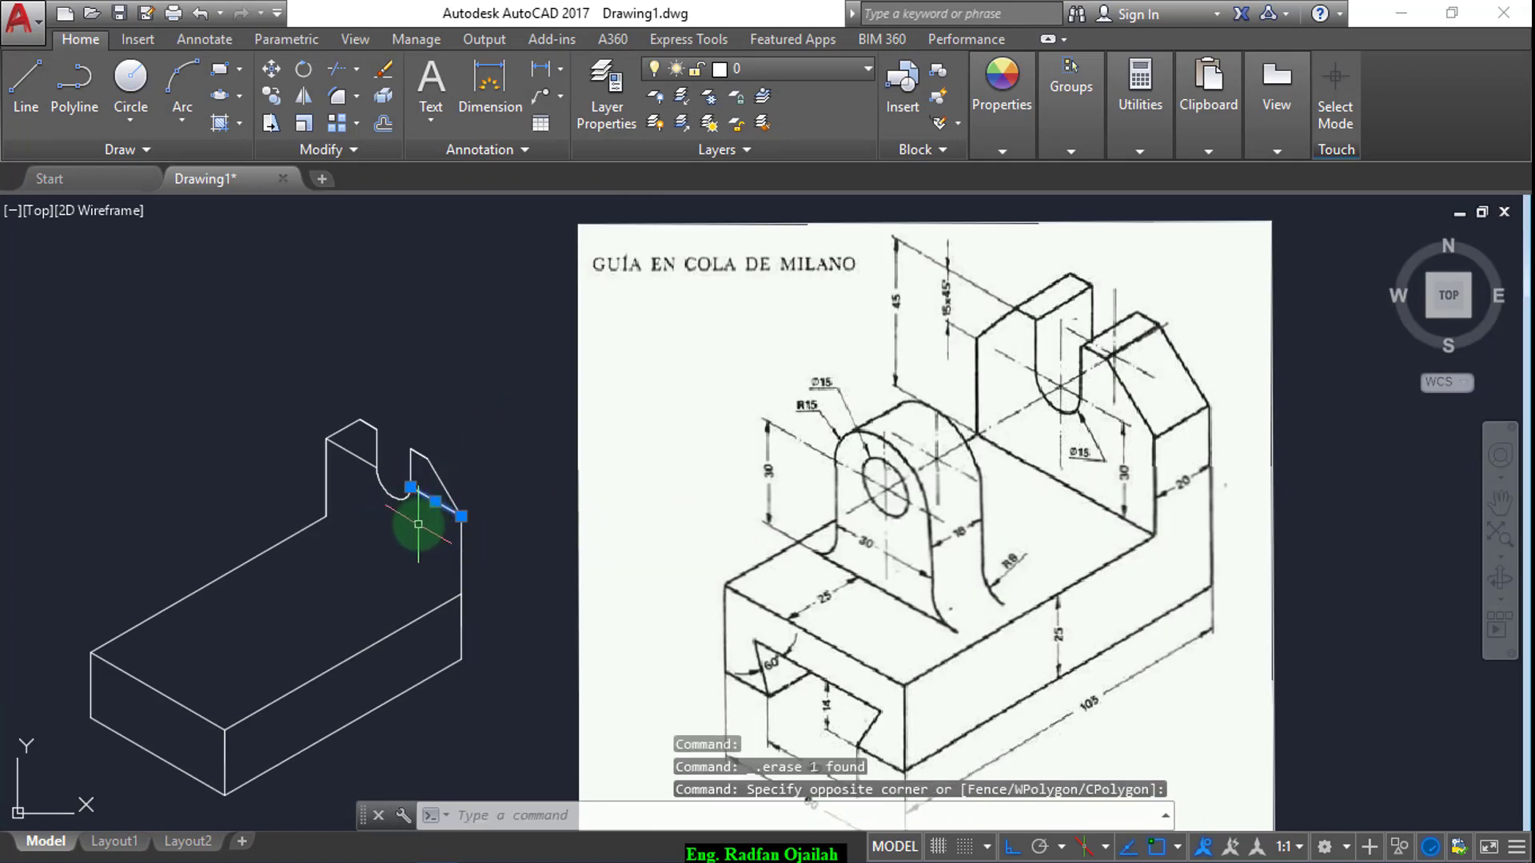
key(Delete)
click(354, 442)
click(357, 530)
- Copy the upright's complete slotted profile 20 along the base's length, toward the front, in the top isoplane
text(co)
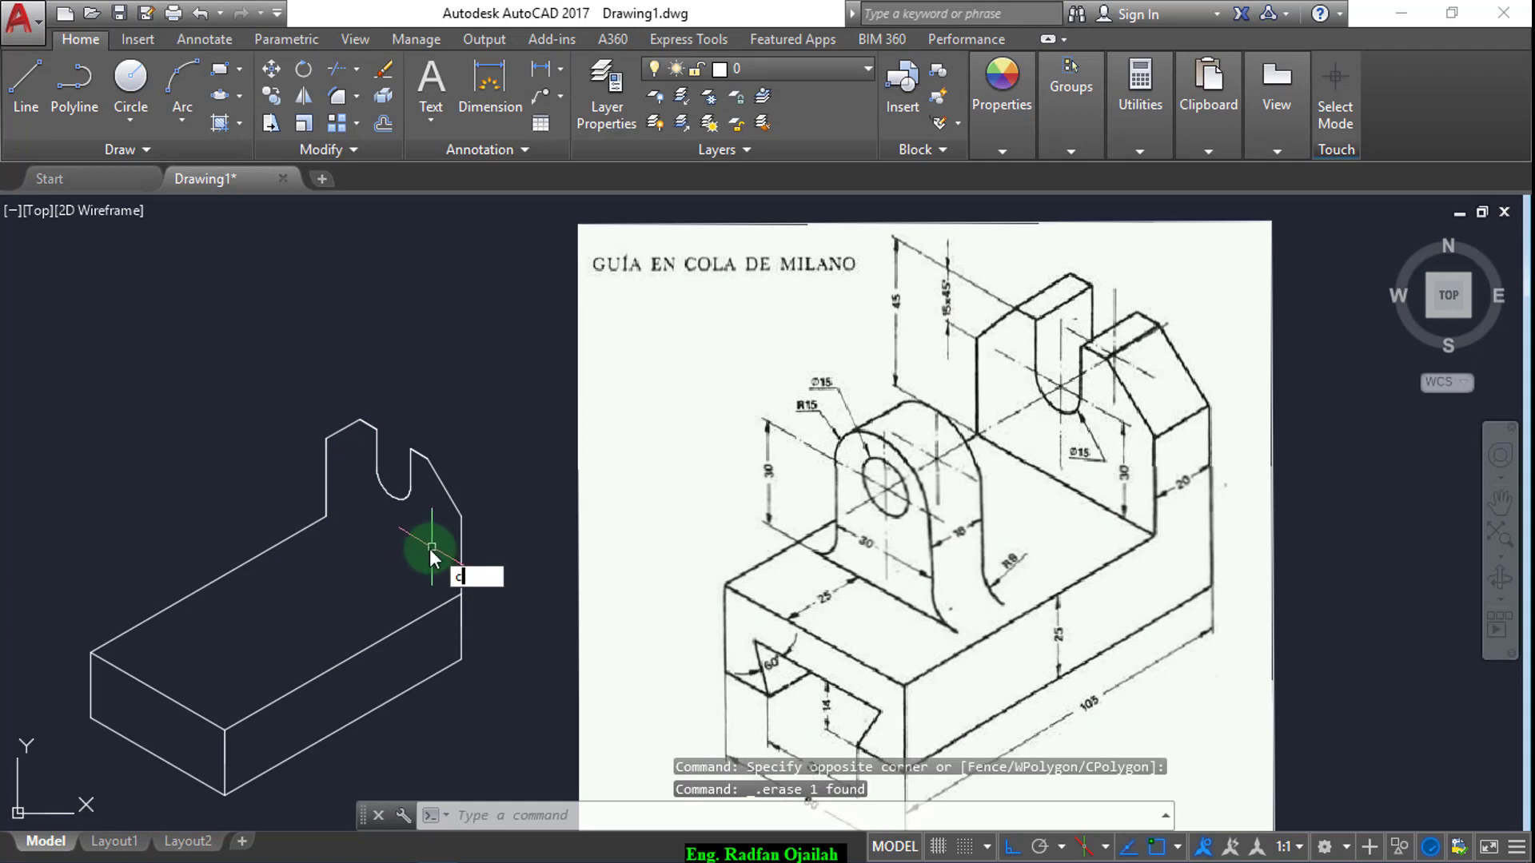
key(Return)
click(503, 353)
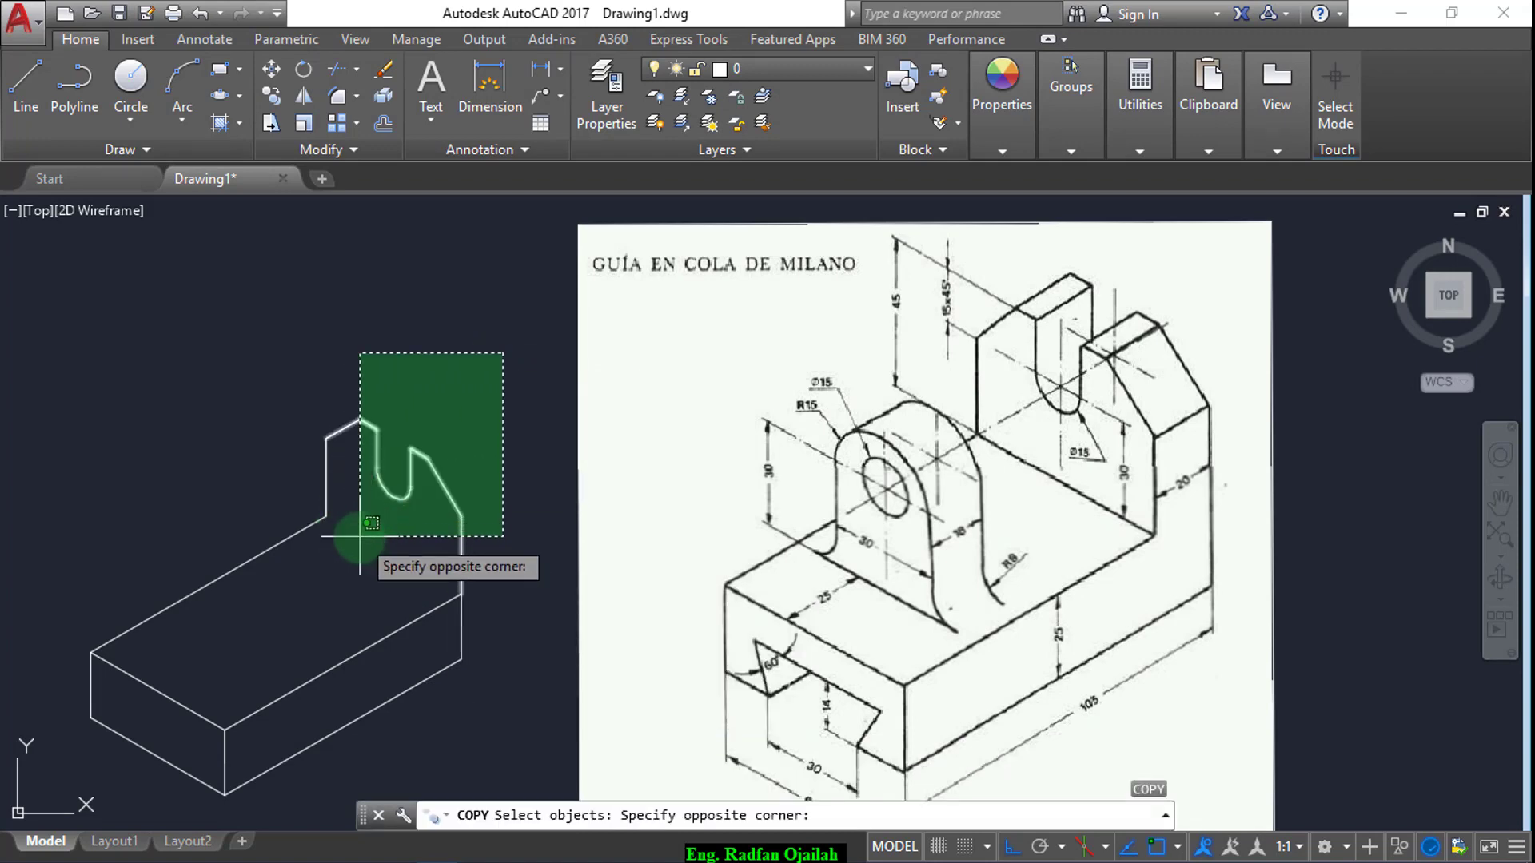
click(342, 524)
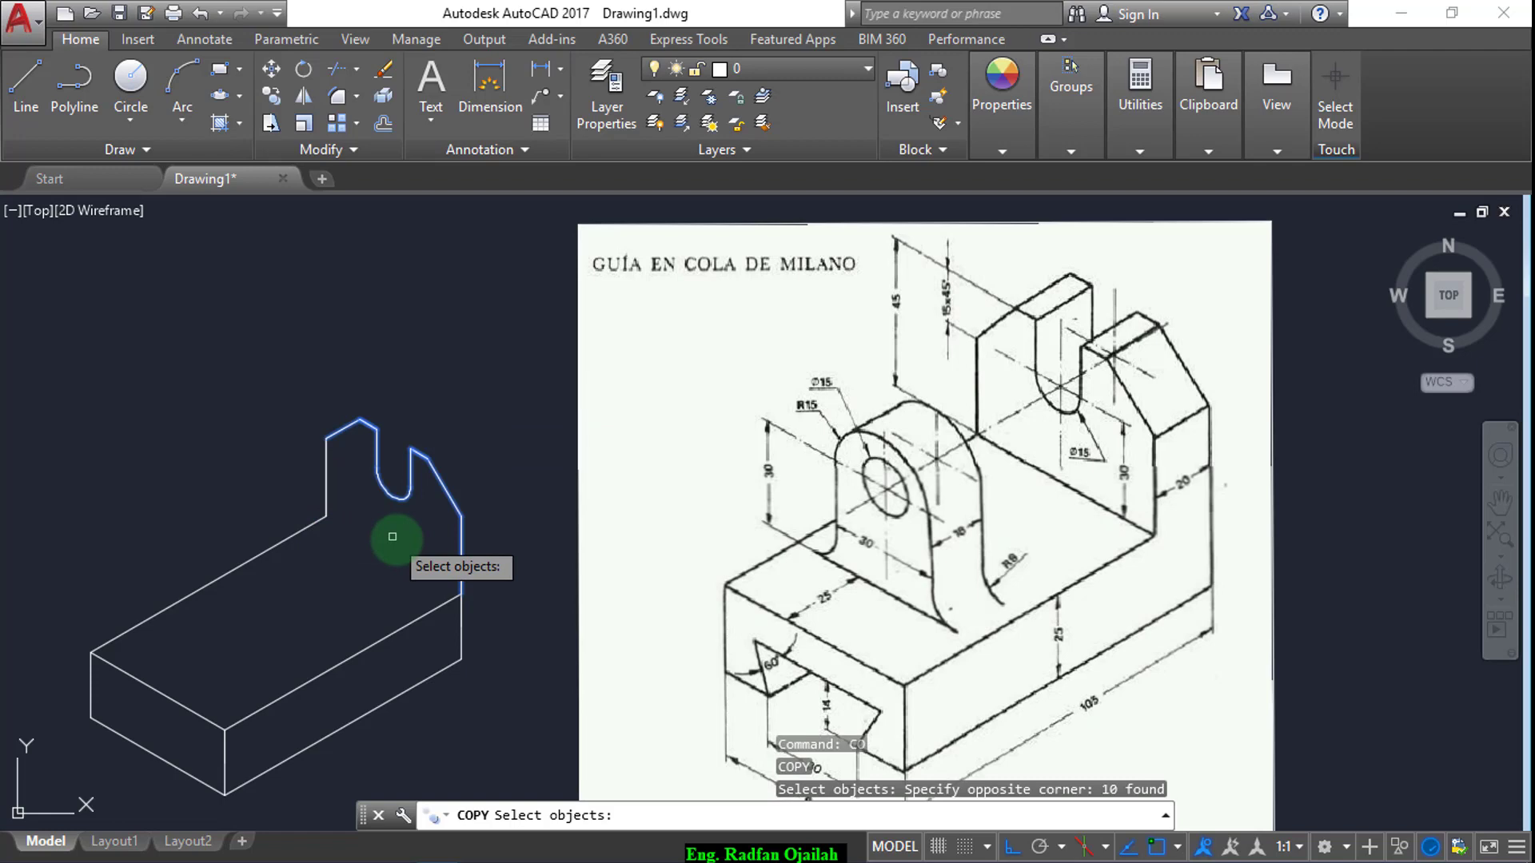
click(354, 452)
click(285, 492)
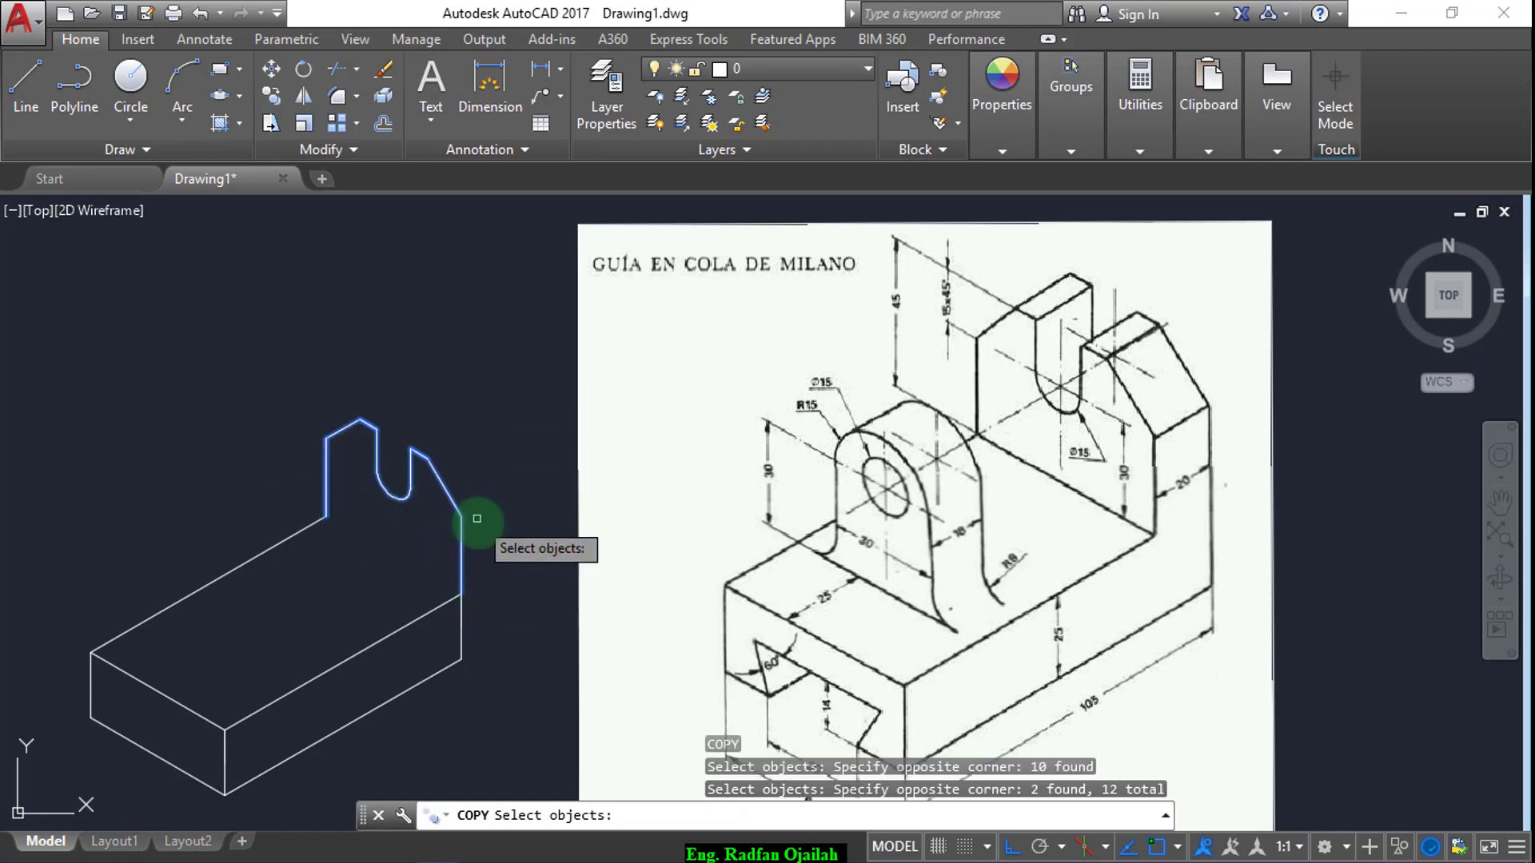
key(Return)
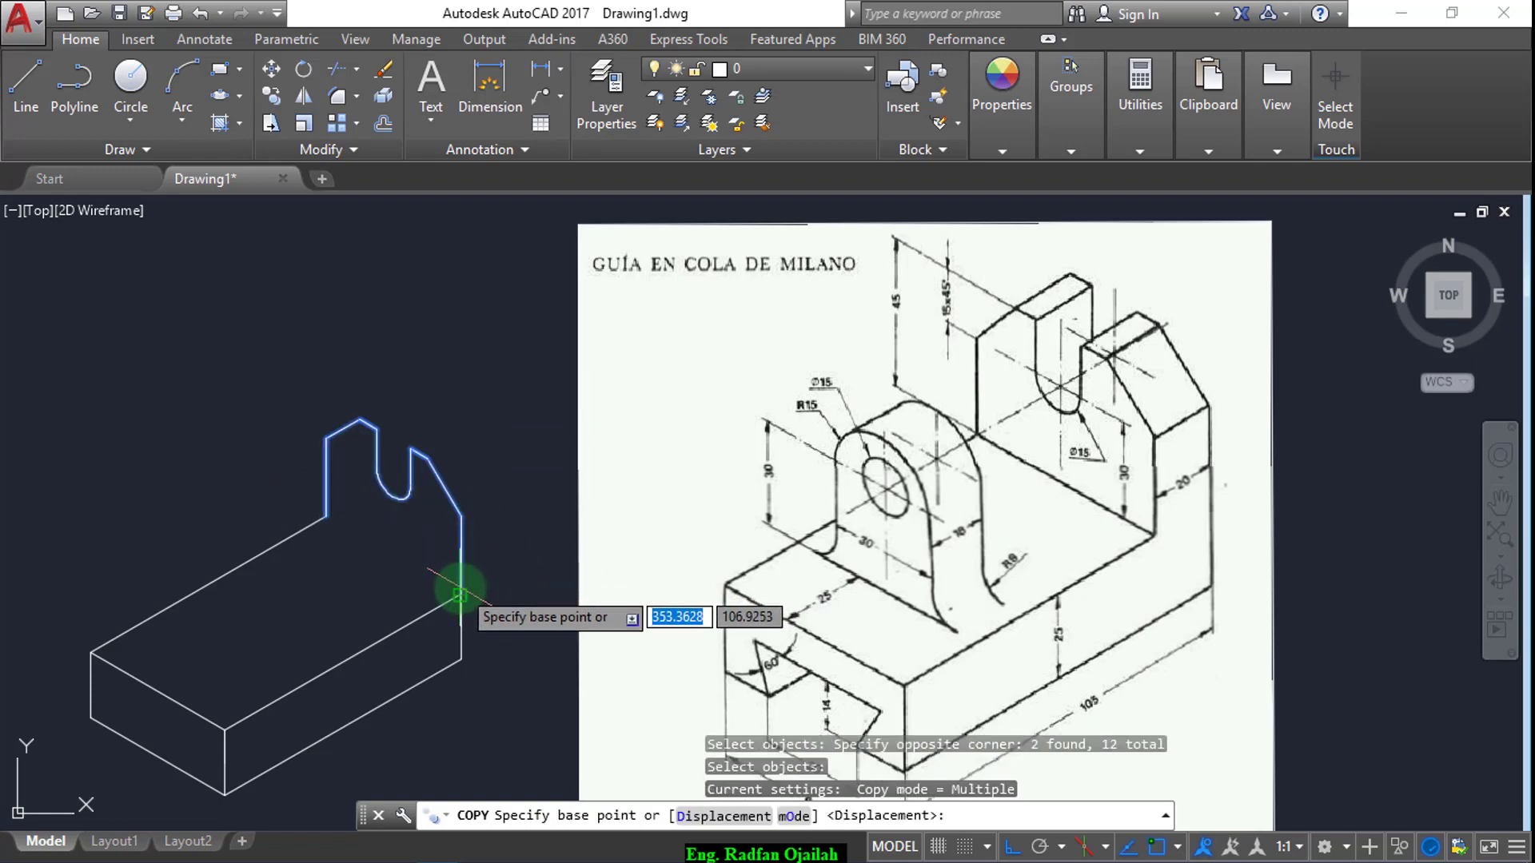
click(460, 595)
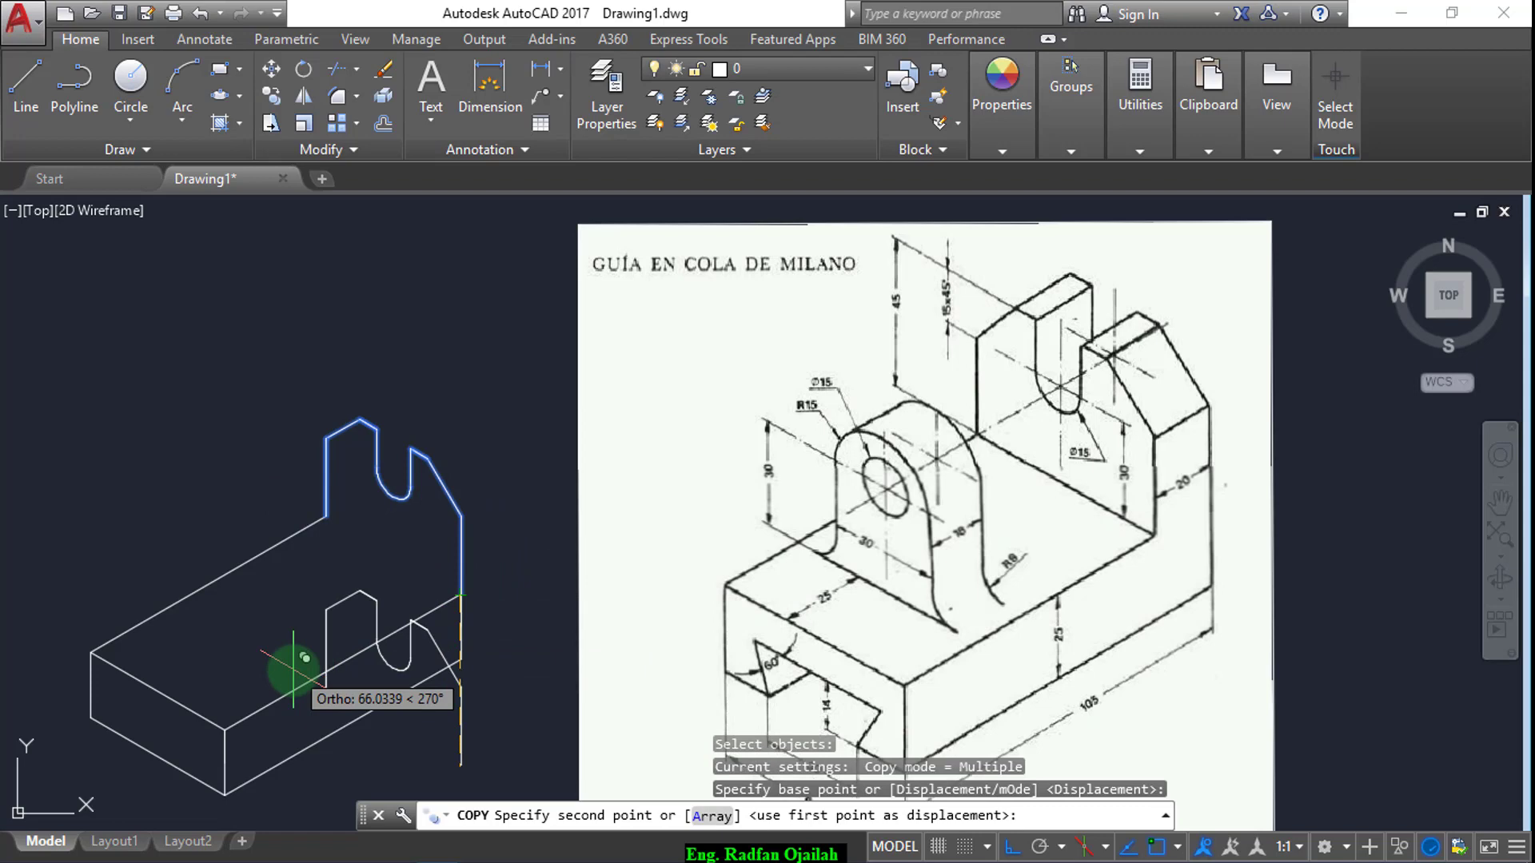
key(F5)
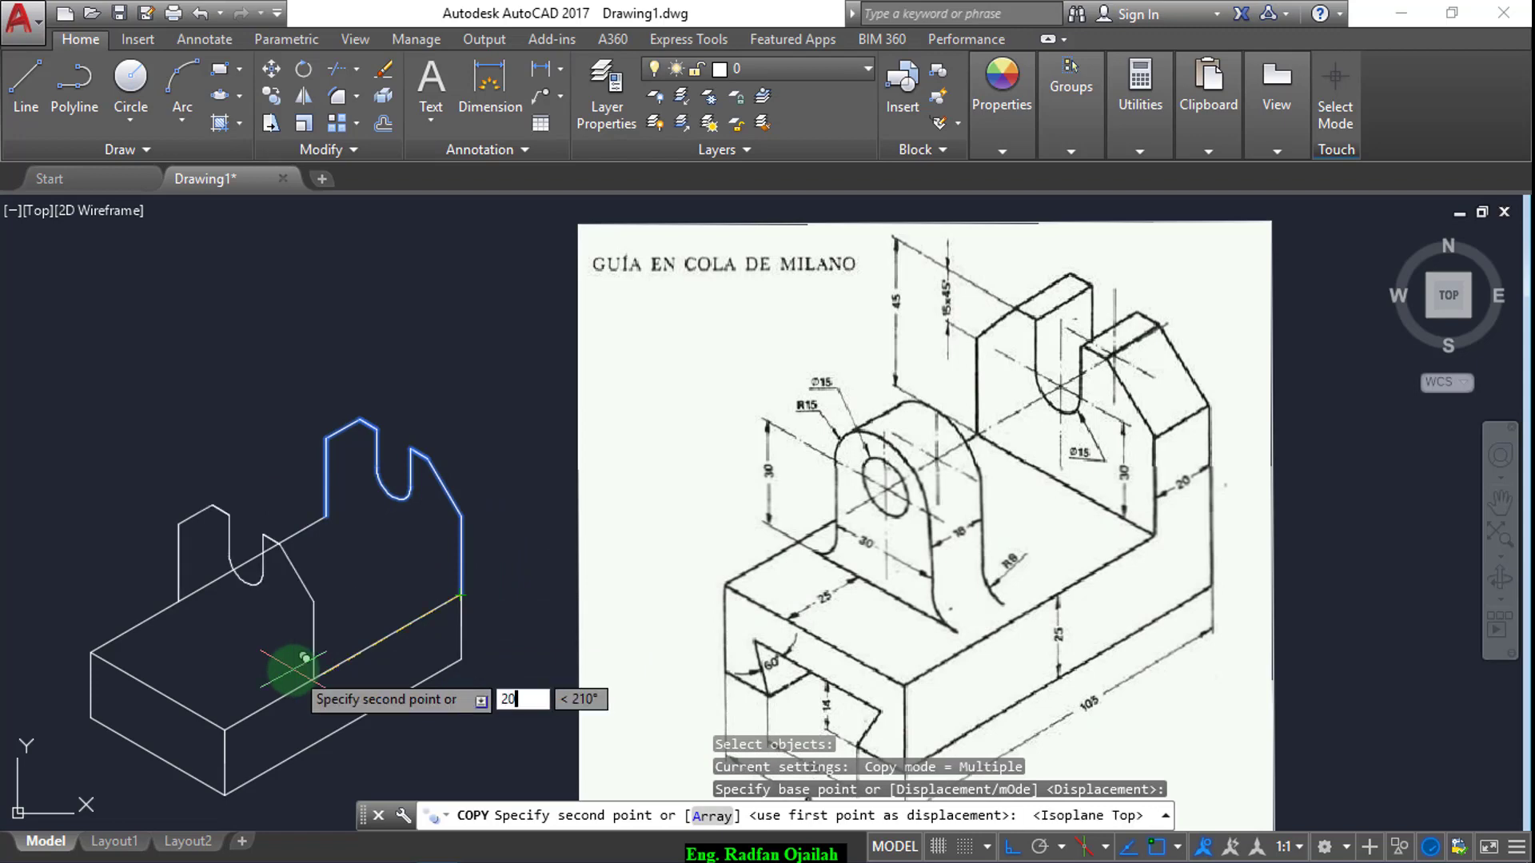
text(20)
key(Return)
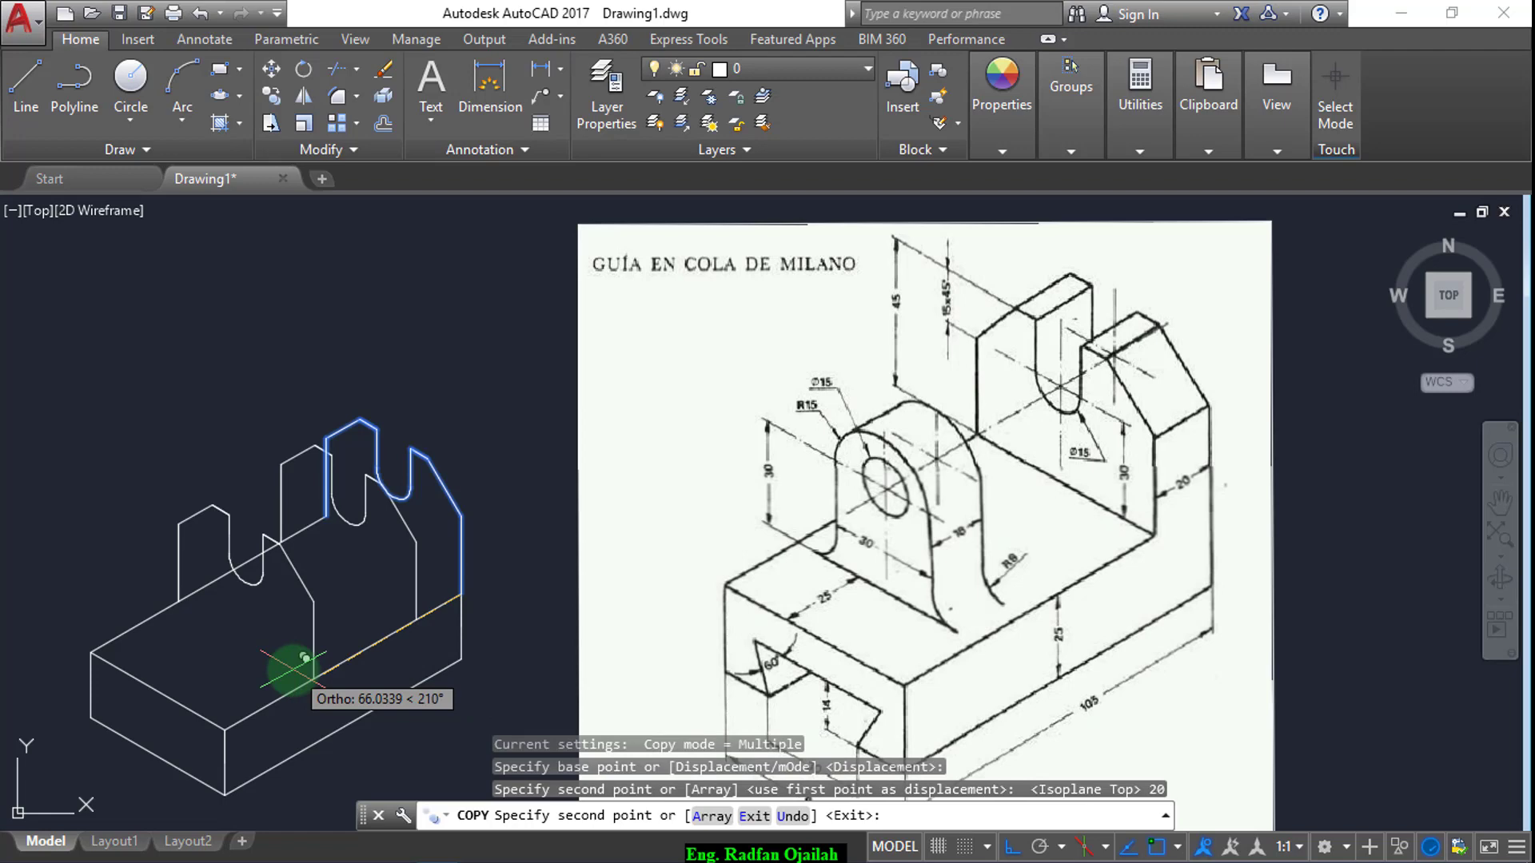
key(Return)
- Trim the hidden sliver of the rear slot arc and the base's far upper edge where it passes behind the upright
scroll(406, 476, up, 2)
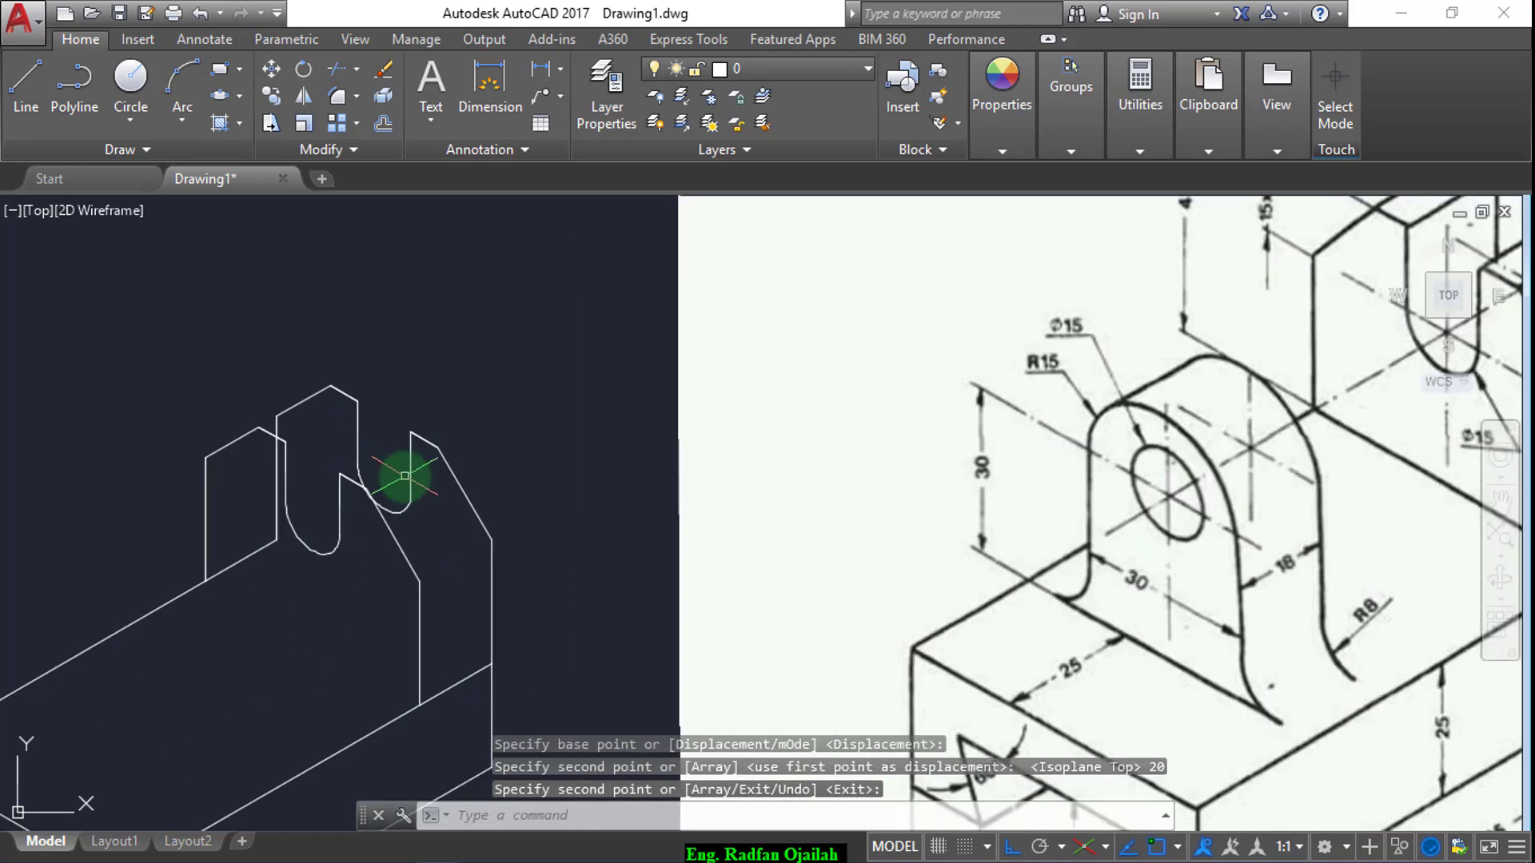
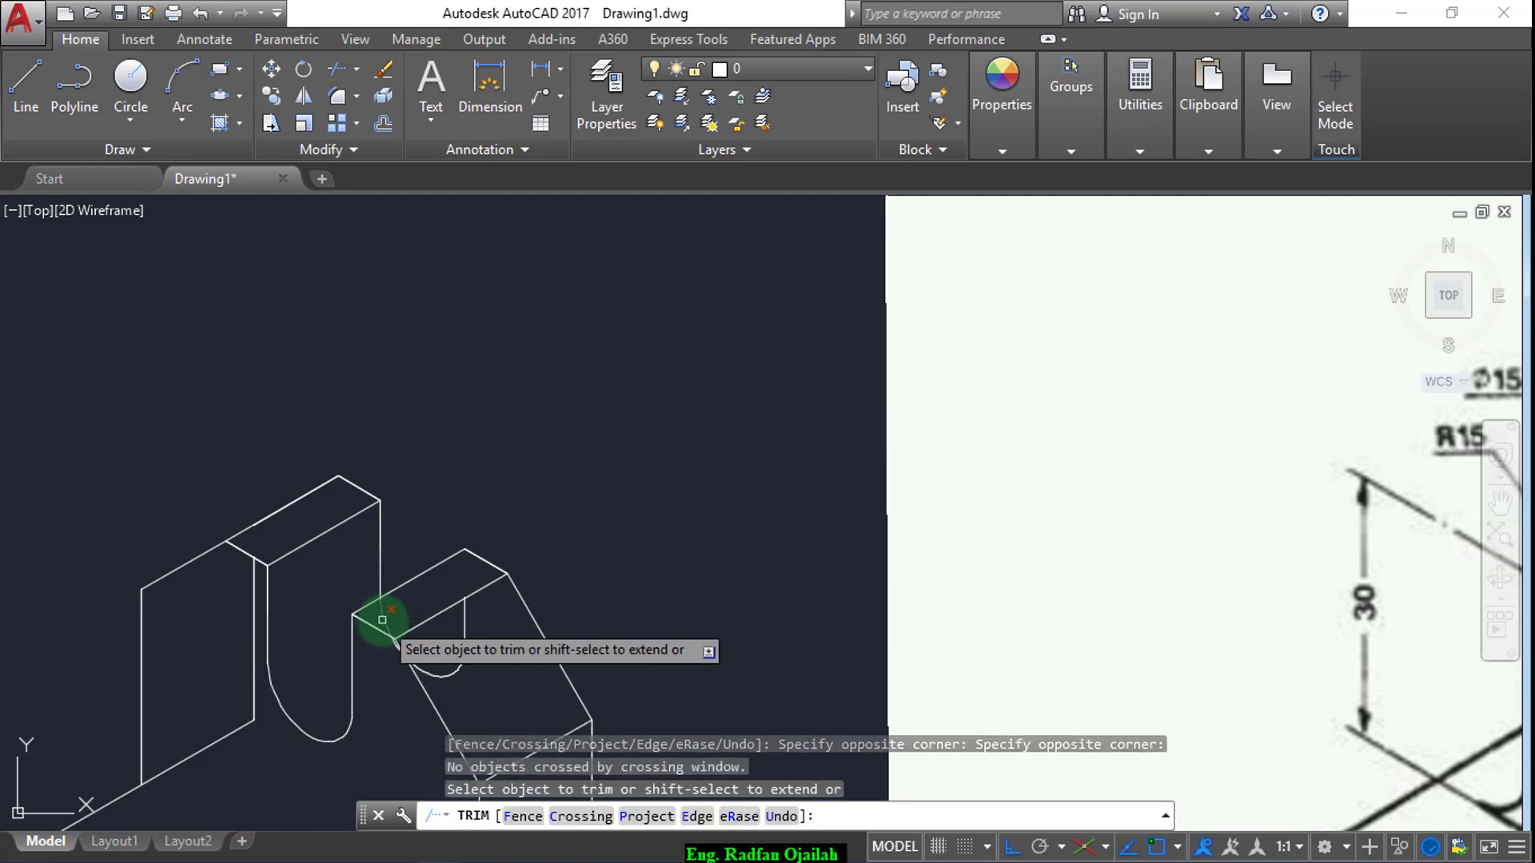
scroll(394, 641, up, 6)
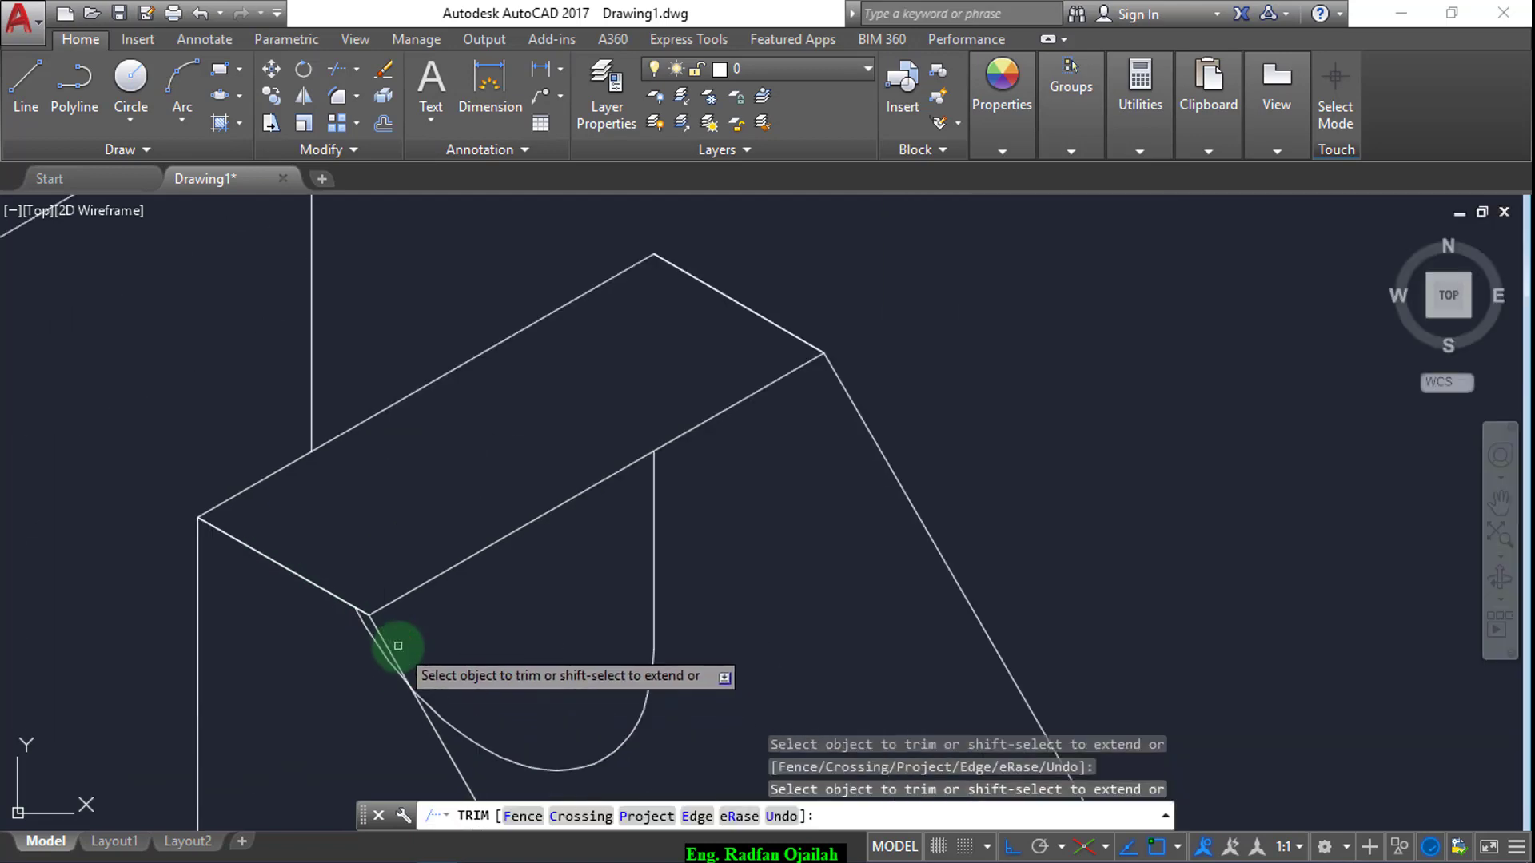
scroll(437, 600, down, 2)
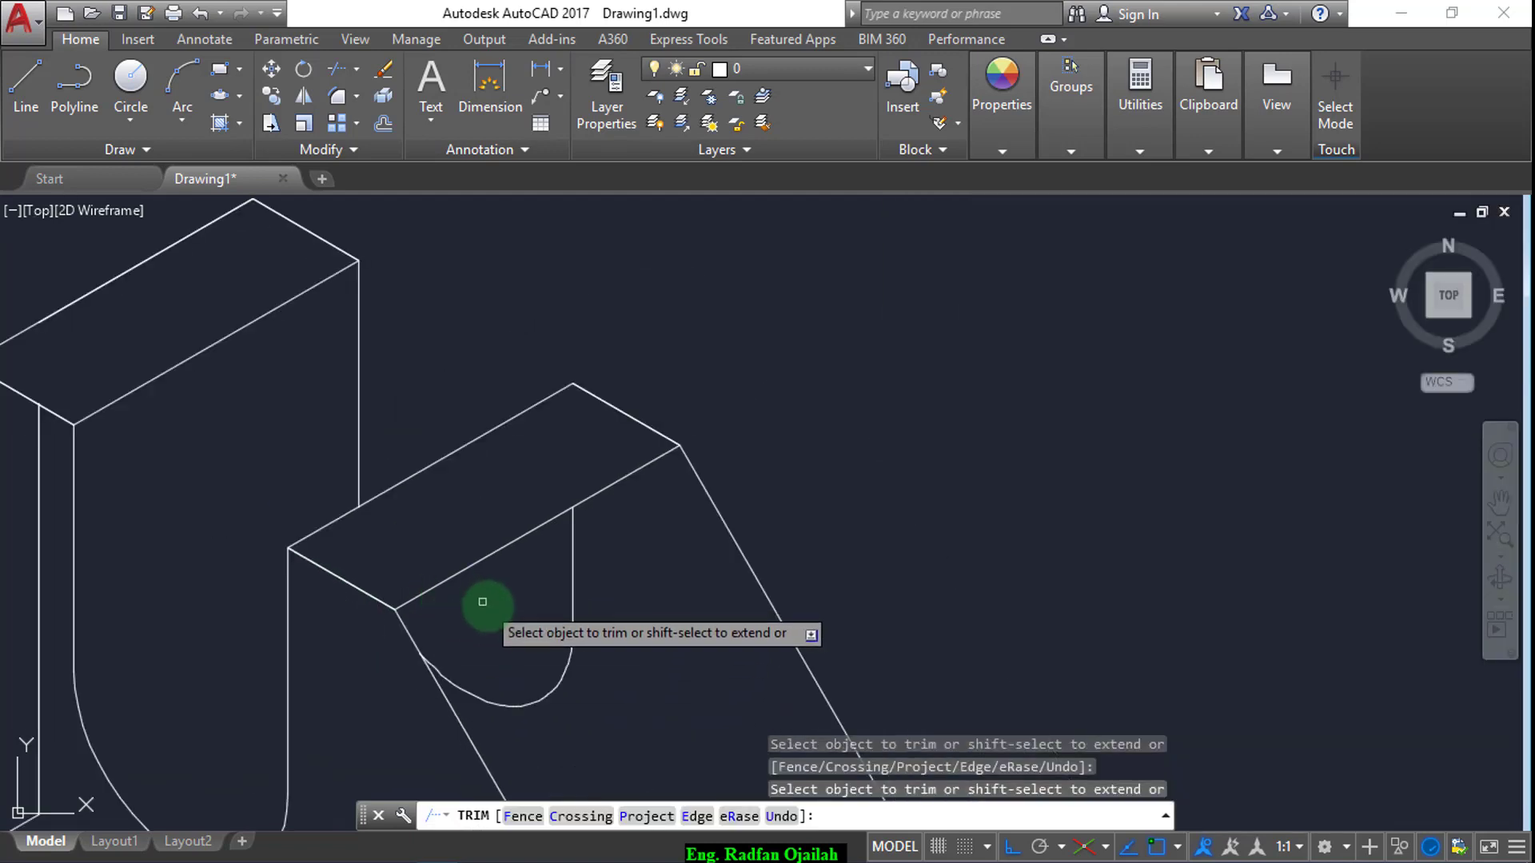
scroll(483, 607, down, 3)
scroll(344, 543, up, 2)
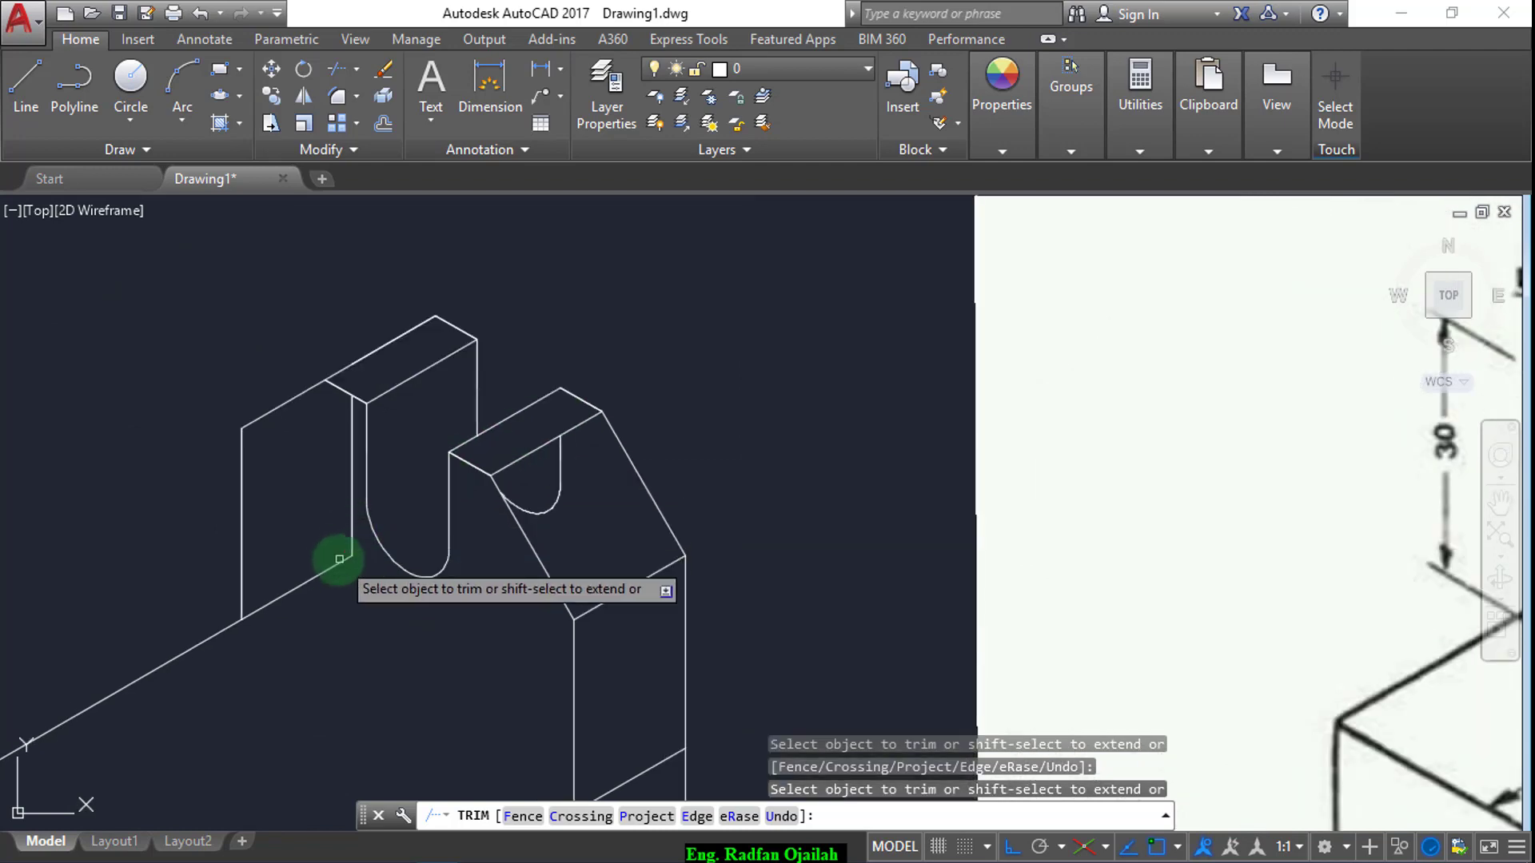
click(304, 528)
click(292, 608)
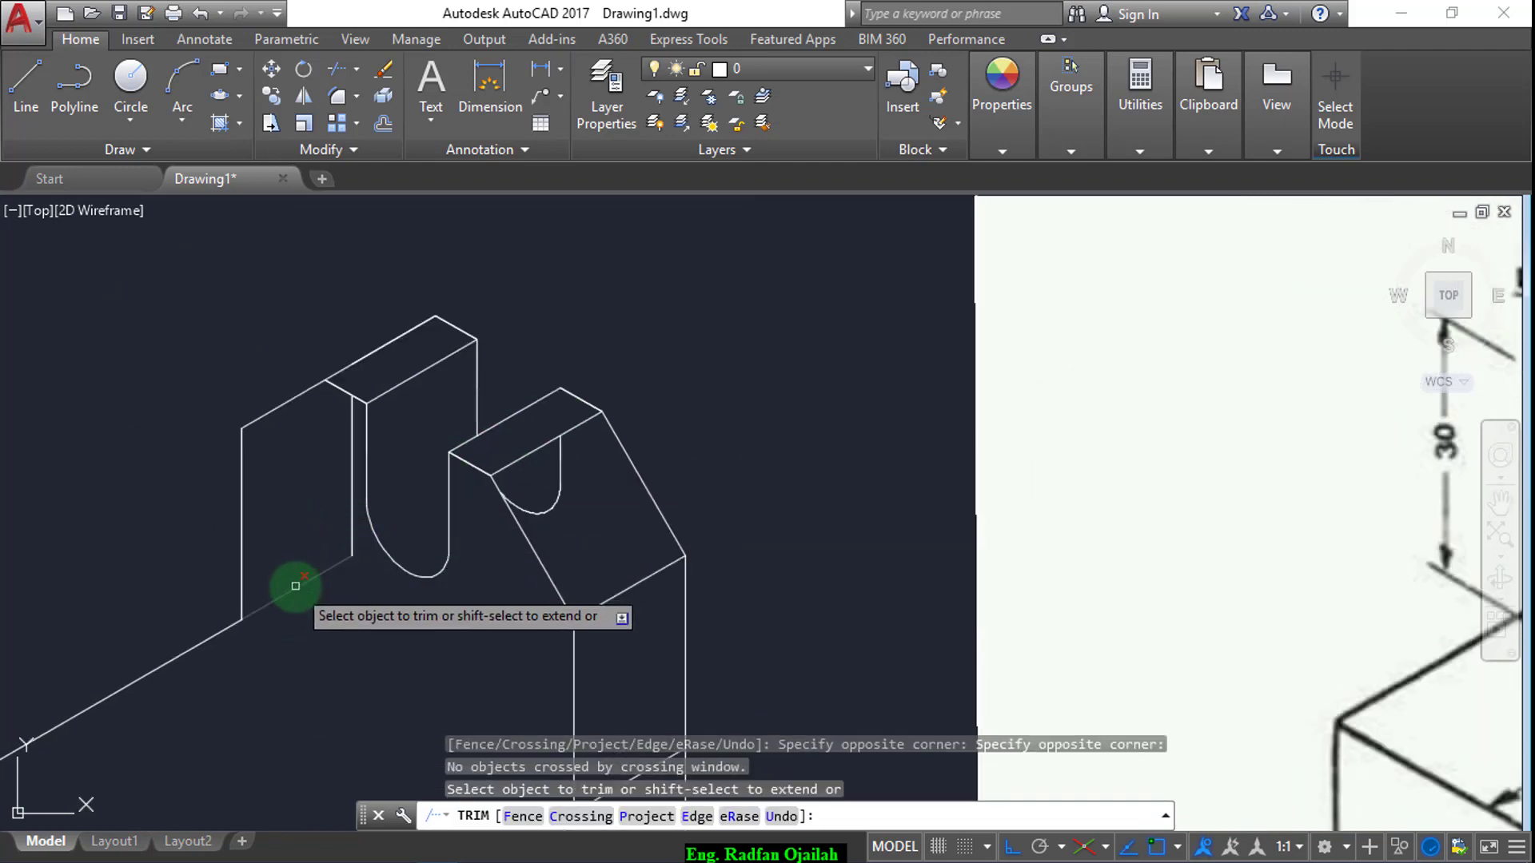
click(296, 584)
scroll(352, 502, down, 2)
key(Escape)
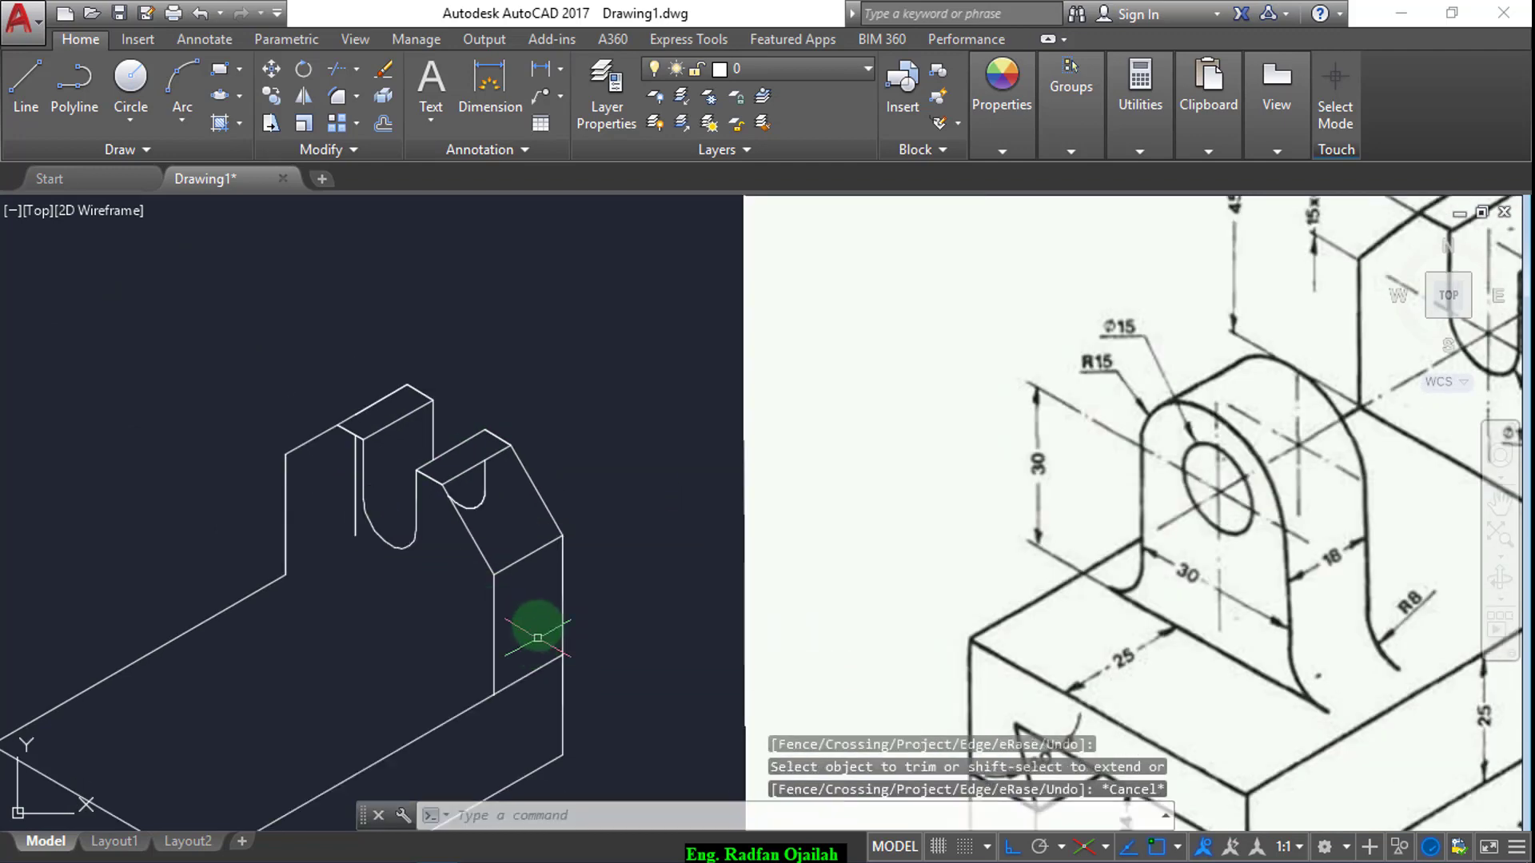
- Trim the base's near upper edge where it crosses the side face of the upright
key(Return)
key(Return)
click(532, 668)
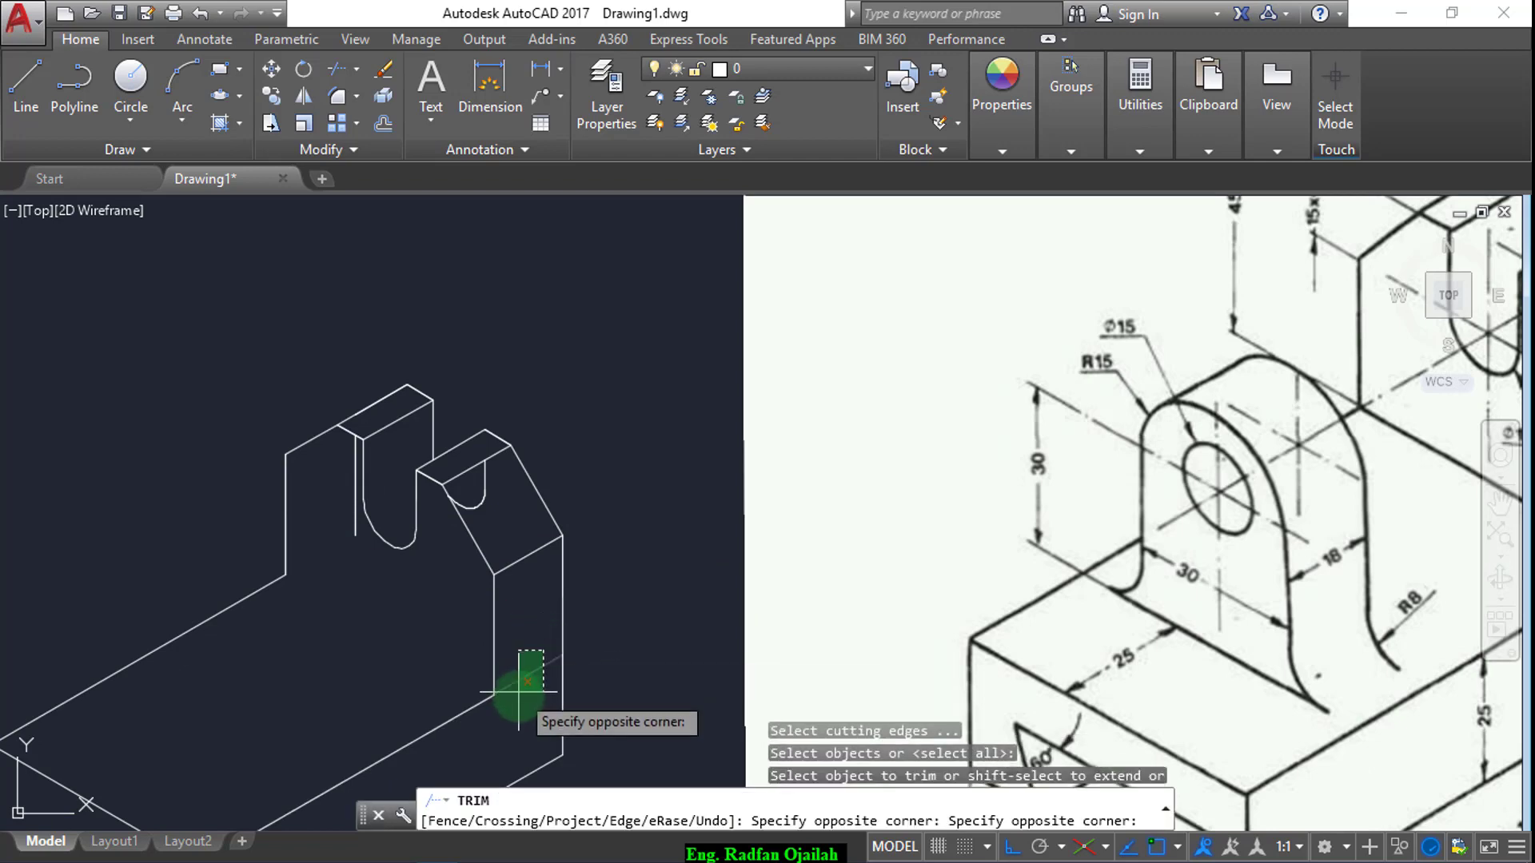
click(514, 693)
key(Escape)
- Erase the hidden rear slot lines behind the near chamfer and the hidden rear vertical edge beside the slot
click(432, 436)
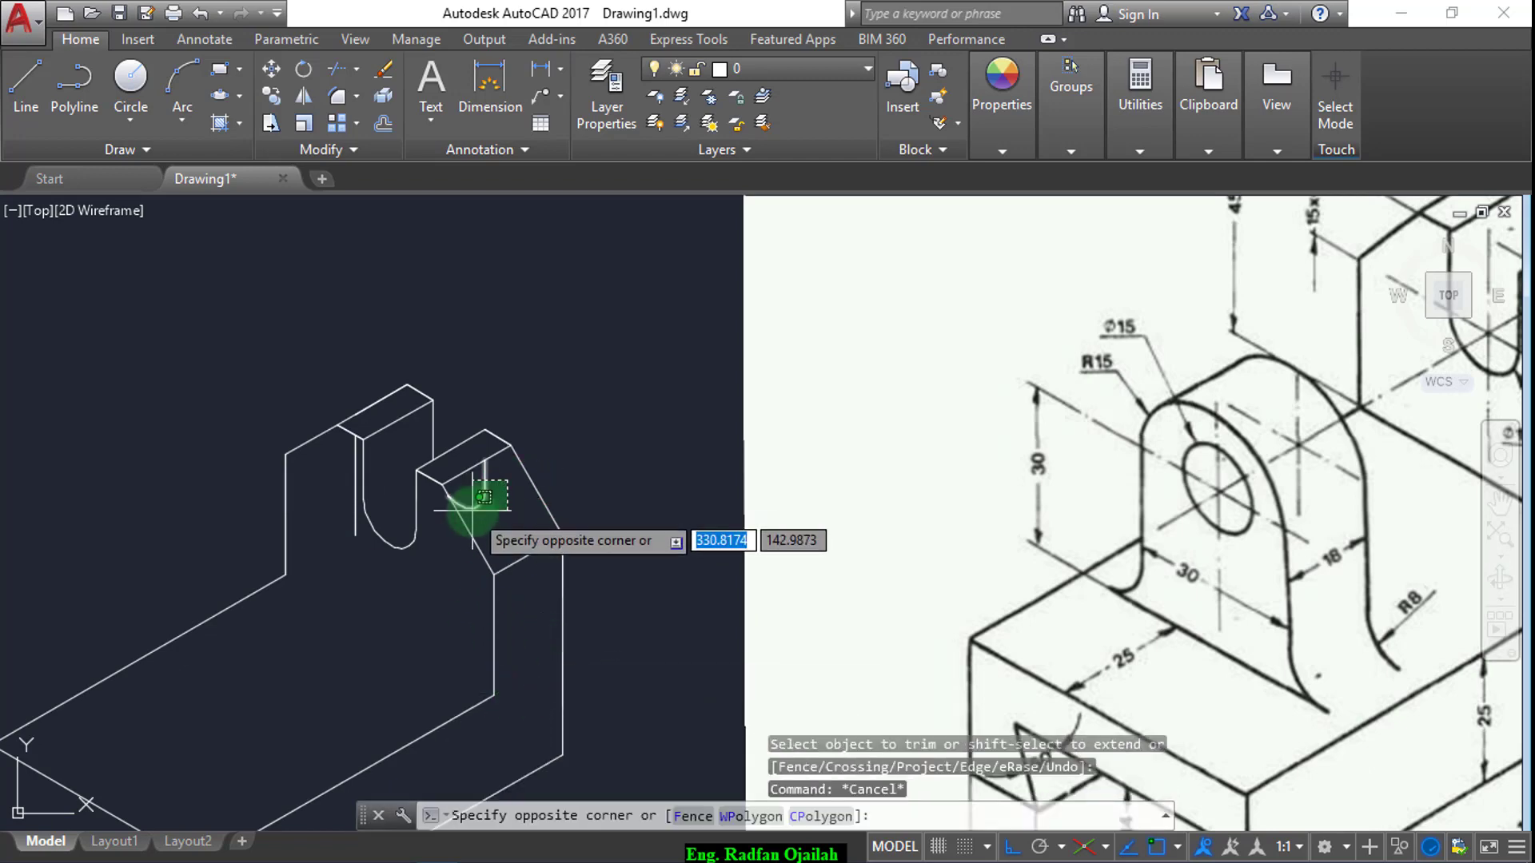
click(502, 529)
key(Delete)
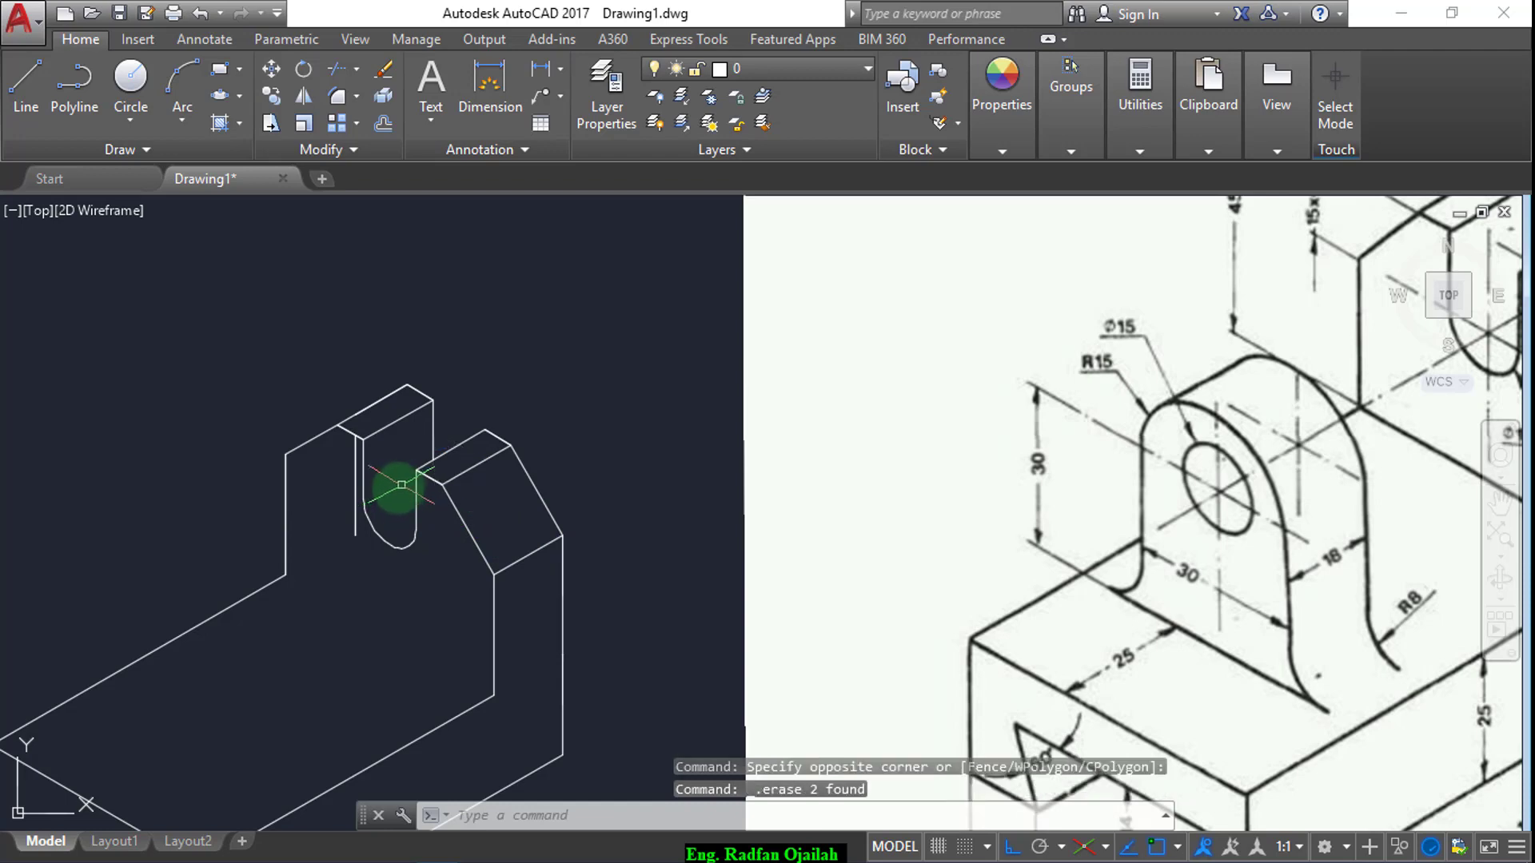
click(360, 538)
click(321, 522)
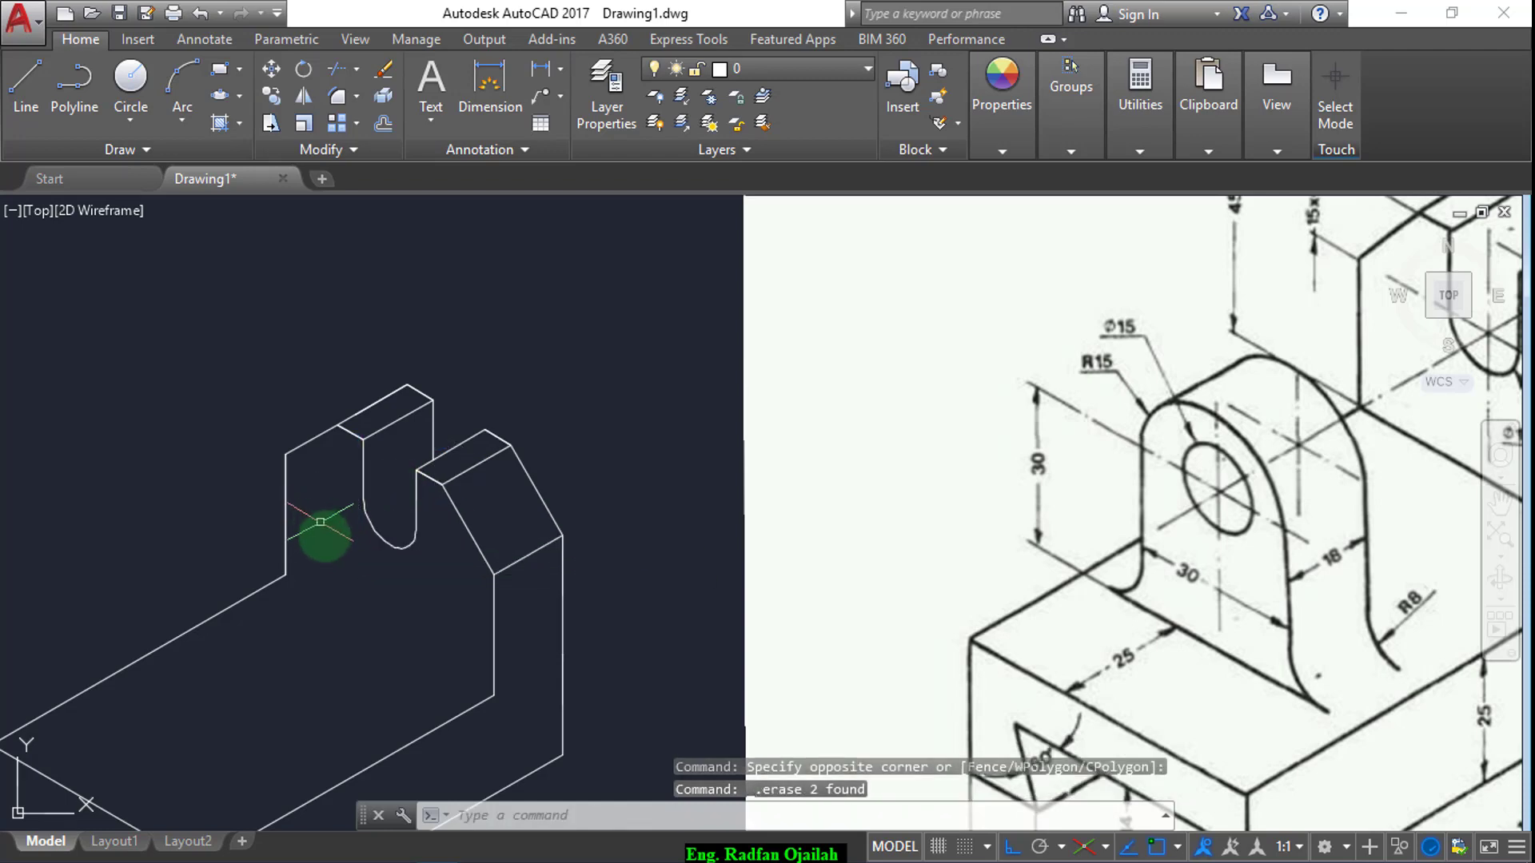
- Draw the line where the upright's front face meets the base, joining the lower ends of its two vertical edges
text(l)
key(Return)
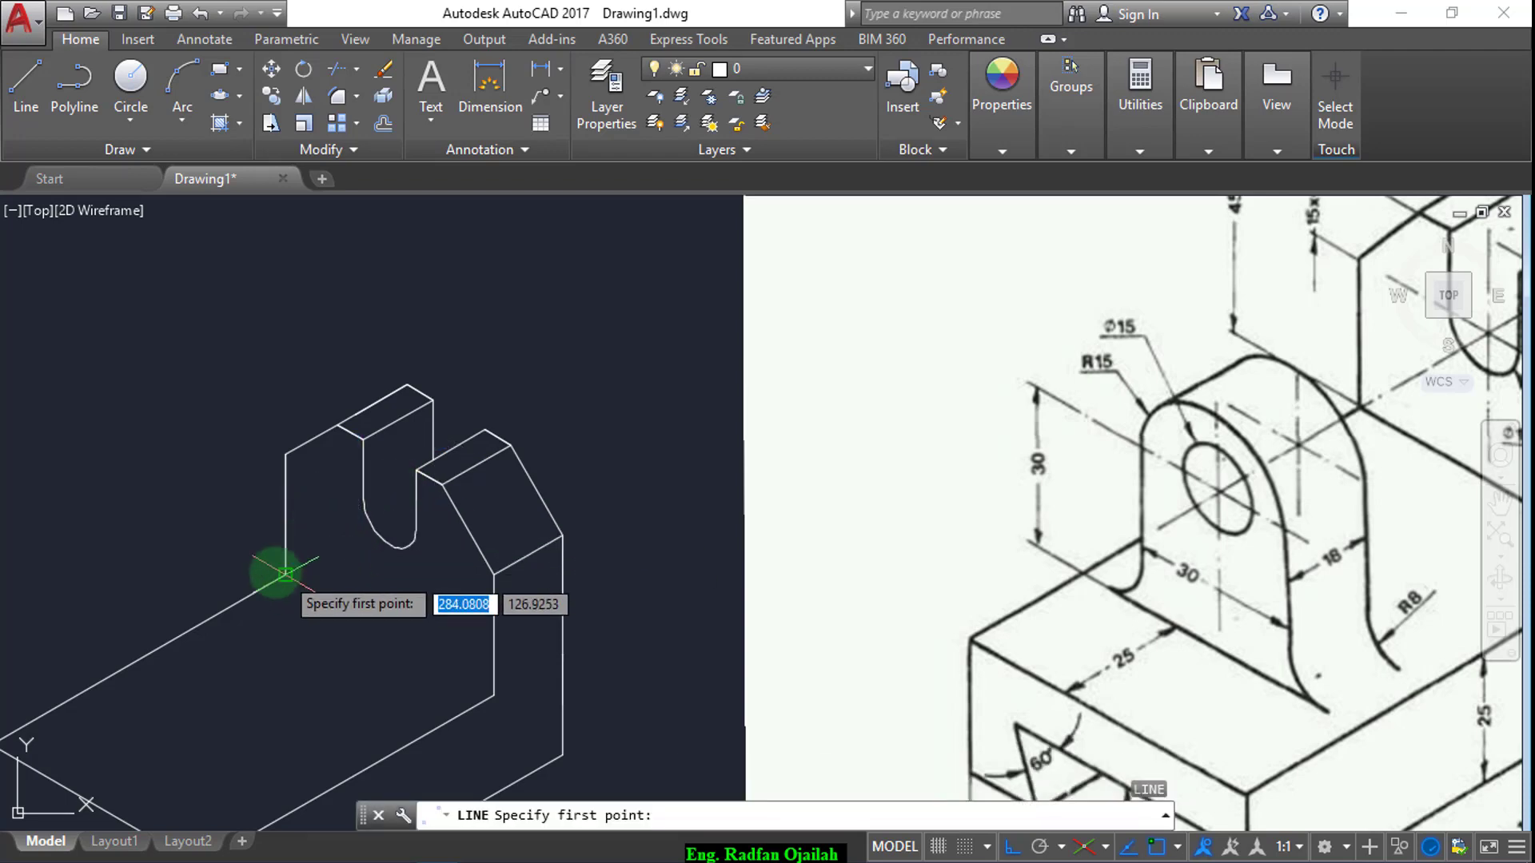
click(286, 574)
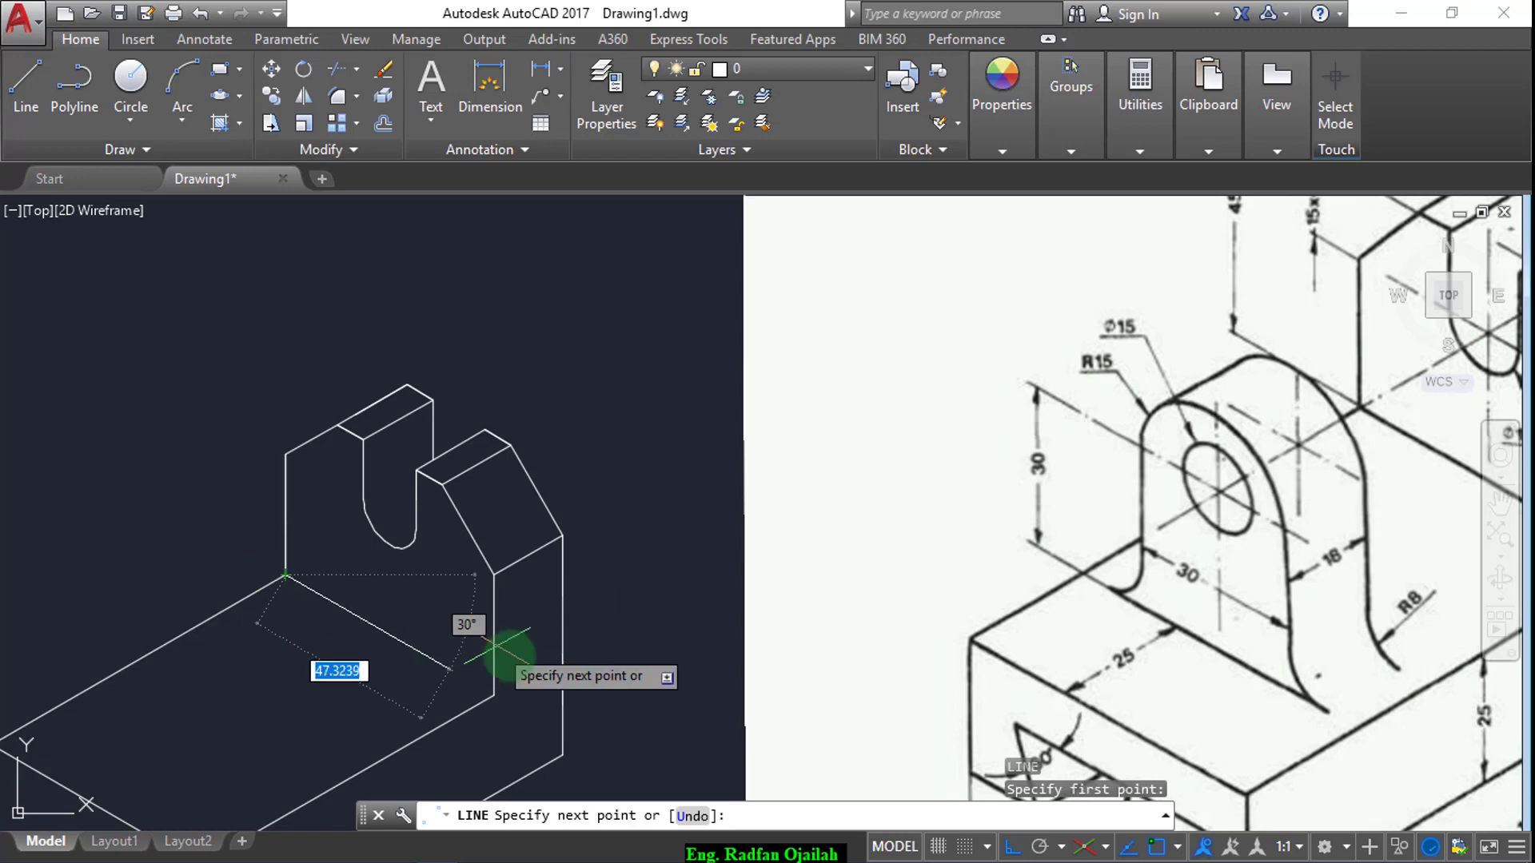
click(493, 693)
key(Return)
- Draw a 25 mm construction line across the base's top face from the midpoint of its front upper edge, parallel to the base's length
scroll(604, 577, down, 2)
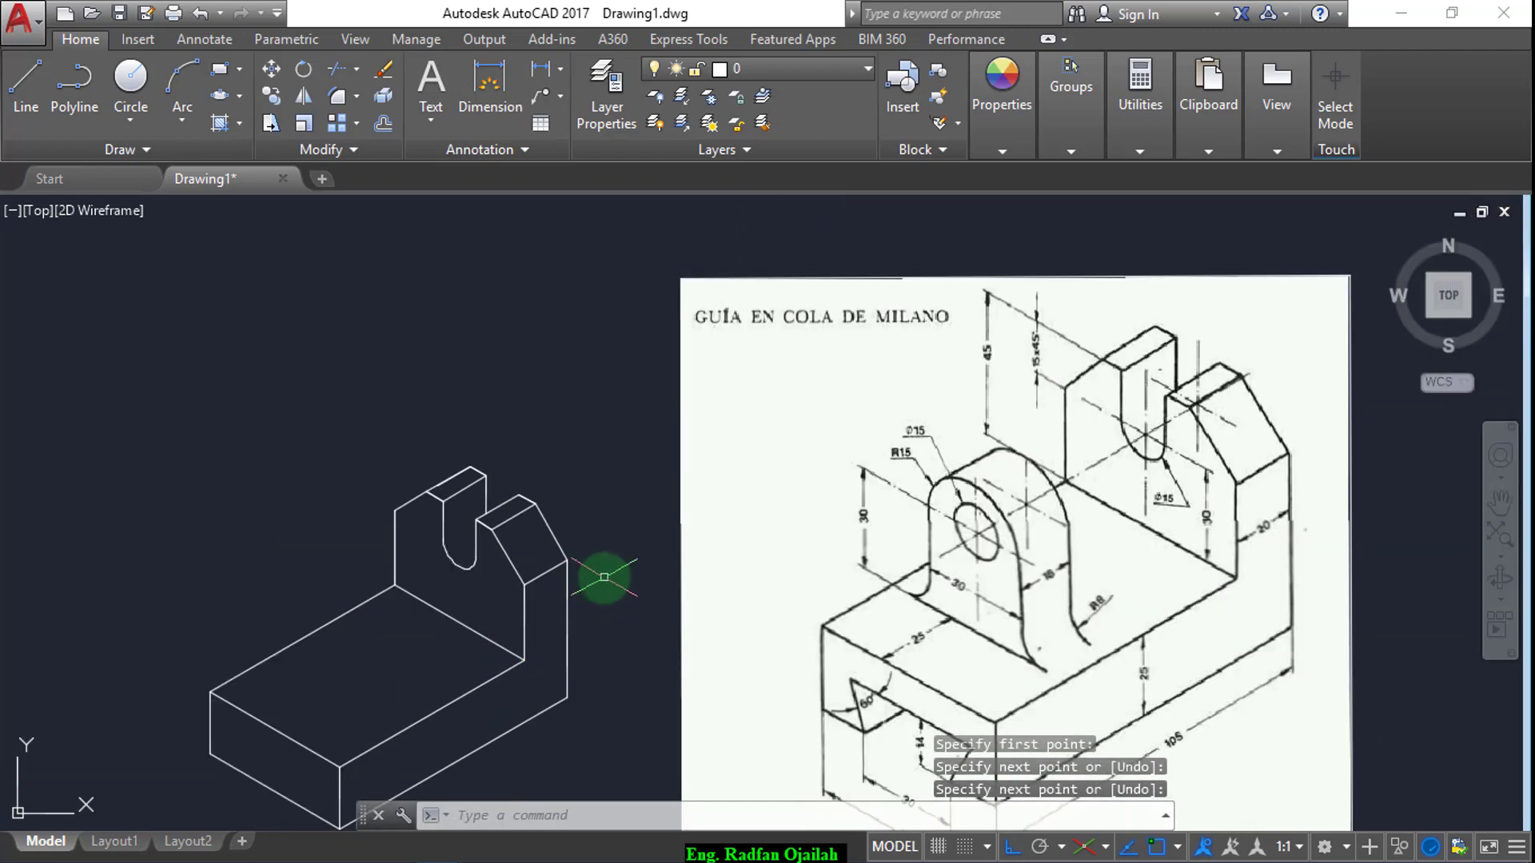
scroll(1035, 324, down, 2)
scroll(879, 530, up, 2)
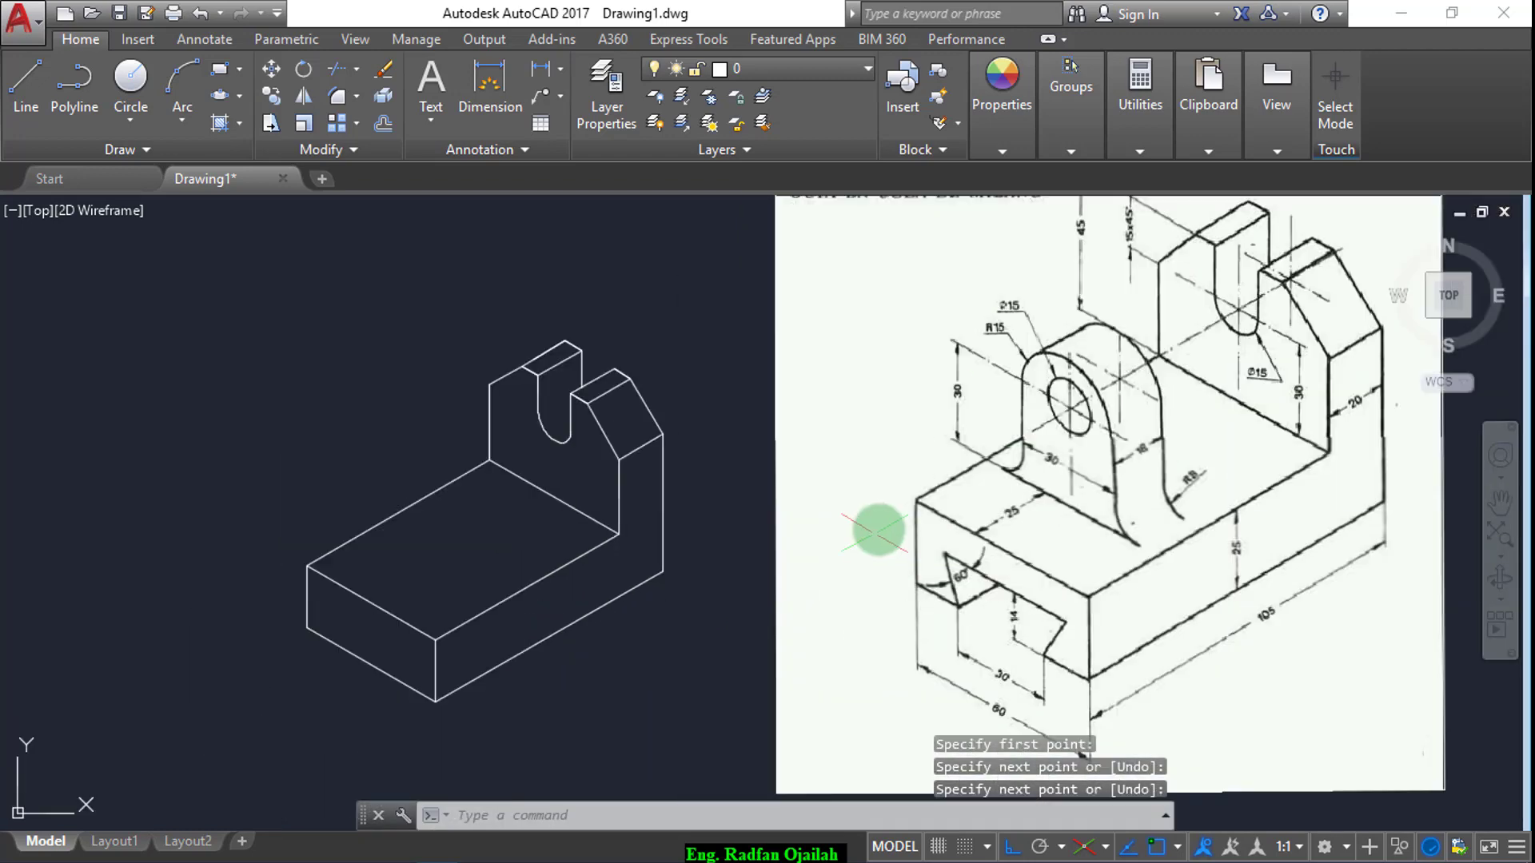
scroll(1062, 538, up, 2)
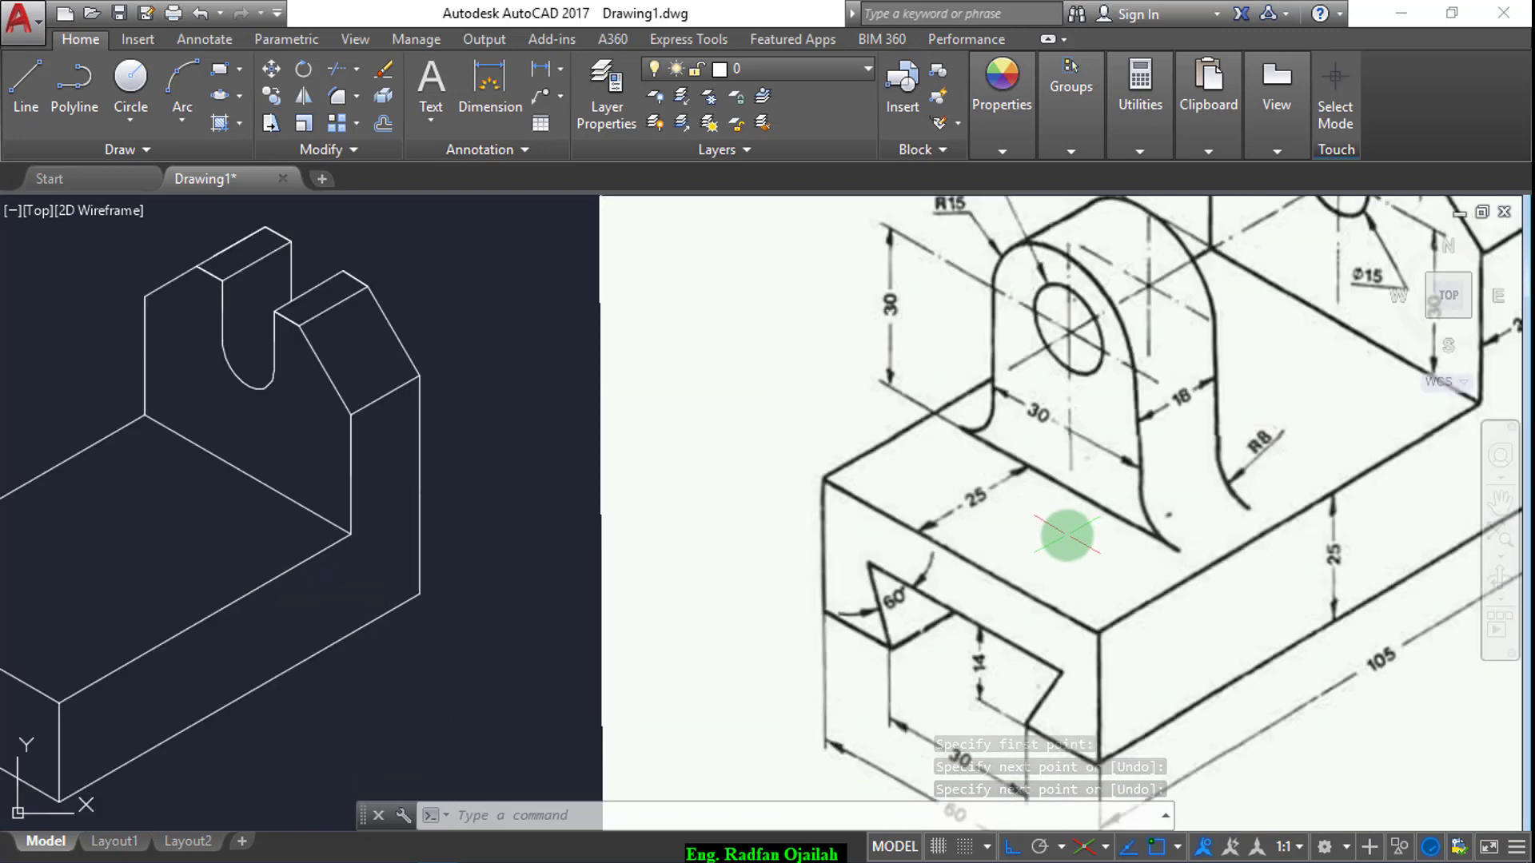
scroll(1068, 534, down, 2)
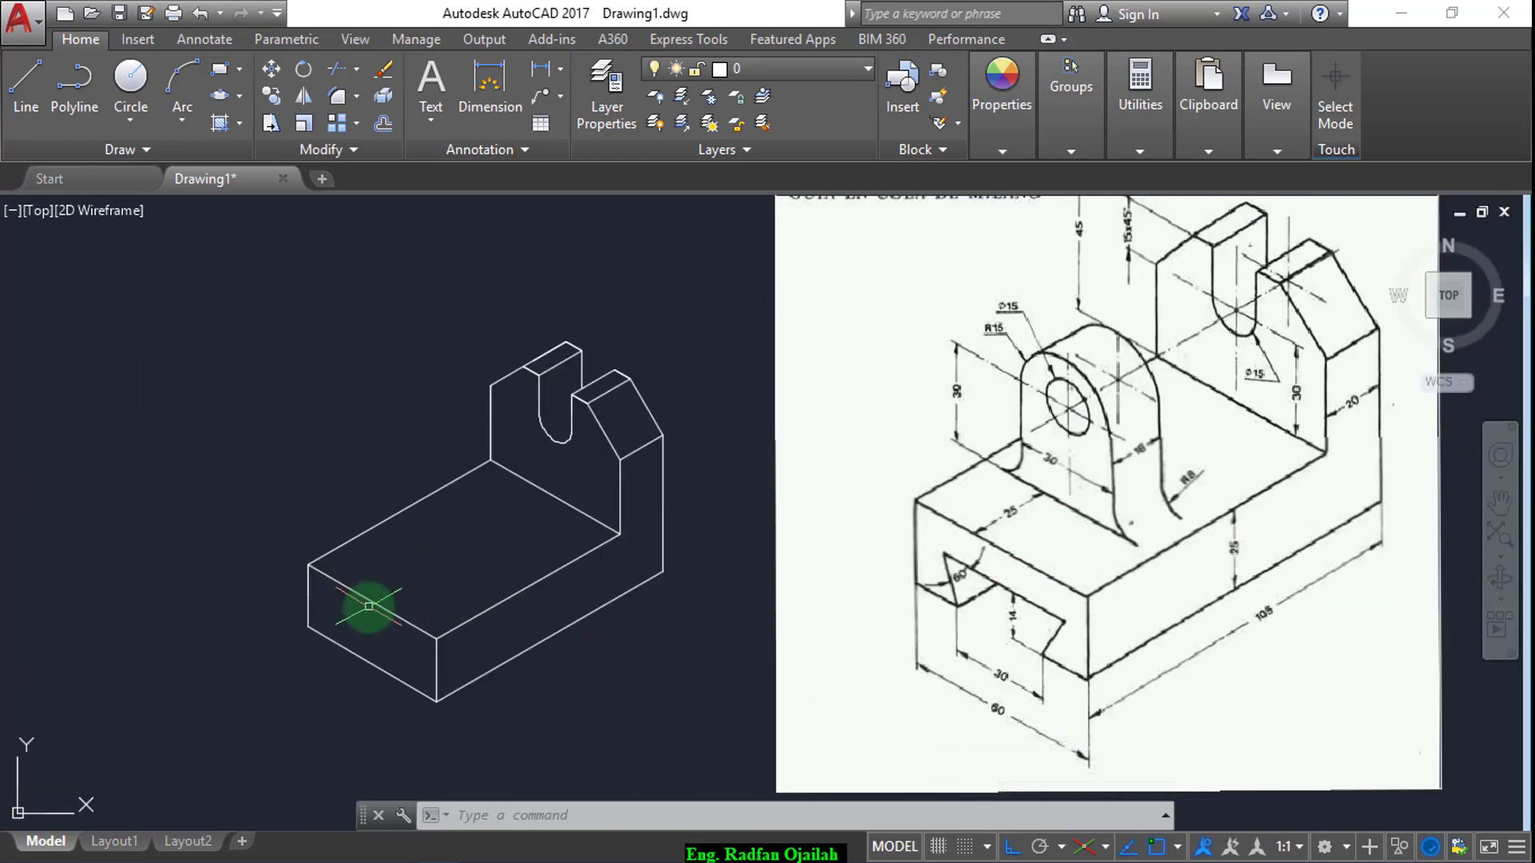
text(l)
key(Return)
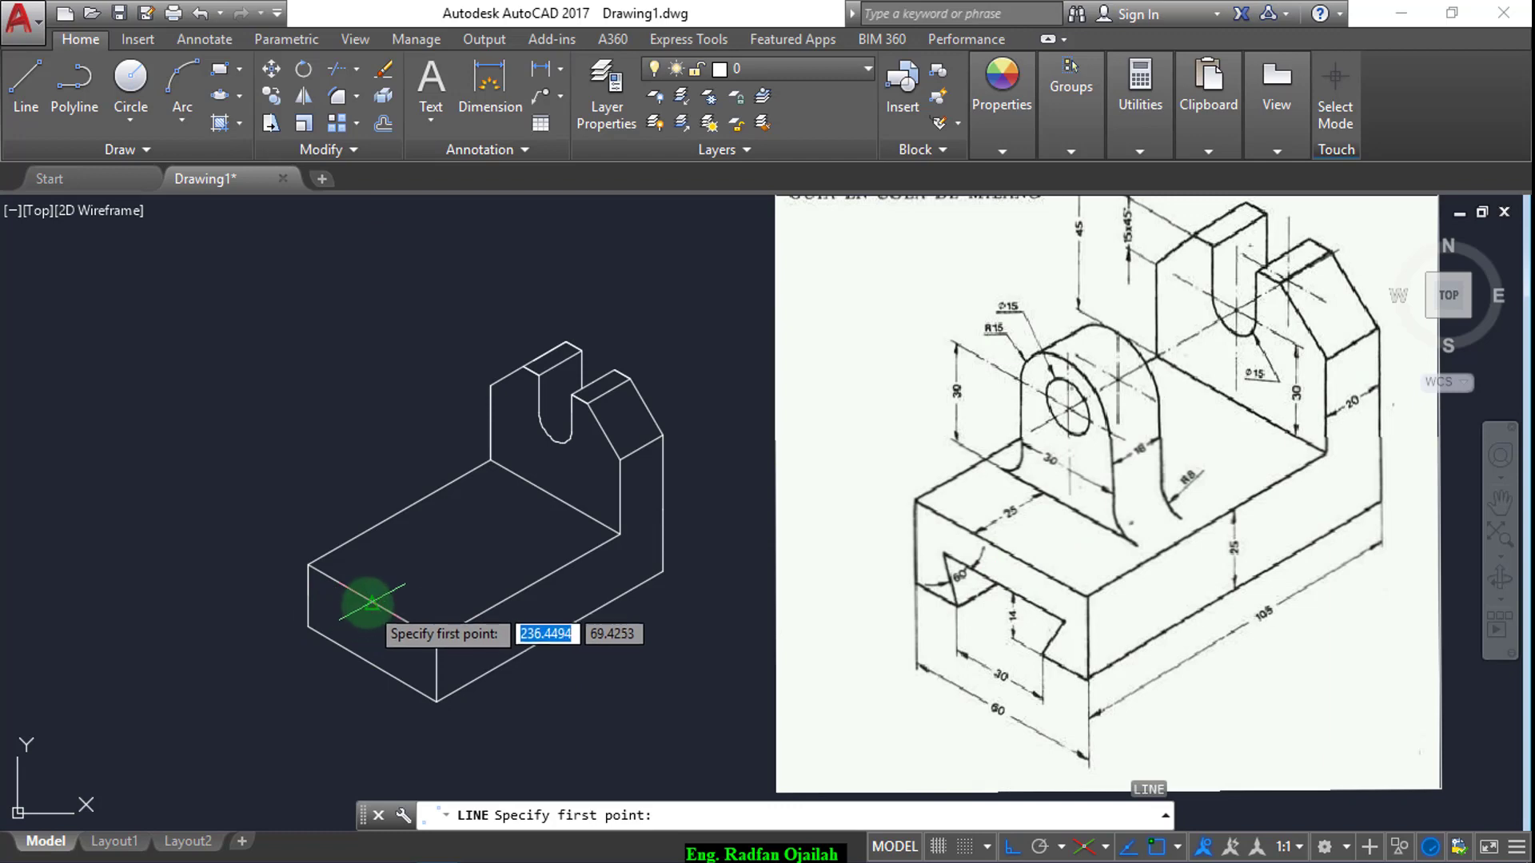
click(371, 602)
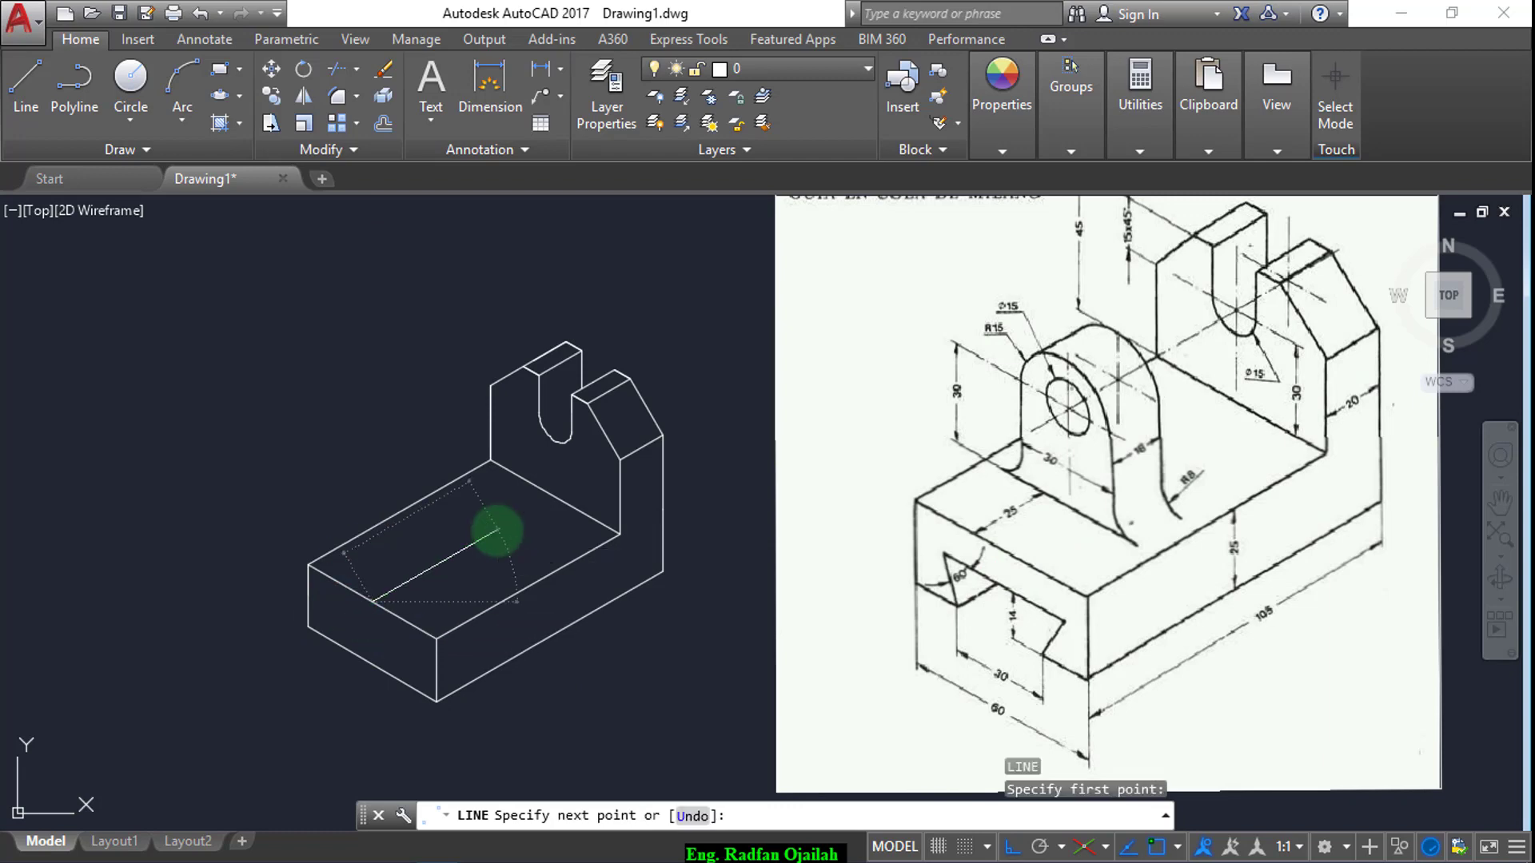
text(25)
key(Return)
scroll(1071, 483, up, 4)
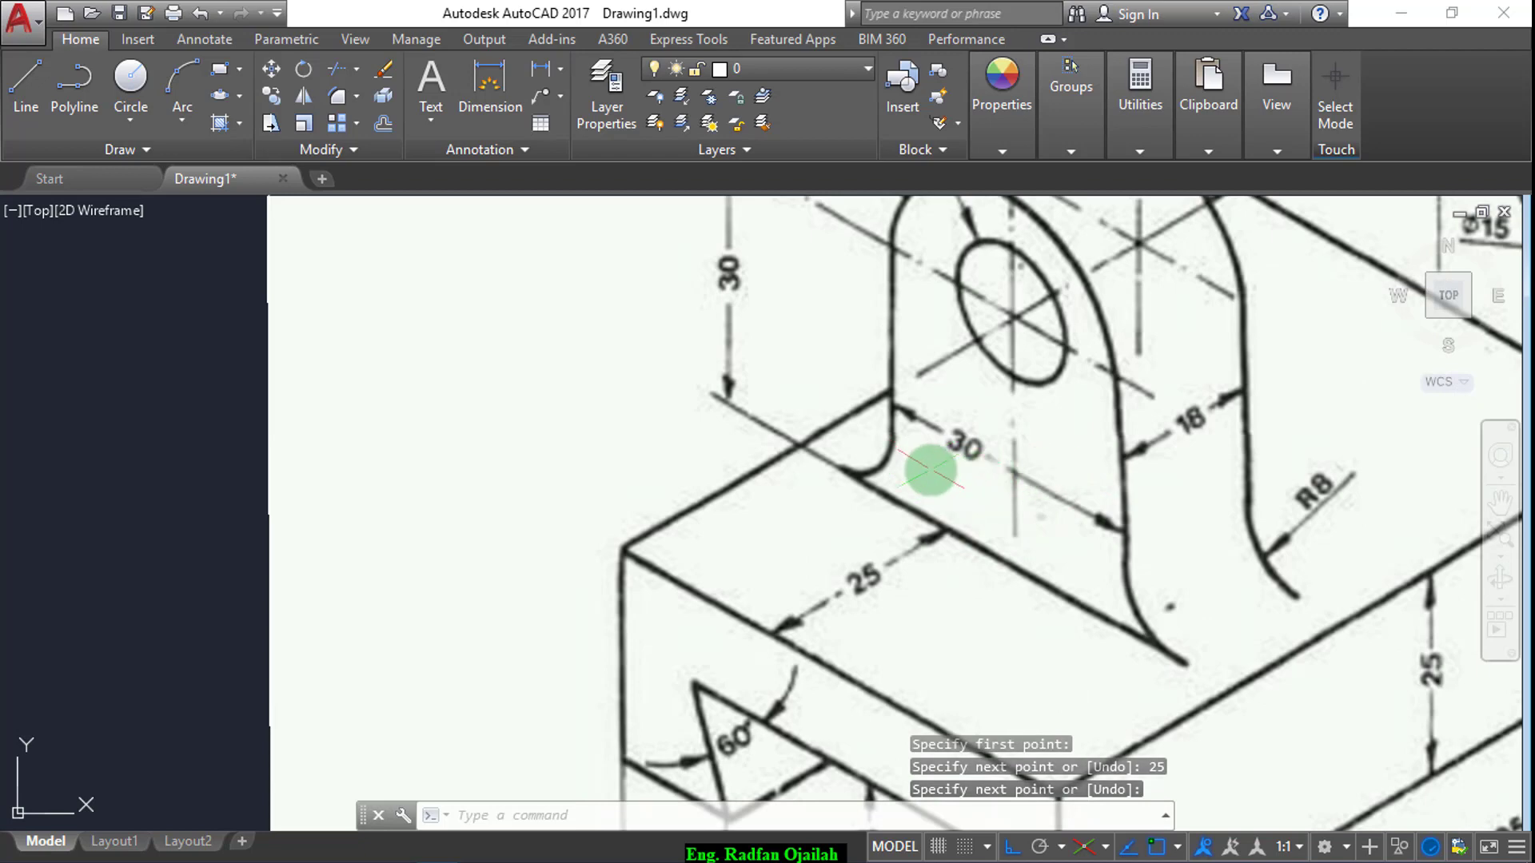
key(Return)
- Draw a 30 mm line on the base's top face, parallel to the front upper edge
key(Return)
scroll(911, 470, down, 4)
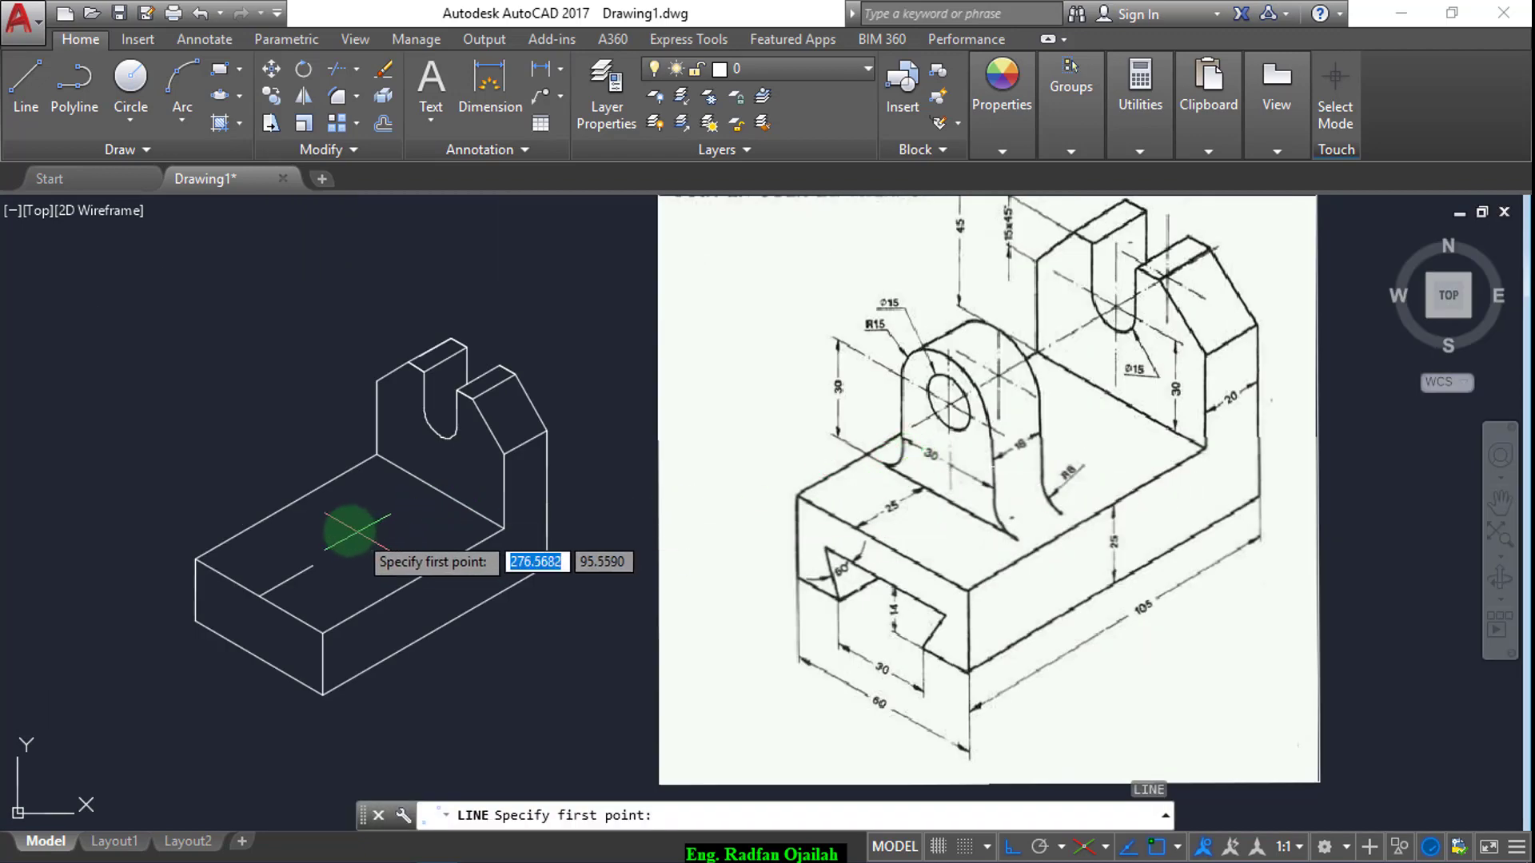
click(331, 512)
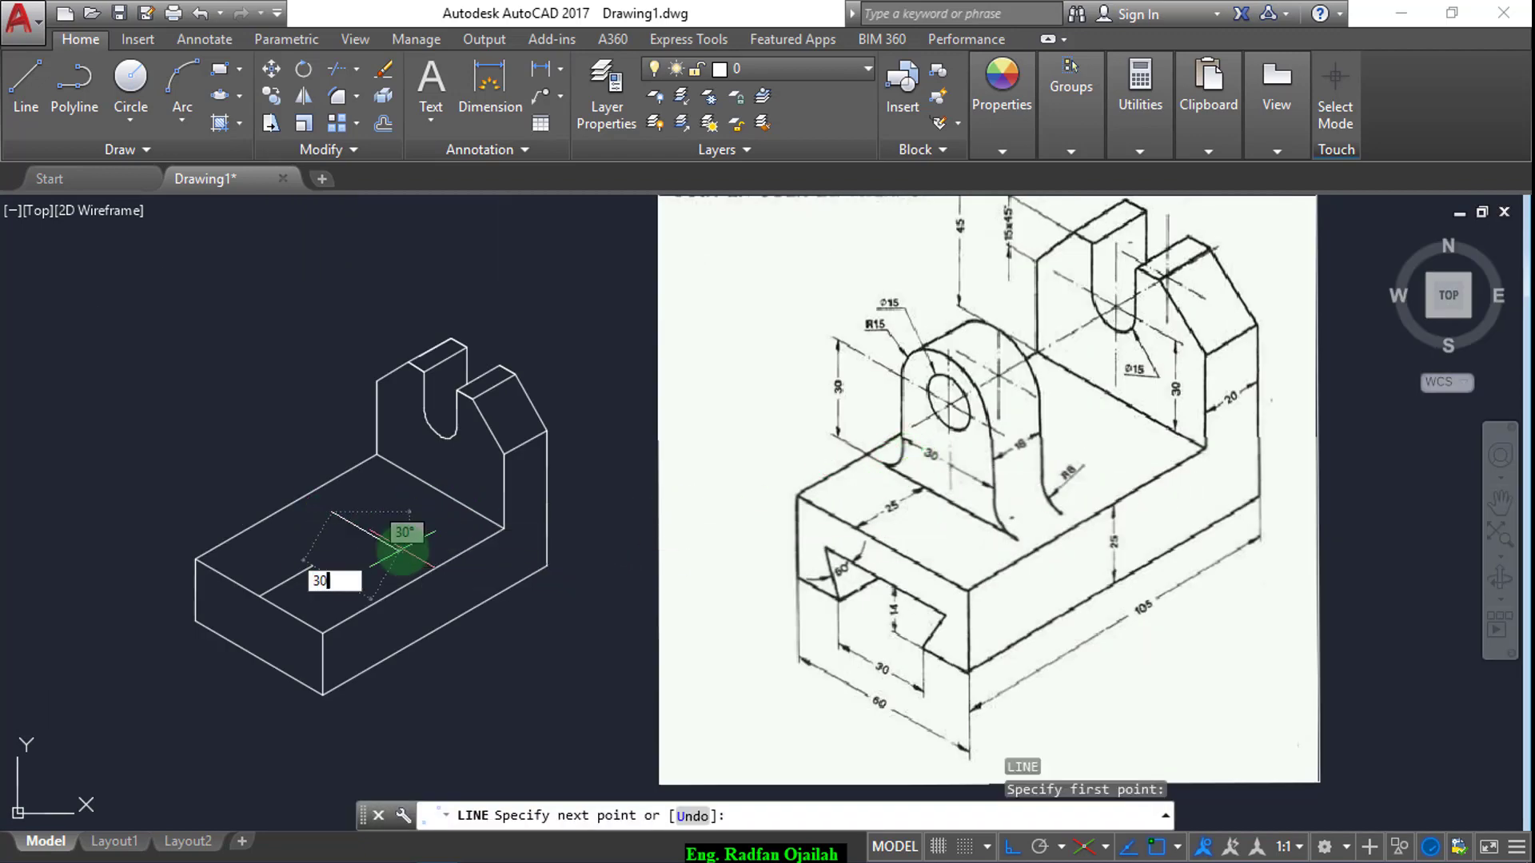
key(Return)
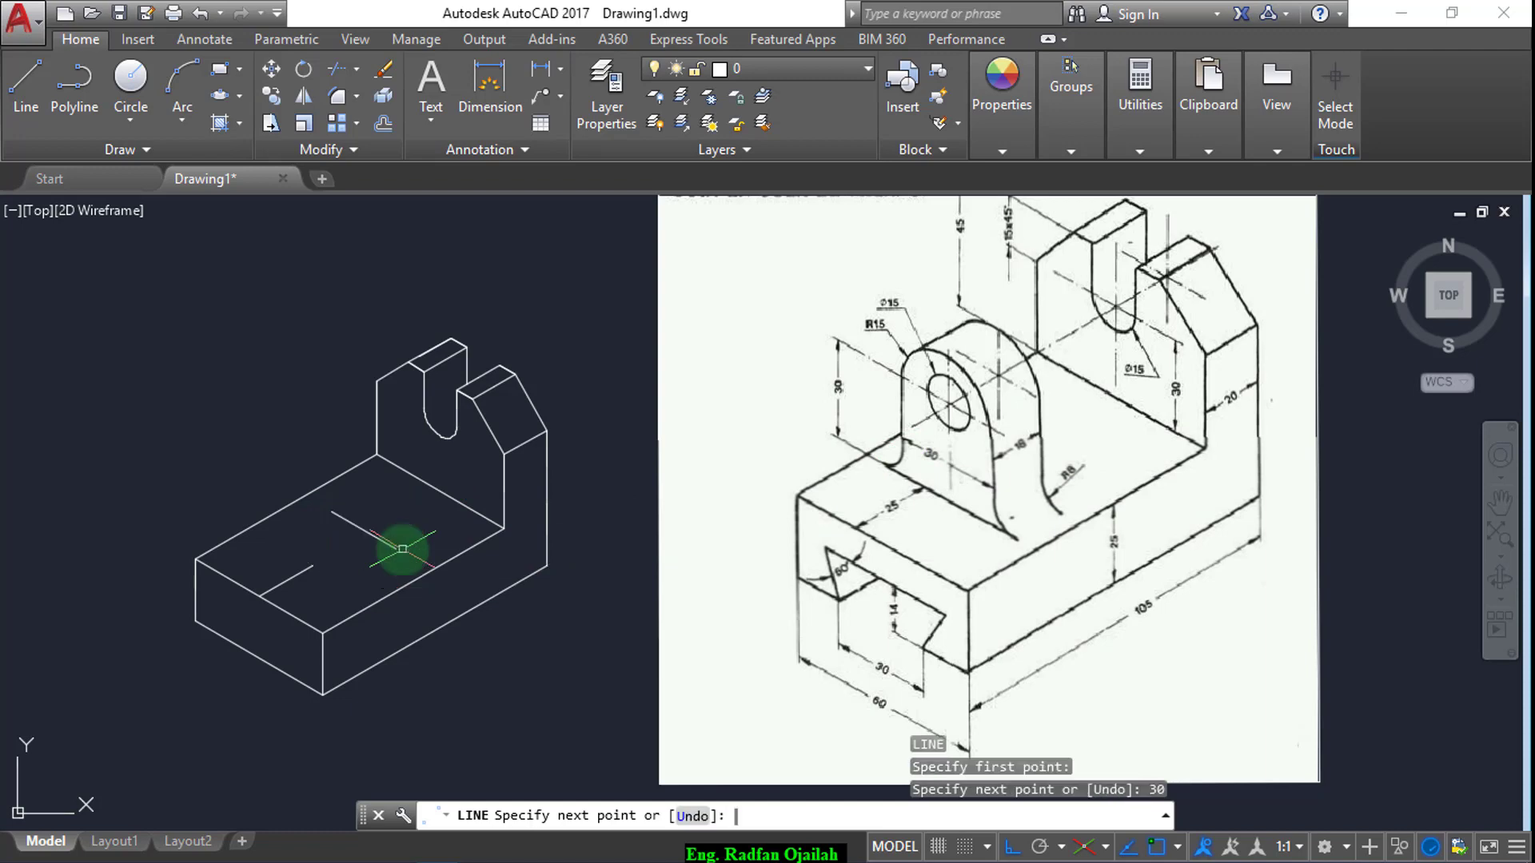
- Try to move the 30 mm line onto the inner end of the 25 mm construction line
text(m)
key(Return)
click(340, 521)
key(Return)
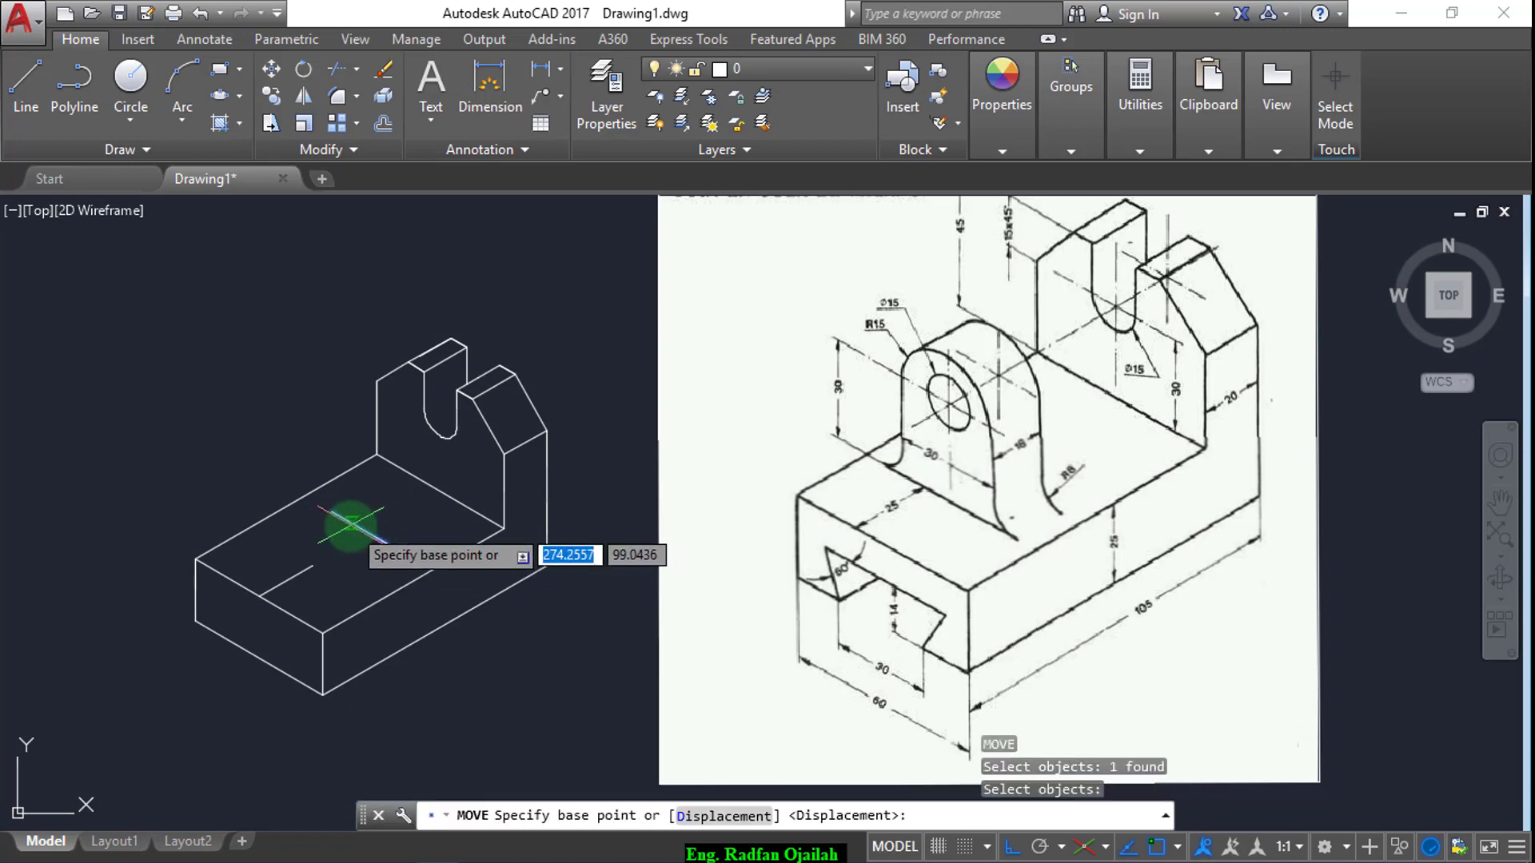
click(363, 530)
key(Escape)
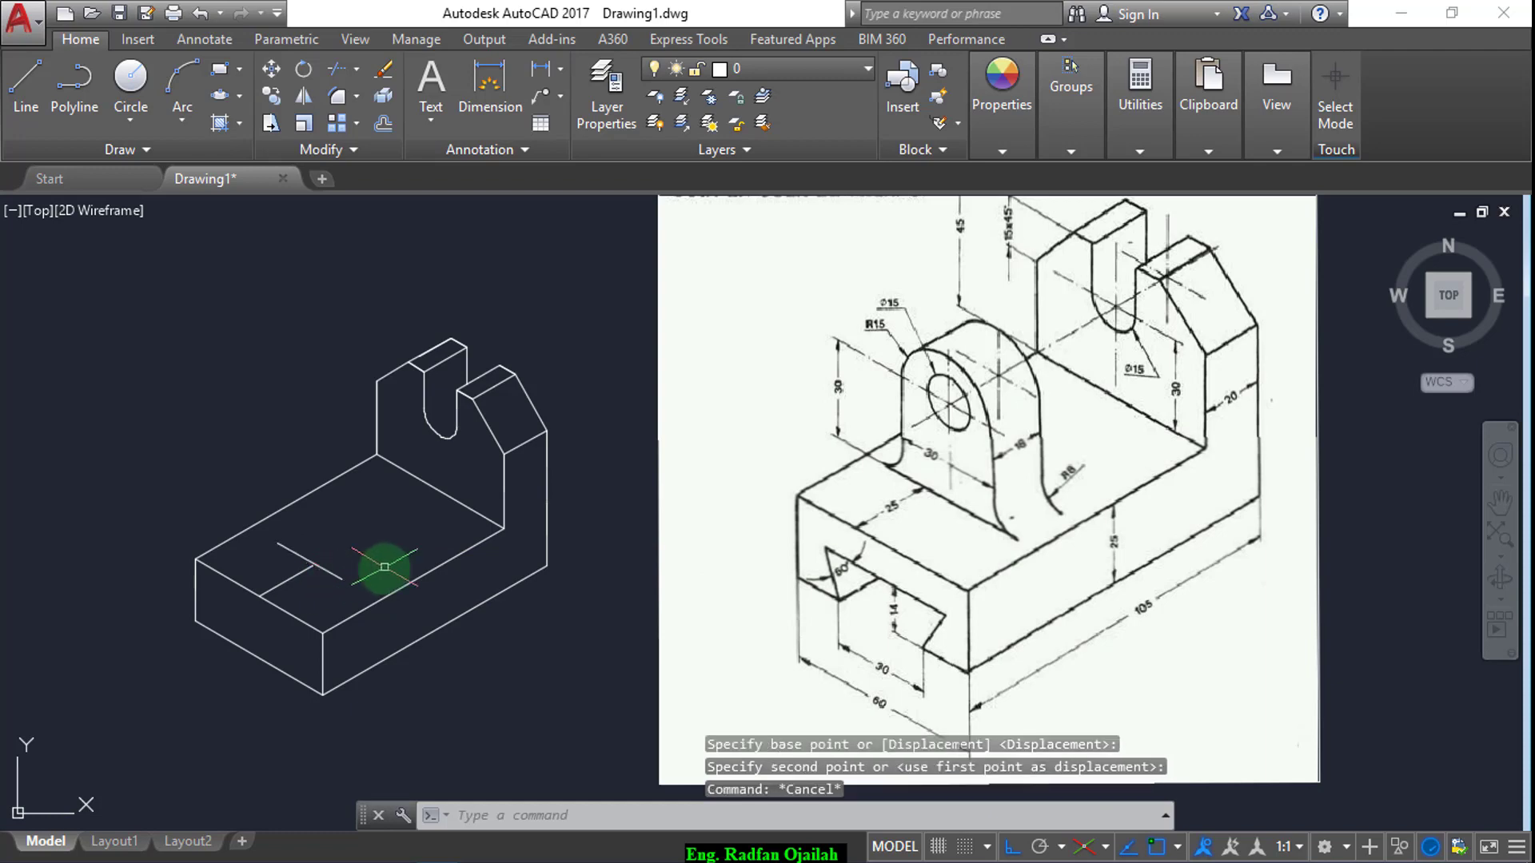
- Move the 30 mm line by its midpoint exactly onto the inner end of the 25 mm construction line
key(Return)
click(315, 563)
key(Return)
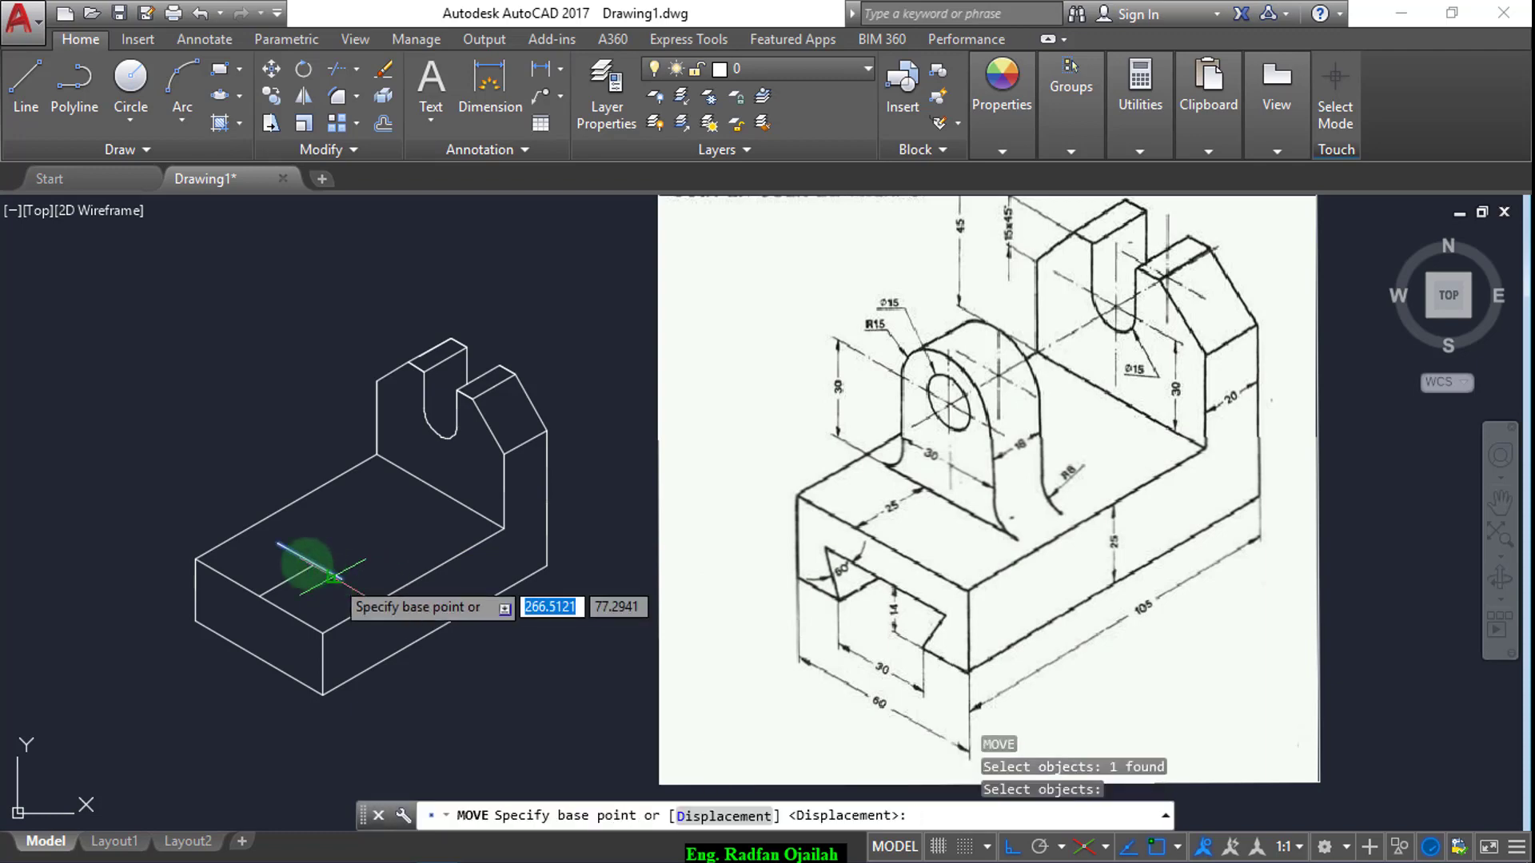
click(328, 556)
key(Escape)
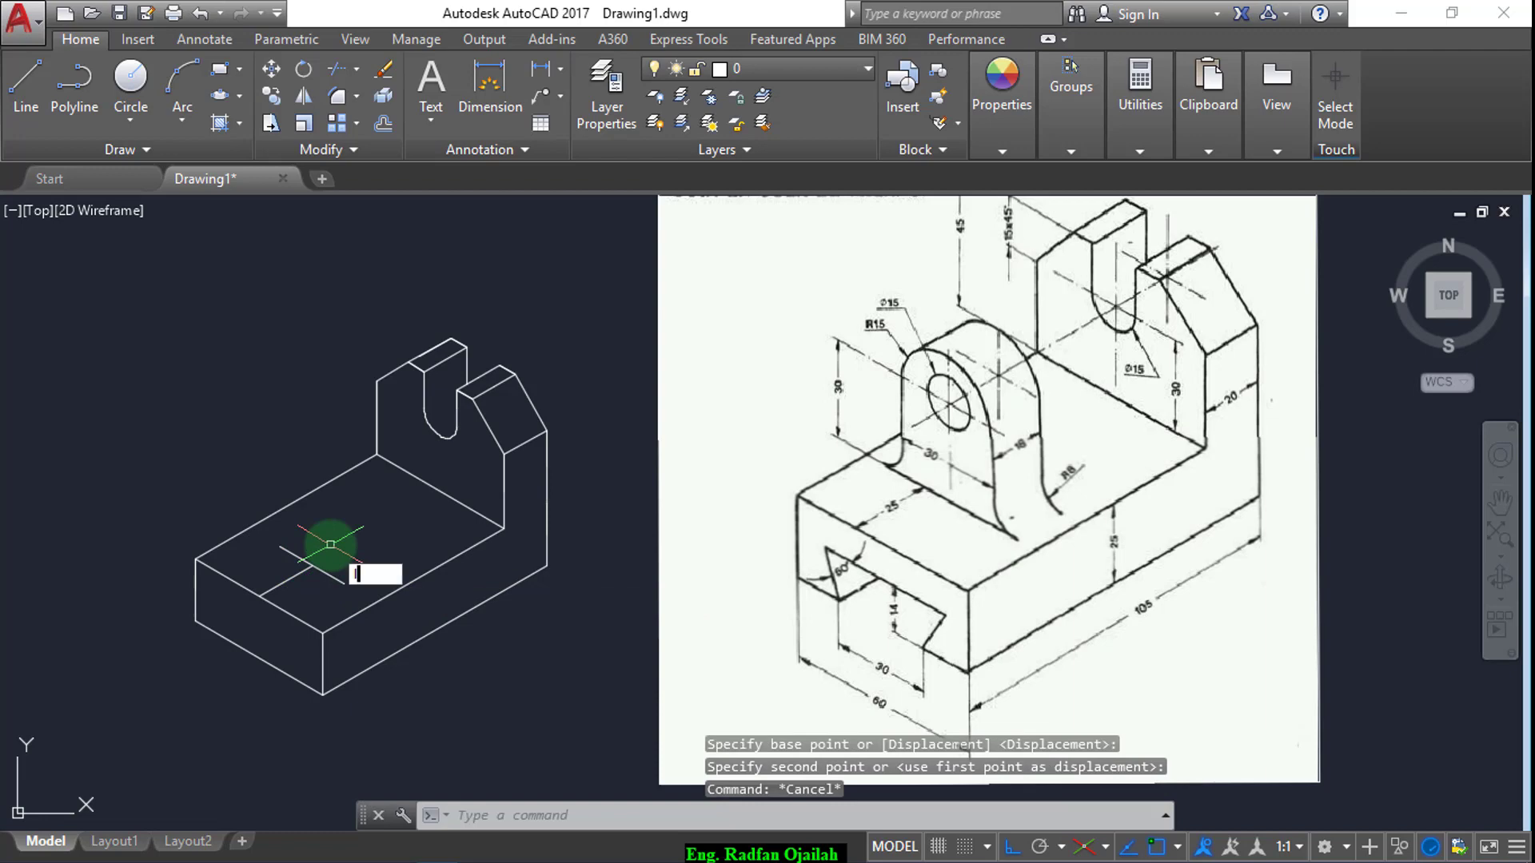
- Draw a 30 mm vertical line upward from the midpoint of the 30 mm line, using the right isoplane
text(l)
key(Return)
click(313, 566)
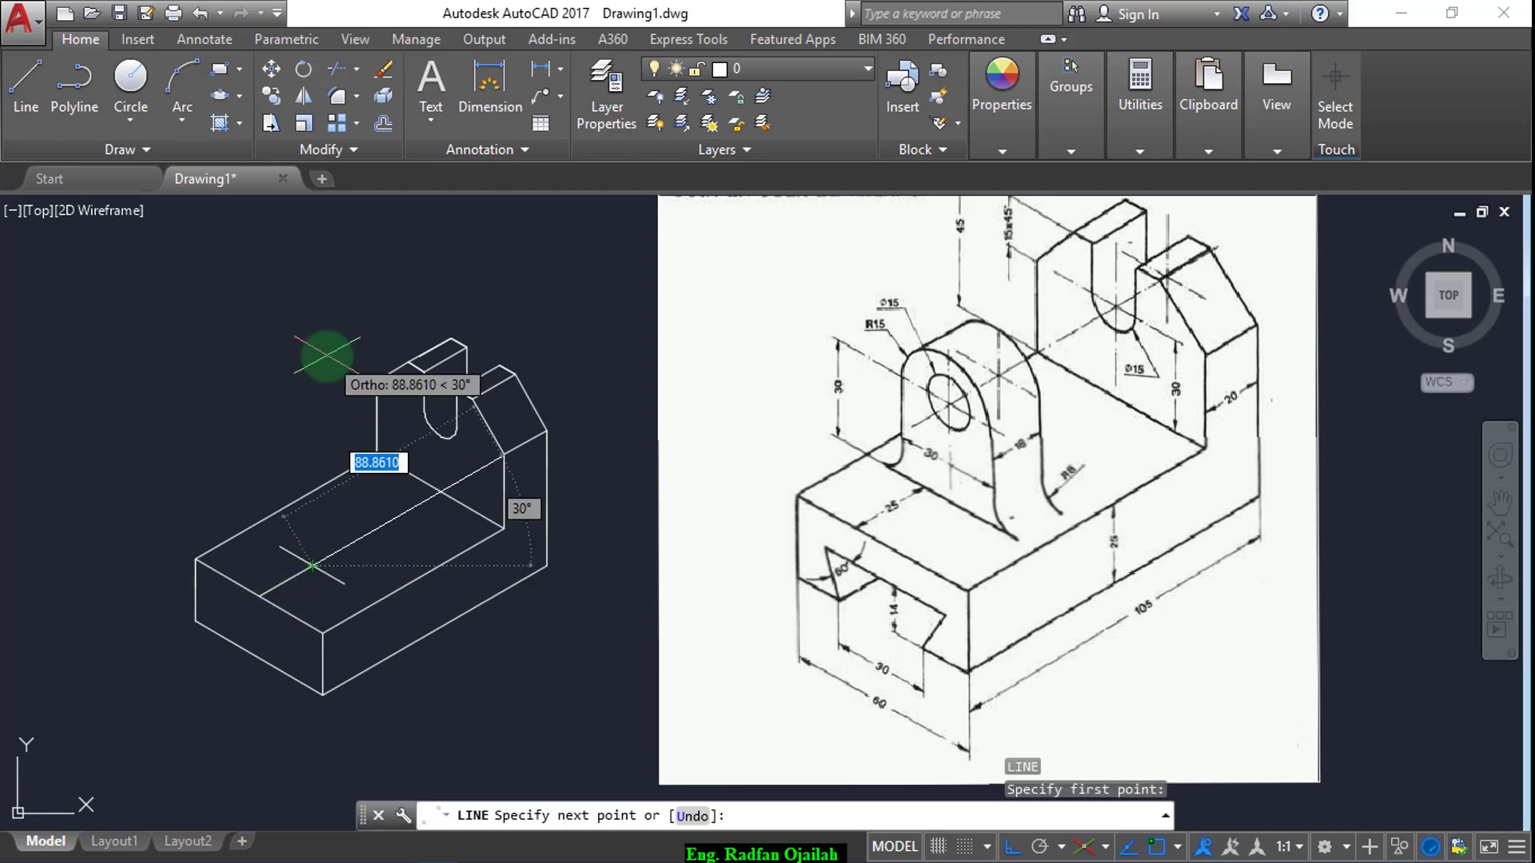
key(F5)
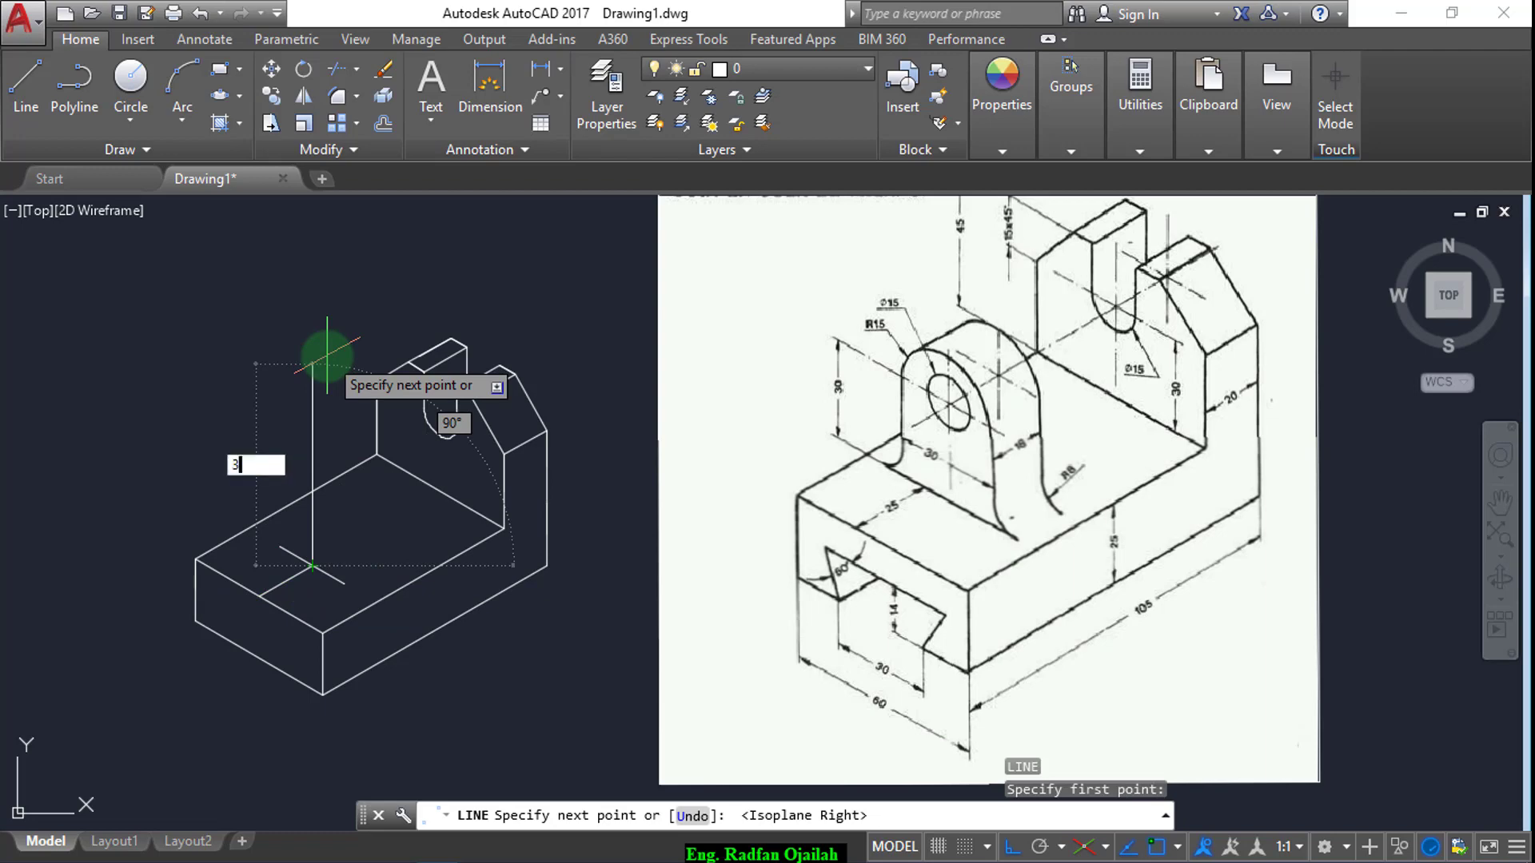
text(30)
key(Return)
key(Return)
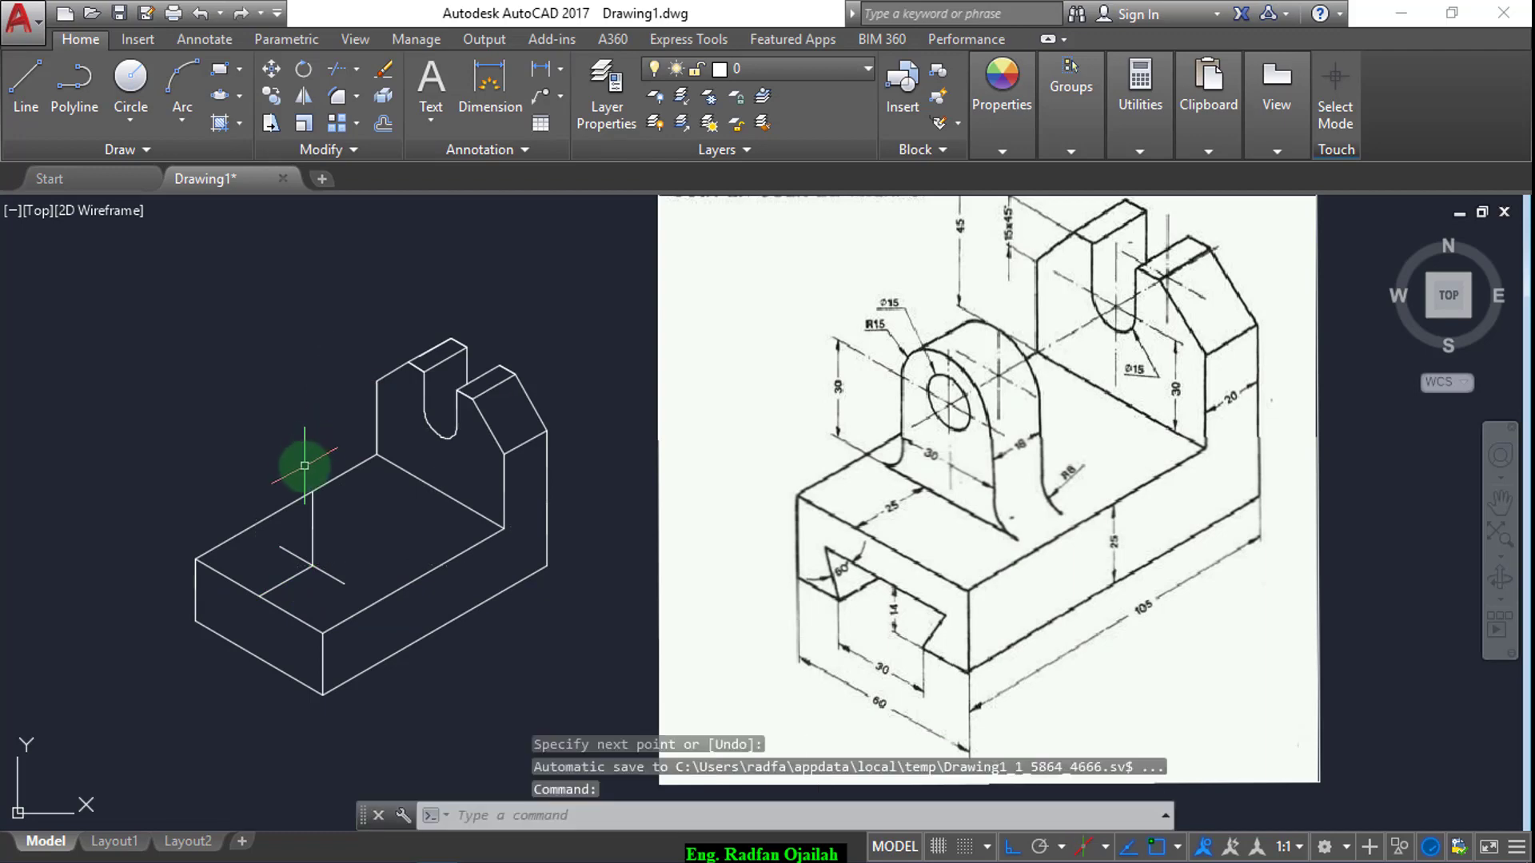
- Draw an isocircle of radius 15 in the left isoplane, centred on the upper end of the vertical line
scroll(307, 463, up, 5)
scroll(286, 554, down, 2)
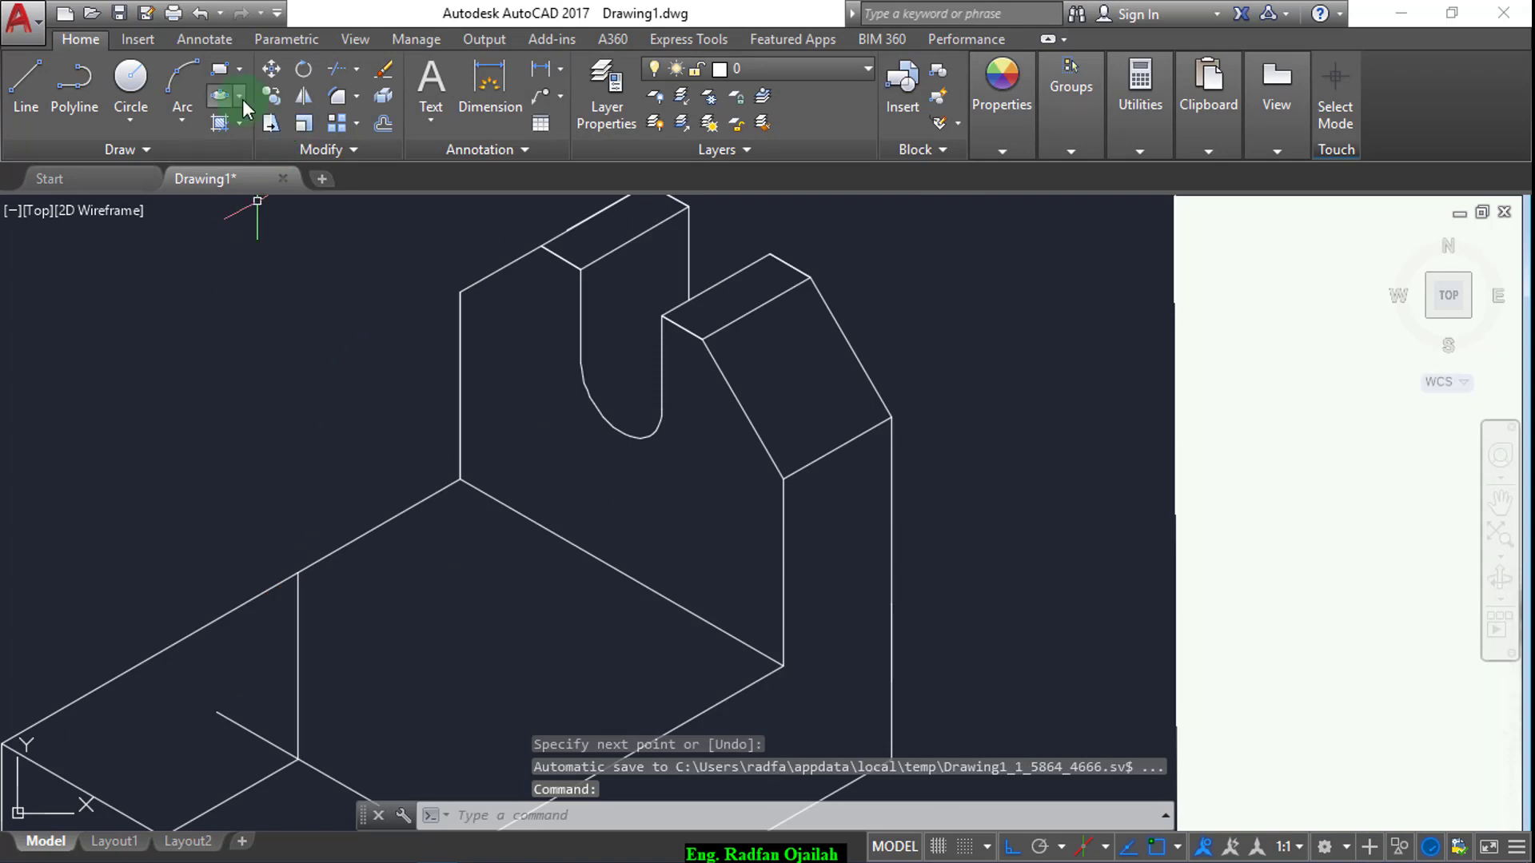
click(215, 96)
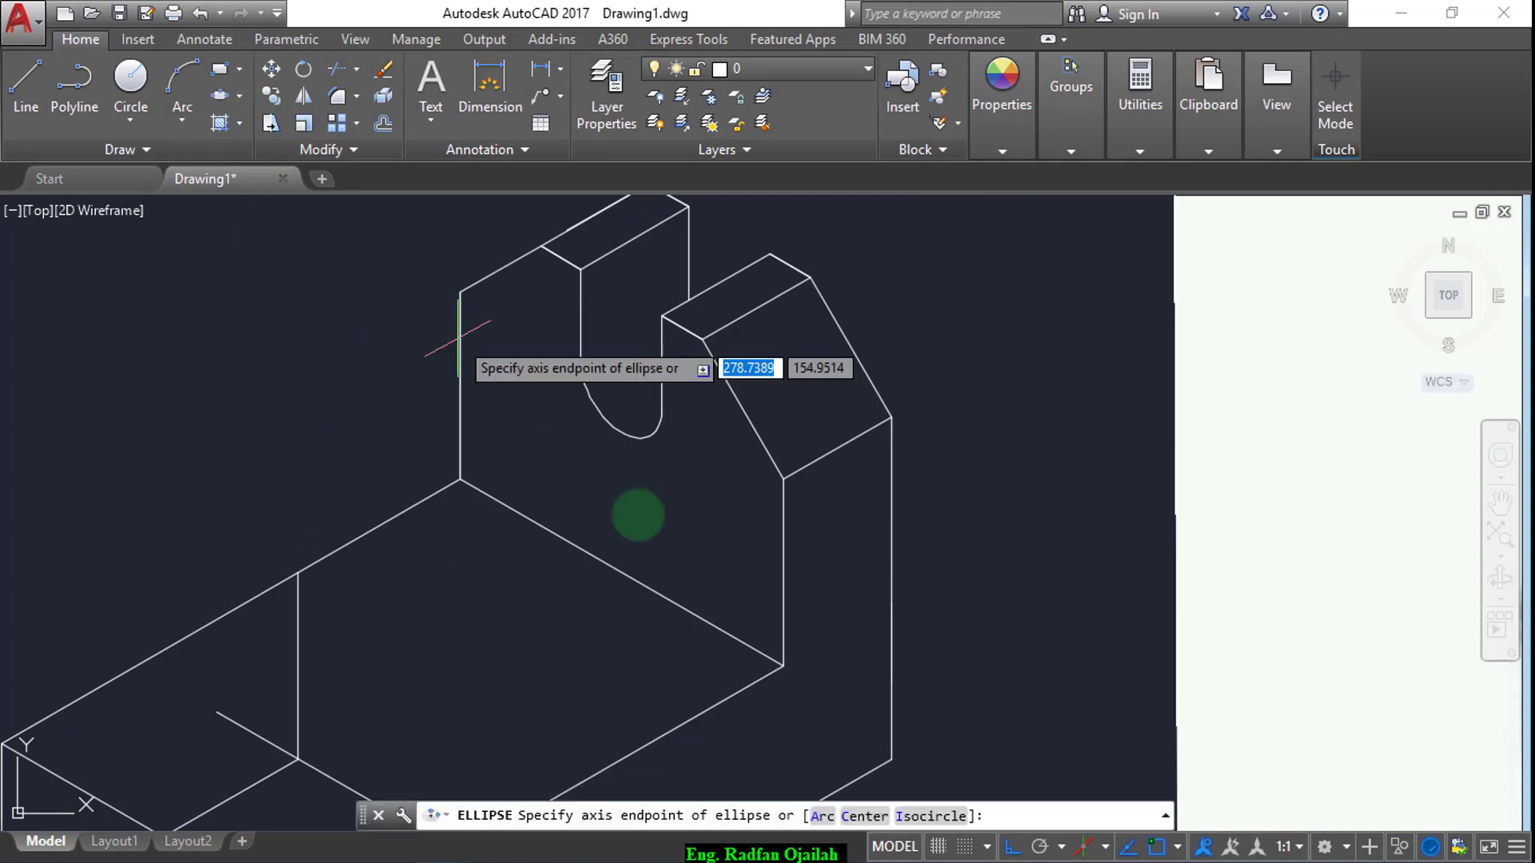
click(939, 823)
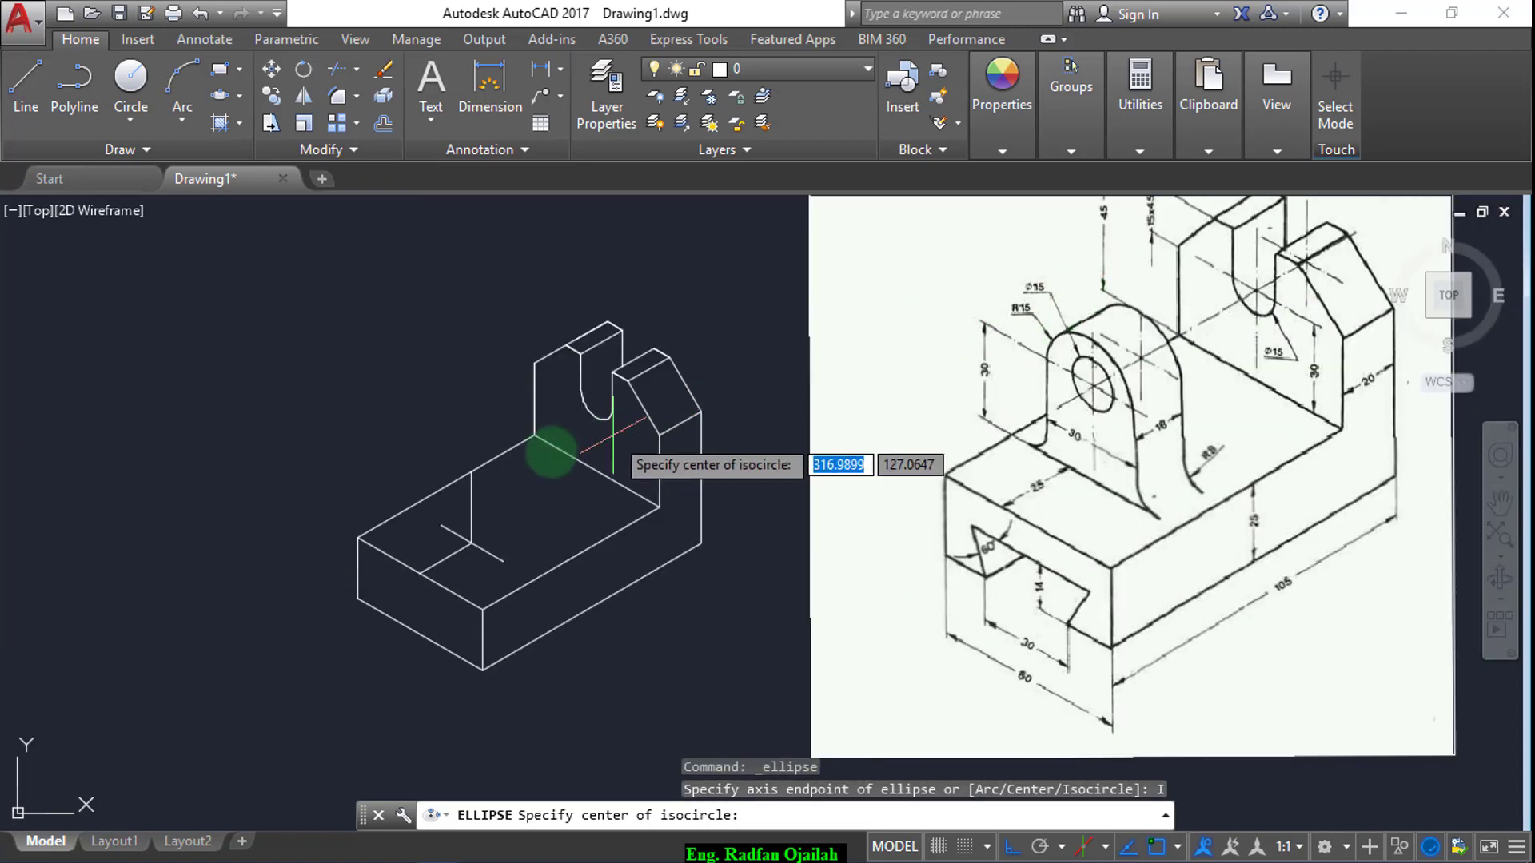
scroll(550, 453, up, 2)
click(462, 474)
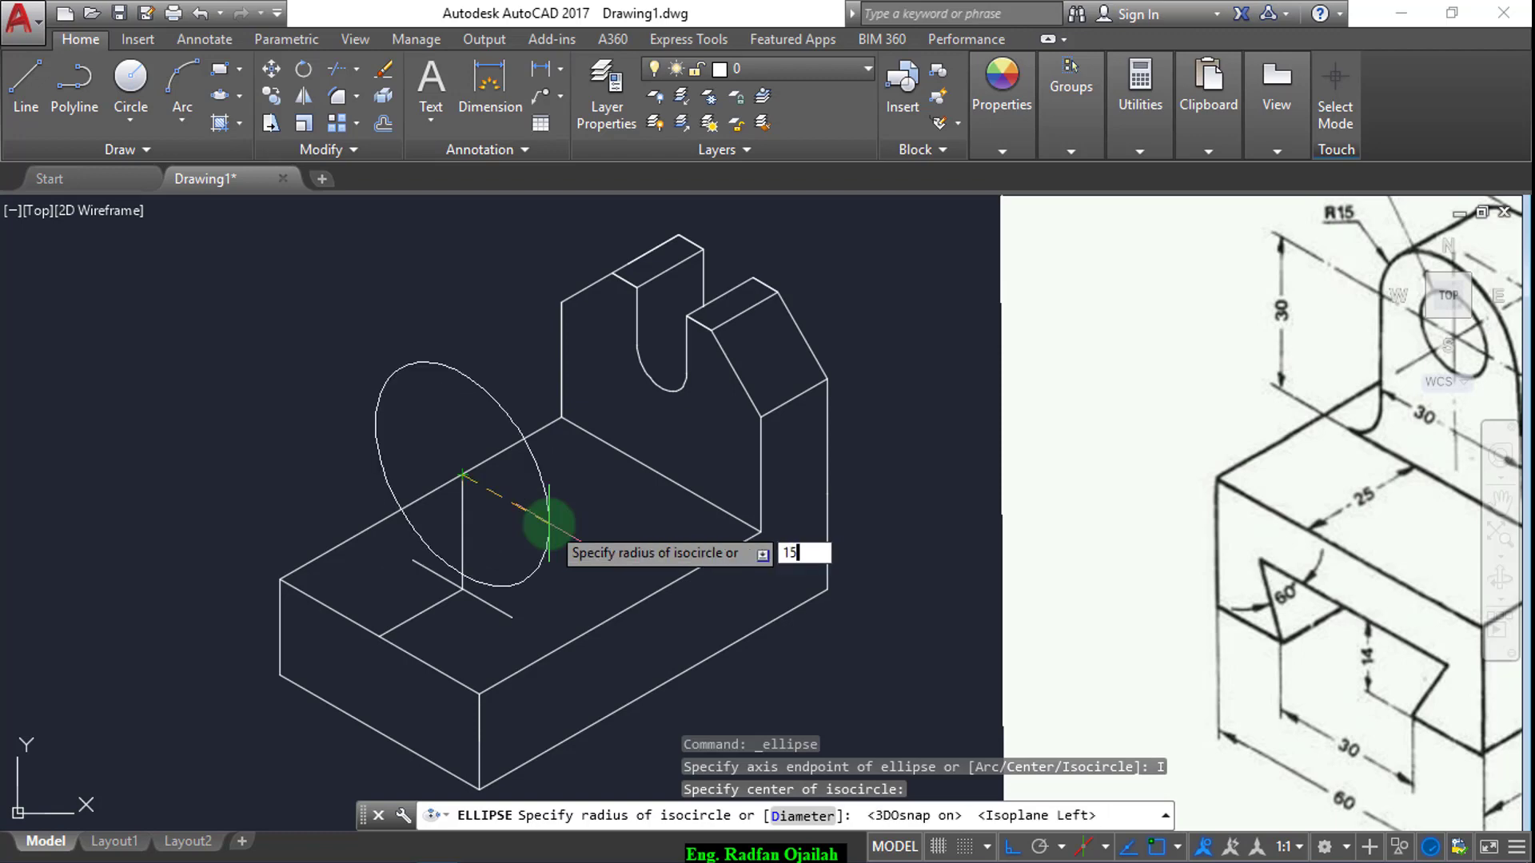
text(15)
key(Return)
- Draw a concentric isocircle of radius 7.5 for the lug's hole
key(Return)
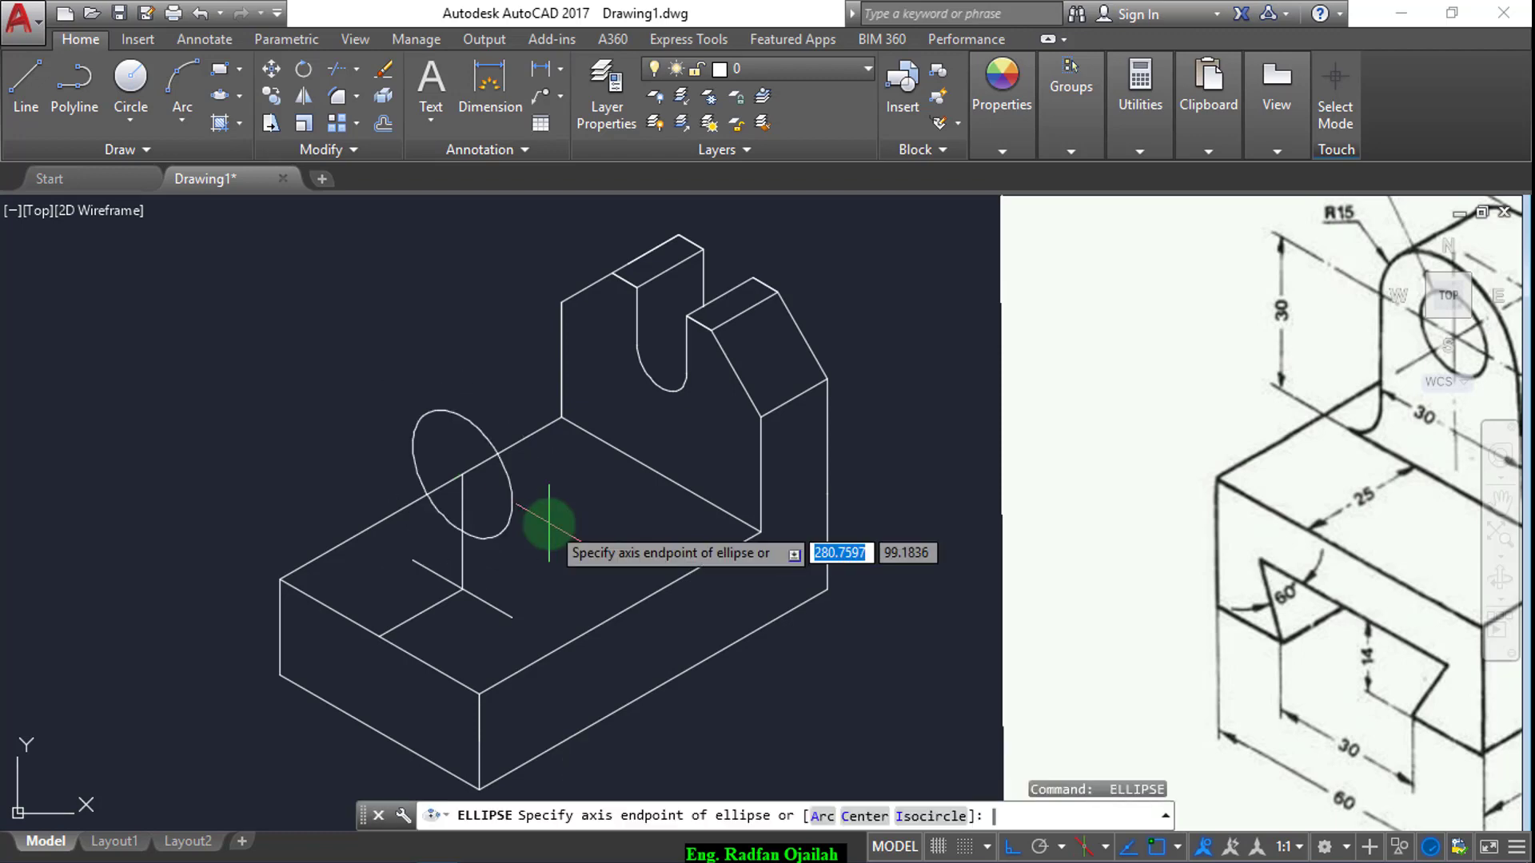
click(933, 816)
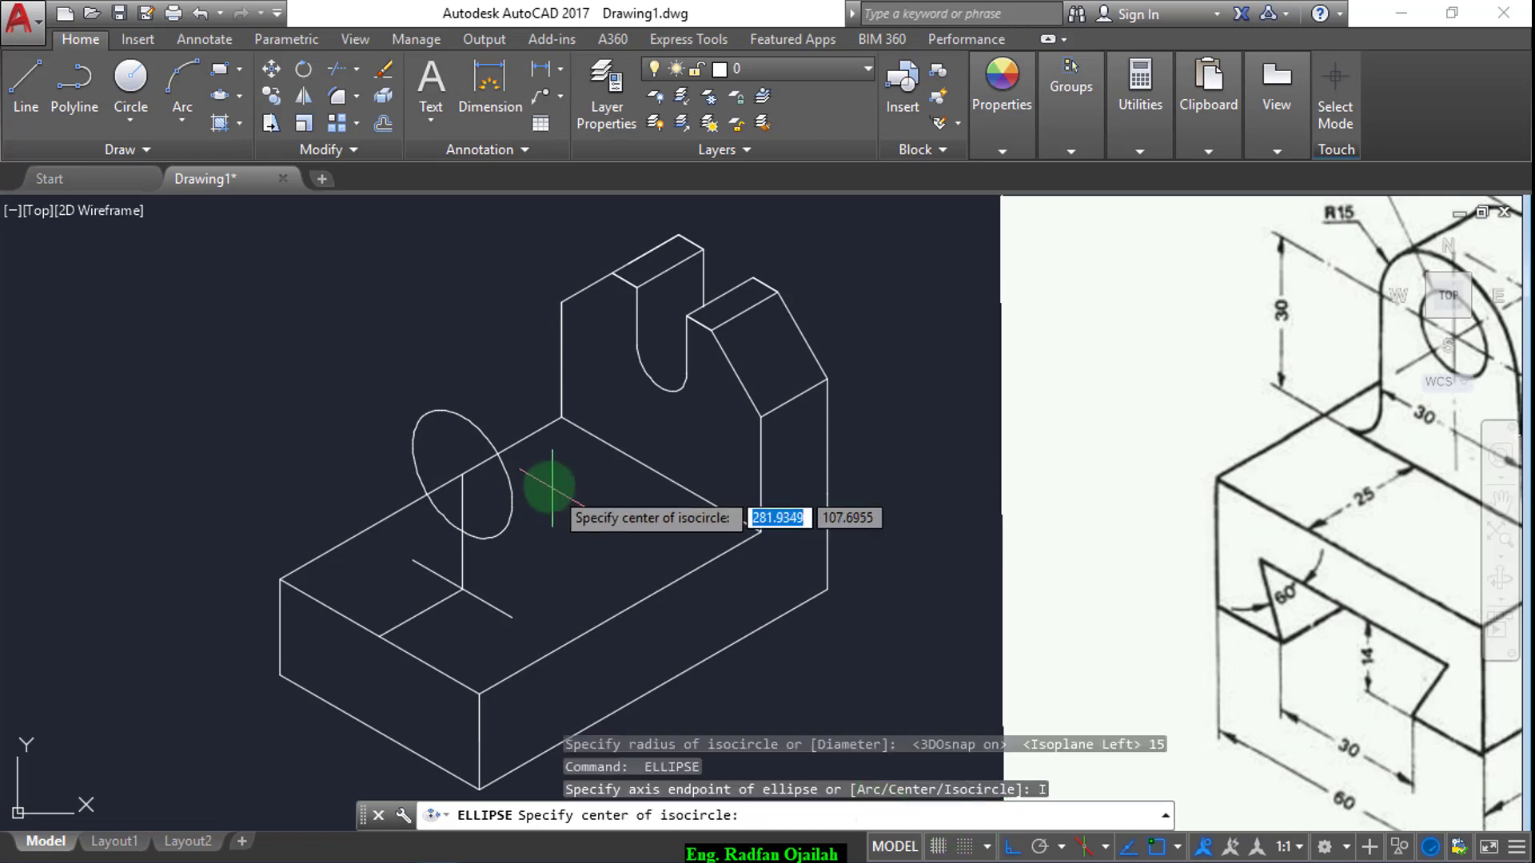
click(462, 474)
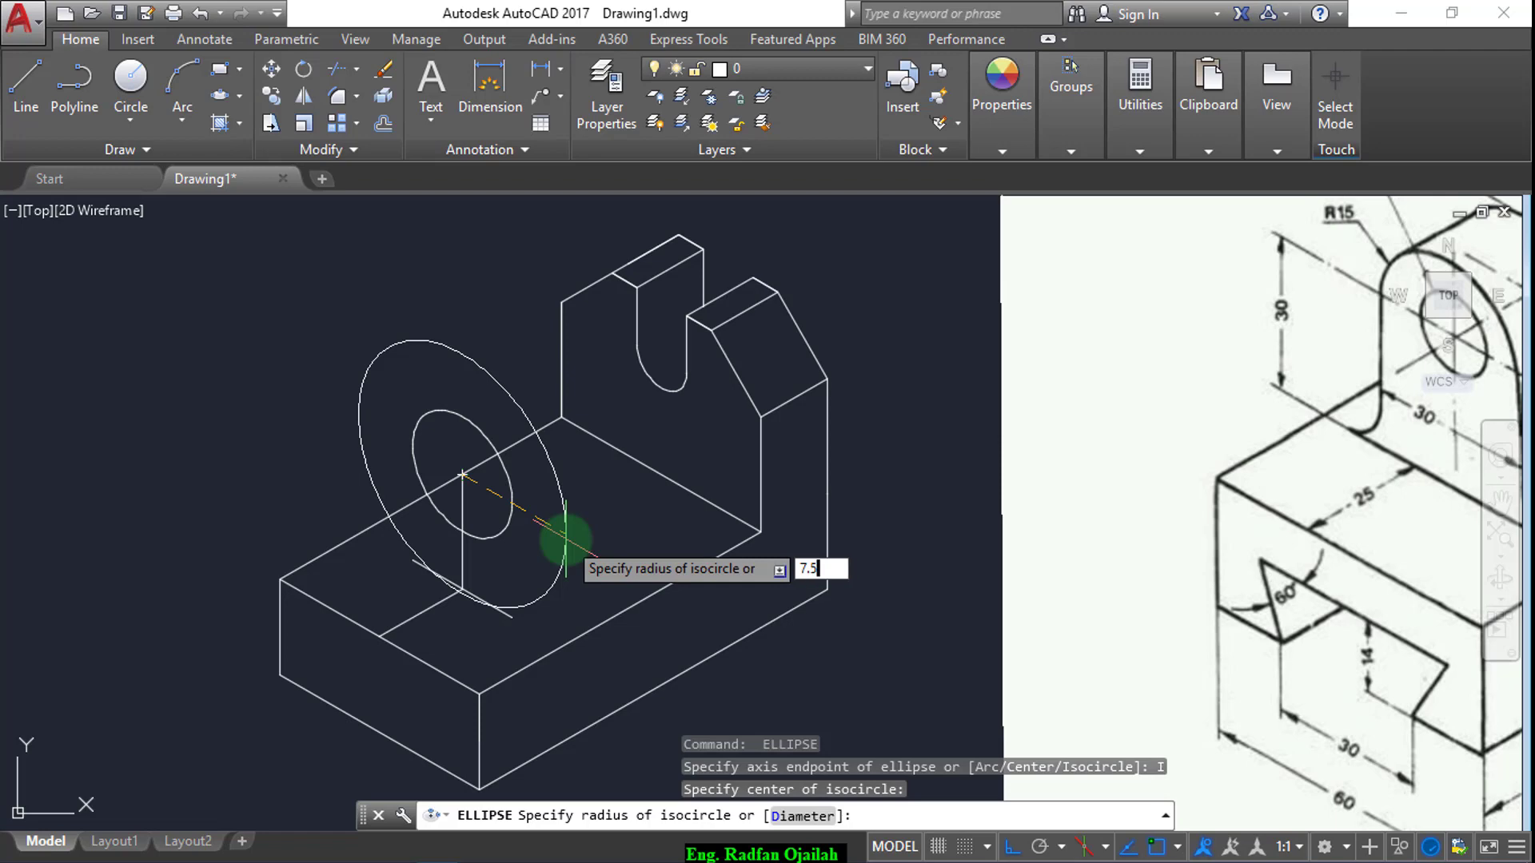
key(Return)
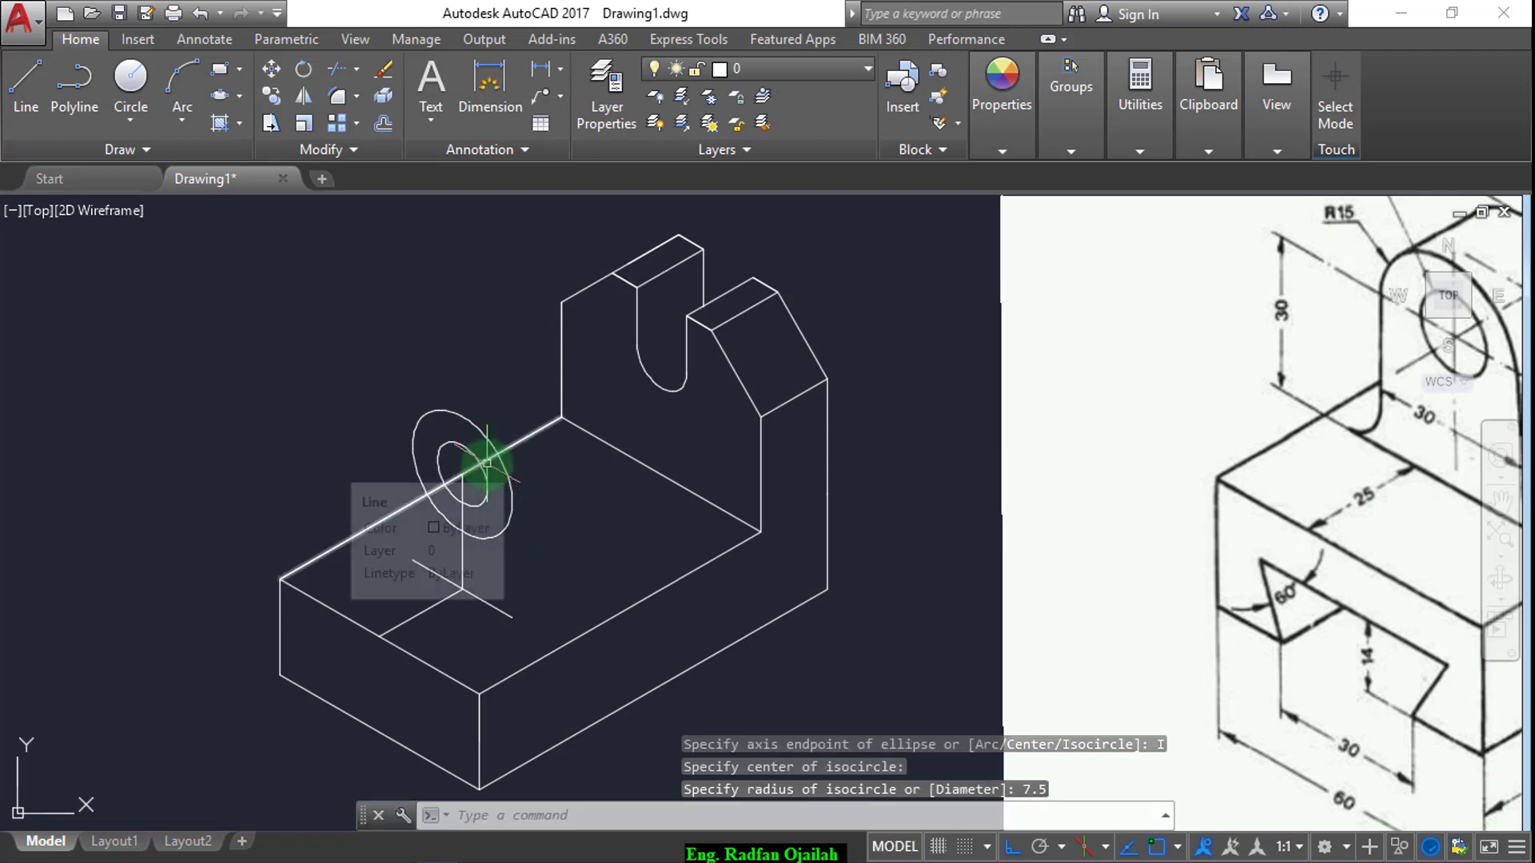
- Copy the 30 mm base line from its midpoint to the centre of the isocircles
text(co)
key(Return)
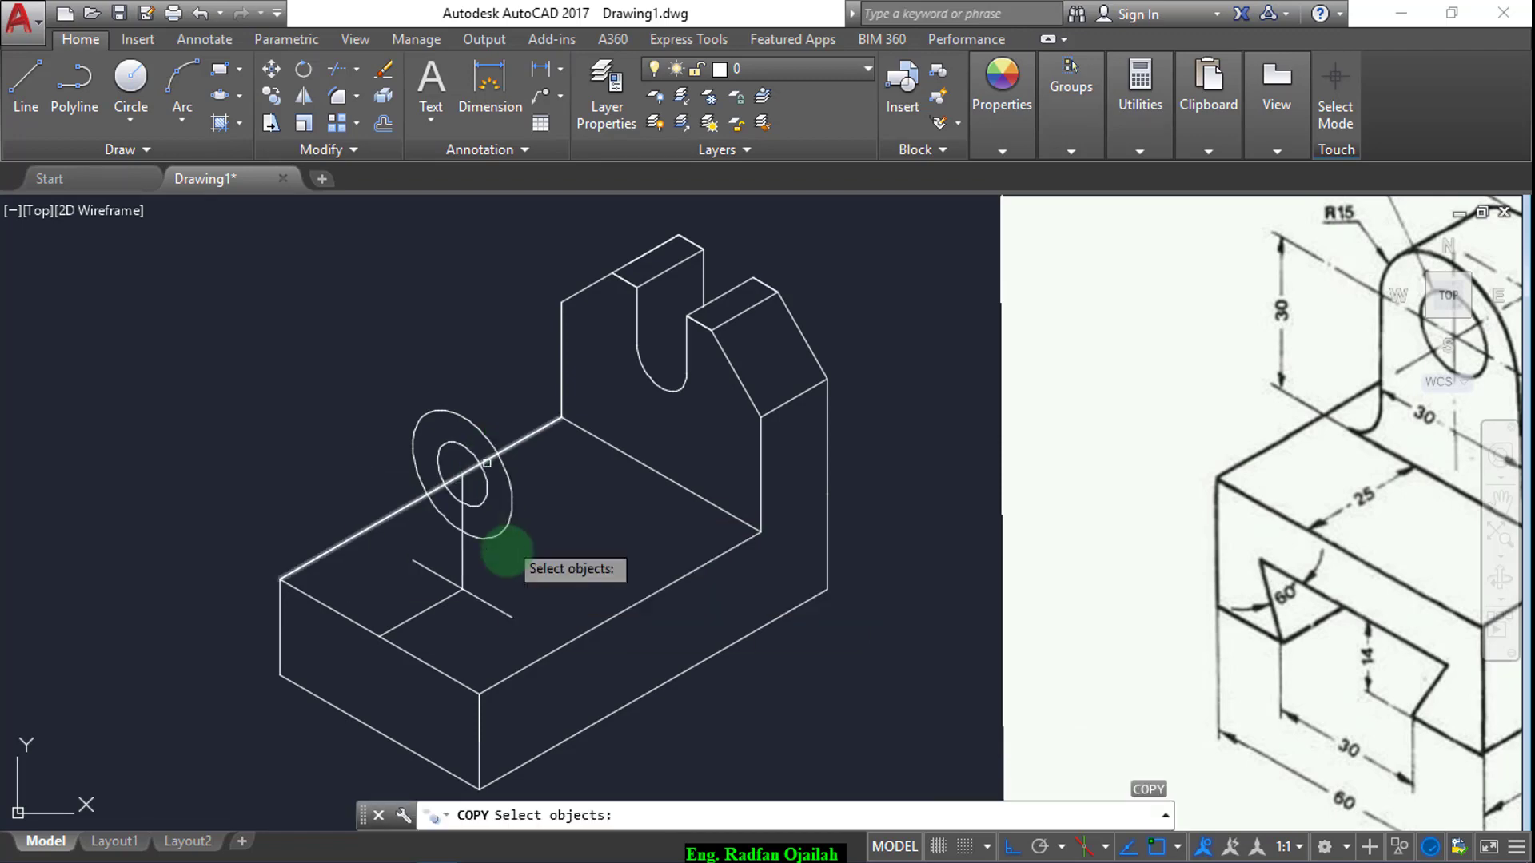
click(495, 610)
key(Return)
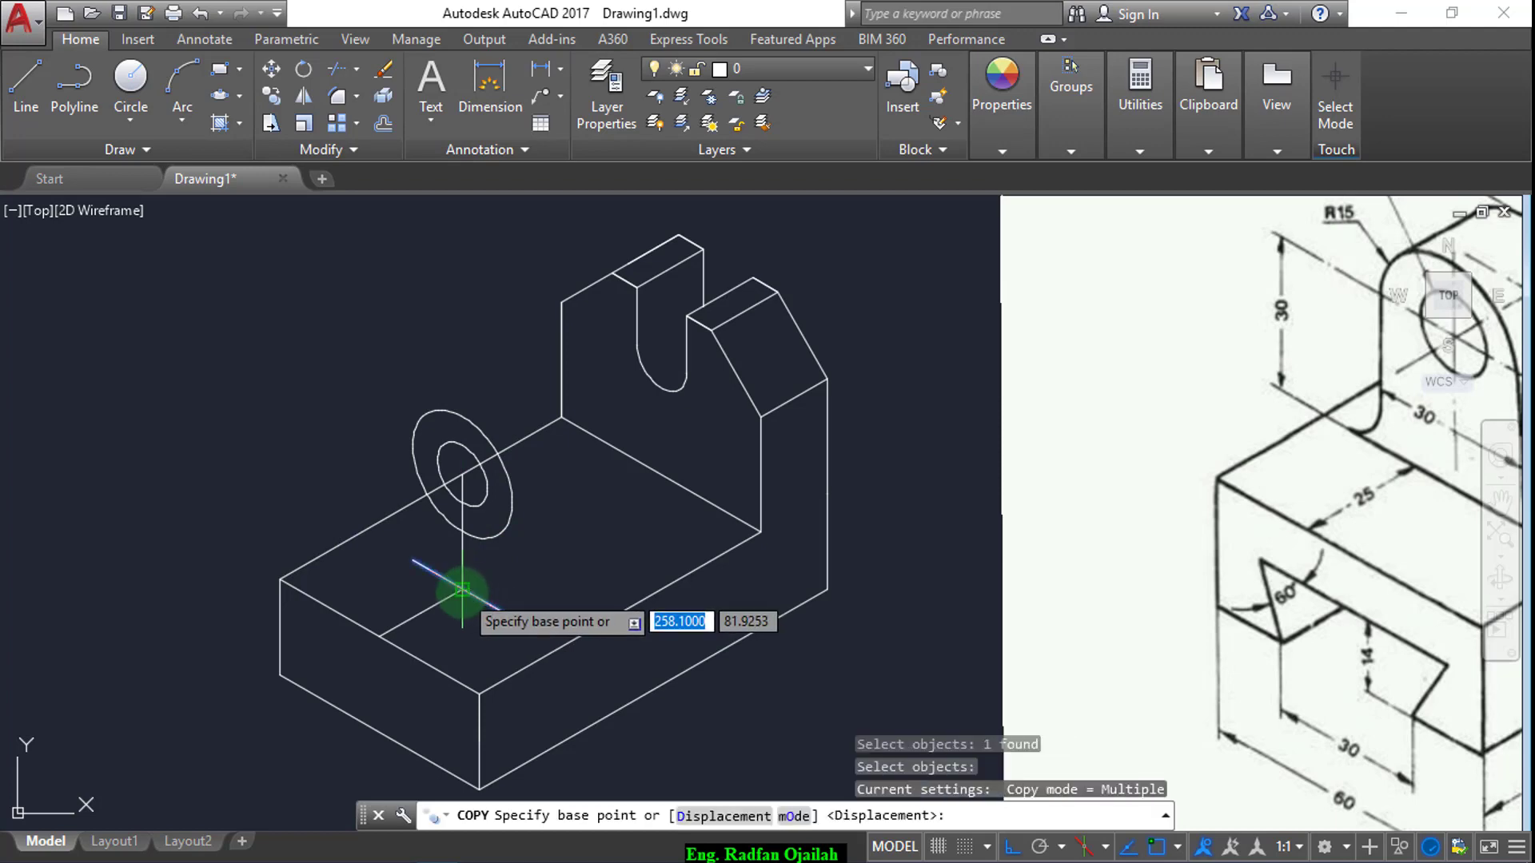
click(462, 590)
key(Return)
key(Escape)
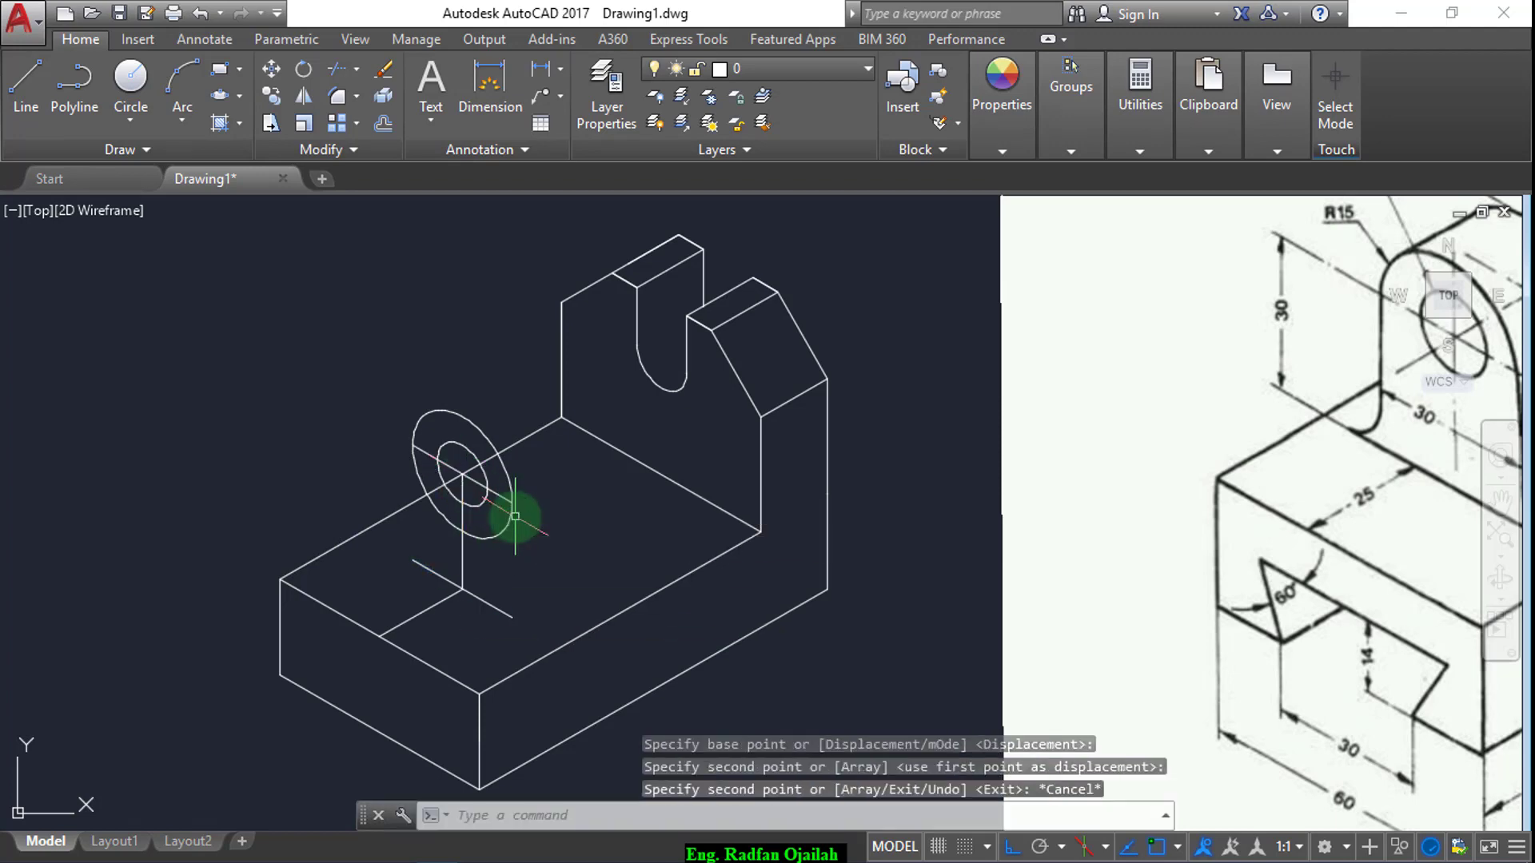
key(Return)
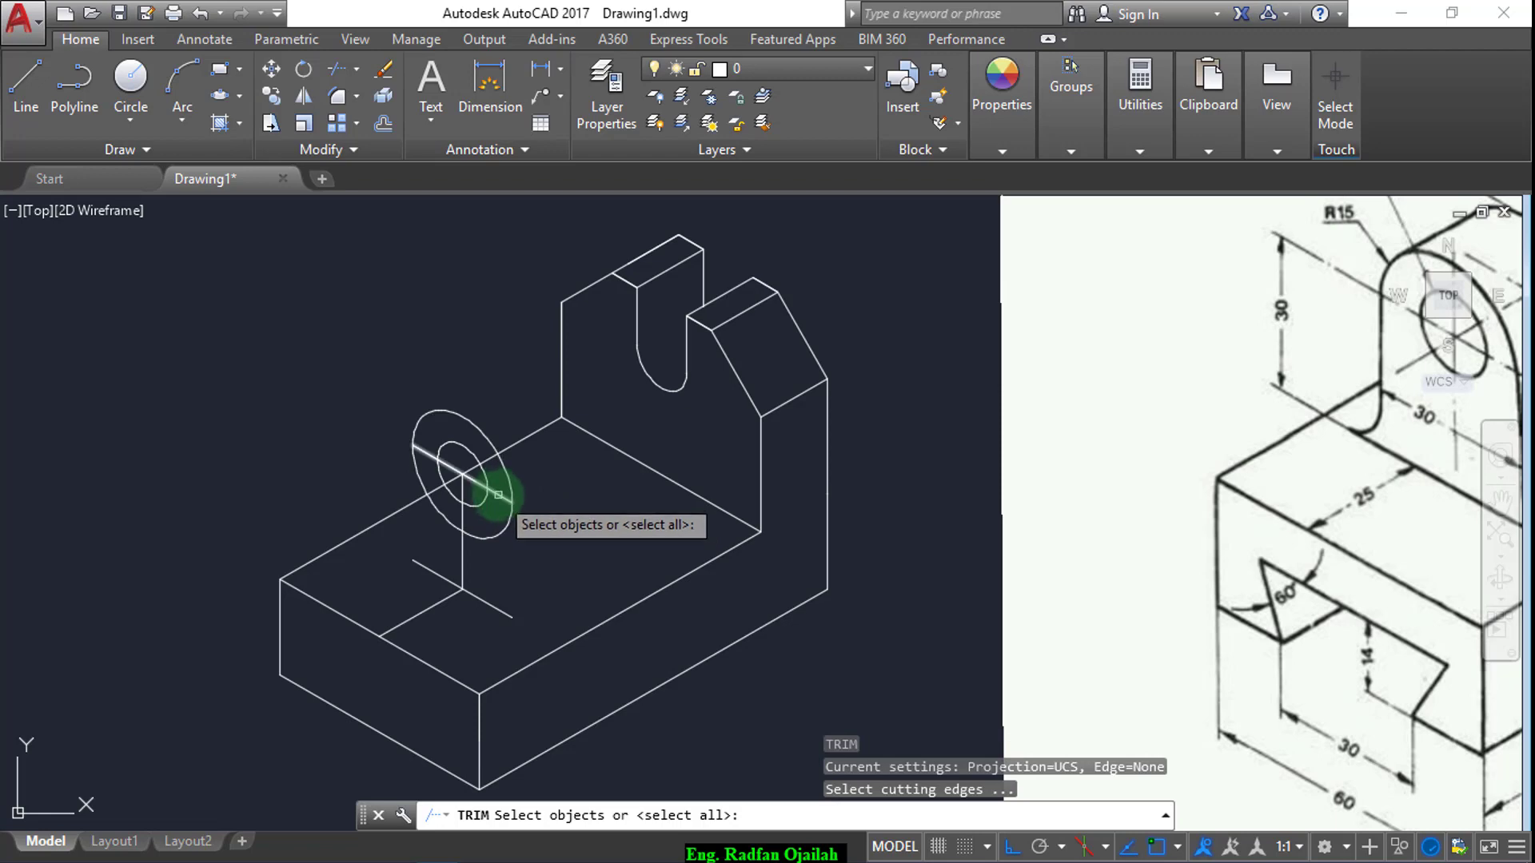
click(502, 509)
key(Return)
click(503, 448)
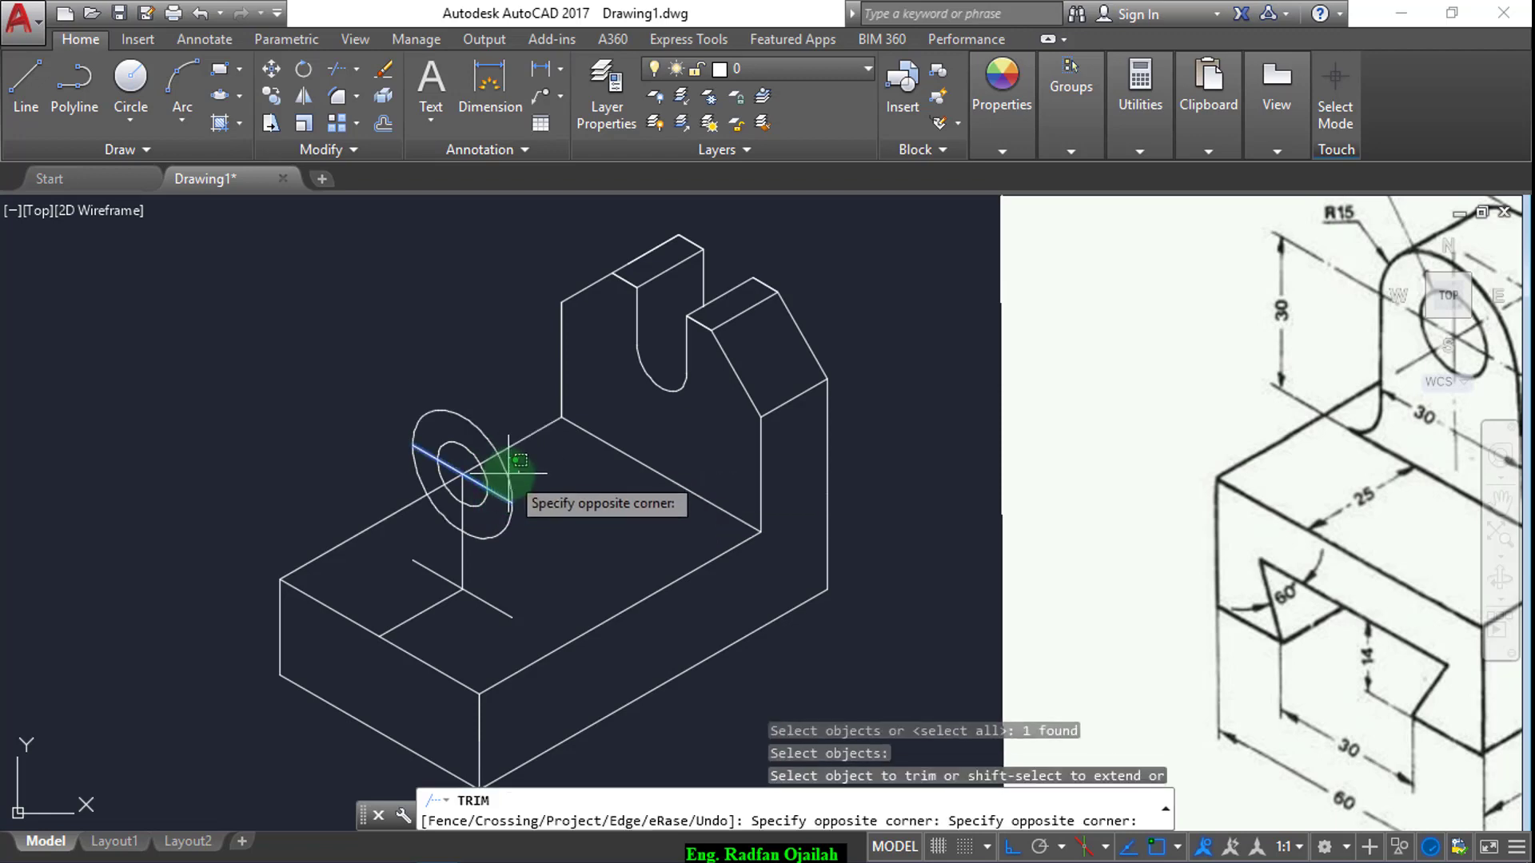
key(Escape)
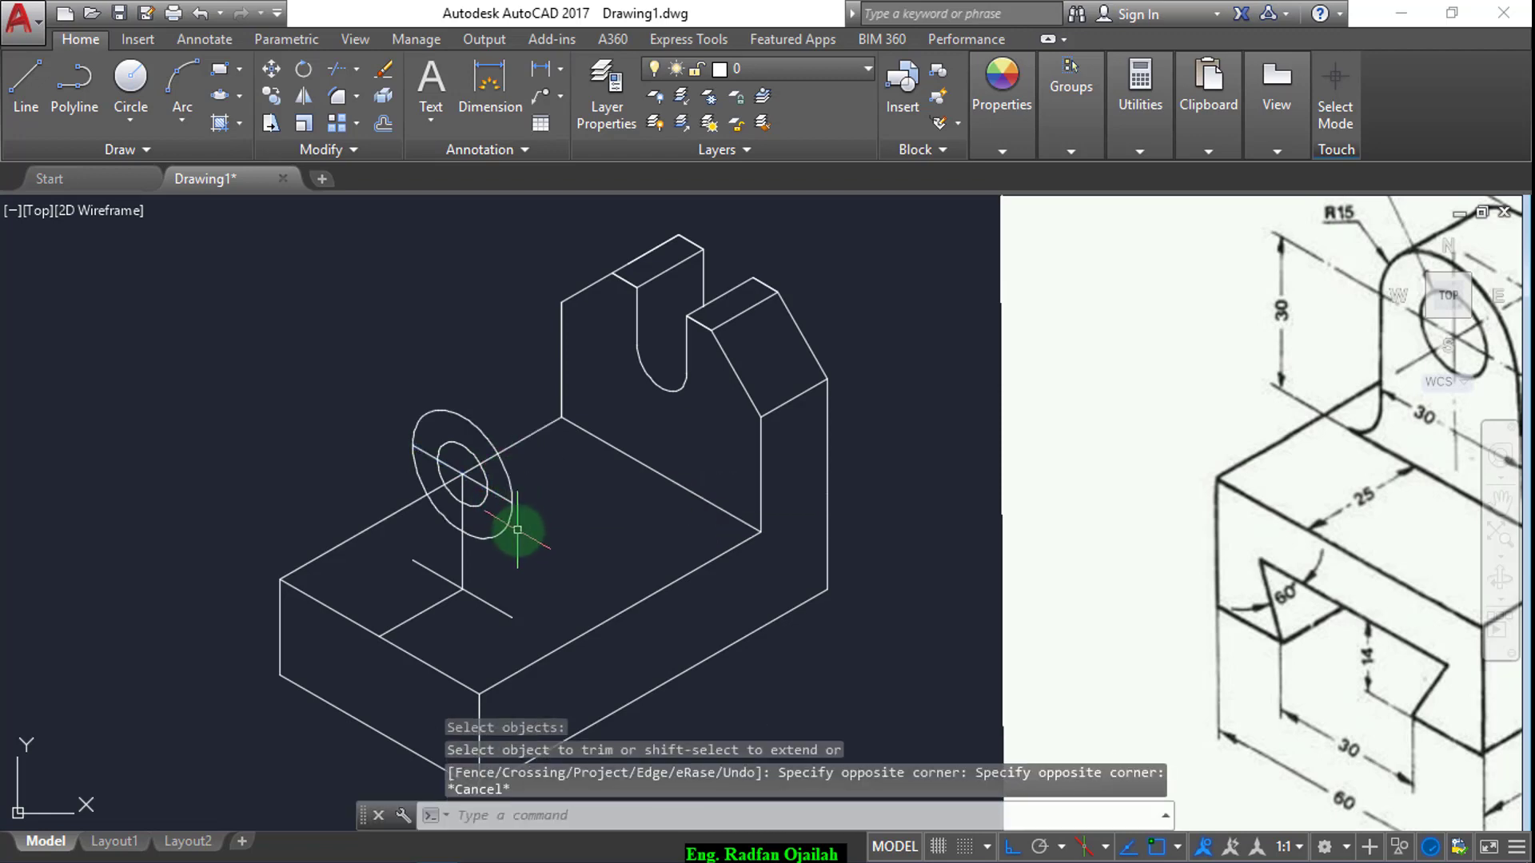
text(tr)
key(Return)
key(Return)
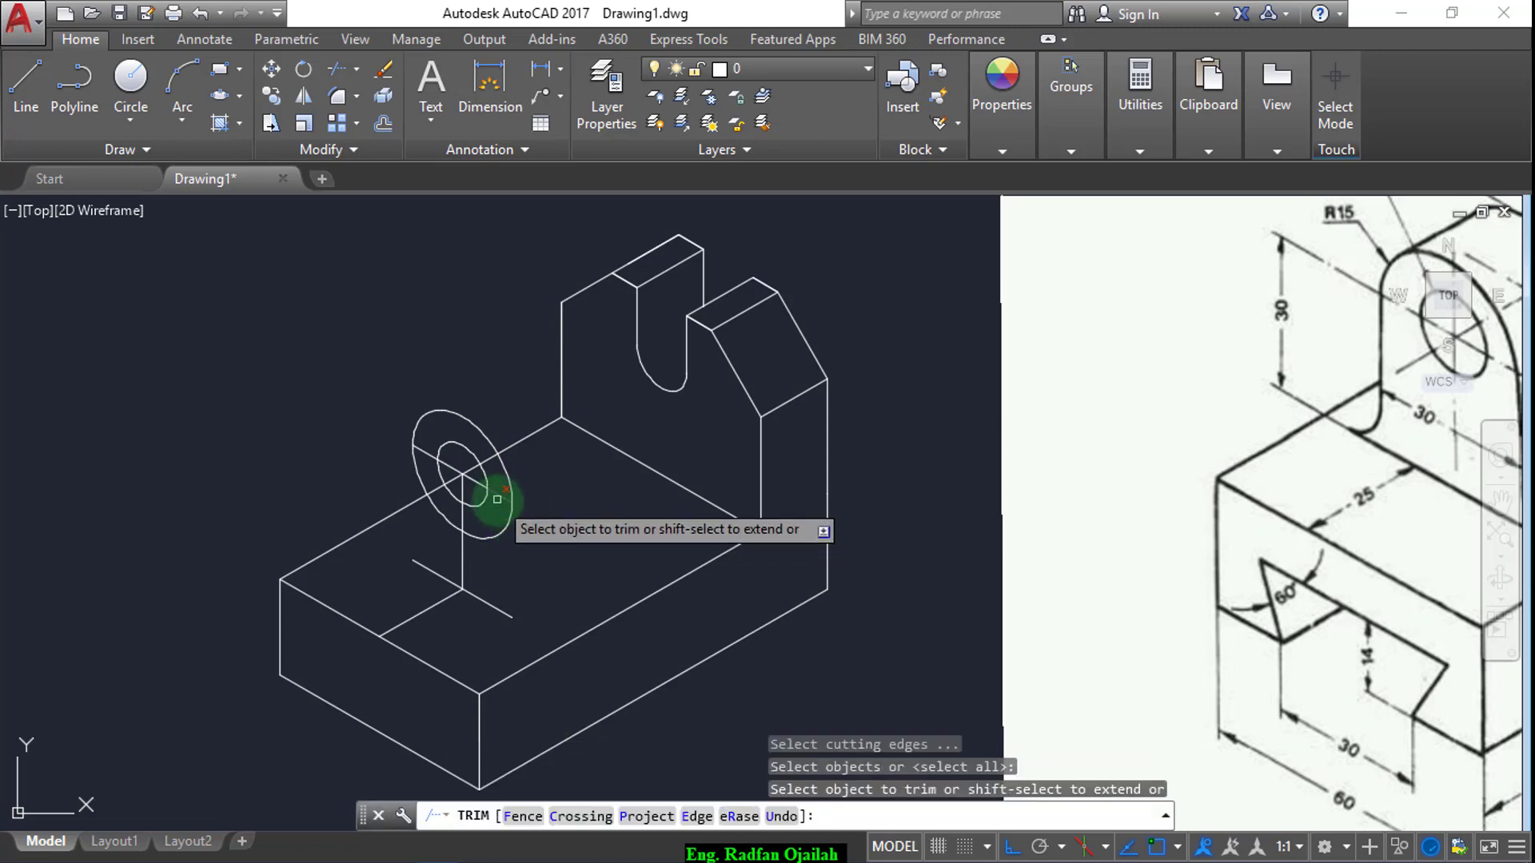
key(Escape)
- Trim the lower half of the radius 15 isocircle, using the copied diameter line as the cutting edge
key(Return)
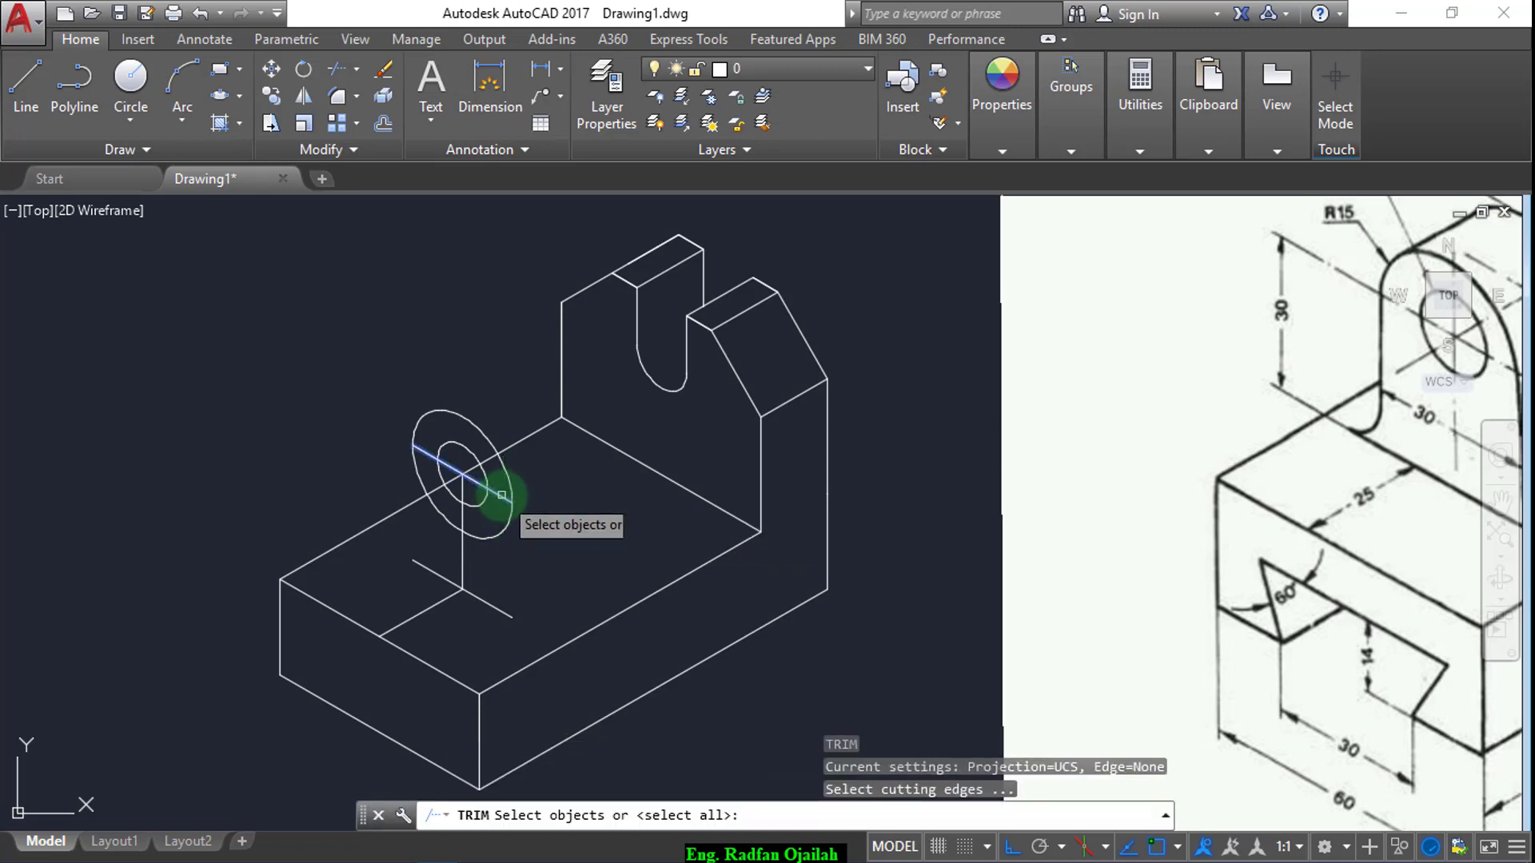
key(Return)
click(515, 518)
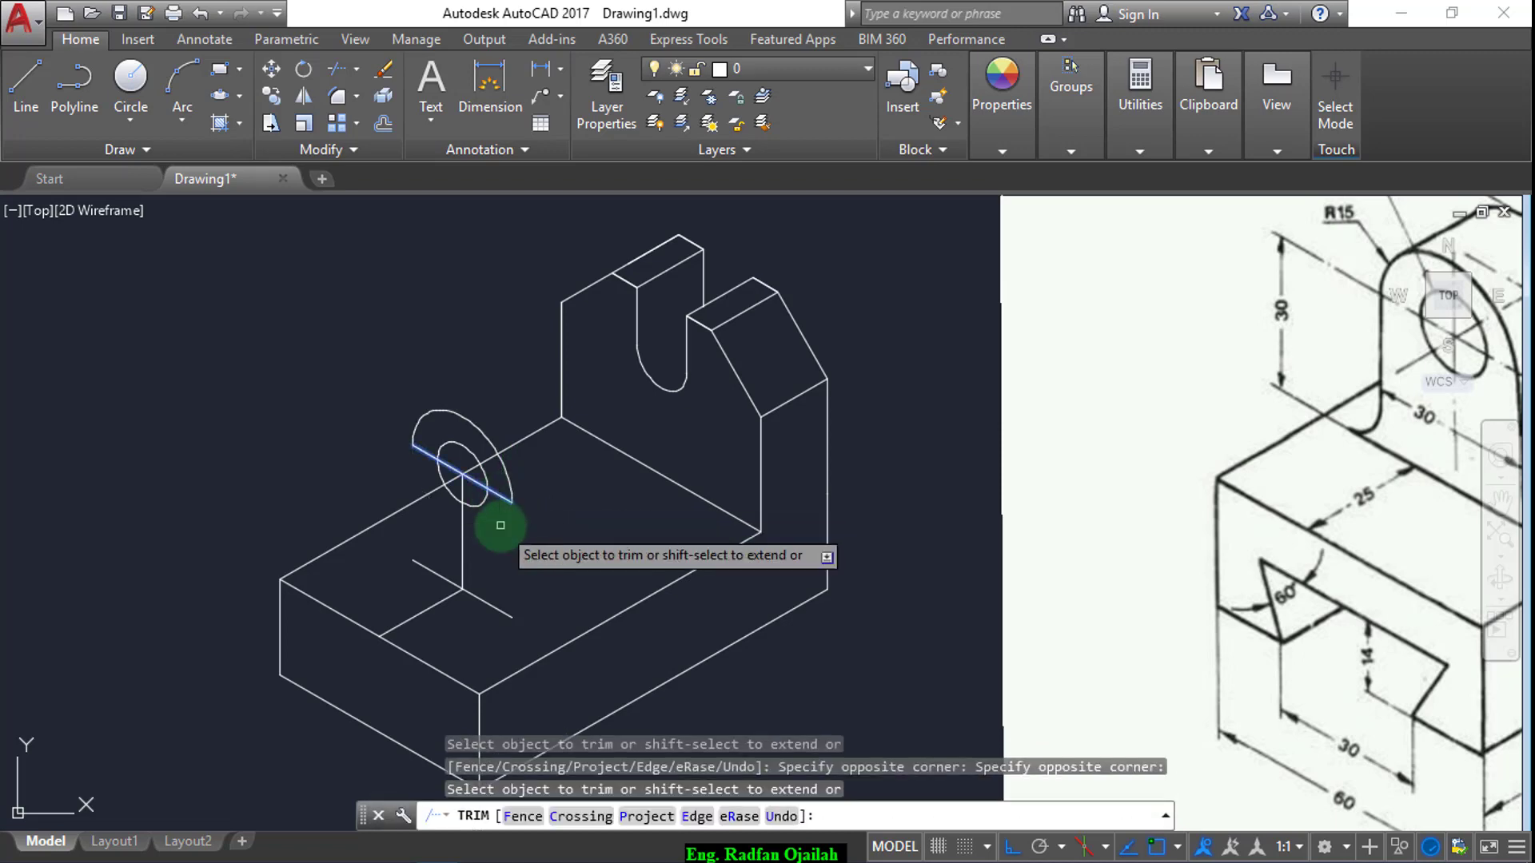
key(Escape)
scroll(512, 527, down, 5)
scroll(518, 529, up, 5)
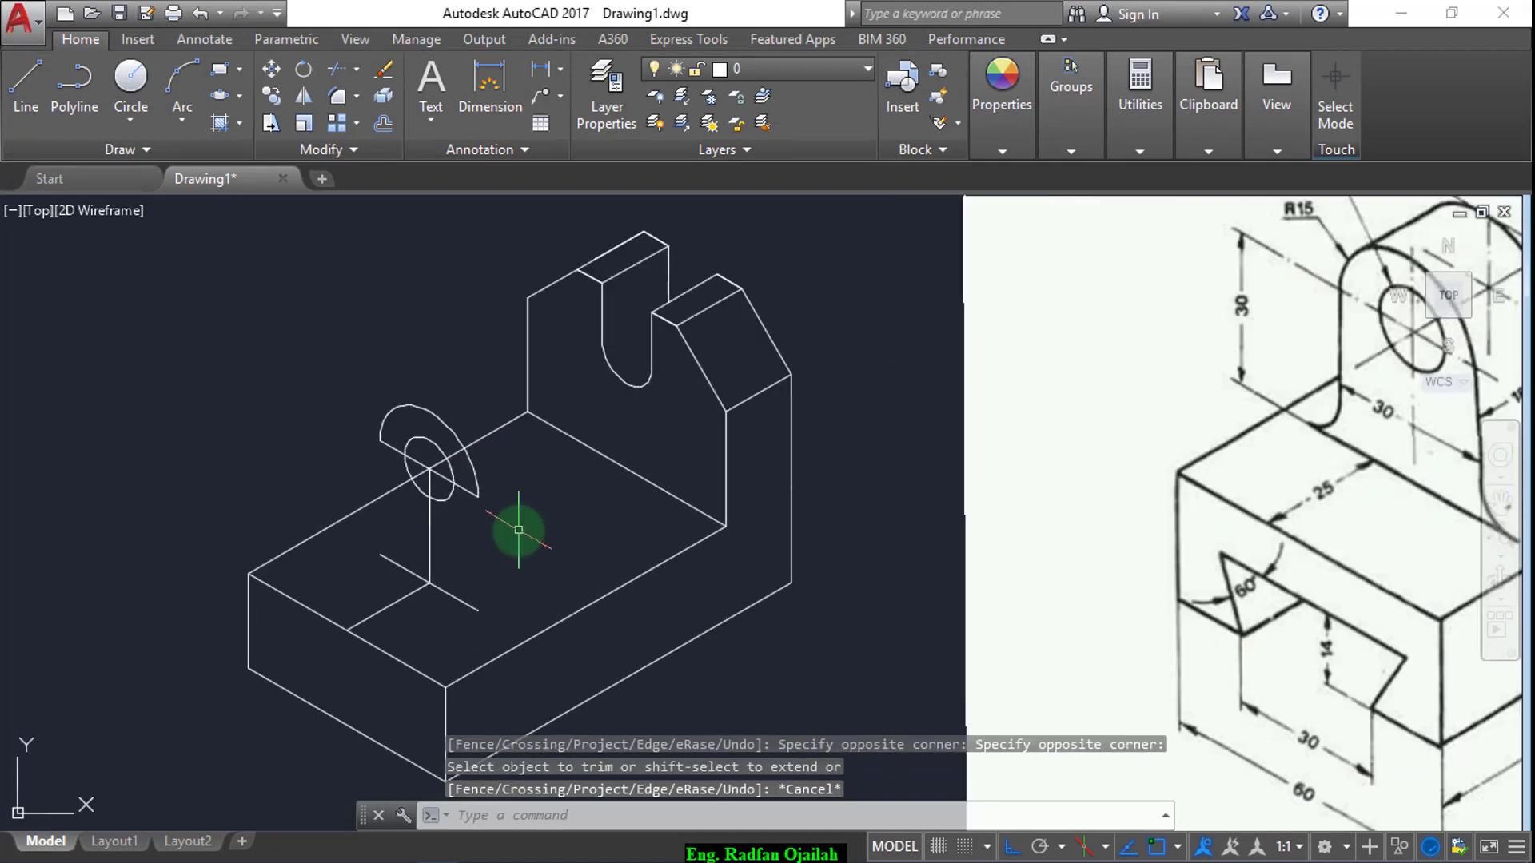
- Draw a vertical line from the right end of the lug's arc down to the right end of its base line
key(Return)
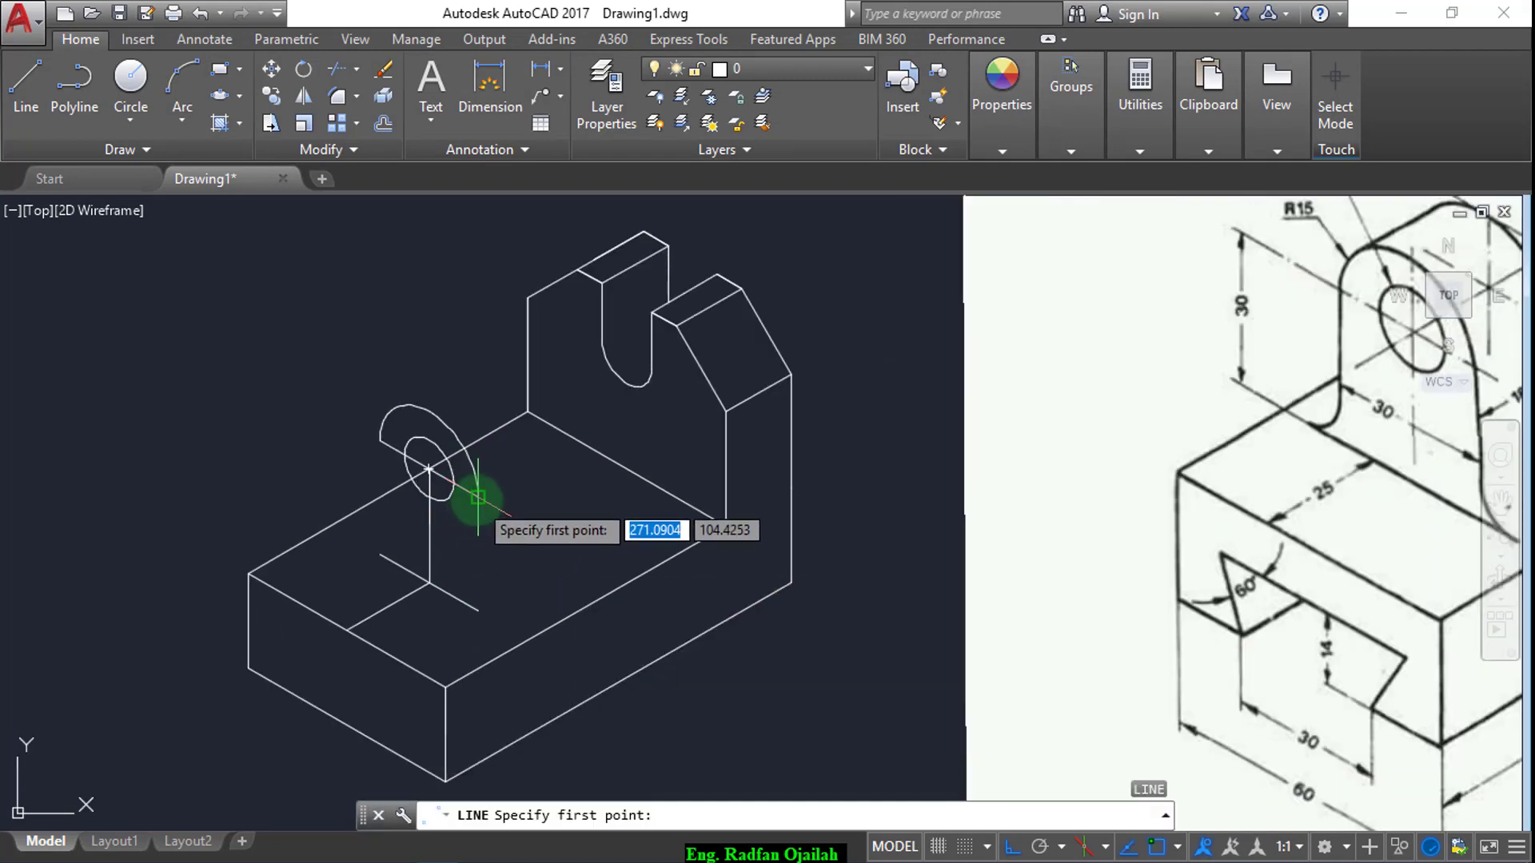
click(478, 497)
click(478, 611)
key(Return)
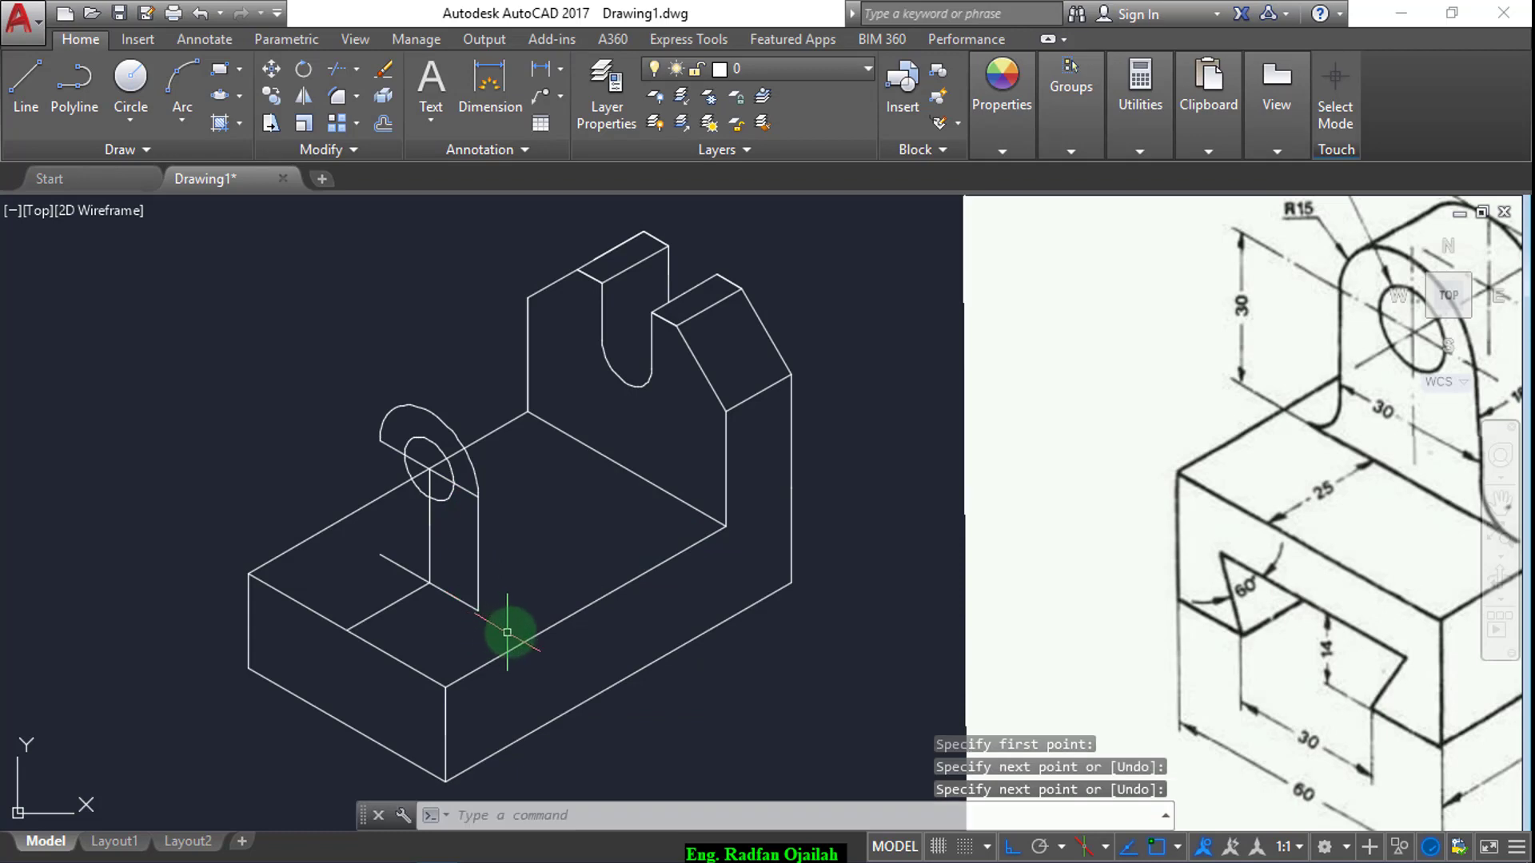
- Copy the lug's right vertical edge from its lower end to the left end of the base line
text(co)
key(Return)
click(478, 599)
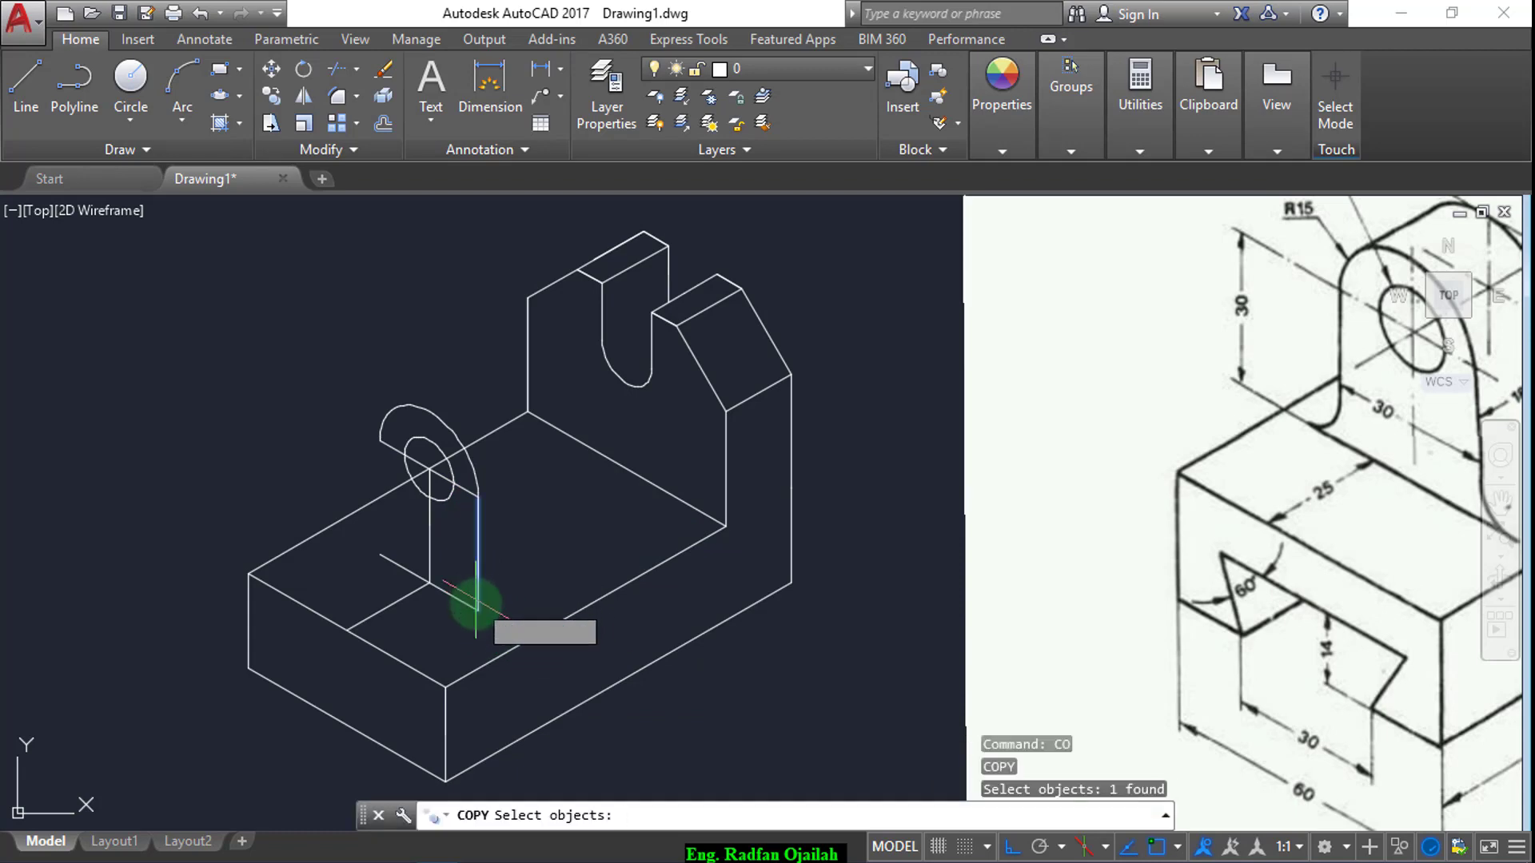
key(Return)
click(478, 612)
click(381, 554)
key(Escape)
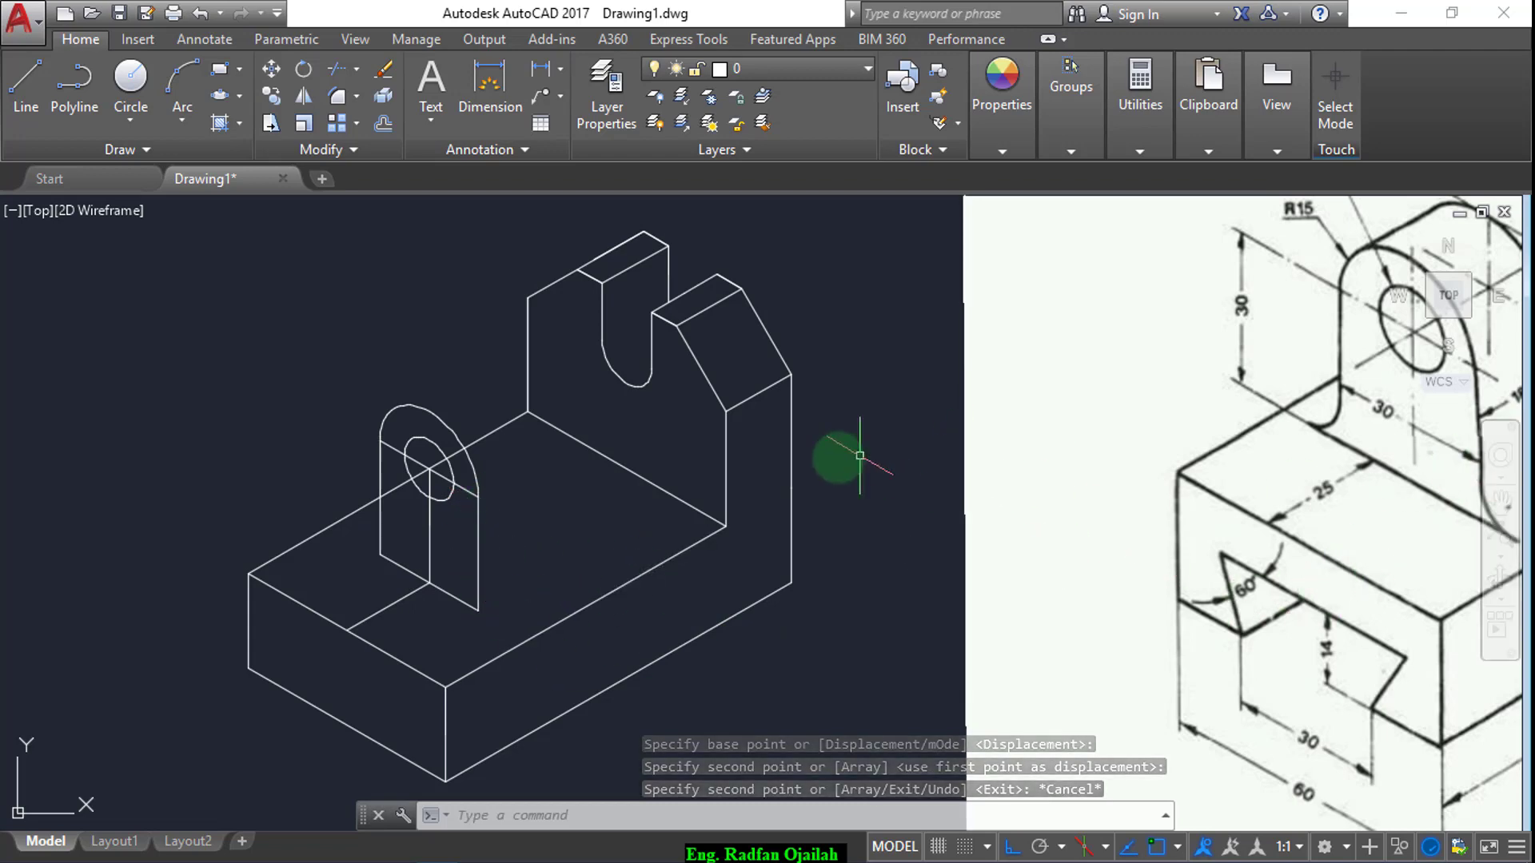
- Draw construction lines from the base line's right end, 8 mm up and 8 mm outward along the isometric axis, for the fillet centre
scroll(839, 458, down, 1)
scroll(1287, 510, up, 3)
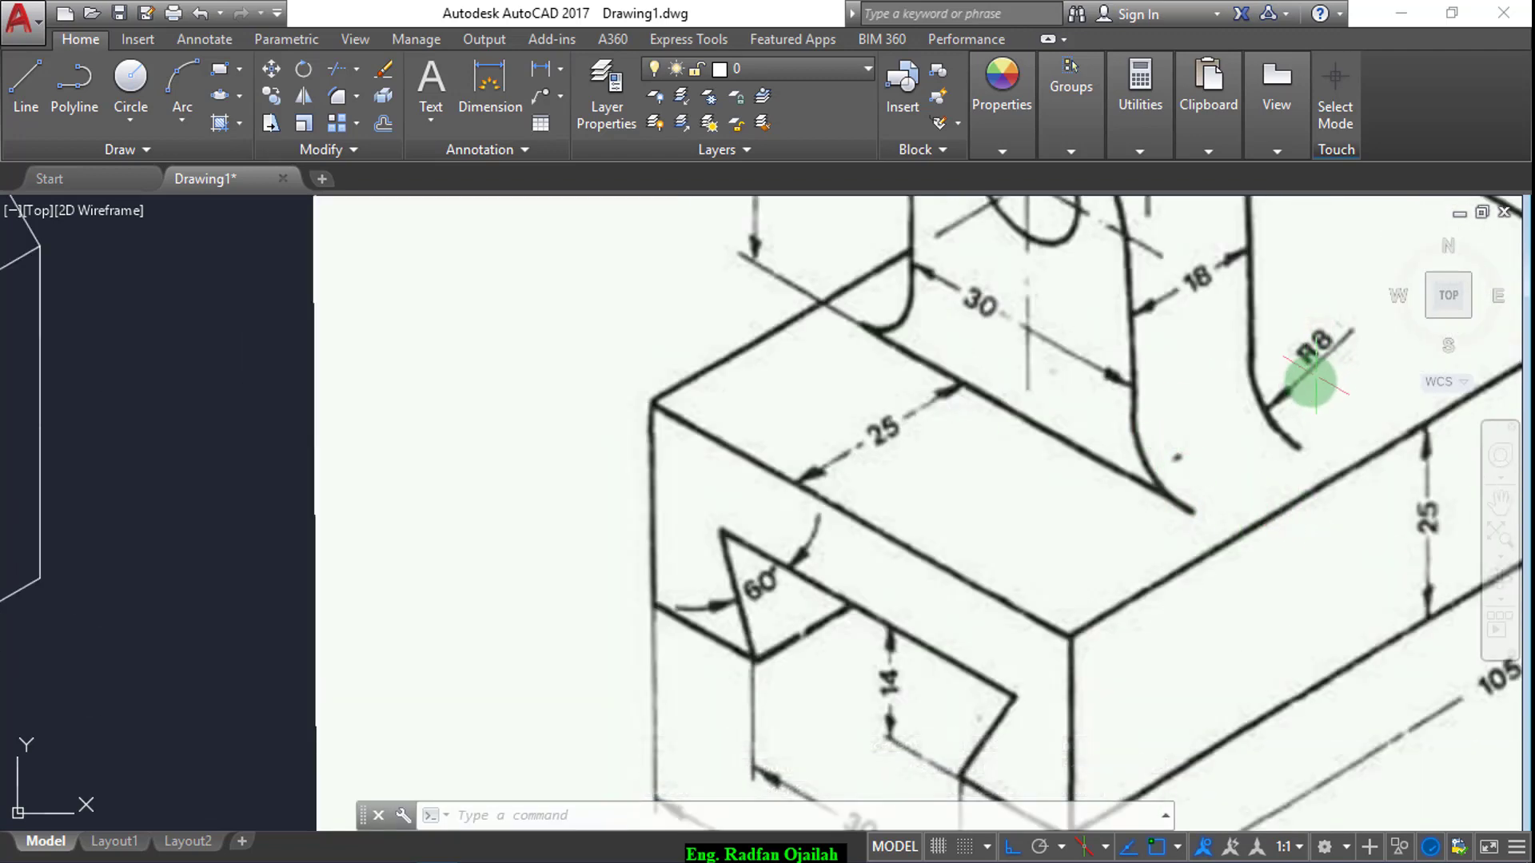
scroll(1309, 385, down, 3)
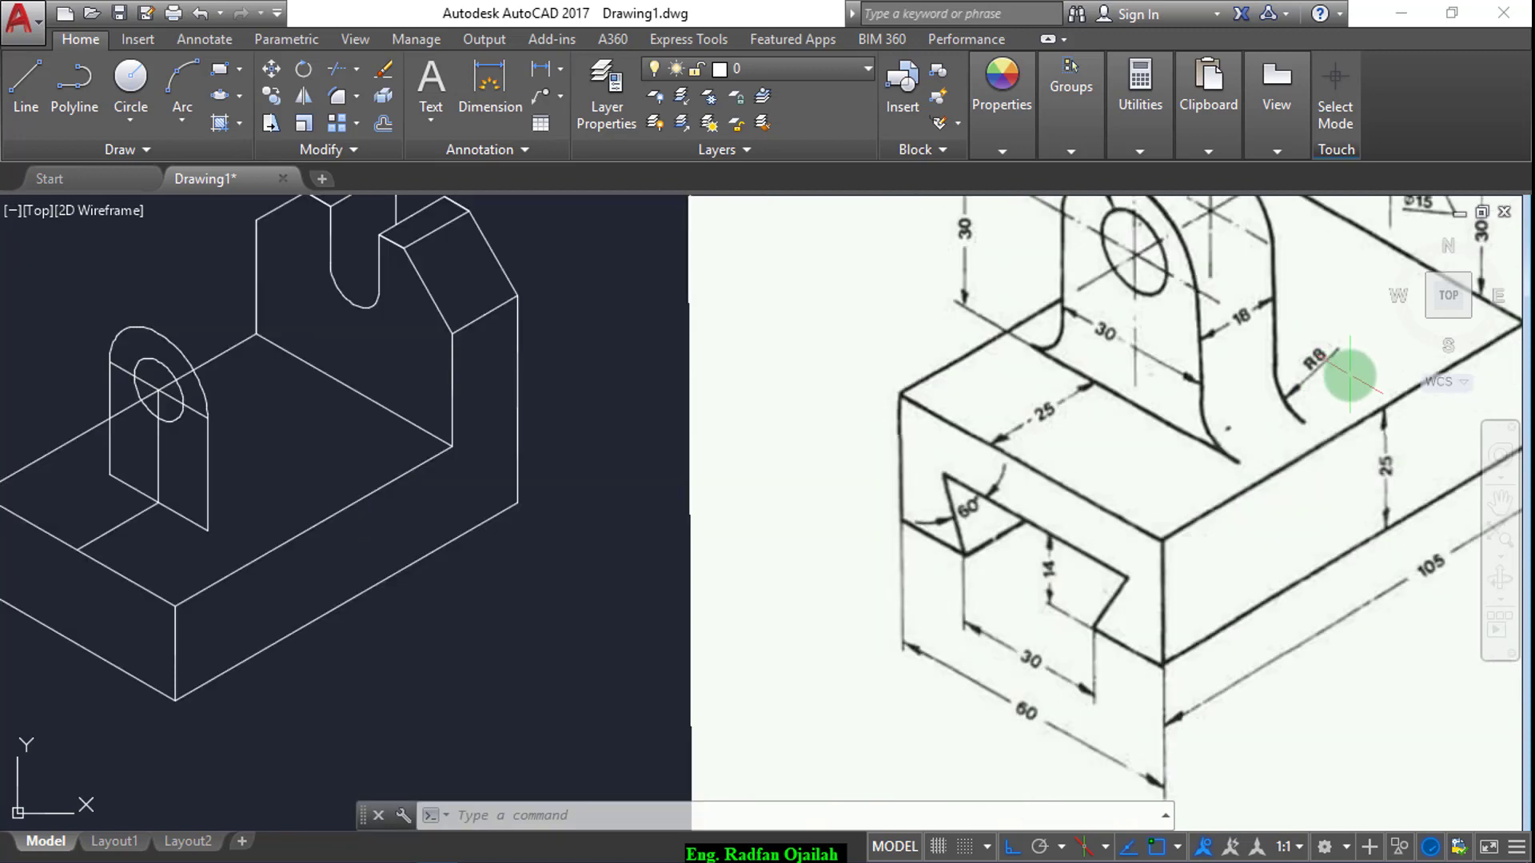
scroll(1350, 366, down, 2)
scroll(650, 479, up, 5)
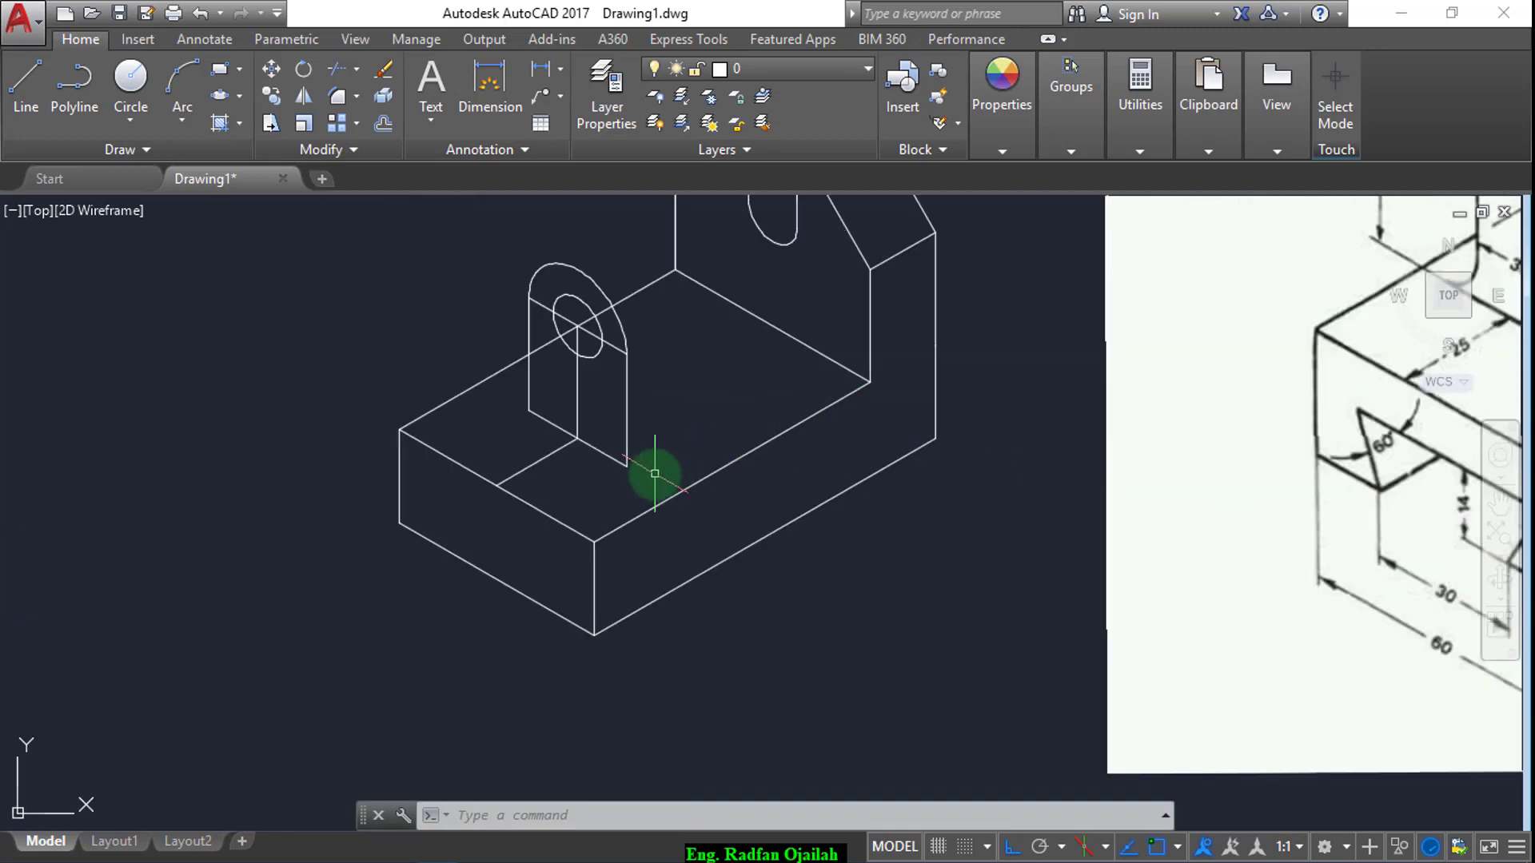
scroll(618, 519, down, 2)
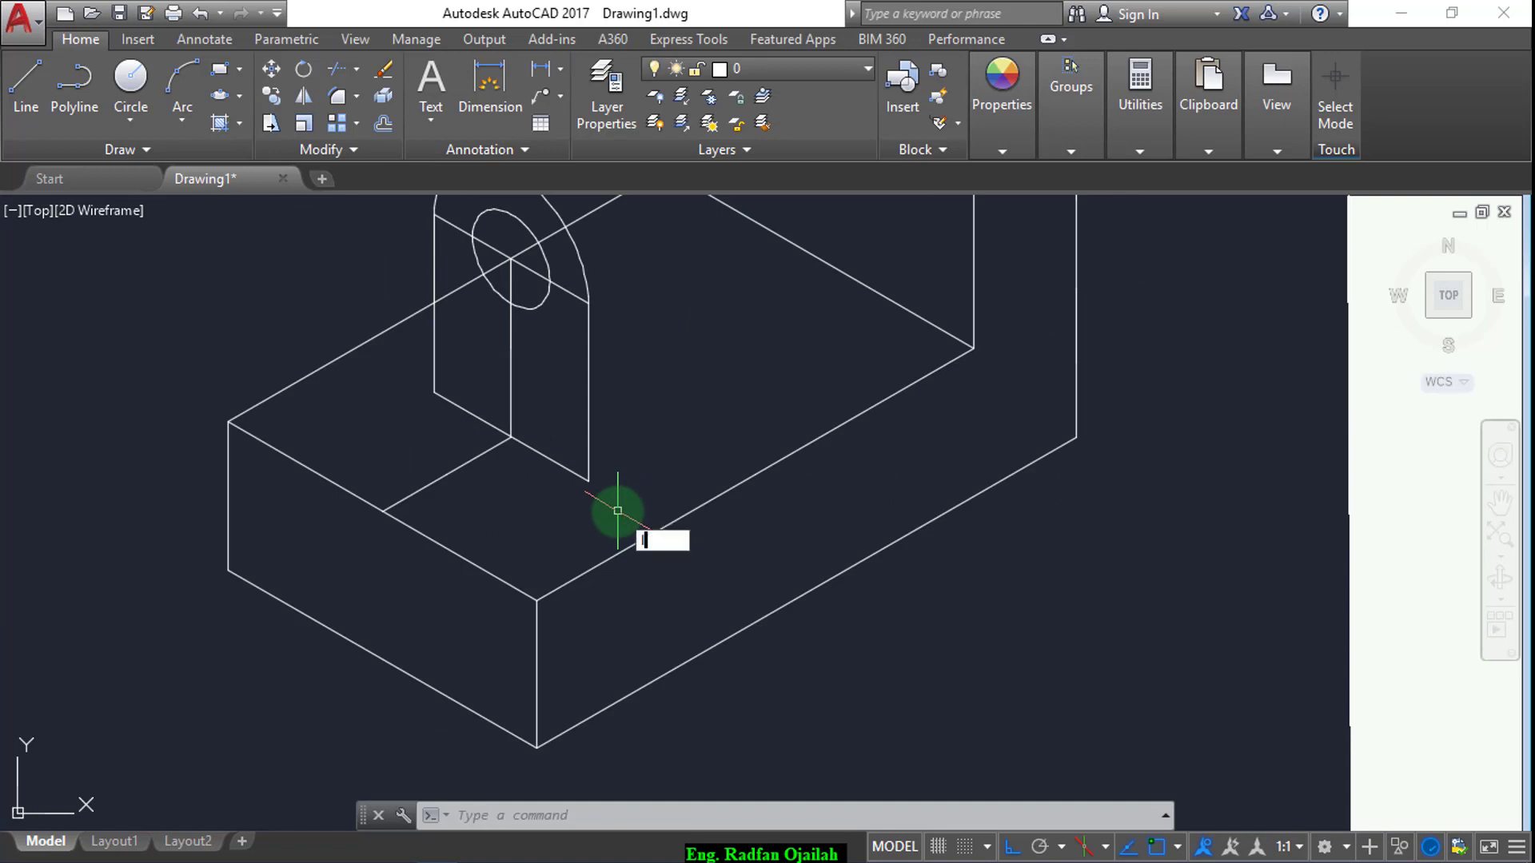
text(l)
key(Return)
click(589, 481)
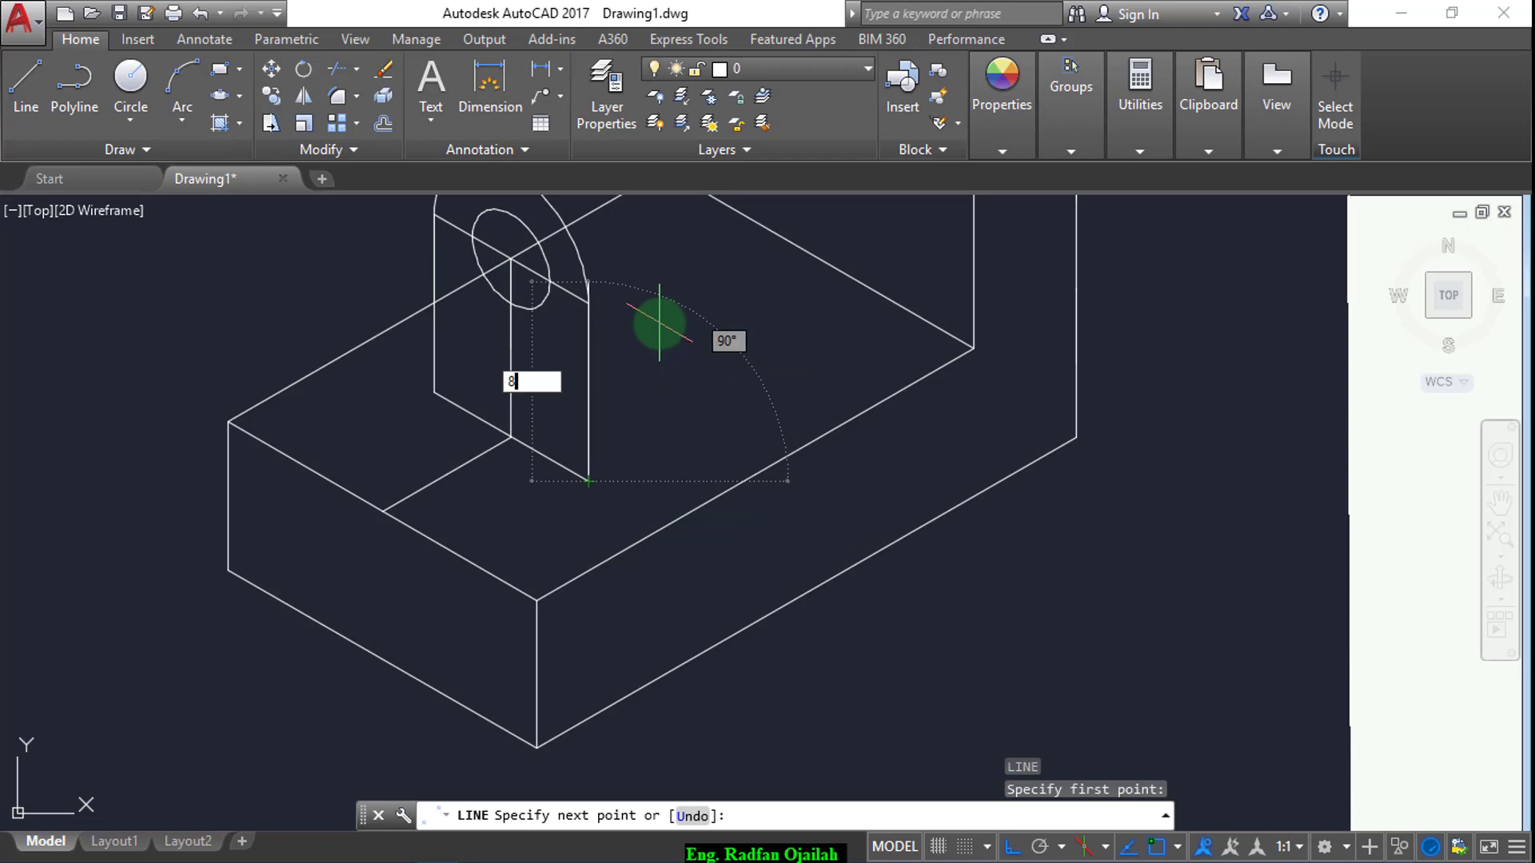
text(8)
key(Return)
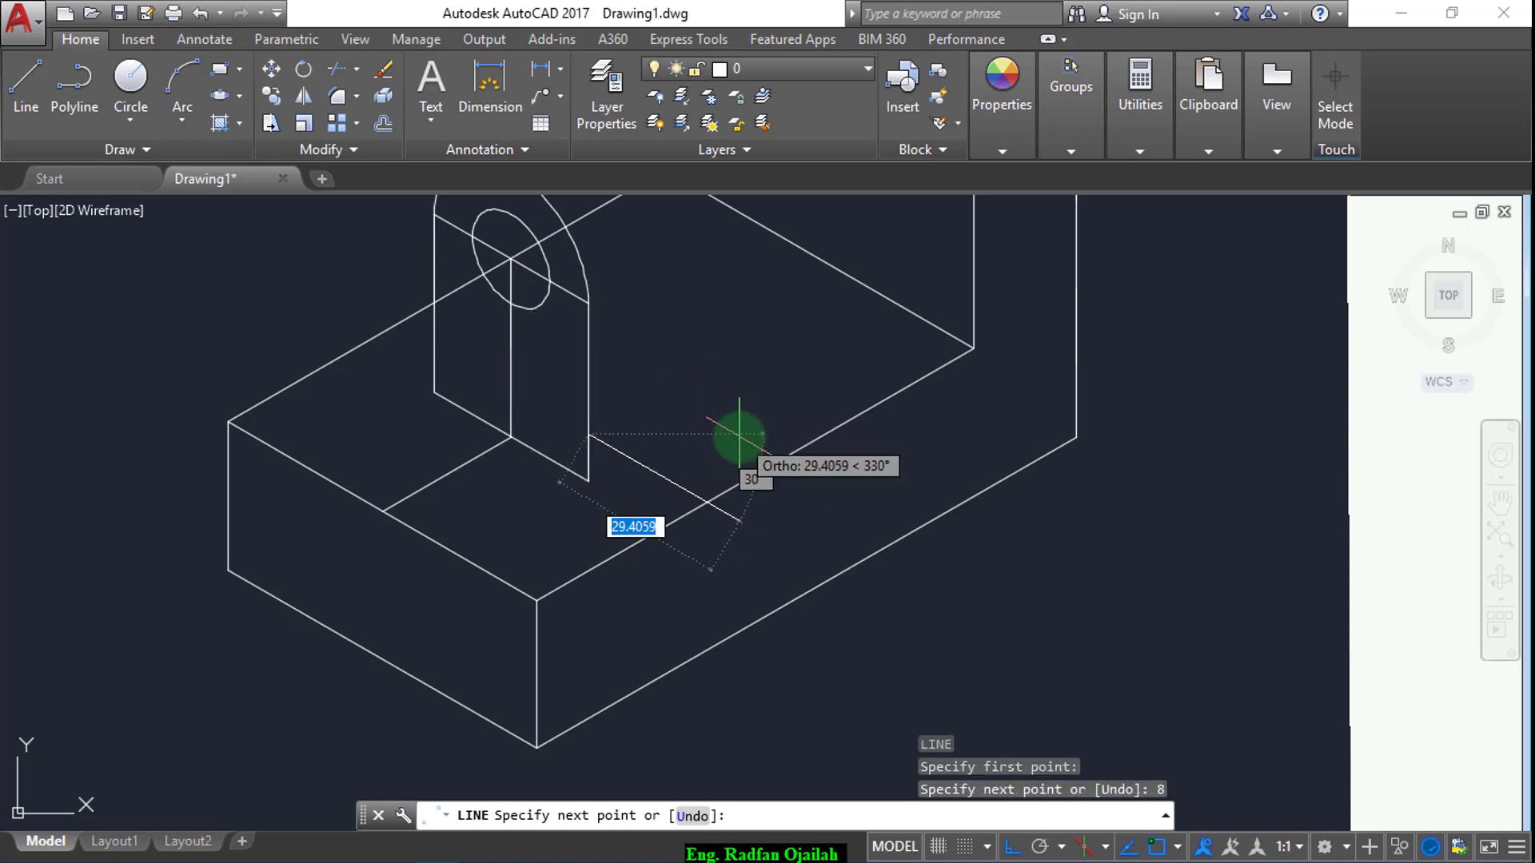
text(8)
key(Return)
key(Return)
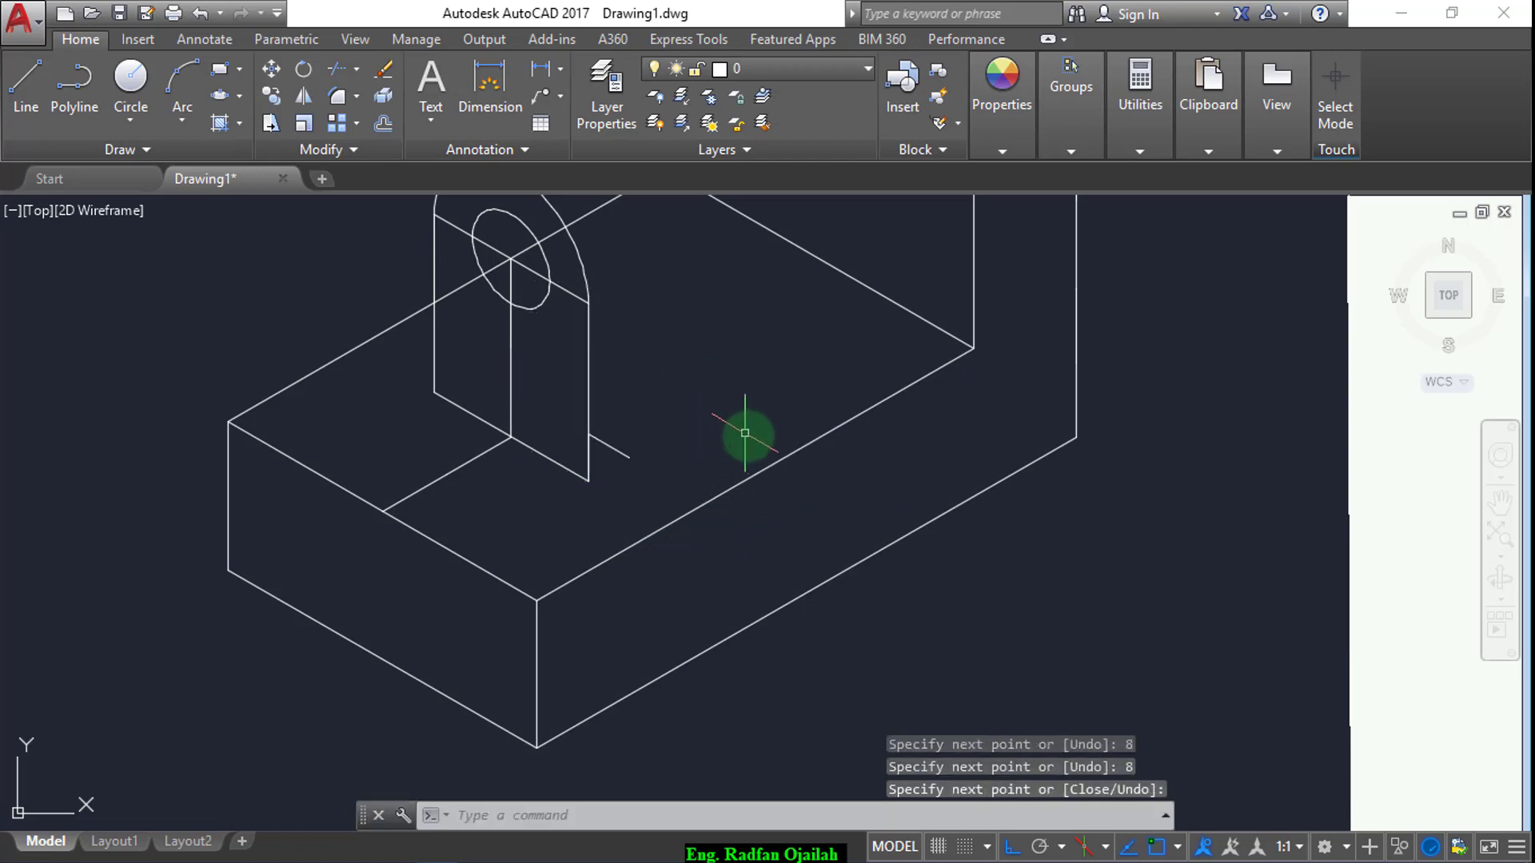
- Draw an isocircle of radius 8 centred on the outer end of the construction lines, touching the lug's right edge
click(217, 100)
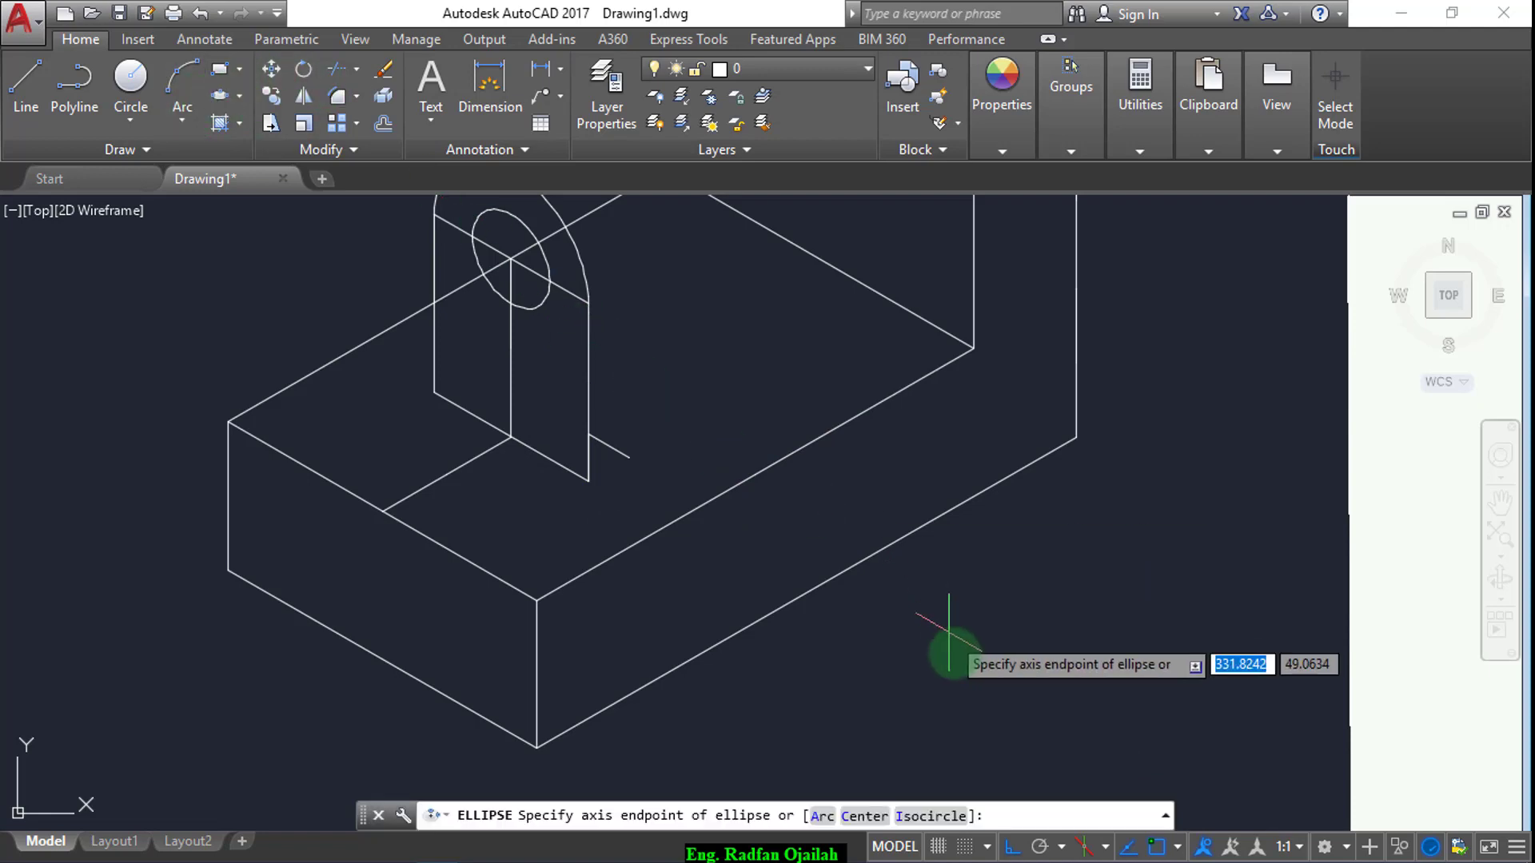
text(I)
key(Return)
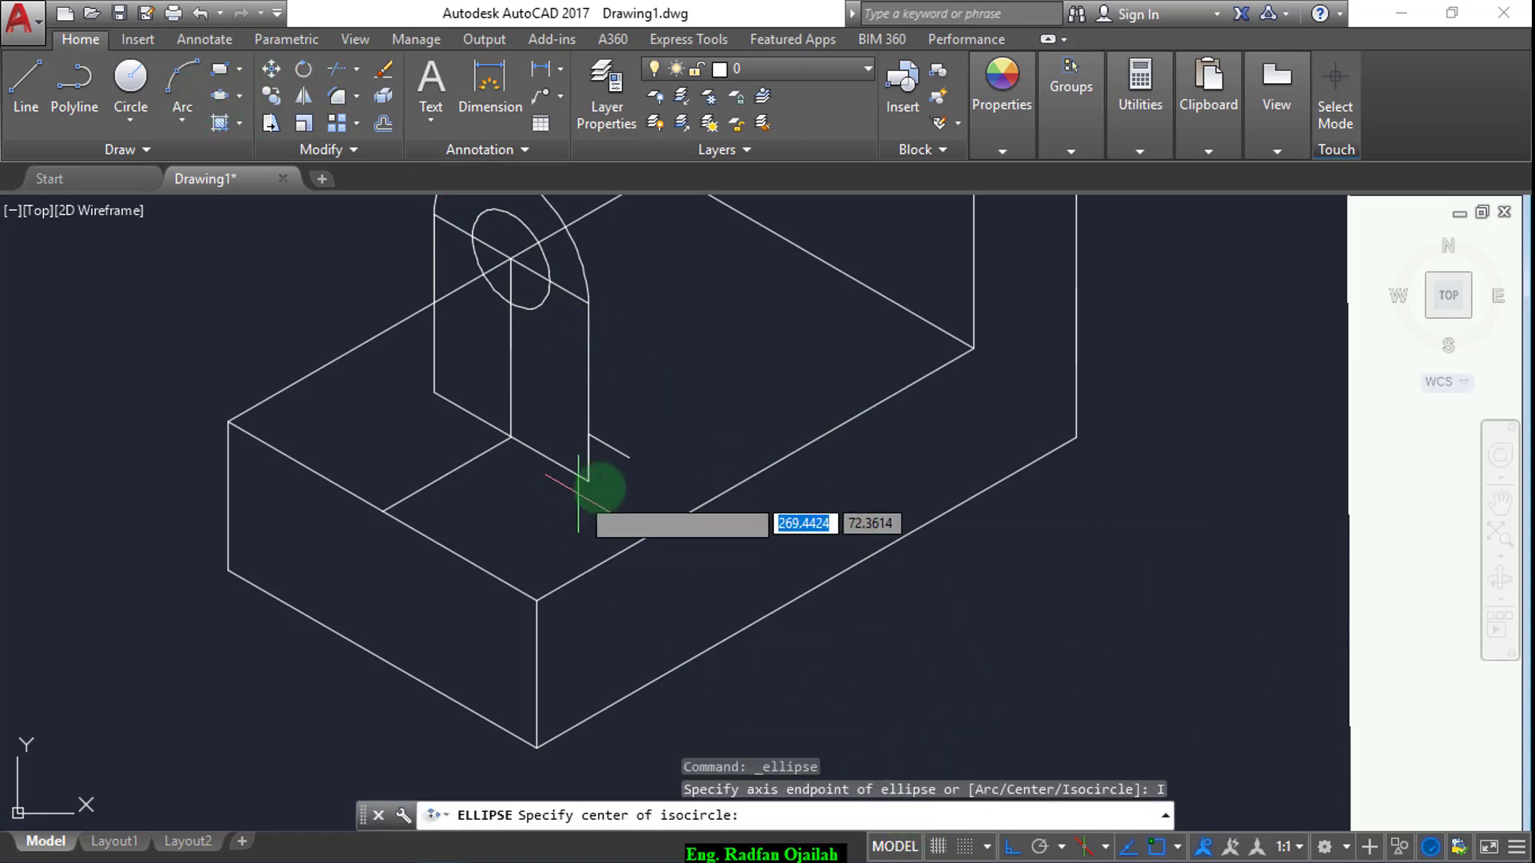
click(629, 458)
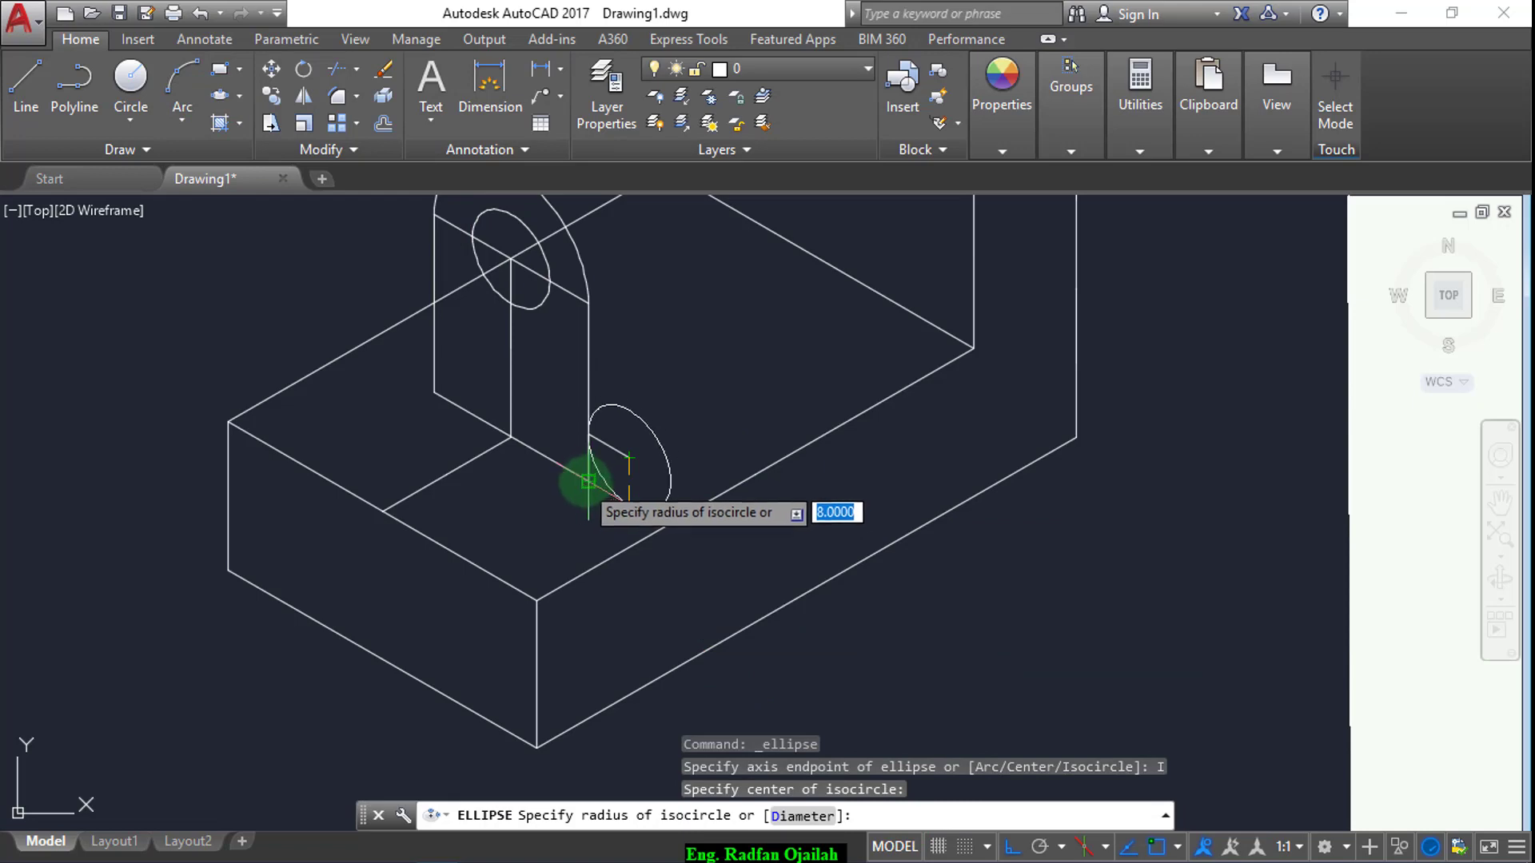
click(582, 433)
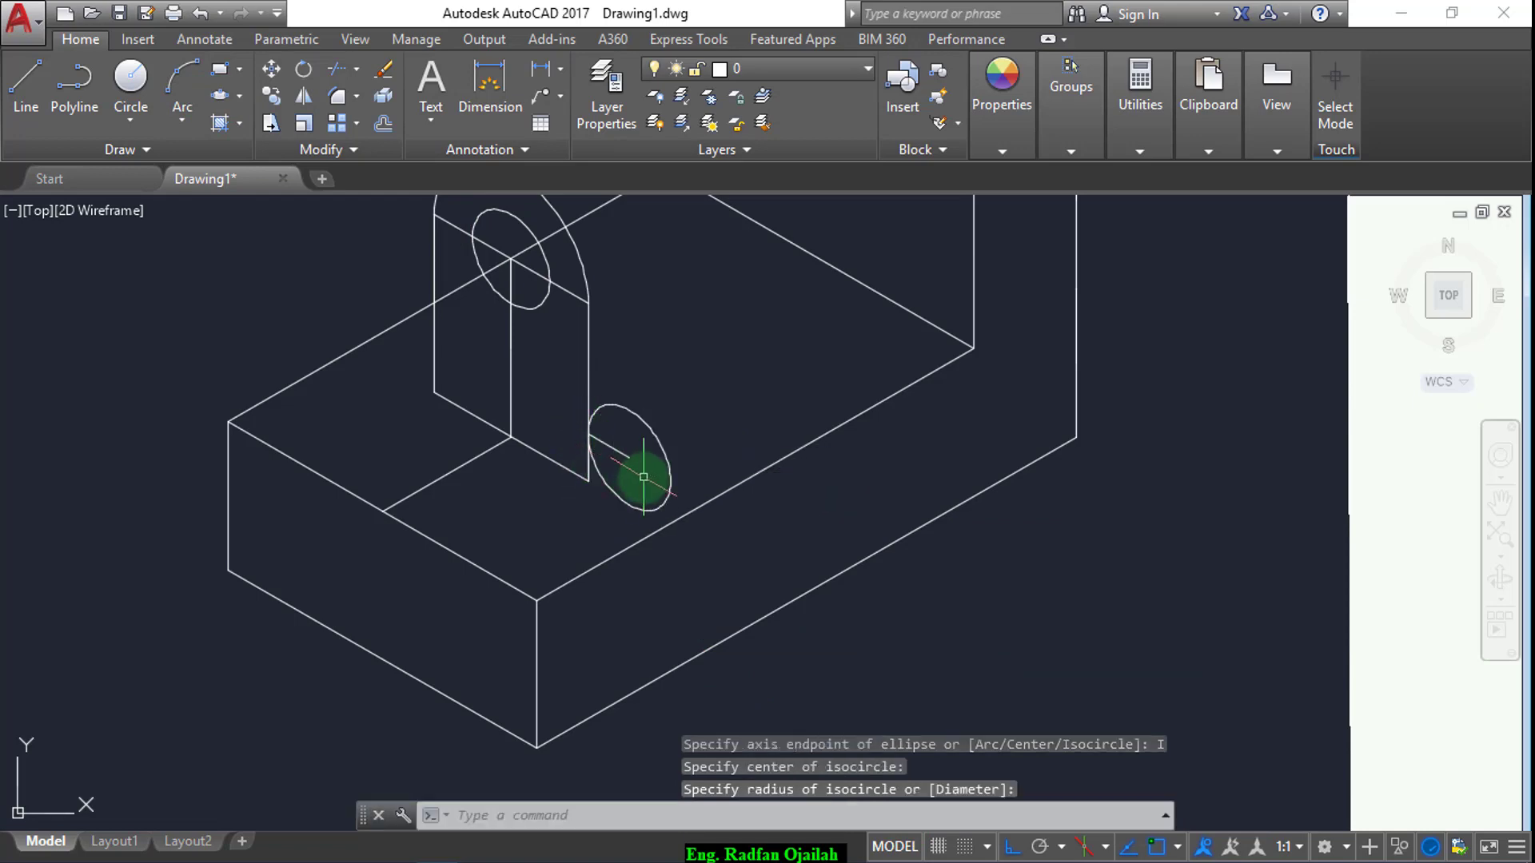
key(Escape)
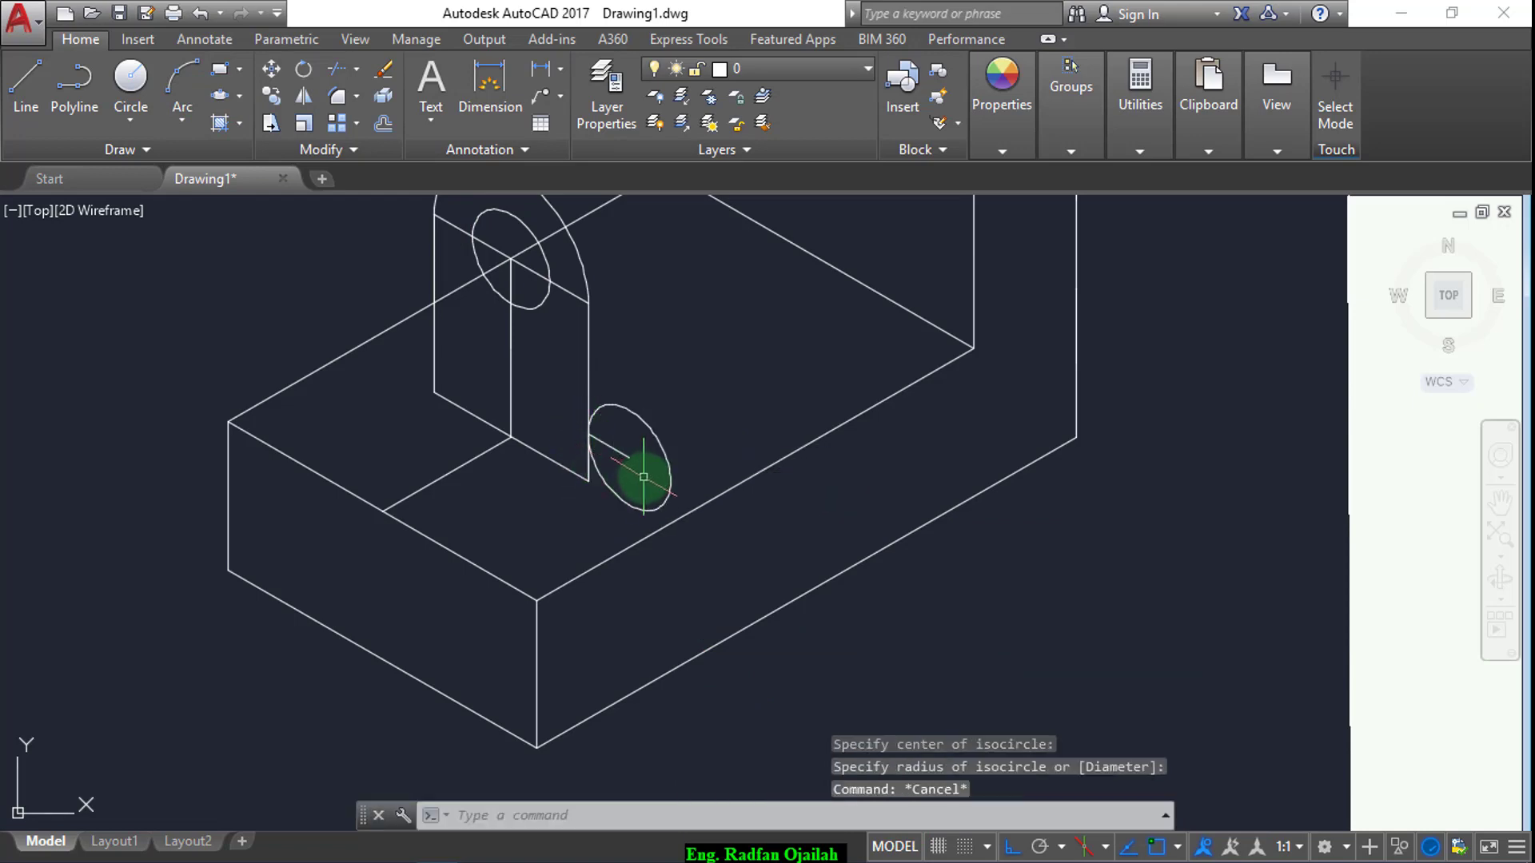
text(tr)
key(Return)
key(Return)
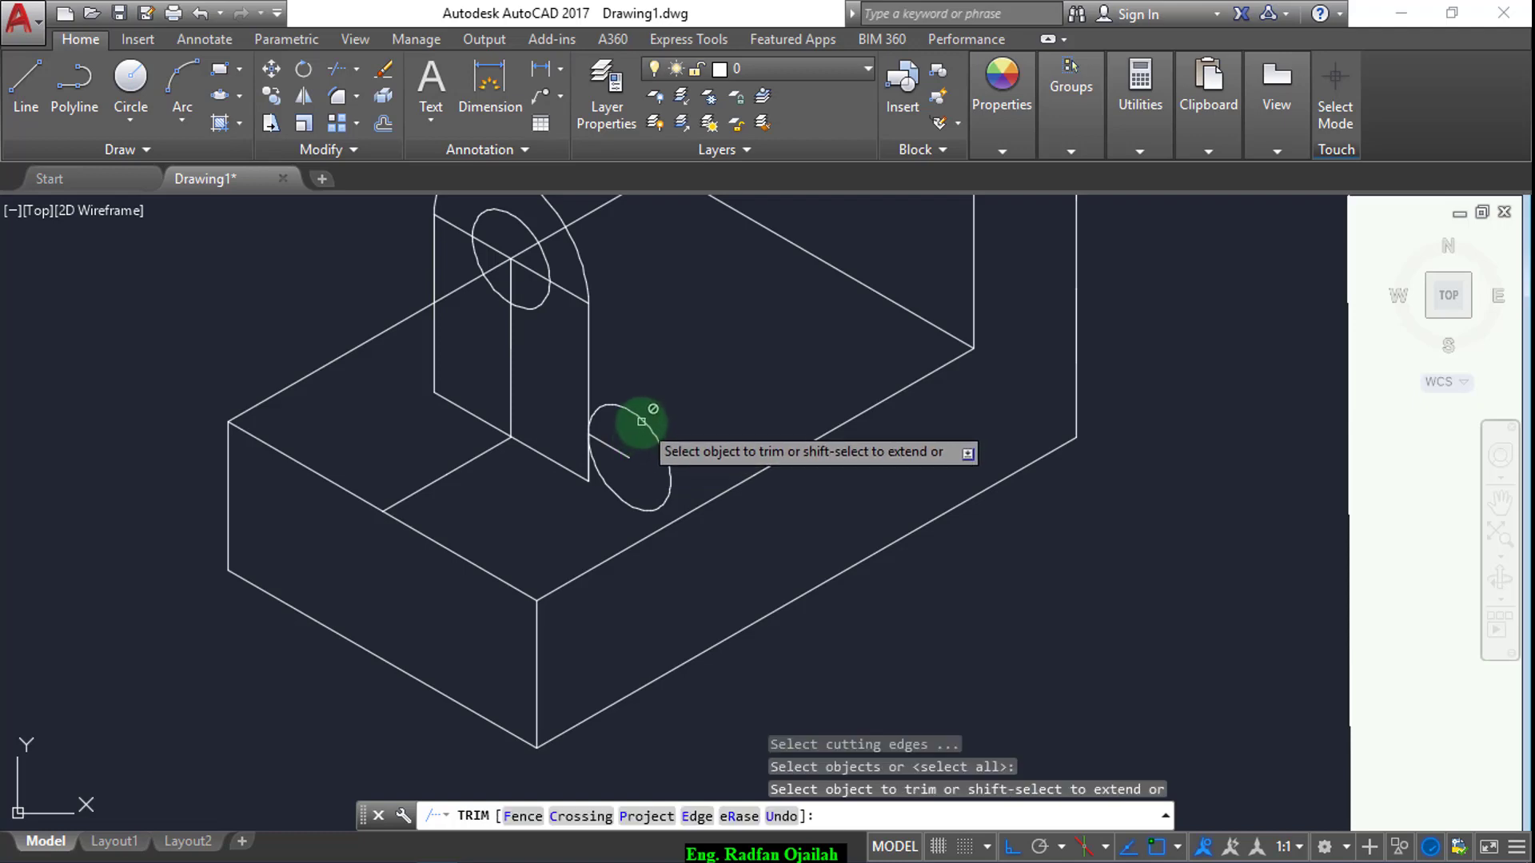
key(Escape)
- Copy the base block's upper front edge from its midpoint to the midpoint of the lug's base line
text(ct )
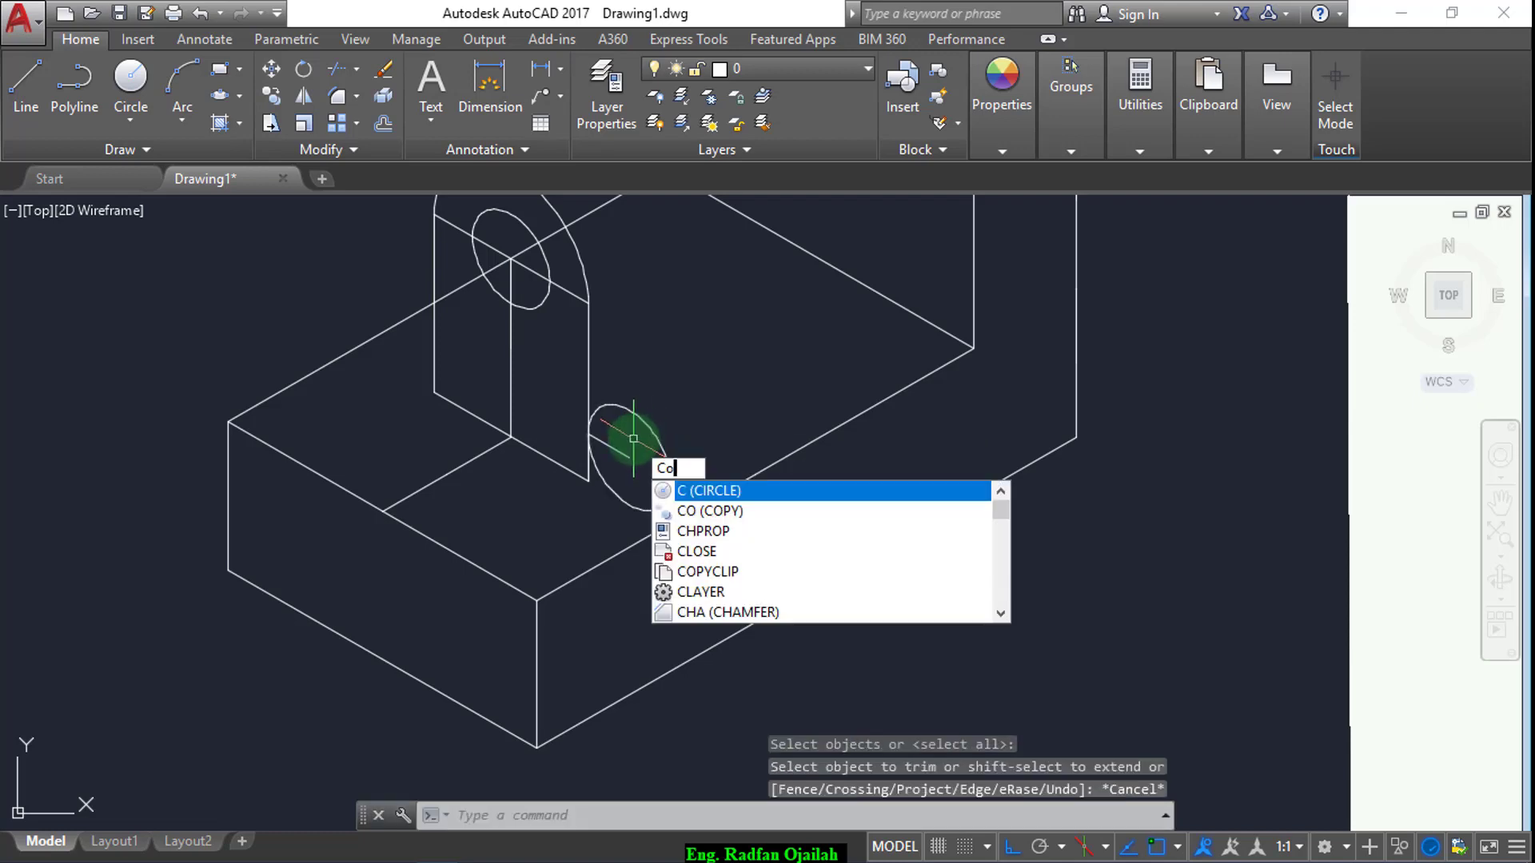
text(o)
key(Return)
click(472, 564)
key(Return)
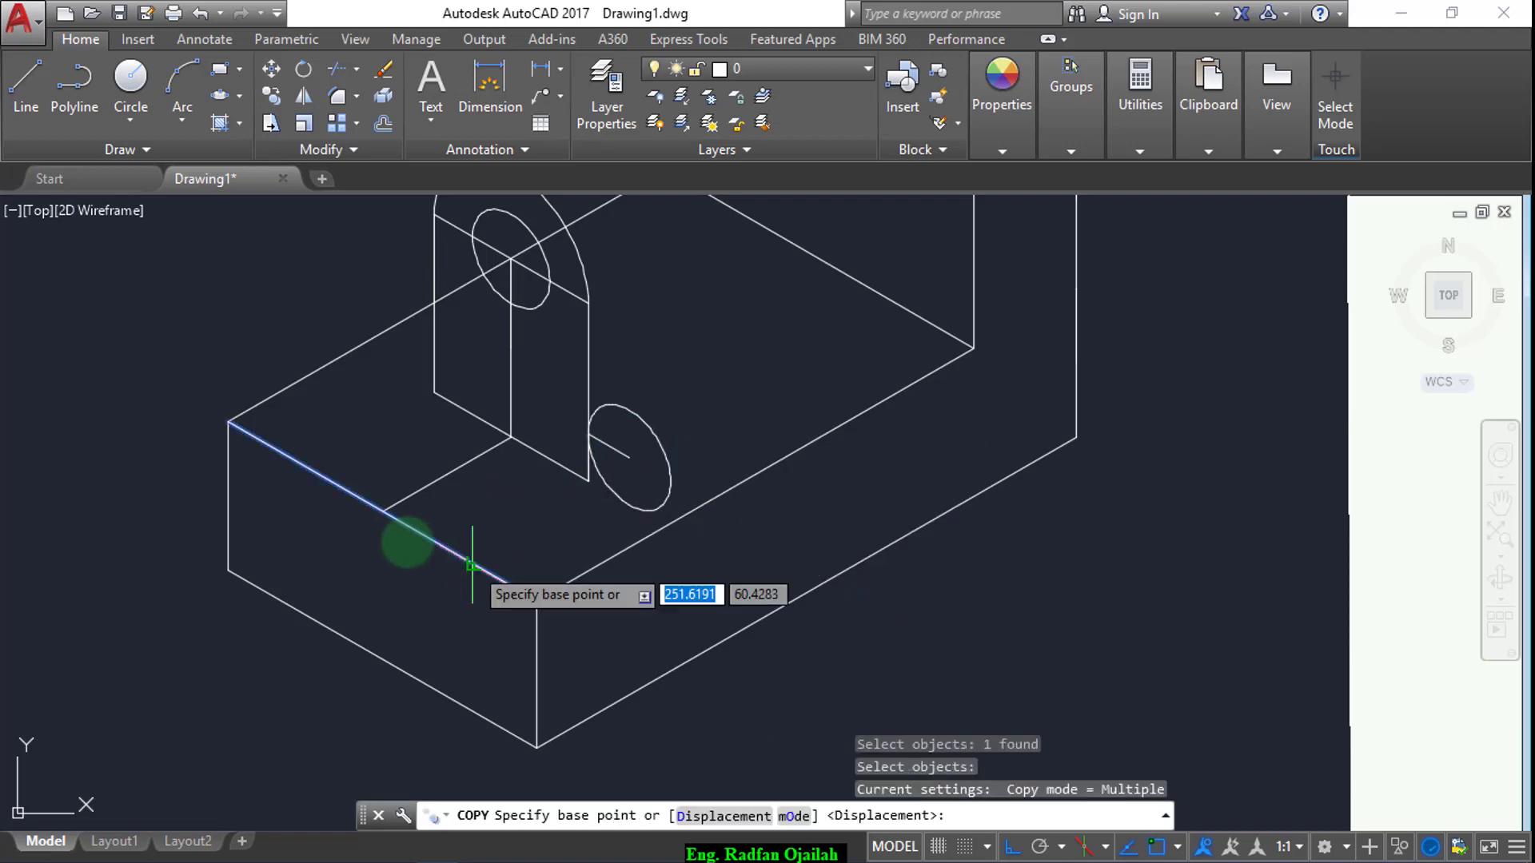
click(382, 510)
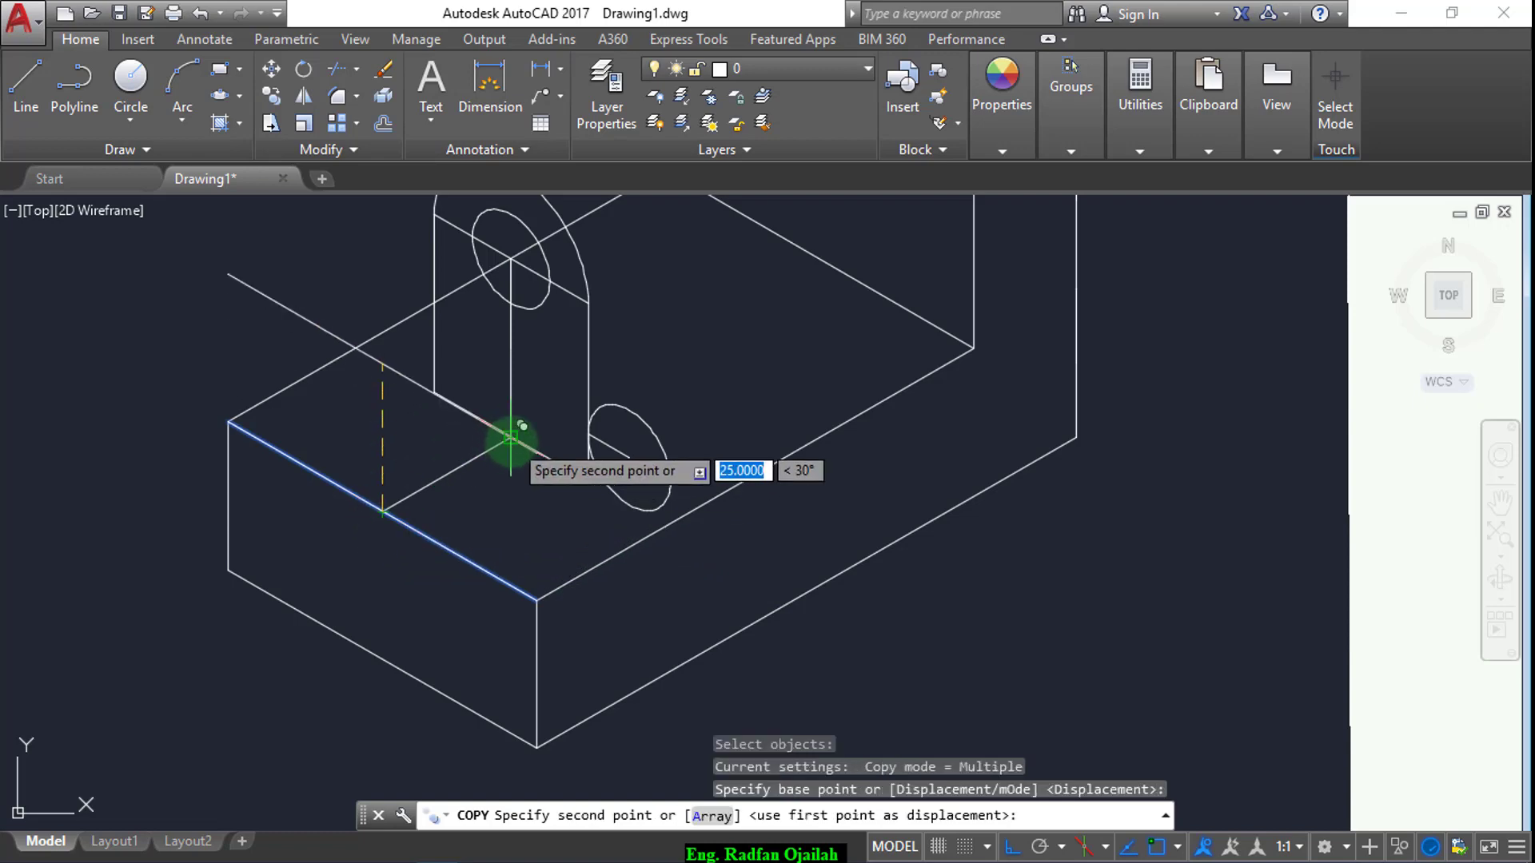
click(510, 437)
key(Escape)
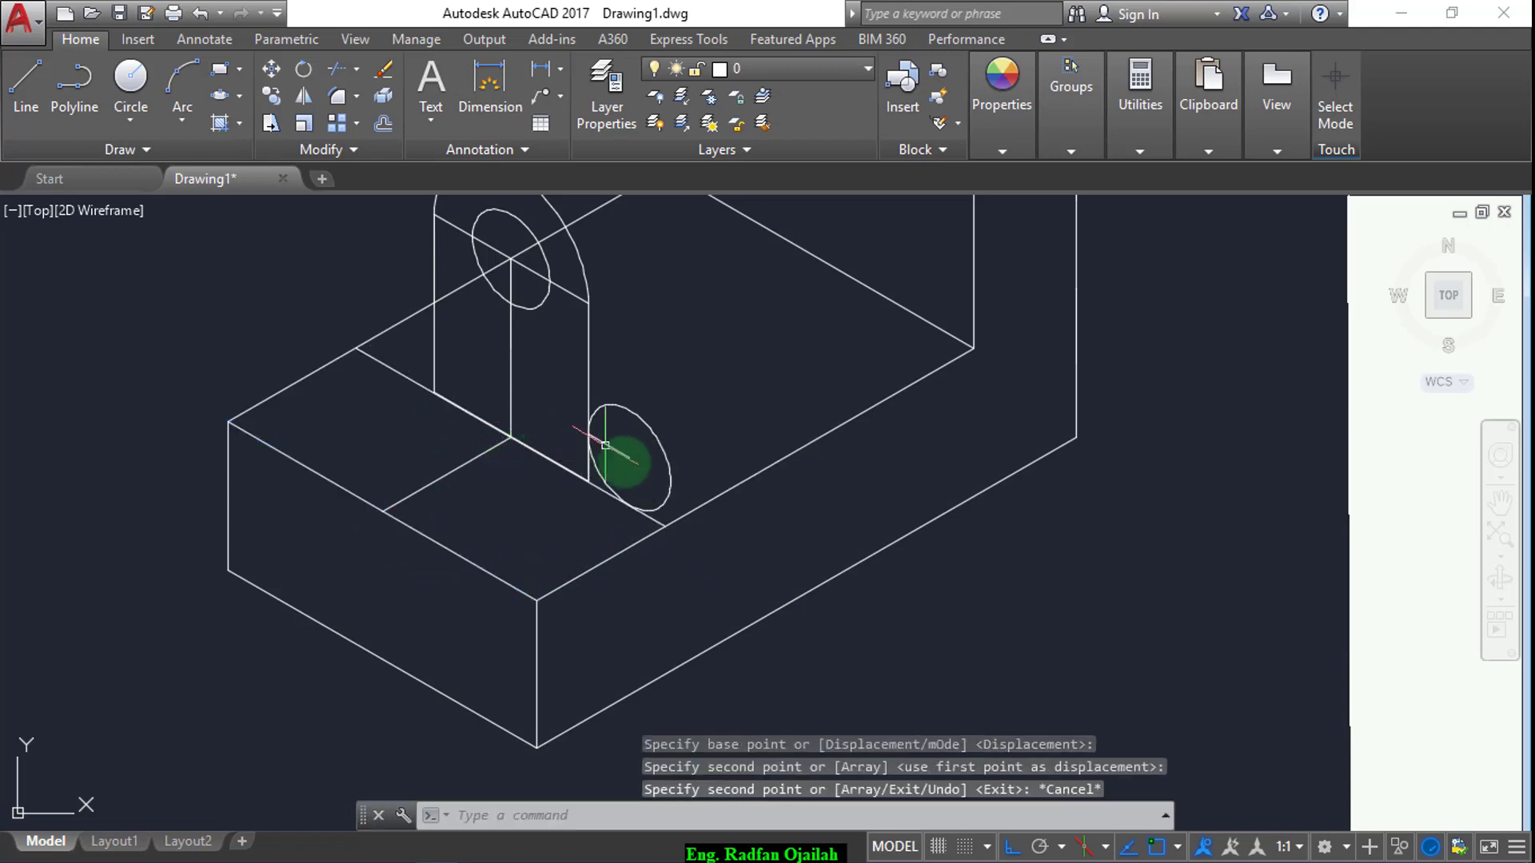
- Trim the copied edge beyond the radius 8 isocircle and the isocircle's outer portion, leaving only the fillet arc at the lug's foot
text(tr)
key(Return)
key(Return)
click(660, 516)
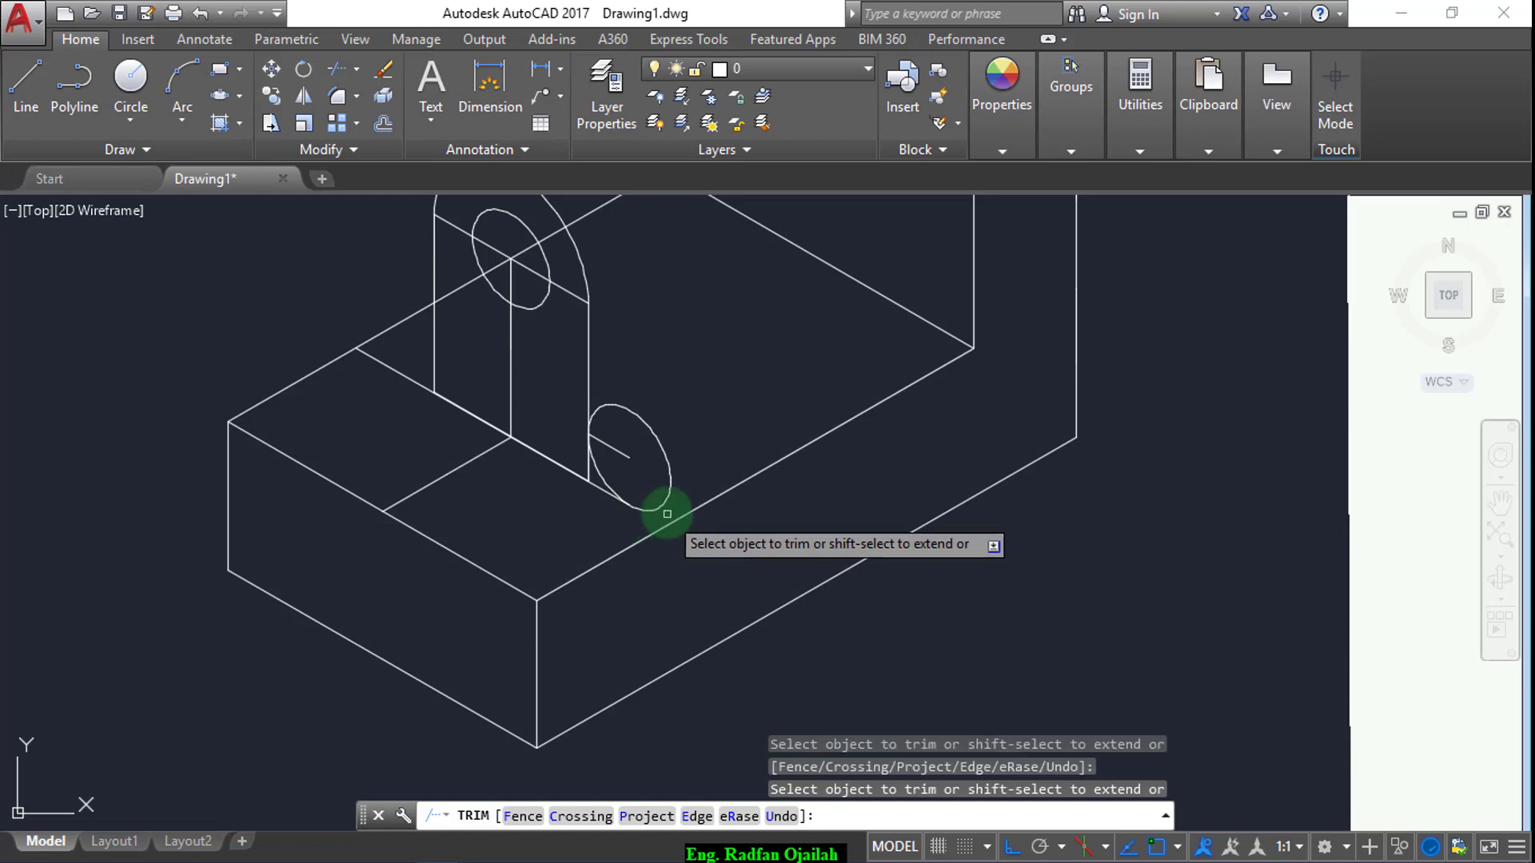
click(650, 412)
key(Escape)
click(635, 432)
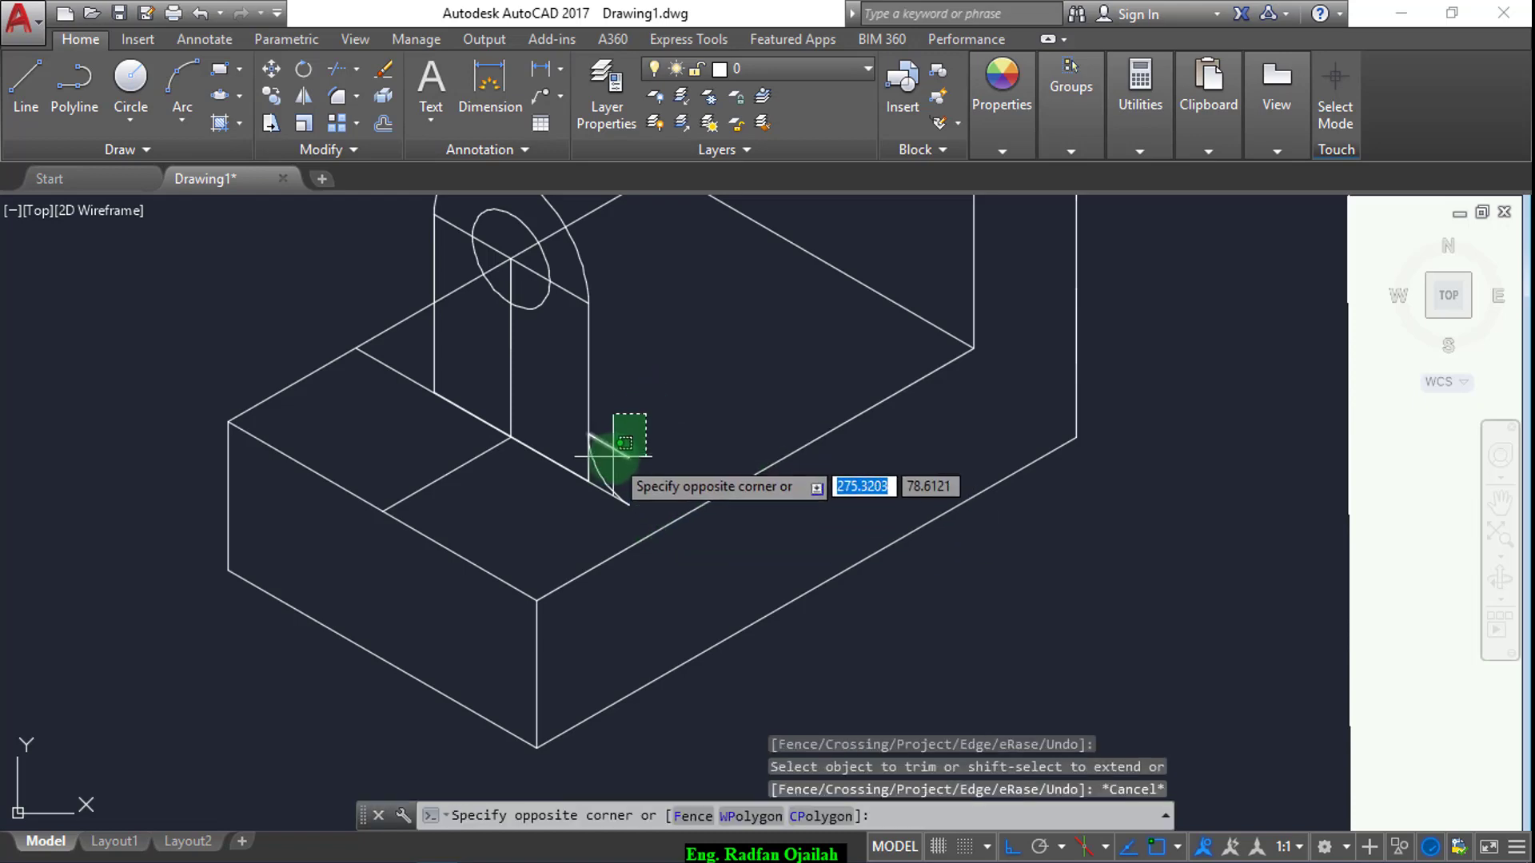
key(Escape)
scroll(586, 465, up, 4)
text(tr)
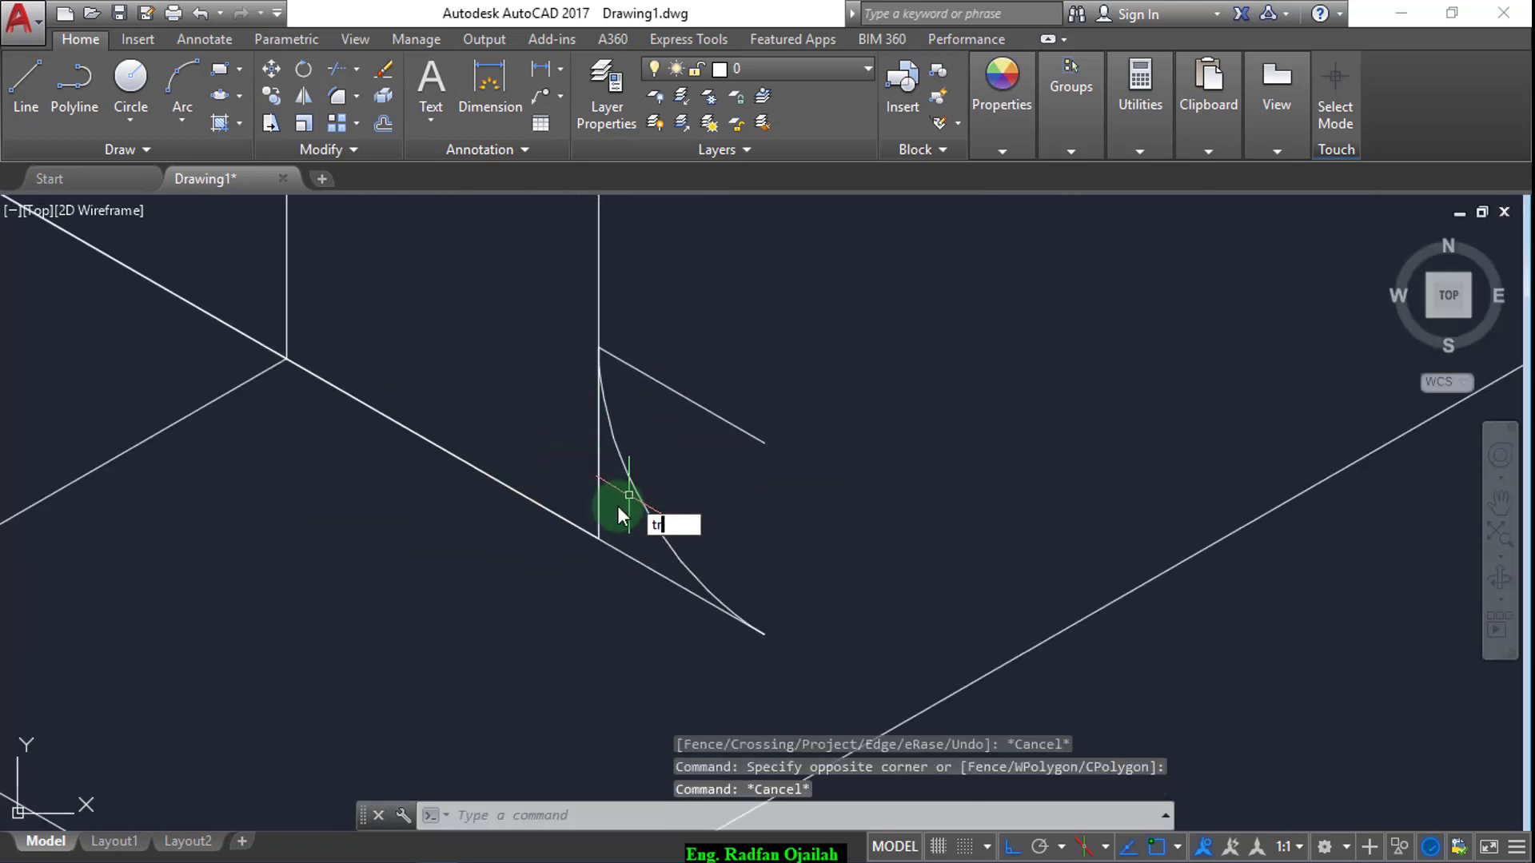
key(Return)
click(616, 504)
click(569, 476)
key(Escape)
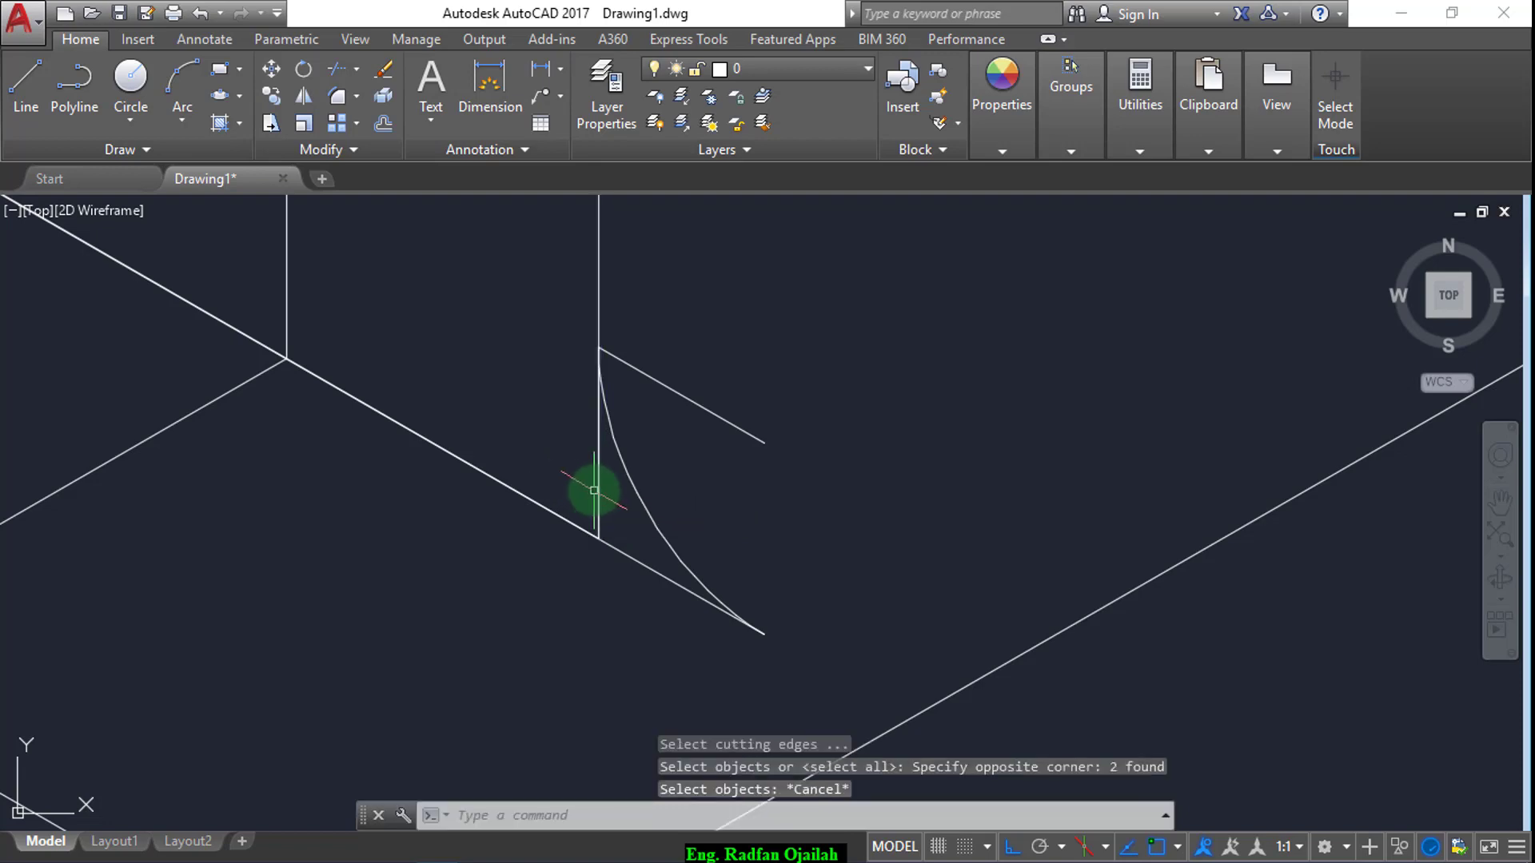
- Trim the lug's right vertical edge below the start of the fillet arc and erase the overlapping 8 mm vertical construction line
text(tr)
key(Return)
key(Return)
click(602, 490)
click(602, 496)
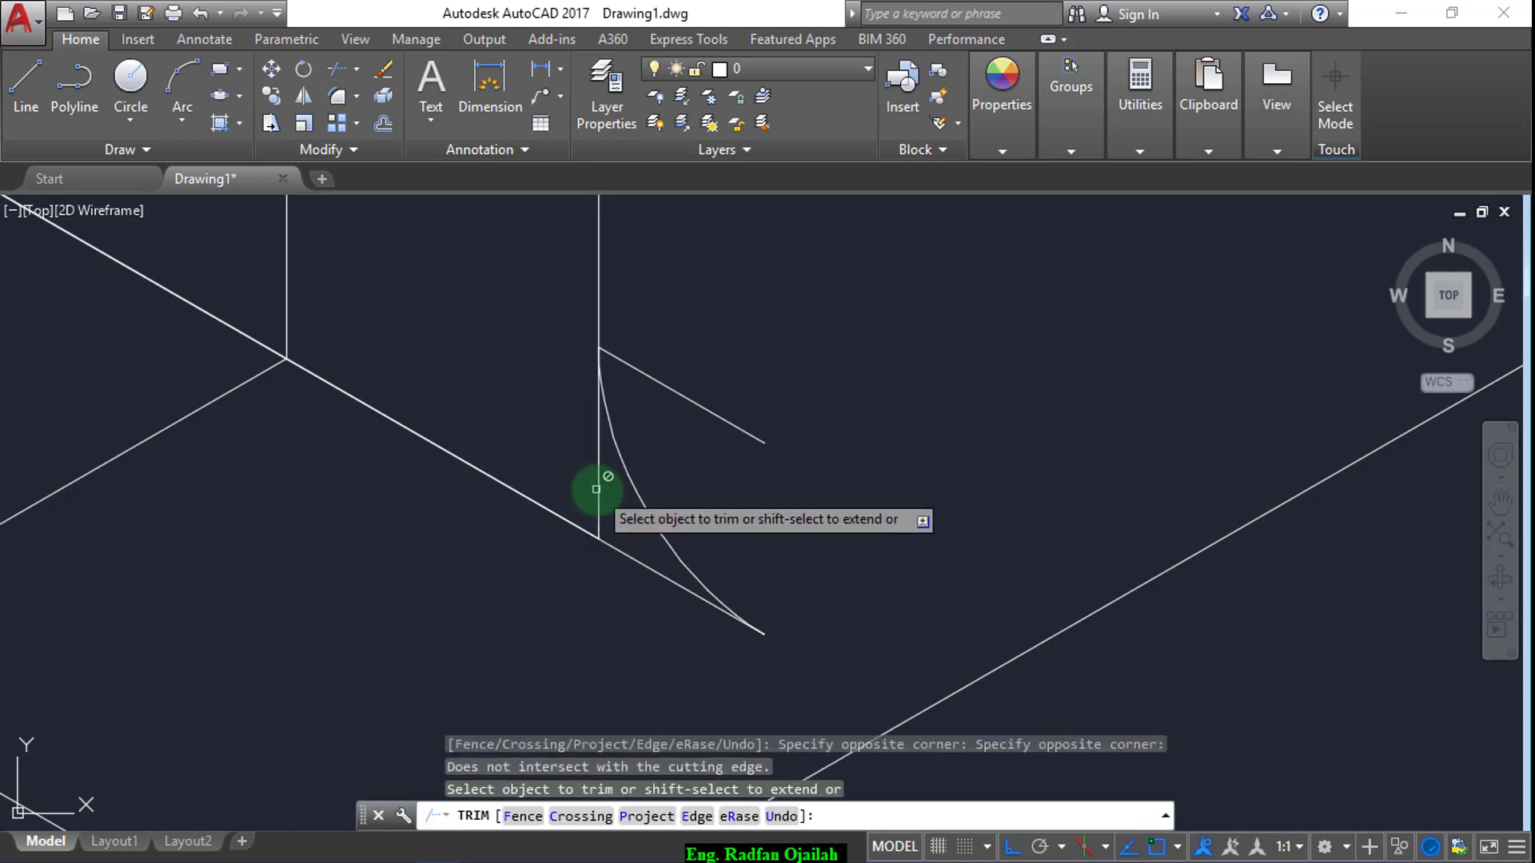
key(Escape)
key(Escape)
click(599, 490)
key(Delete)
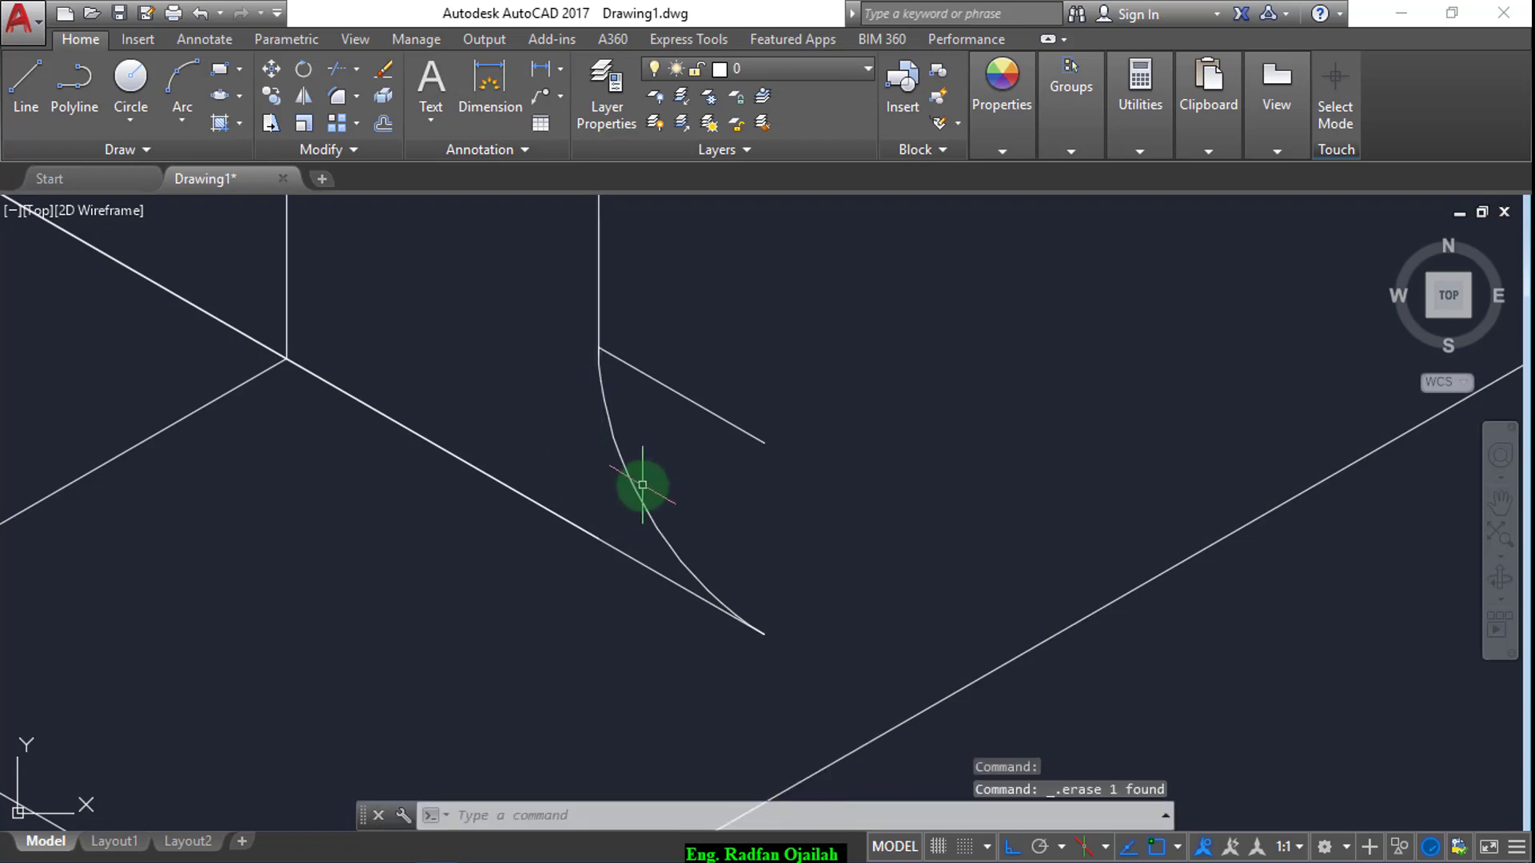
- Erase the slanted 8 mm construction line leading to the right fillet's centre
scroll(640, 486, down, 4)
click(716, 433)
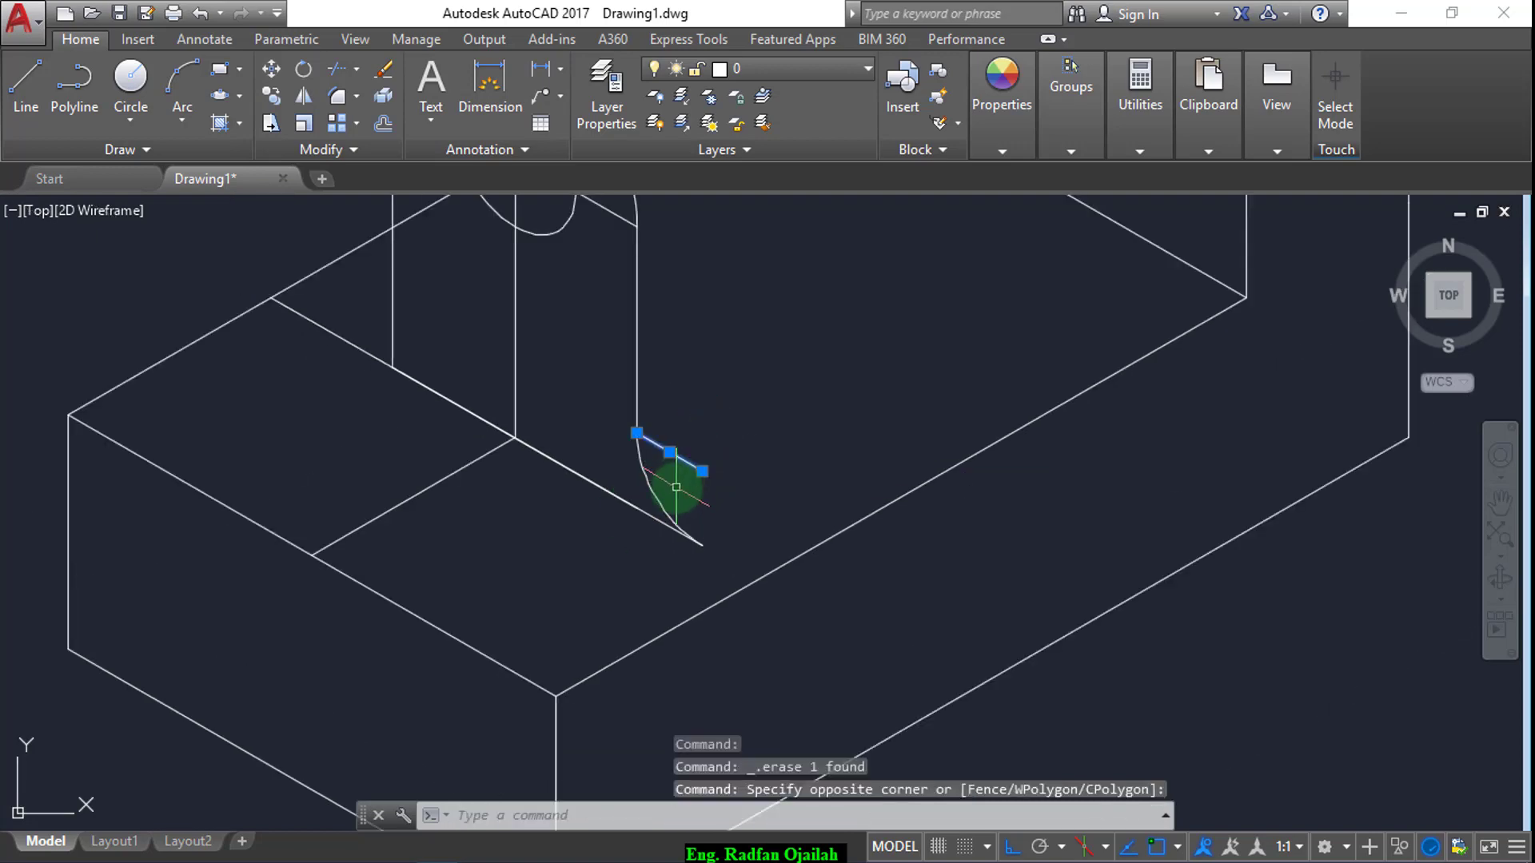
click(678, 490)
- Draw construction lines from the lug's lower left corner, 8 mm up and 8 mm outward along the isometric axis
scroll(799, 528, down, 5)
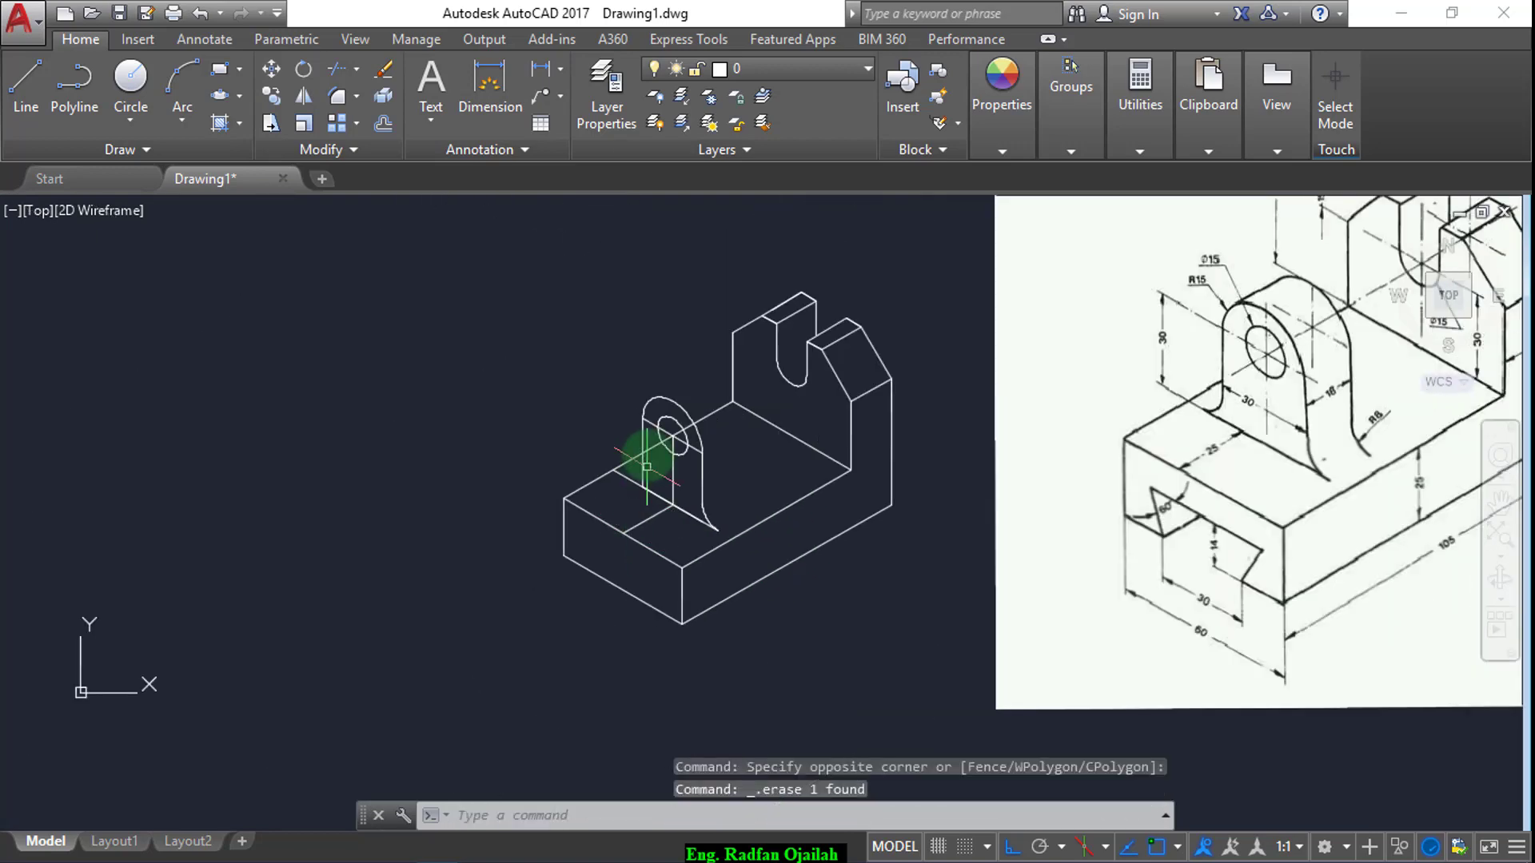
scroll(634, 507, up, 8)
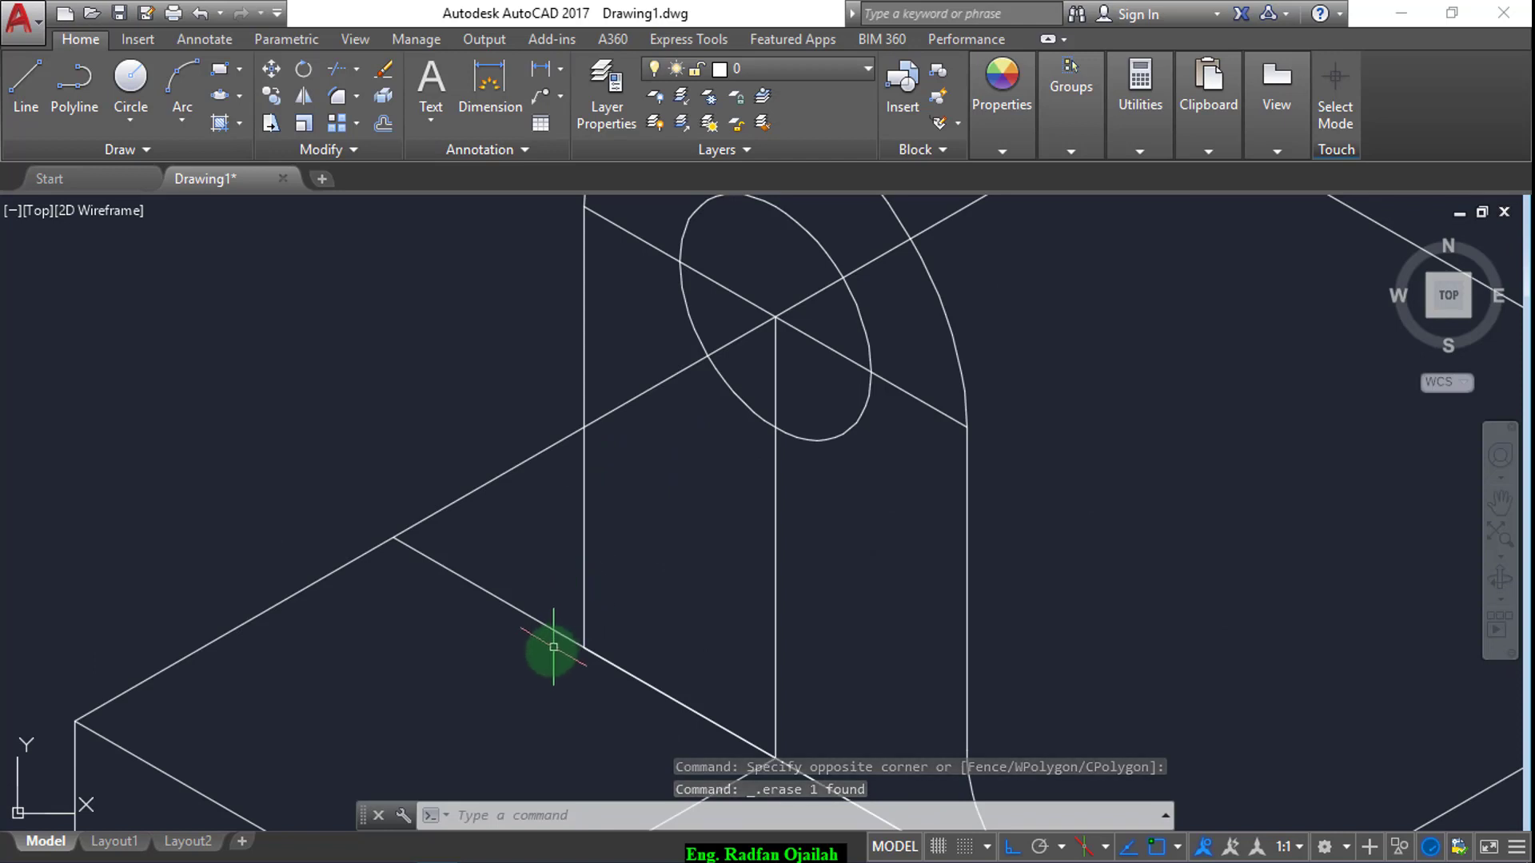
text(l)
key(Return)
click(584, 647)
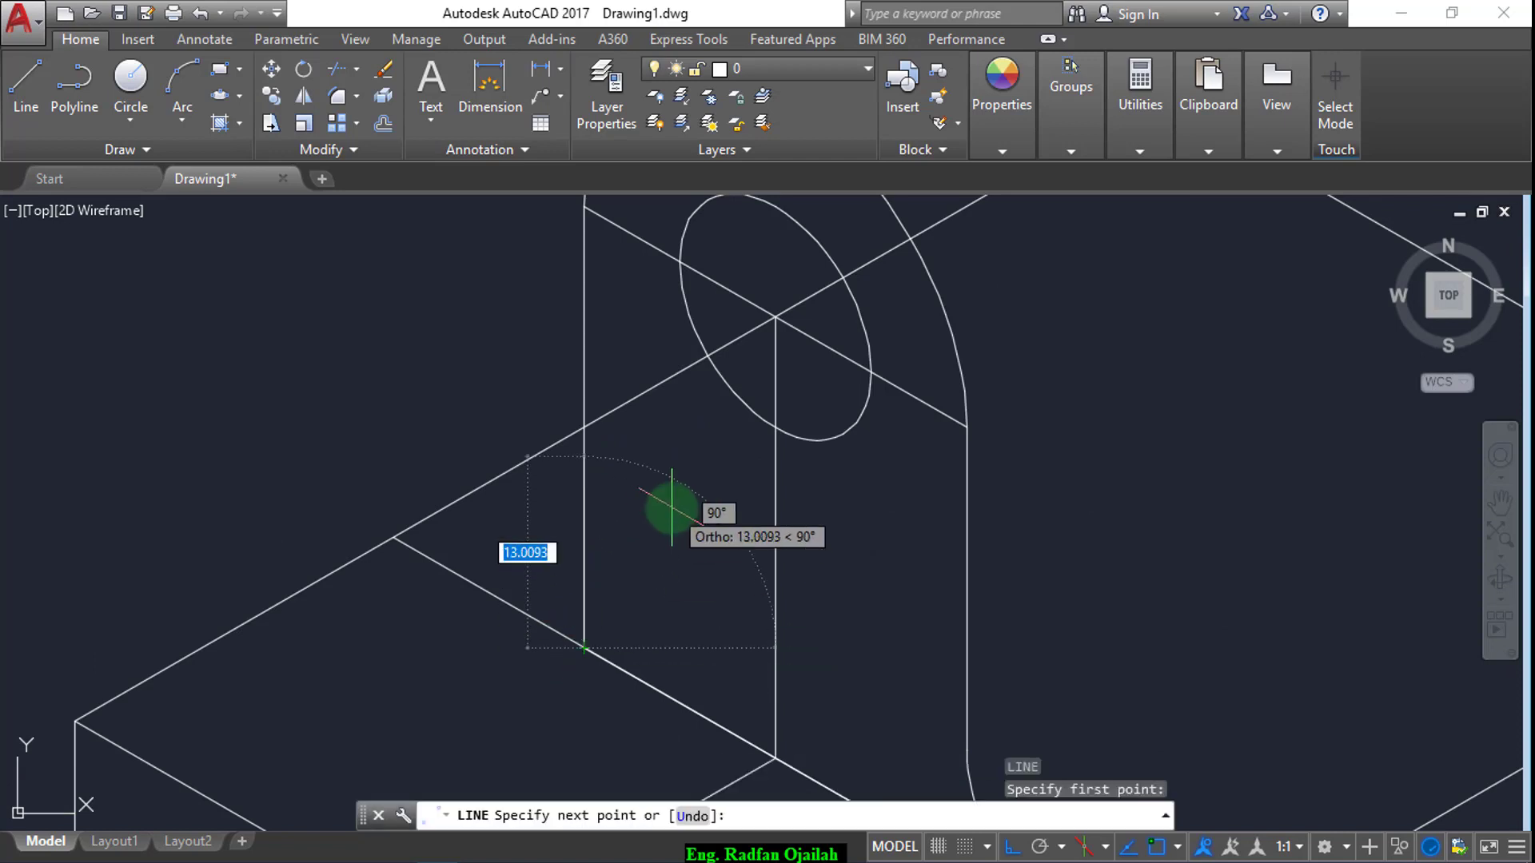
key(Return)
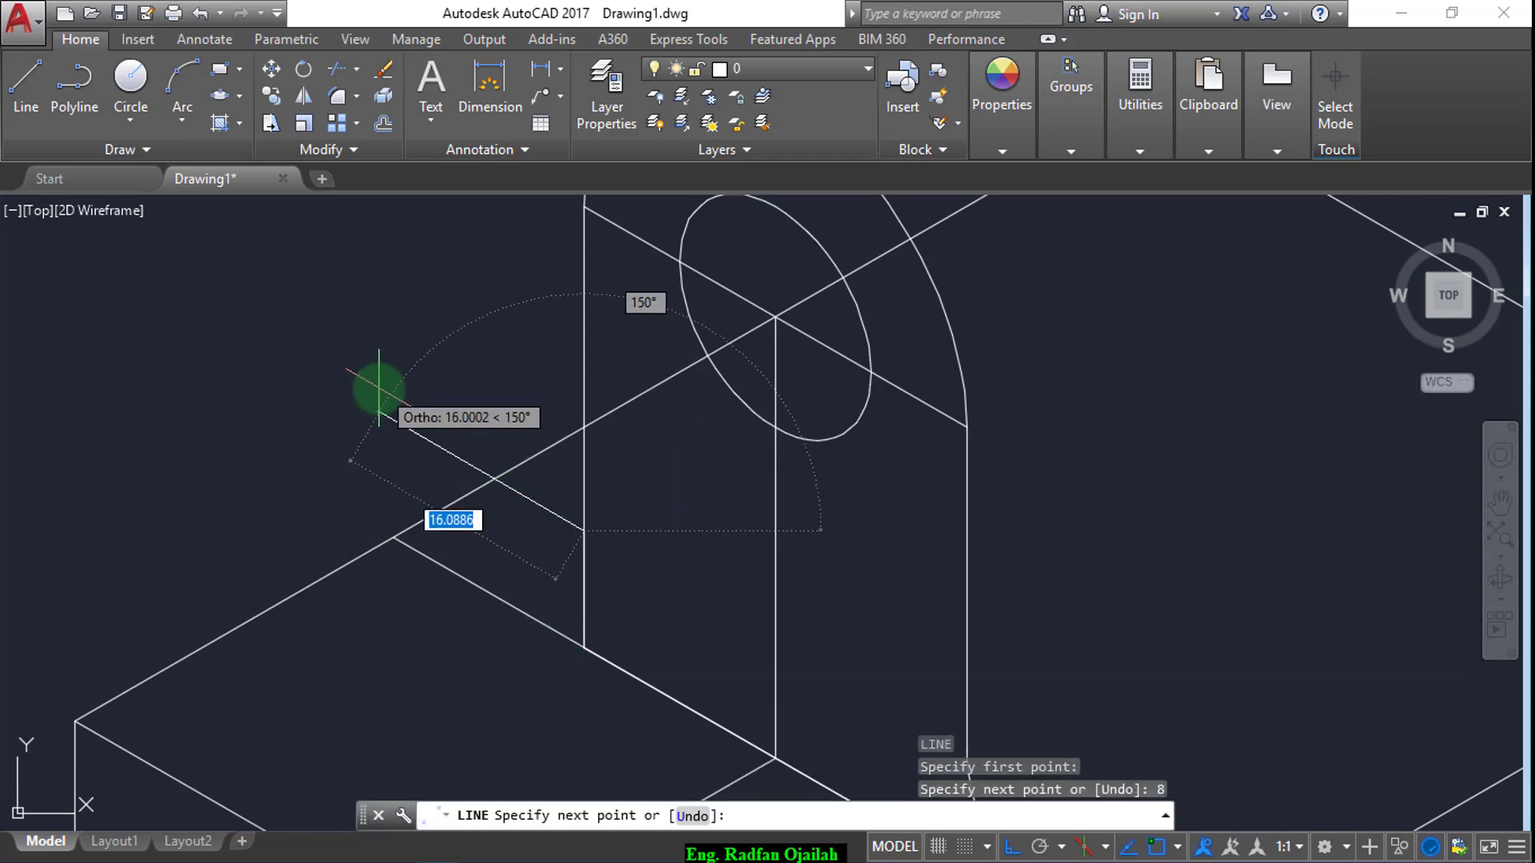
text(8)
key(Return)
key(Return)
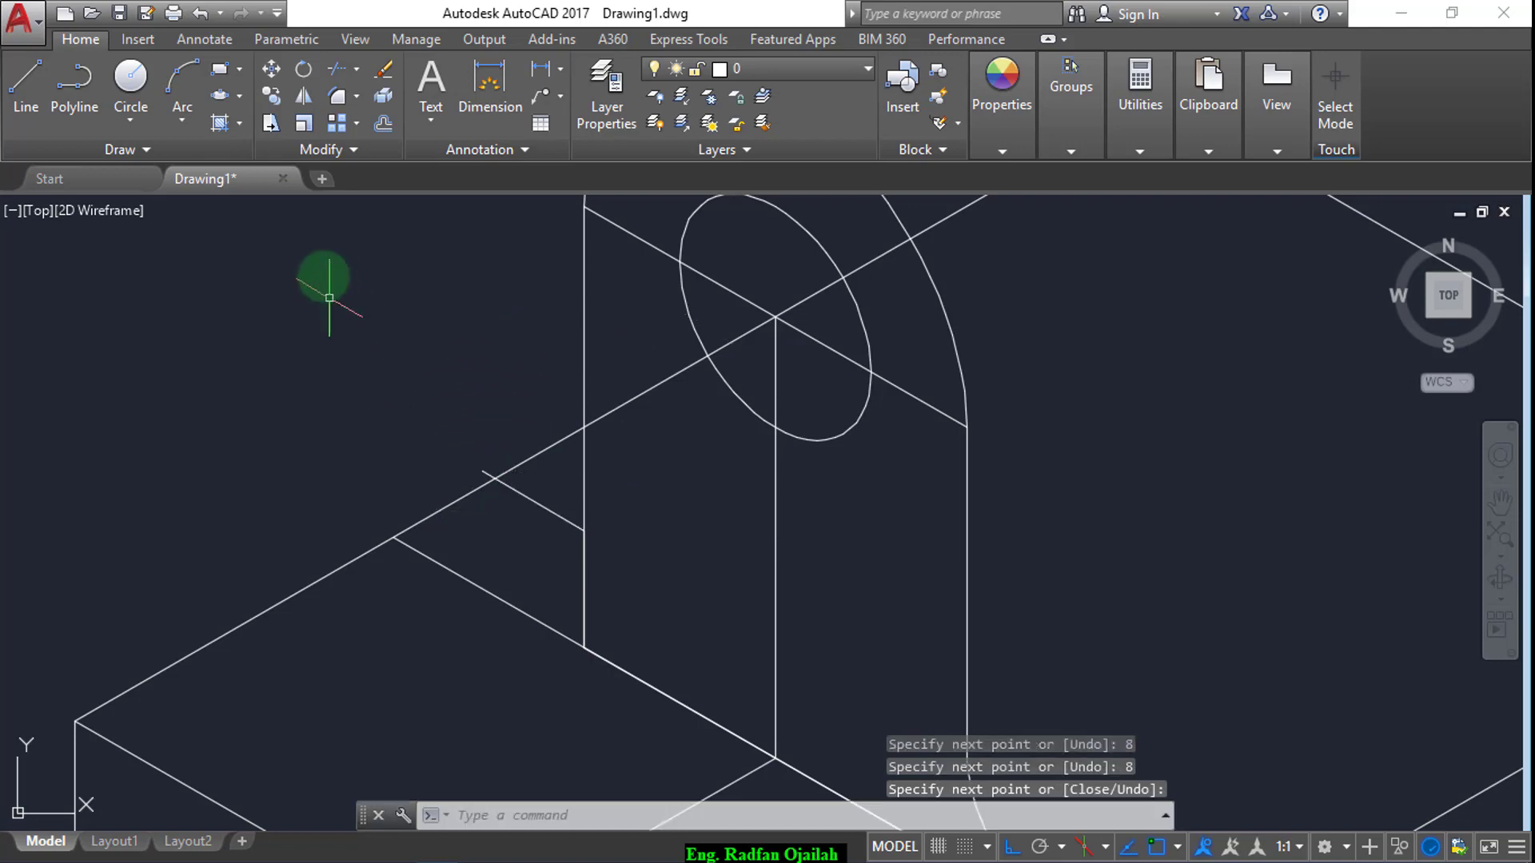
- Draw a radius 8 isocircle centred on the outer end of the slanted construction line, reaching the lug's left vertical edge
click(236, 103)
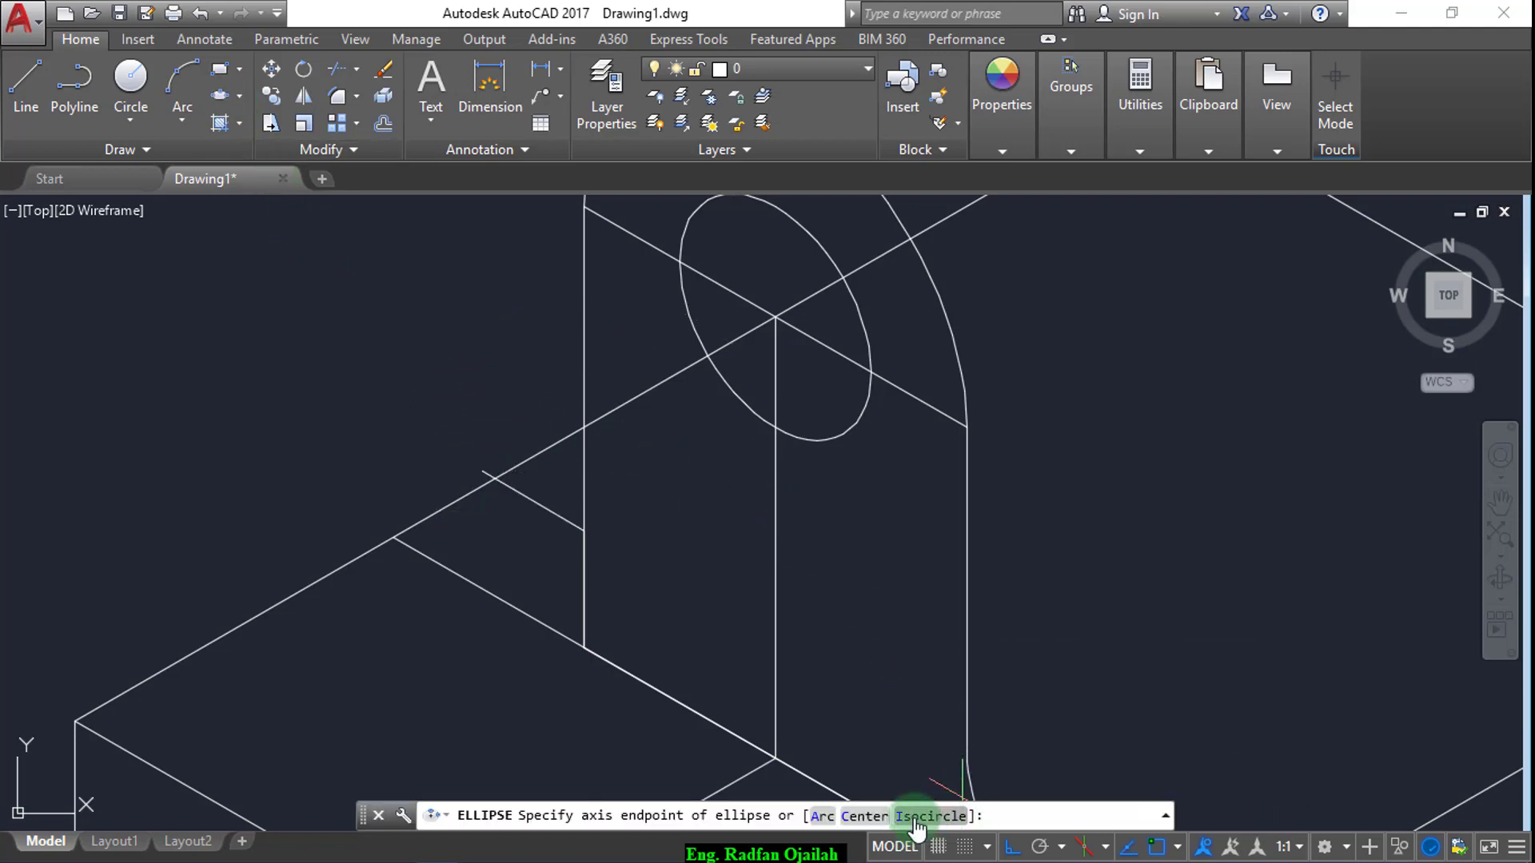
click(931, 815)
click(482, 471)
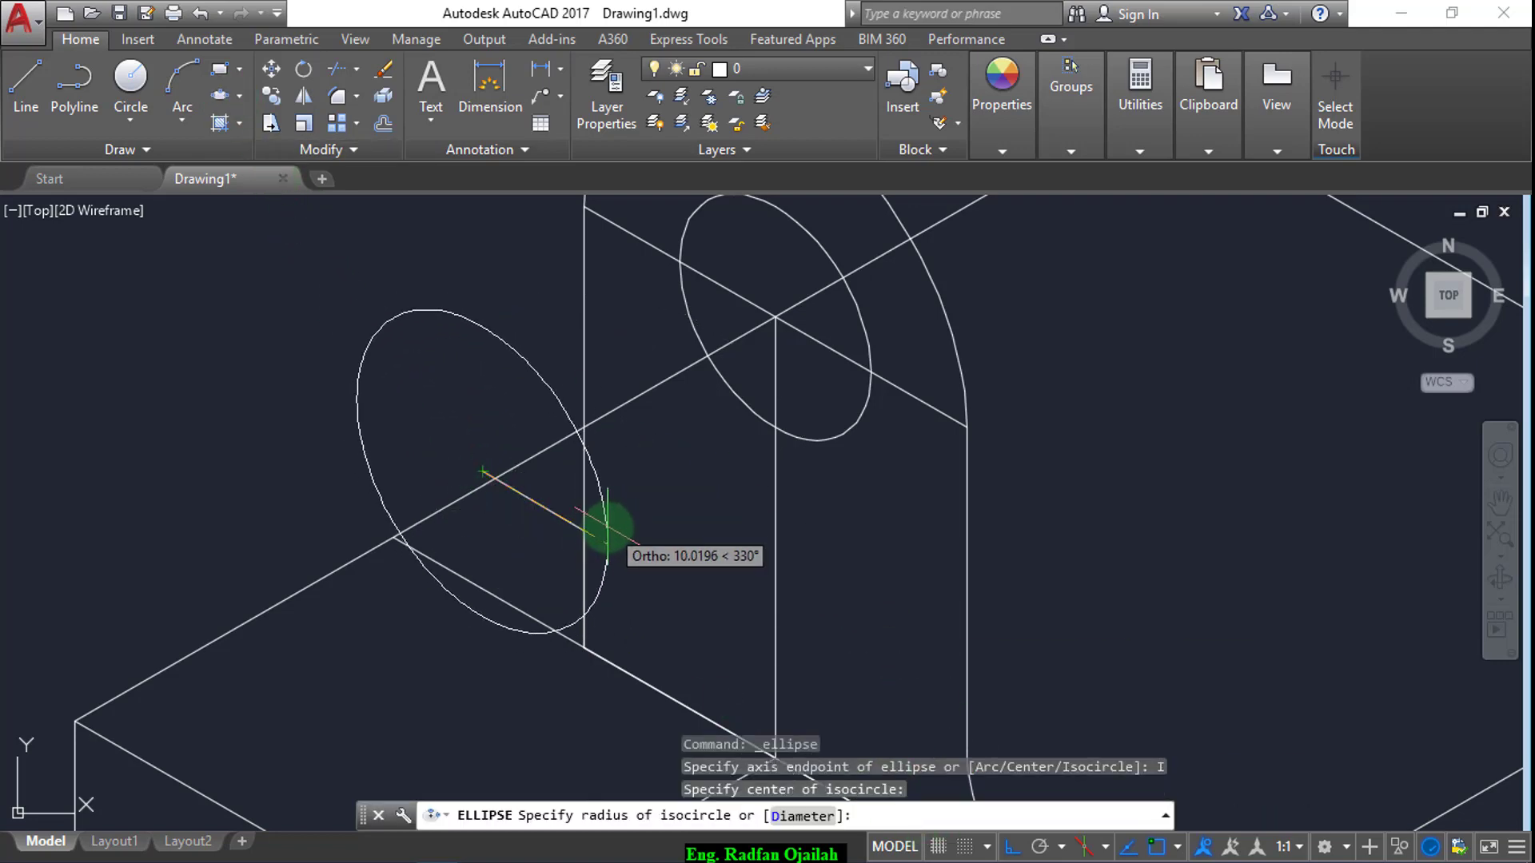
key(Escape)
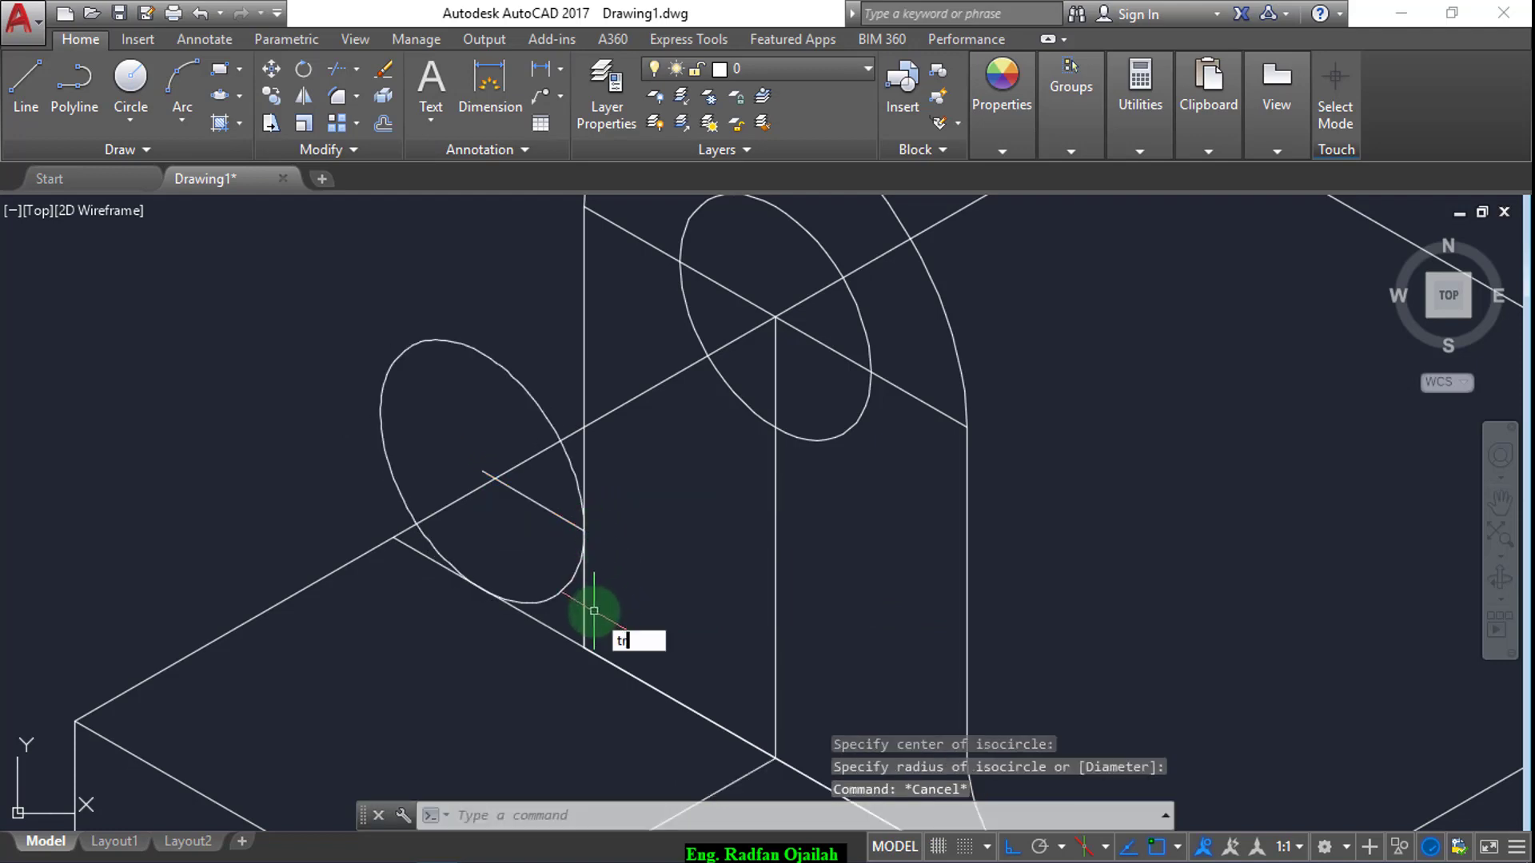
- Trim the base line at the lug's left foot beyond the isocircle
text(tr)
key(Return)
key(Return)
click(418, 549)
key(Escape)
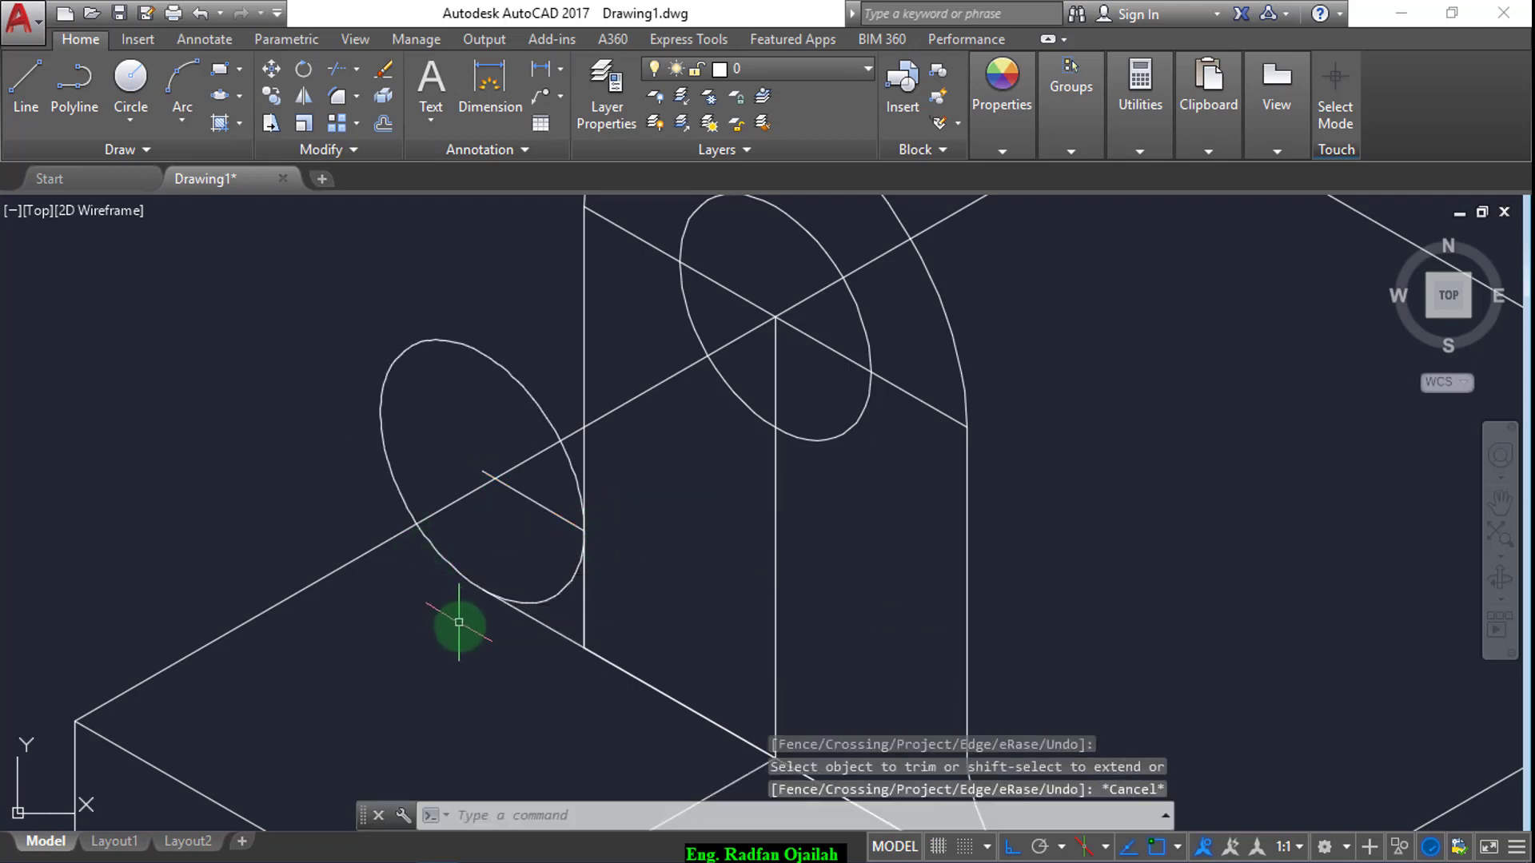
- Trim the isocircle against the base line and the lug's left edge, leaving only the left foot fillet arc
text(tr)
key(Return)
click(532, 619)
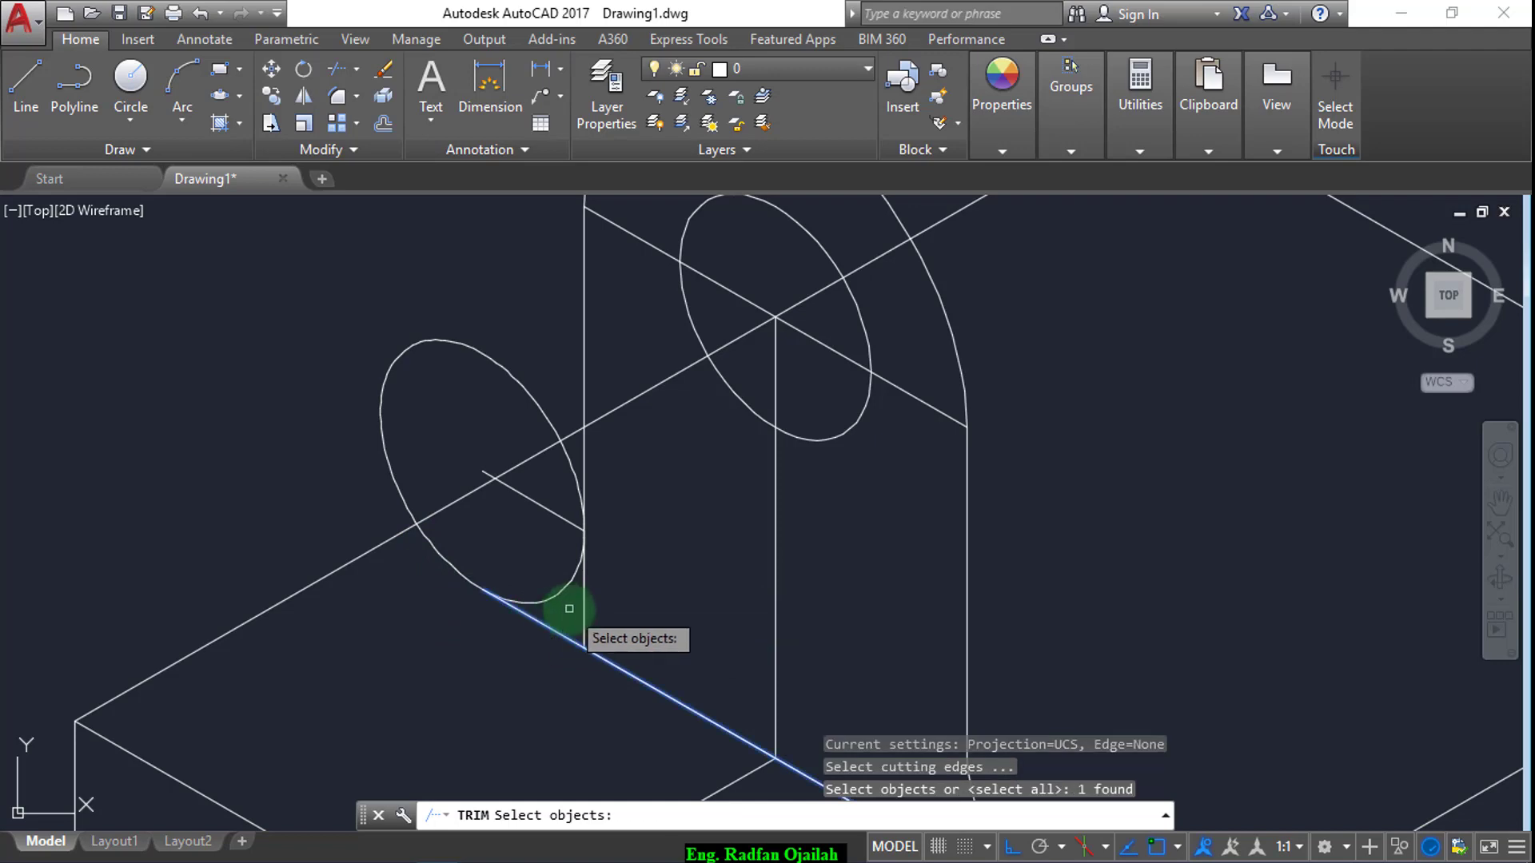
click(585, 604)
key(Return)
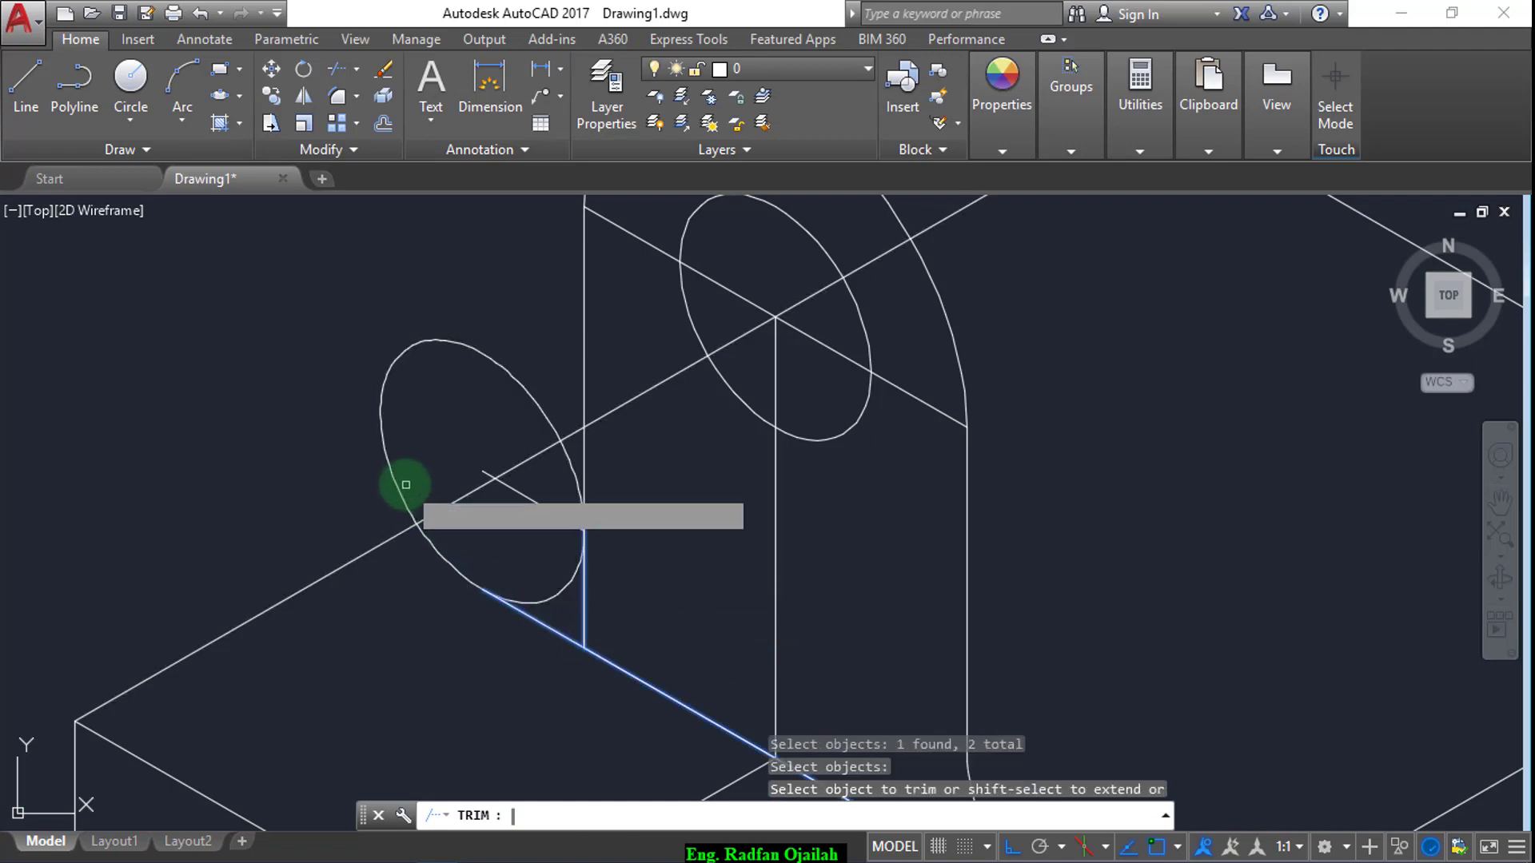
click(398, 486)
key(Escape)
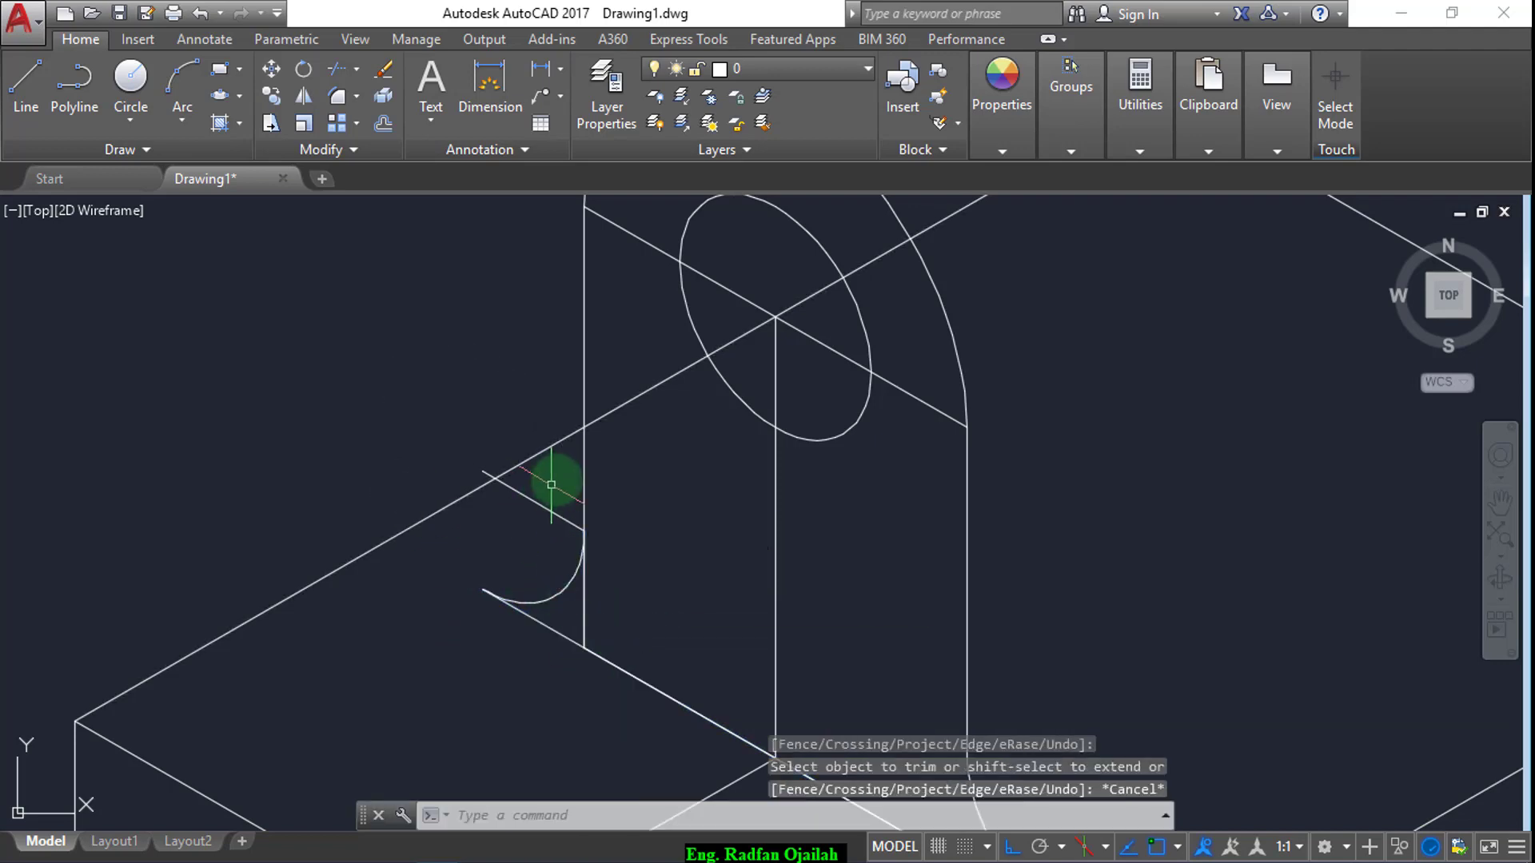
- Erase the slanted construction line leading to the left fillet's centre
click(551, 484)
click(519, 566)
key(Delete)
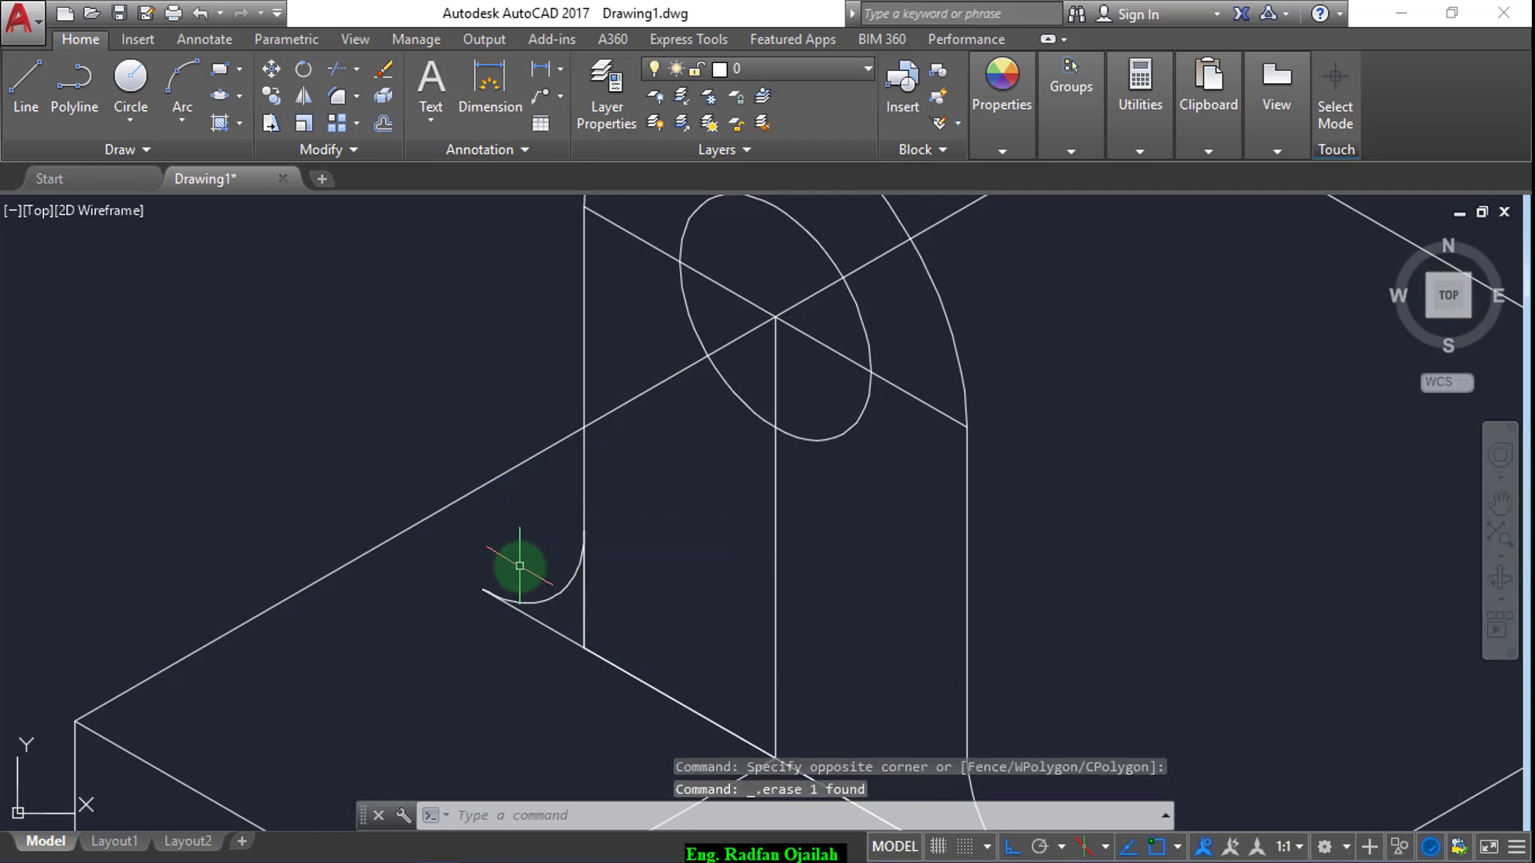
scroll(448, 501, down, 3)
scroll(405, 506, down, 2)
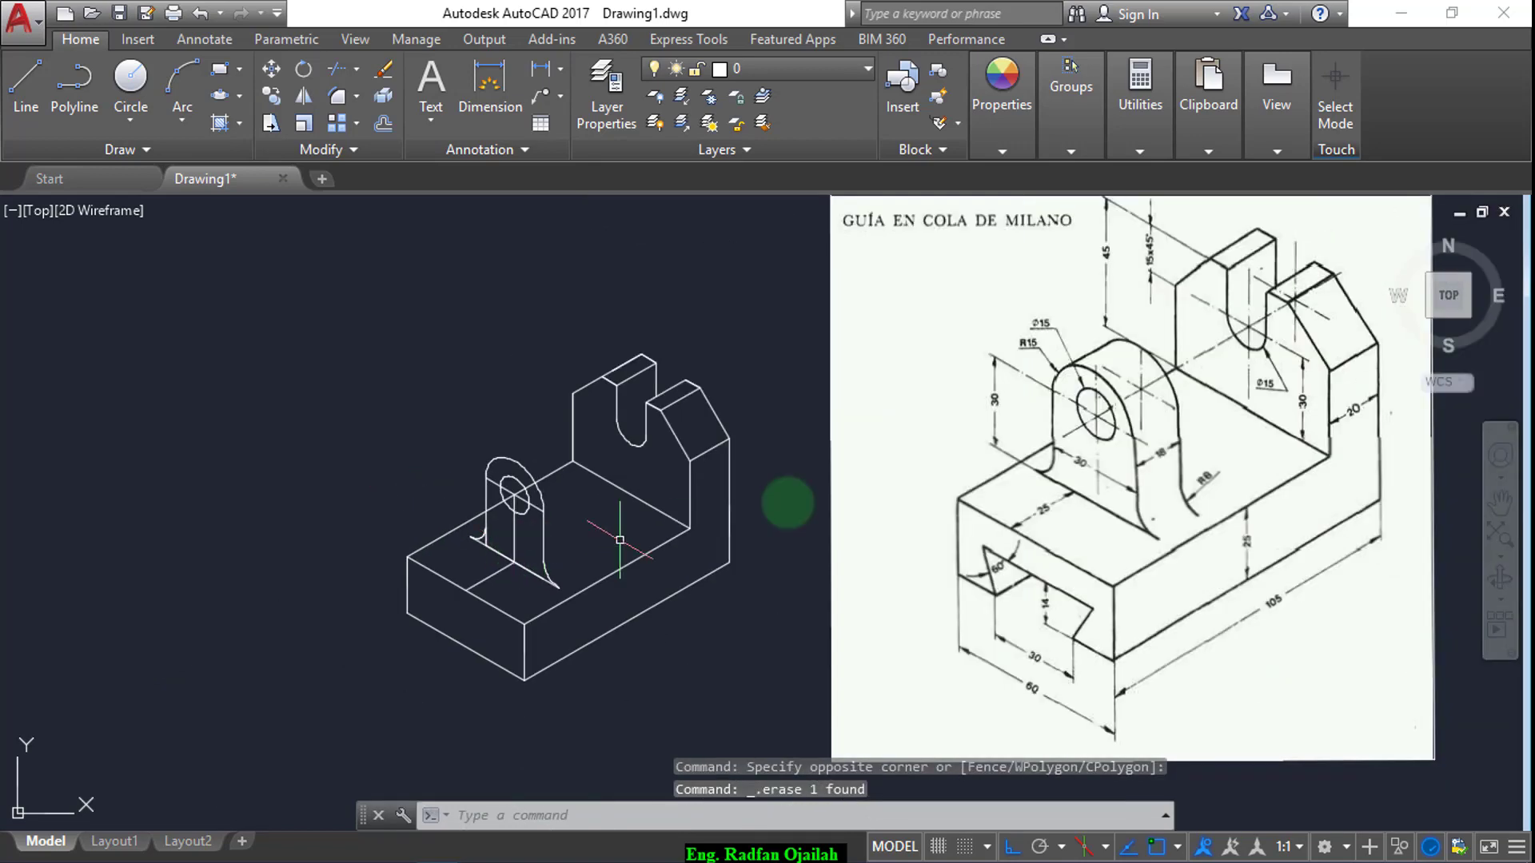
- Copy the entire front lug profile with its hole and foot fillets 18 mm backward along the base's long isometric axis
scroll(1106, 517, up, 8)
scroll(1109, 523, down, 7)
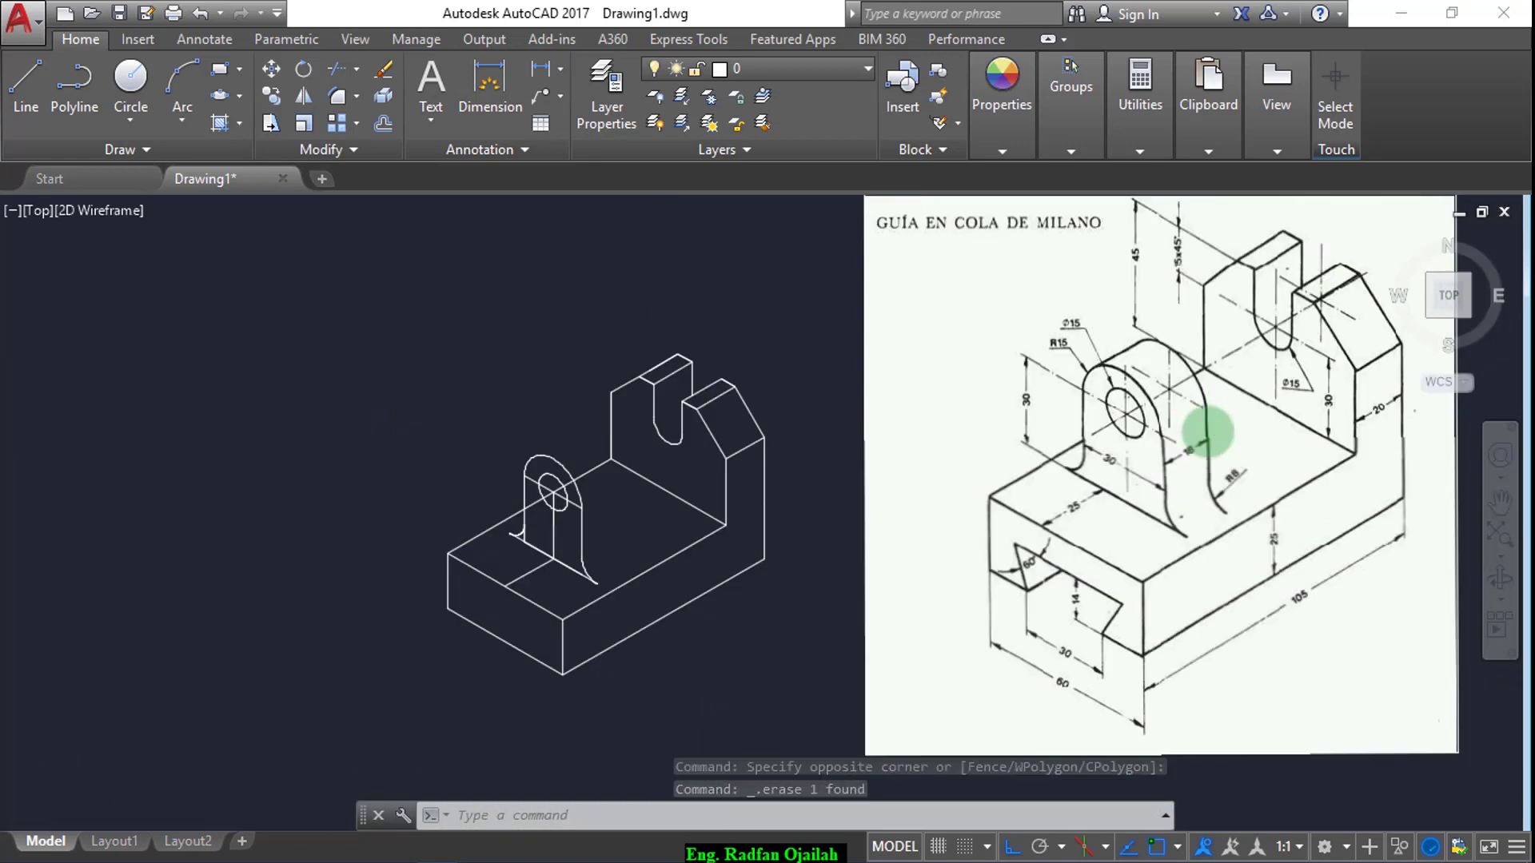
scroll(969, 538, up, 2)
scroll(423, 338, up, 2)
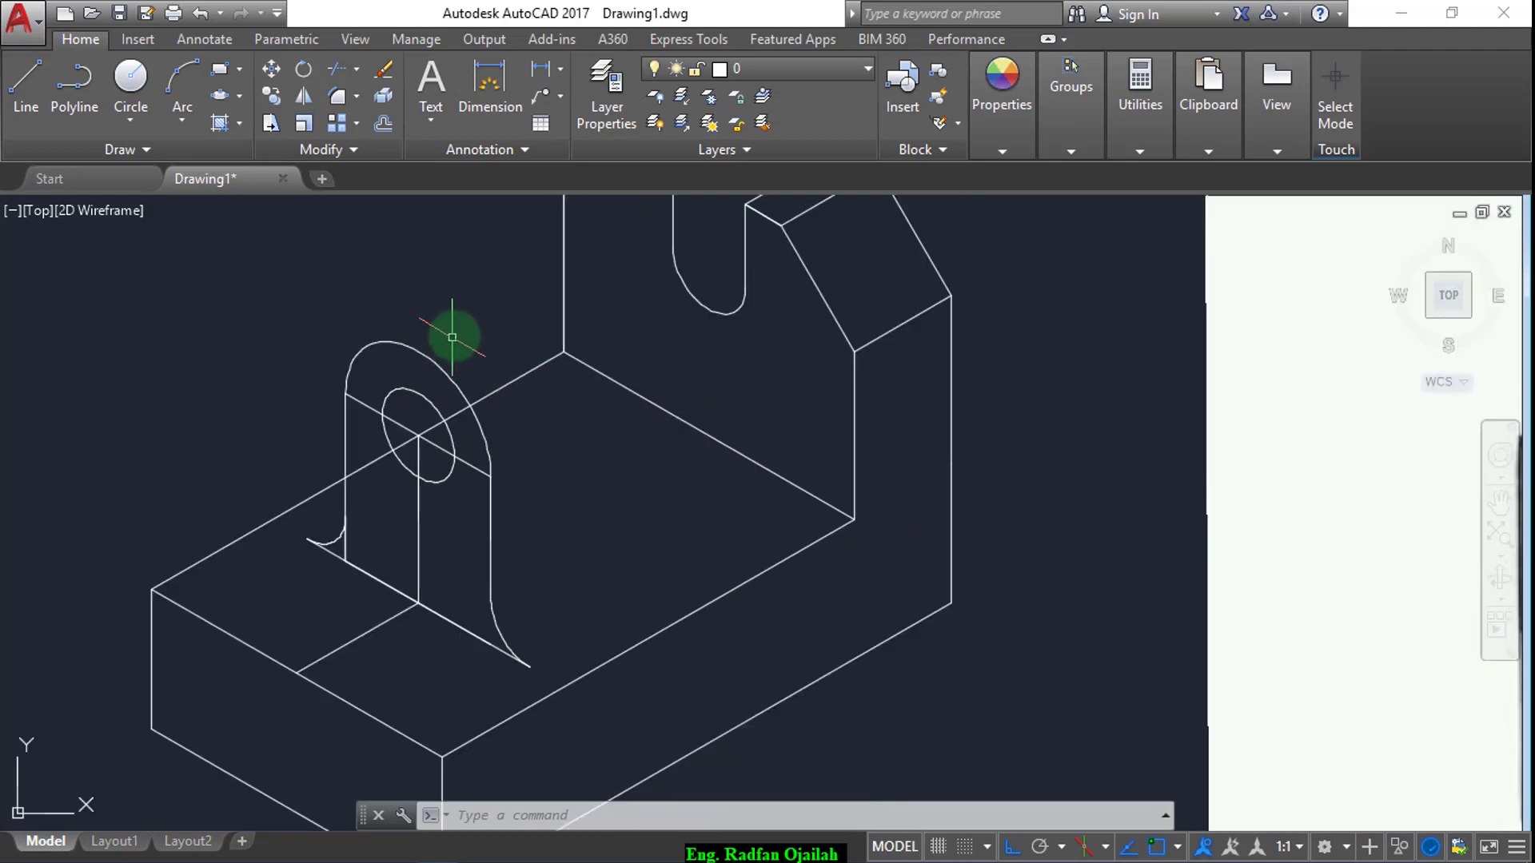
click(445, 332)
click(334, 424)
click(522, 439)
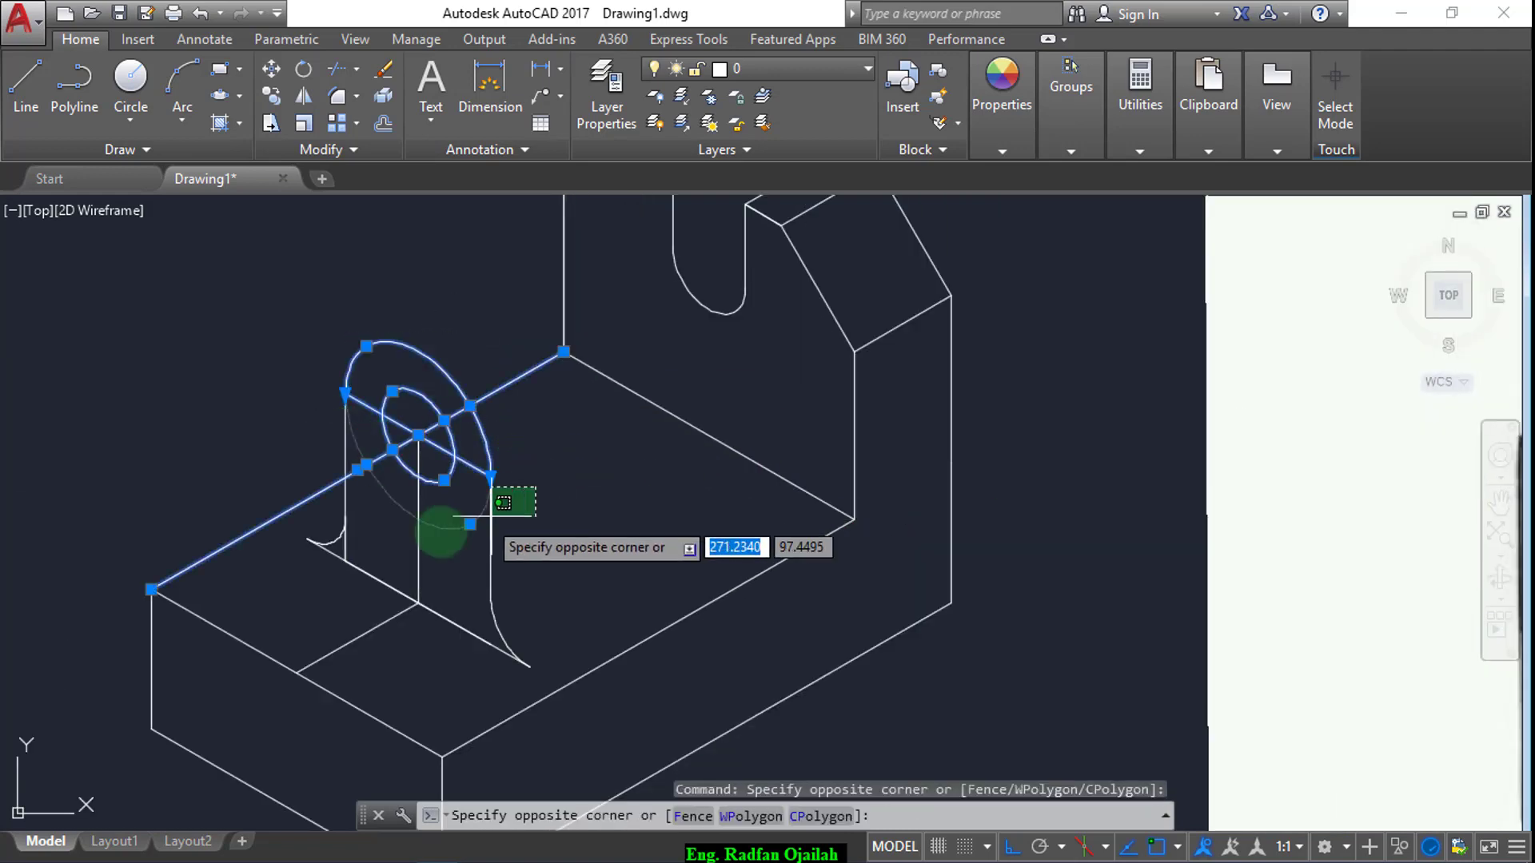
click(314, 590)
click(565, 609)
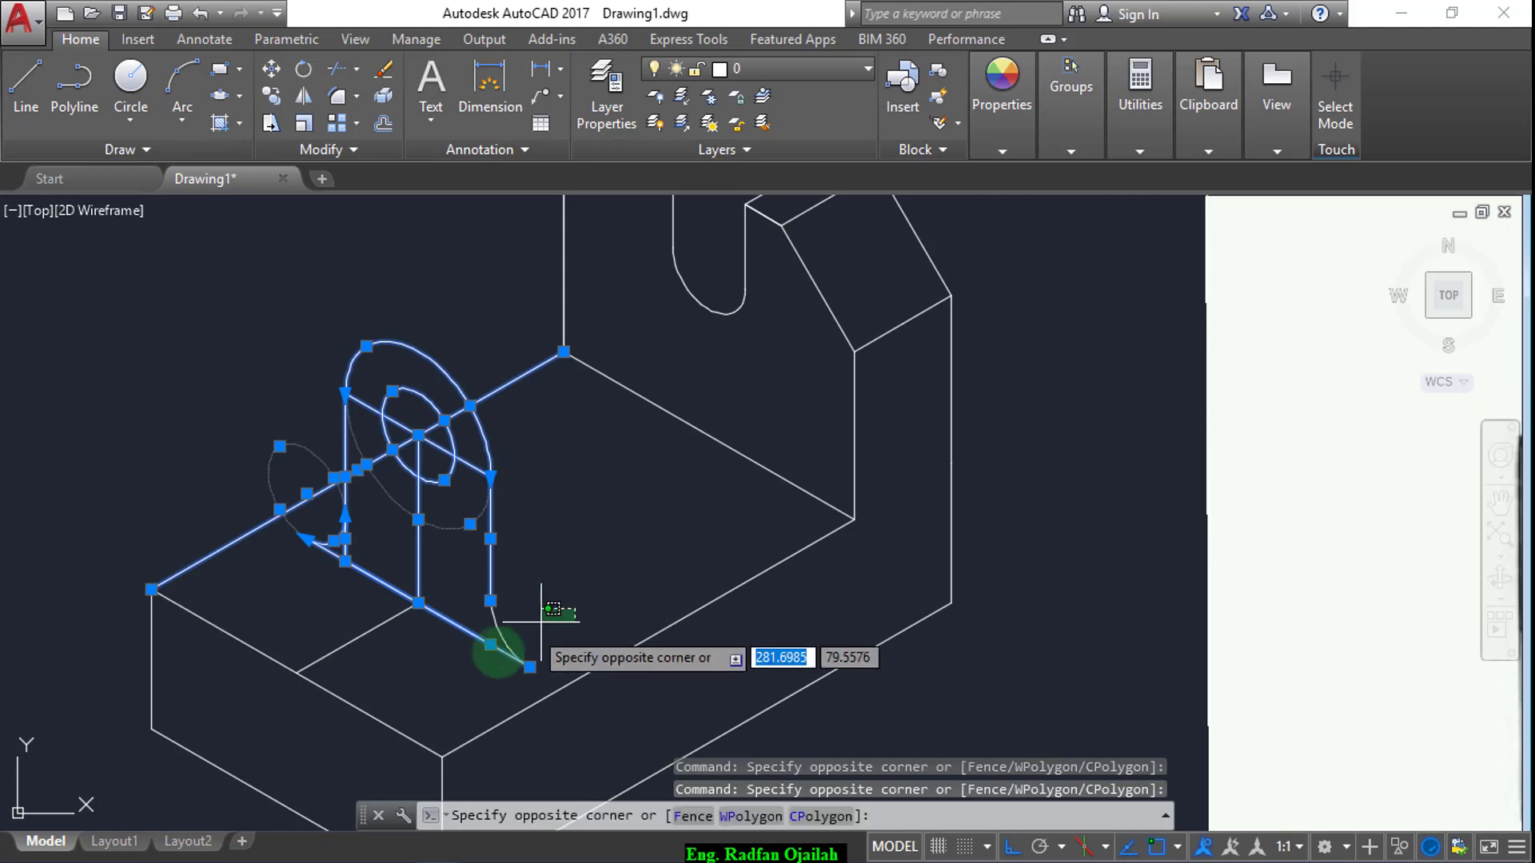
click(494, 656)
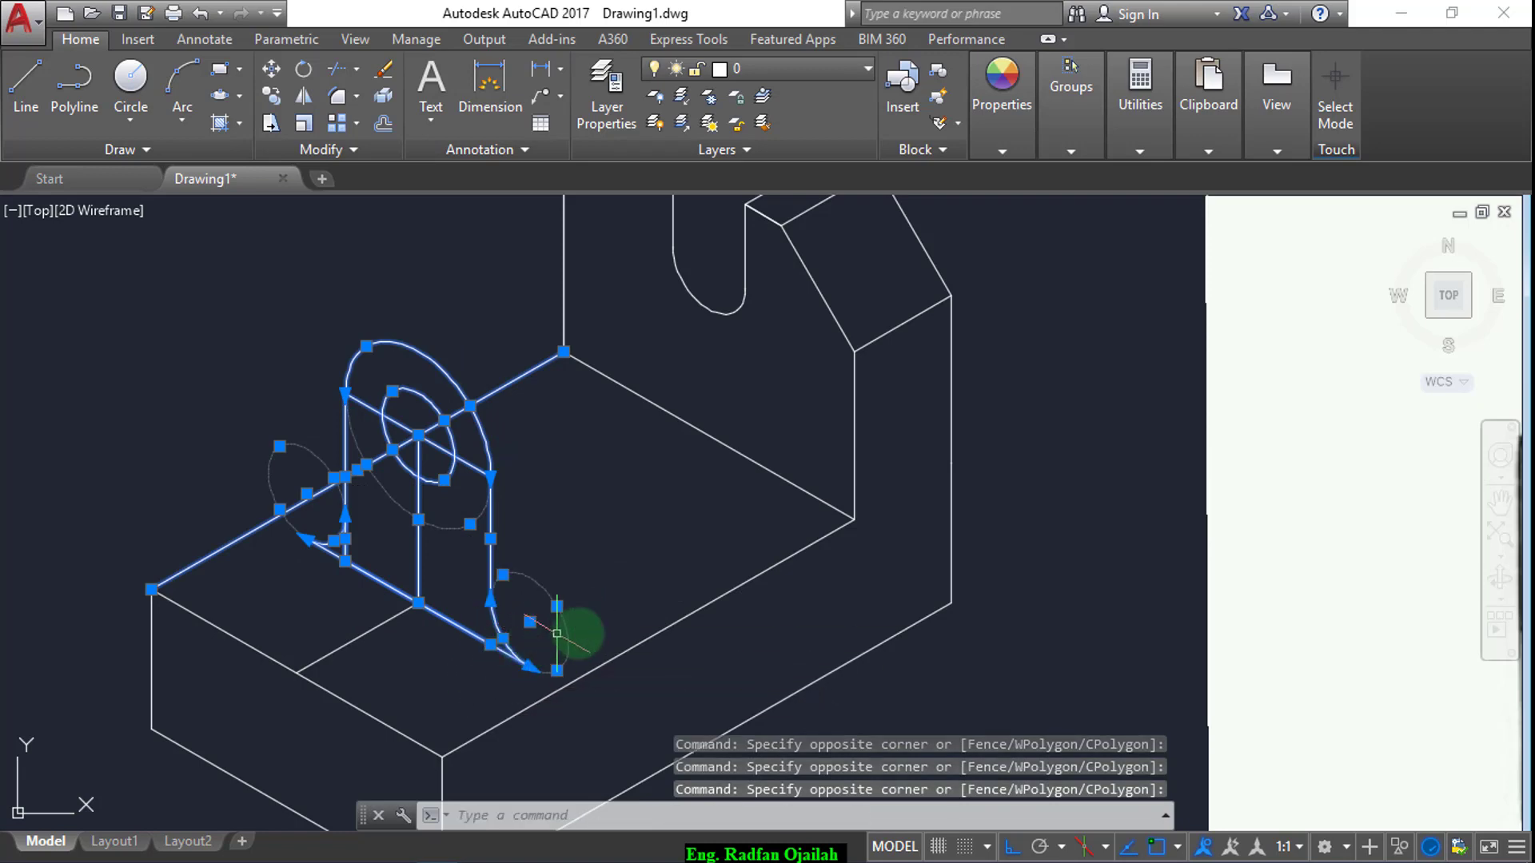
text(CO)
key(Return)
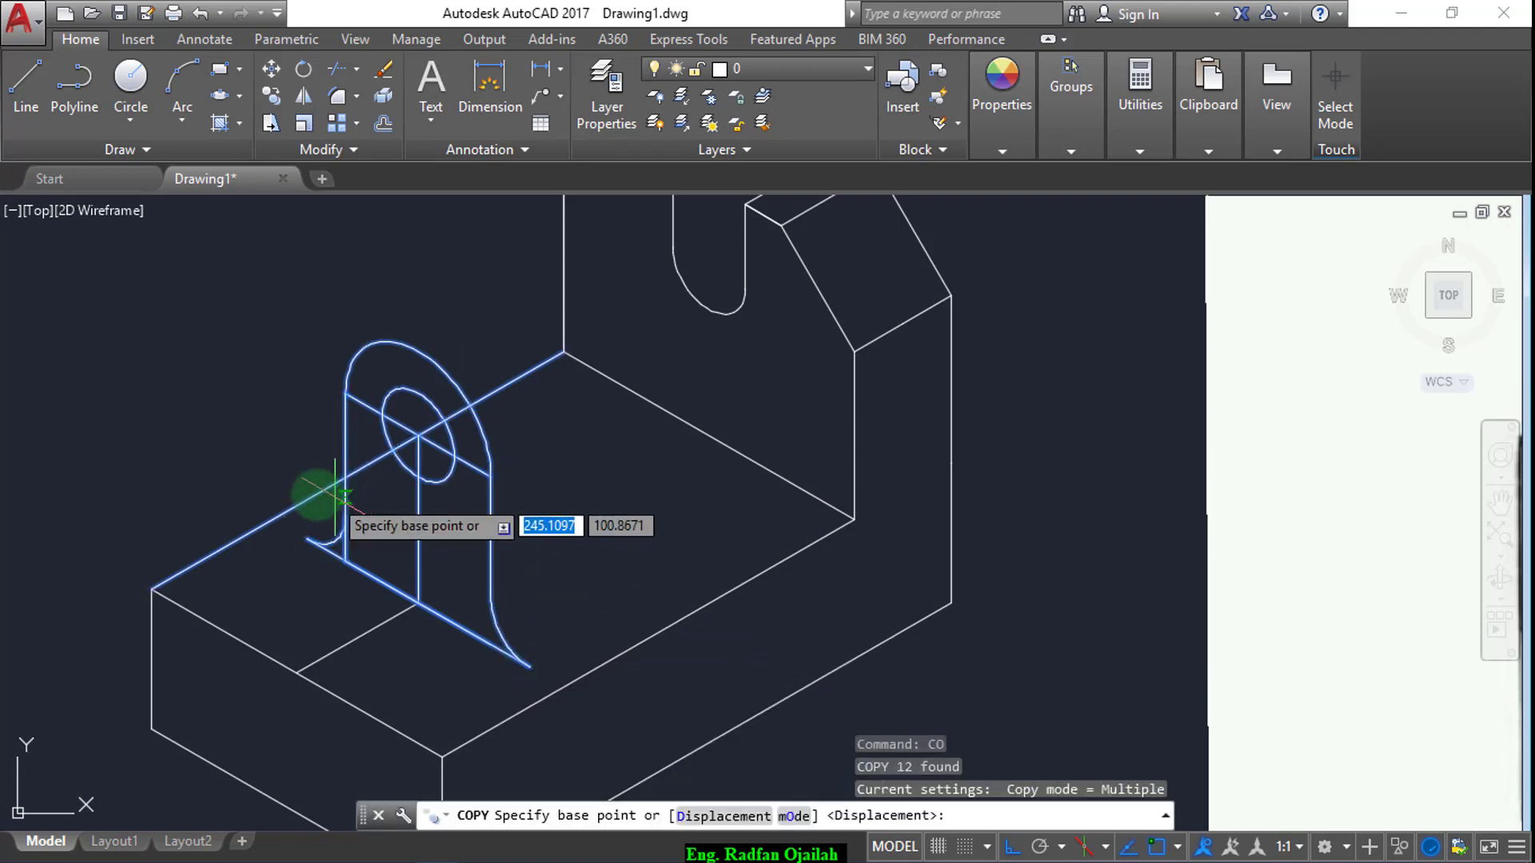
scroll(320, 504, down, 2)
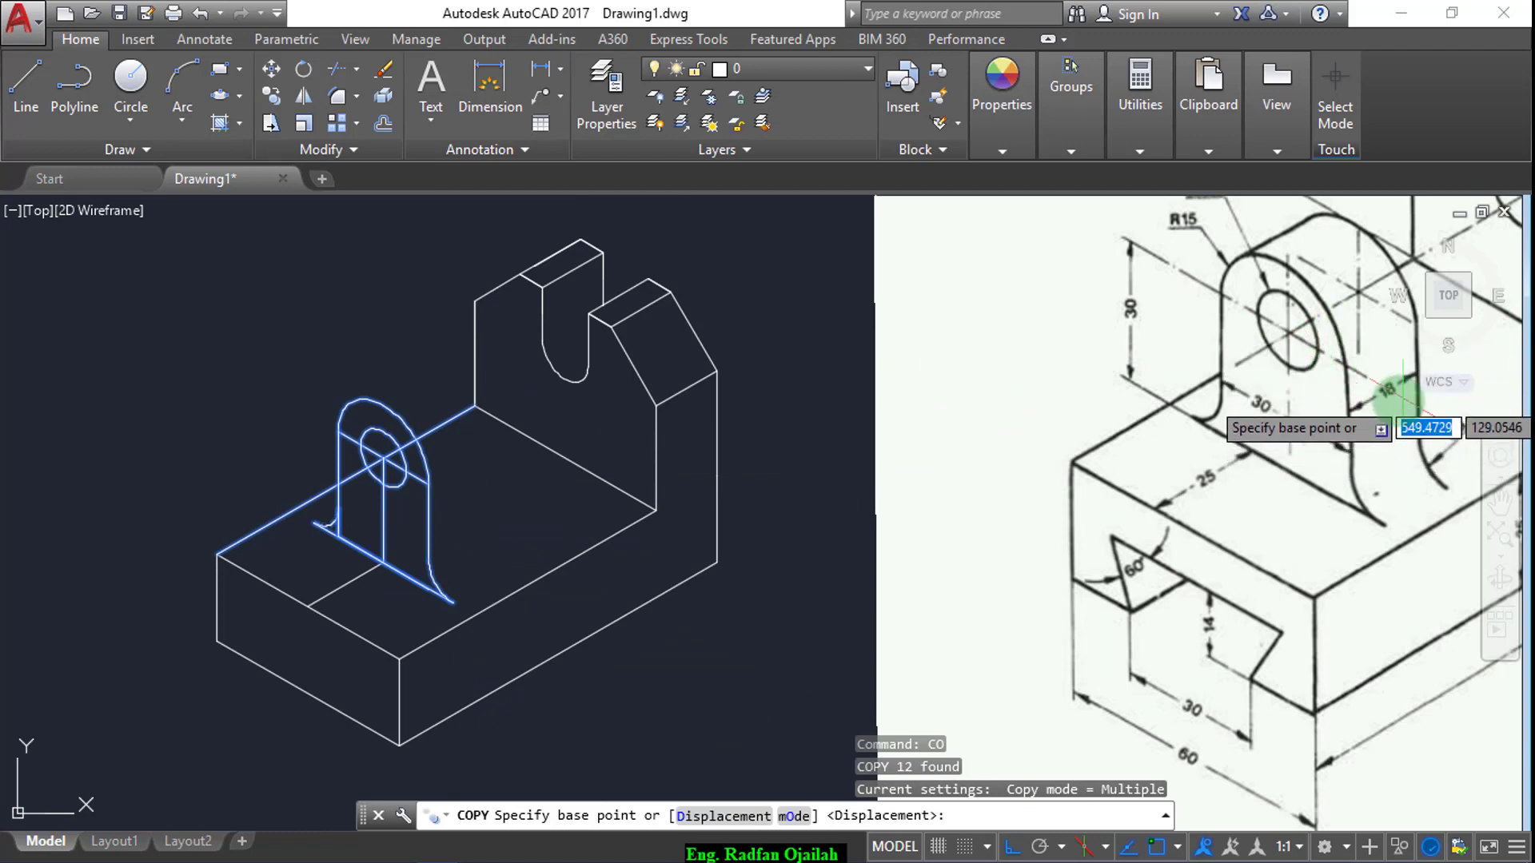
click(464, 586)
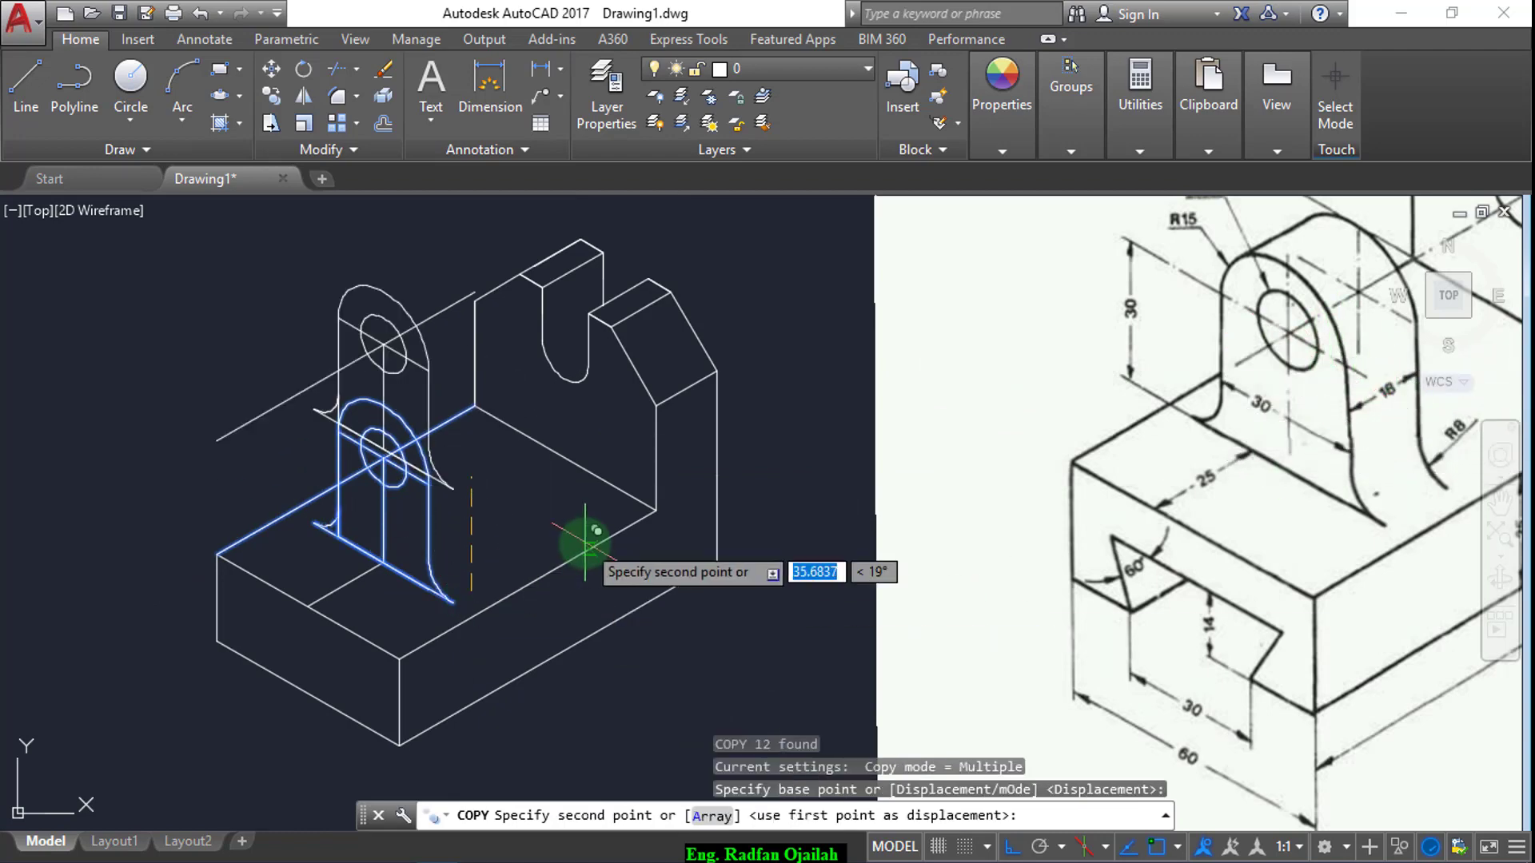
key(F5)
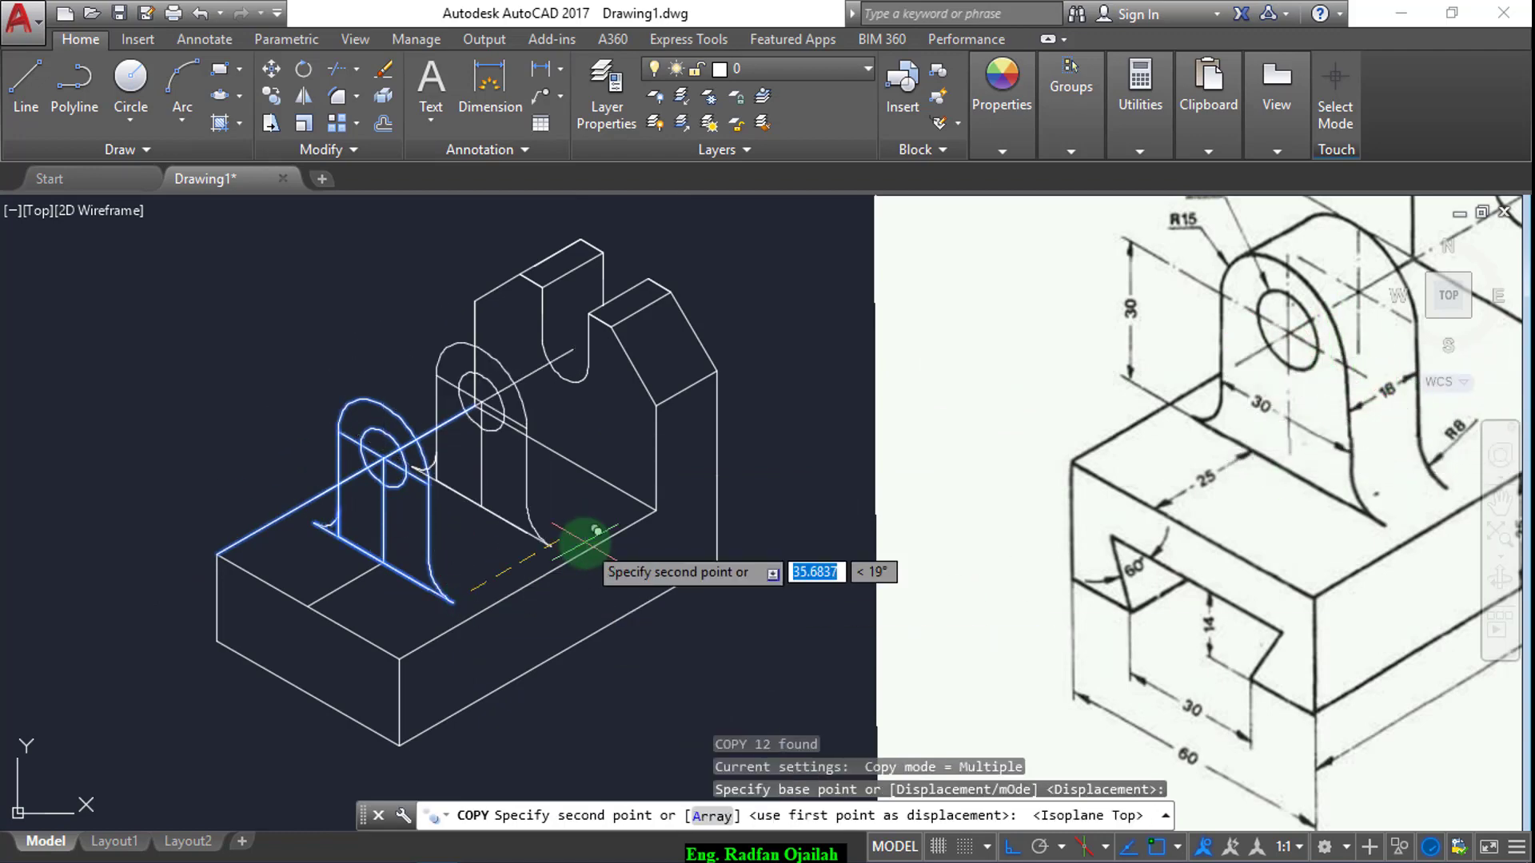
text(18)
key(Return)
key(Escape)
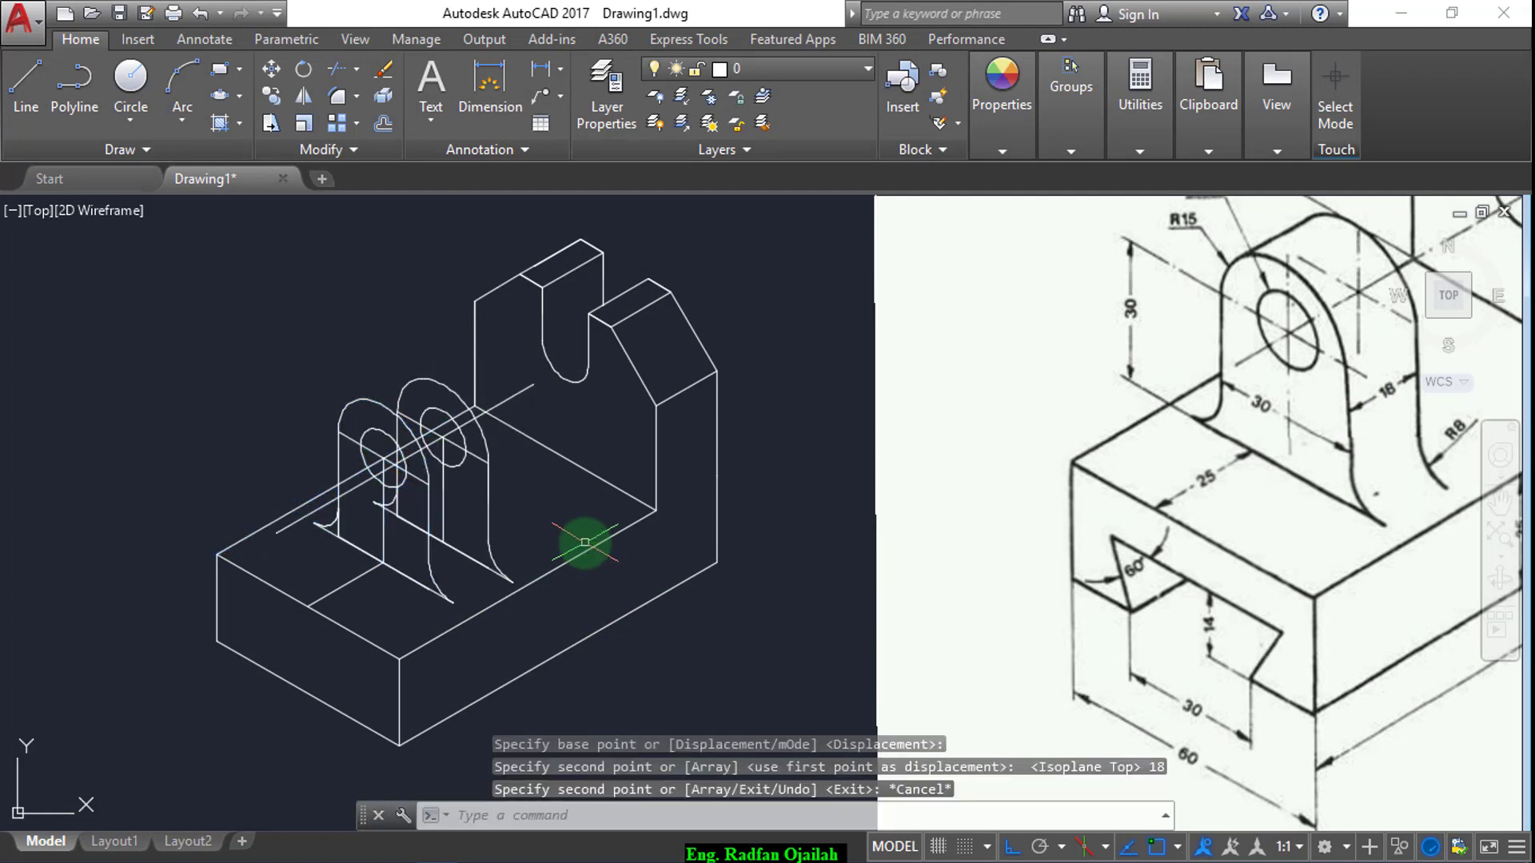
- Draw a line joining the rounded tops of the copied and original lug profiles
text(l)
key(Return)
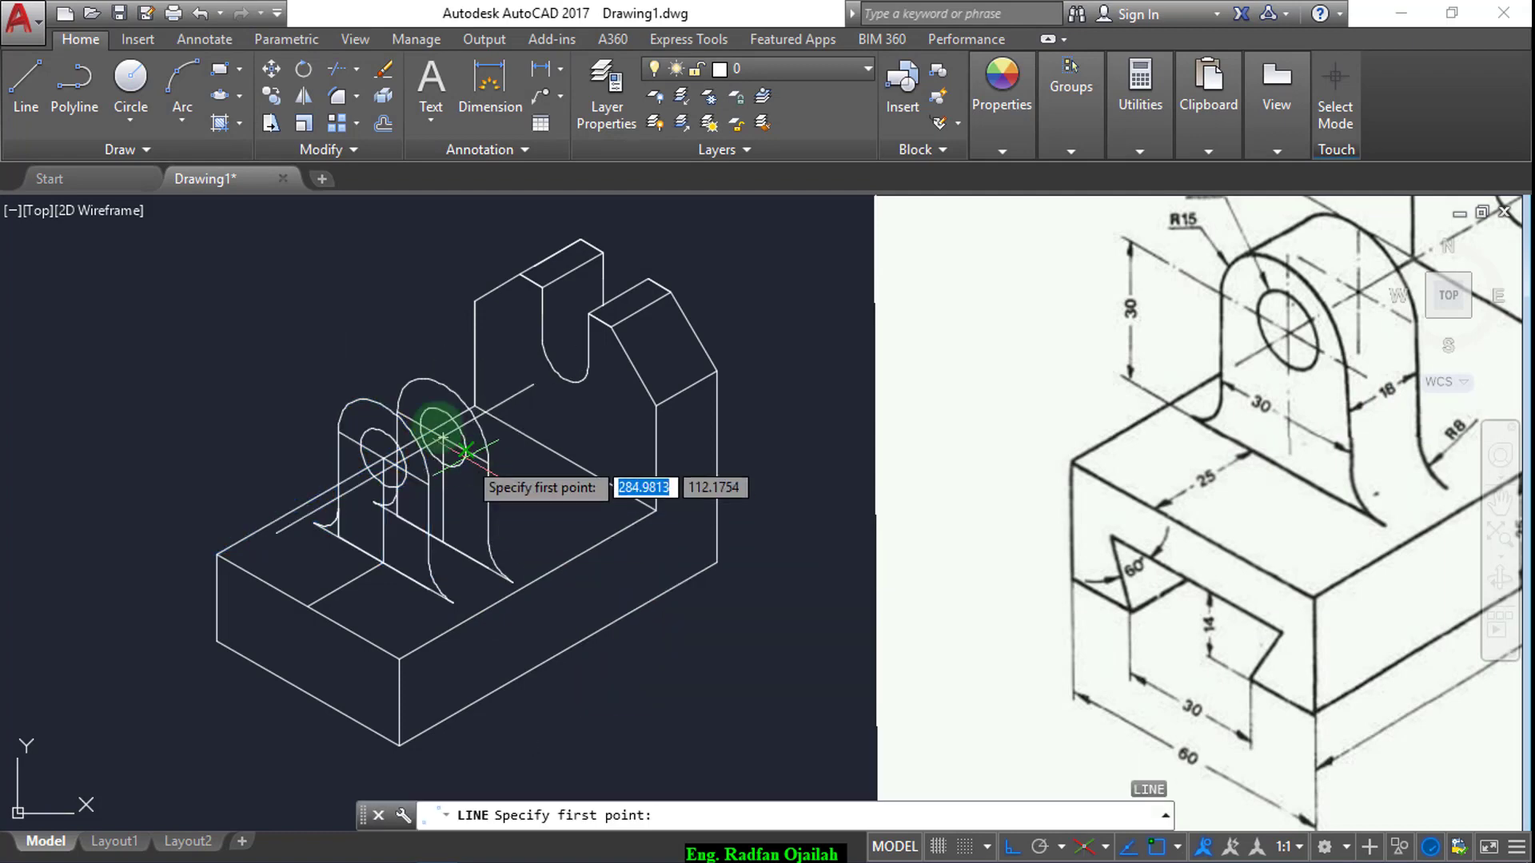
click(410, 381)
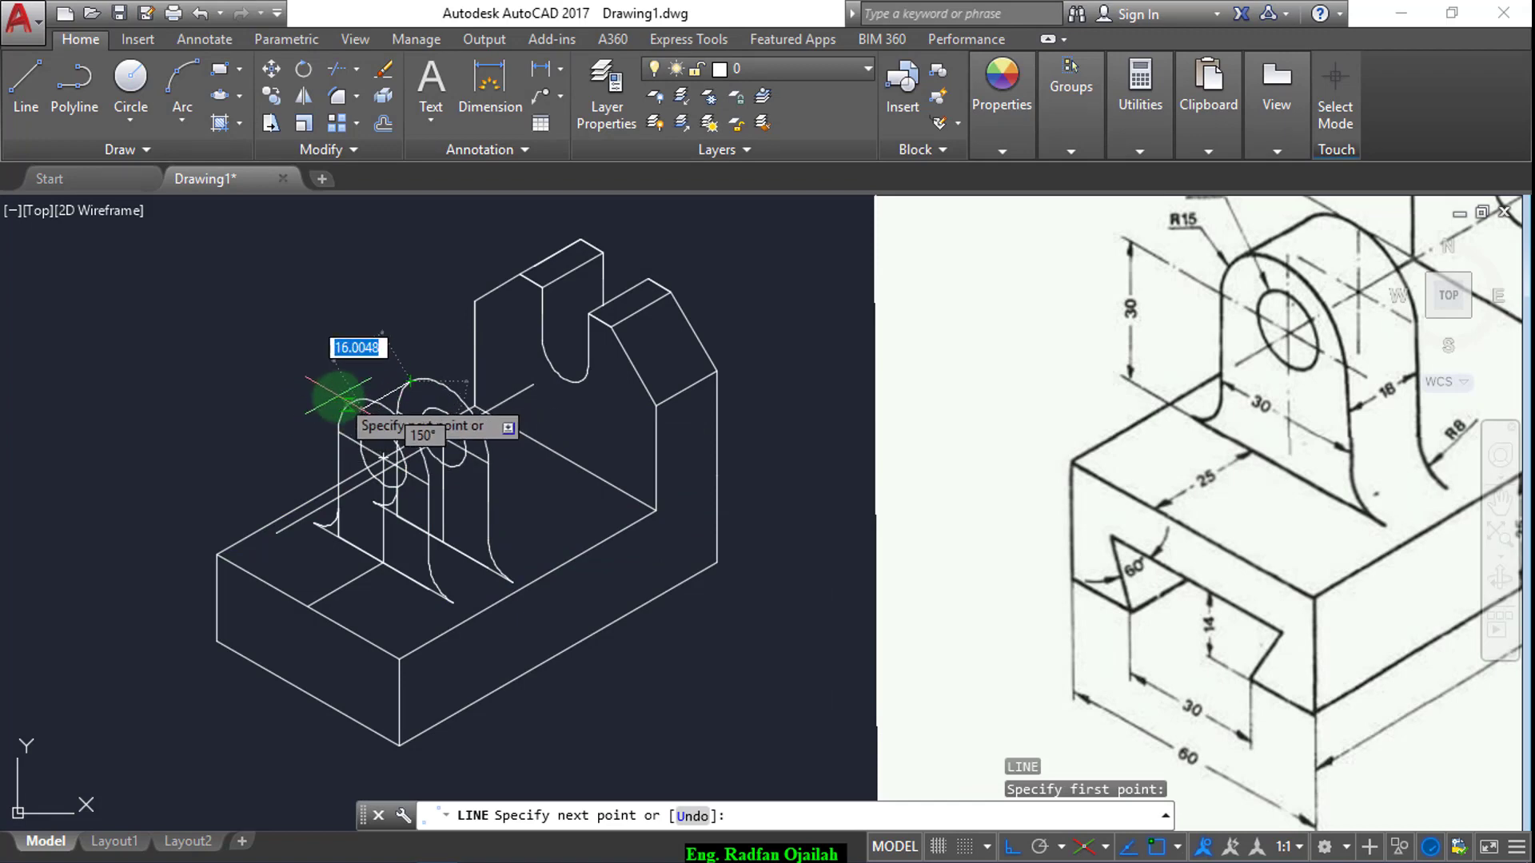
click(370, 397)
key(Return)
key(Return)
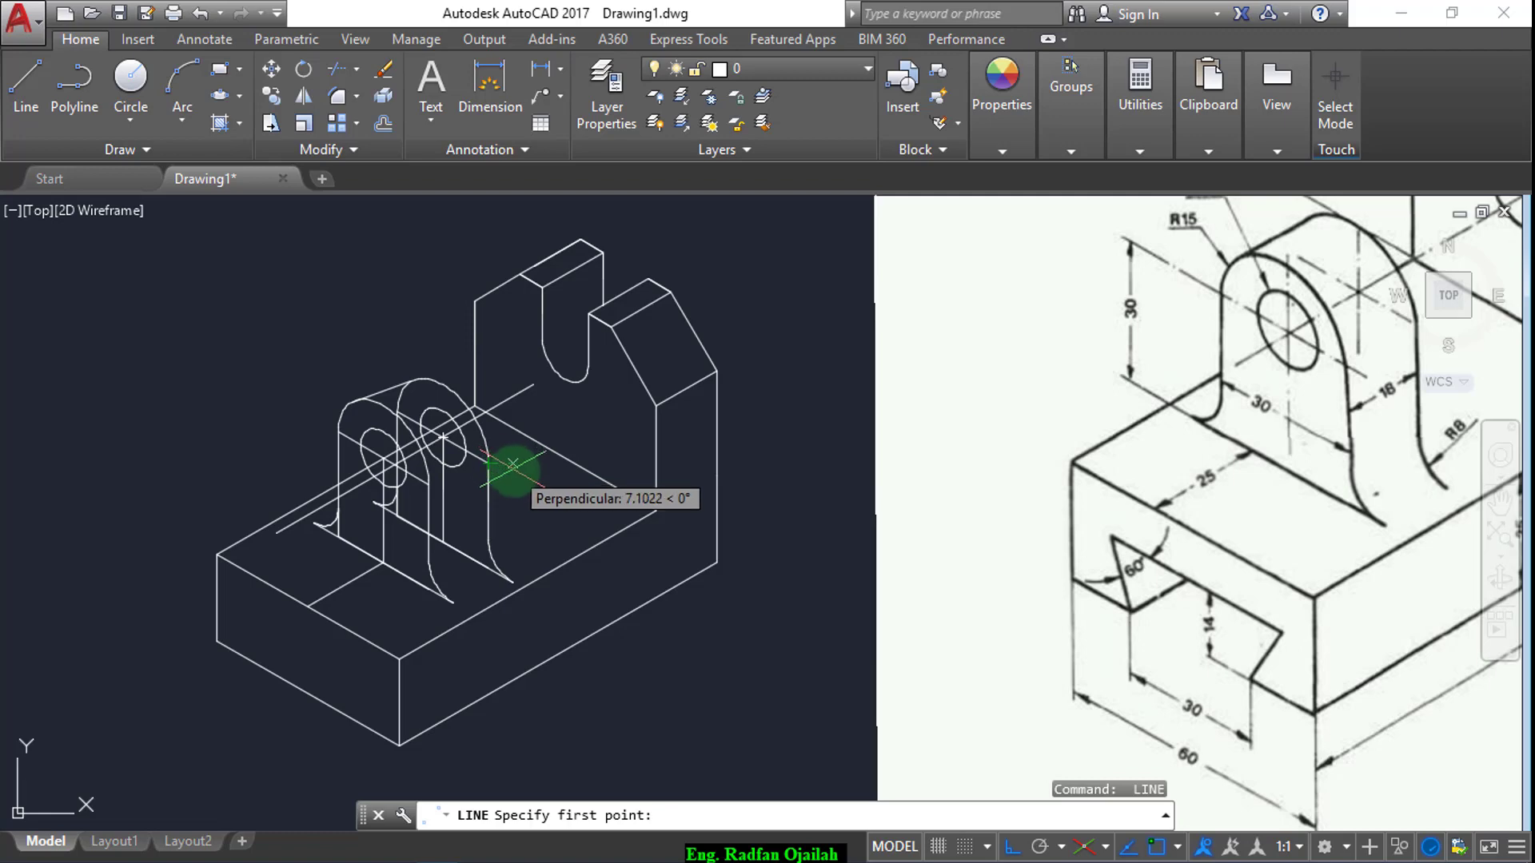
- Undo the line joining the rounded tops and the 18 mm copy of the lug profile
key(ctrl+z)
key(ctrl+z)
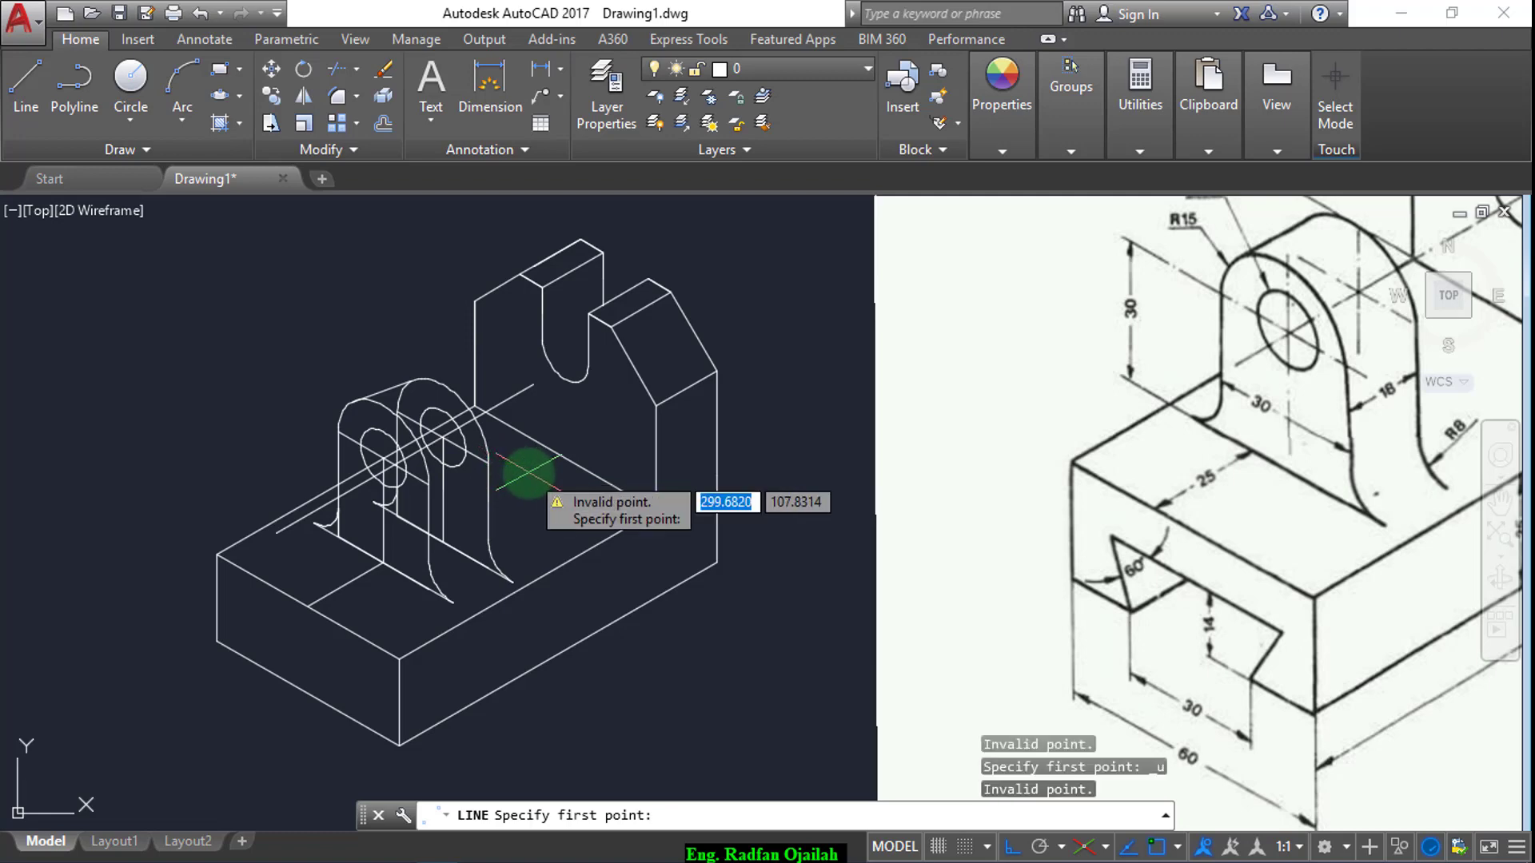
key(Escape)
key(ctrl+z)
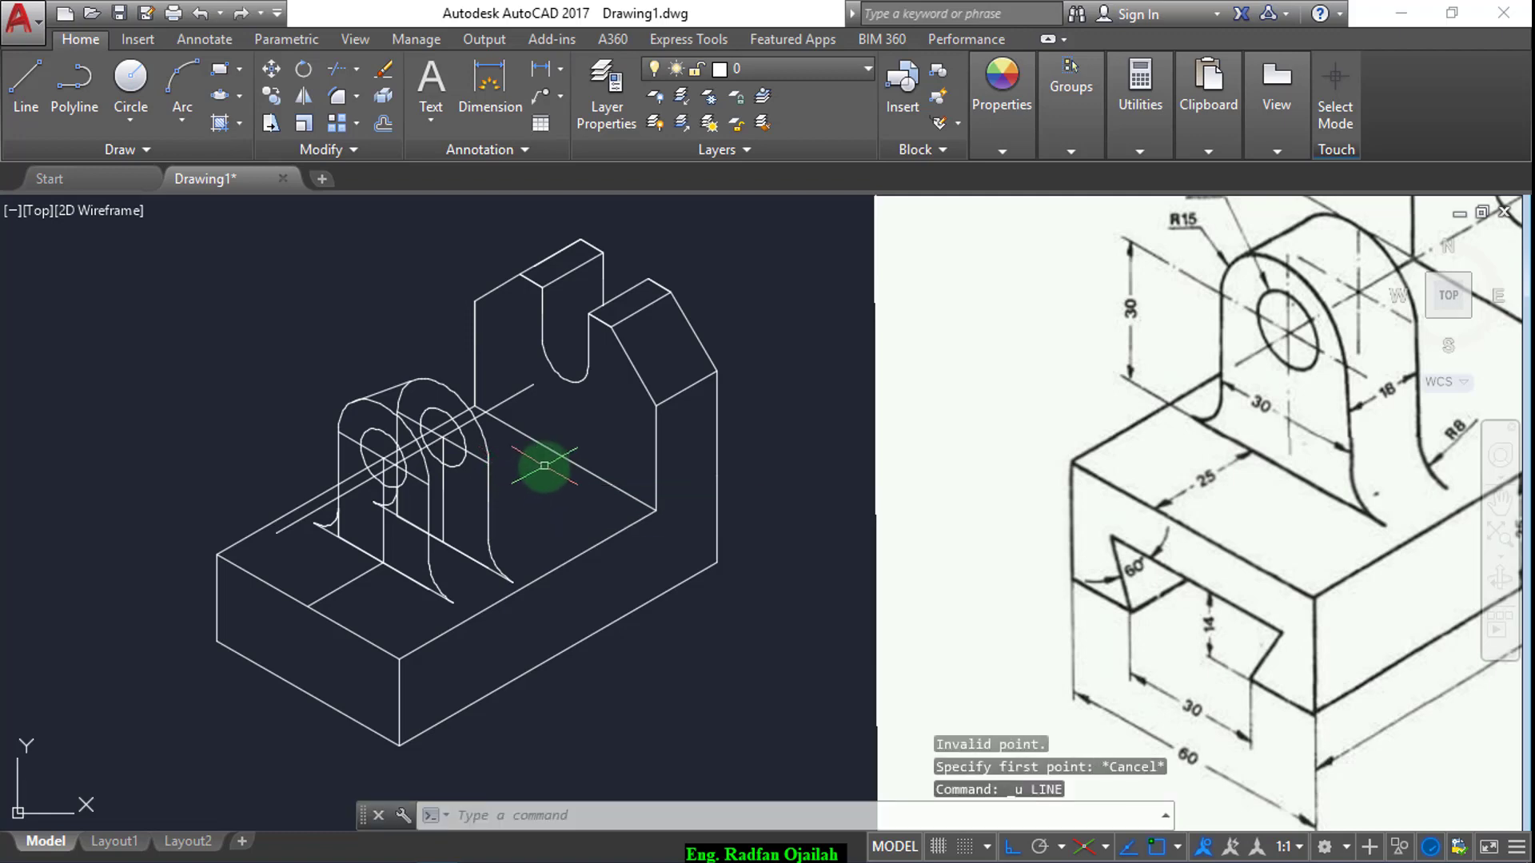
key(ctrl+z)
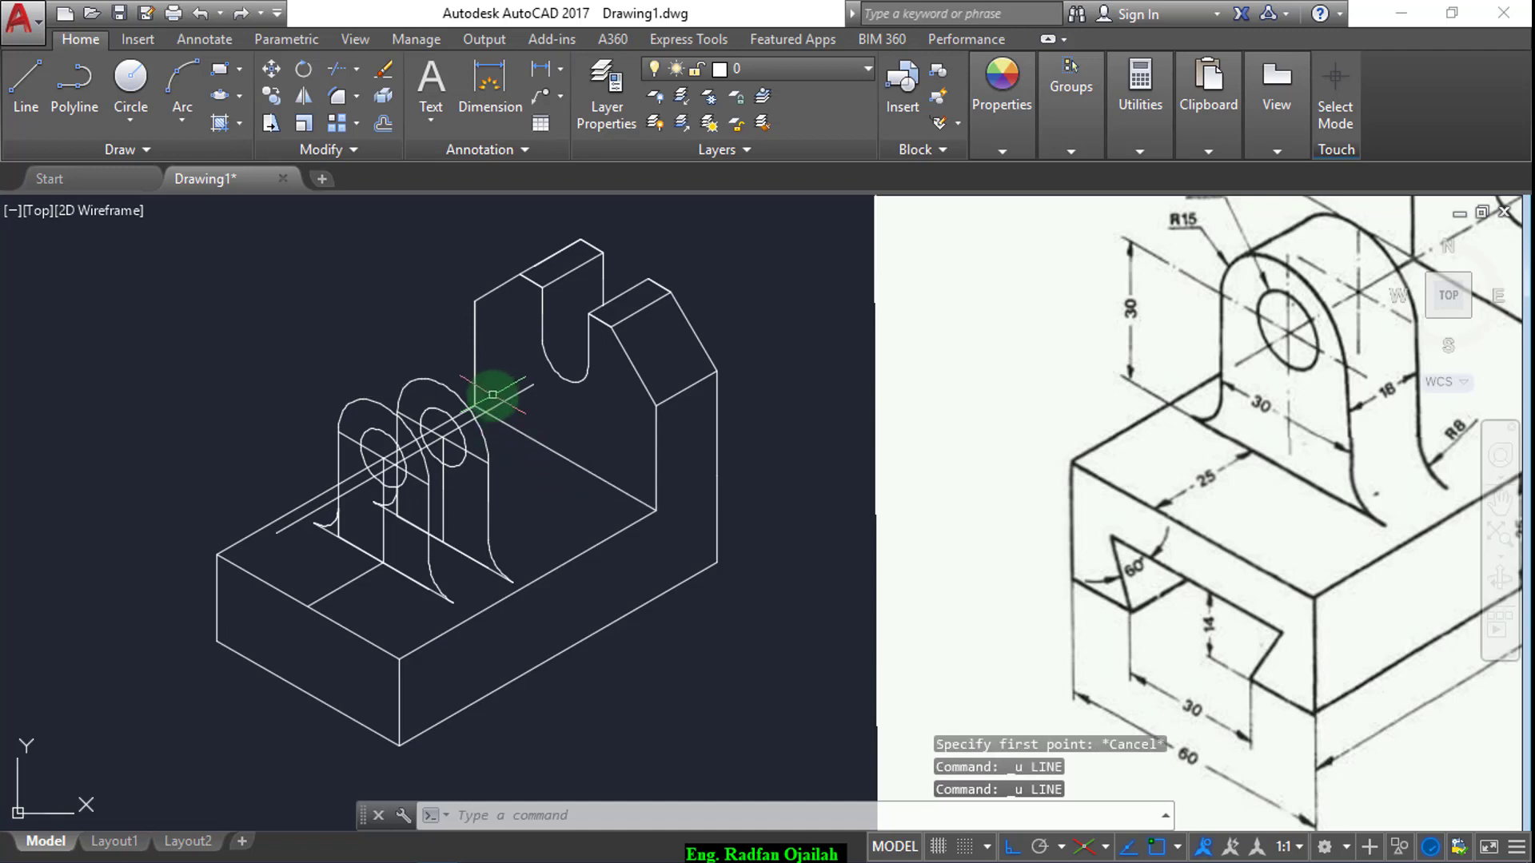
scroll(492, 394, up, 2)
key(ctrl+z)
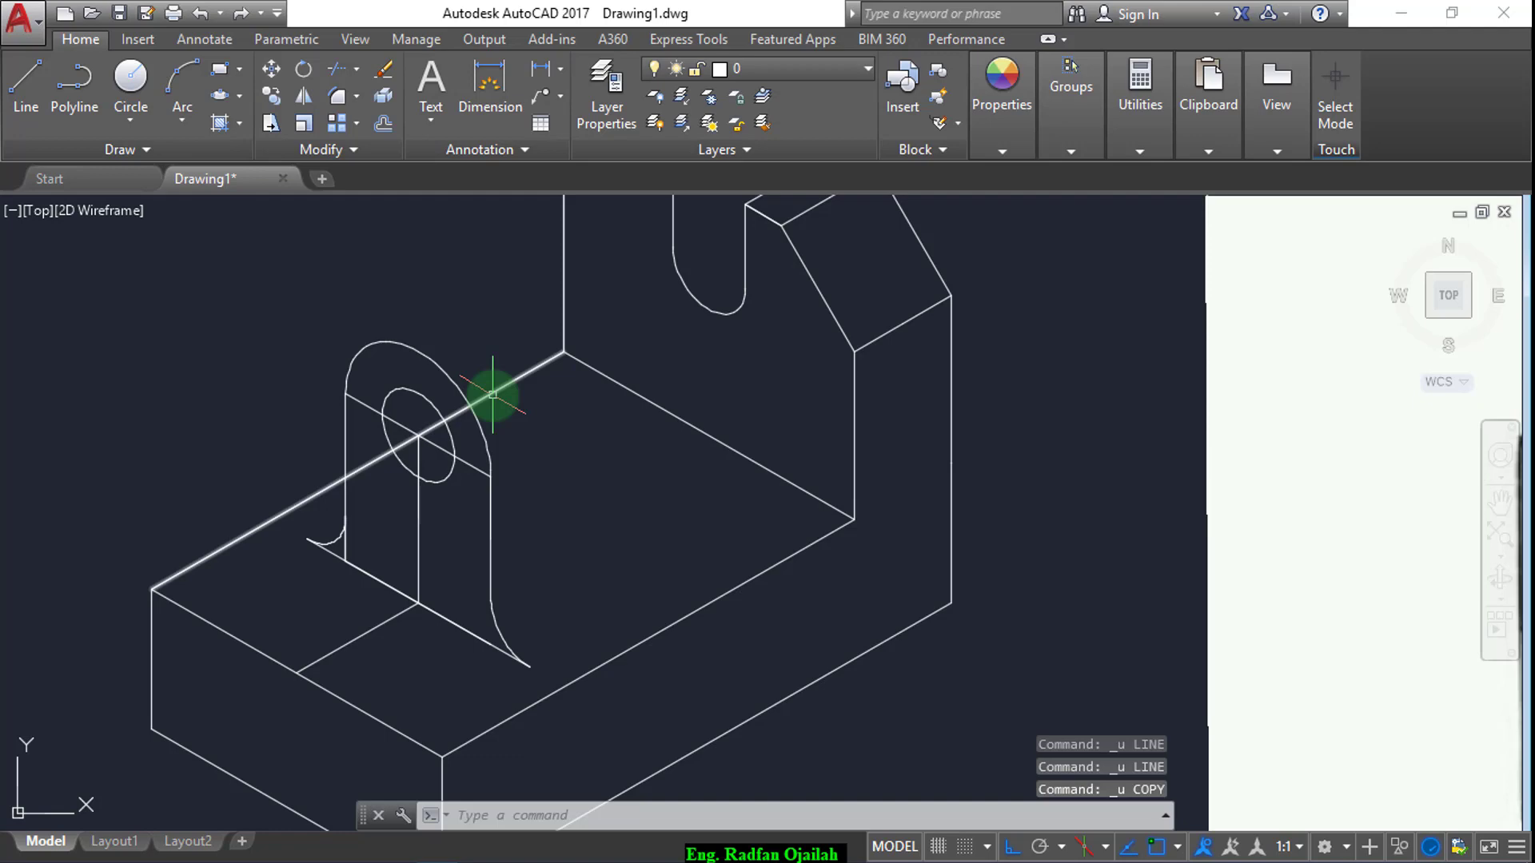
- Draw an 18 mm line from the right foot fillet's lower end backward along the top isoplane
key(Return)
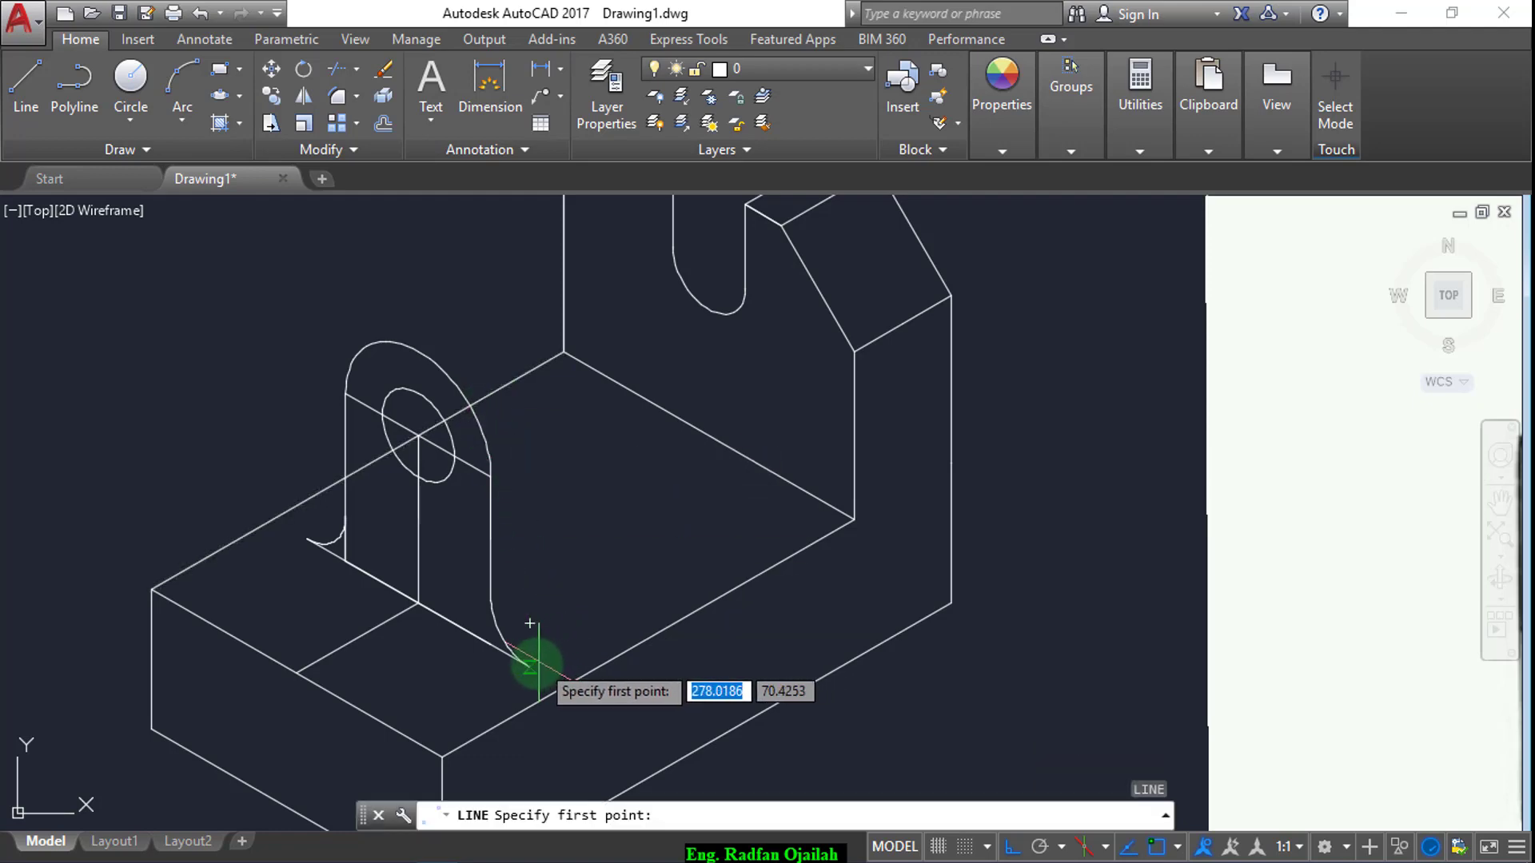
click(529, 666)
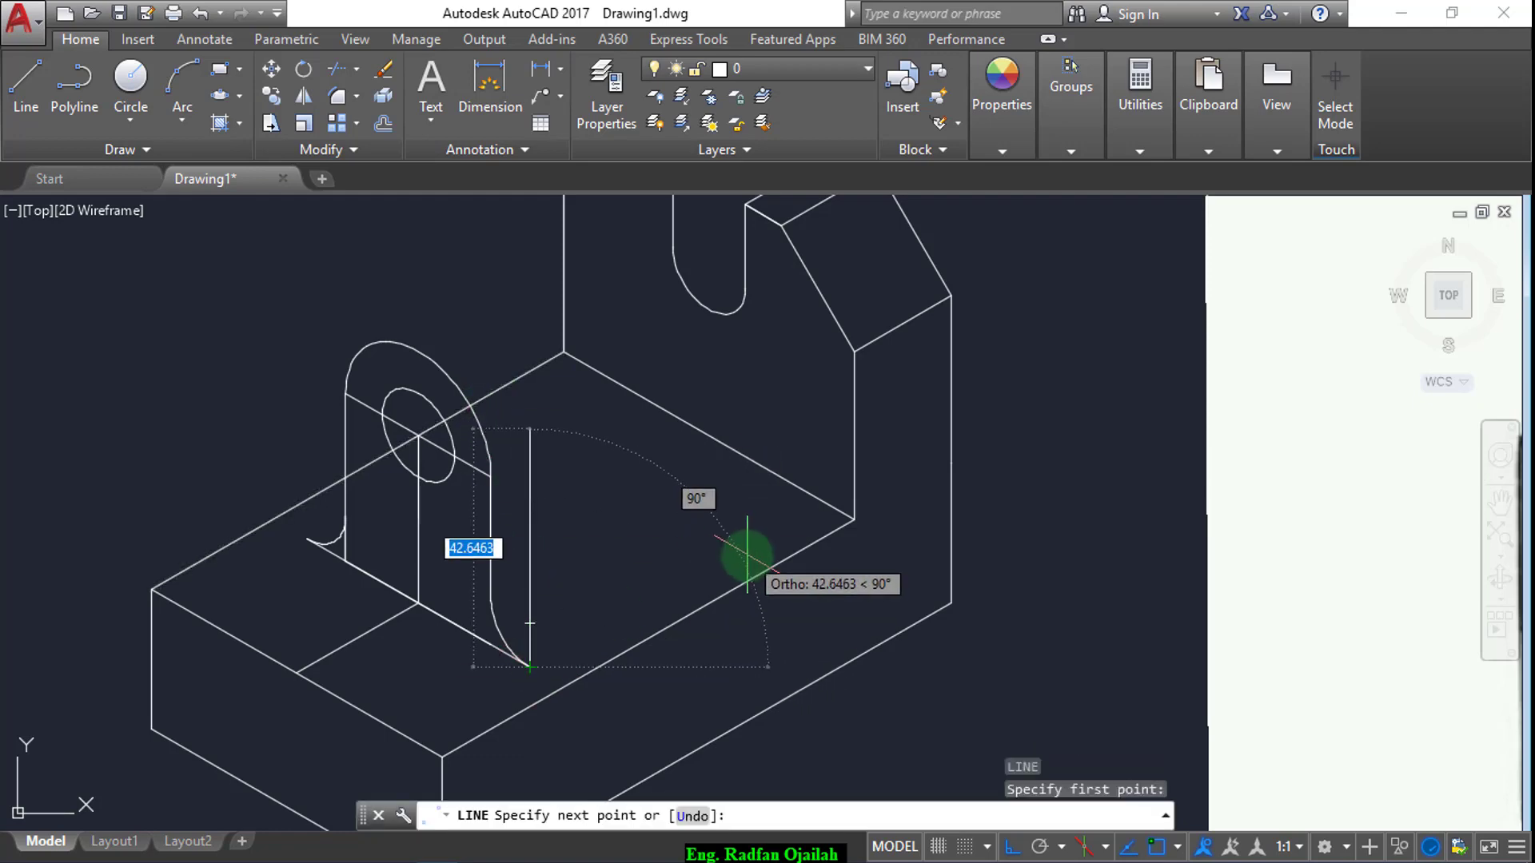
key(F5)
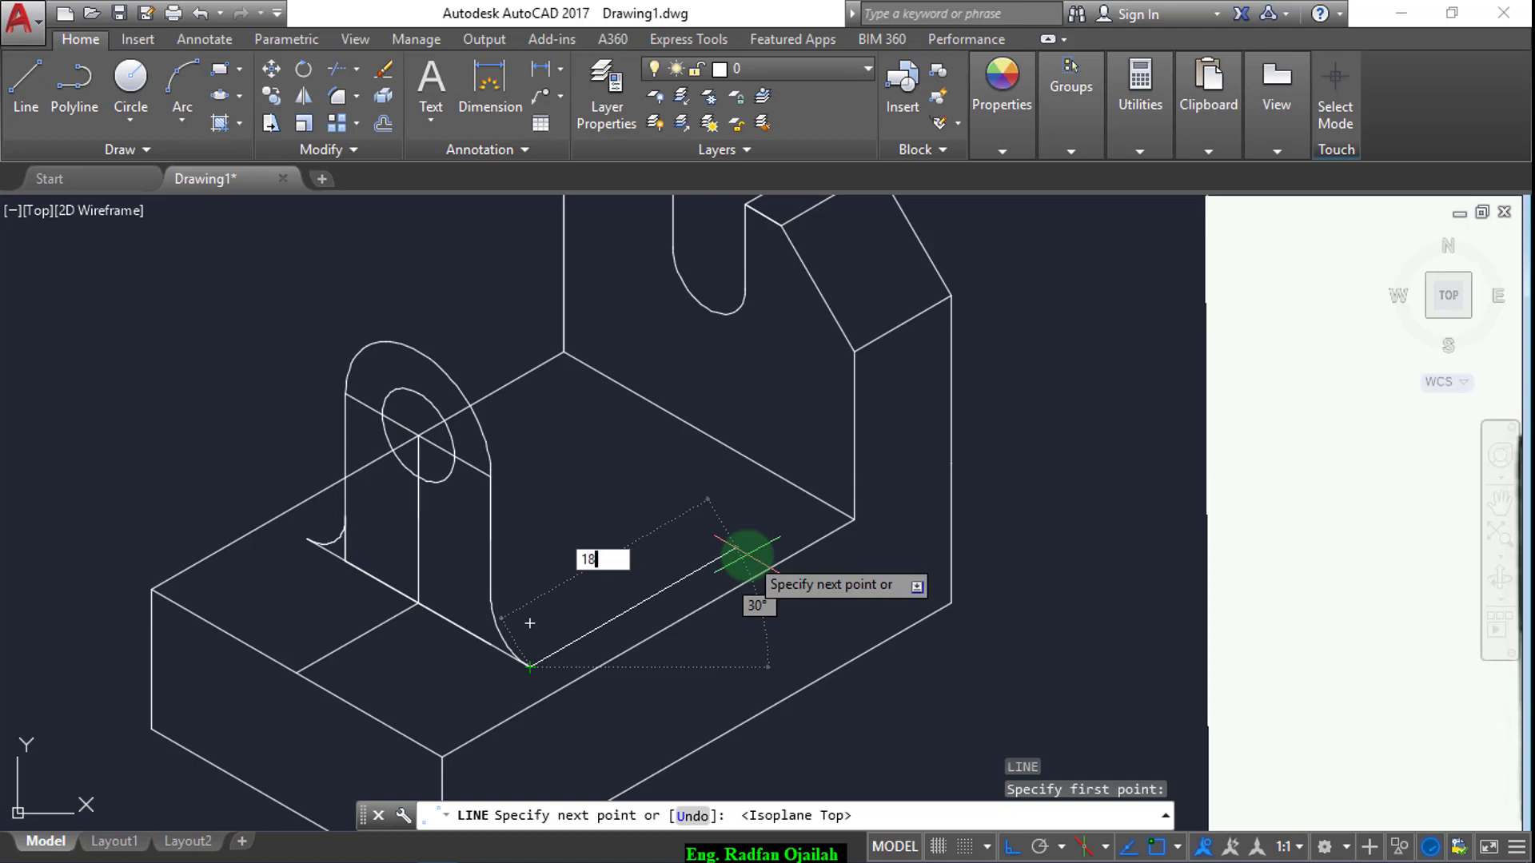
text(18)
key(Return)
key(Return)
- Copy the front lug's outer outline with both foot fillets from the right fillet's lower end to the far end of the 18 mm line
text(co)
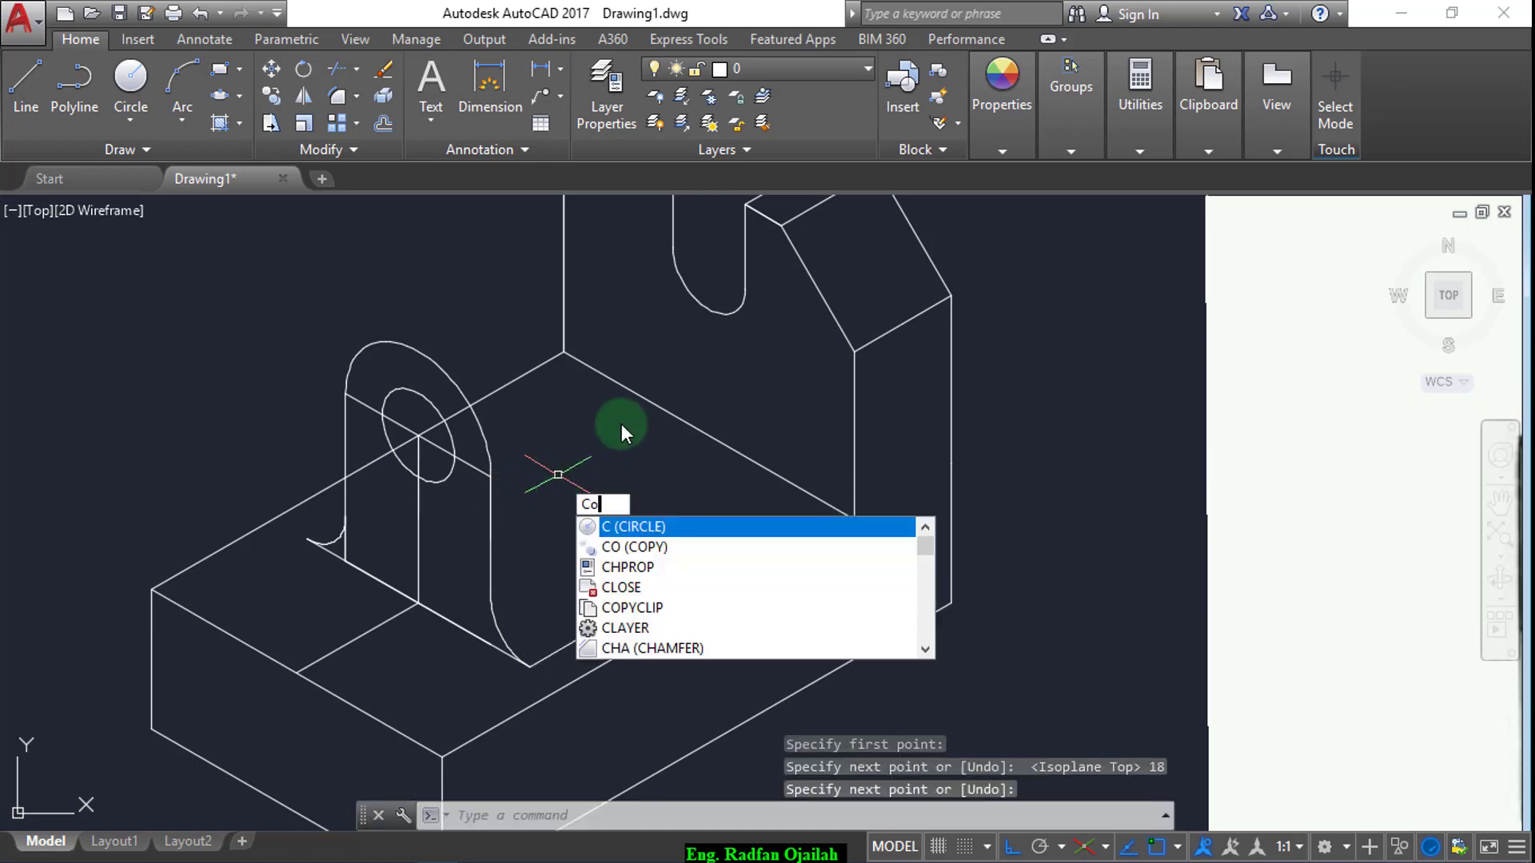
key(Return)
click(582, 462)
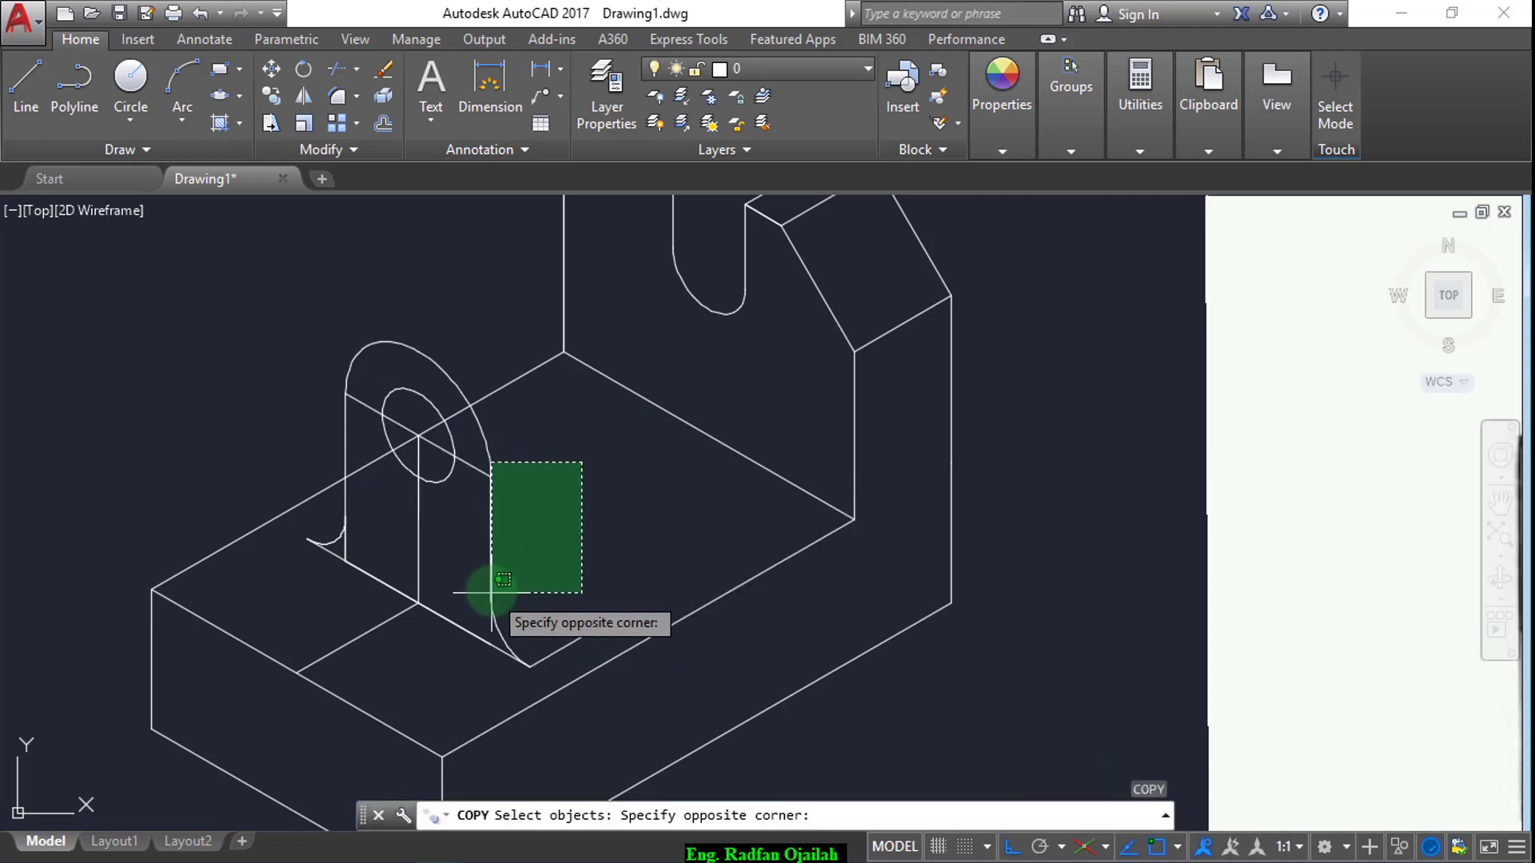
key(Escape)
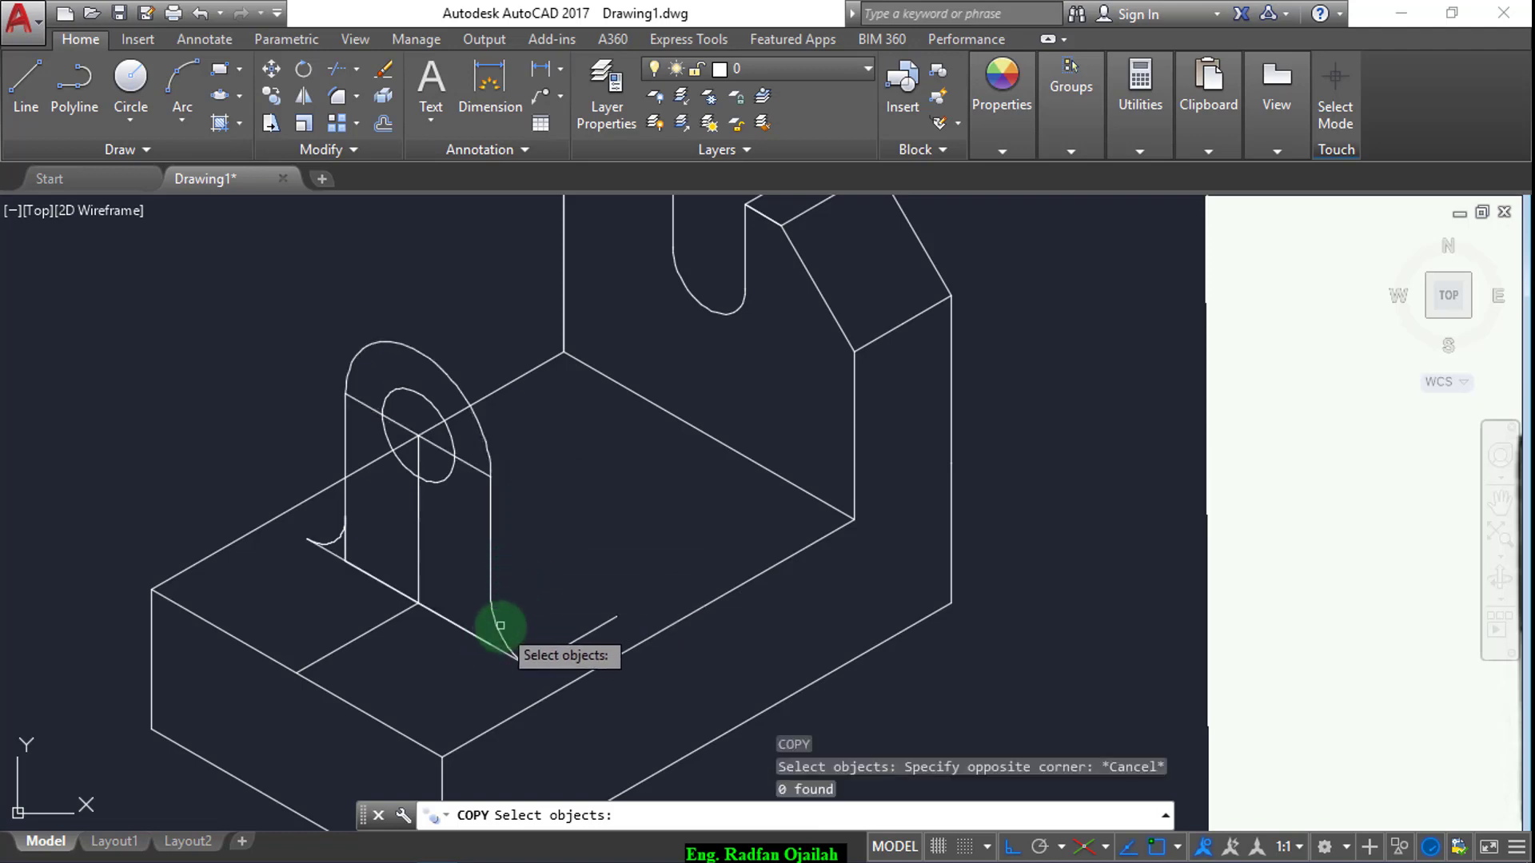
click(501, 625)
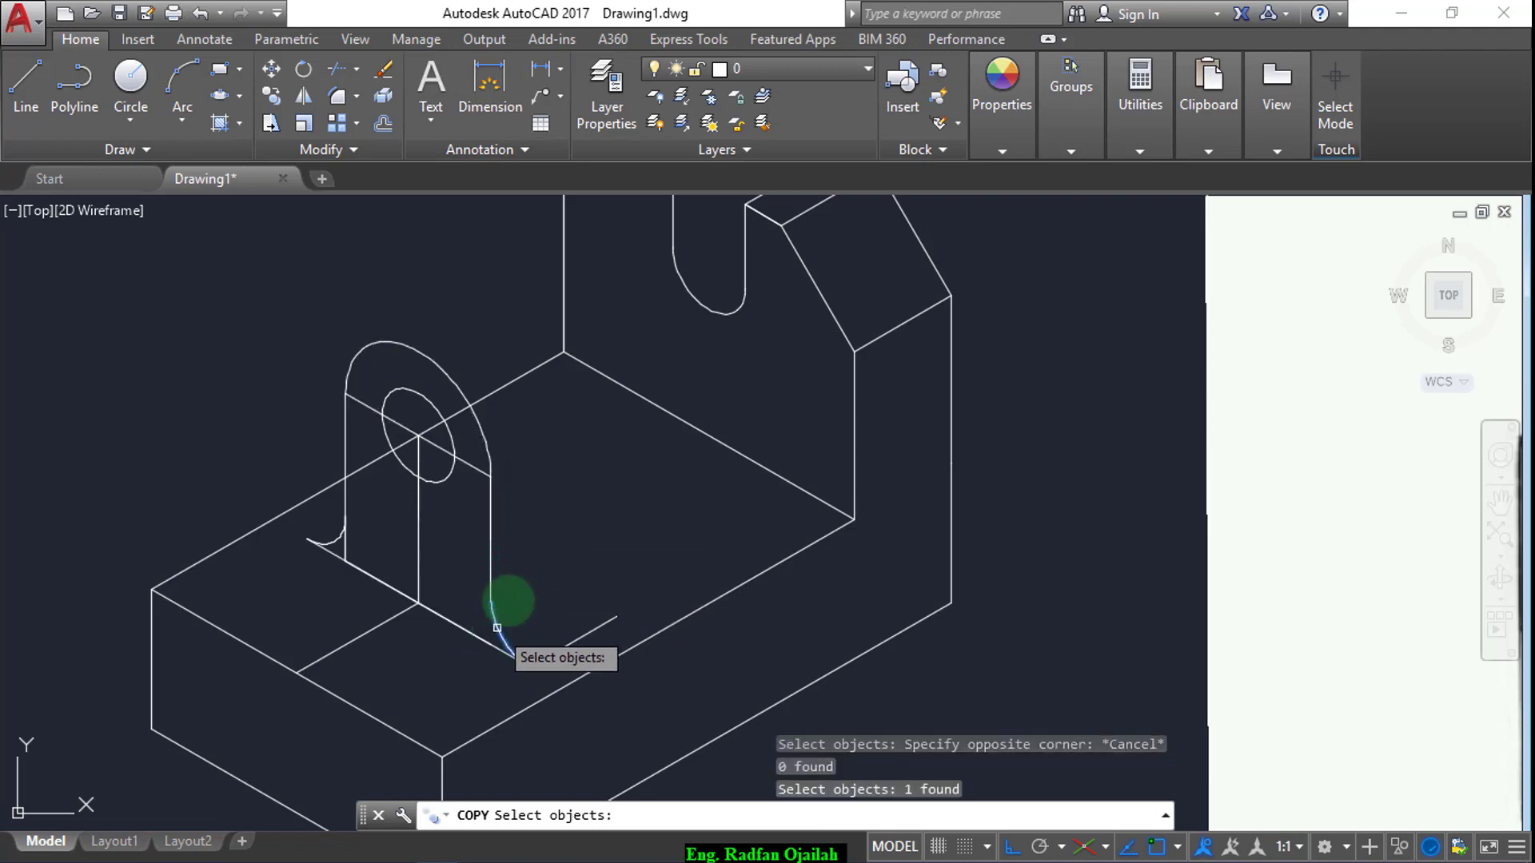
click(473, 546)
click(479, 432)
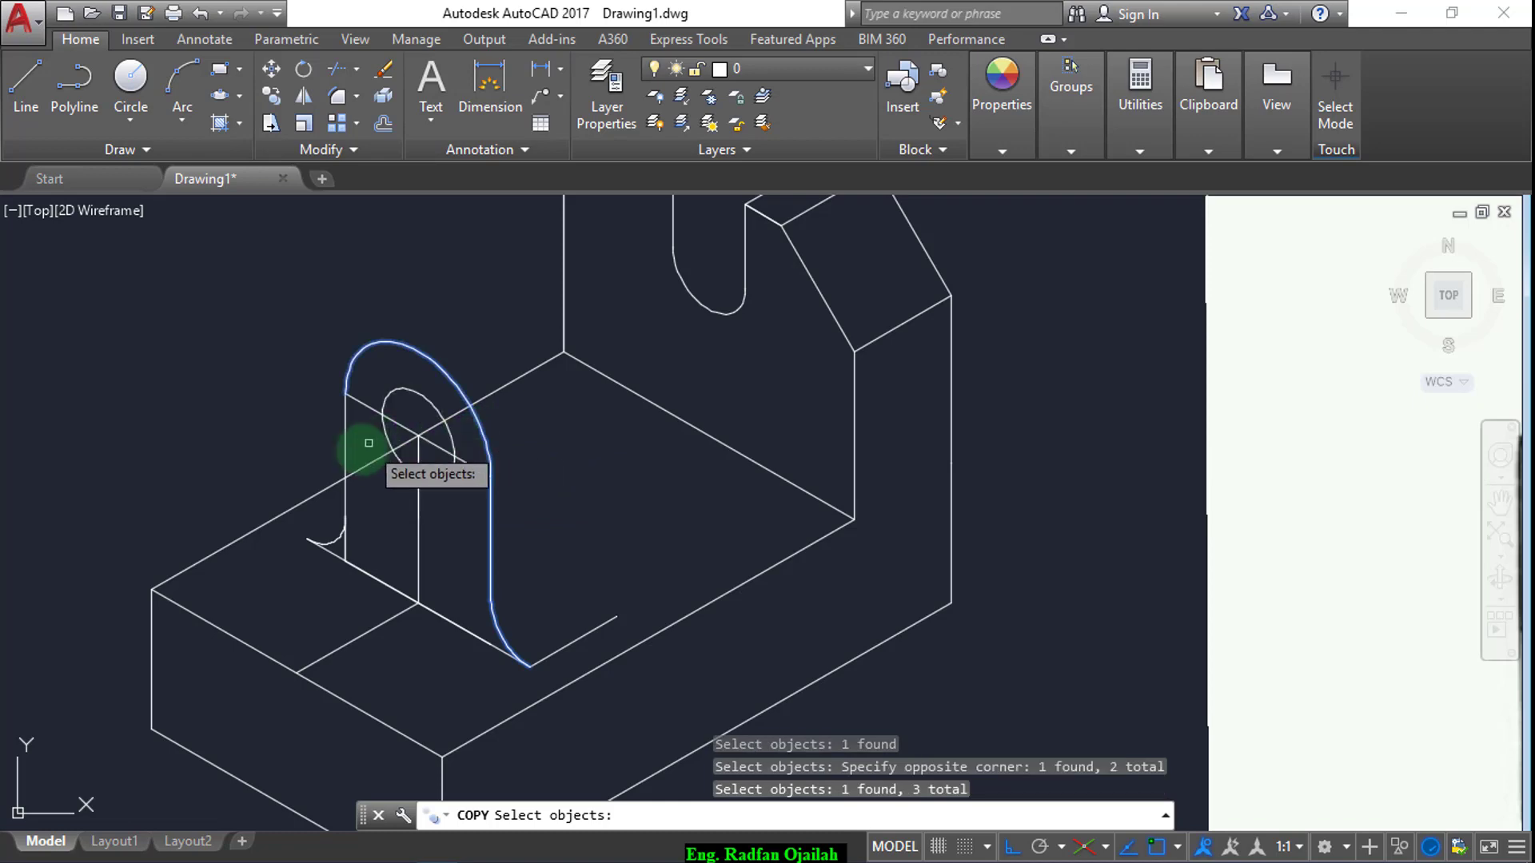
click(333, 533)
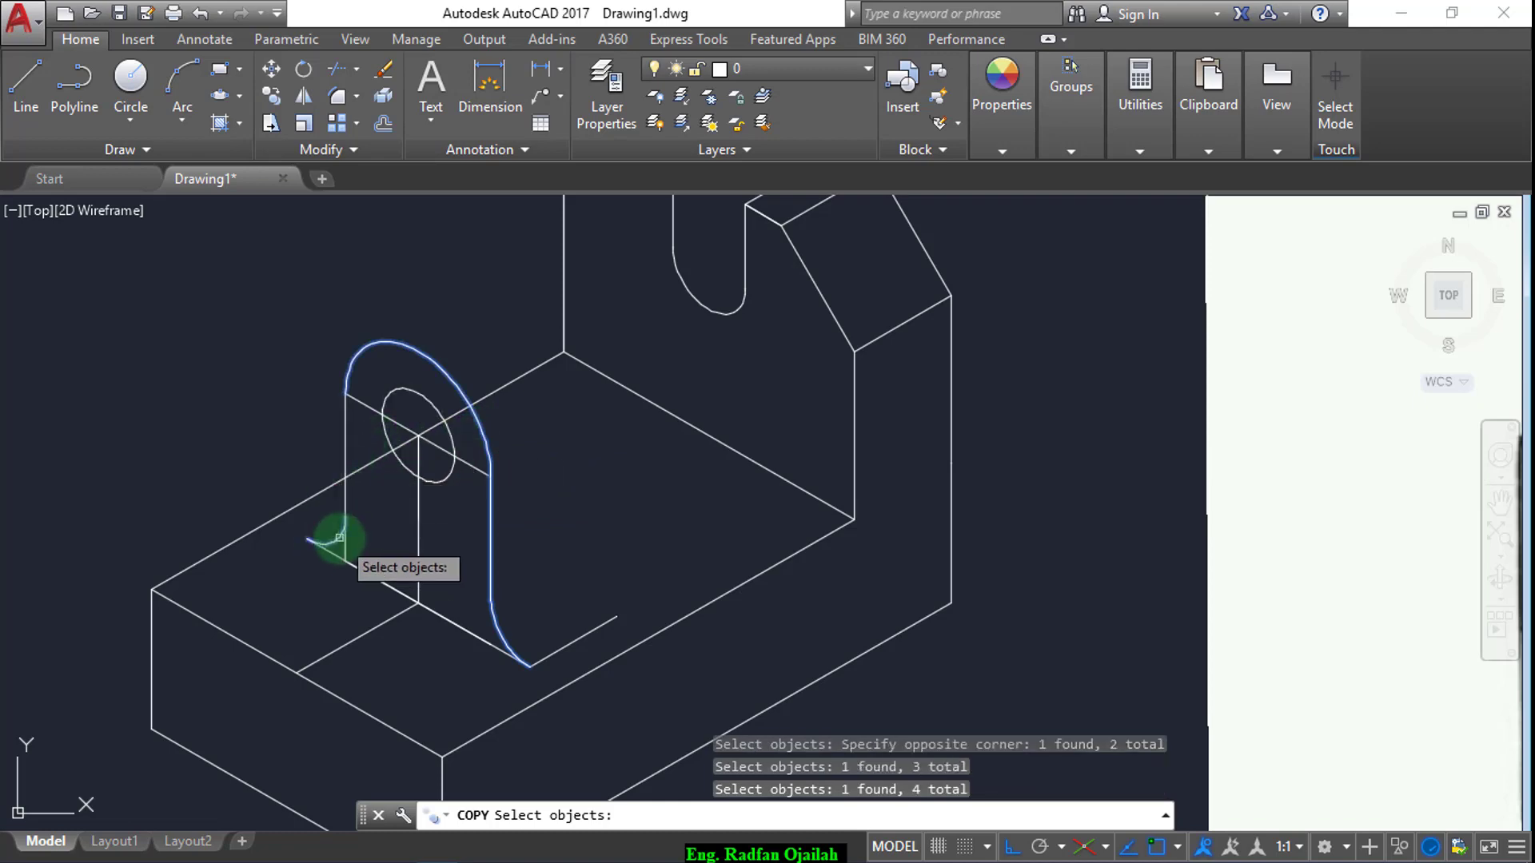
click(345, 490)
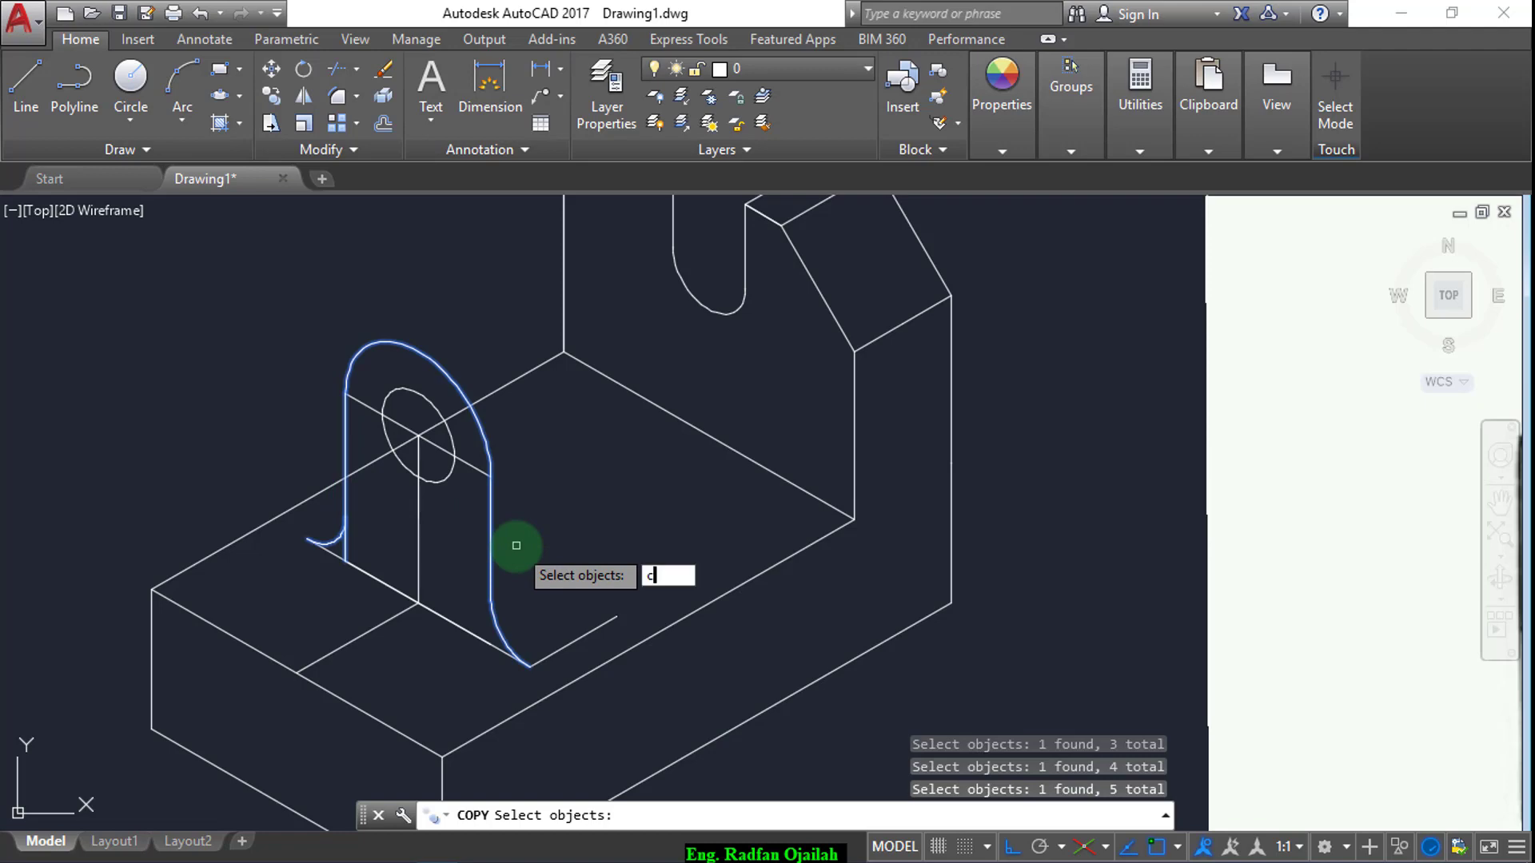
text(c)
key(Return)
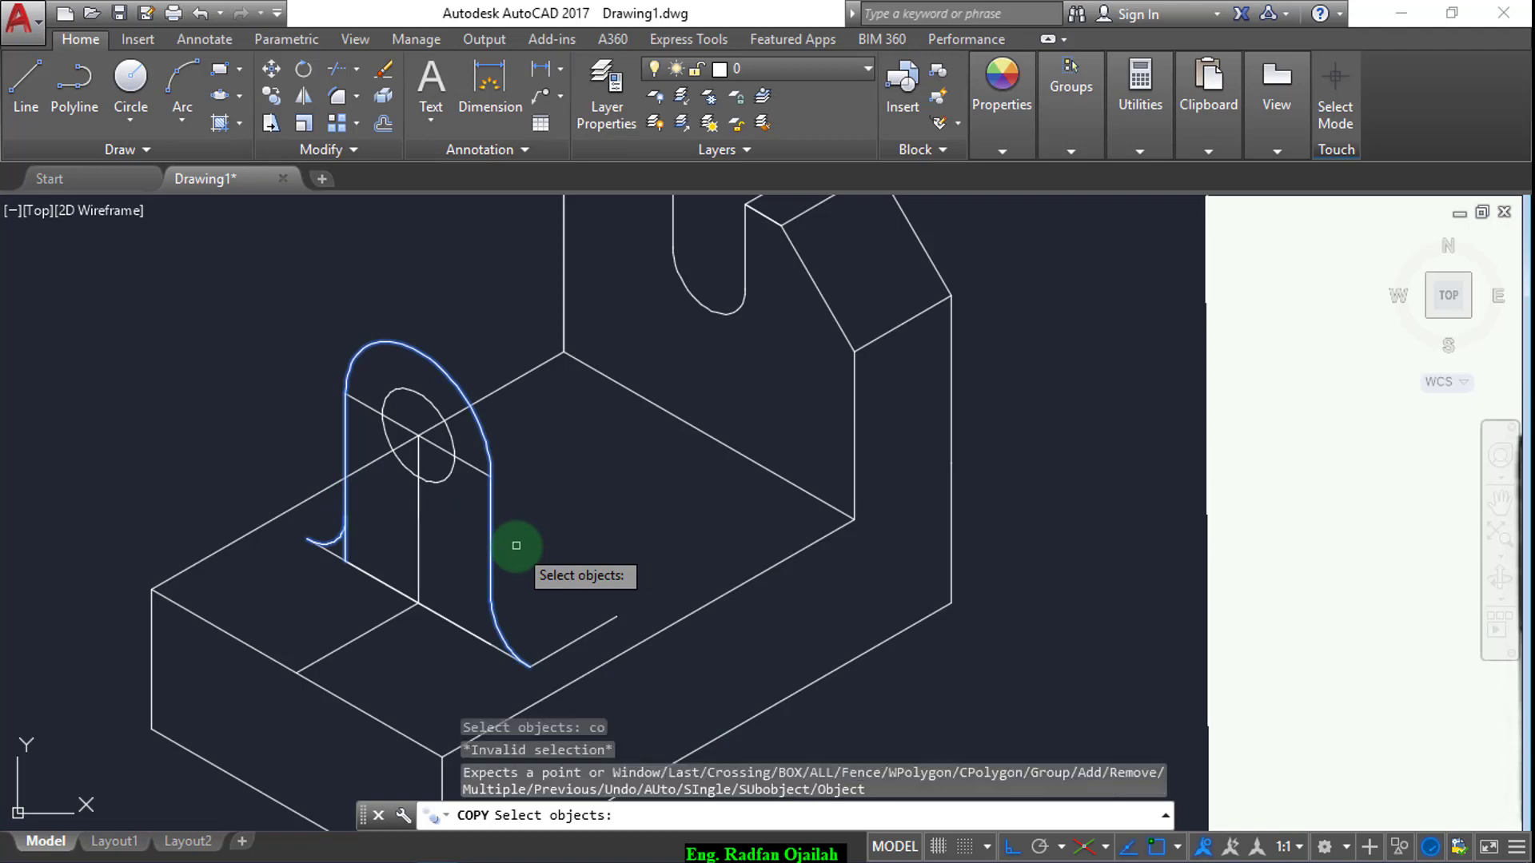
key(Return)
click(529, 666)
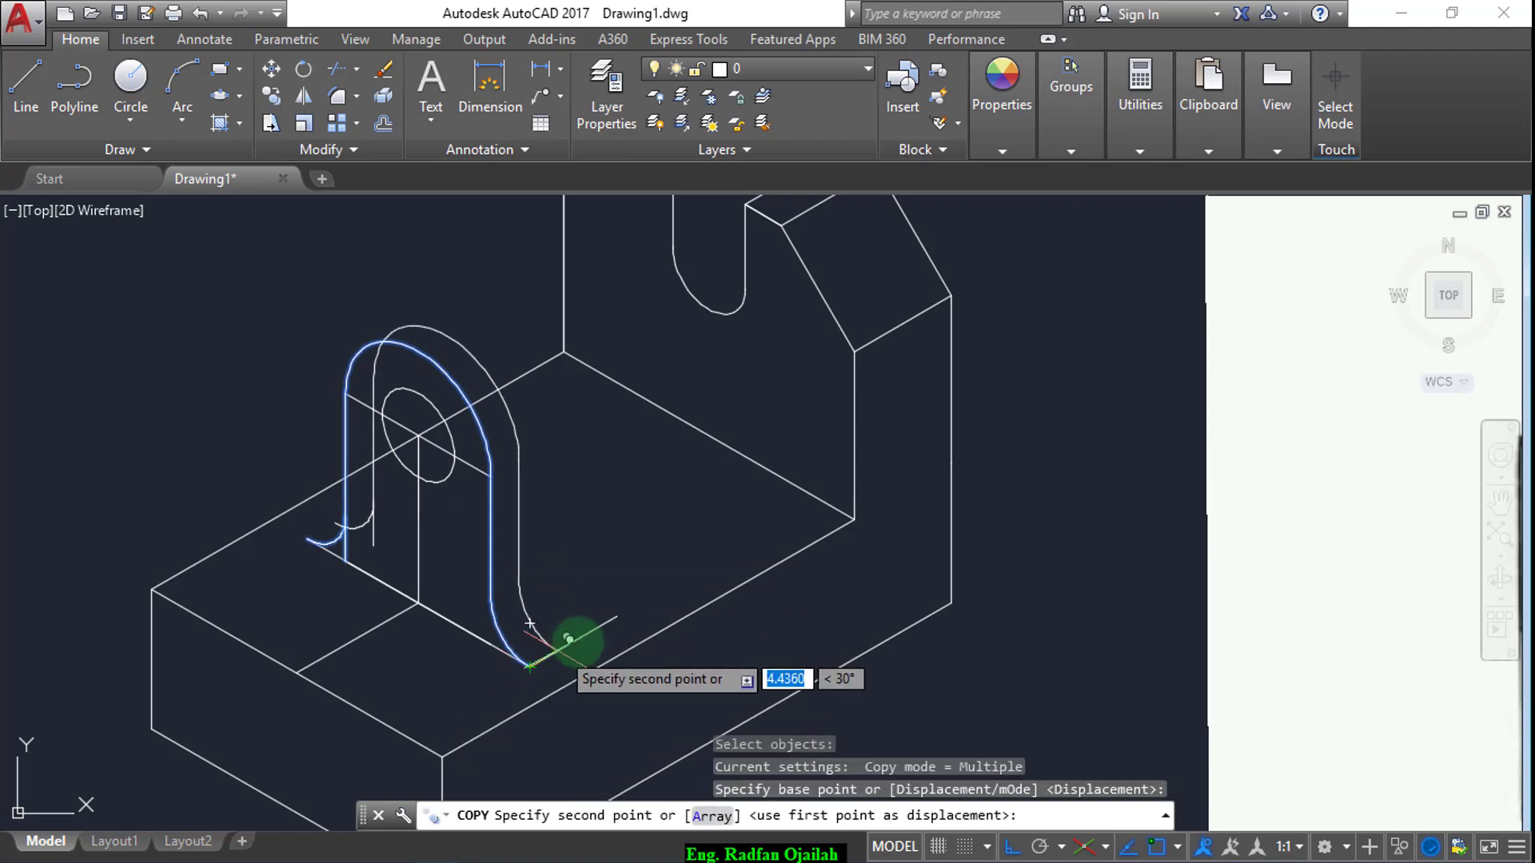
click(620, 613)
key(Escape)
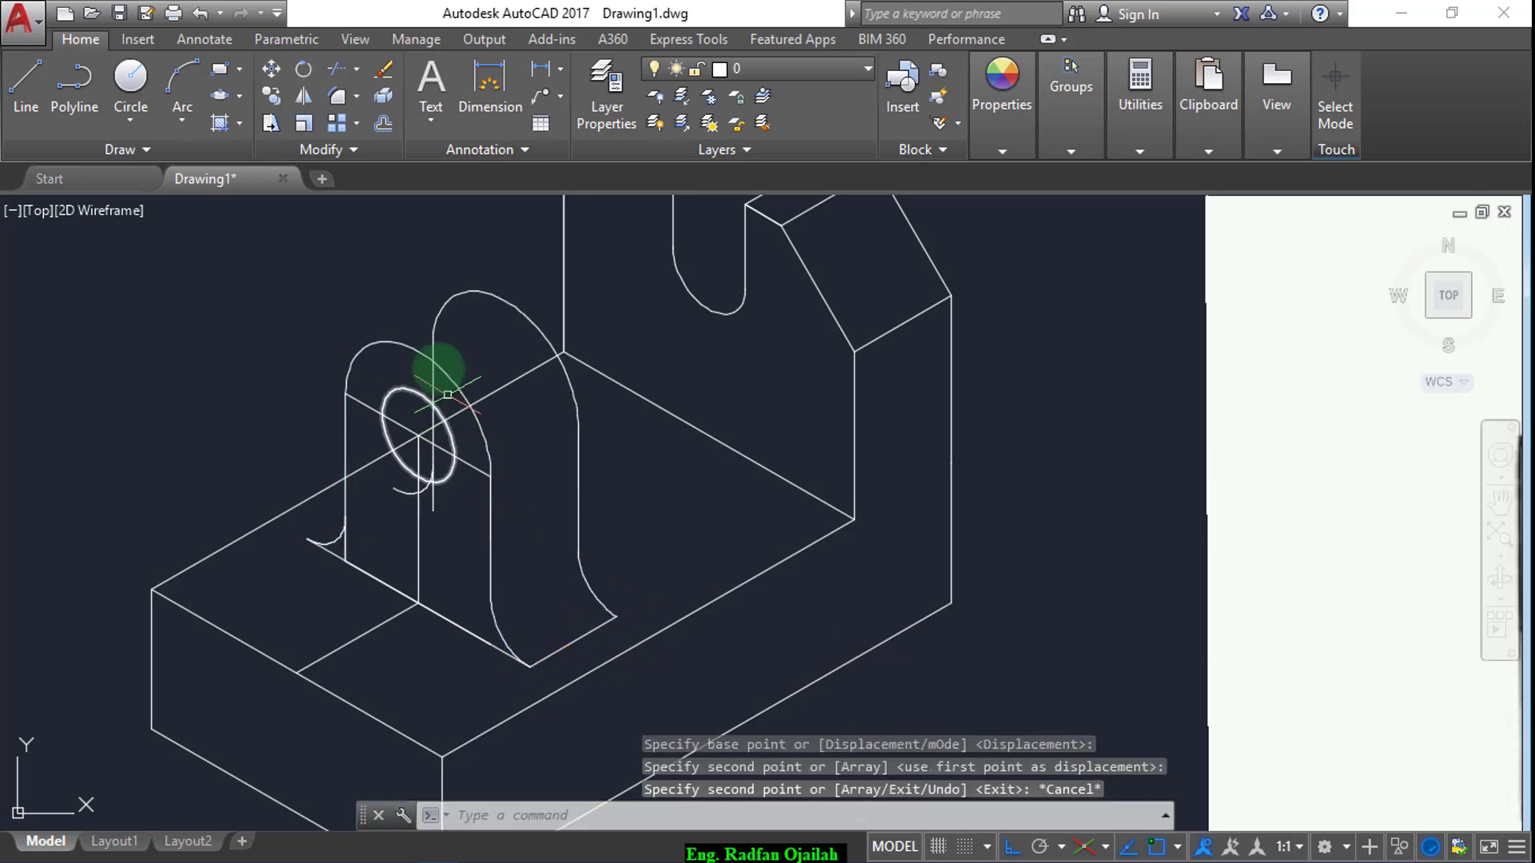
- Draw a line joining the rounded tops of the copied and original lug profiles
key(Return)
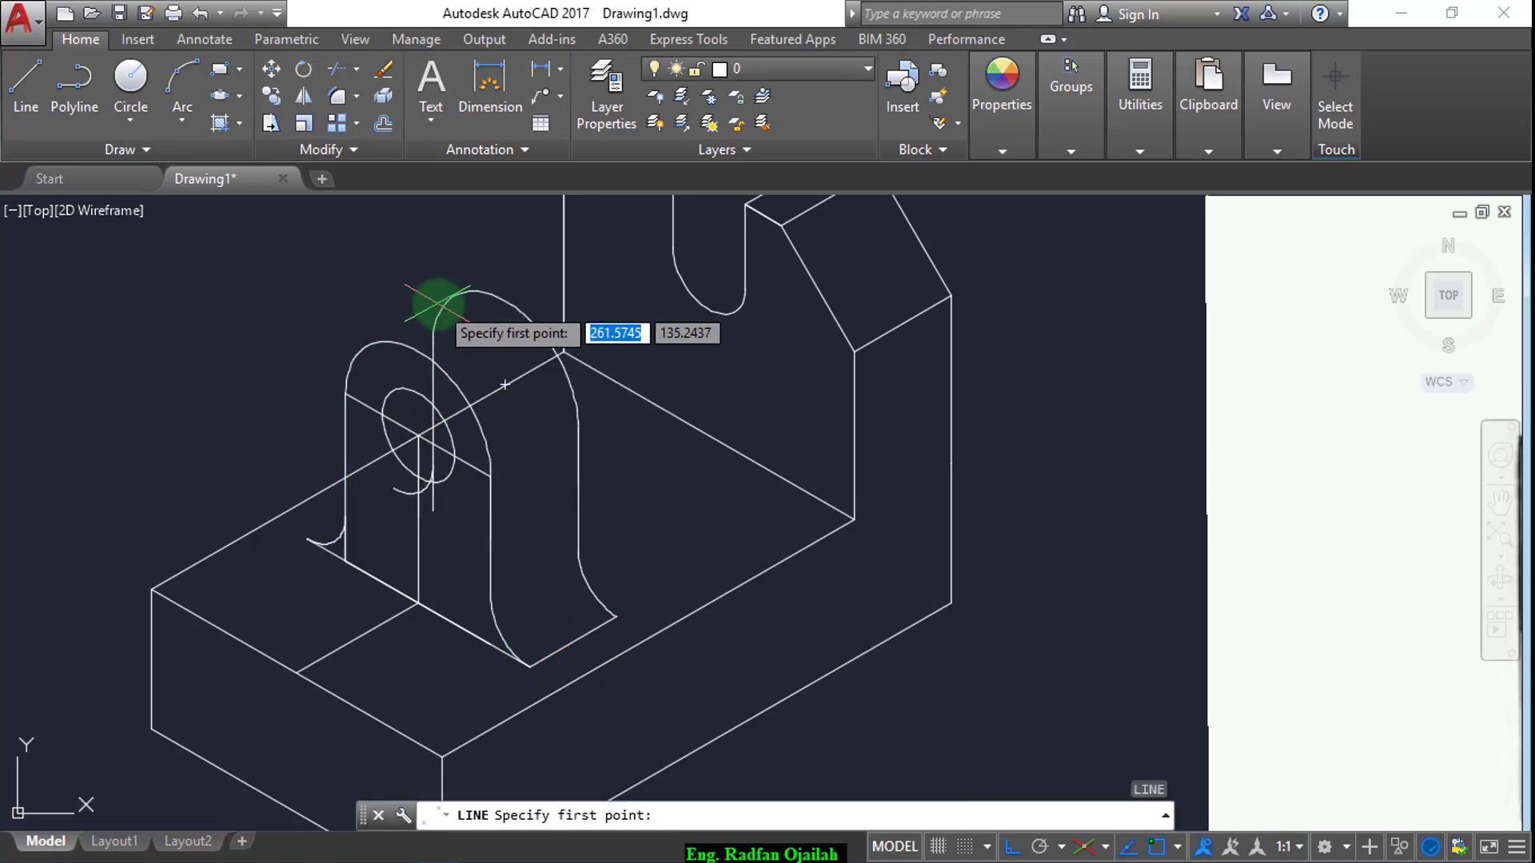
click(452, 297)
key(Return)
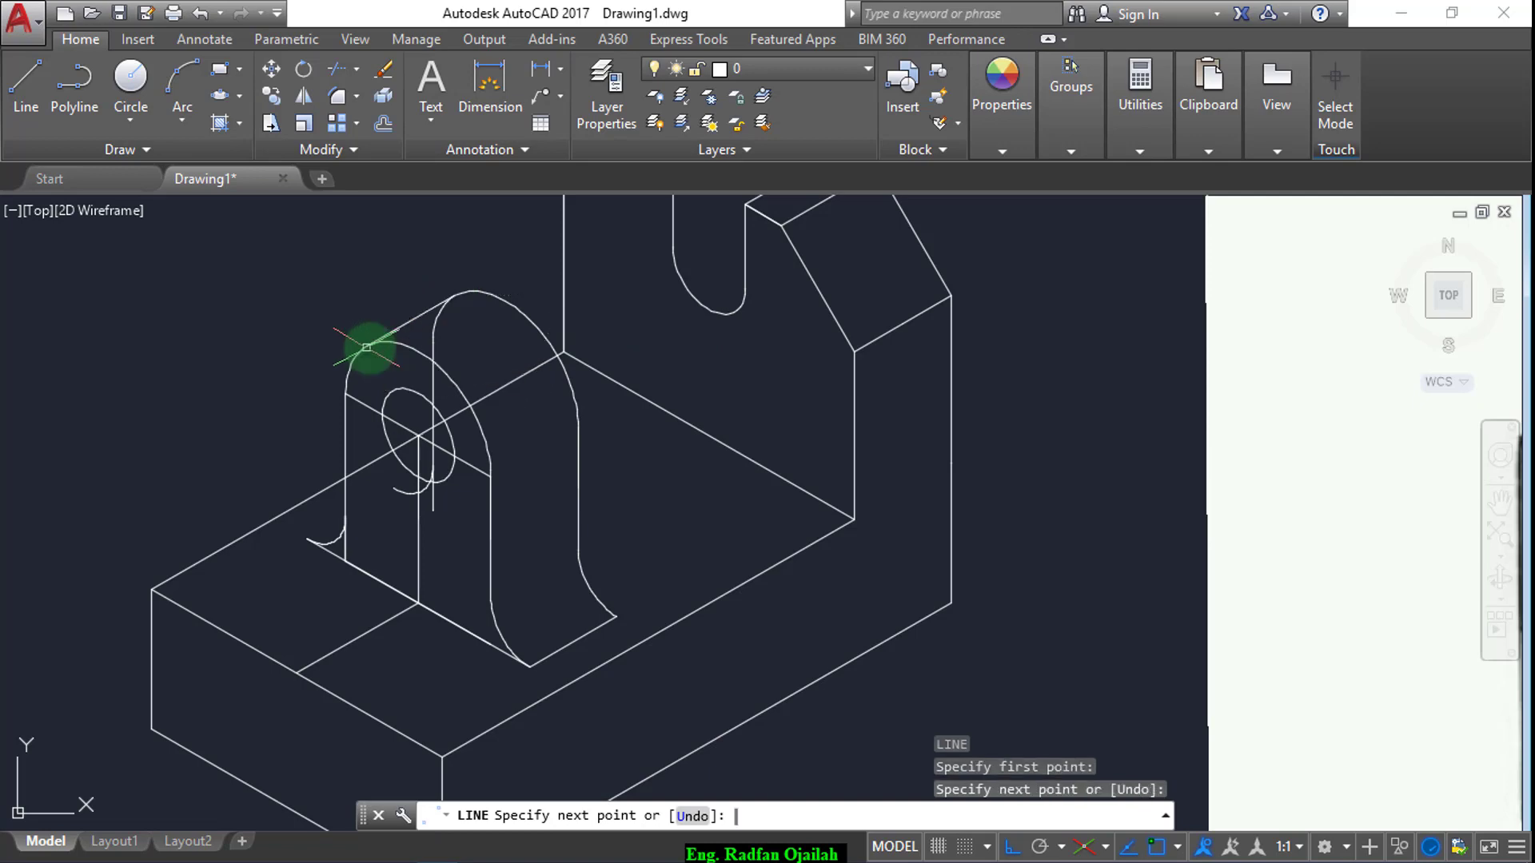
key(Return)
key(Escape)
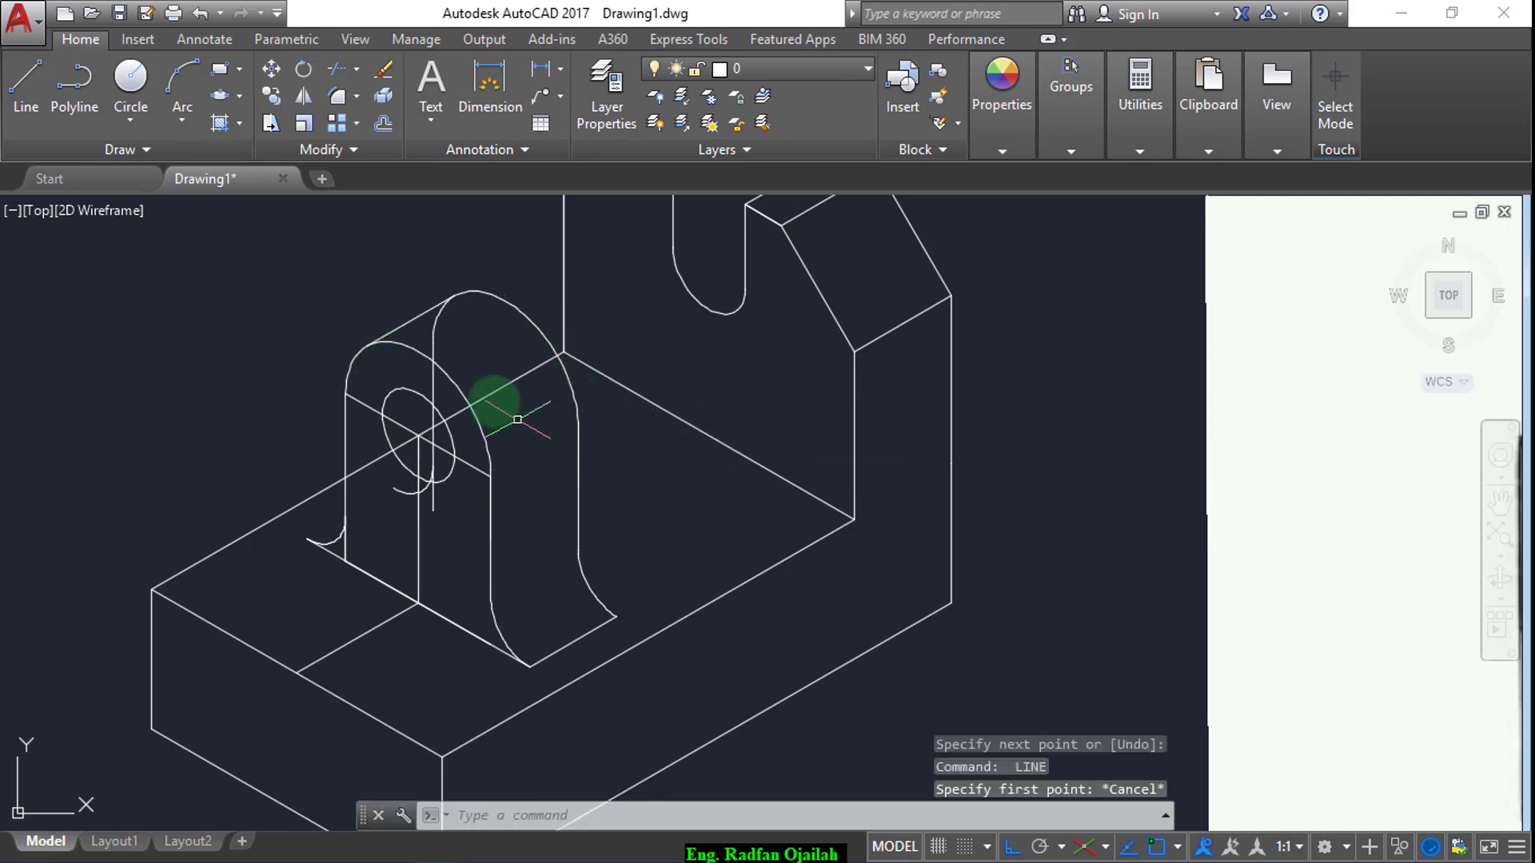
- Trim the base's upper edge and the rear lug profile's left side and arc where they are hidden behind the front lug
scroll(497, 392, up, 2)
text(tr)
key(Return)
key(Return)
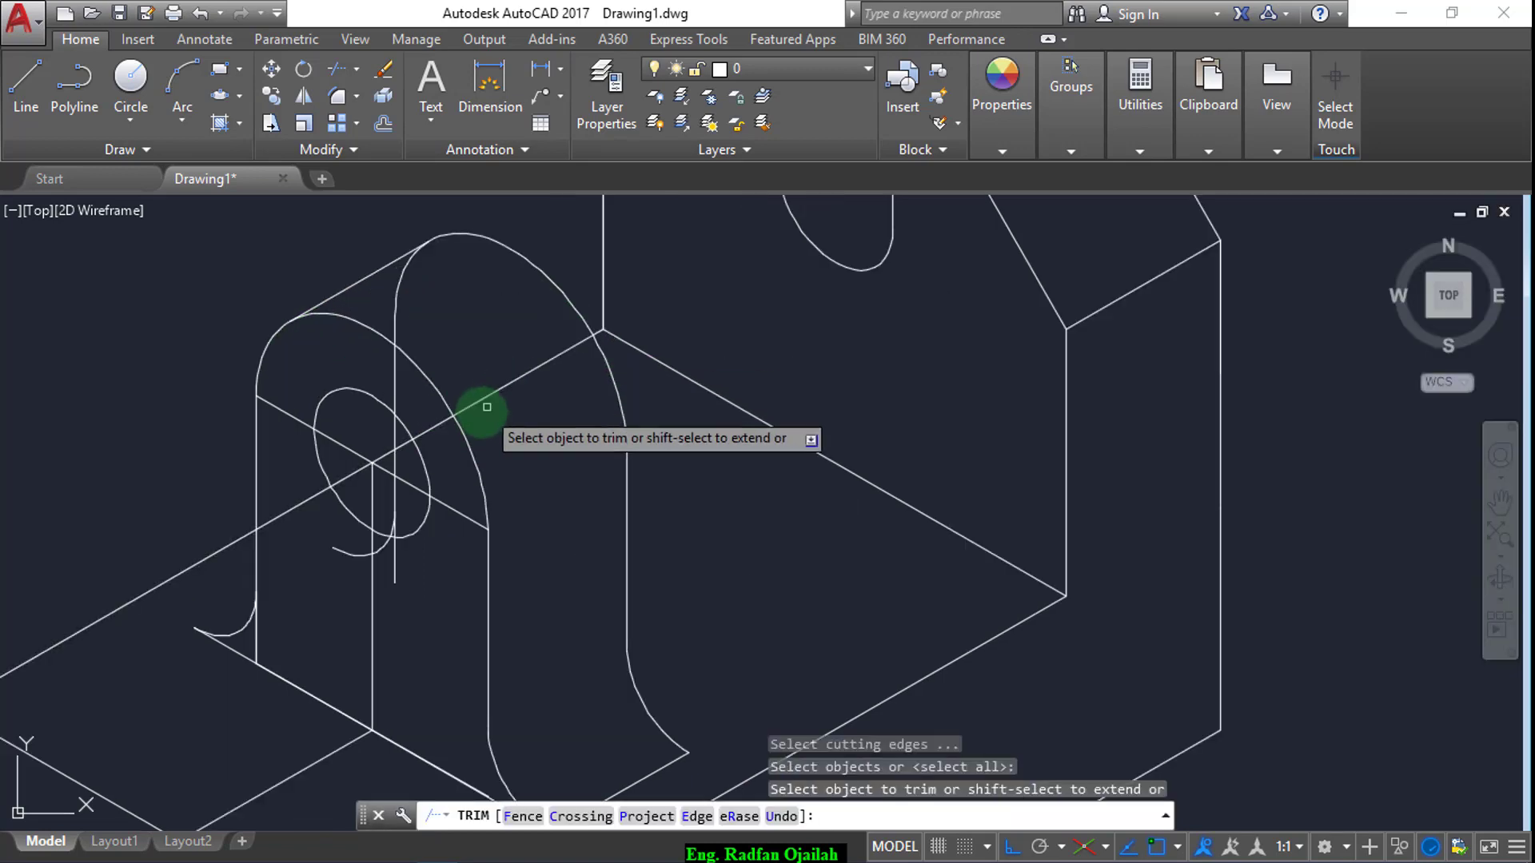
click(512, 382)
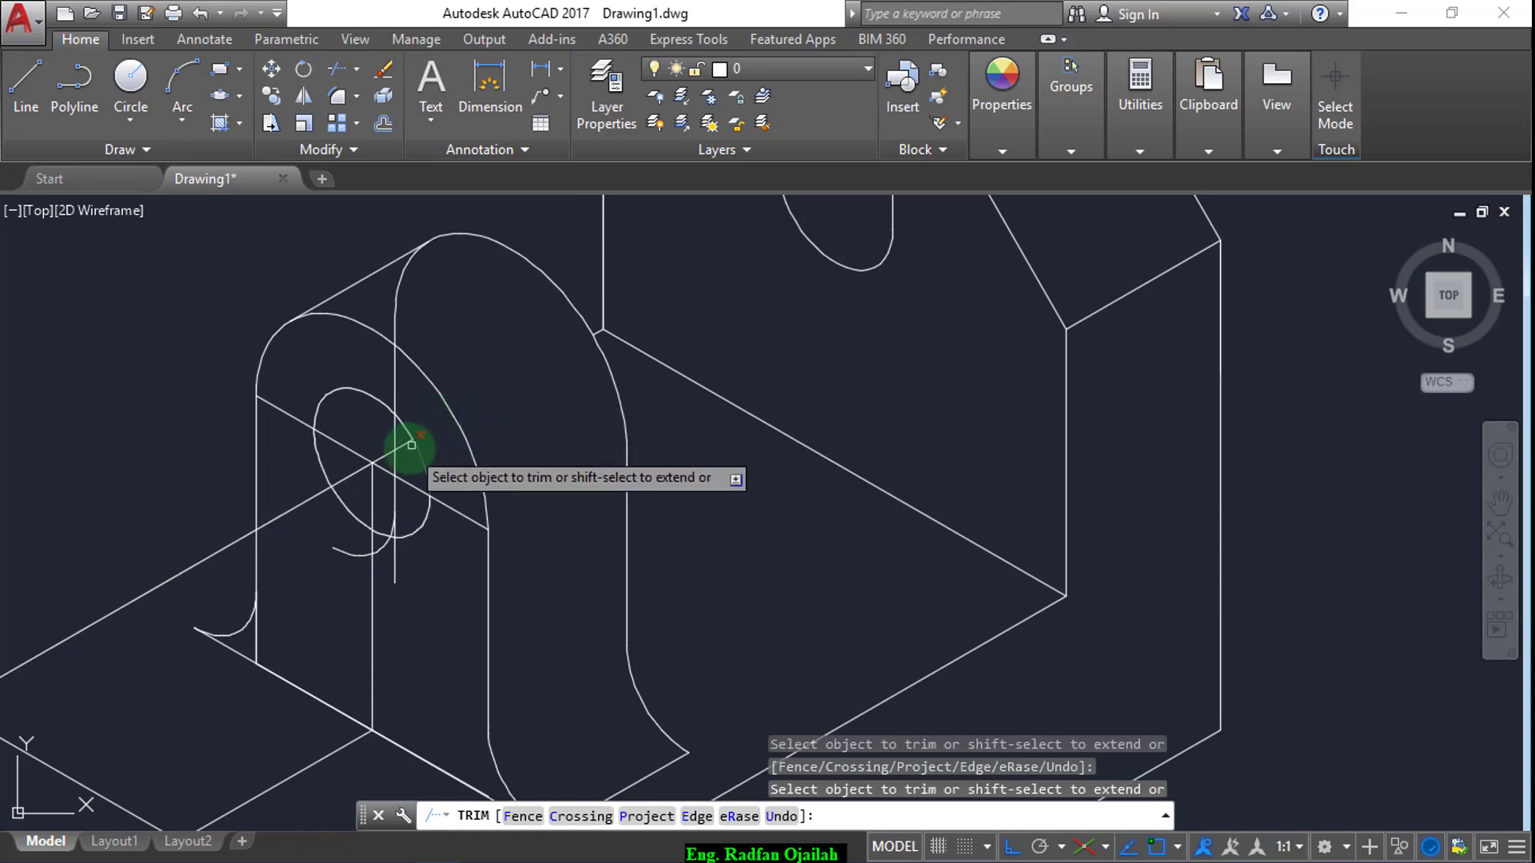
click(400, 441)
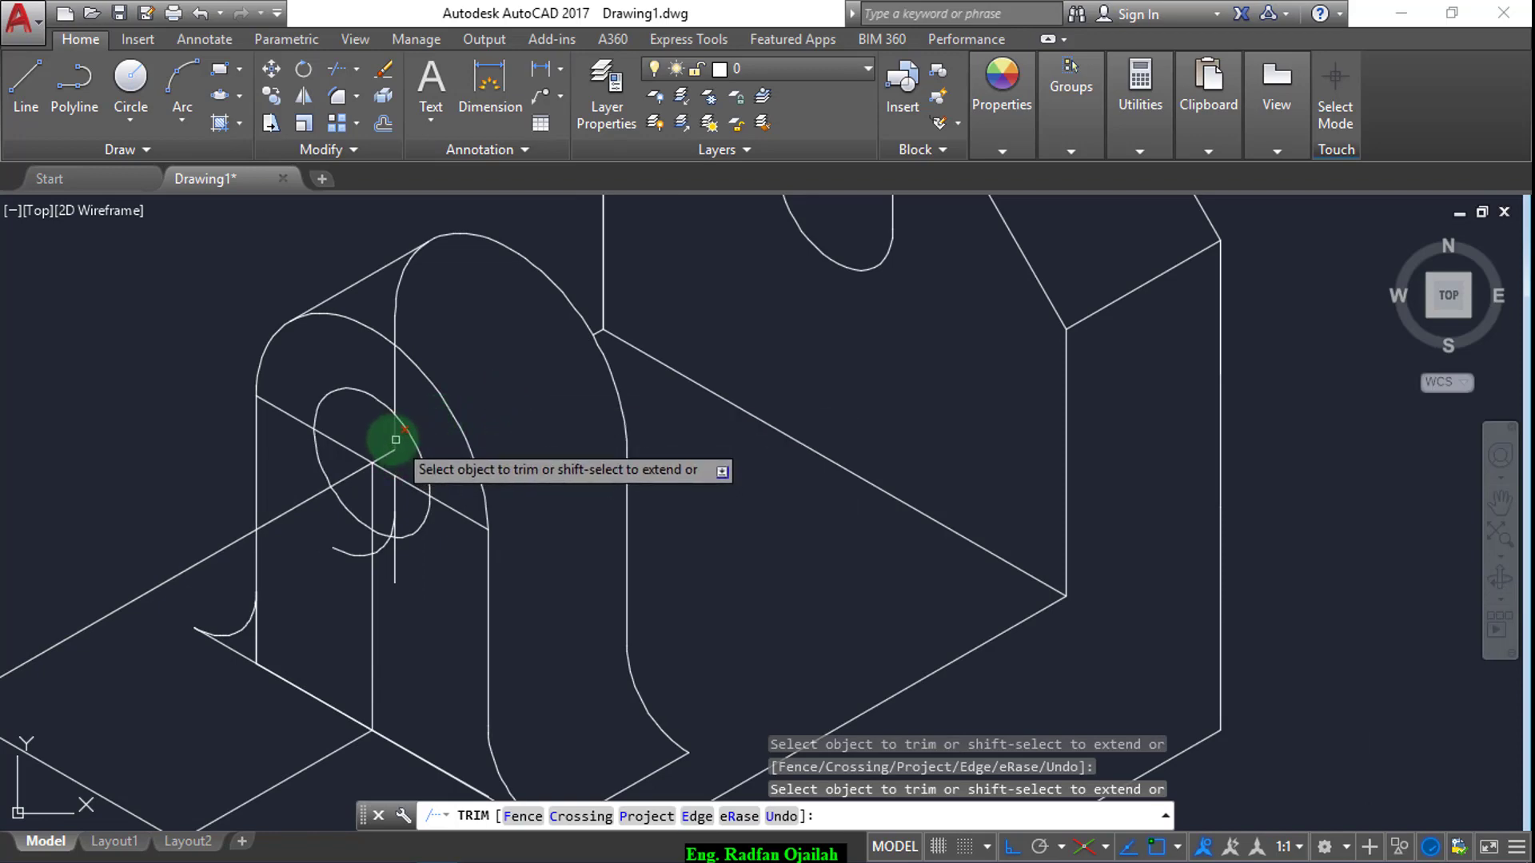
click(393, 394)
click(404, 325)
click(398, 308)
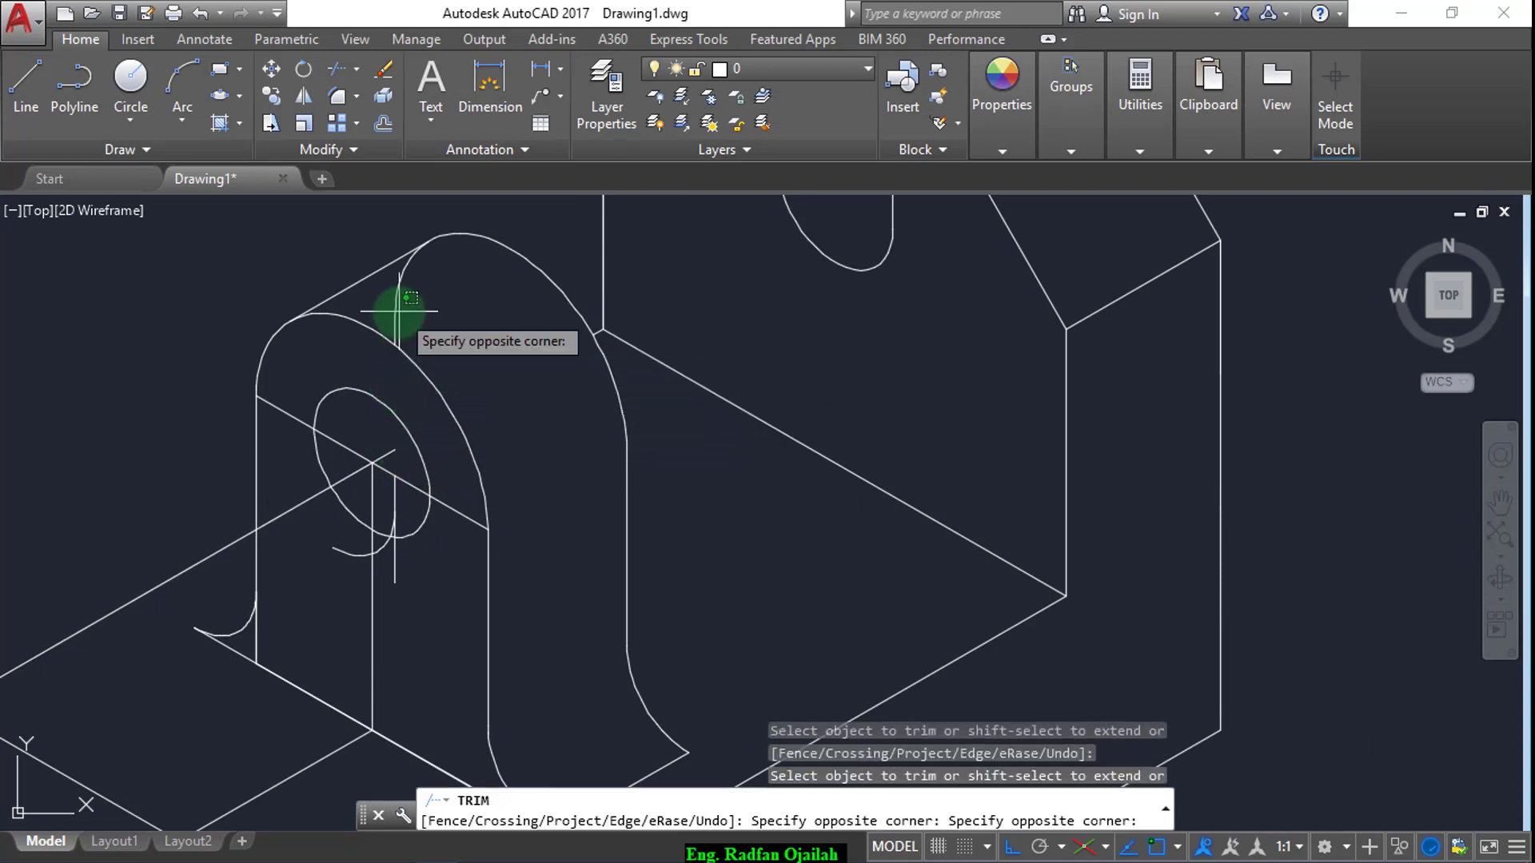
click(397, 308)
click(384, 302)
key(Escape)
- Erase the rear profile's leftover left side and left foot fillet, and the centre line across the front hole
click(395, 330)
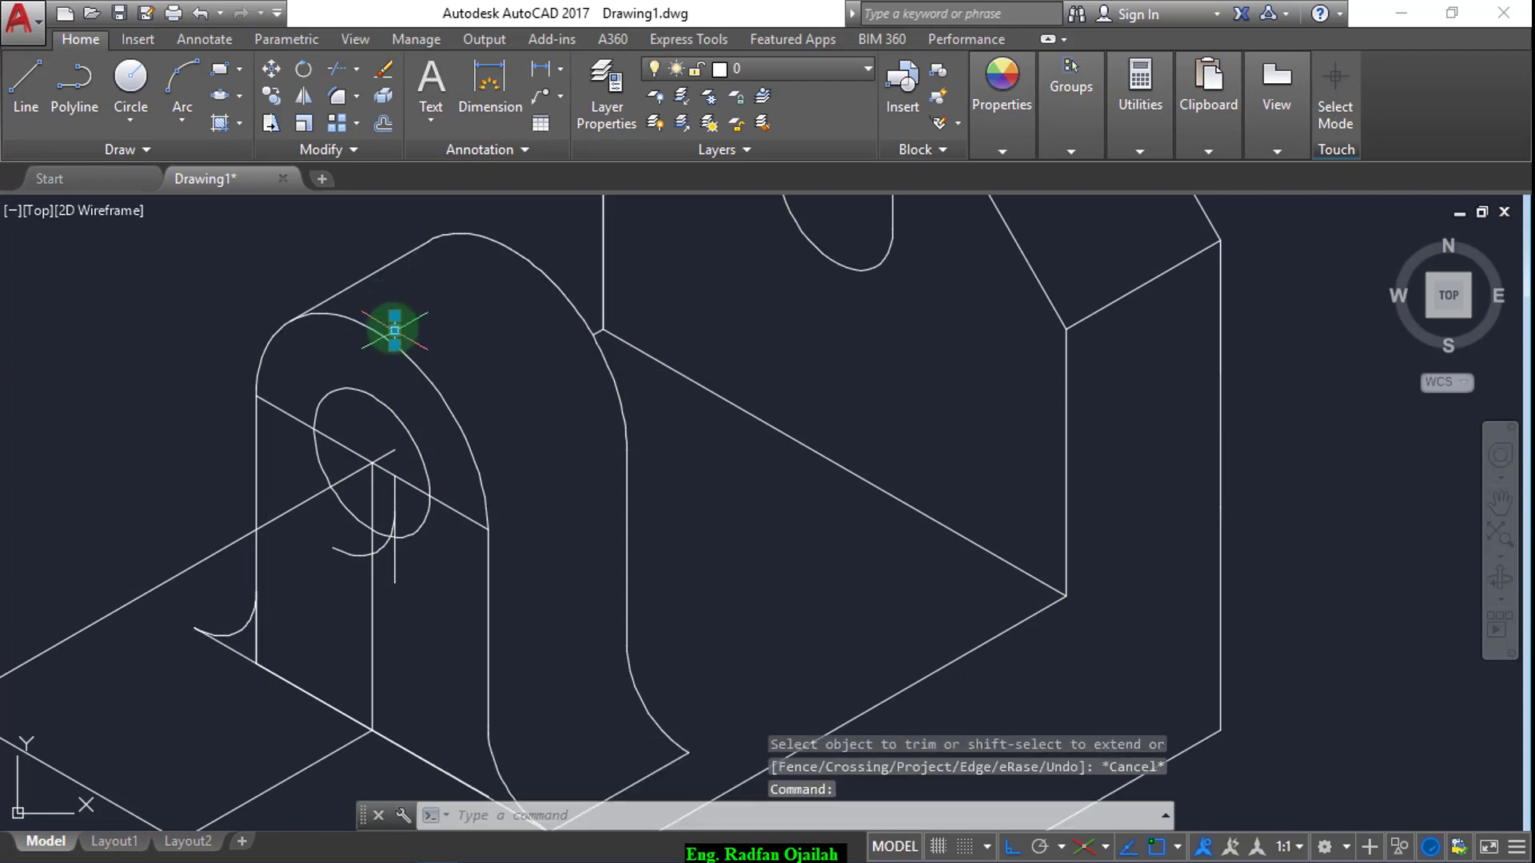
key(Delete)
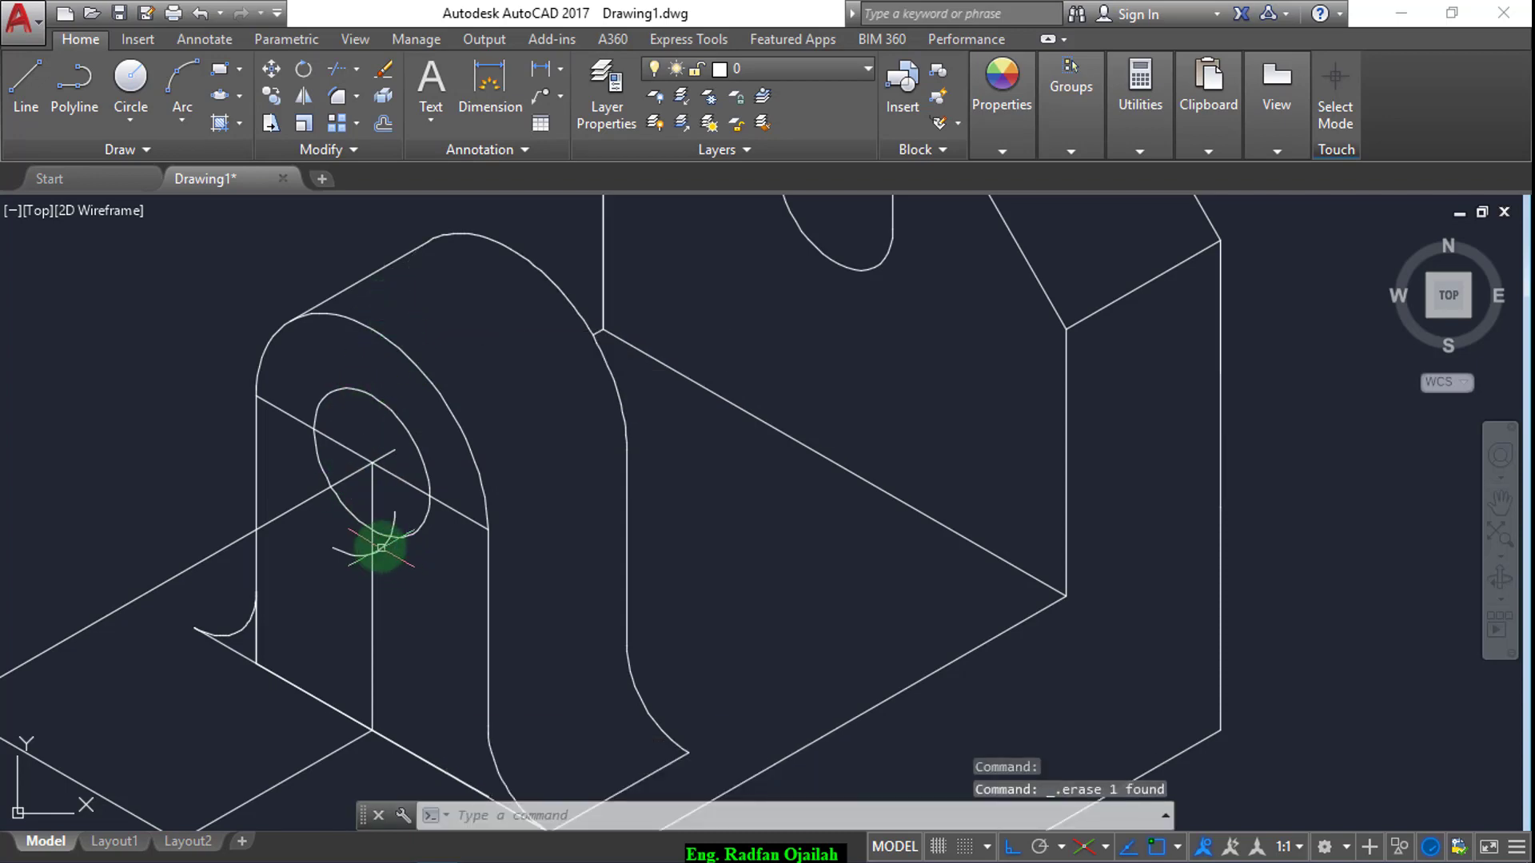
click(379, 550)
key(Delete)
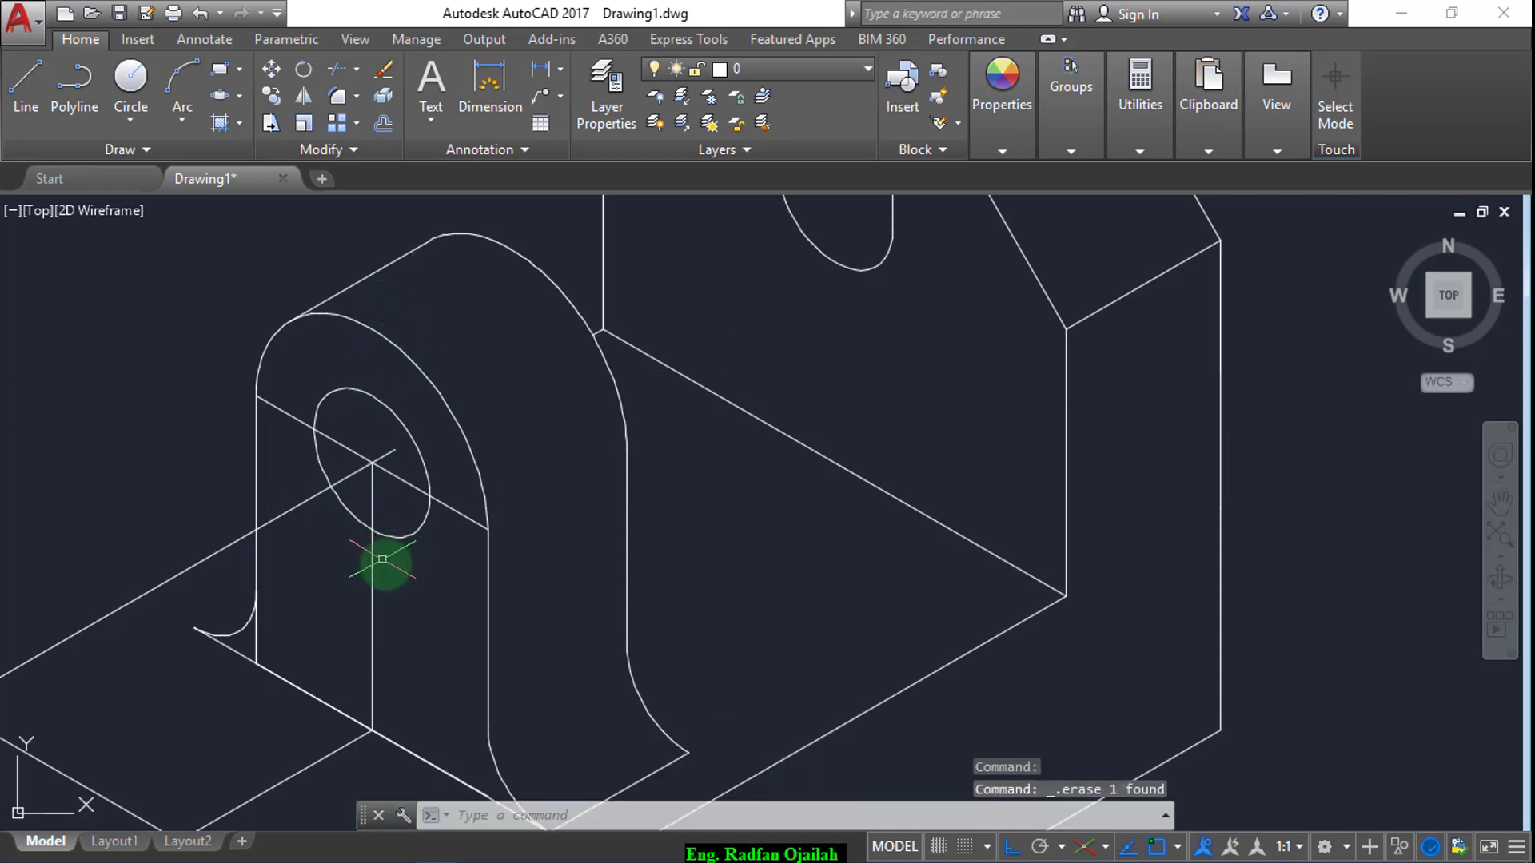
click(404, 480)
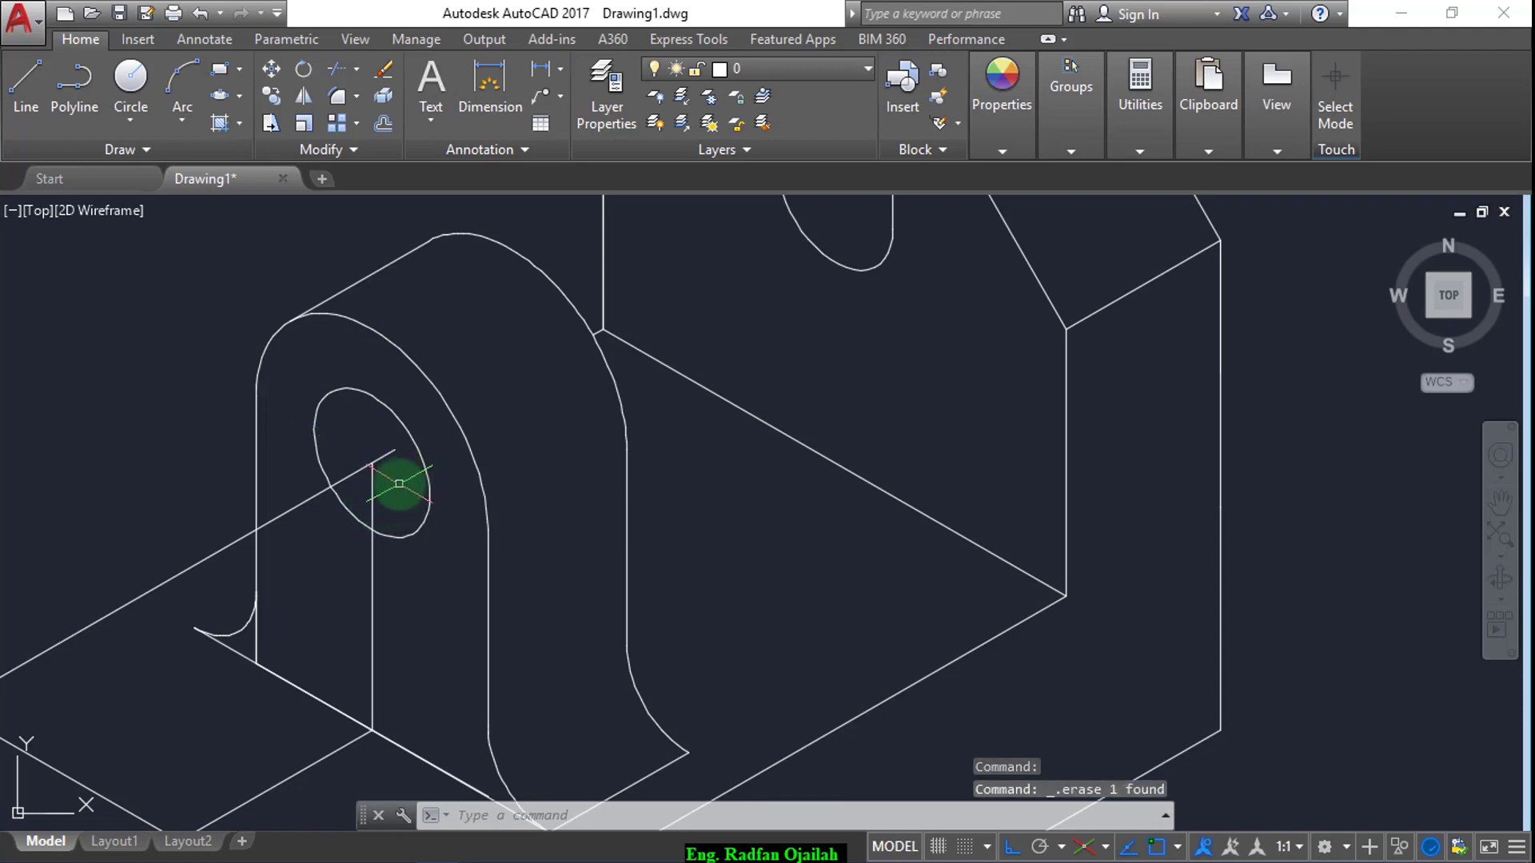
- Trim the base's upper edge off the lug's front face, using the lug's left side as the cutting edge
text(r)
key(Return)
click(256, 507)
key(Return)
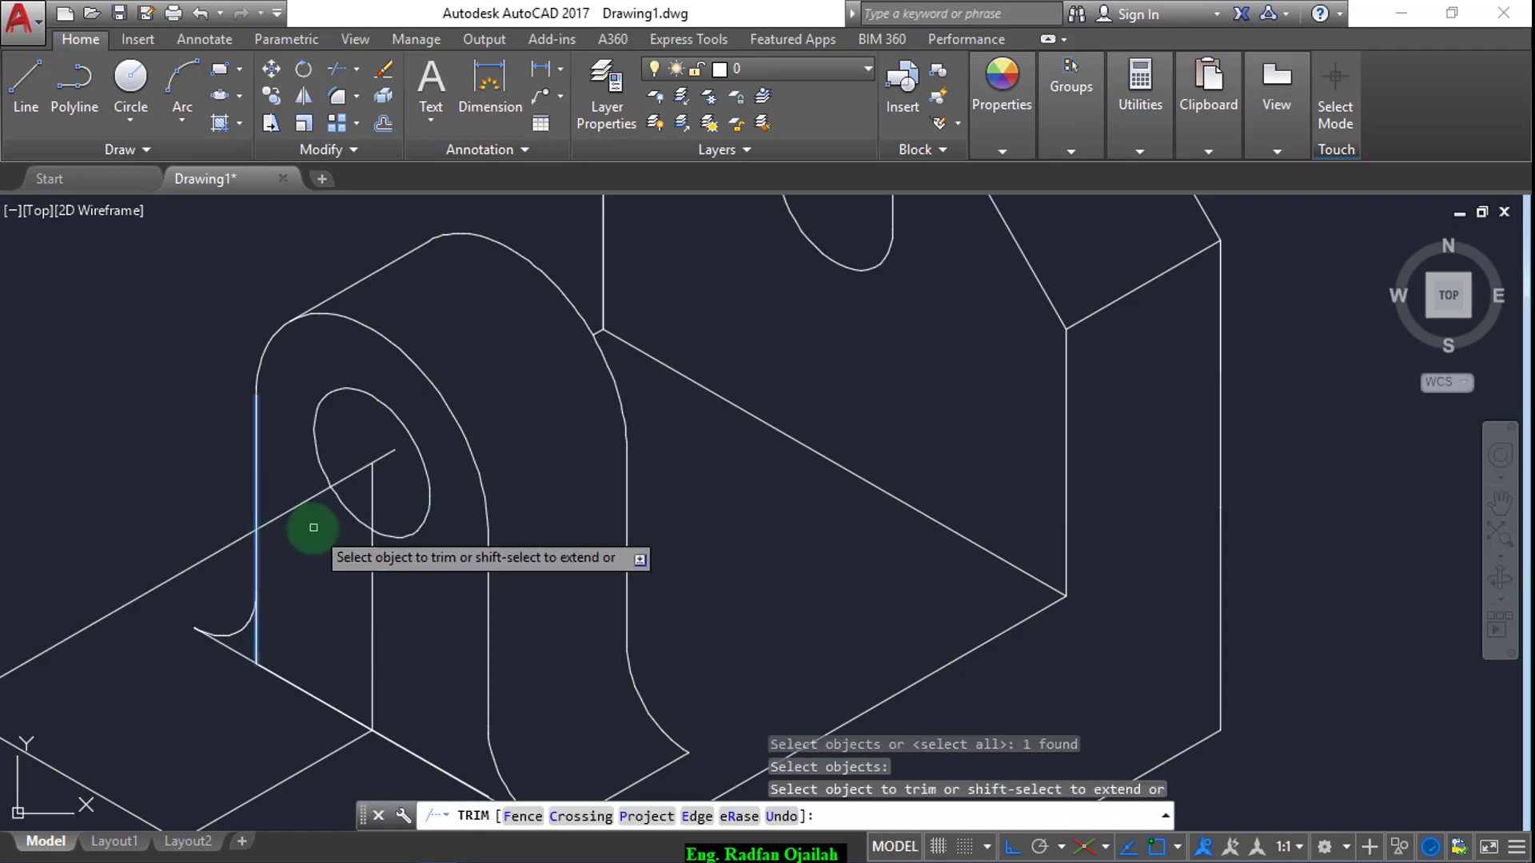
click(300, 508)
key(Escape)
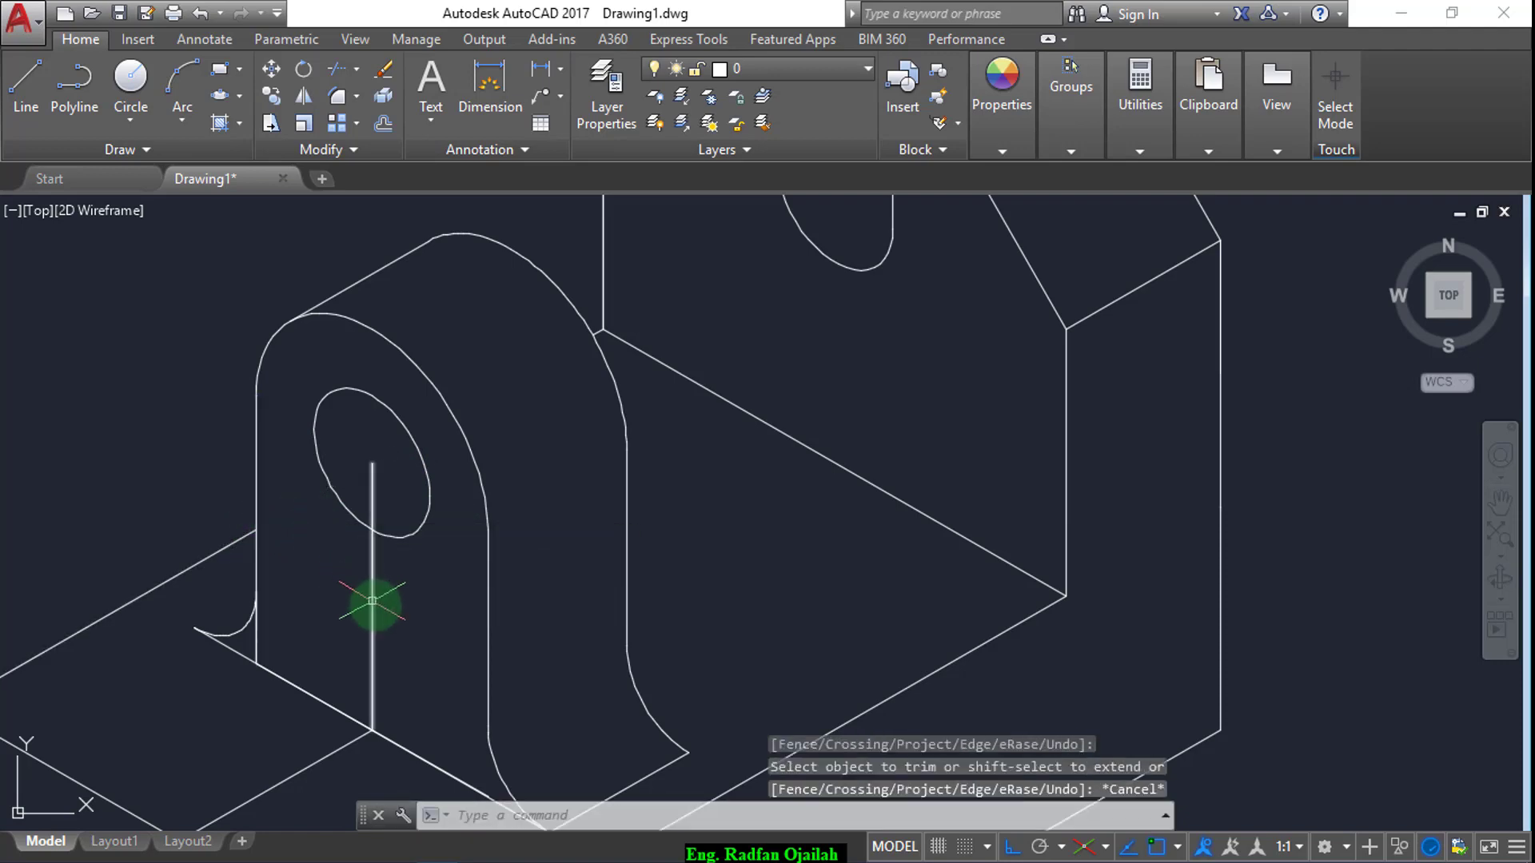
- Erase the vertical centre line running from the hole's centre to the foot of the front lug
click(367, 605)
click(361, 608)
key(Delete)
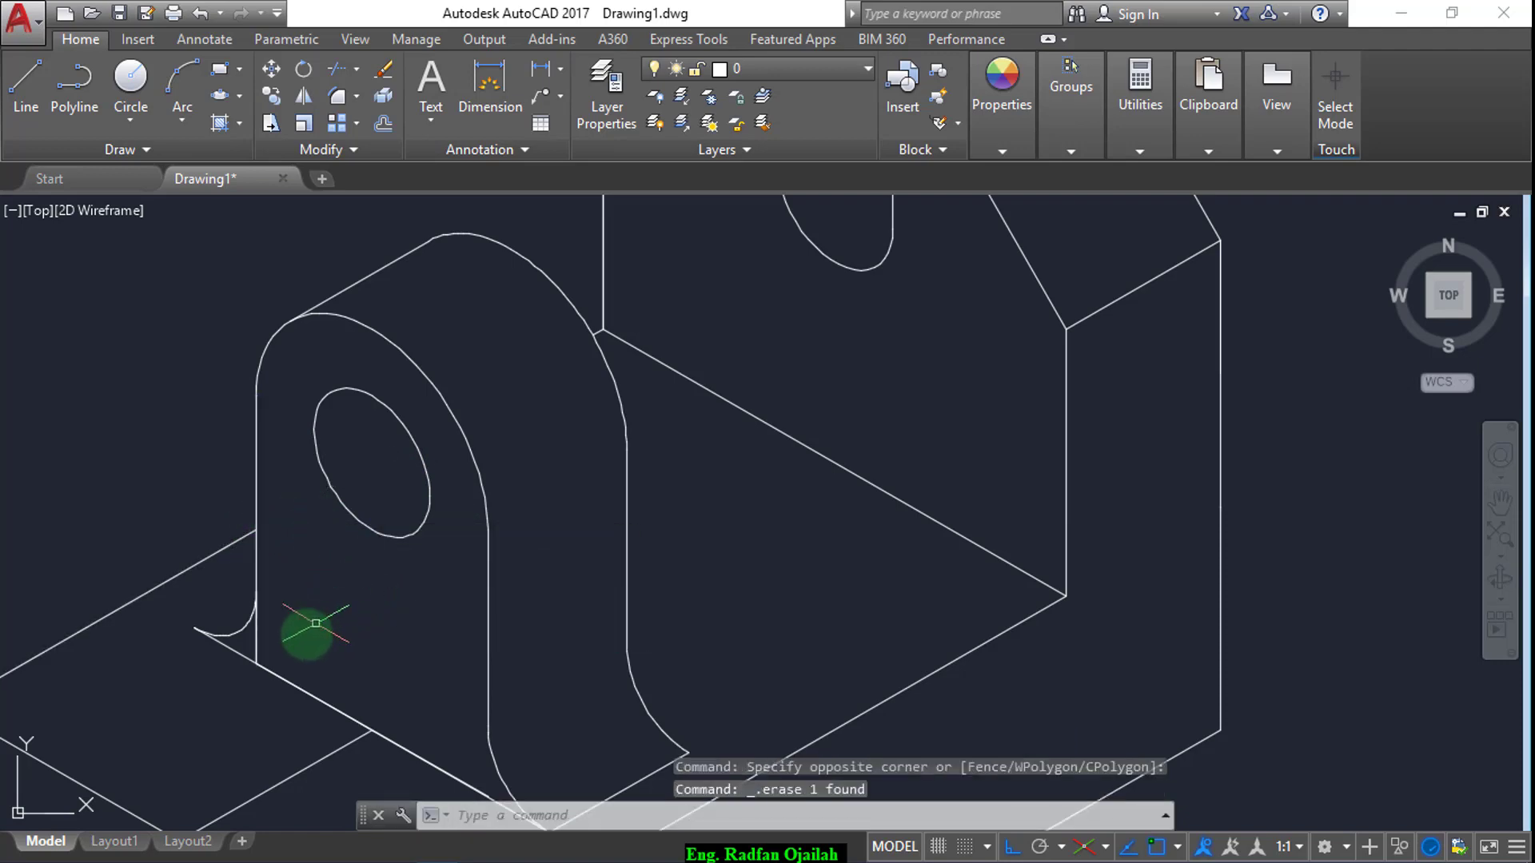
text(tr)
key(Return)
key(Return)
click(256, 639)
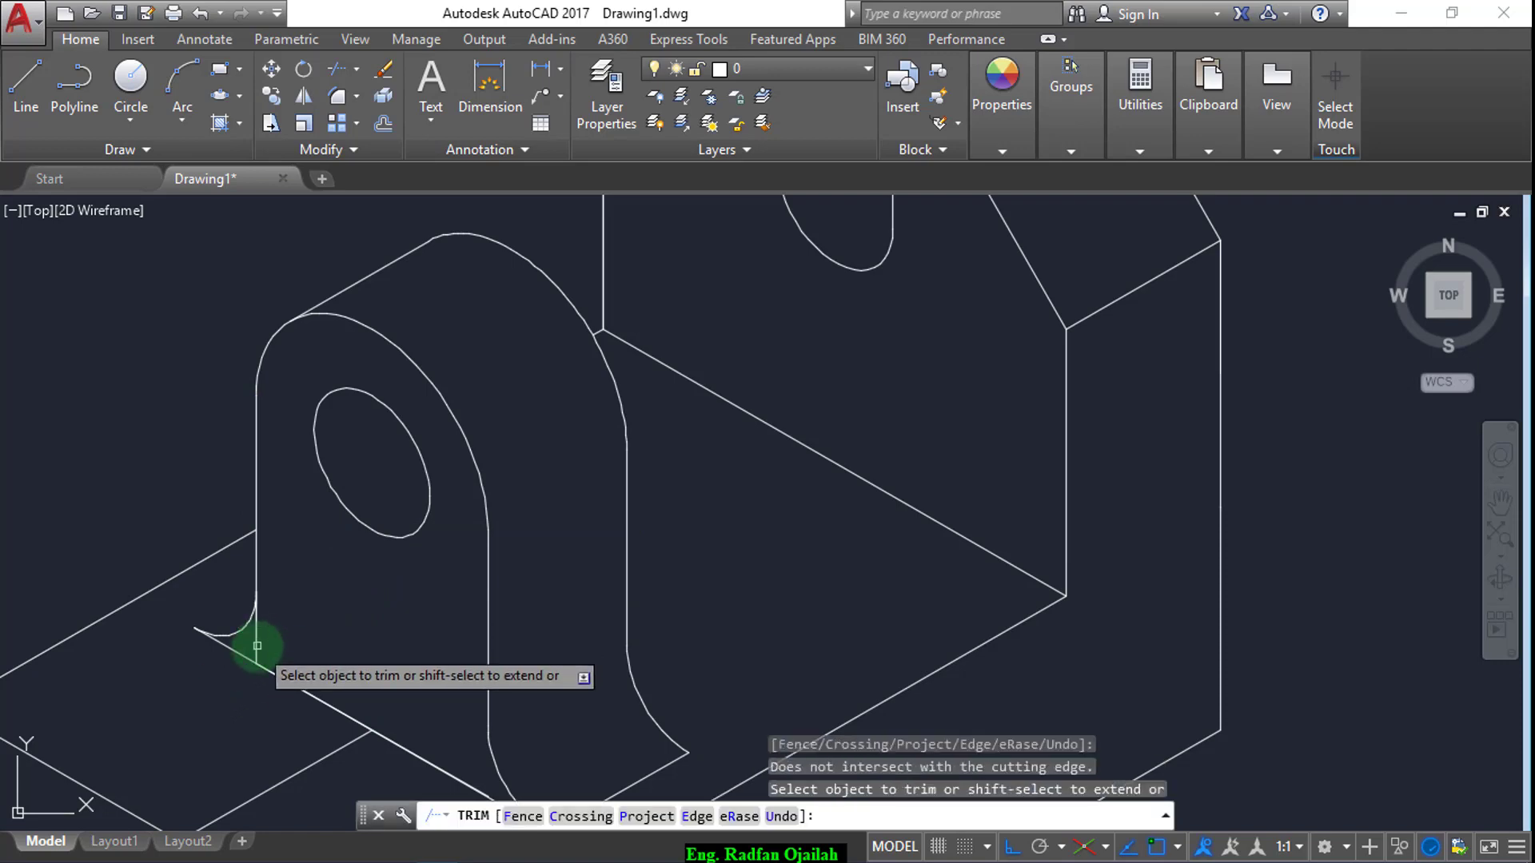
key(Escape)
click(243, 649)
key(Escape)
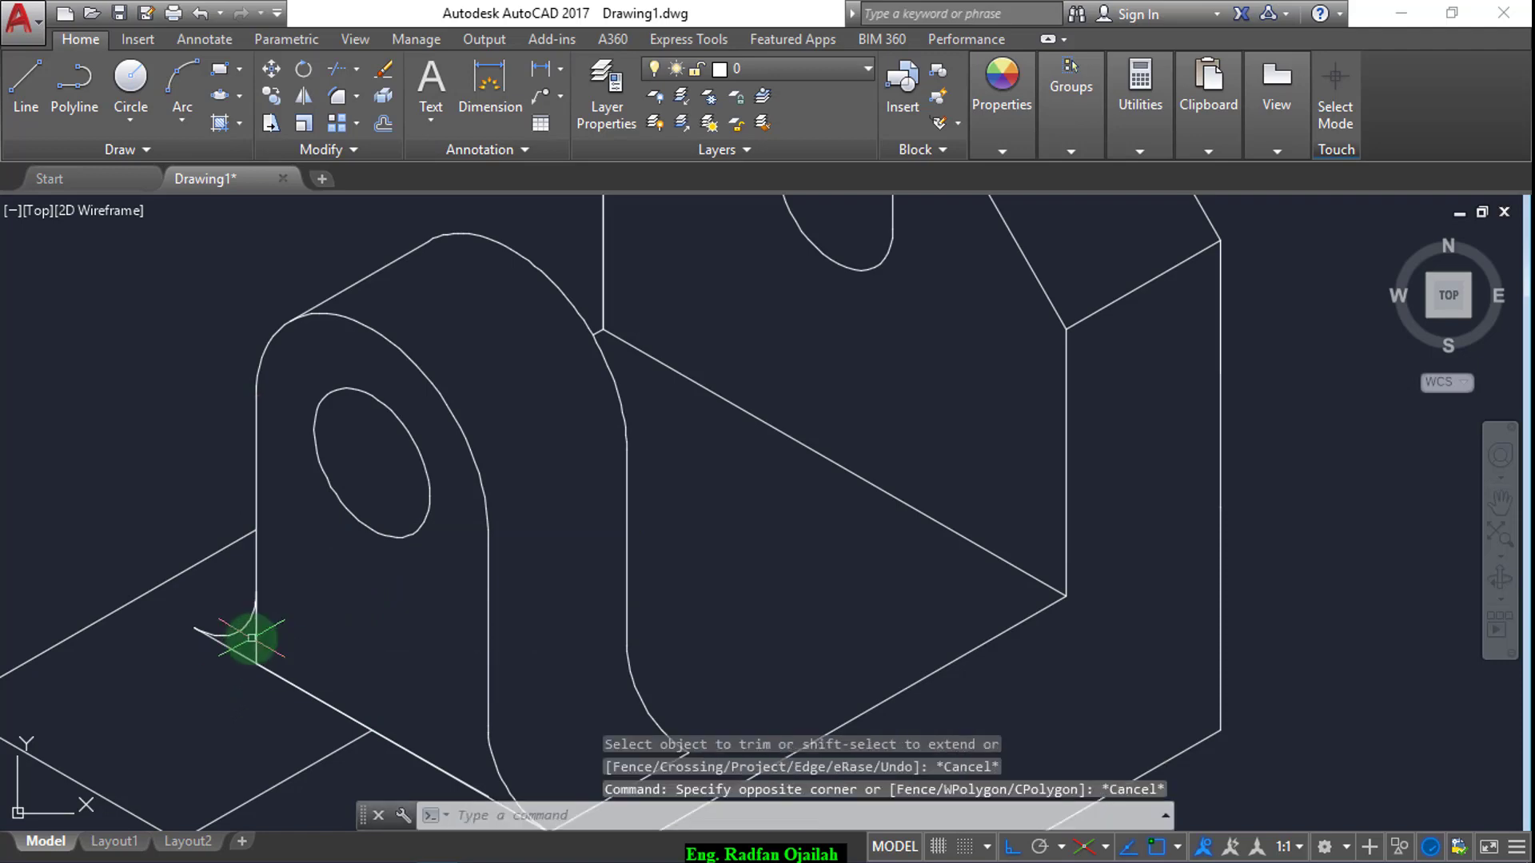
text(tr)
key(Return)
click(293, 635)
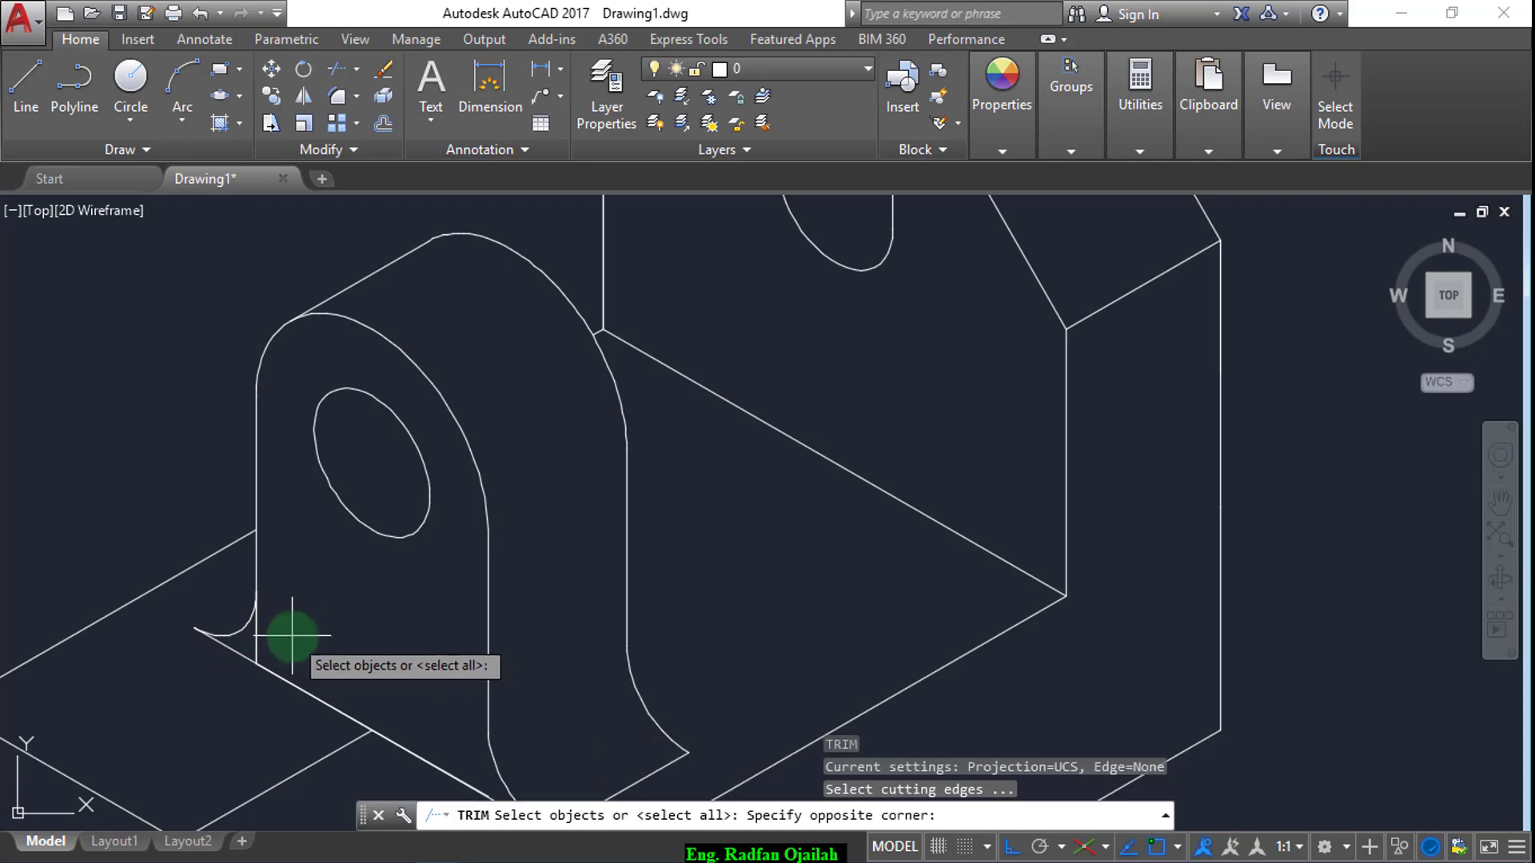
click(236, 644)
key(Escape)
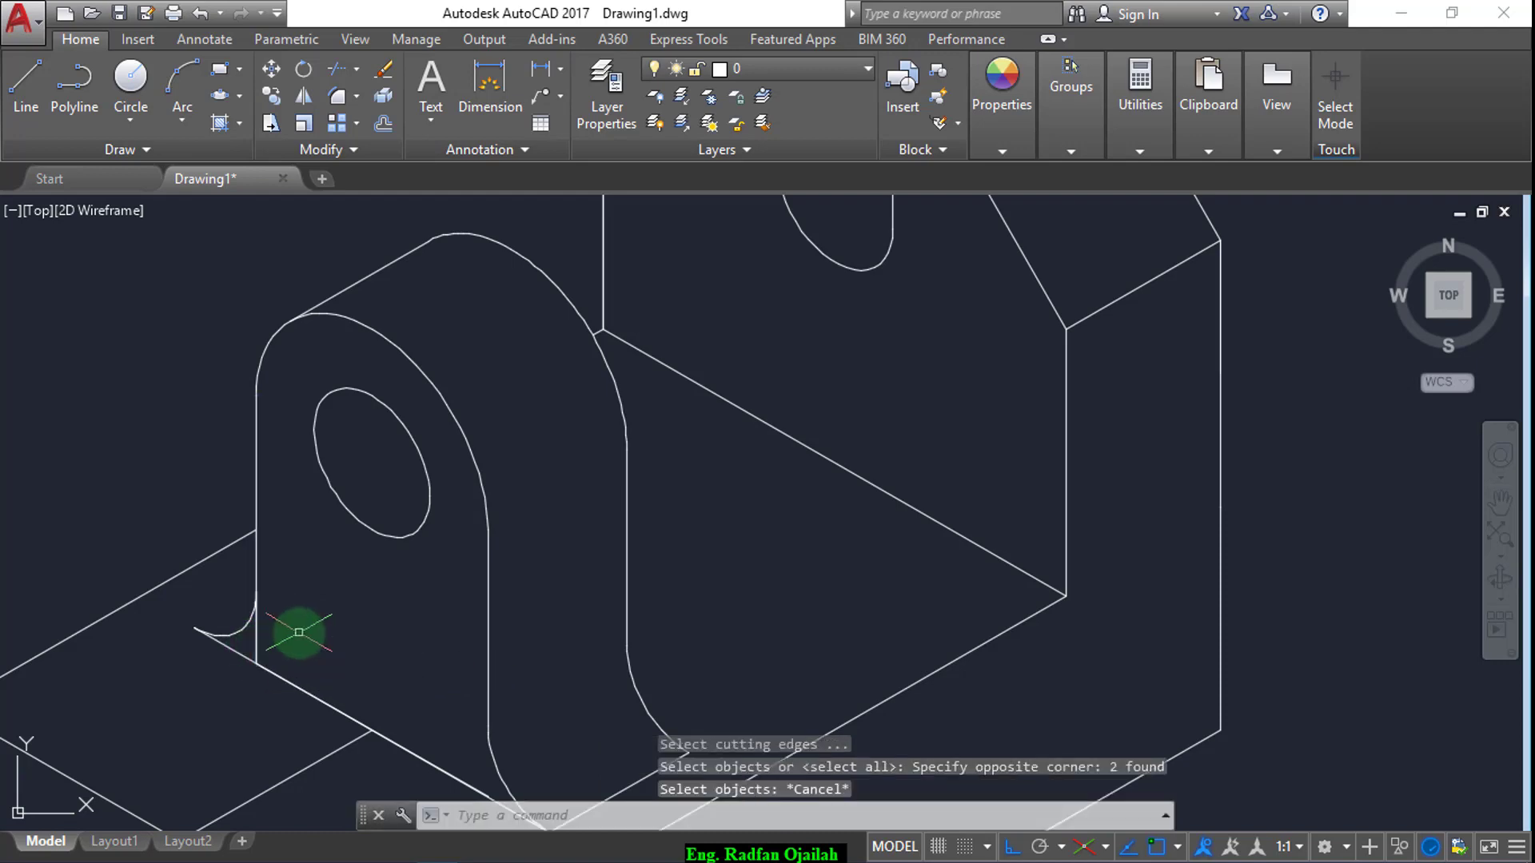
- Remove the stub of the lug's left side that extends below the left foot fillet
text(tr)
key(Return)
key(Return)
click(293, 626)
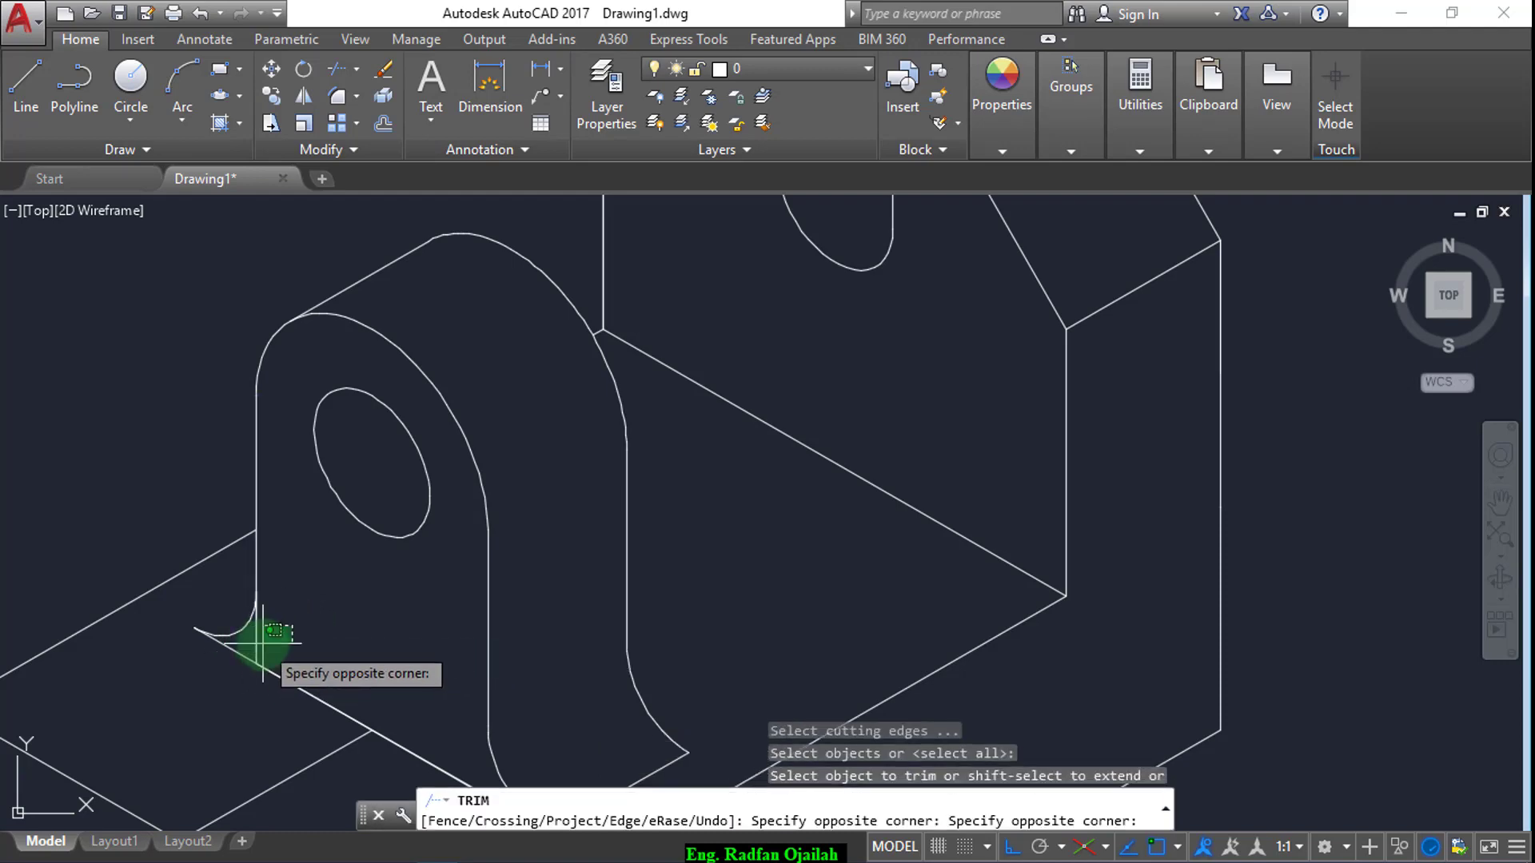
click(251, 647)
key(Escape)
click(255, 648)
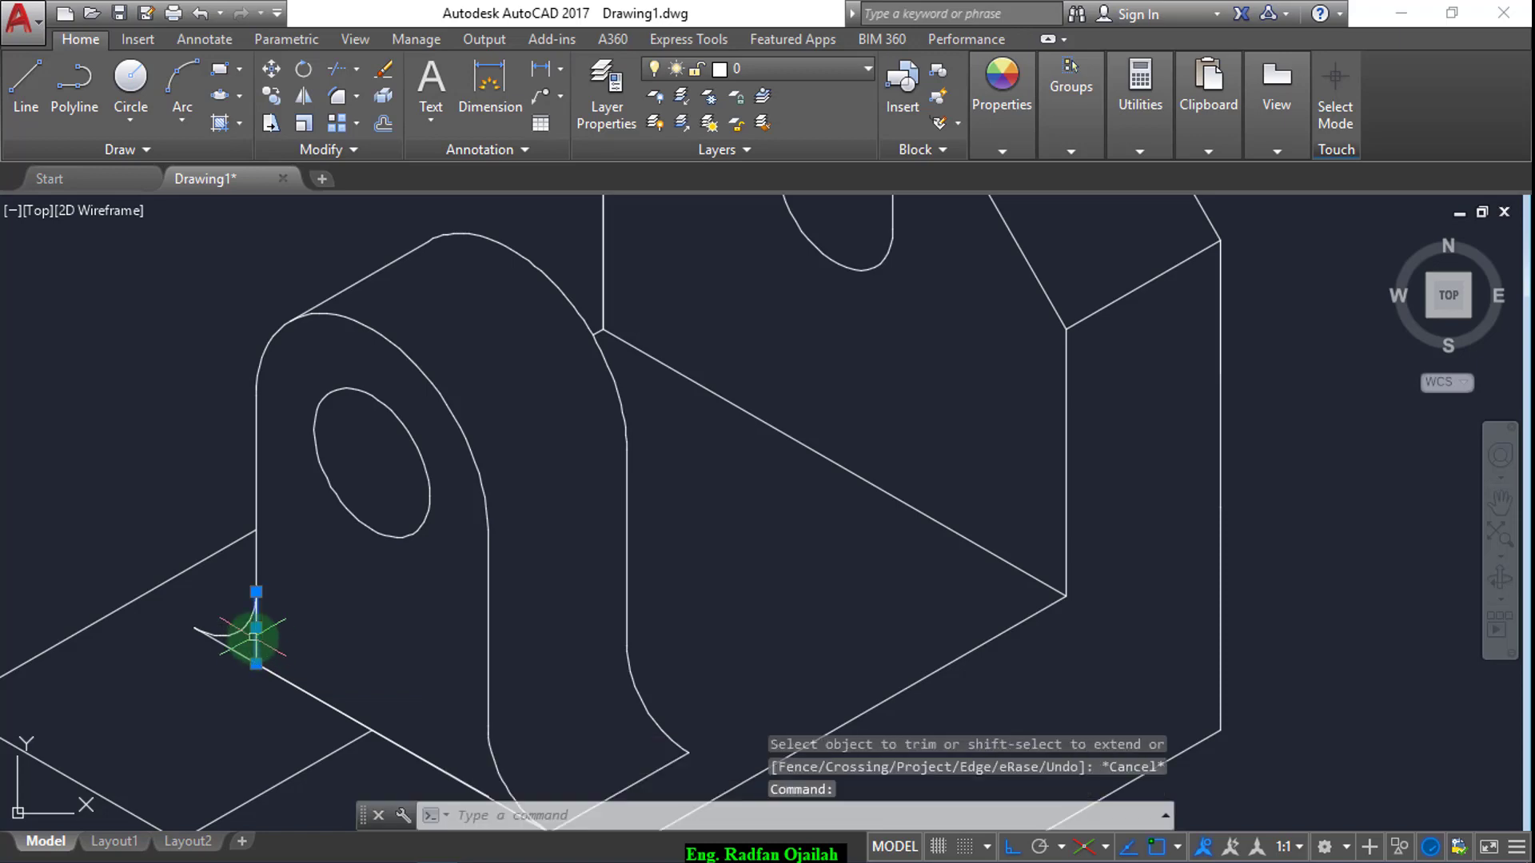
key(Delete)
- Erase the construction line on the base's top face in front of the lug
scroll(307, 636, down, 2)
click(316, 705)
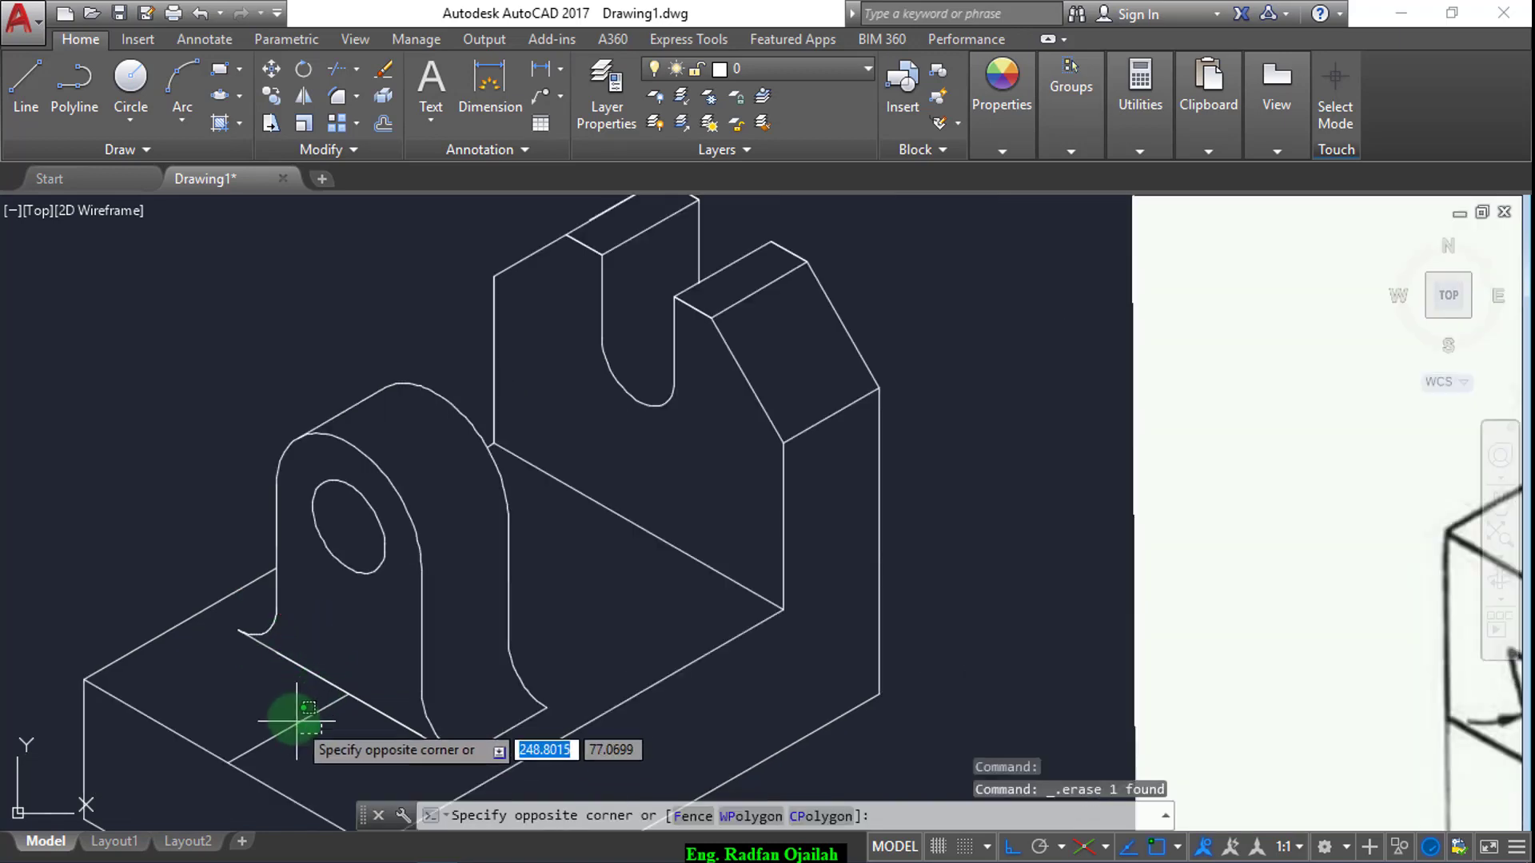
click(292, 718)
key(Delete)
- Examine the dovetail slot's dimensions and angle on the base's front face in the reference image
scroll(285, 713, down, 3)
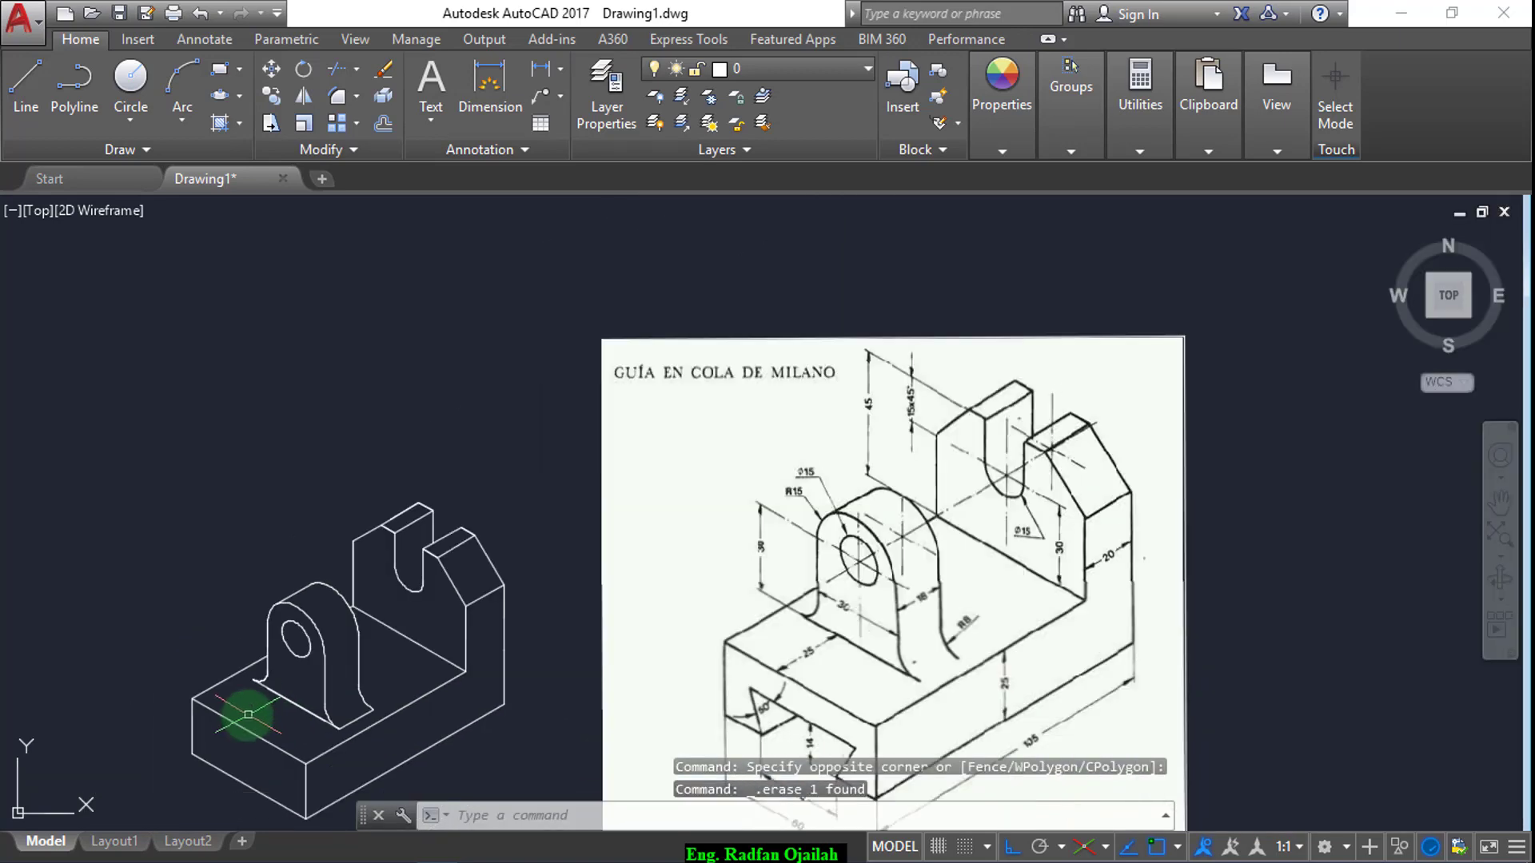
scroll(870, 622, up, 2)
scroll(870, 622, up, 2)
scroll(919, 472, down, 4)
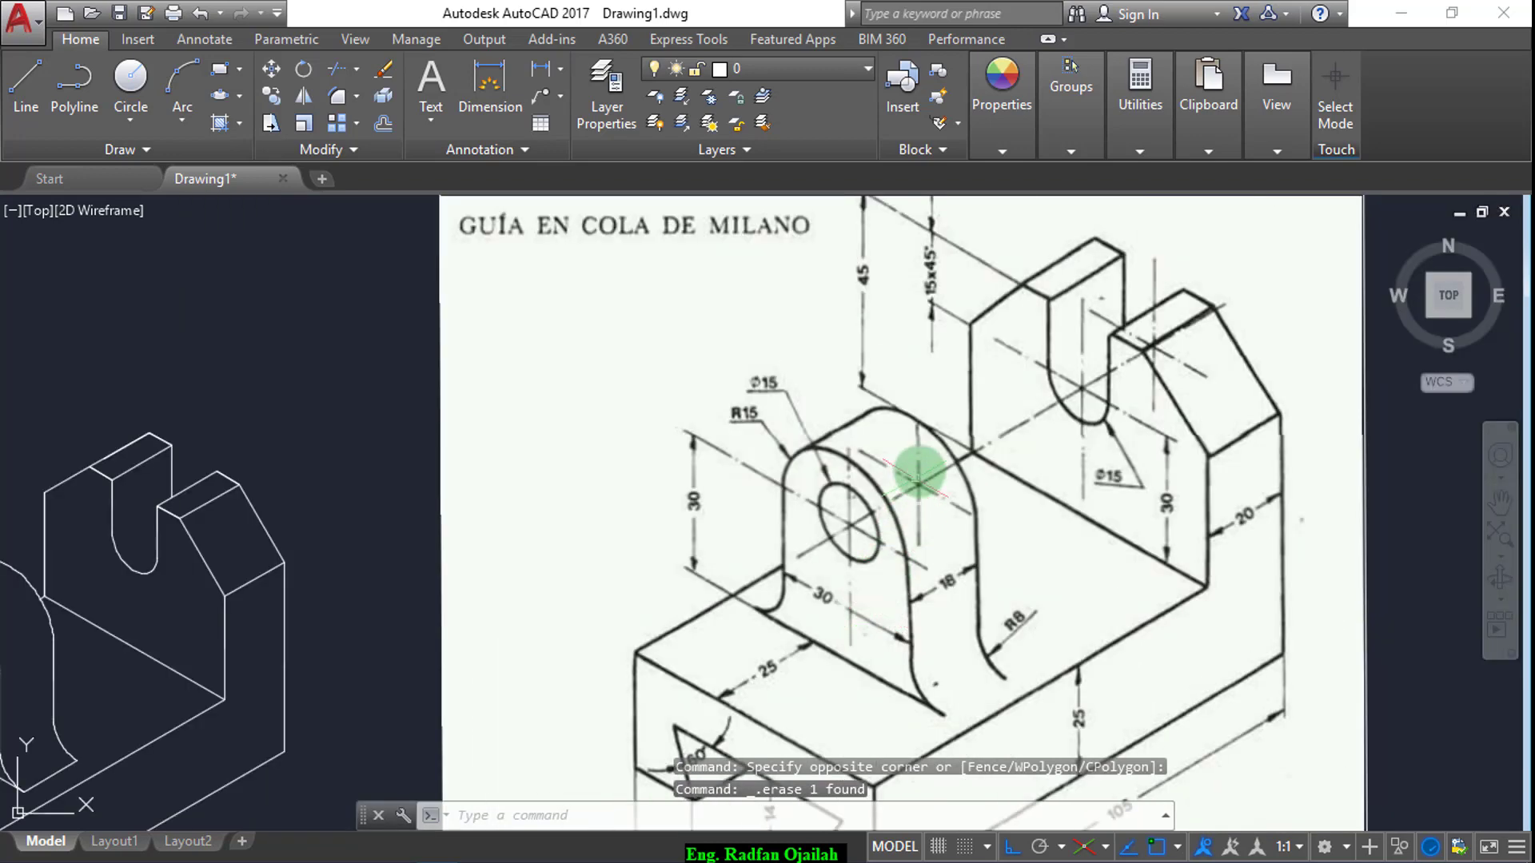
scroll(811, 755, up, 6)
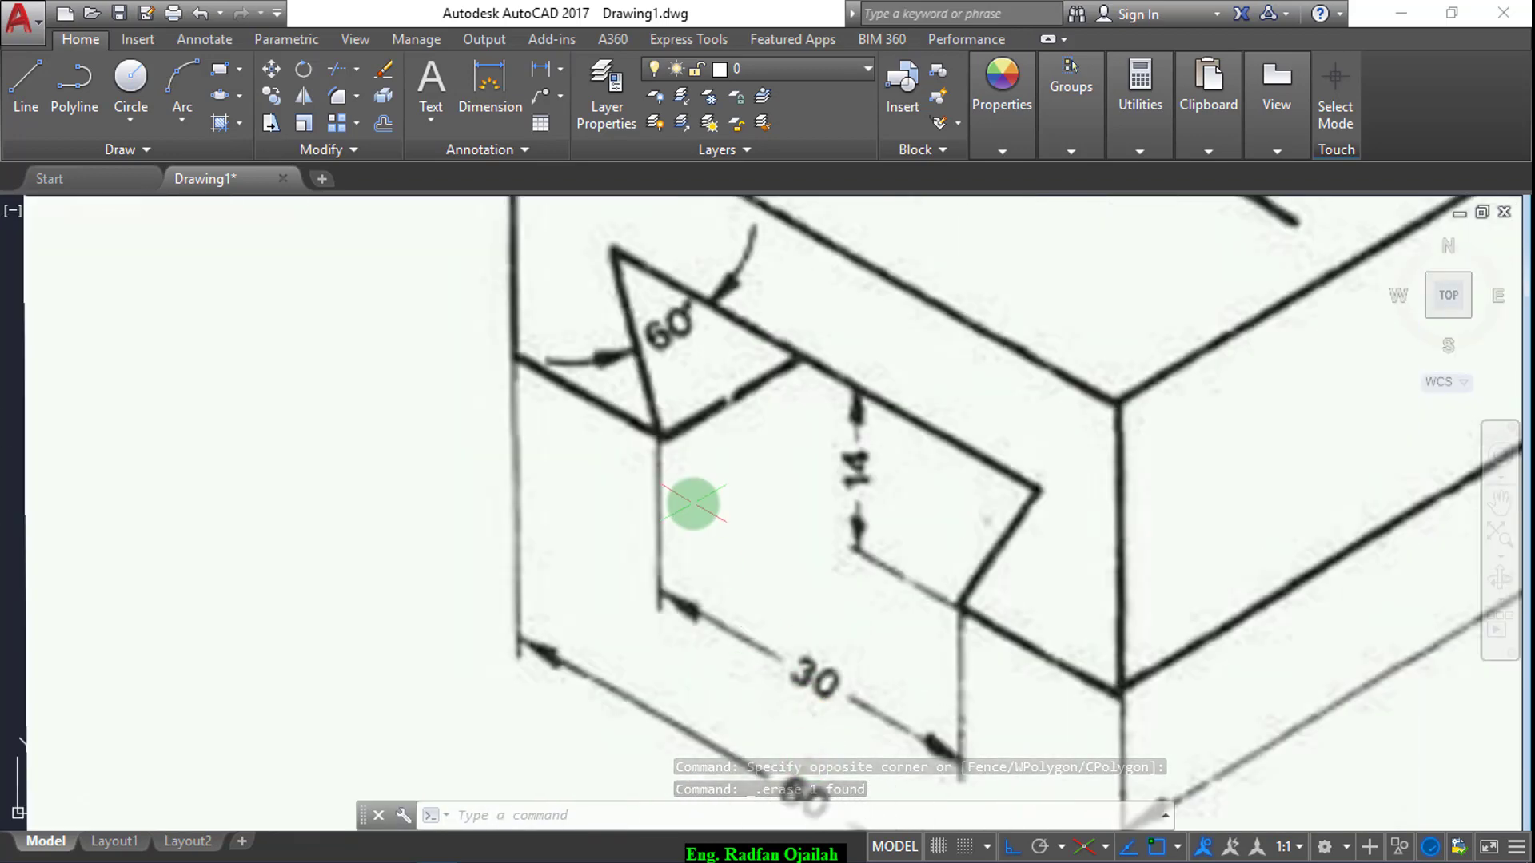
scroll(695, 504, down, 2)
scroll(805, 497, down, 2)
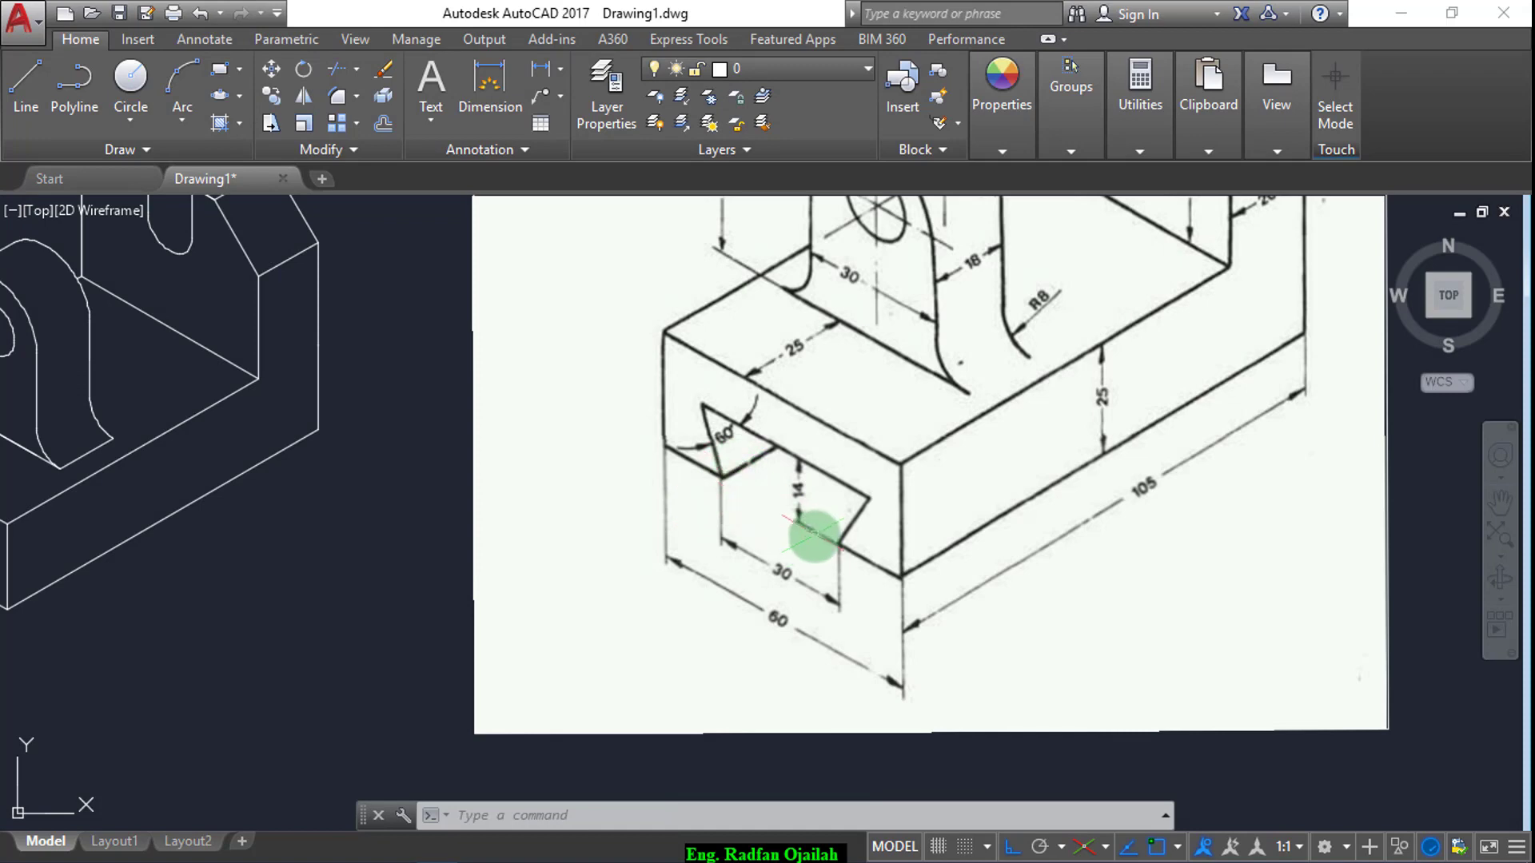
scroll(1019, 468, down, 2)
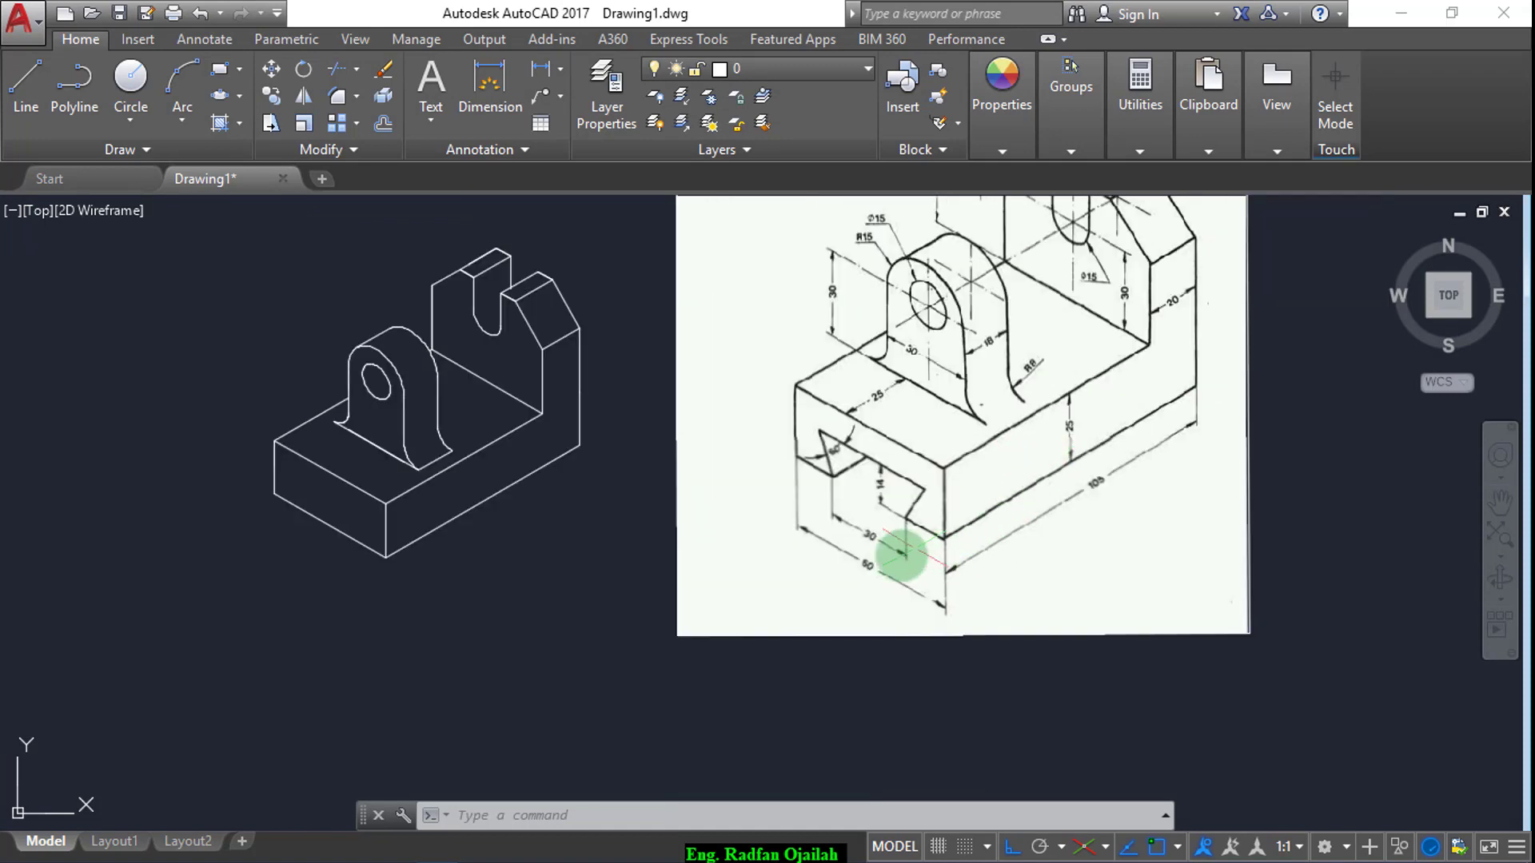
scroll(281, 552, up, 2)
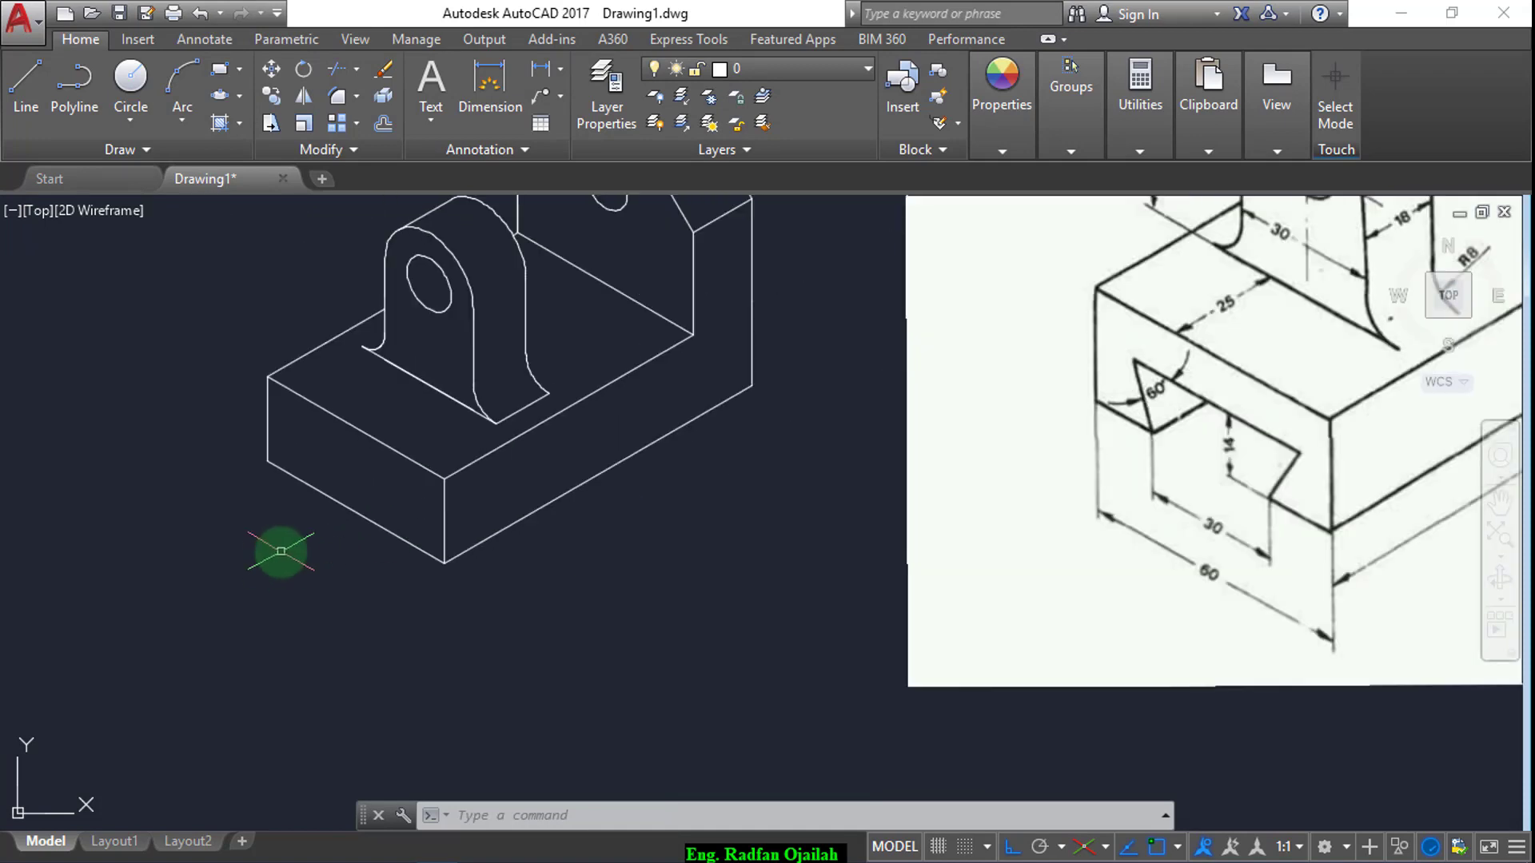
text(o)
key(Return)
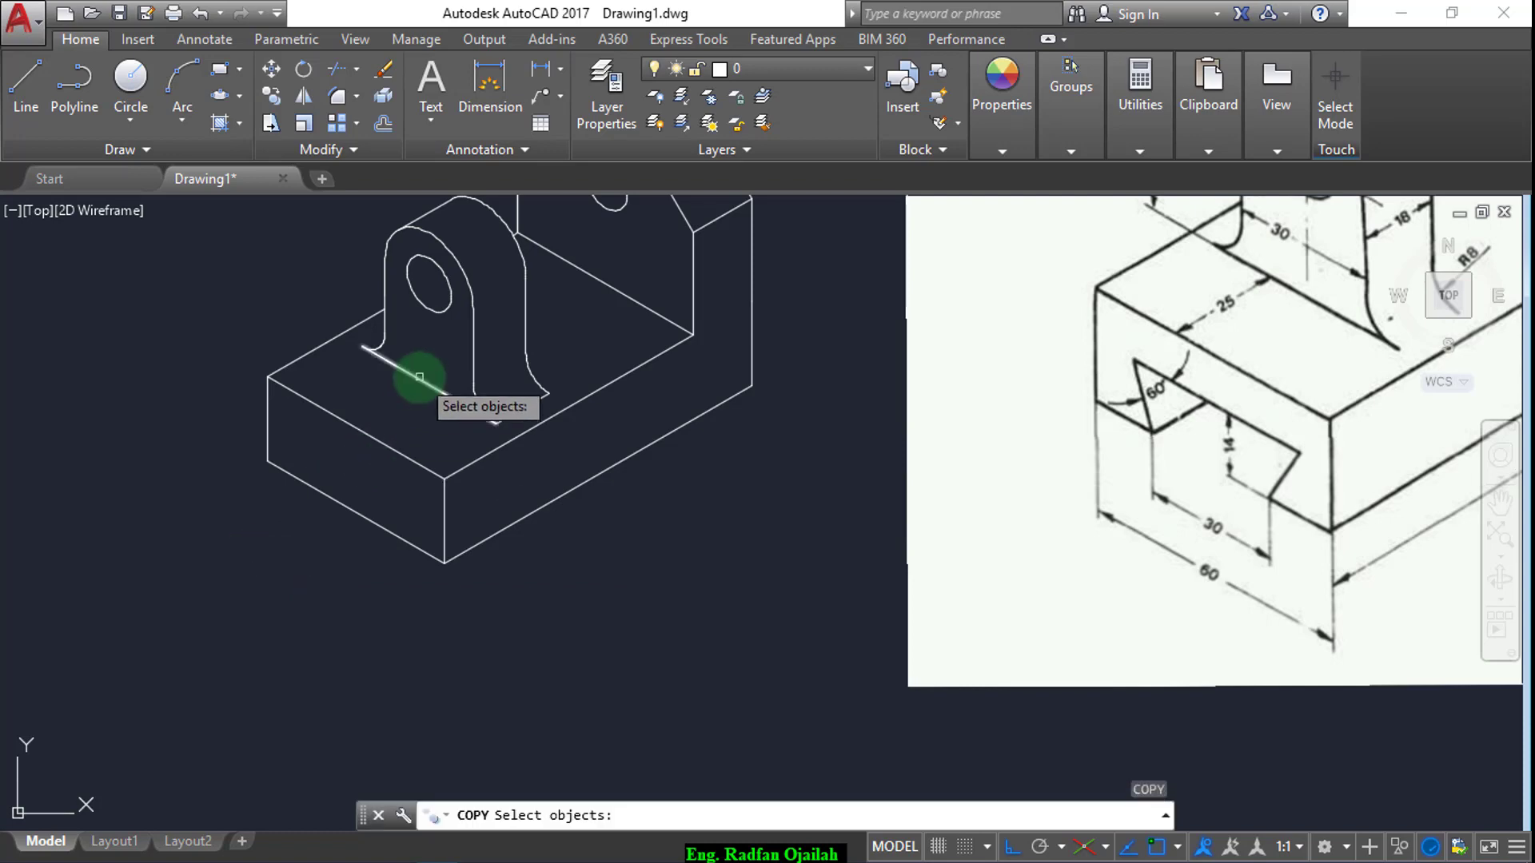
click(415, 380)
key(Return)
key(Escape)
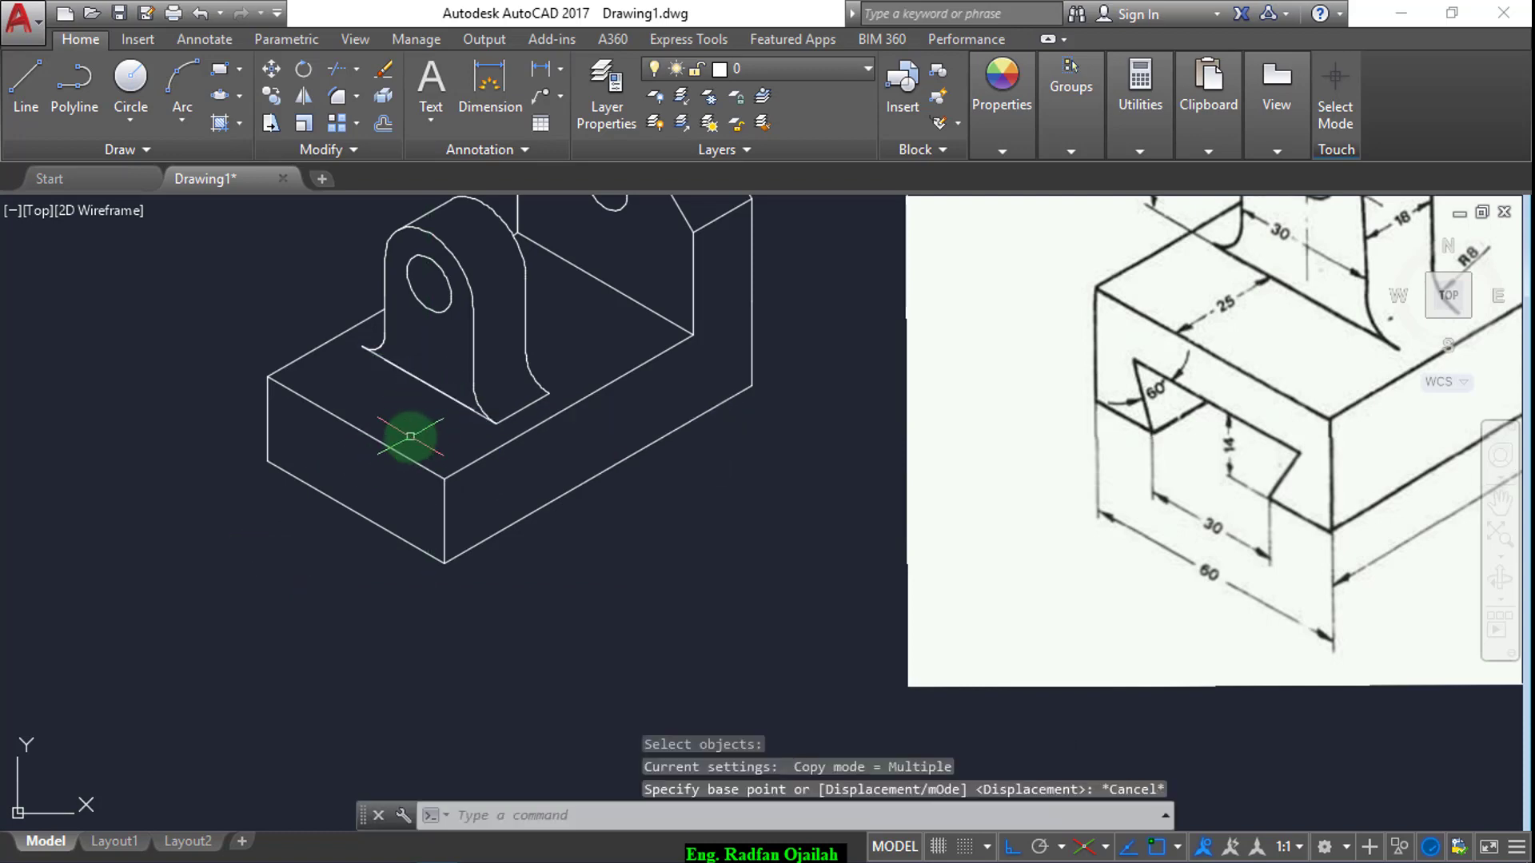
- Draw a 30 mm line in the empty area below the part, parallel to the base's lower front edge
text(l)
key(Return)
click(173, 569)
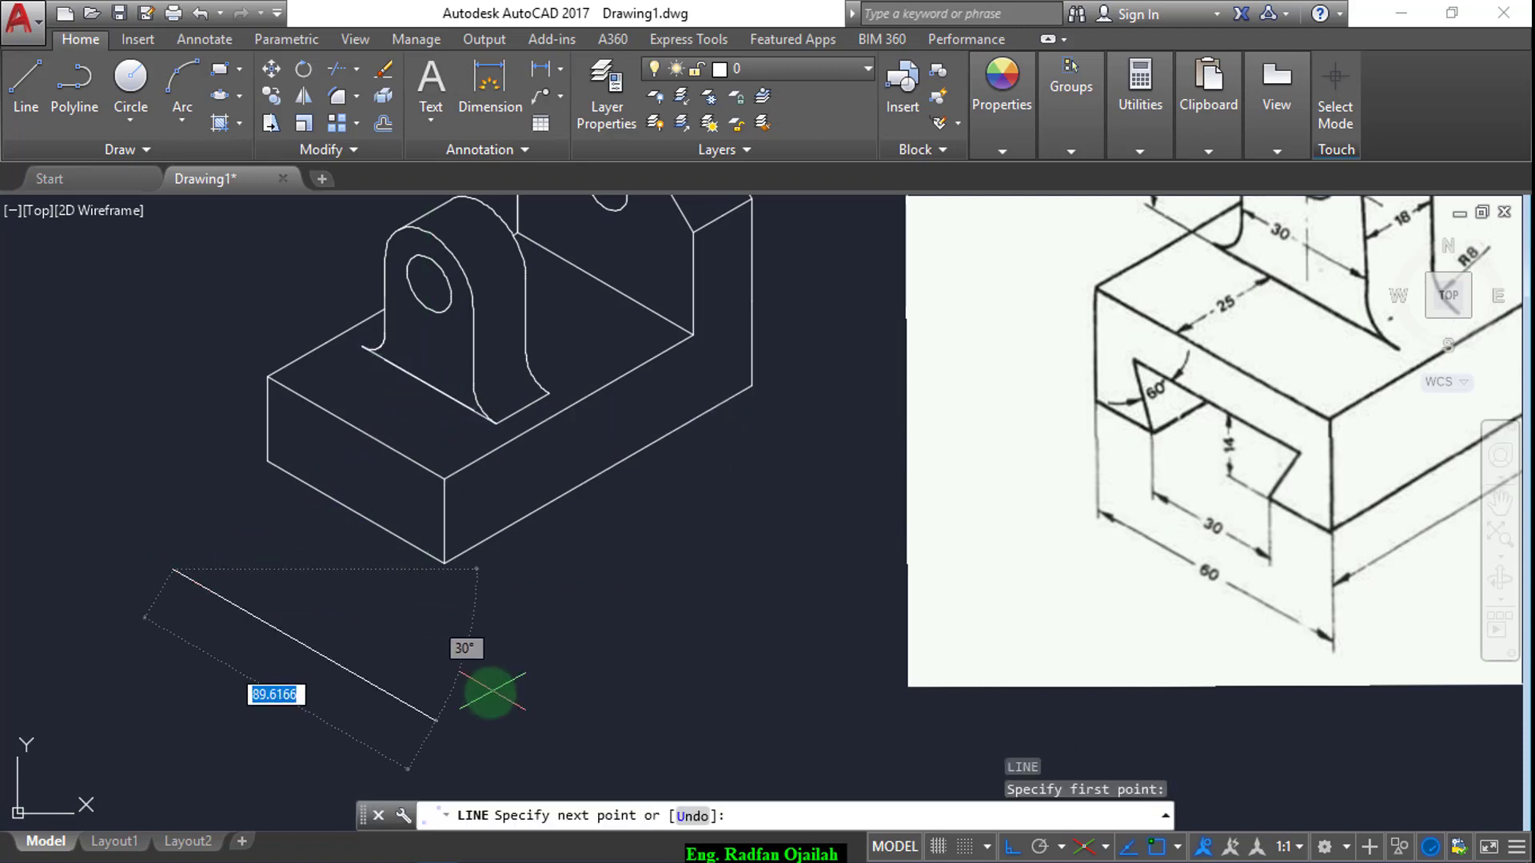
key(Return)
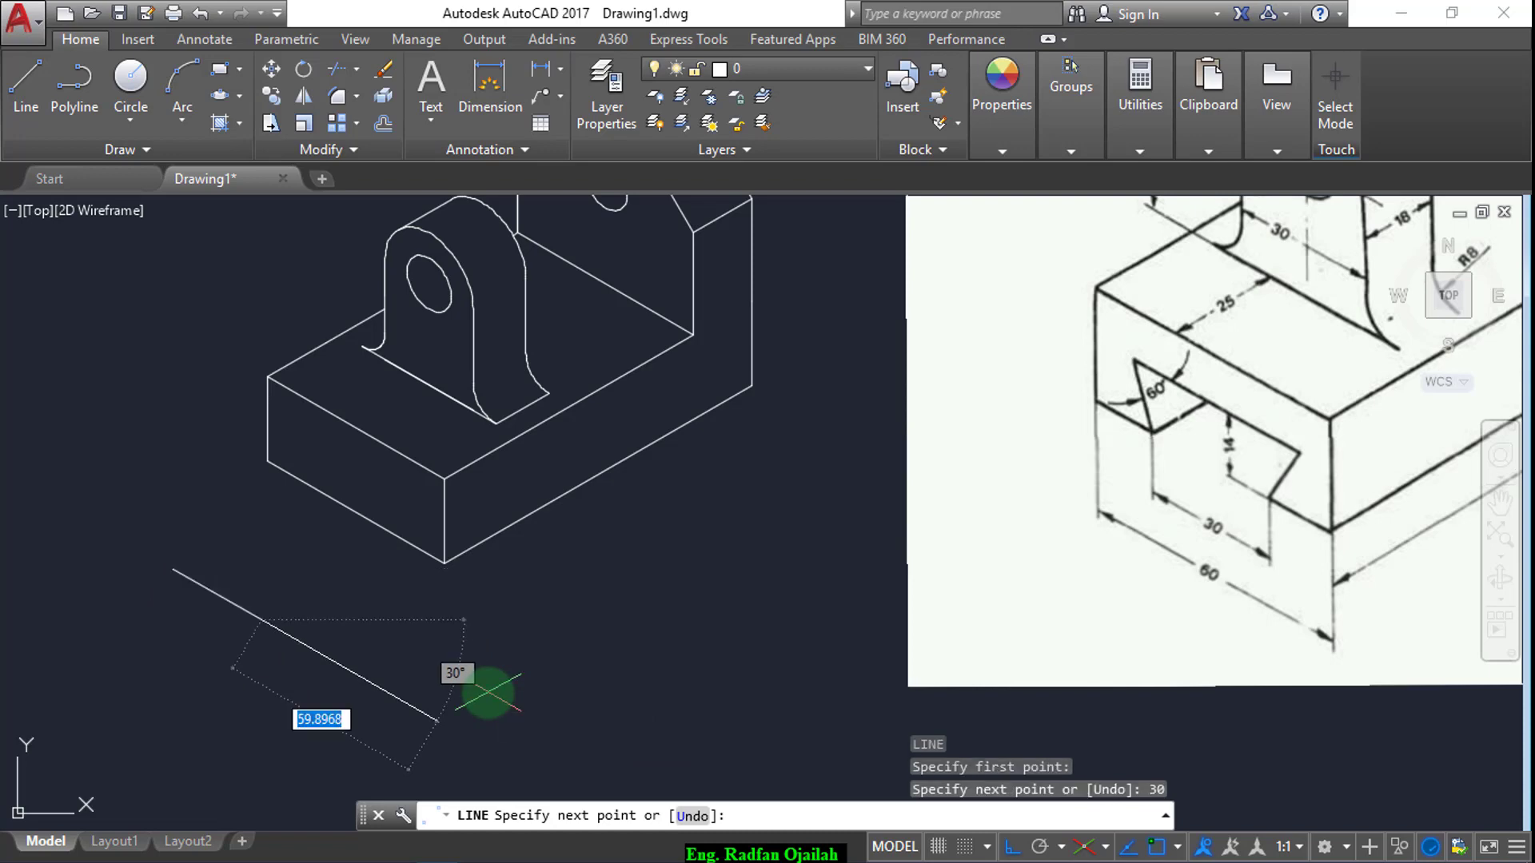
key(Return)
- Move the 30 mm line by its midpoint onto the midpoint of the base's lower front edge
text(m)
key(Return)
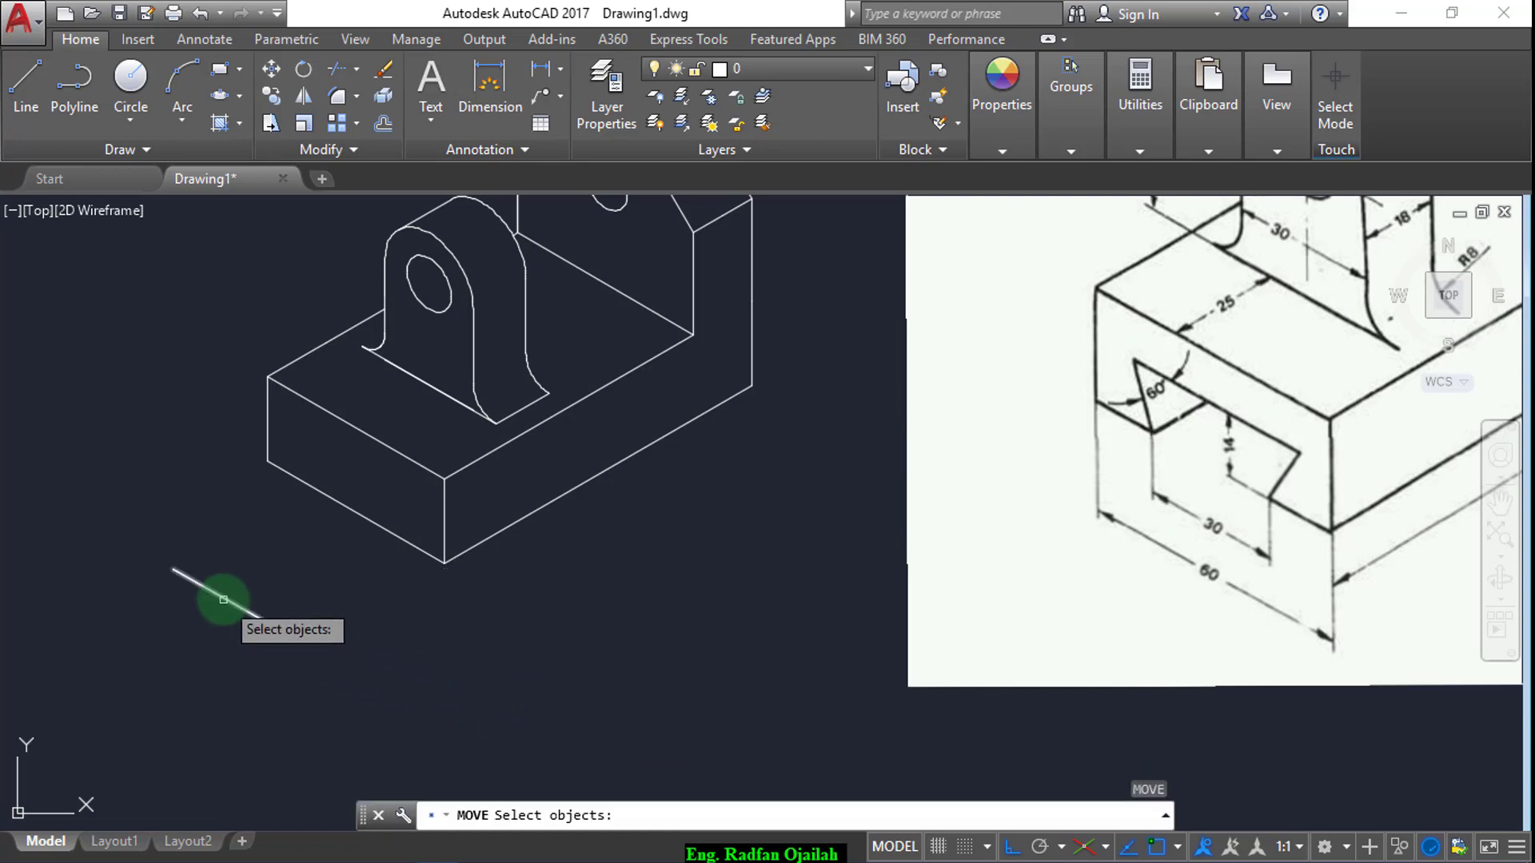
click(223, 599)
key(Return)
click(216, 595)
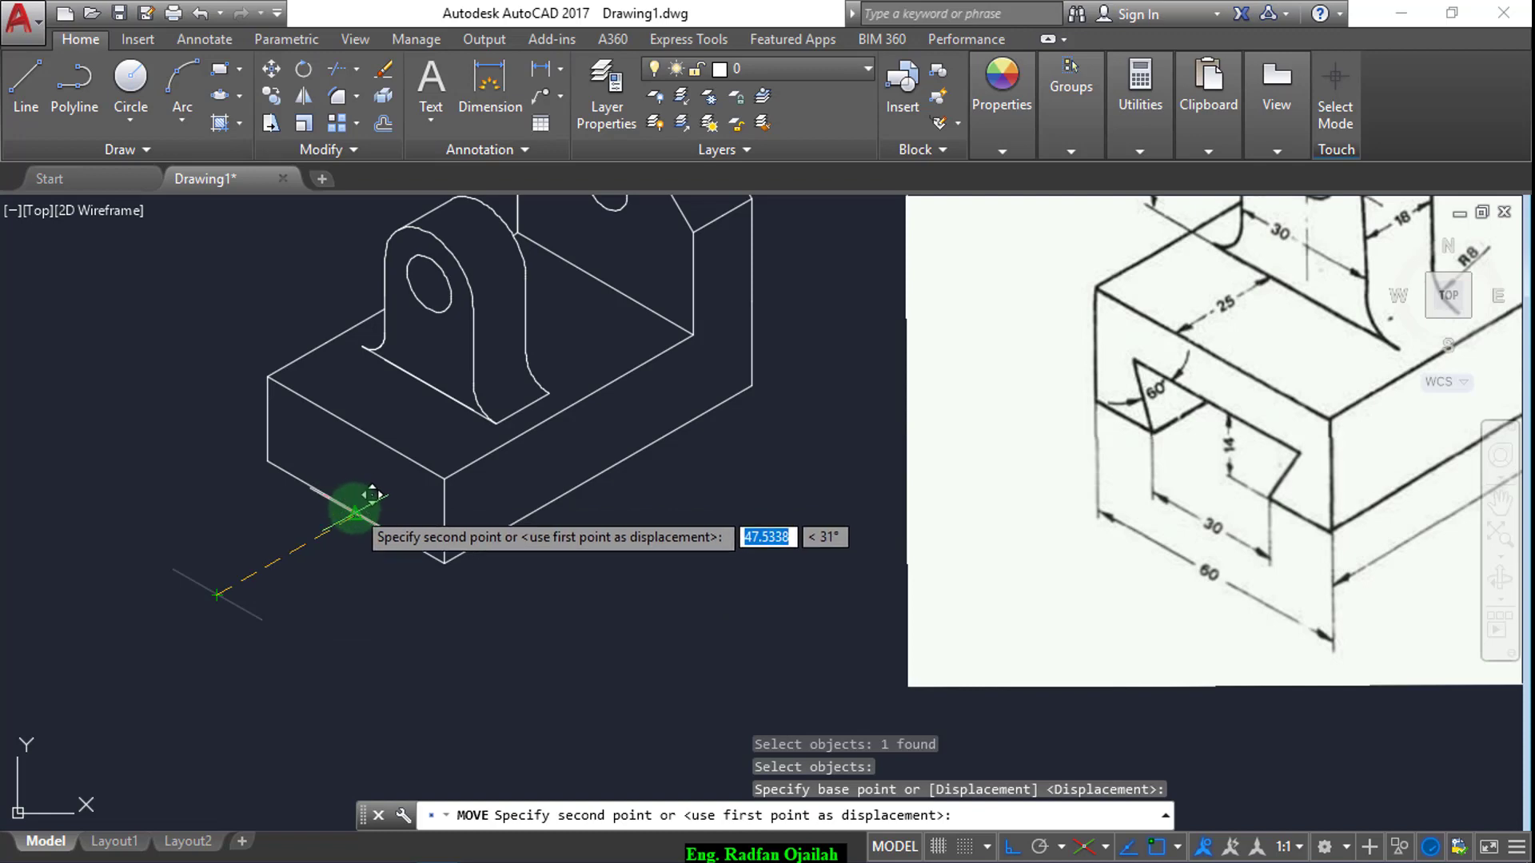
click(354, 512)
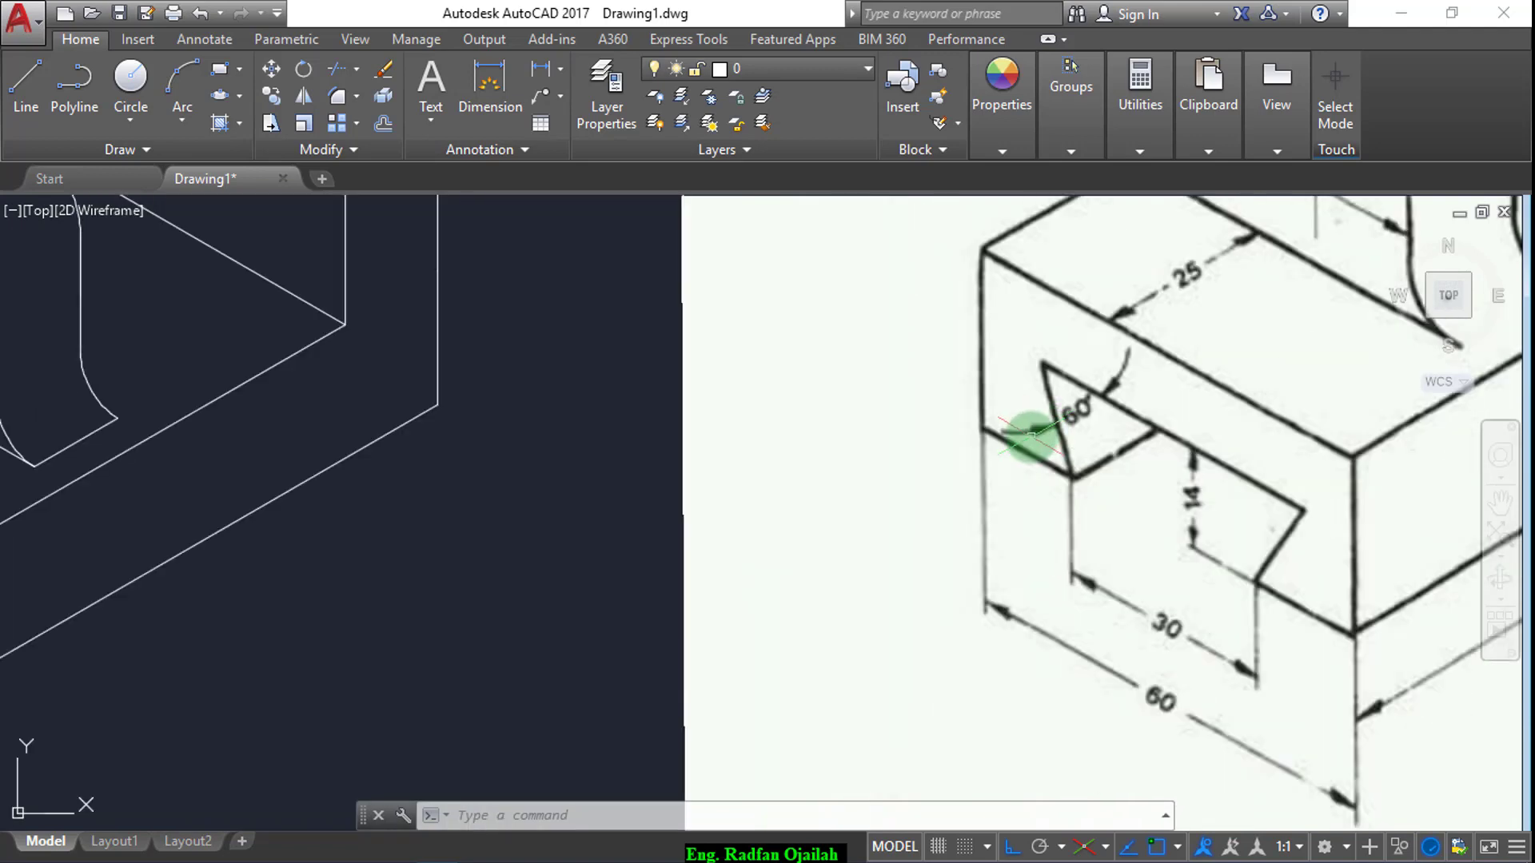
- Draw a 14 mm vertical line up from the midpoint of the base's lower front edge, using the right isoplane
scroll(1190, 400, down, 4)
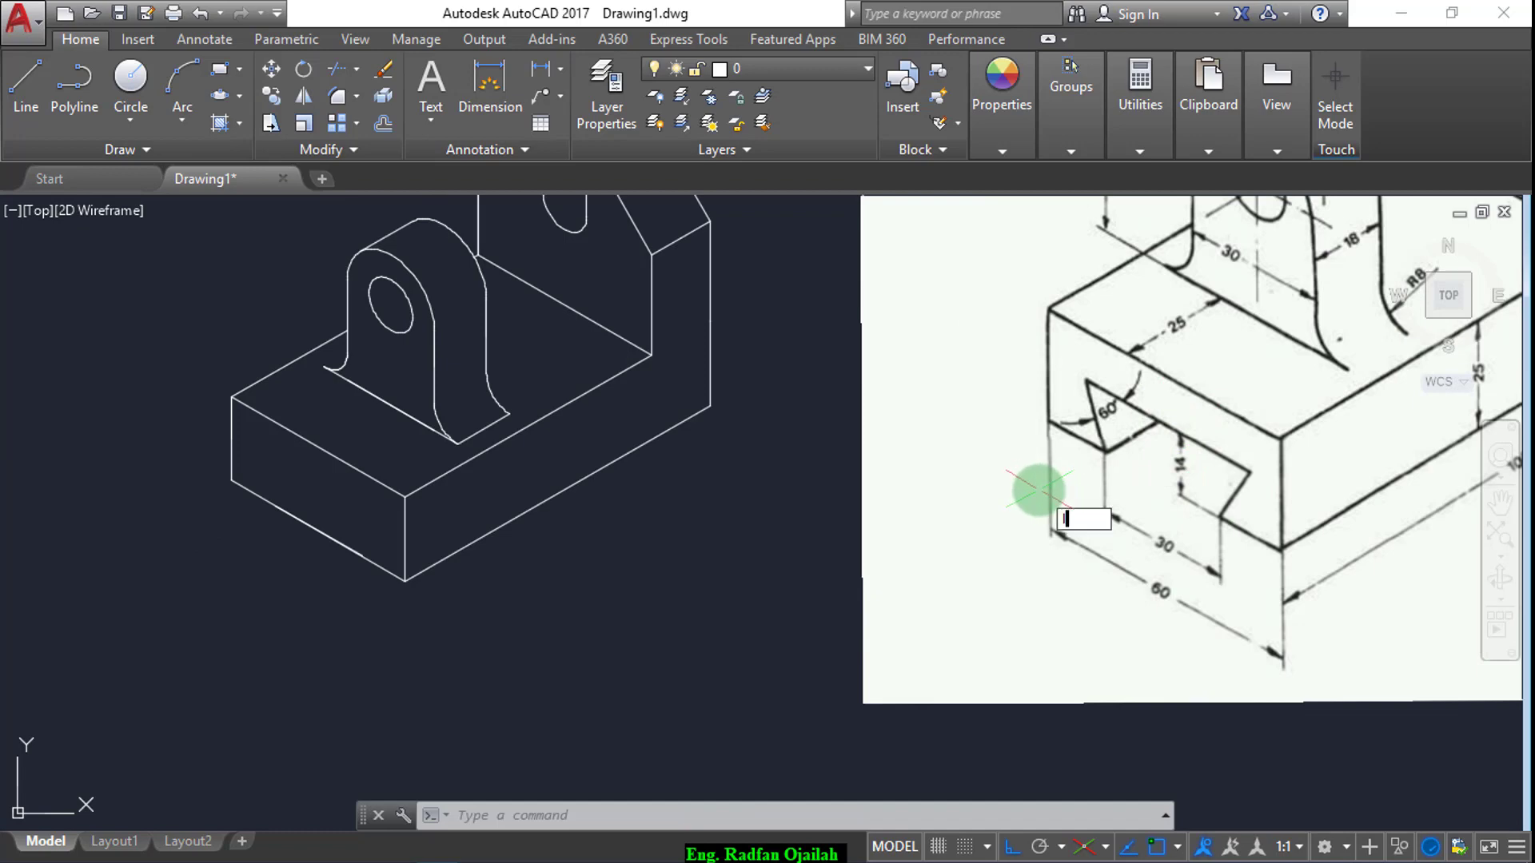
key(Return)
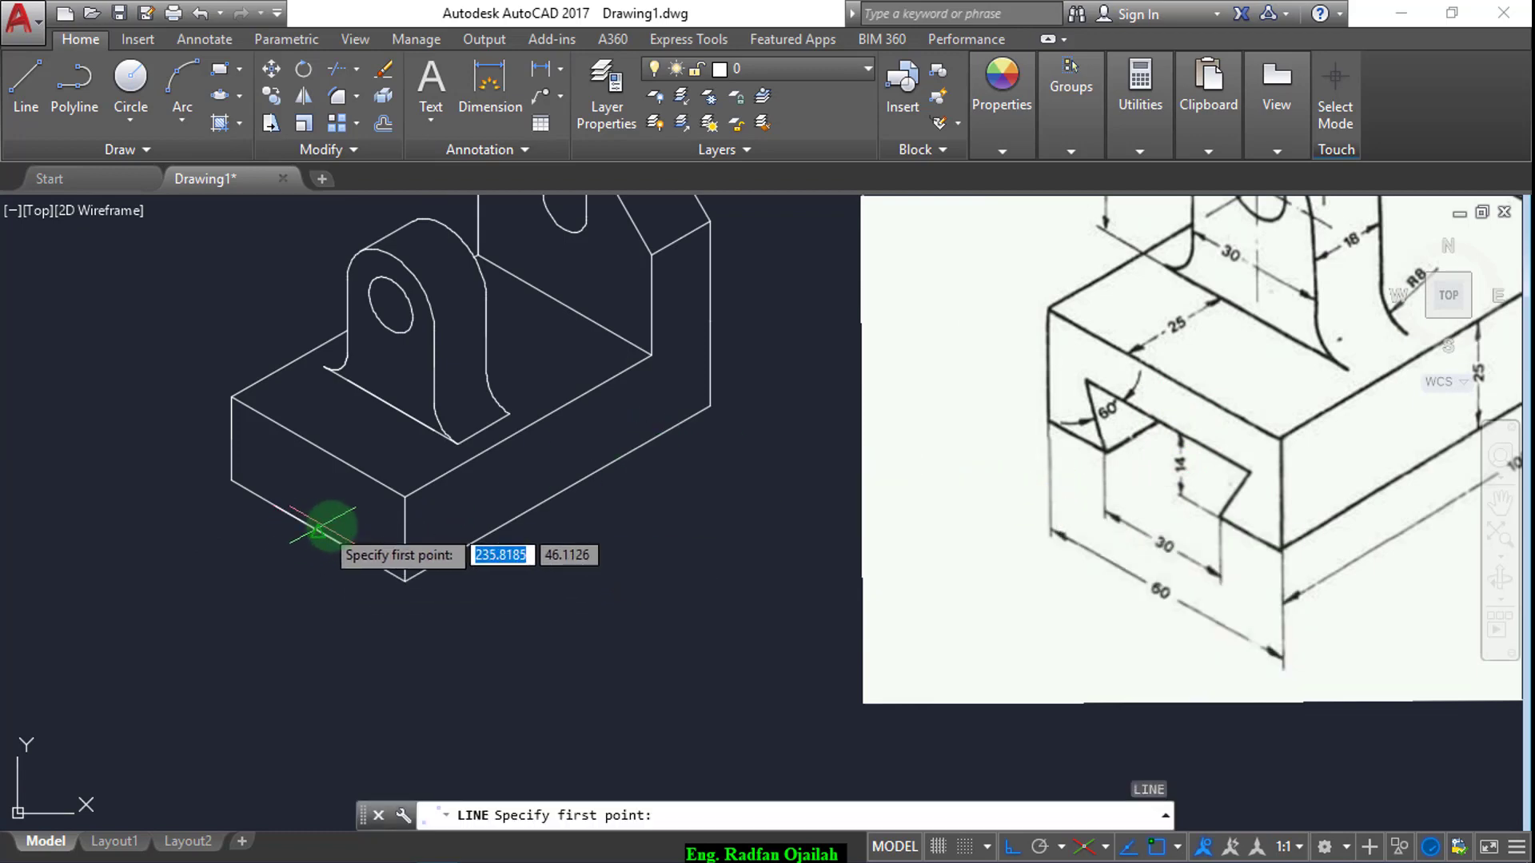
click(318, 530)
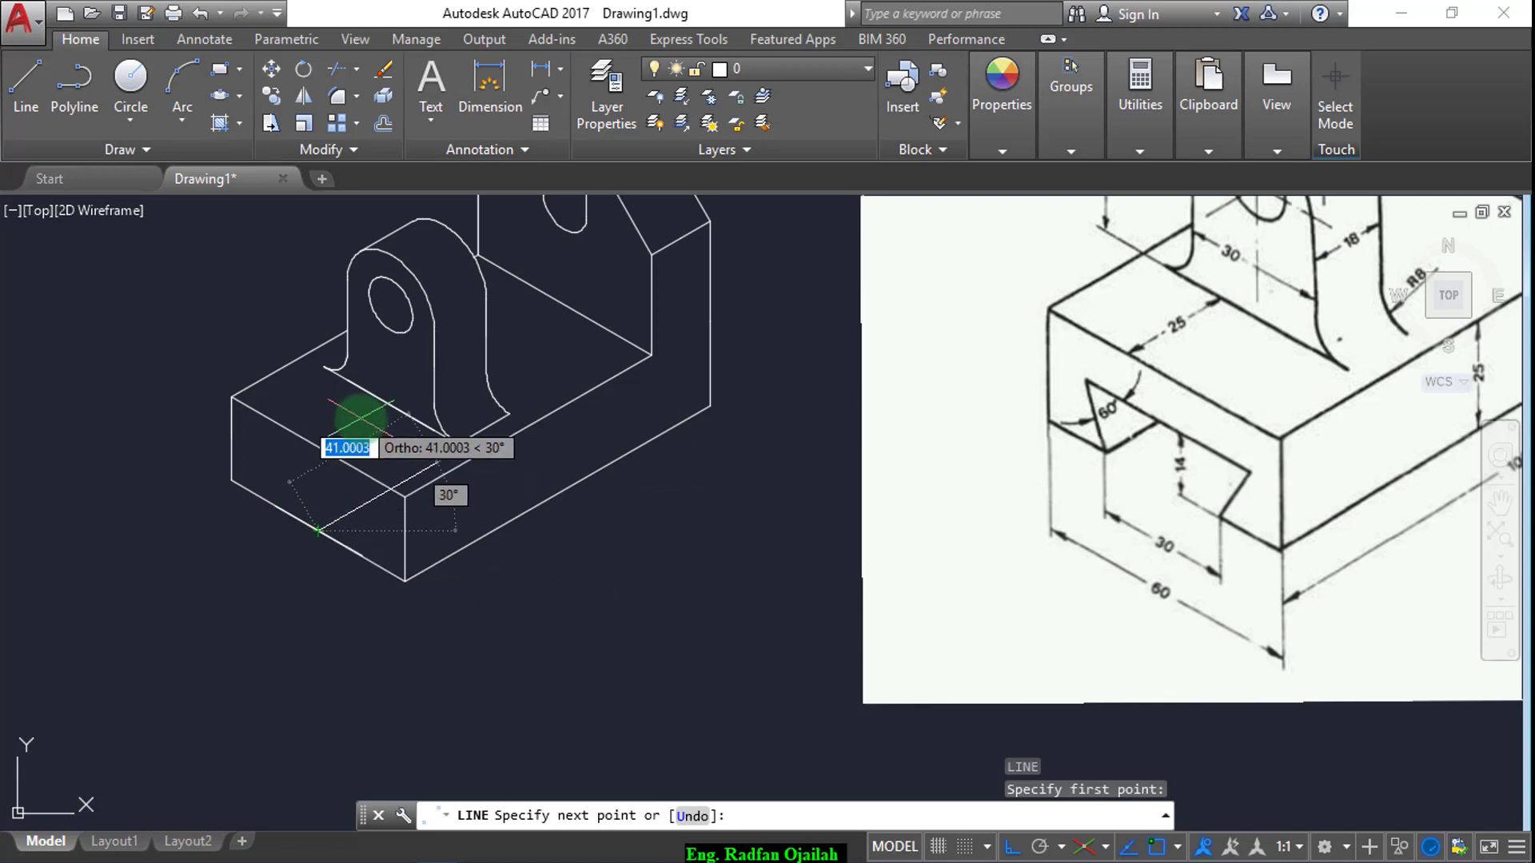
key(F5)
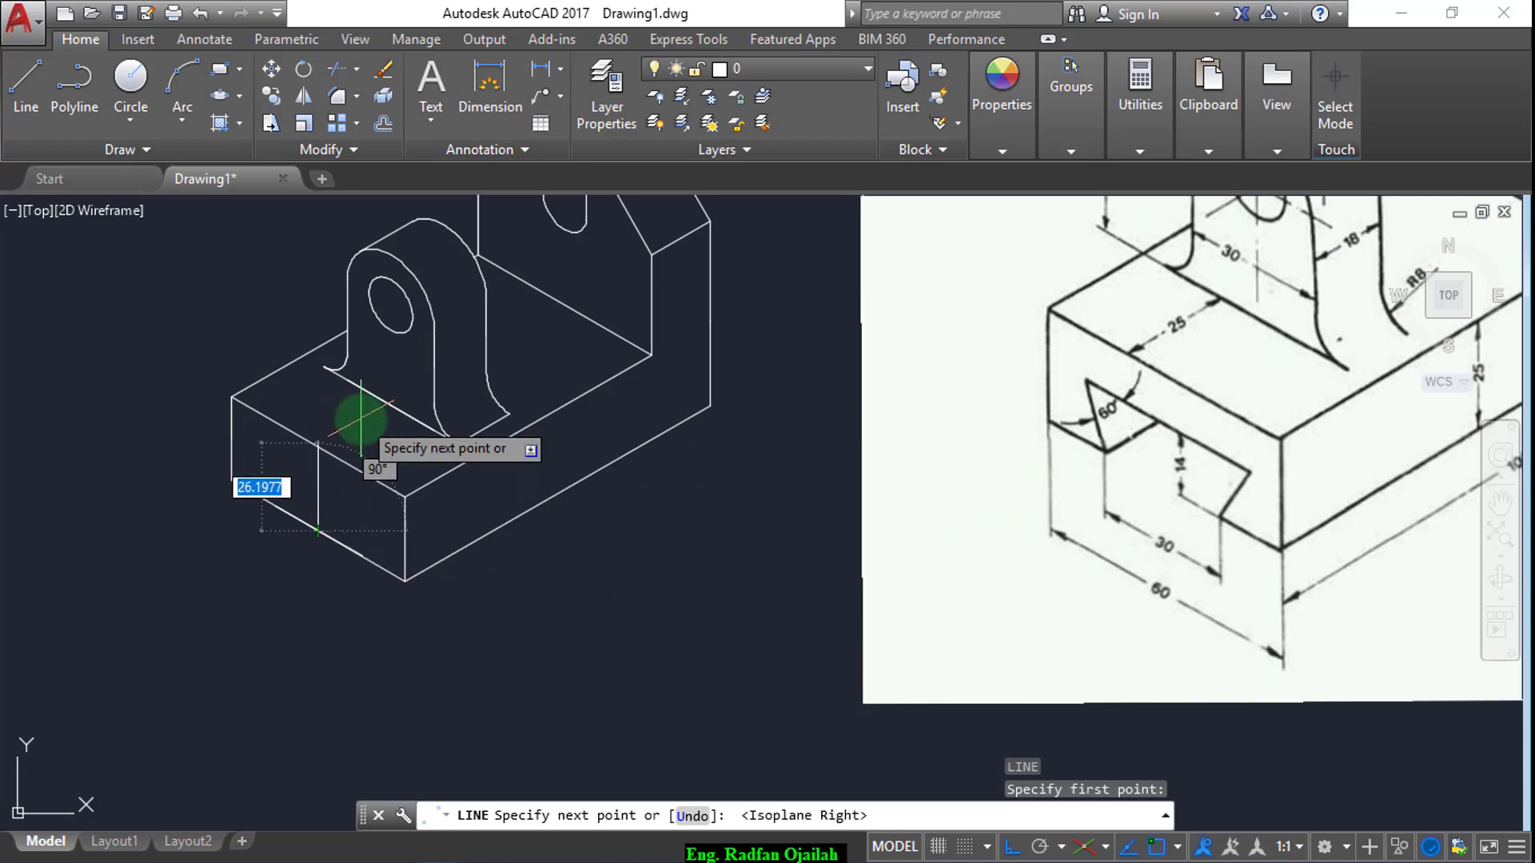
key(Return)
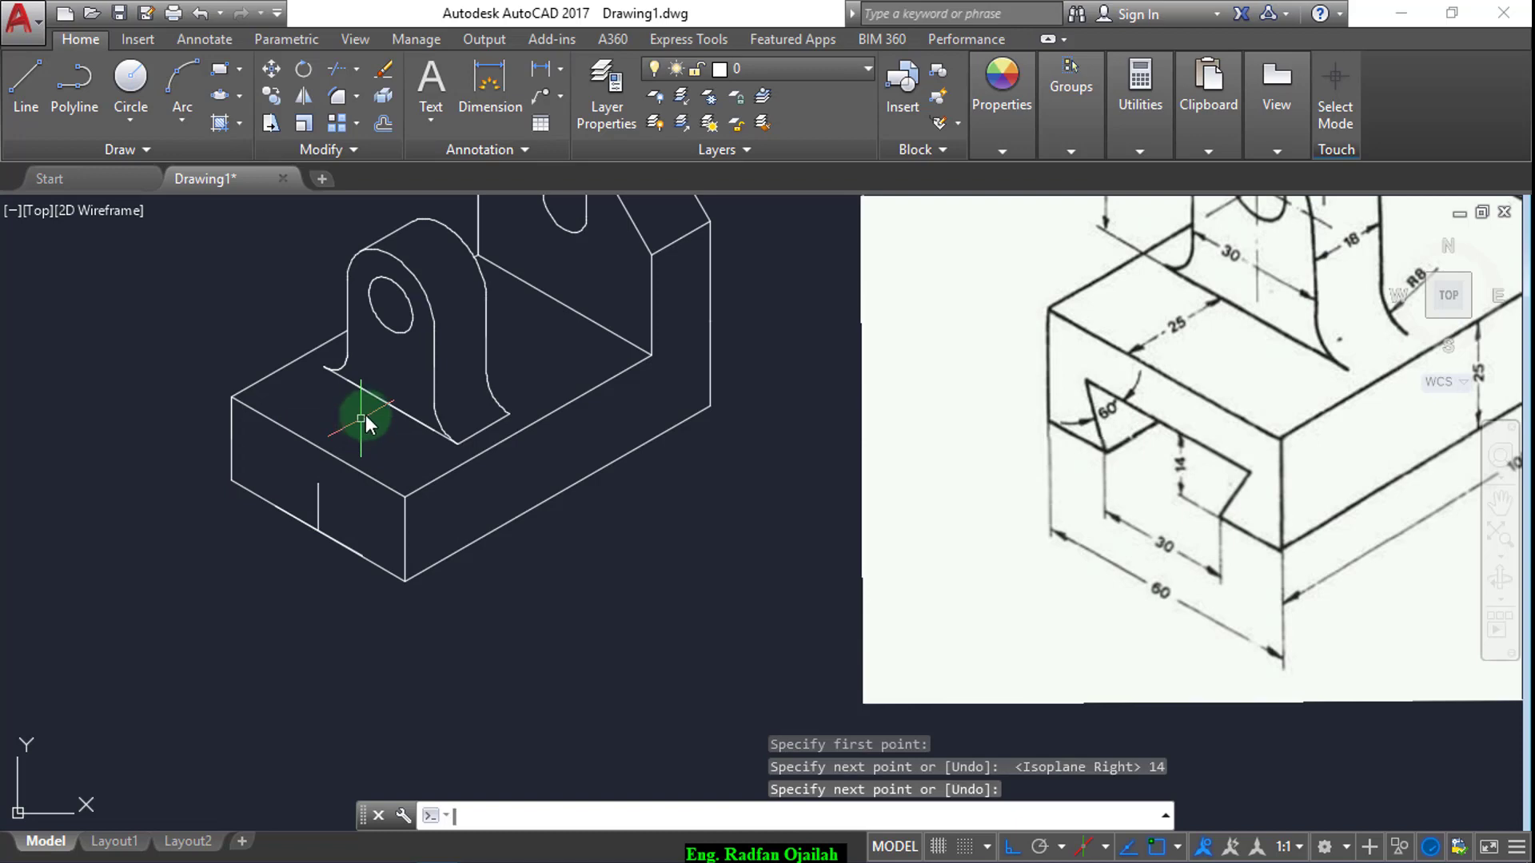
key(Escape)
- Copy the base's lower front edge from its midpoint up to the top end of the 14 mm vertical line
text(co)
key(Return)
click(382, 567)
key(Return)
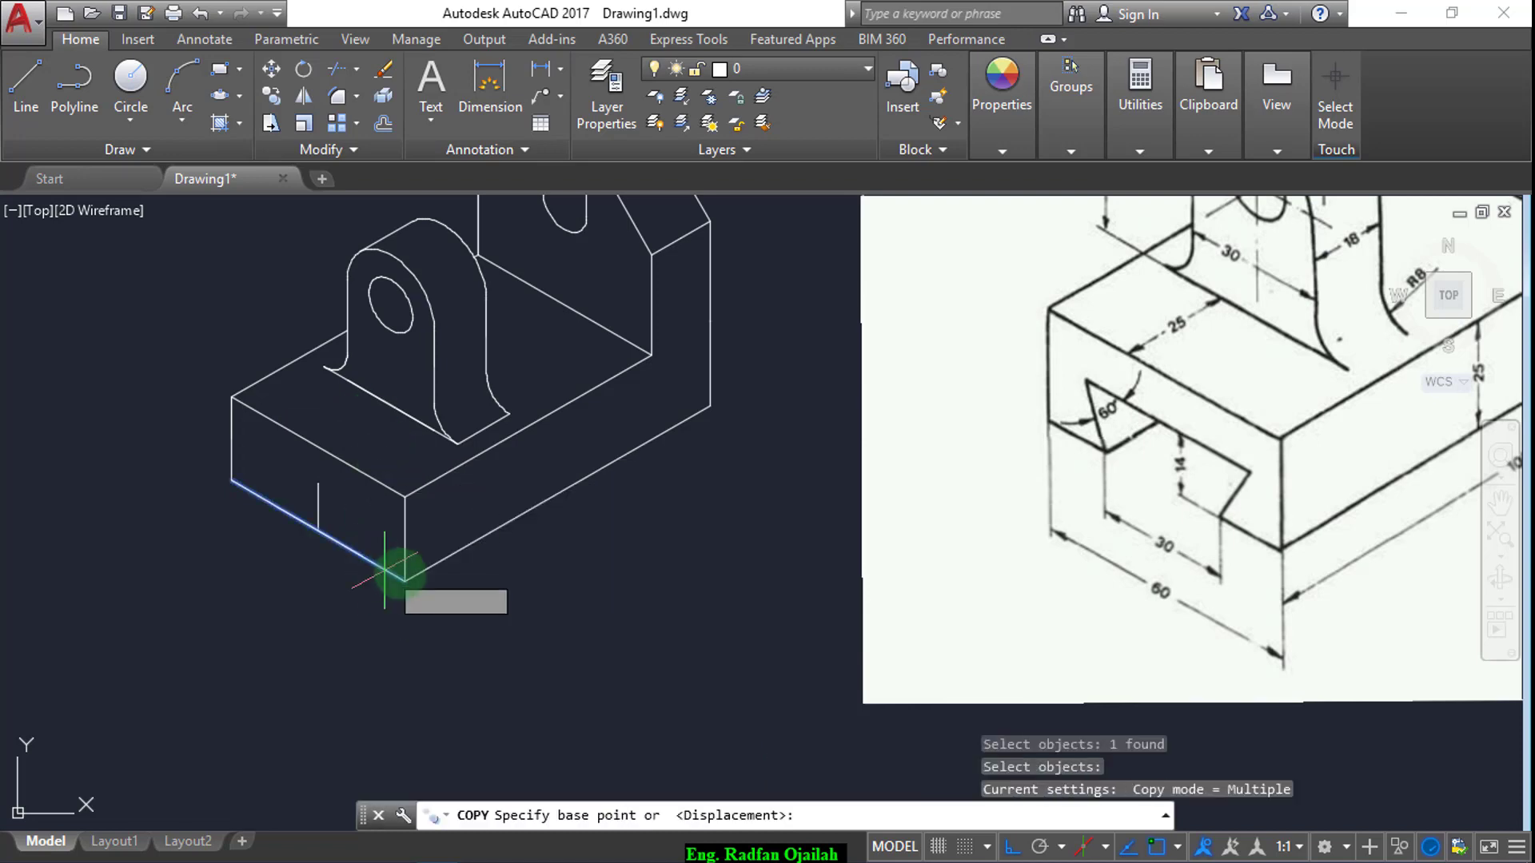
click(318, 530)
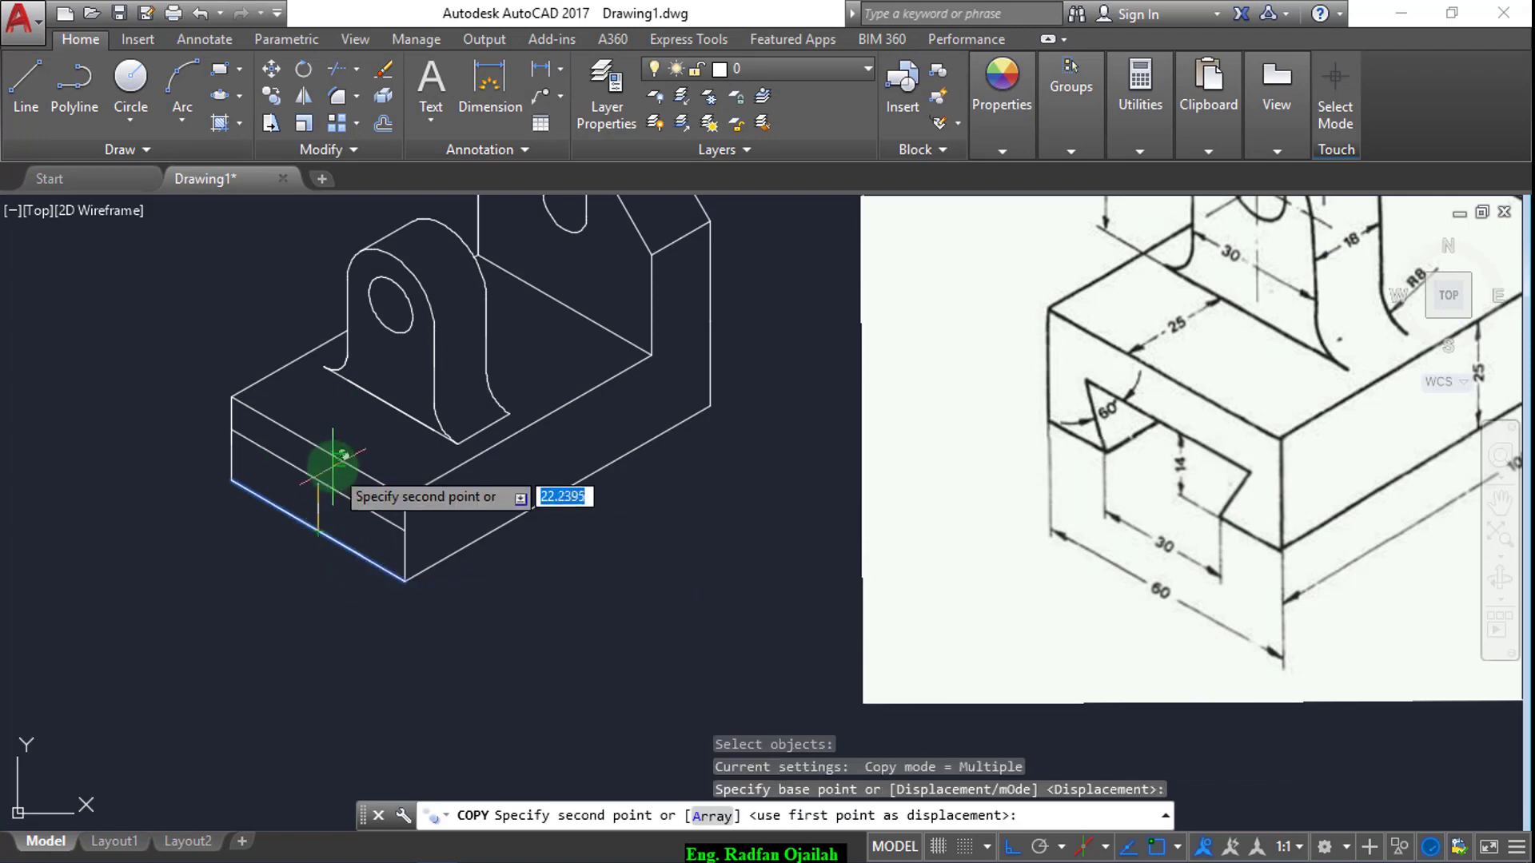
text(7)
key(Return)
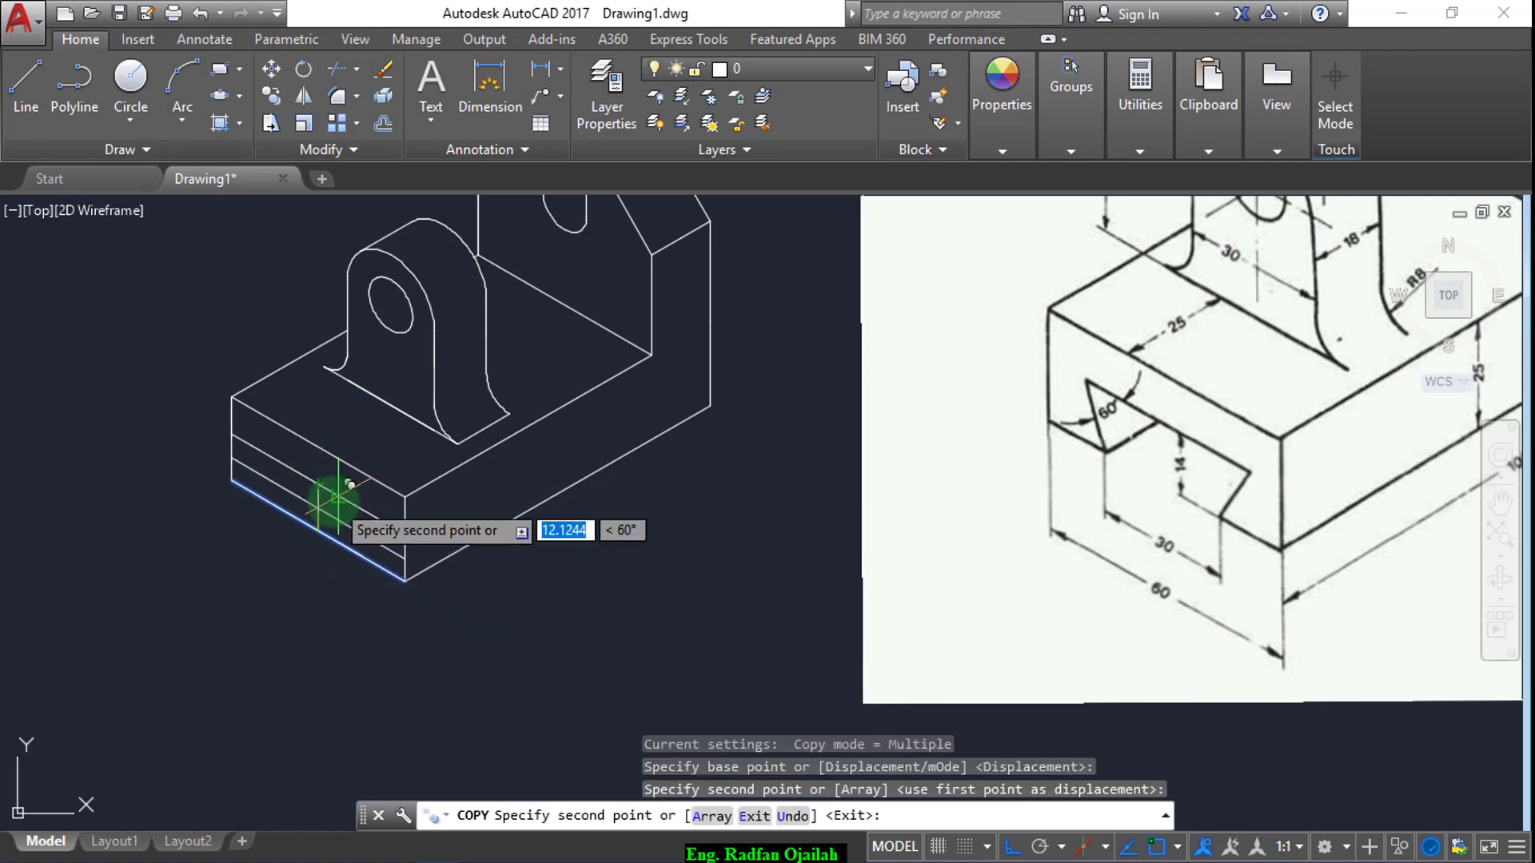
key(Escape)
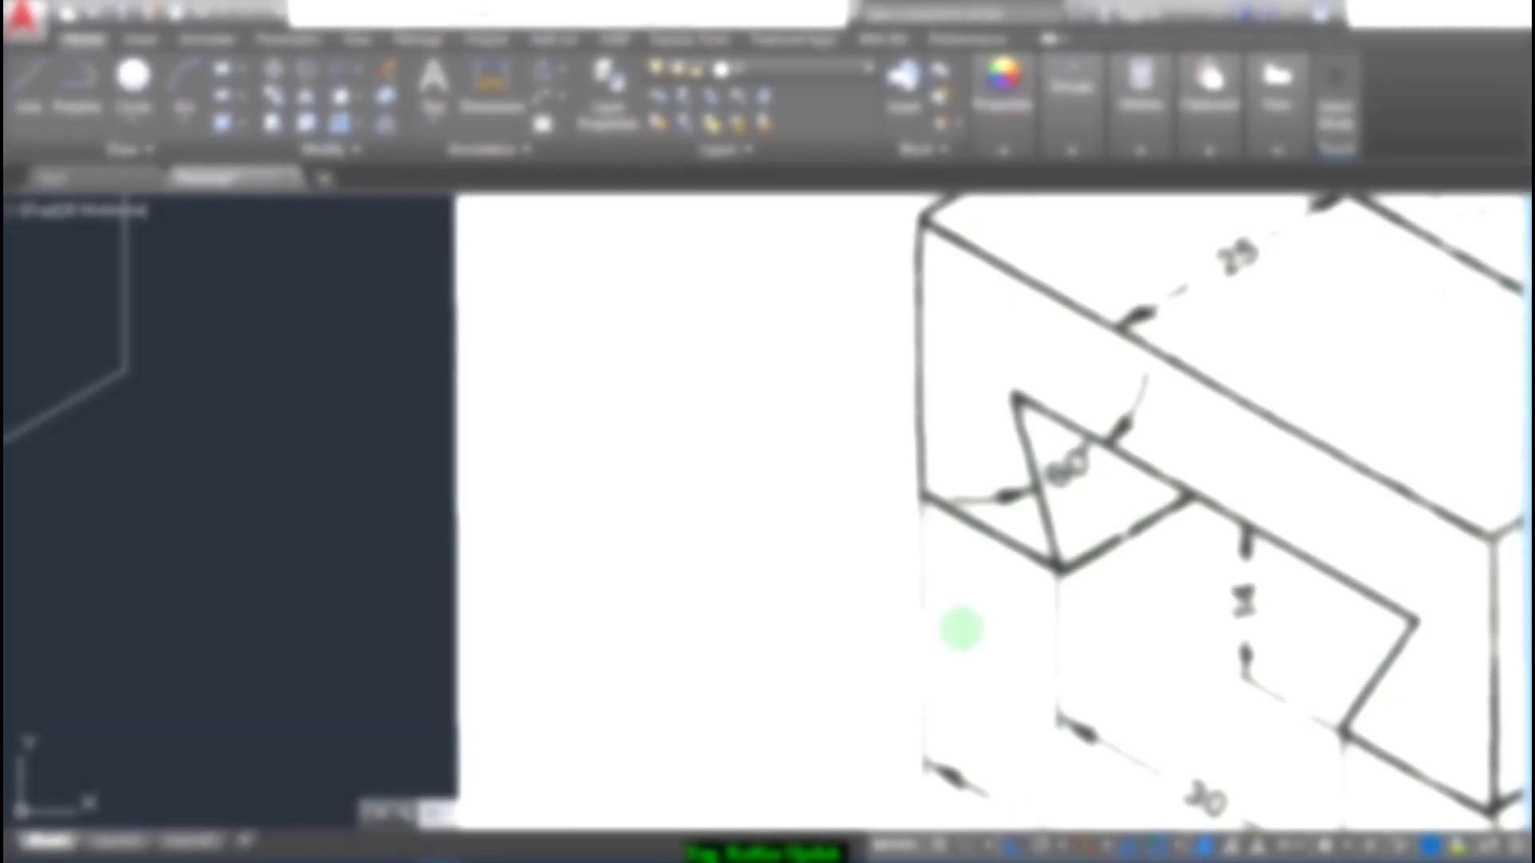
- Draw a 30 mm horizontal line in the empty area below the part to start an auxiliary dovetail profile
scroll(1148, 581, up, 2)
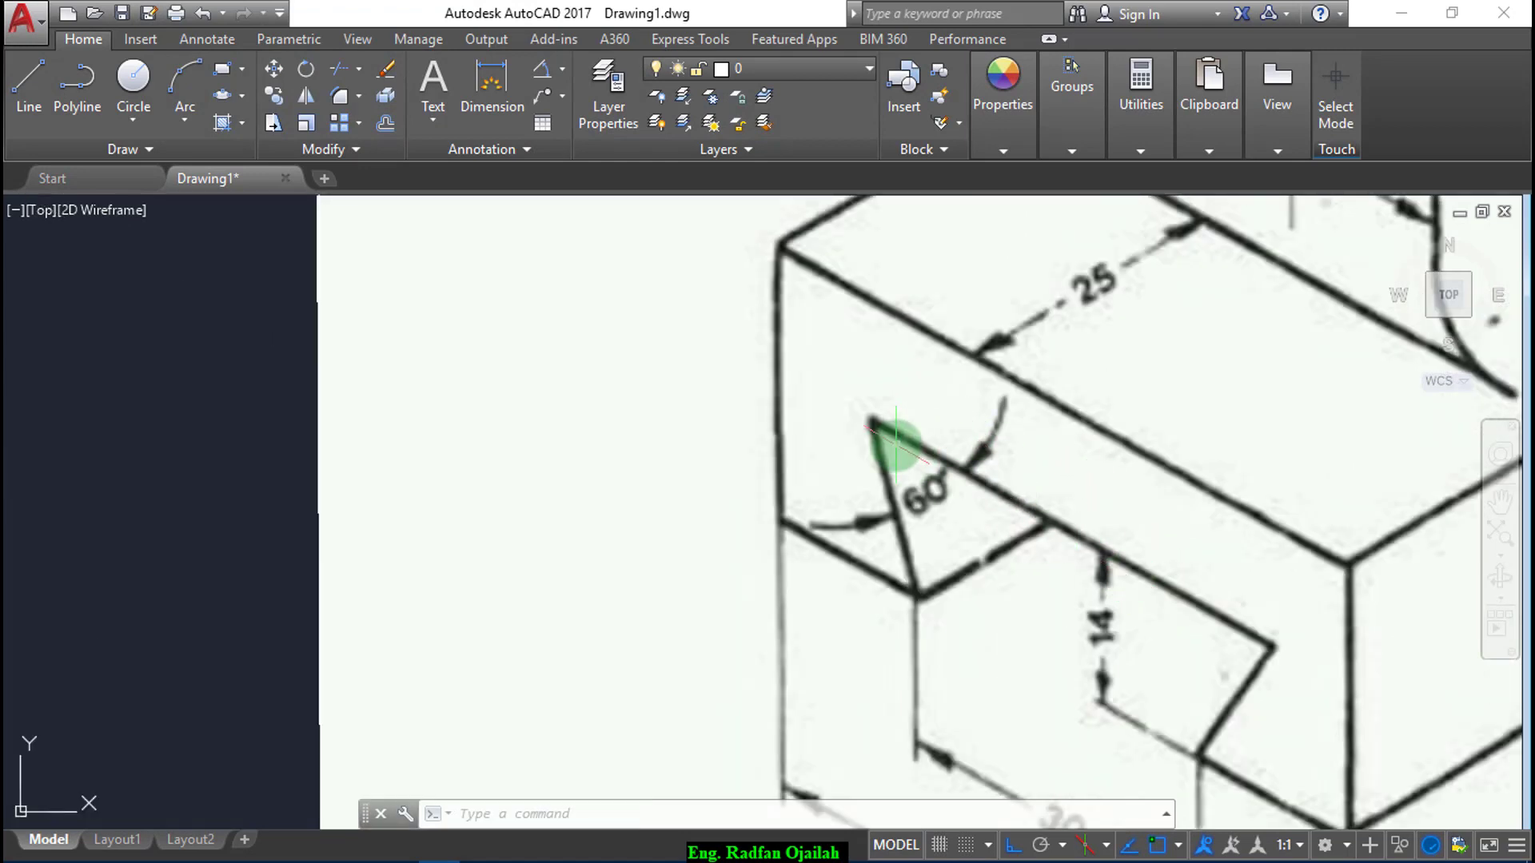
scroll(1174, 340, down, 2)
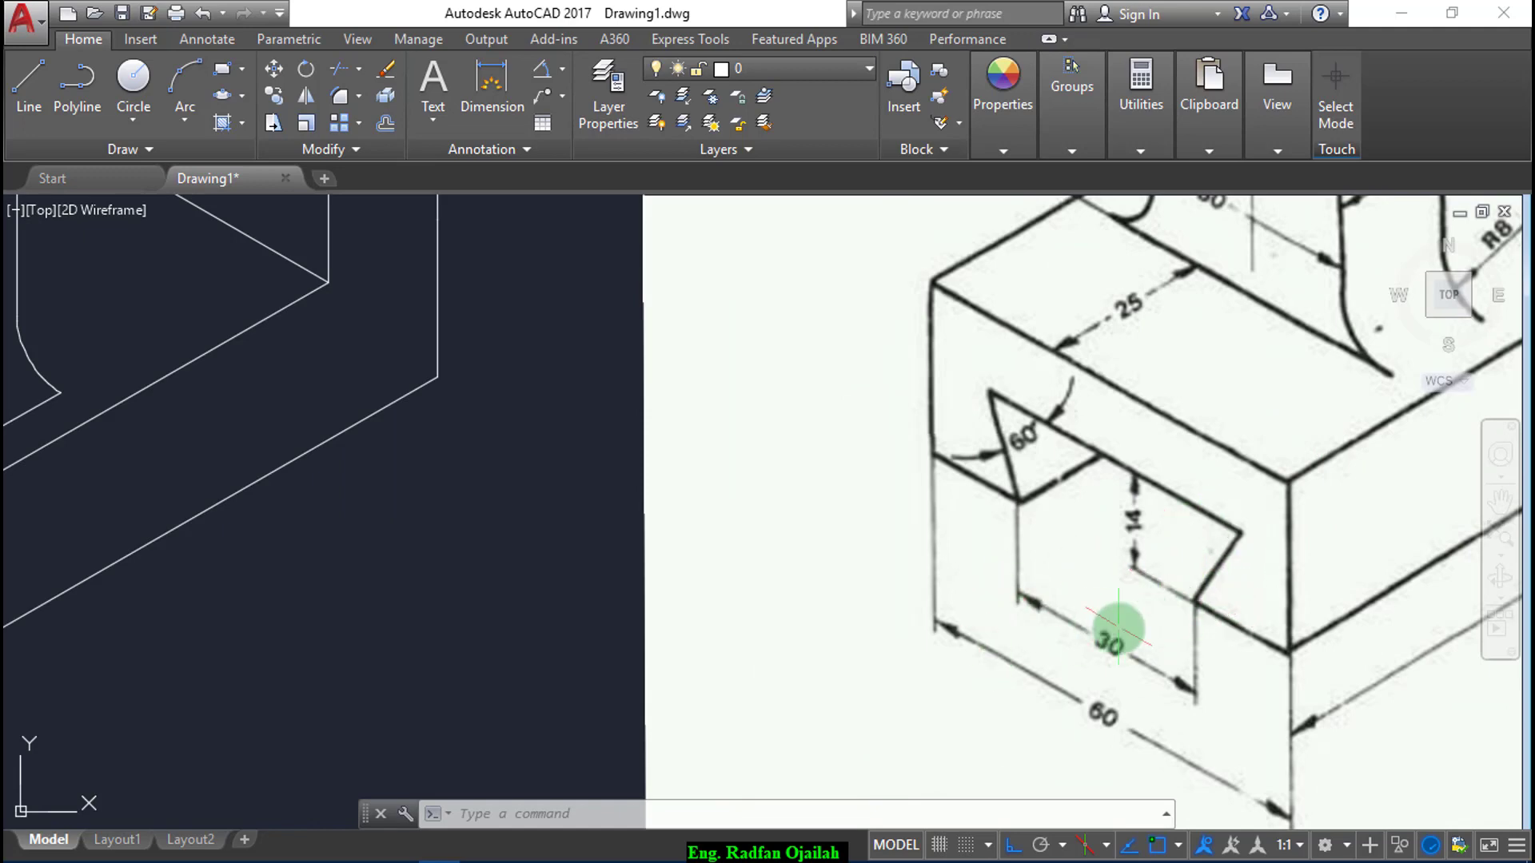
scroll(1323, 580, down, 1)
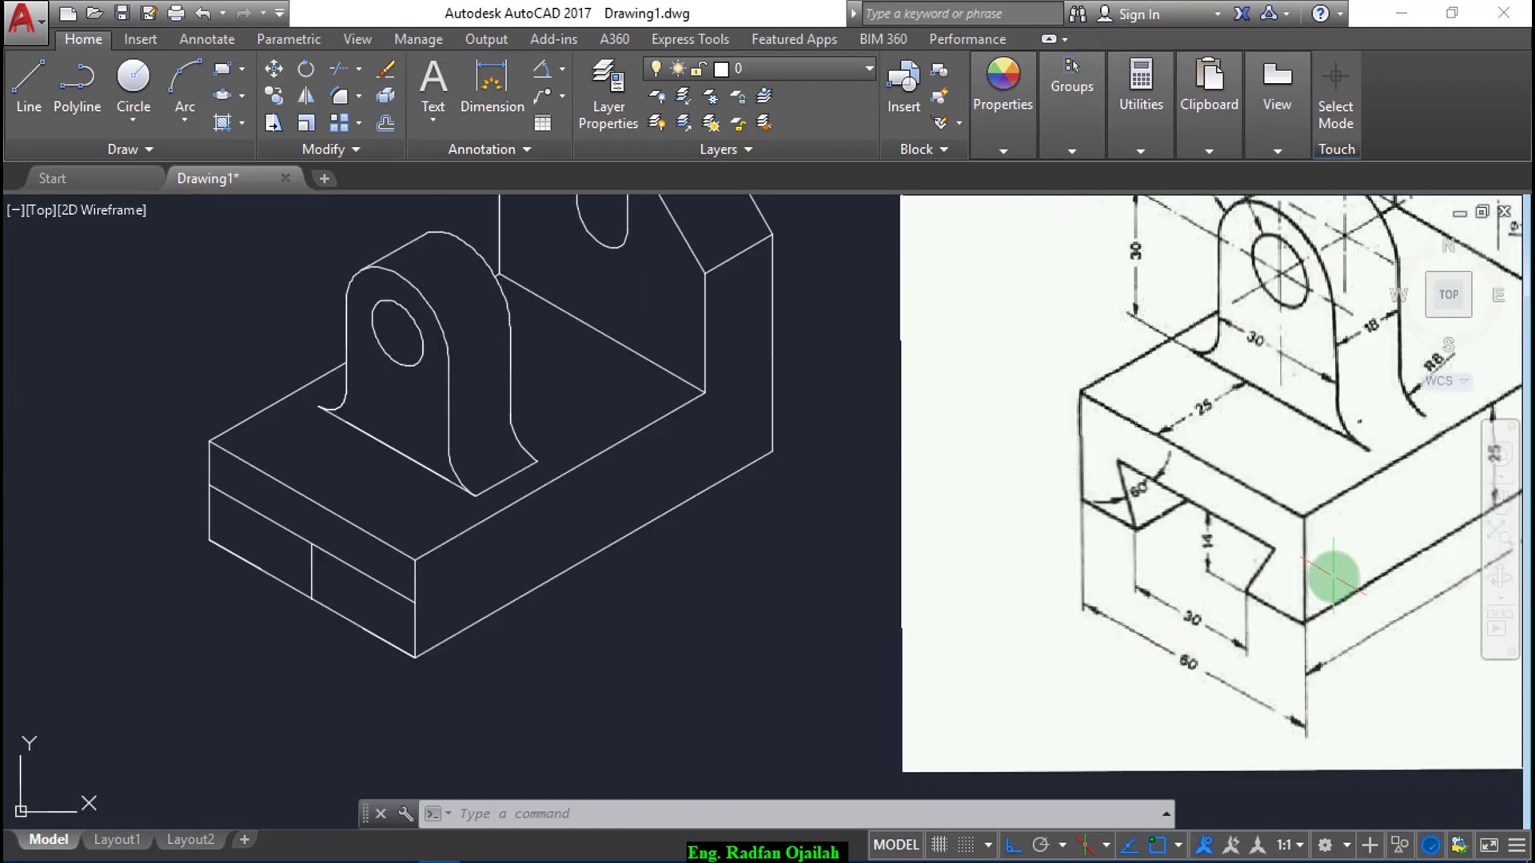
scroll(1333, 576, down, 1)
text(l)
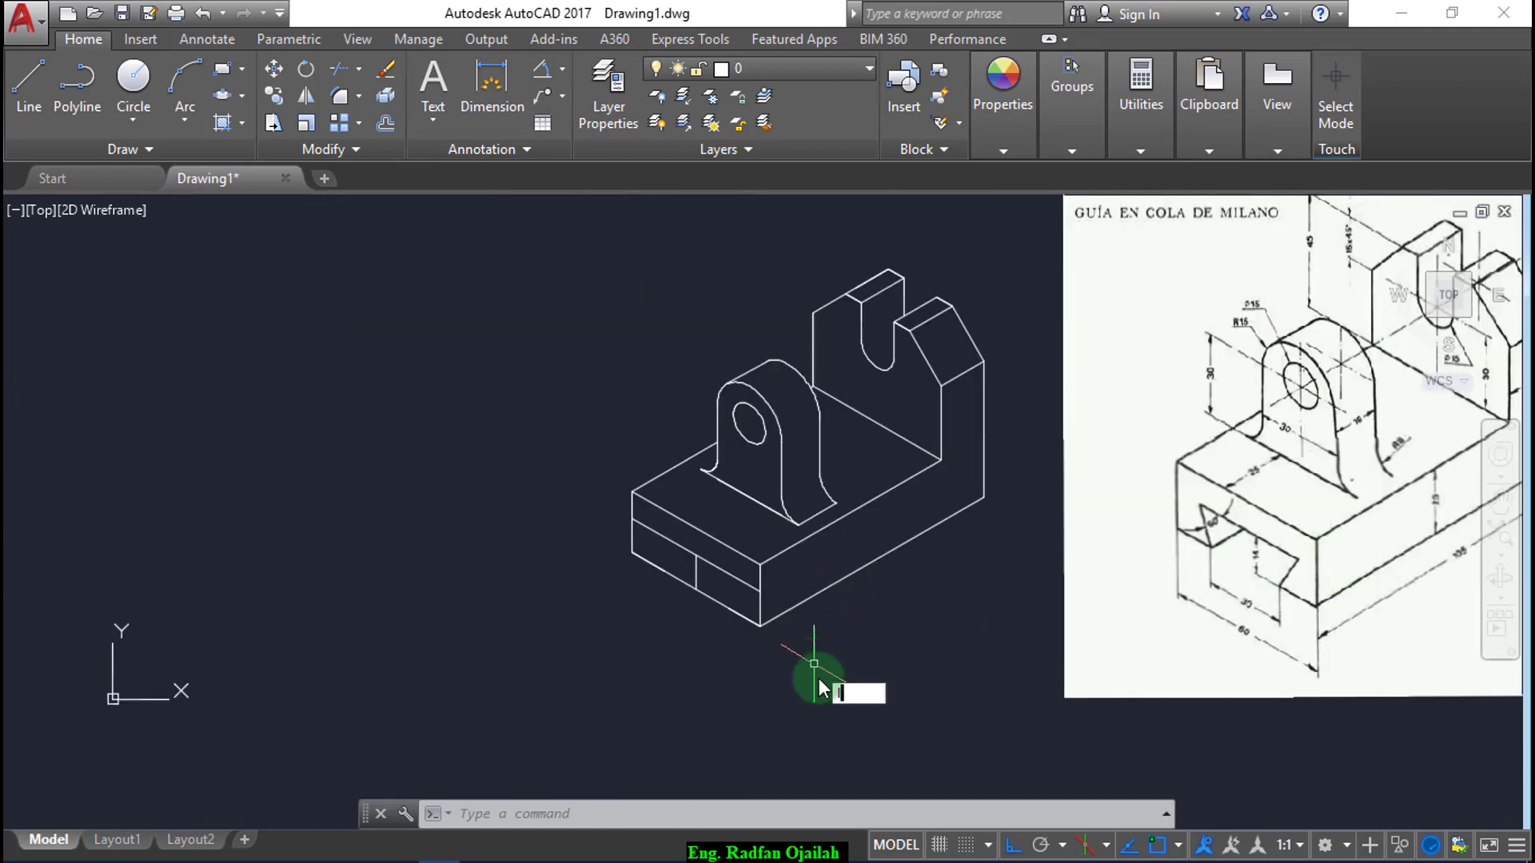
key(Return)
click(468, 692)
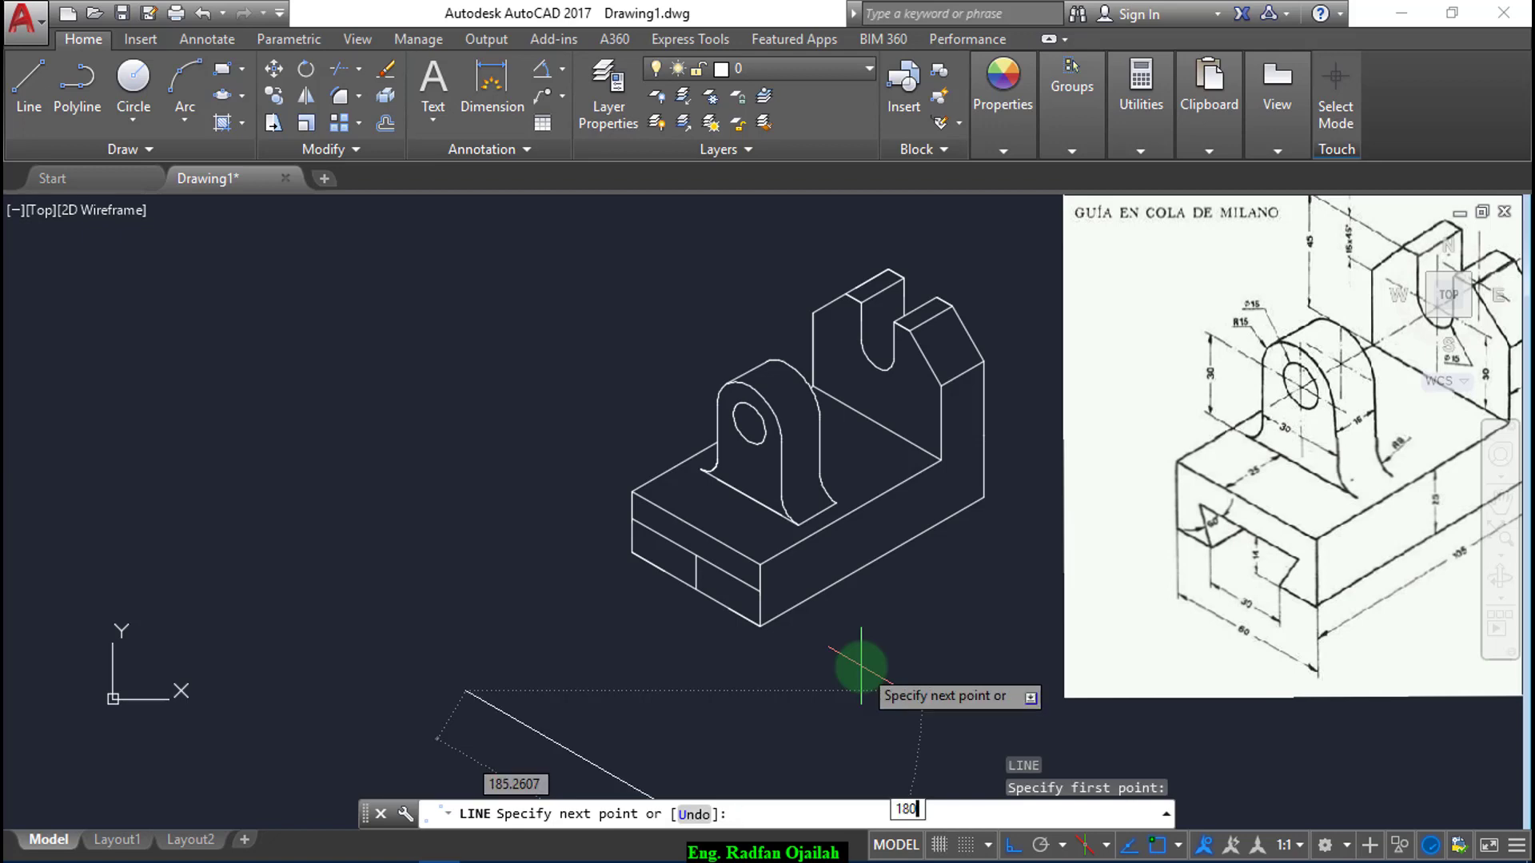
text(180)
key(Tab)
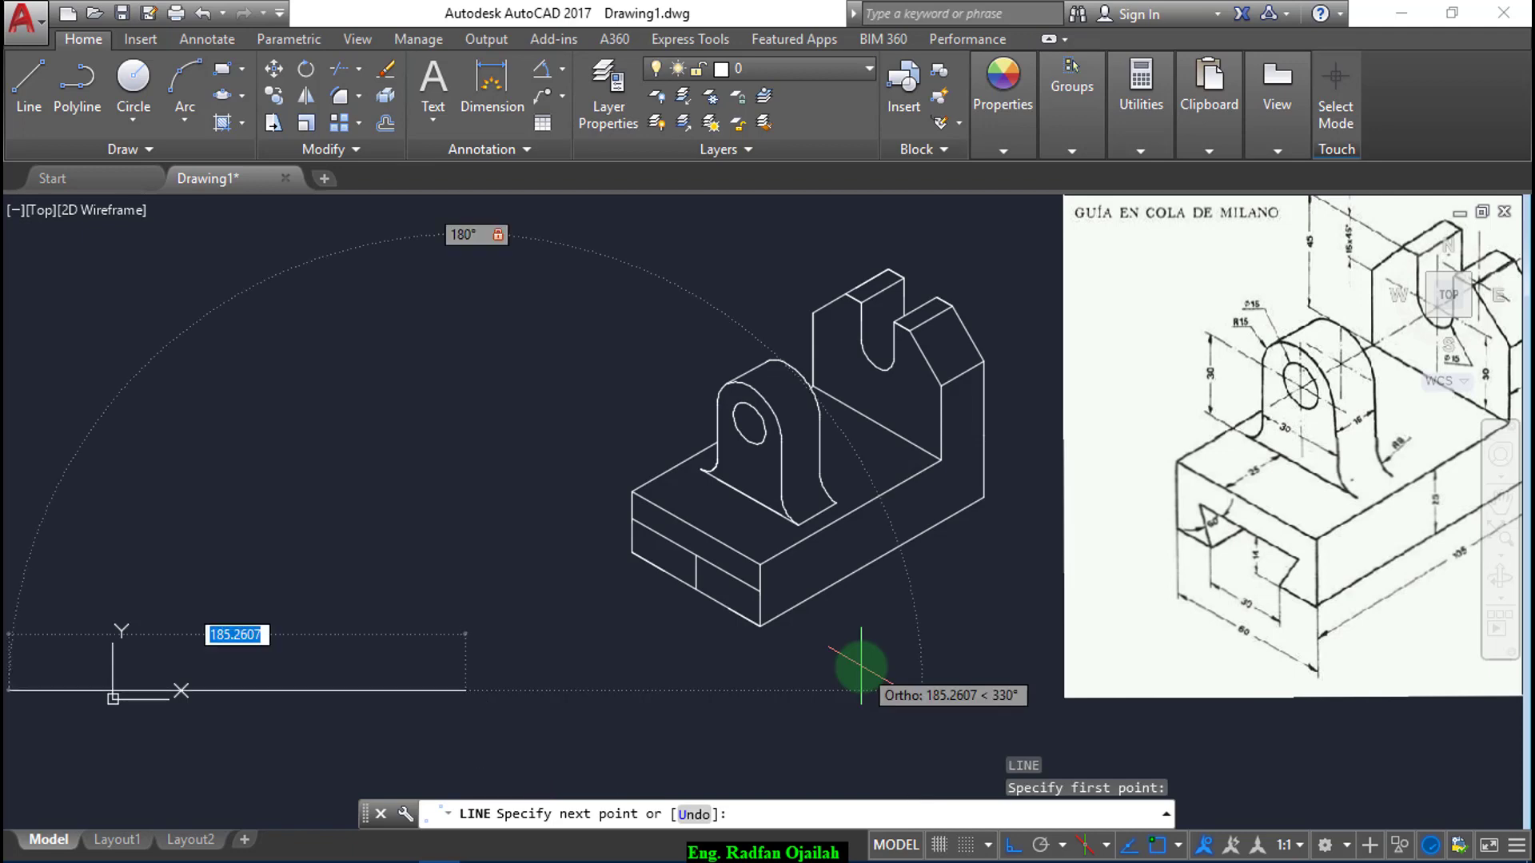
text(-30)
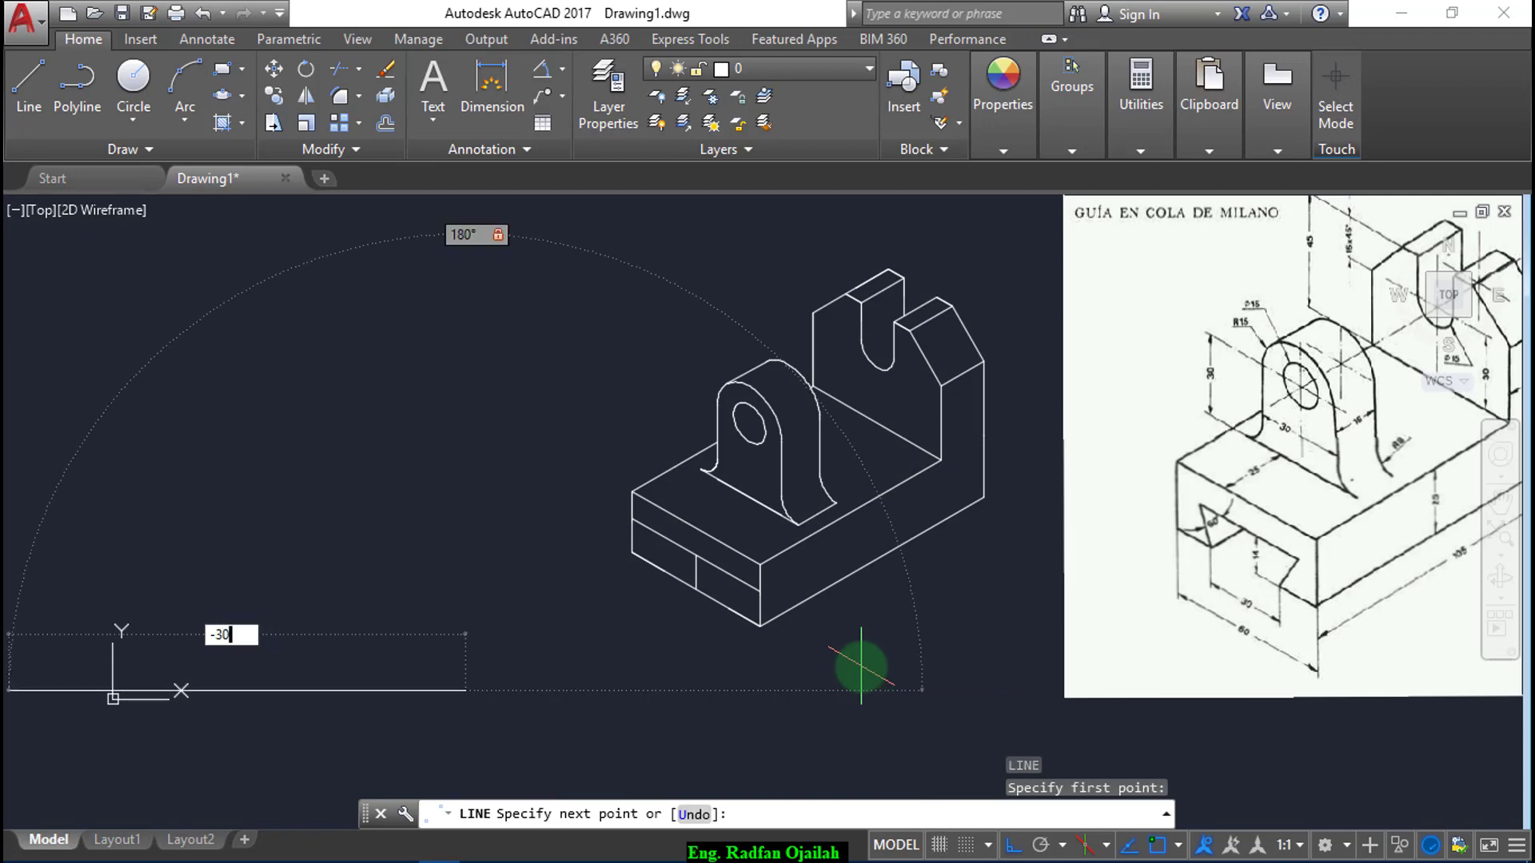
key(Return)
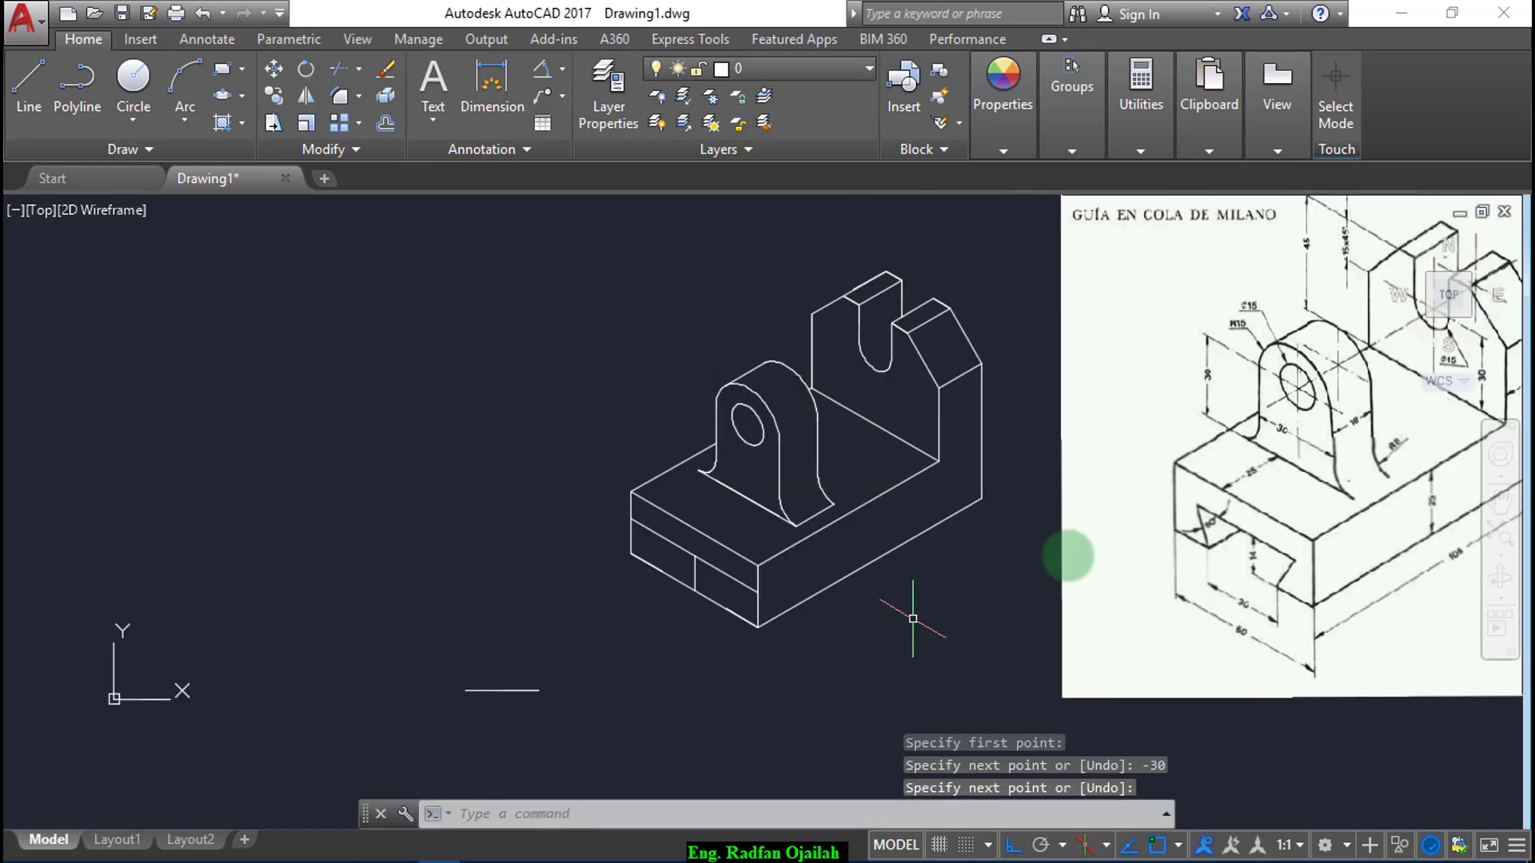
- Draw a line about 44 mm long at 120° from the left end of the 30 mm horizontal line
scroll(1199, 516, up, 4)
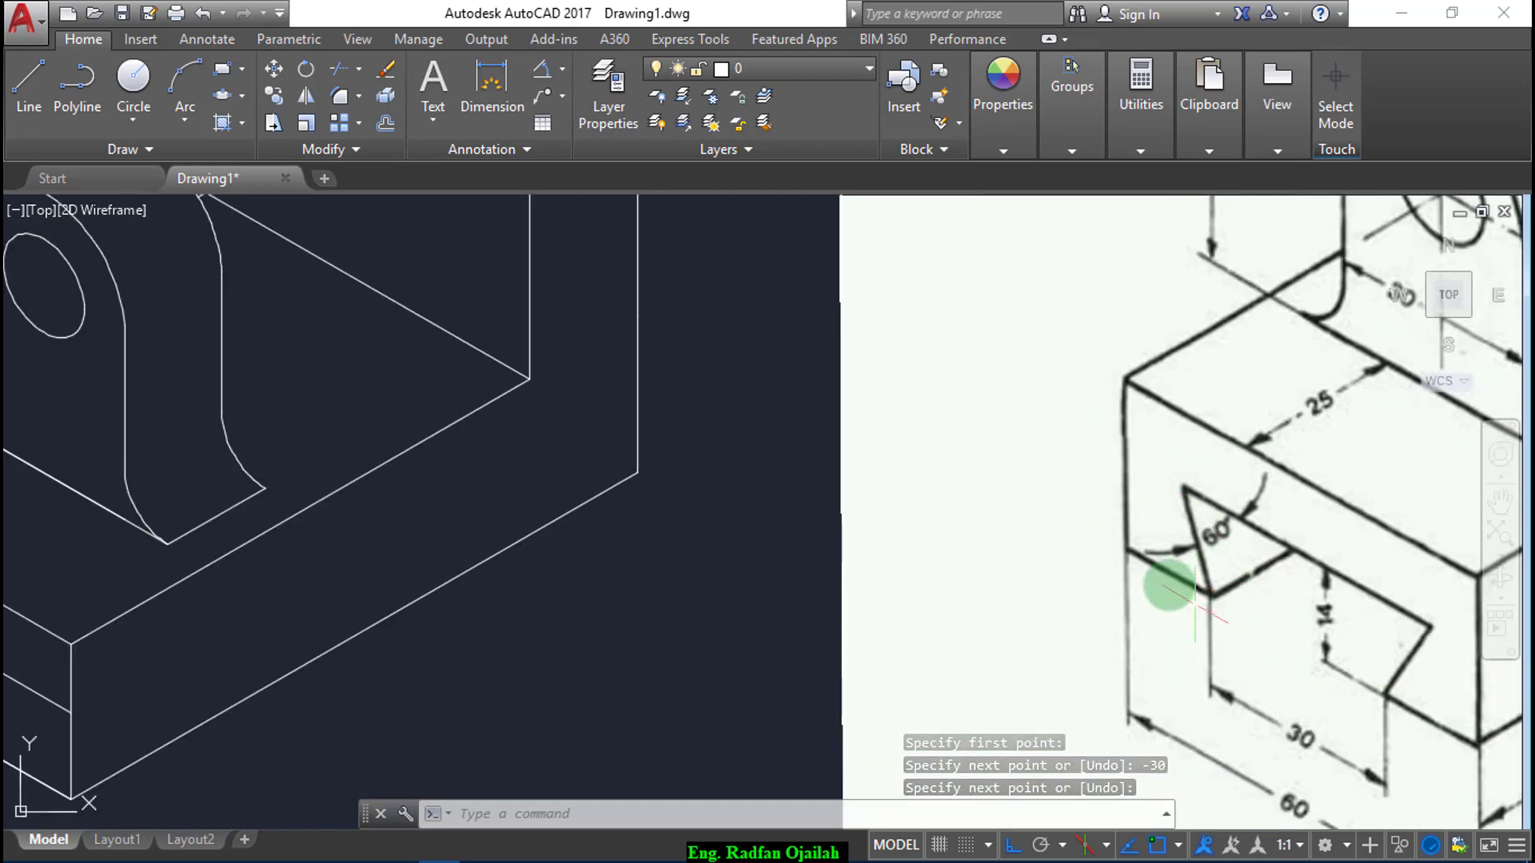
scroll(1323, 390, down, 2)
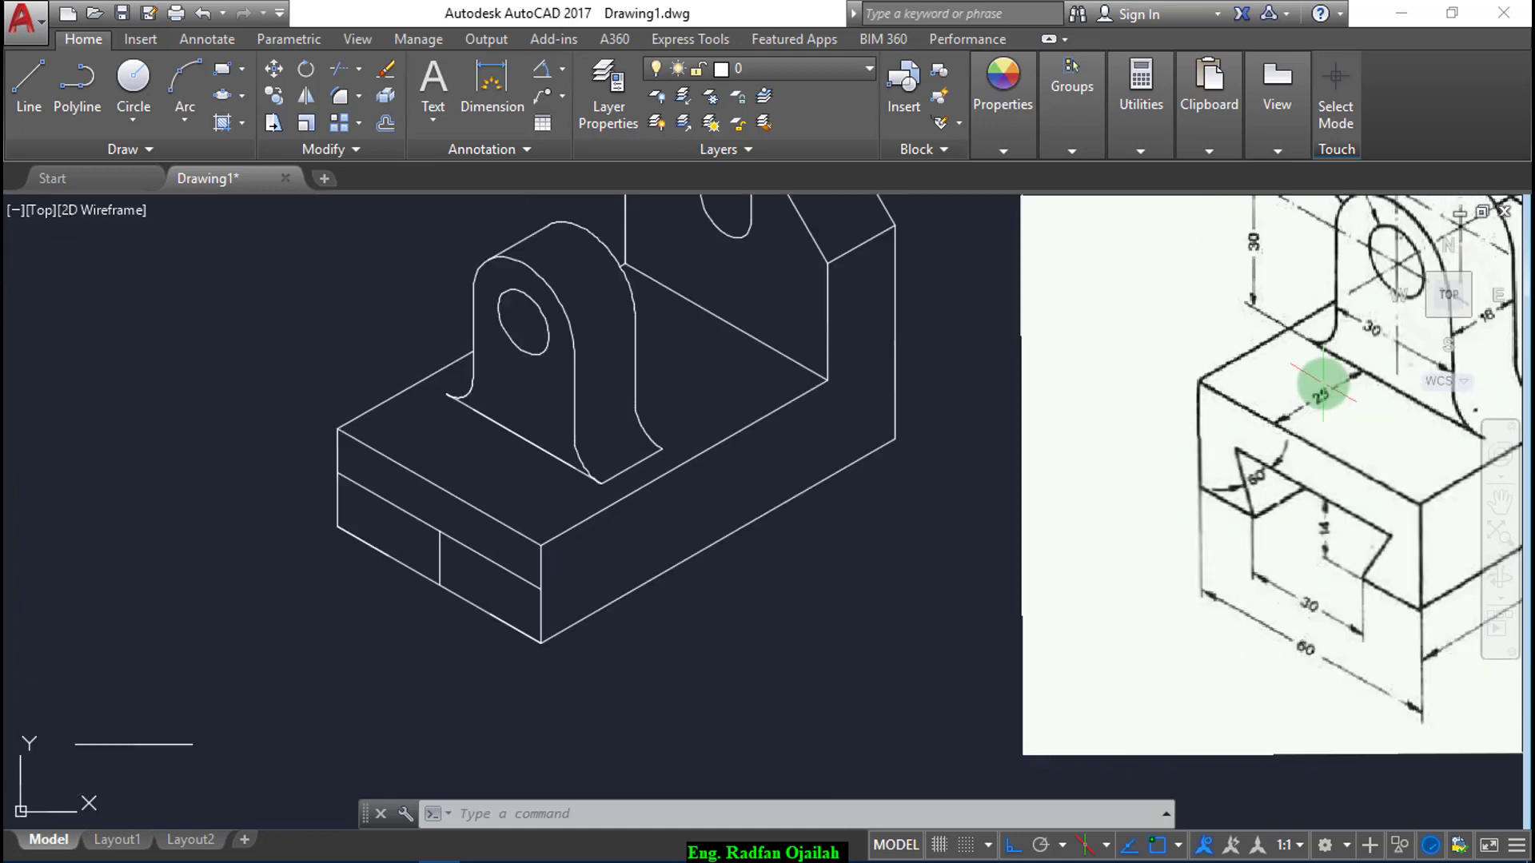
scroll(1283, 399, down, 2)
scroll(465, 629, up, 2)
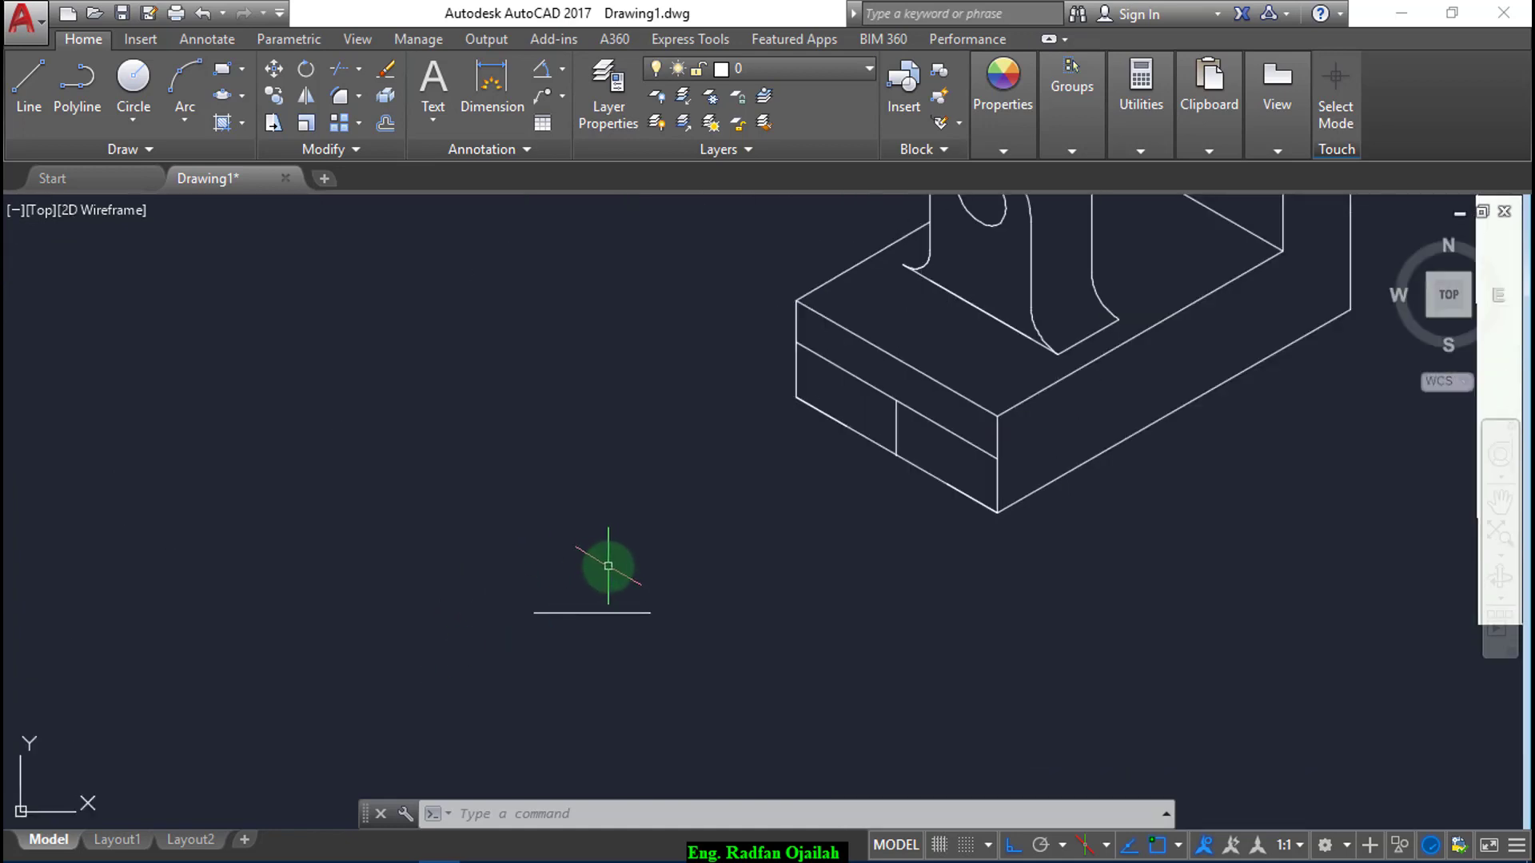
key(Return)
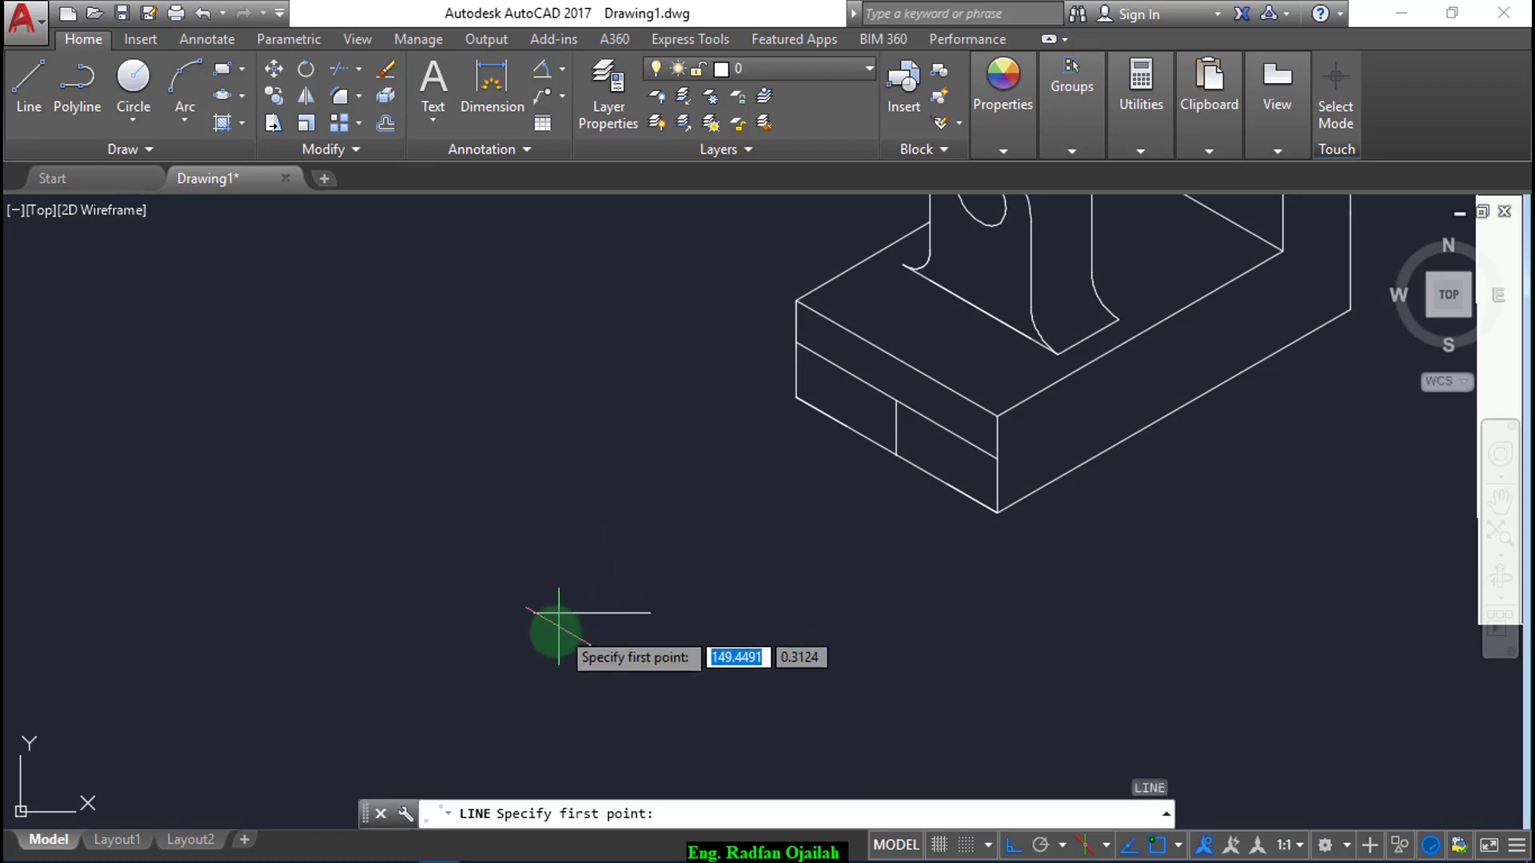
click(534, 613)
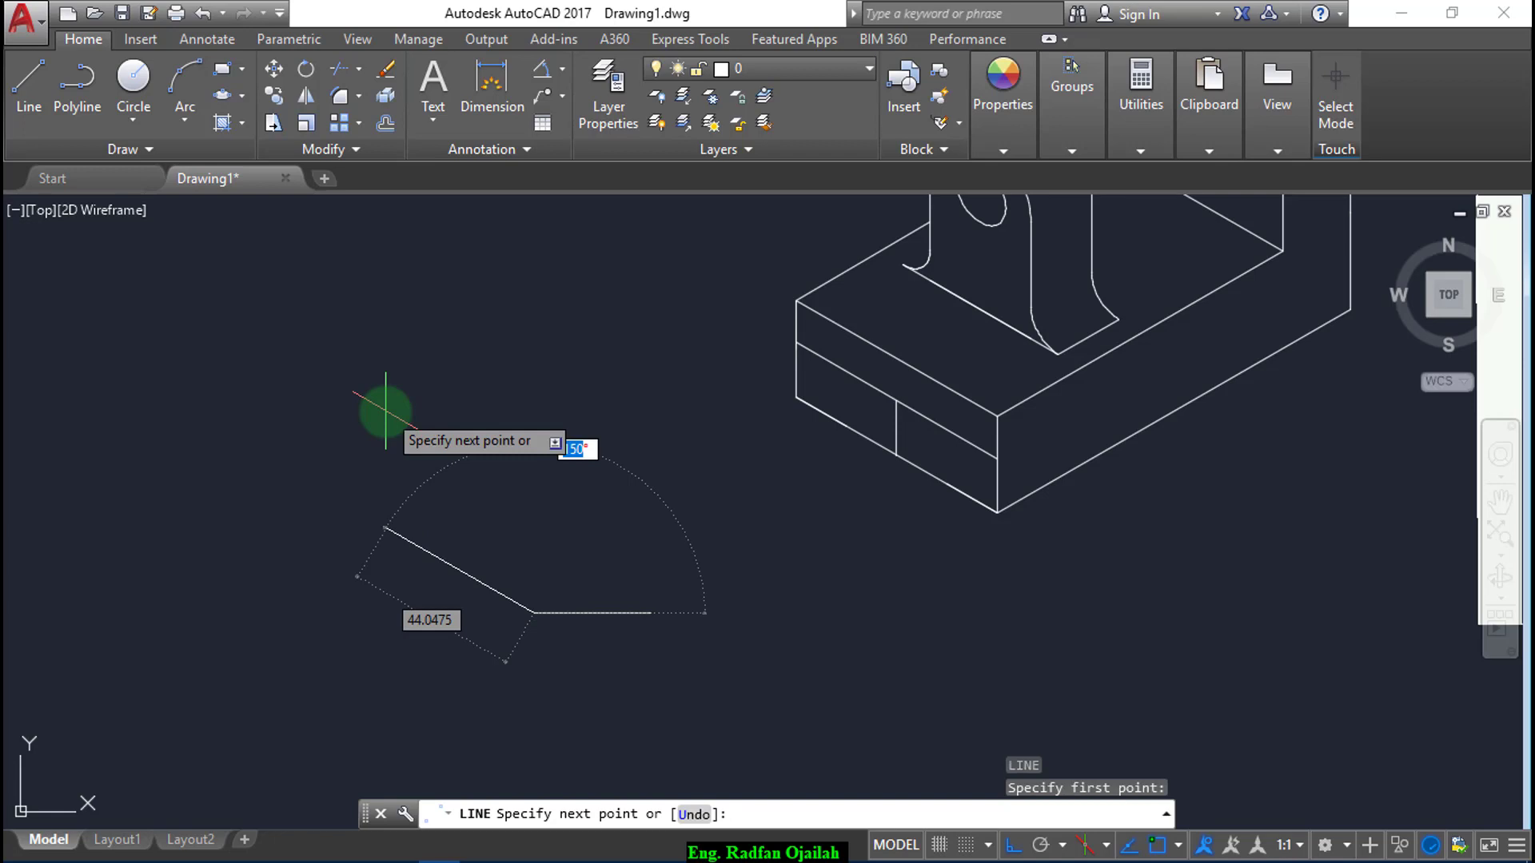
key(Return)
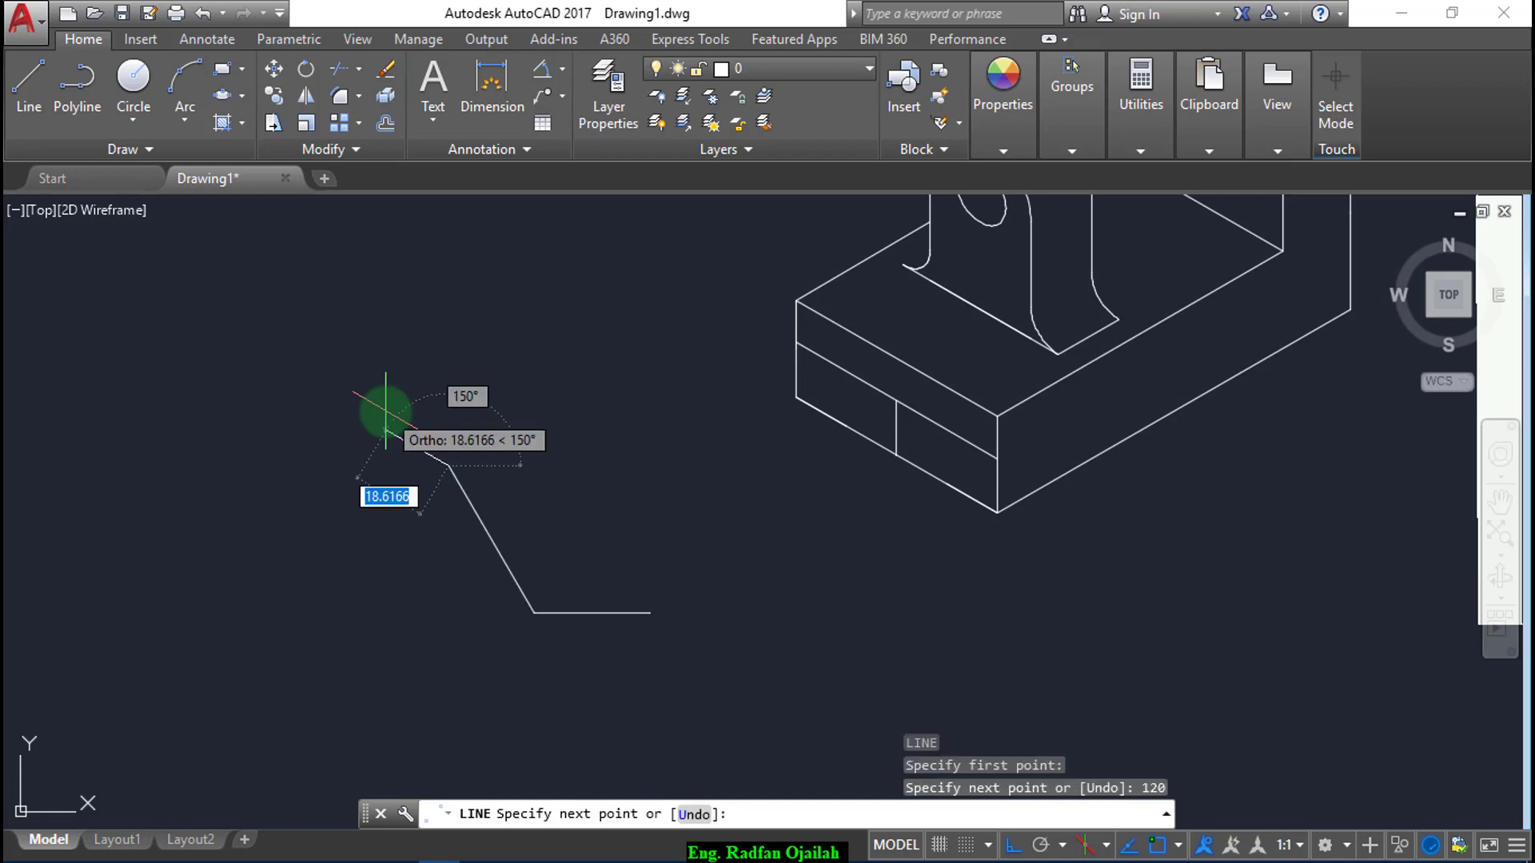
key(Return)
key(Return)
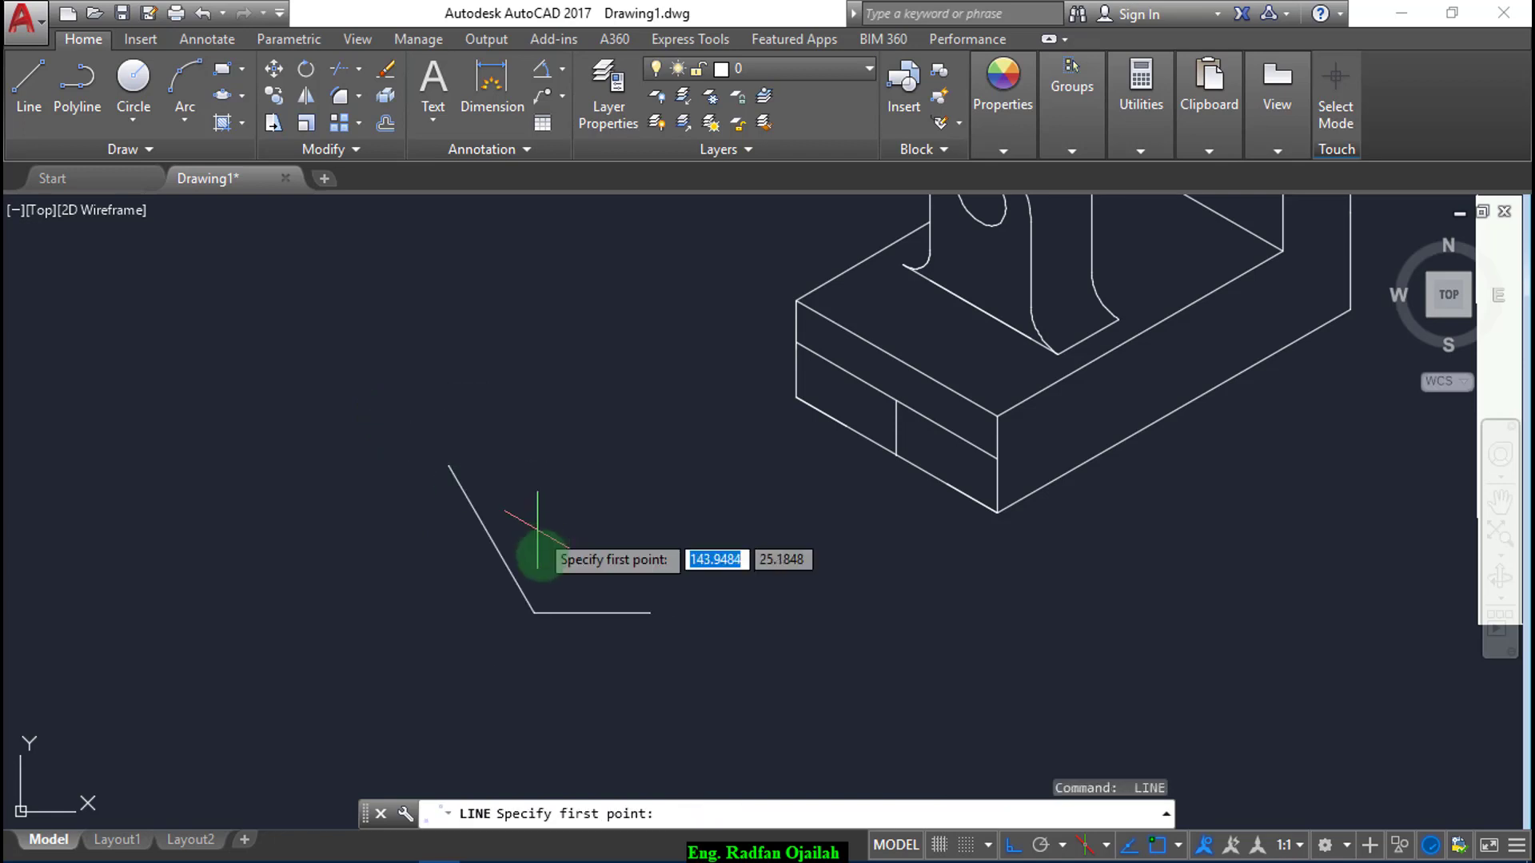
key(Escape)
key(Escape)
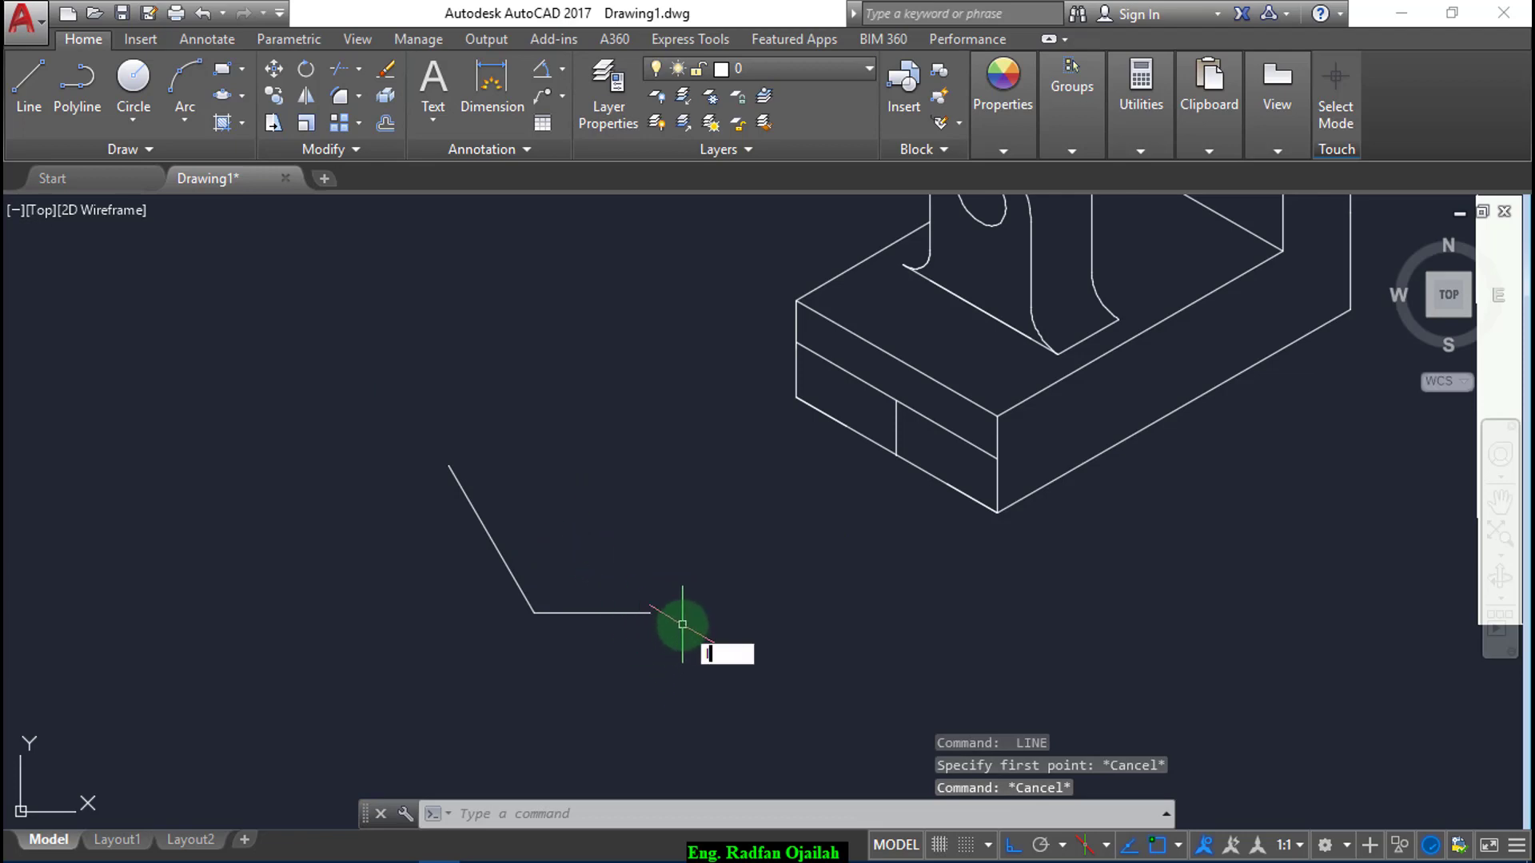
- Draw a line about 33 mm long at 60° from the right end of the 30 mm horizontal line
text(L)
scroll(559, 645, down, 4)
scroll(1020, 545, up, 6)
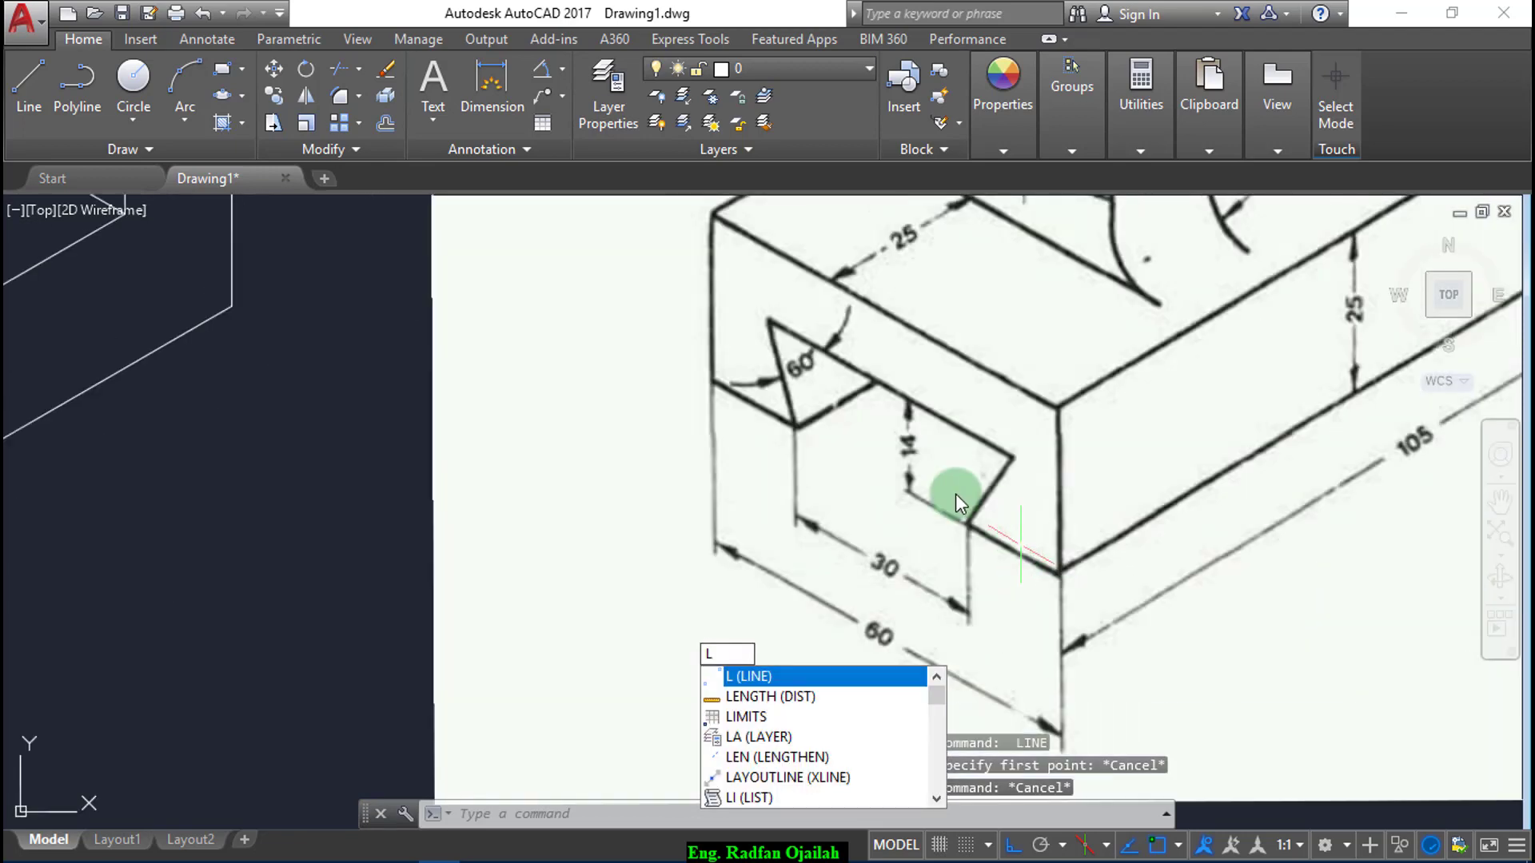
scroll(1001, 525, down, 5)
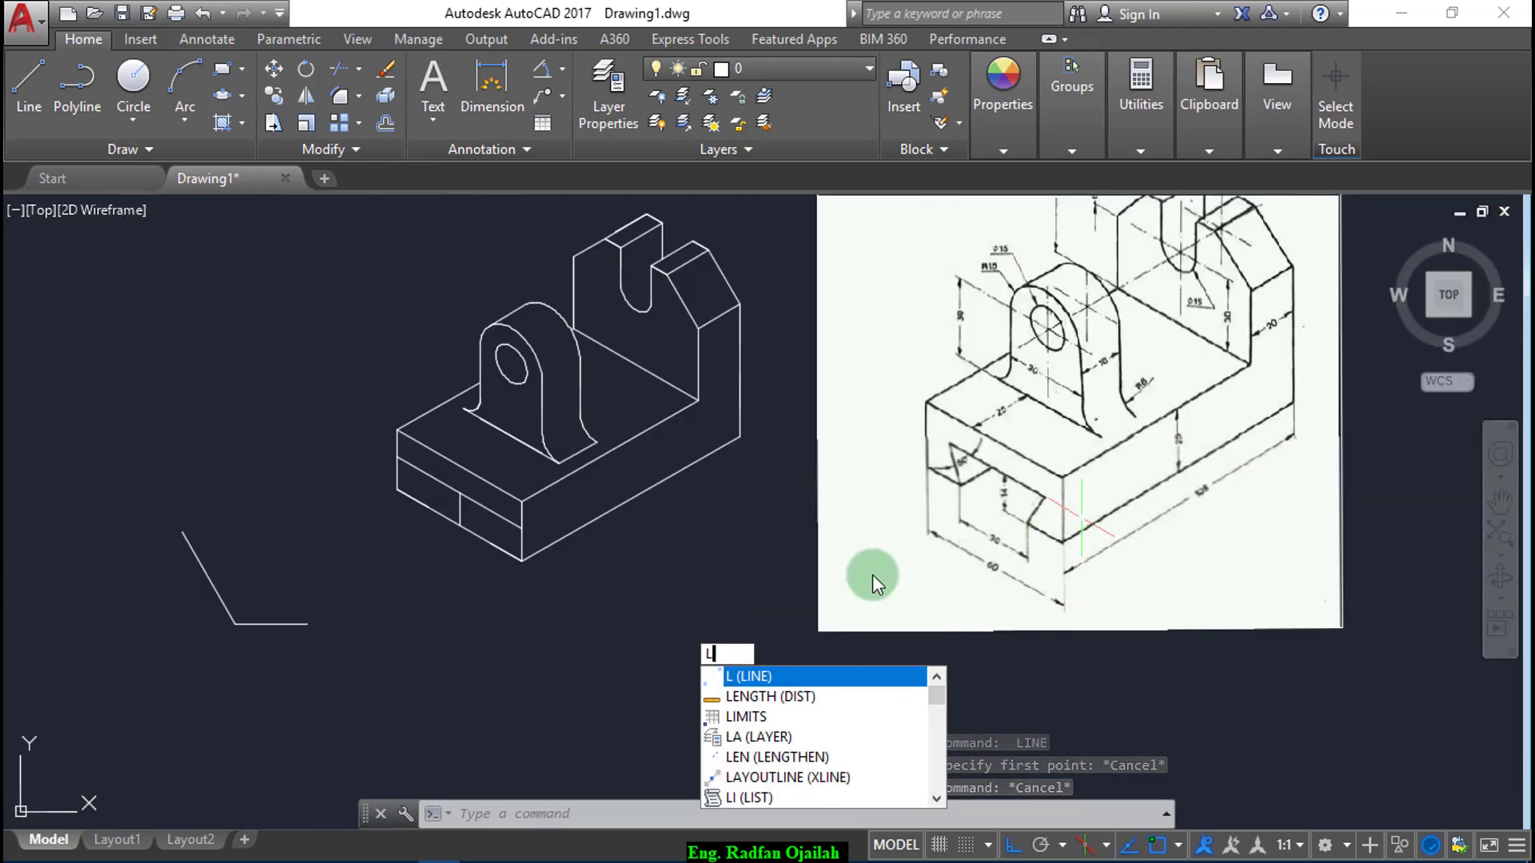
key(Return)
scroll(295, 631, up, 5)
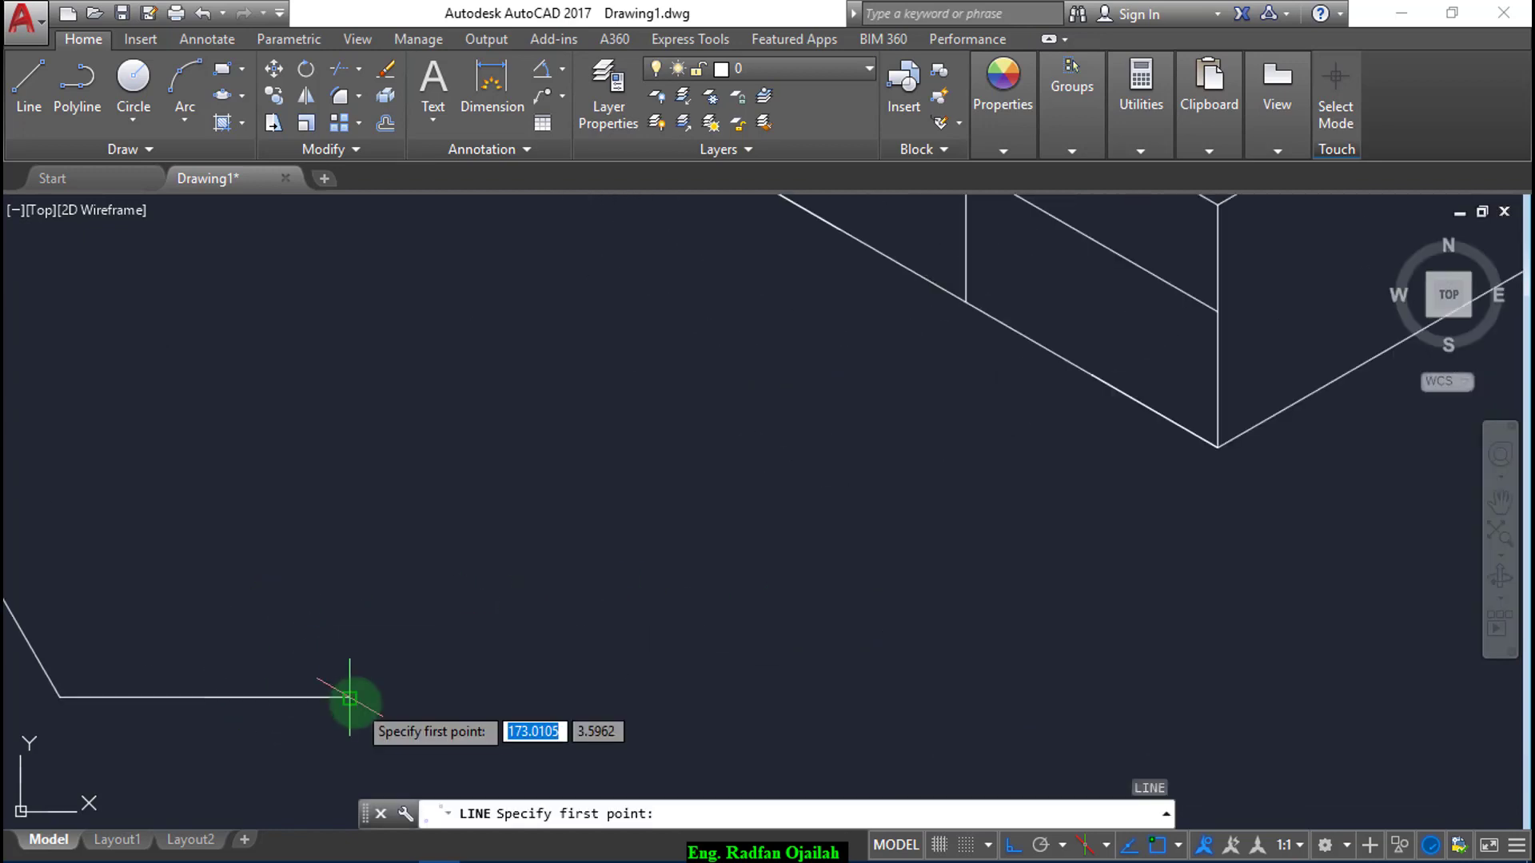
click(352, 697)
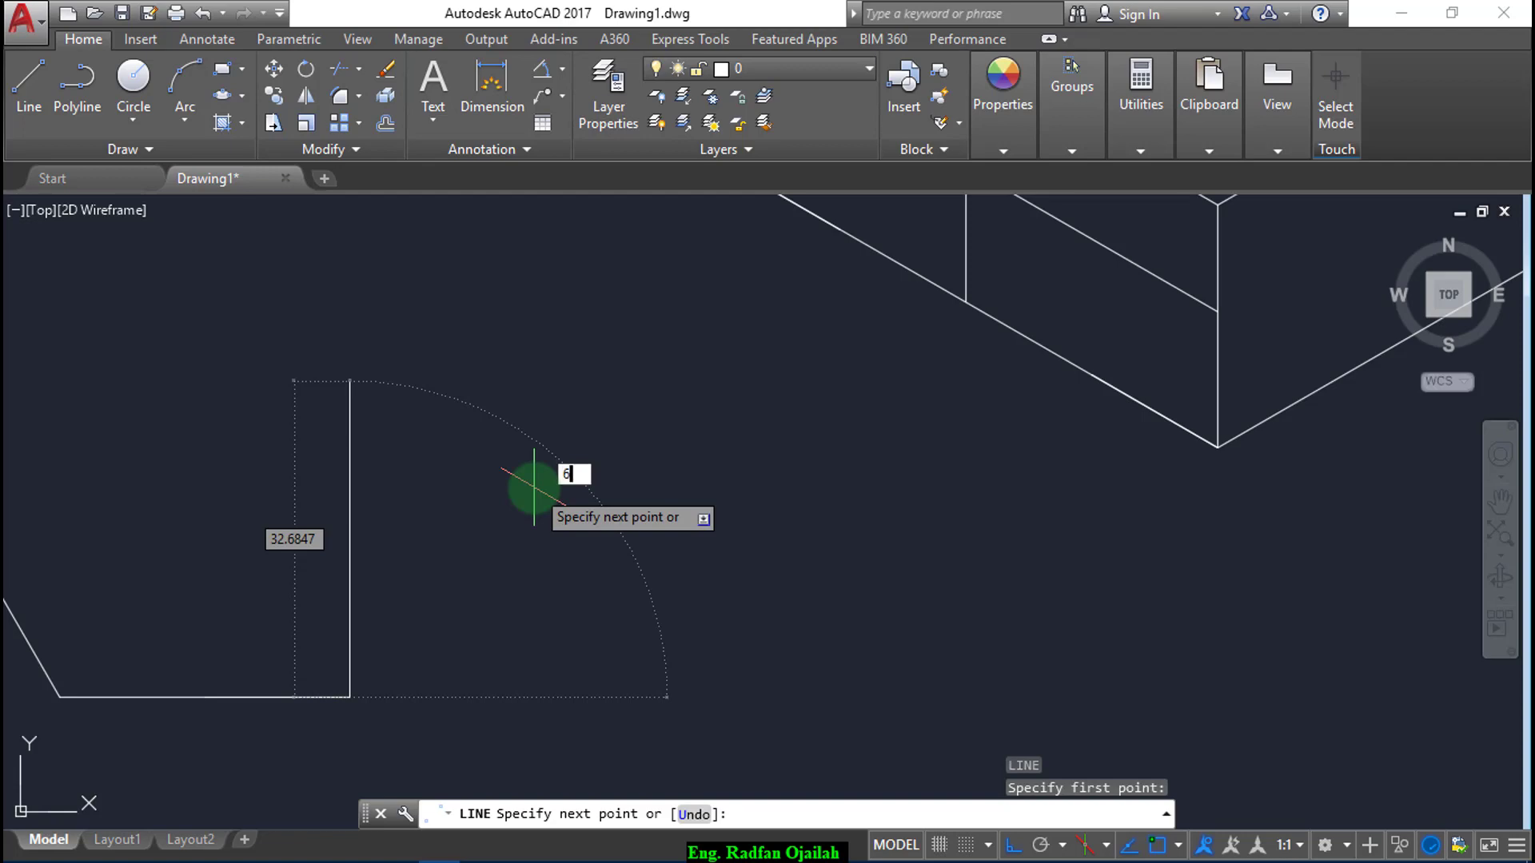
key(Return)
key(Return)
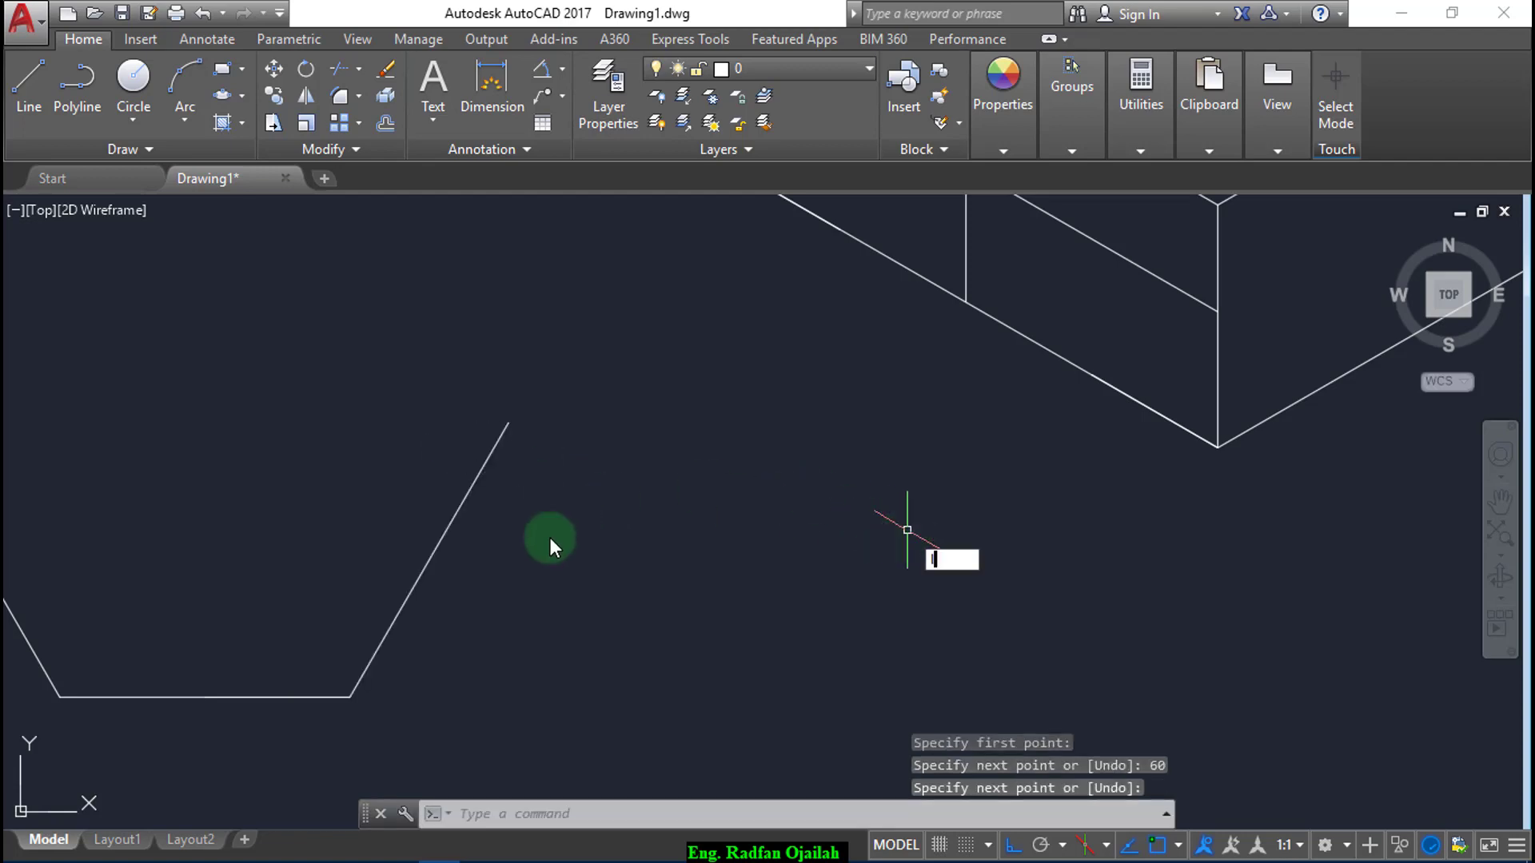
key(Return)
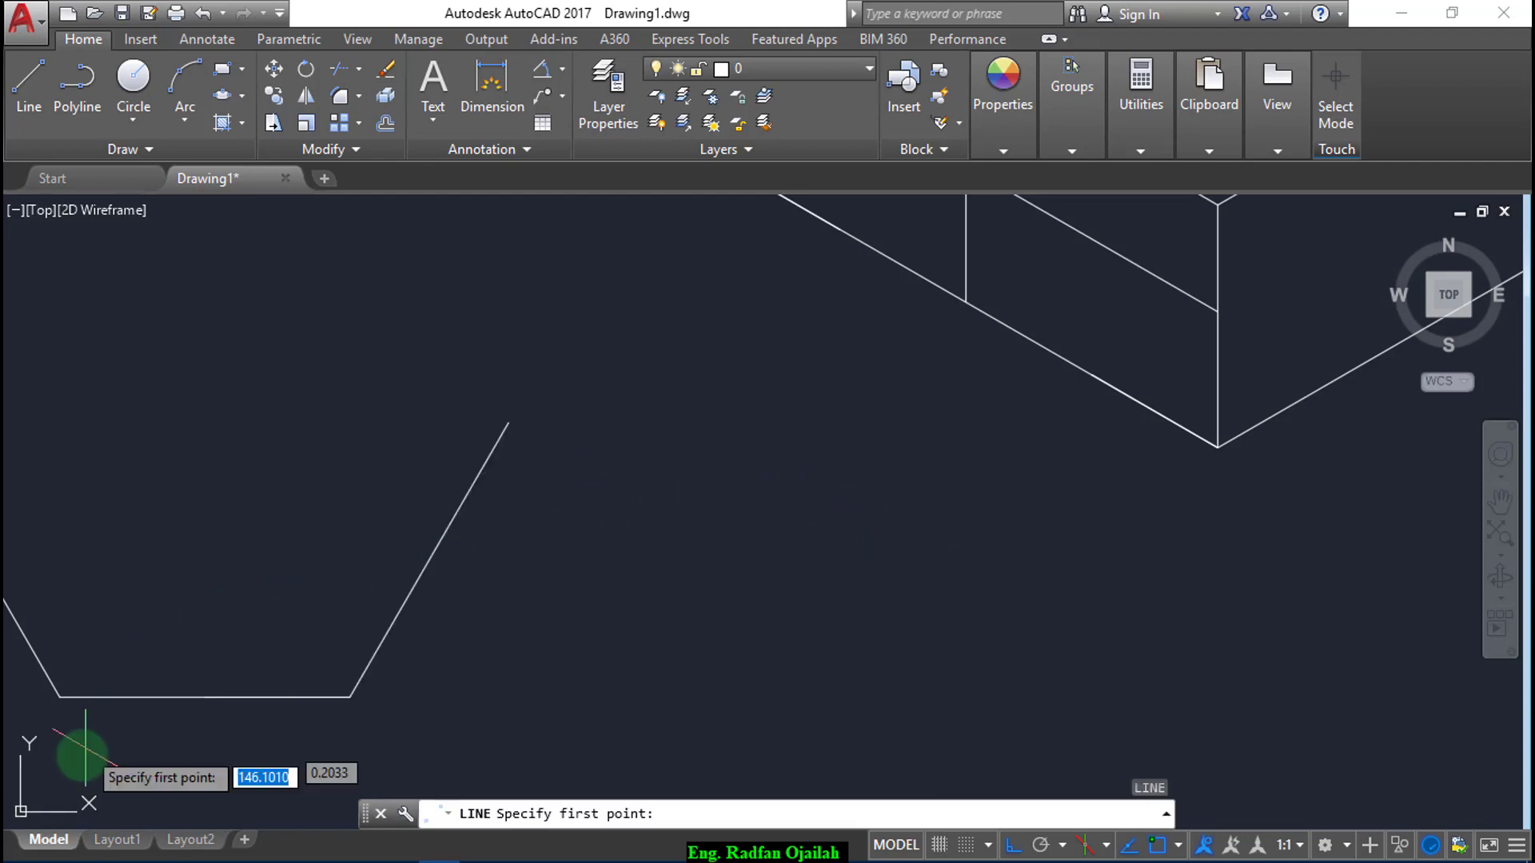
click(205, 697)
text(14)
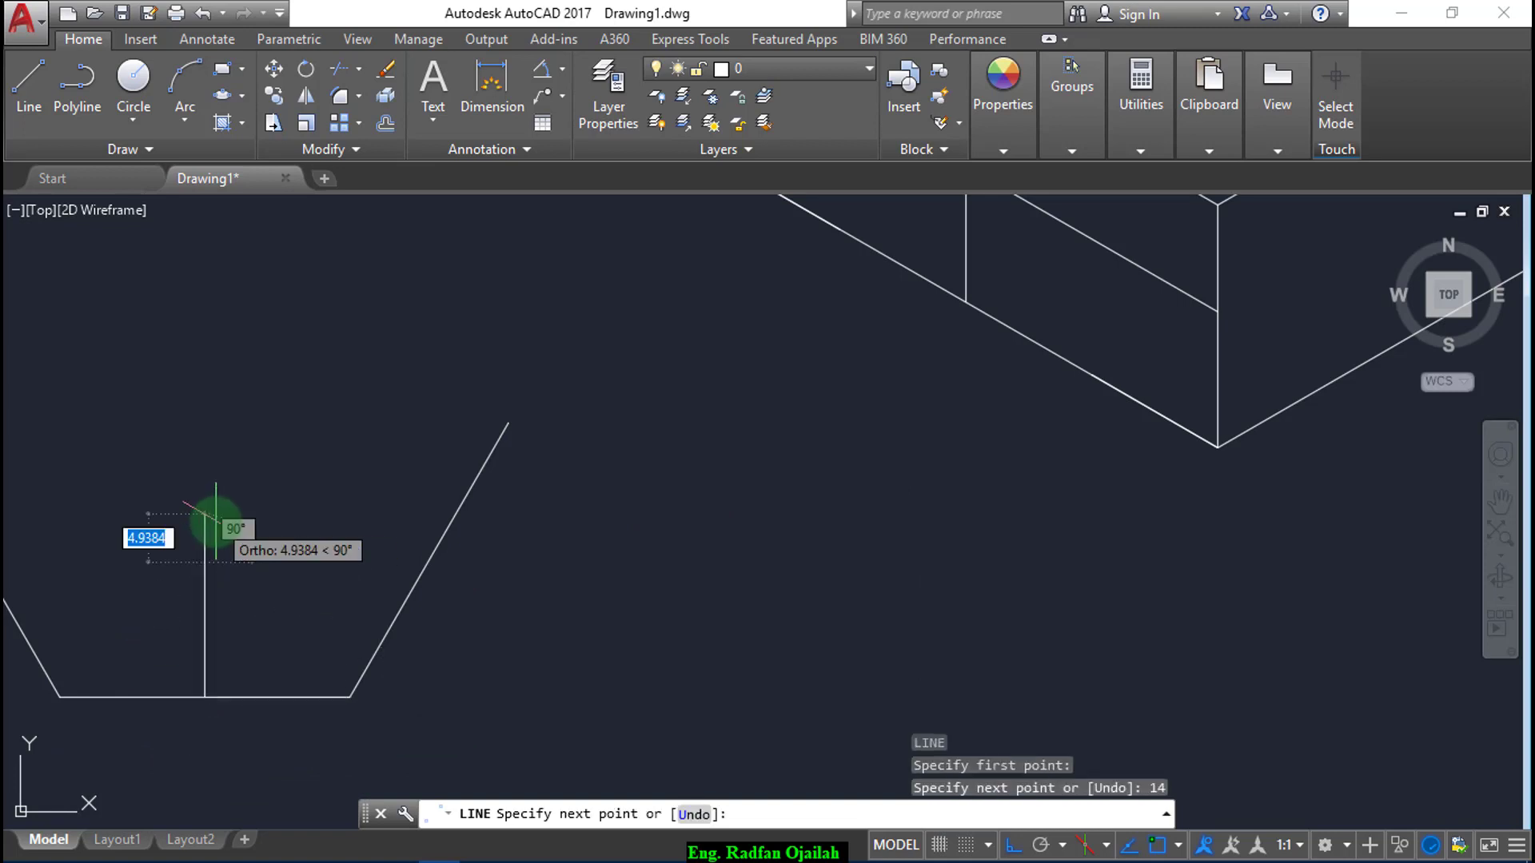
key(Return)
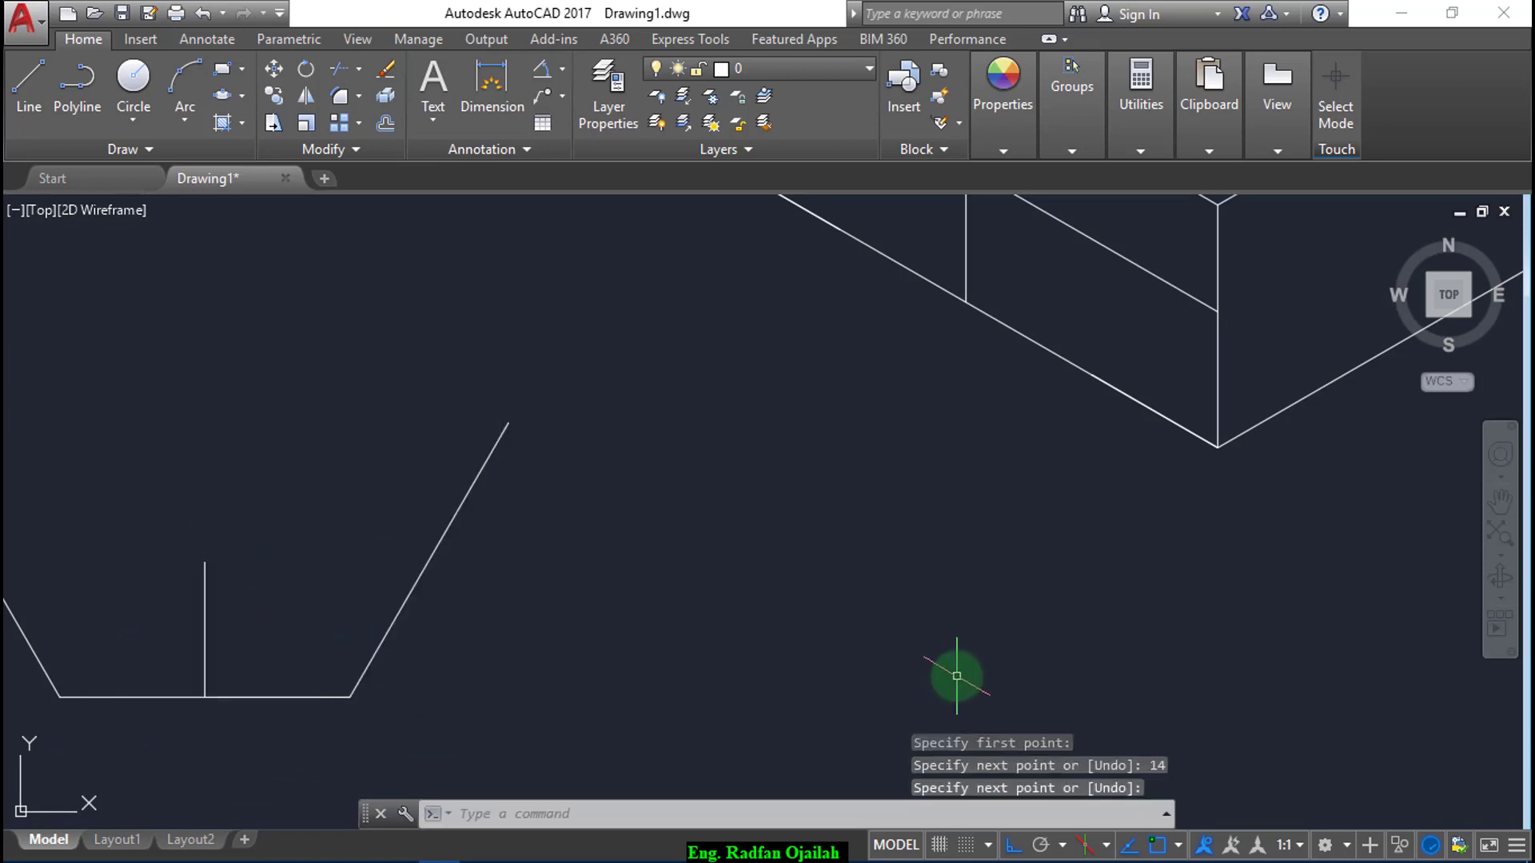
key(ctrl+z)
- Draw a 14 mm vertical line up from the midpoint of the auxiliary profile's 30 mm line
text(l)
key(Return)
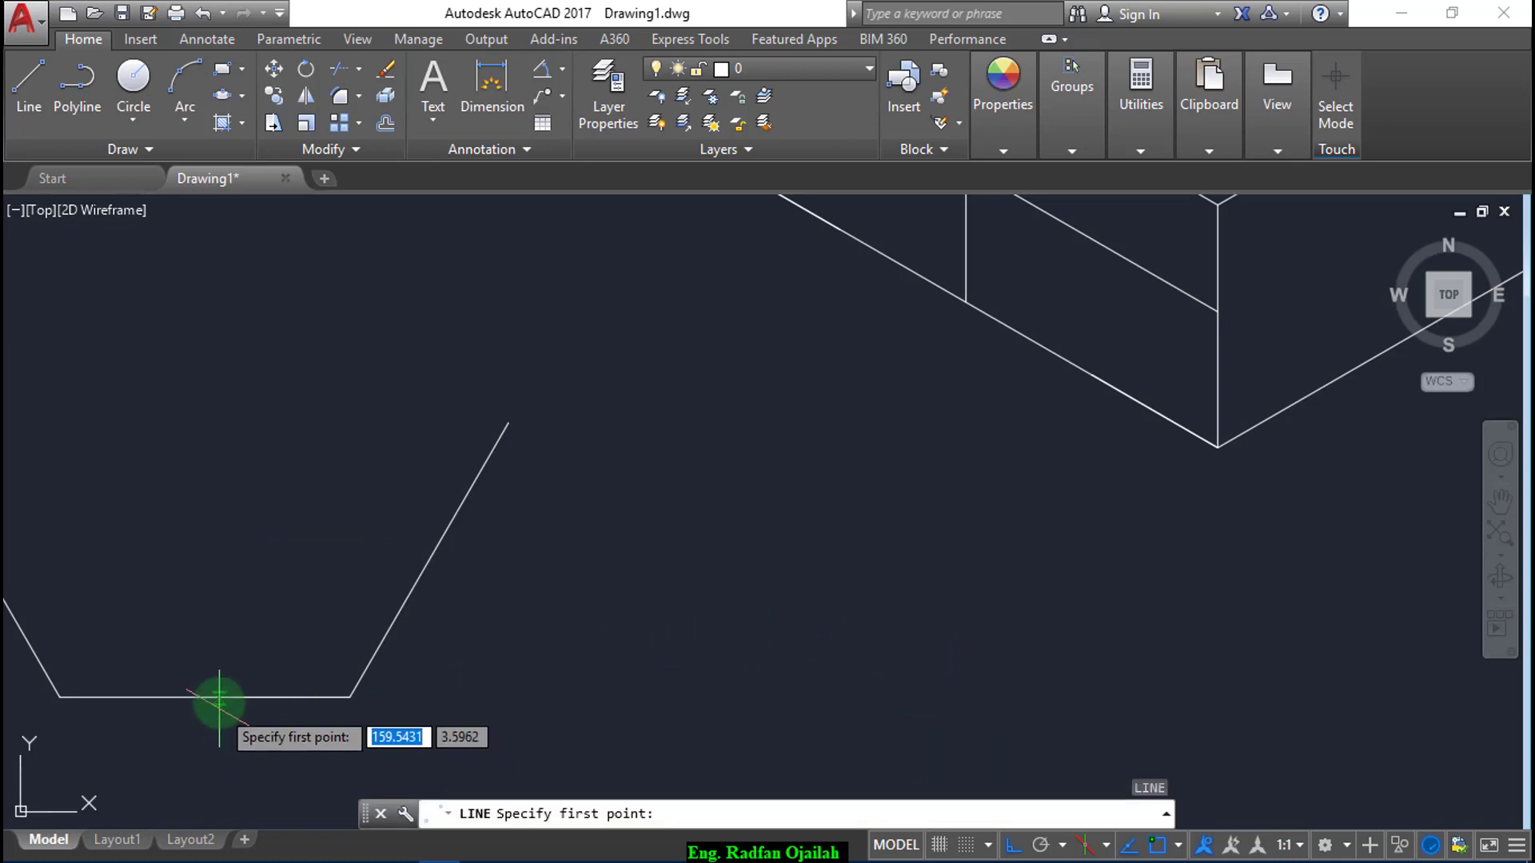
click(204, 697)
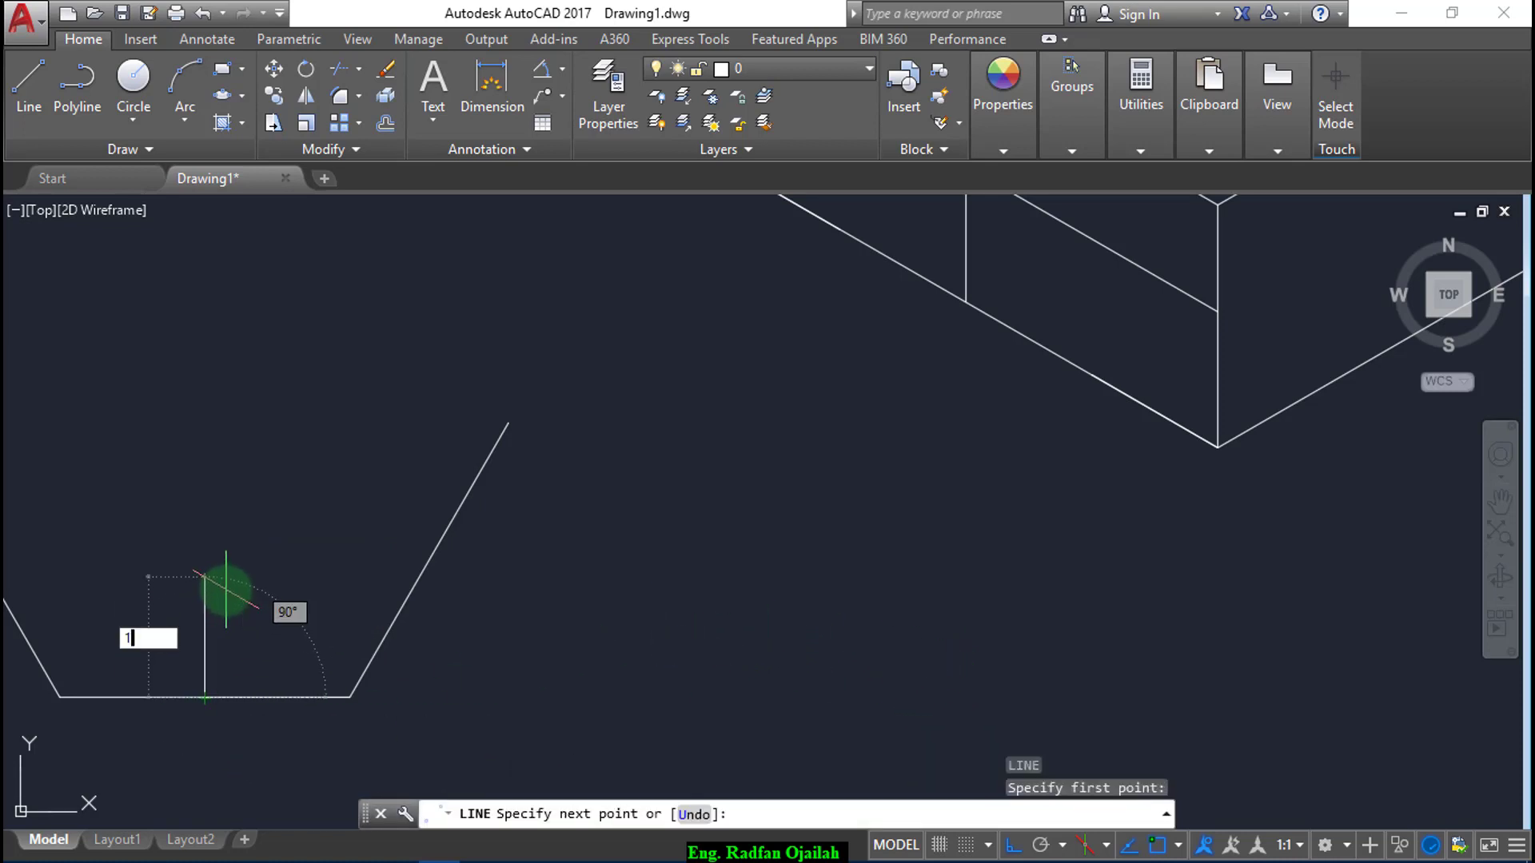
text(14)
key(Return)
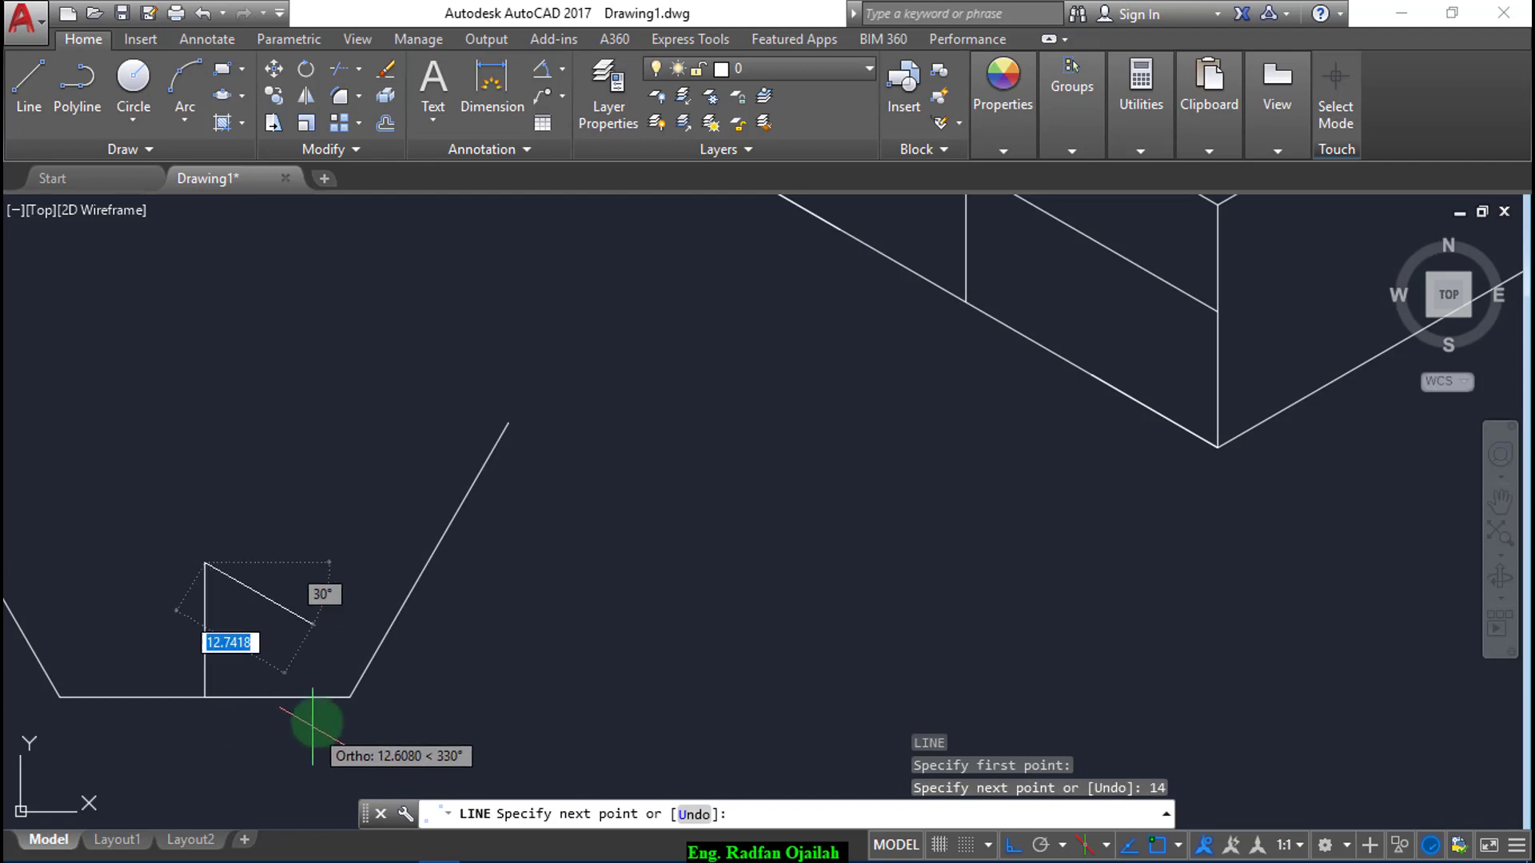
scroll(787, 687, down, 2)
key(Return)
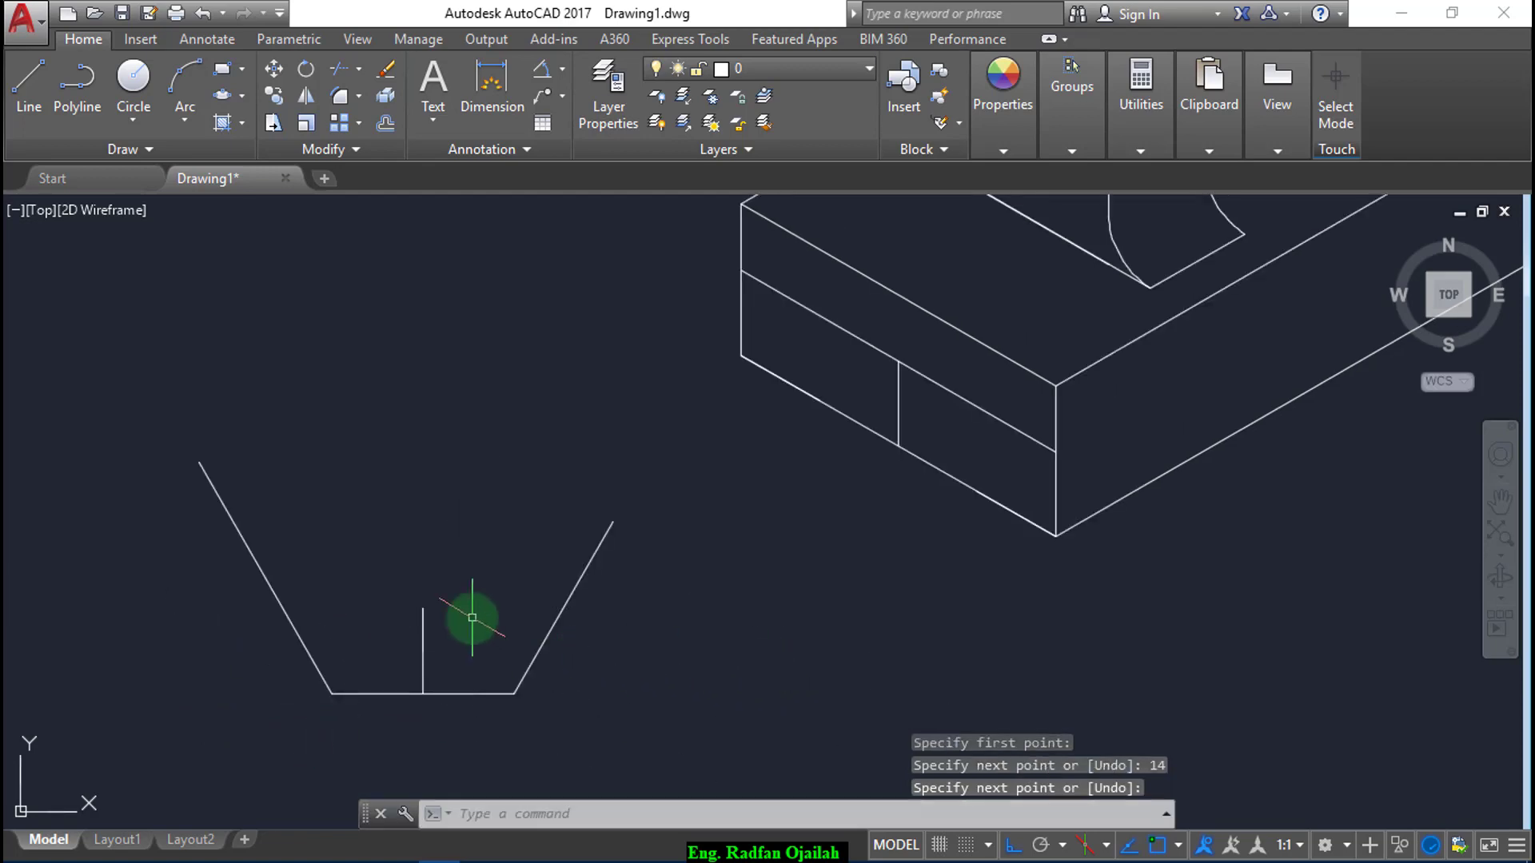
- Draw a line about 74 mm long at 180°, starting in the empty area below the part and running toward the auxiliary profile
text(l)
key(Return)
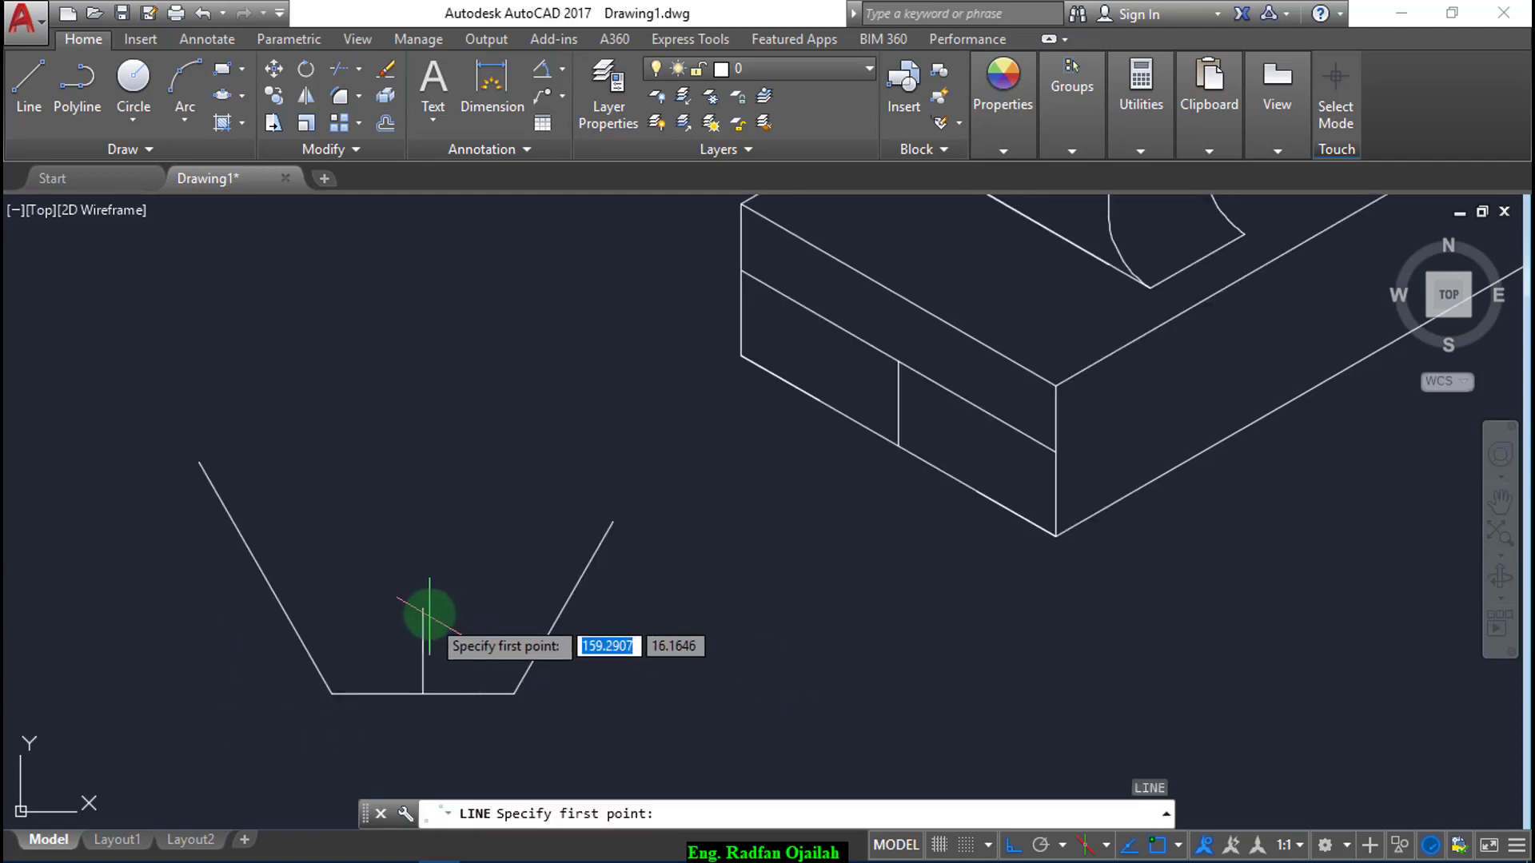
key(Escape)
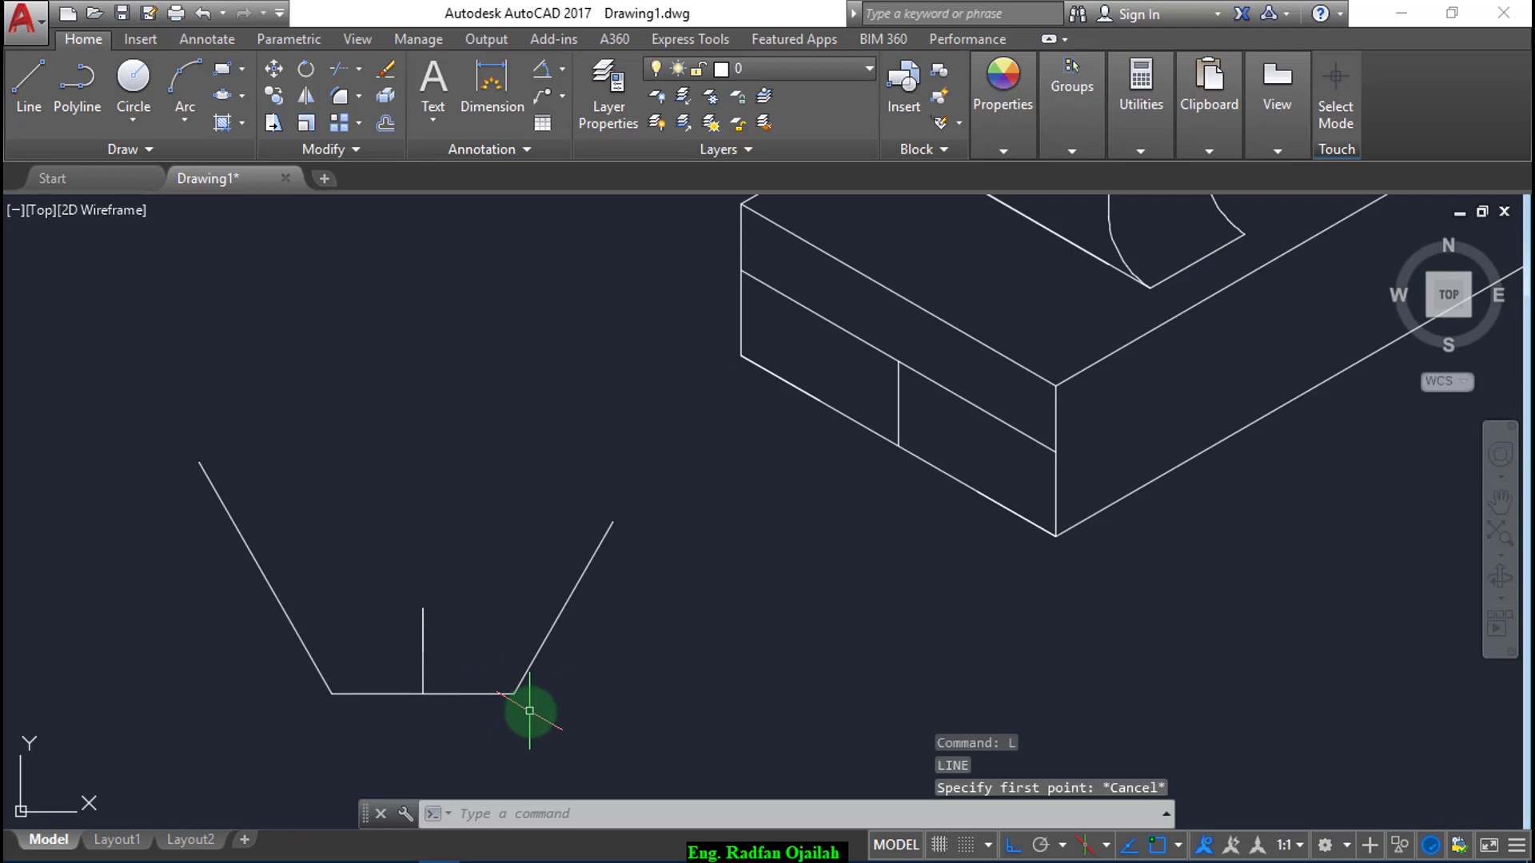
key(Return)
click(977, 629)
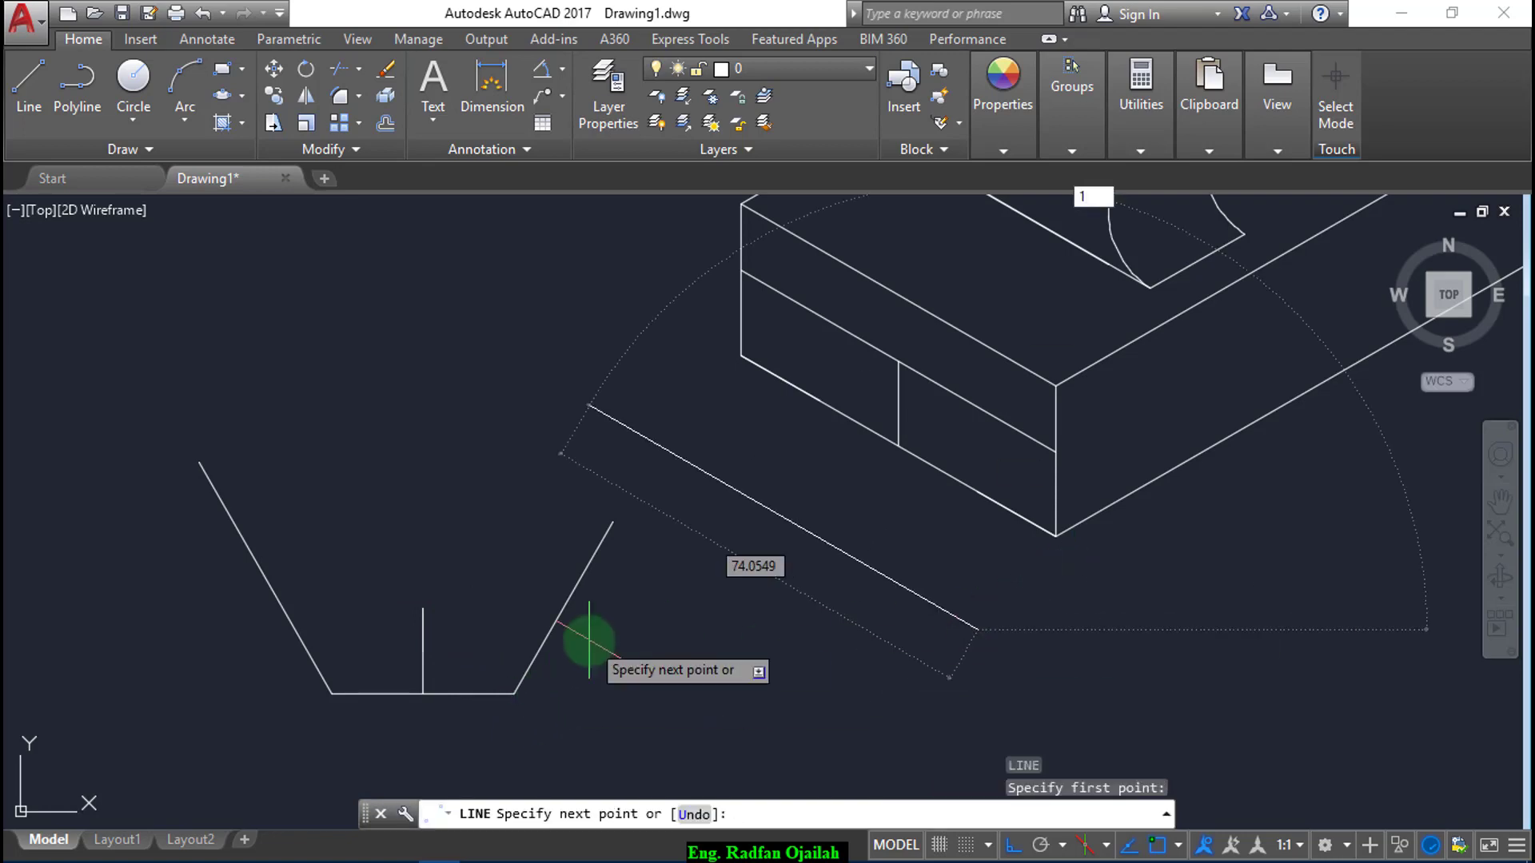
text(180)
key(Return)
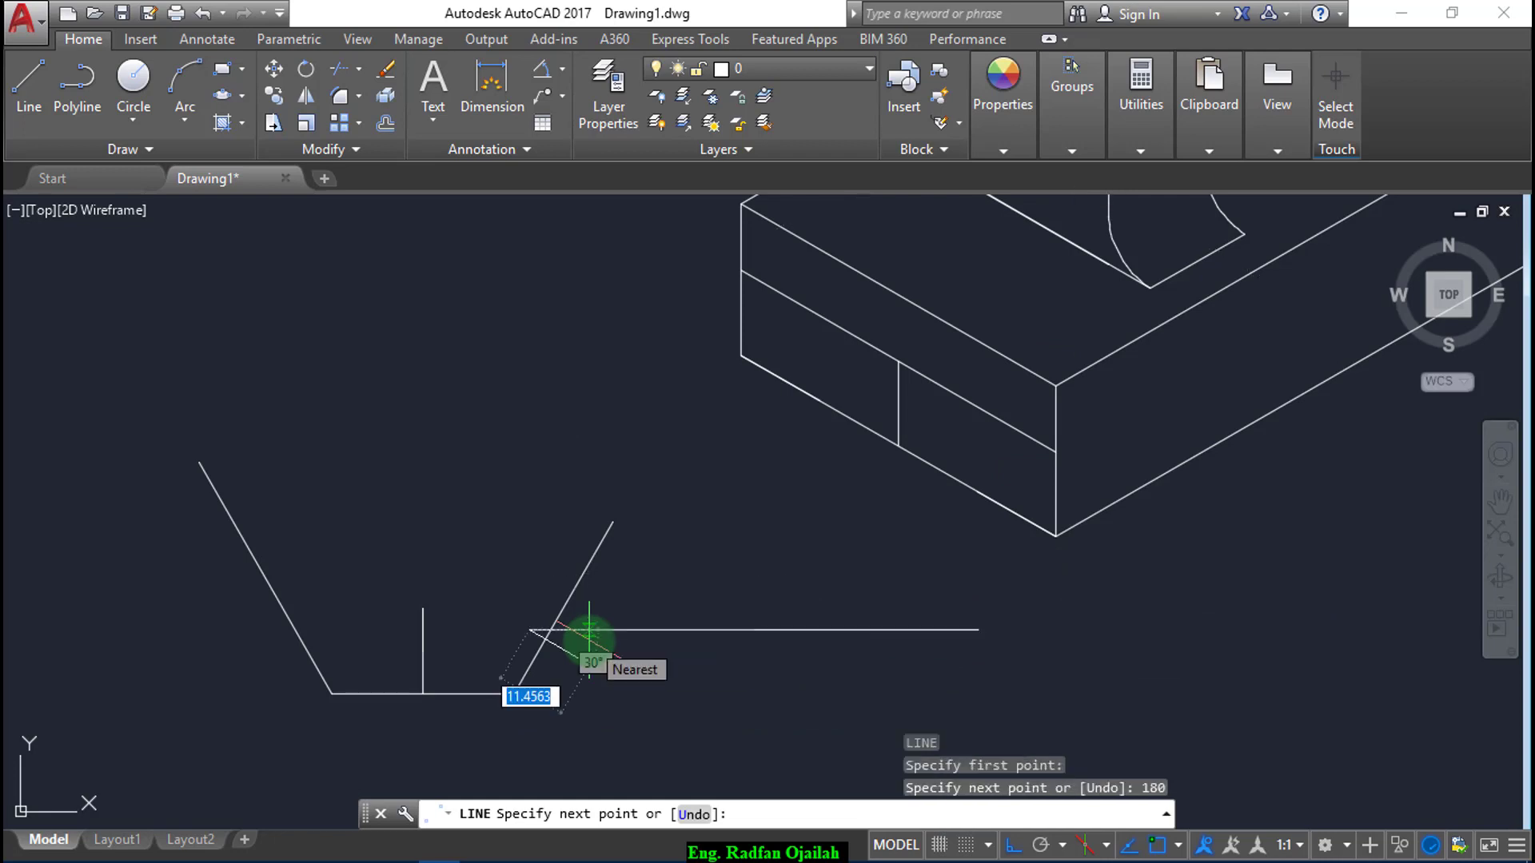
click(589, 632)
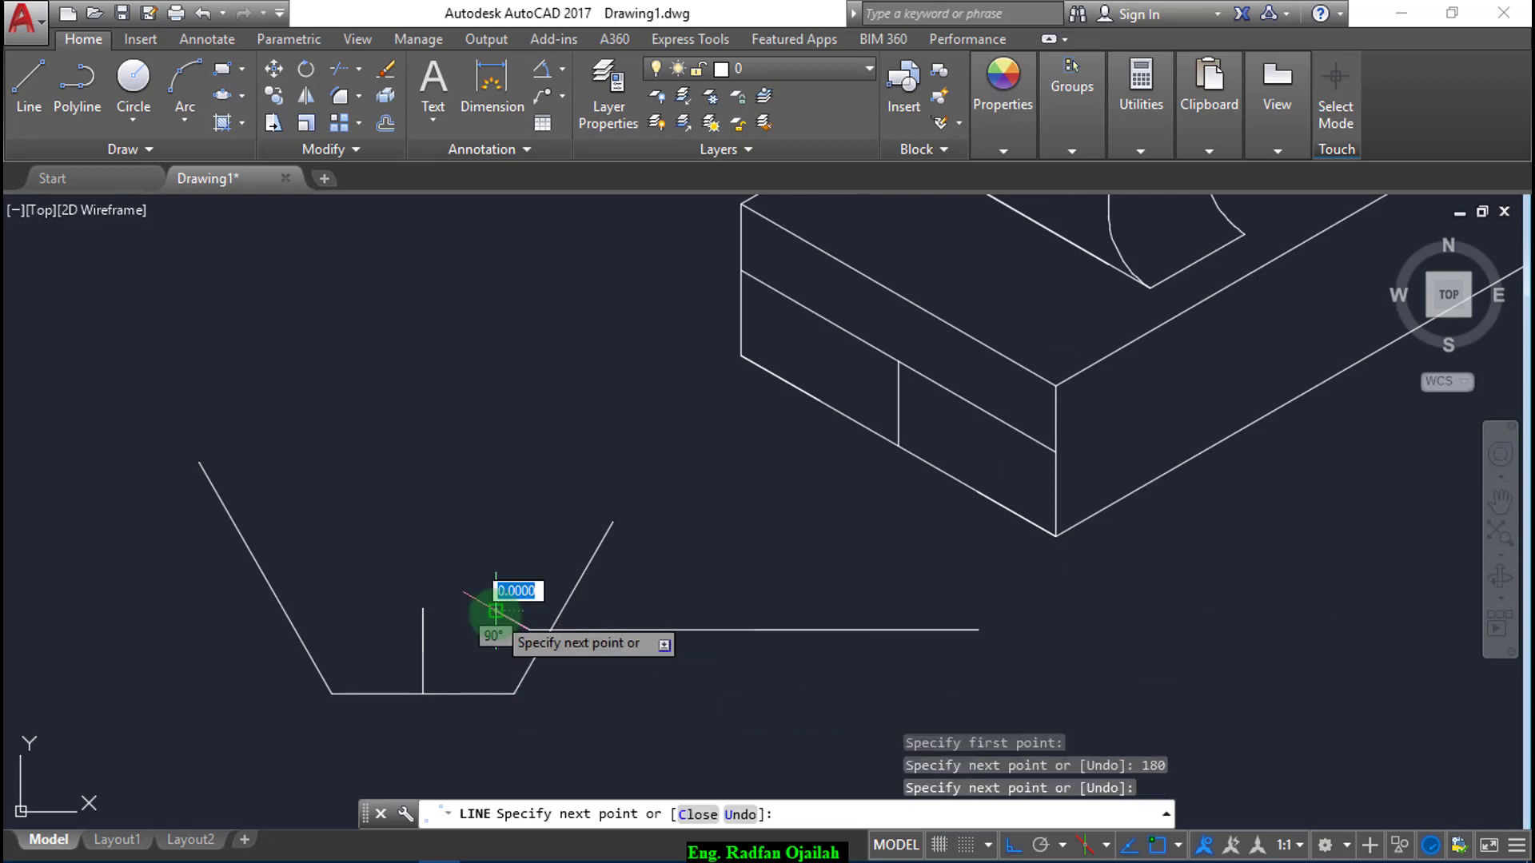
key(Escape)
- Erase the short slanted segment attached to the left end of the long horizontal line
click(452, 561)
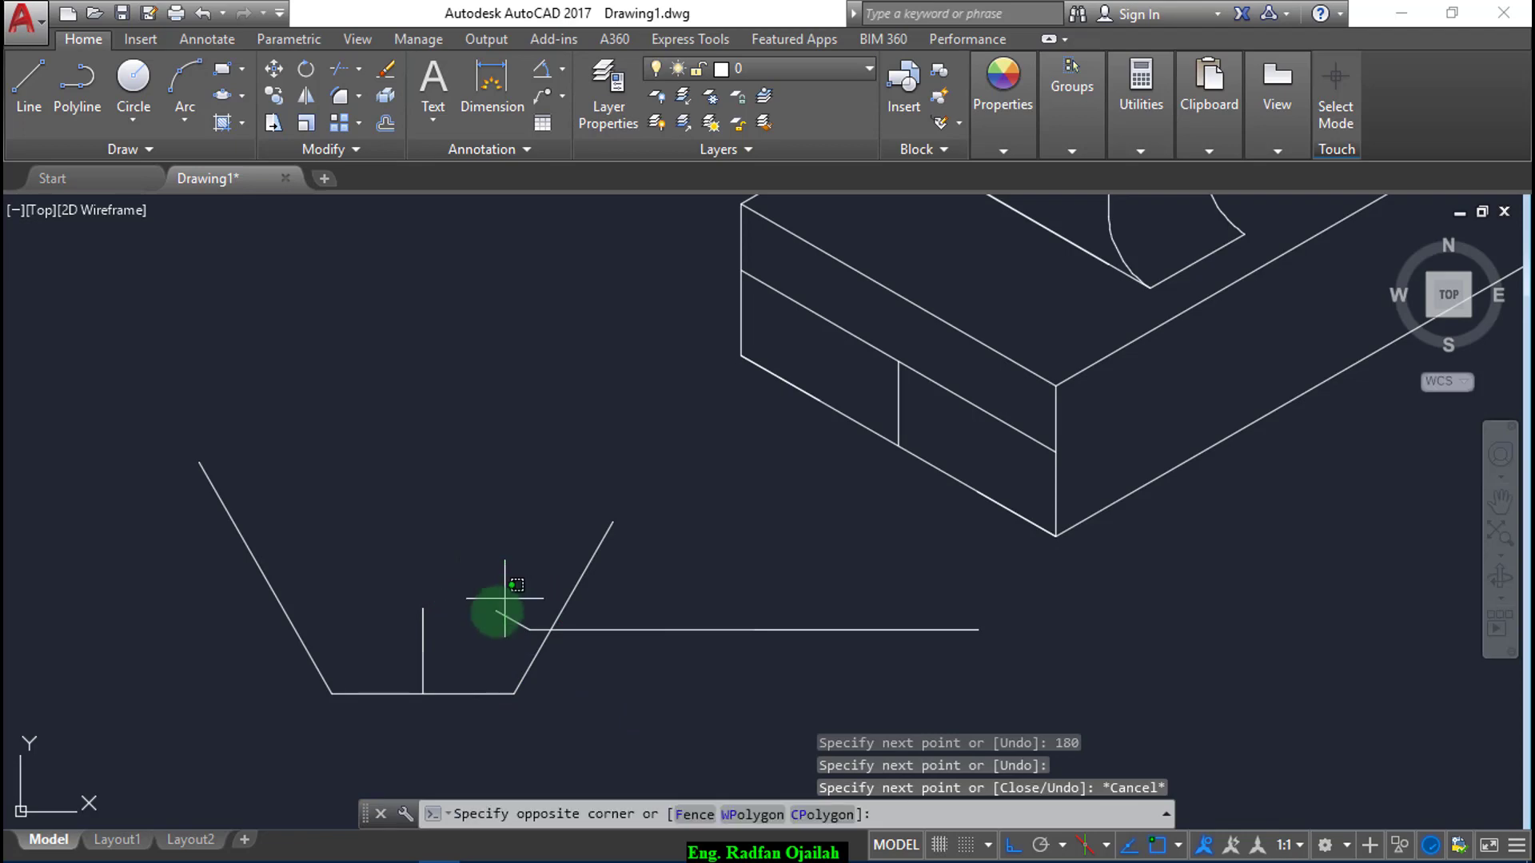
click(703, 661)
key(Delete)
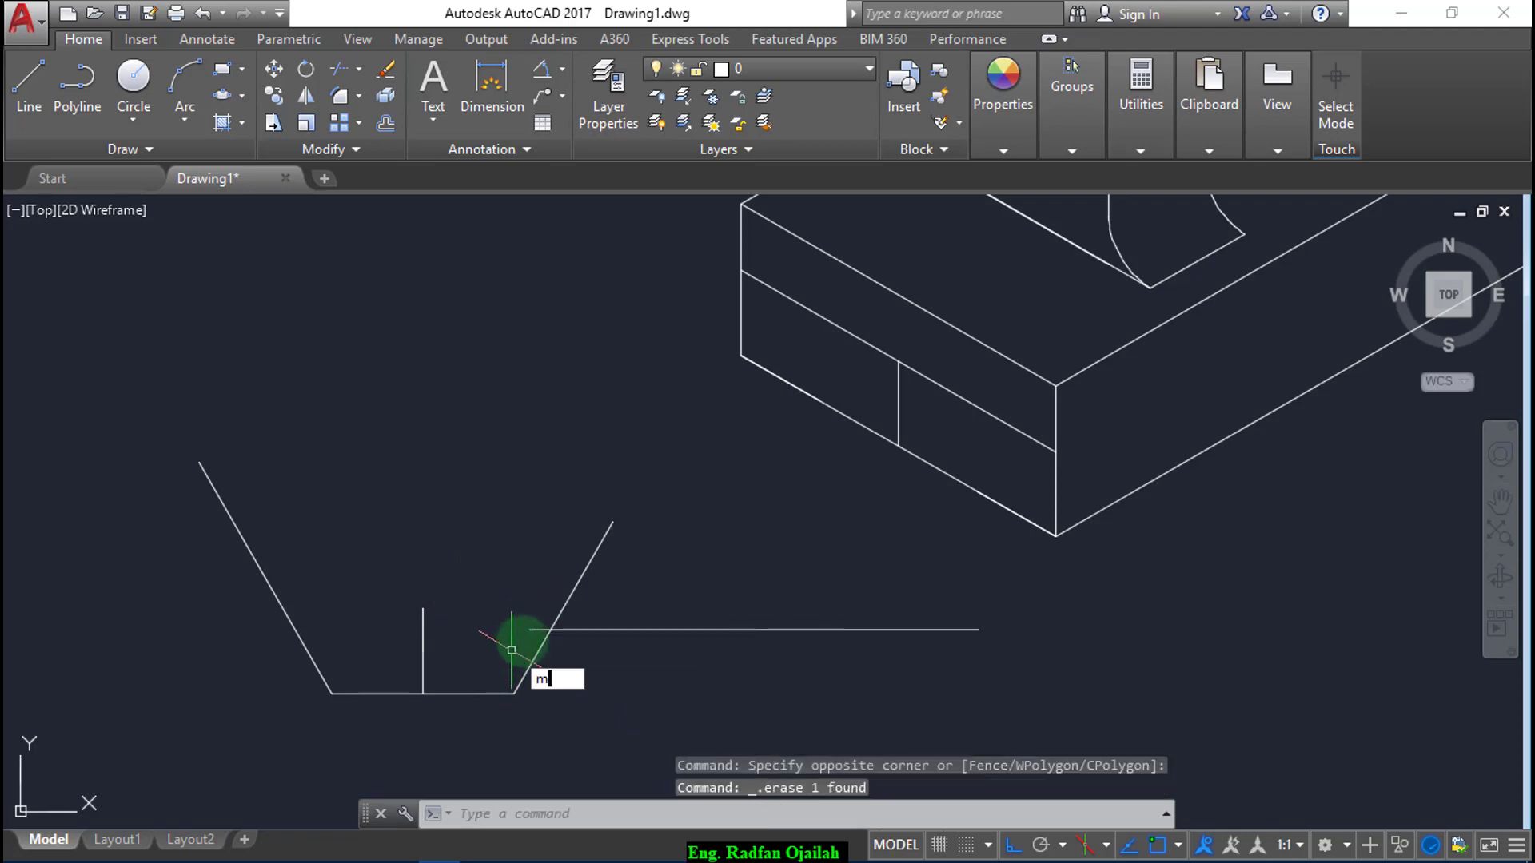
- Move the long horizontal line by its midpoint onto the top end of the 14 mm vertical line
text(m)
key(Return)
click(743, 629)
key(Return)
click(711, 630)
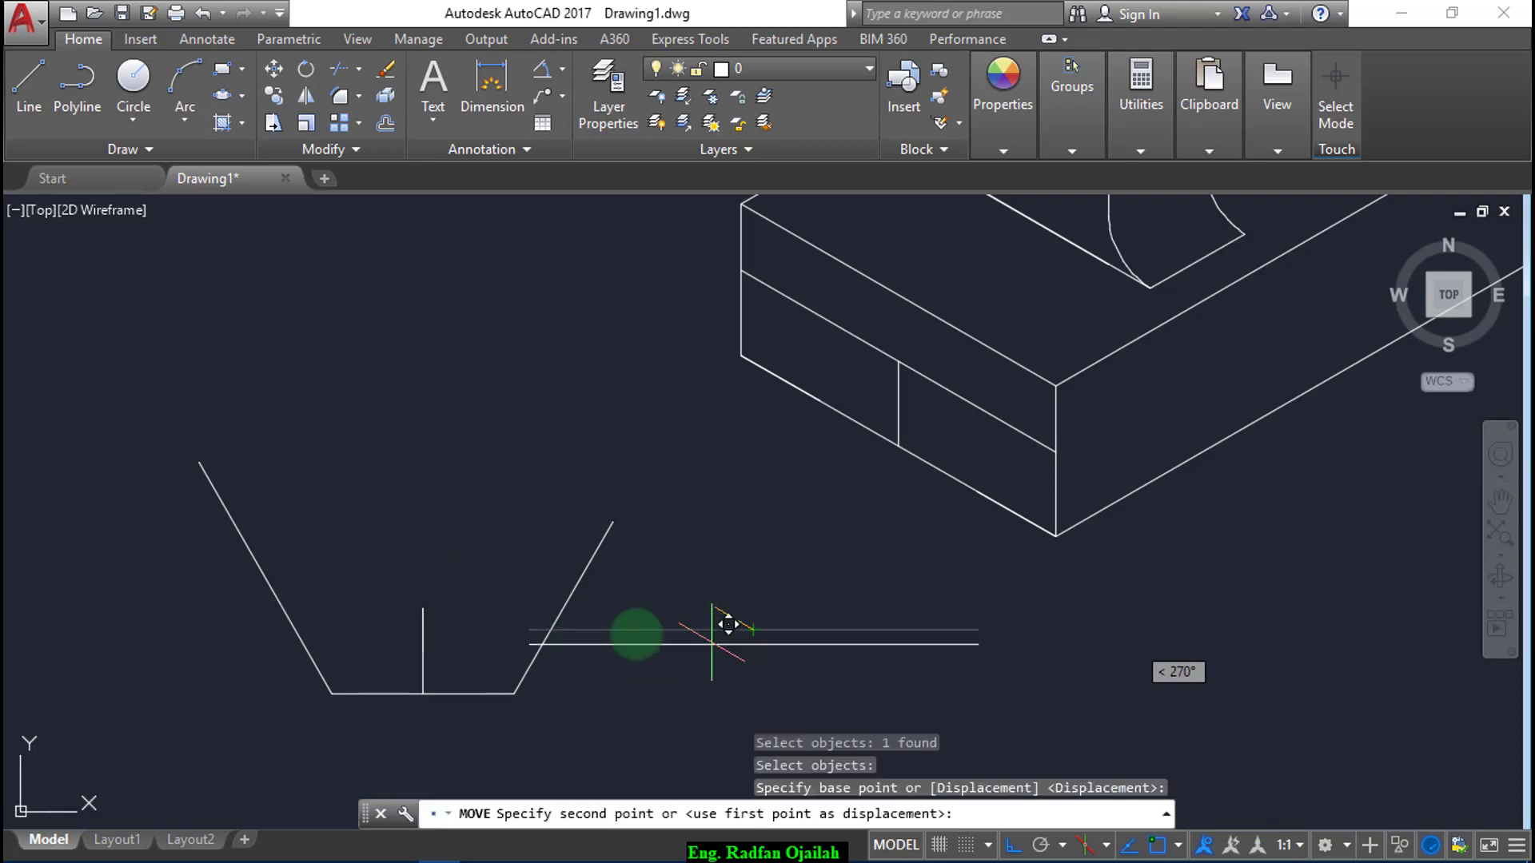
click(423, 608)
key(Escape)
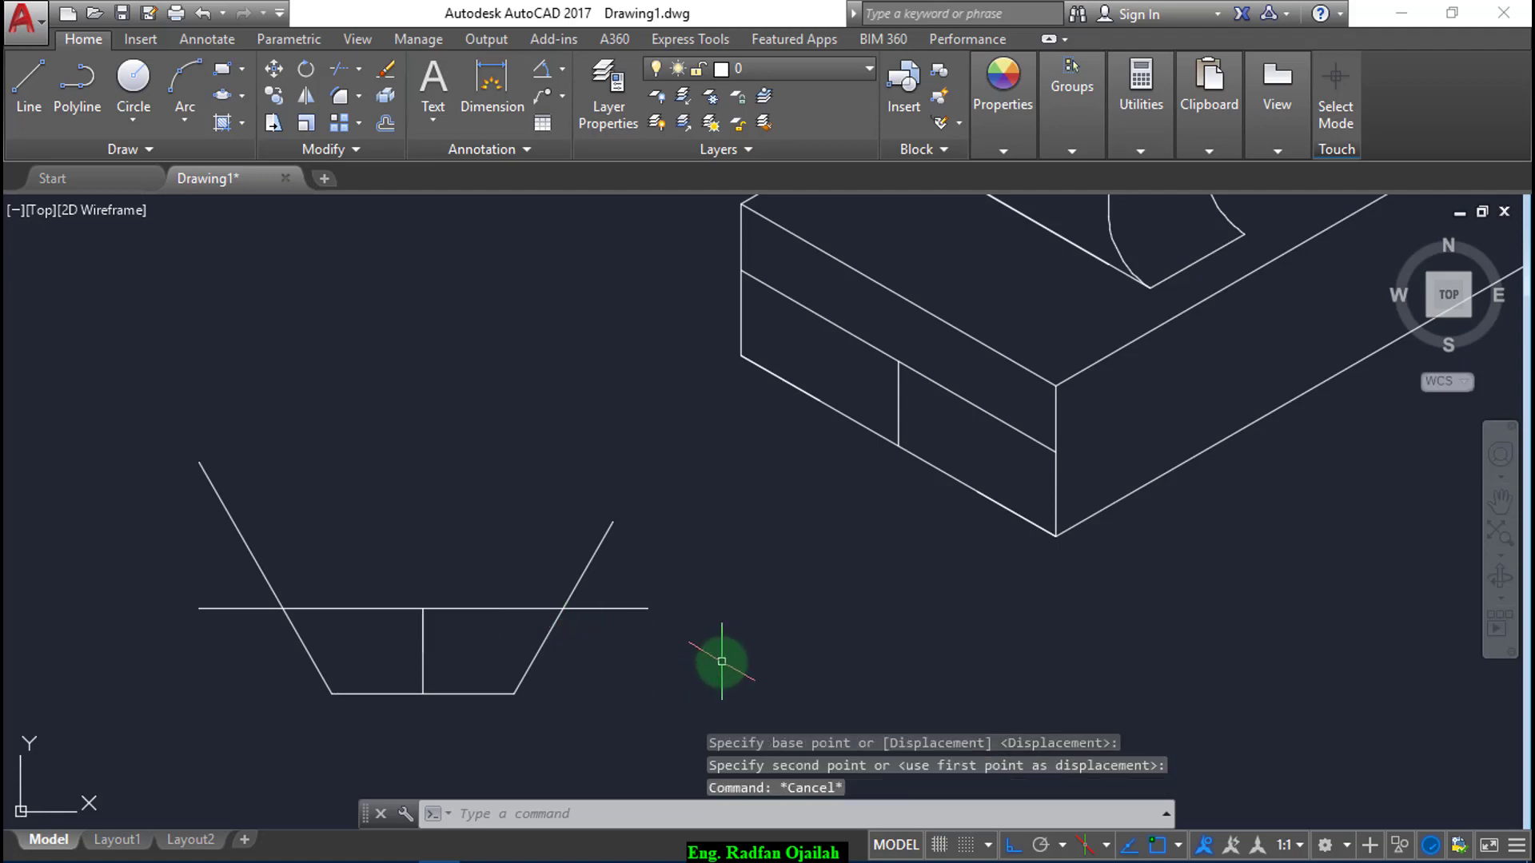
- Trim the slanted and horizontal lines beyond their intersections on both sides to close the dovetail trapezoid
text(tr)
key(Return)
key(Return)
click(731, 476)
click(560, 671)
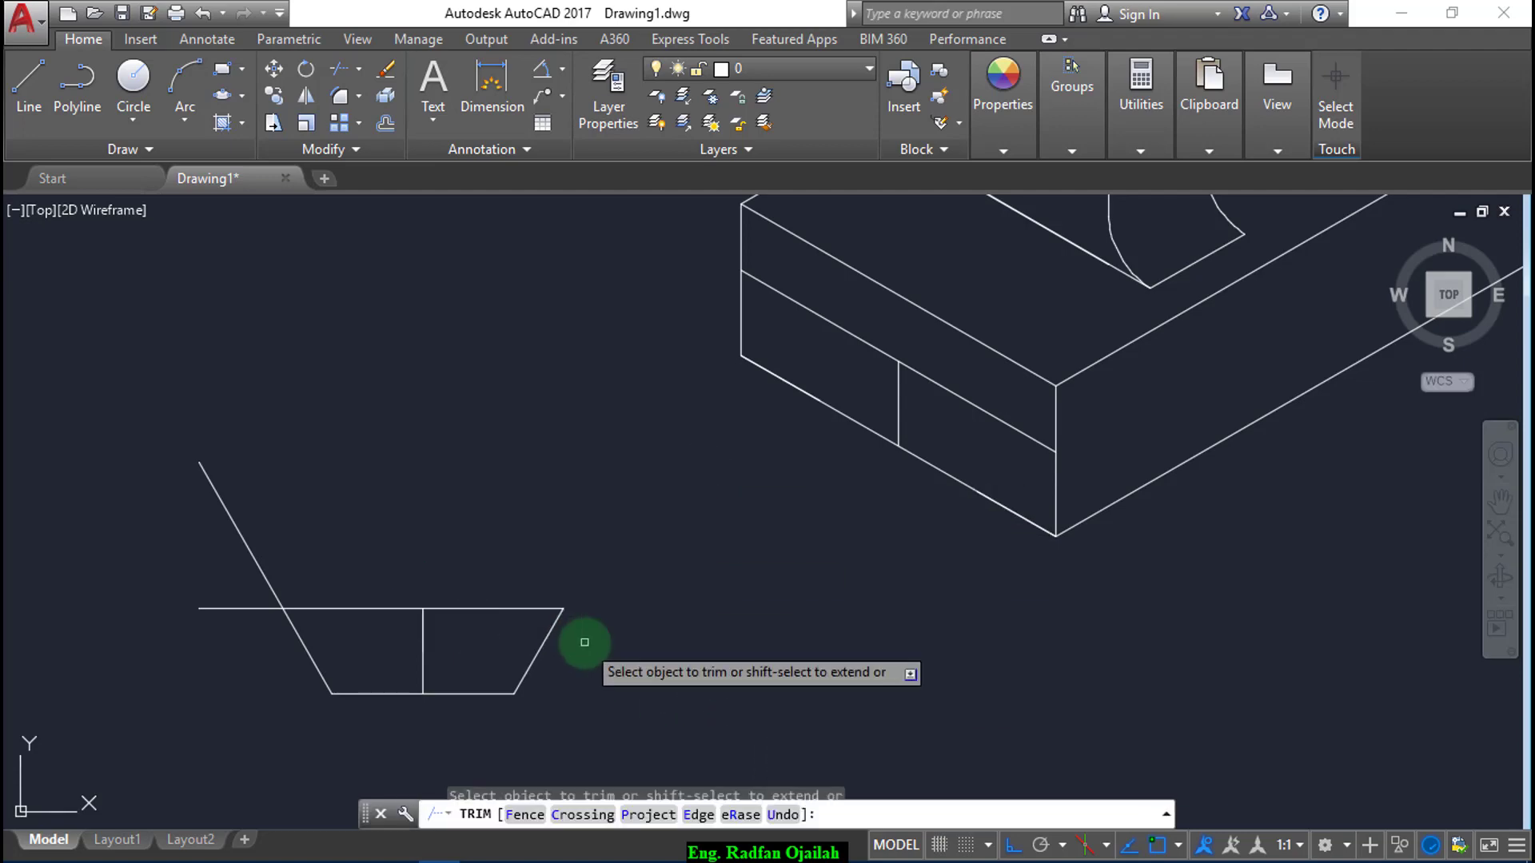
key(Return)
key(Return)
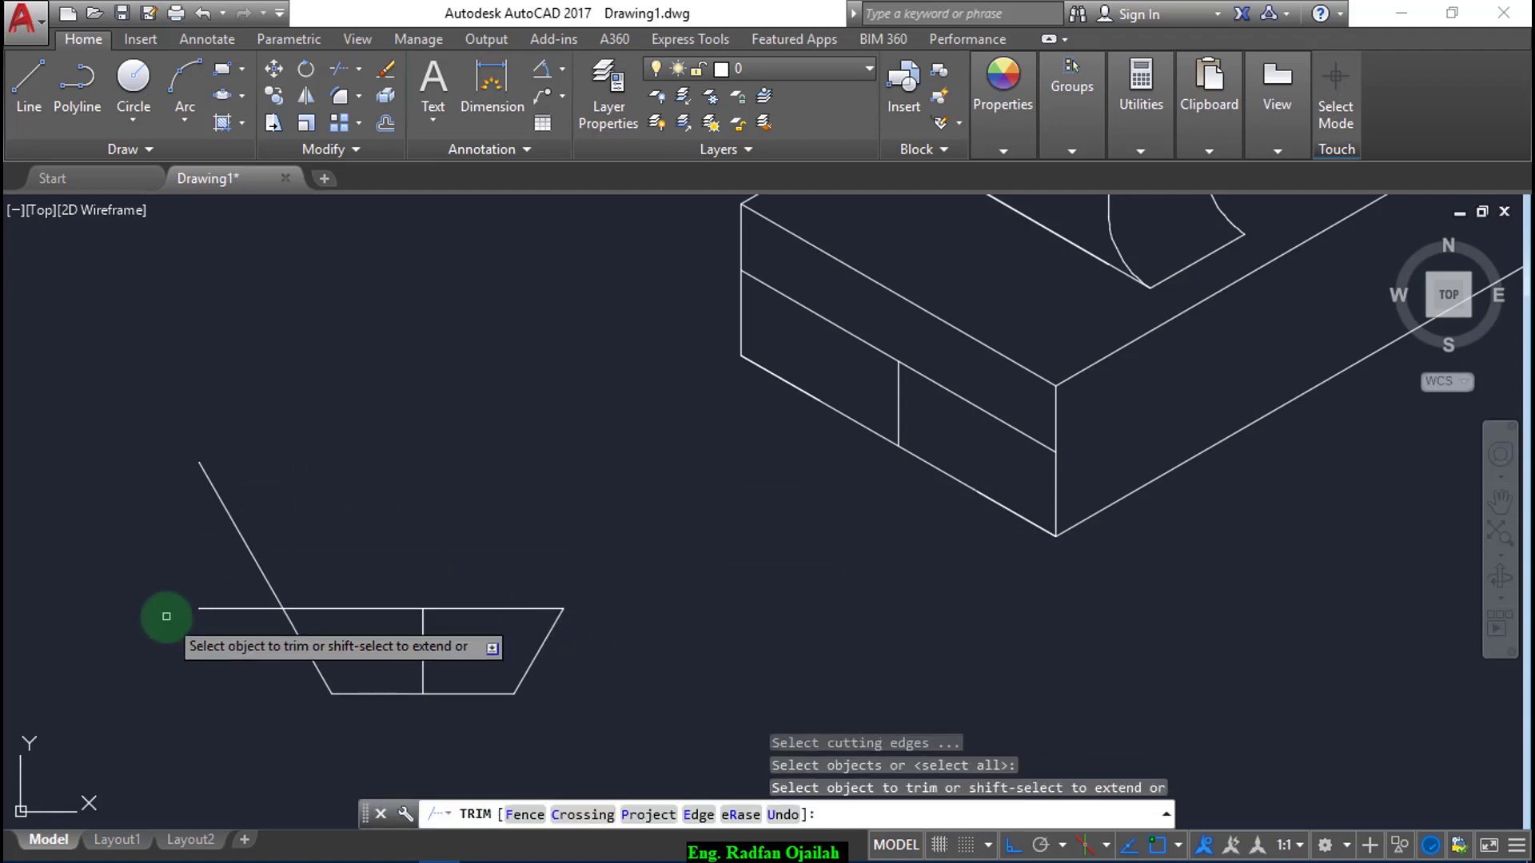
click(248, 506)
click(199, 617)
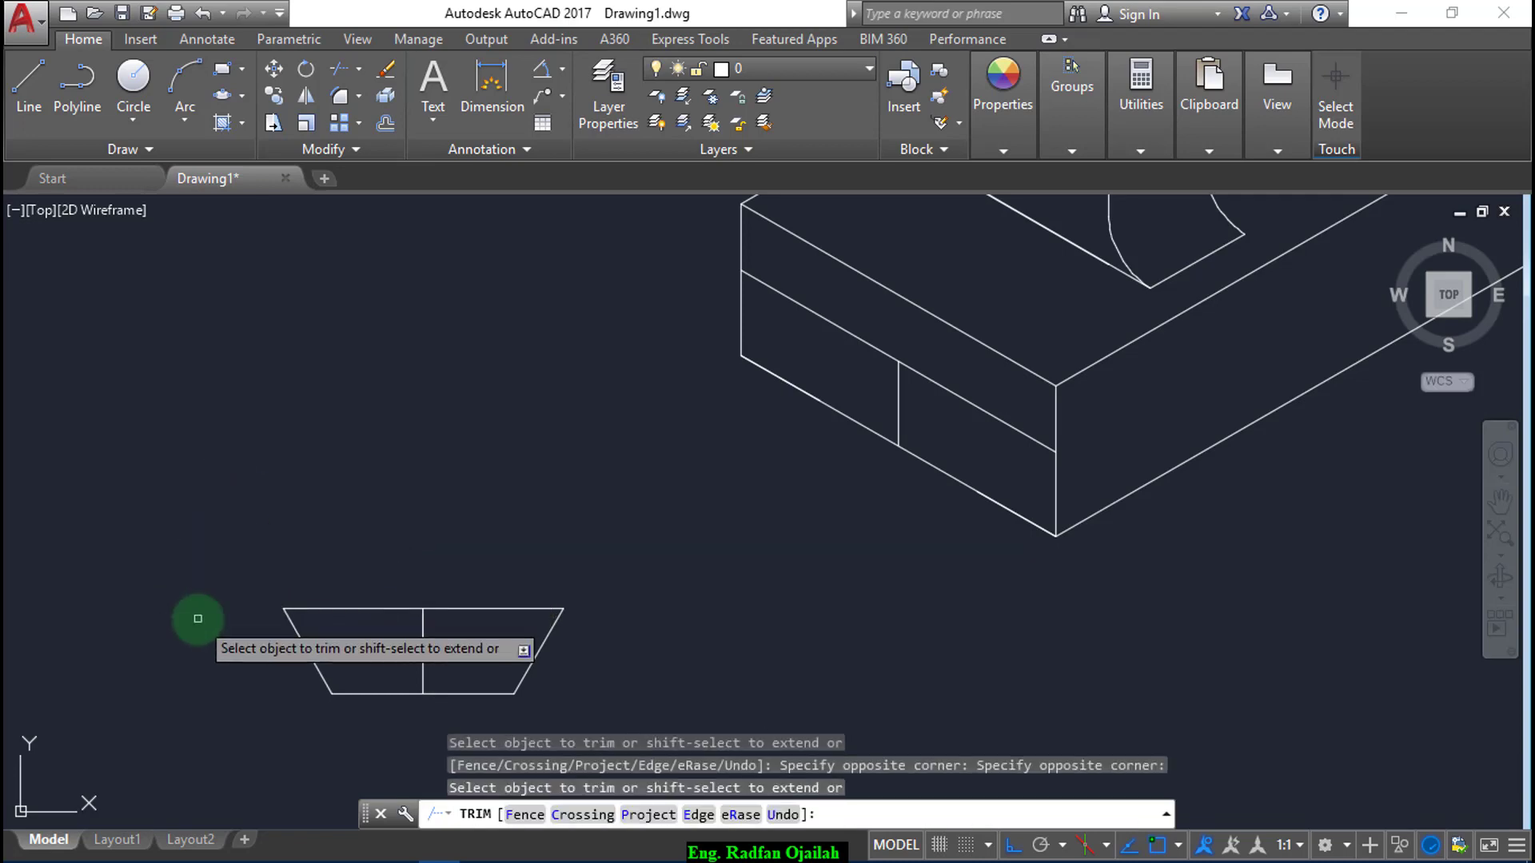
key(Escape)
- Measure the distance between the two upper corners of the dovetail trapezoid
text(dis)
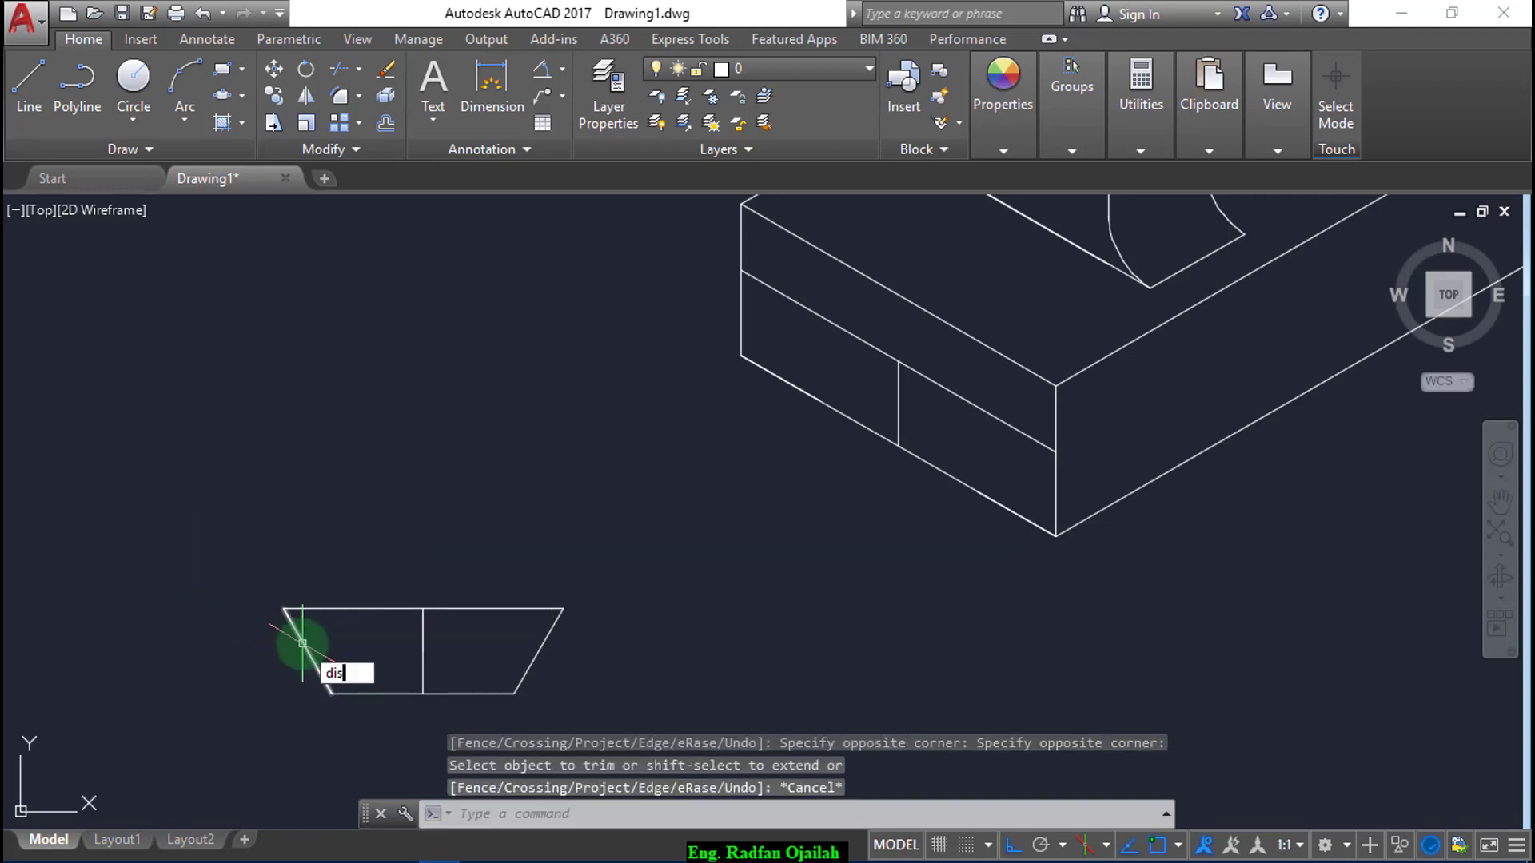
text(t)
key(Return)
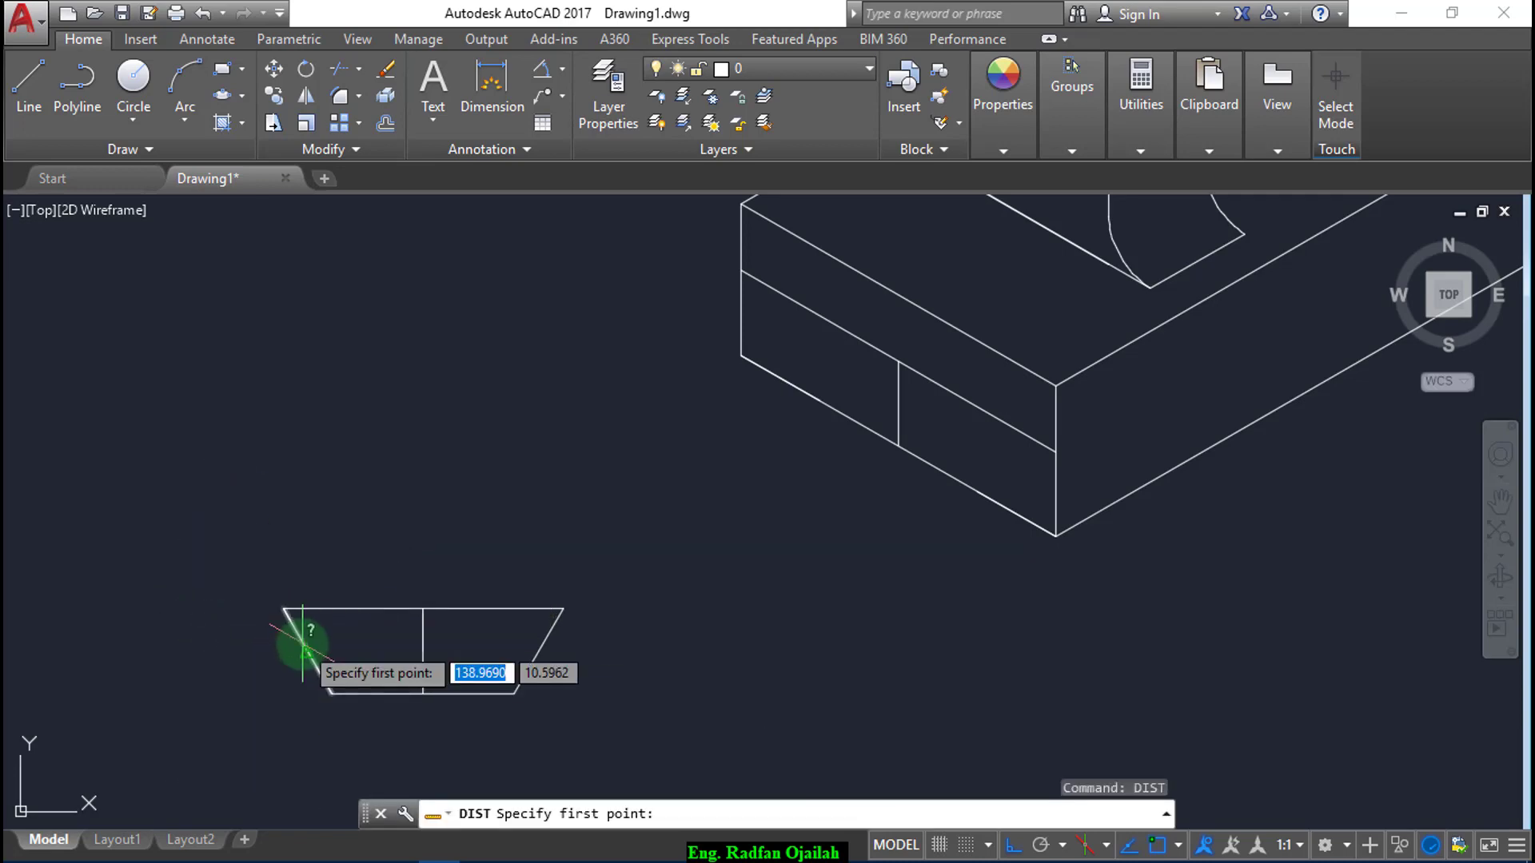
click(284, 609)
click(557, 608)
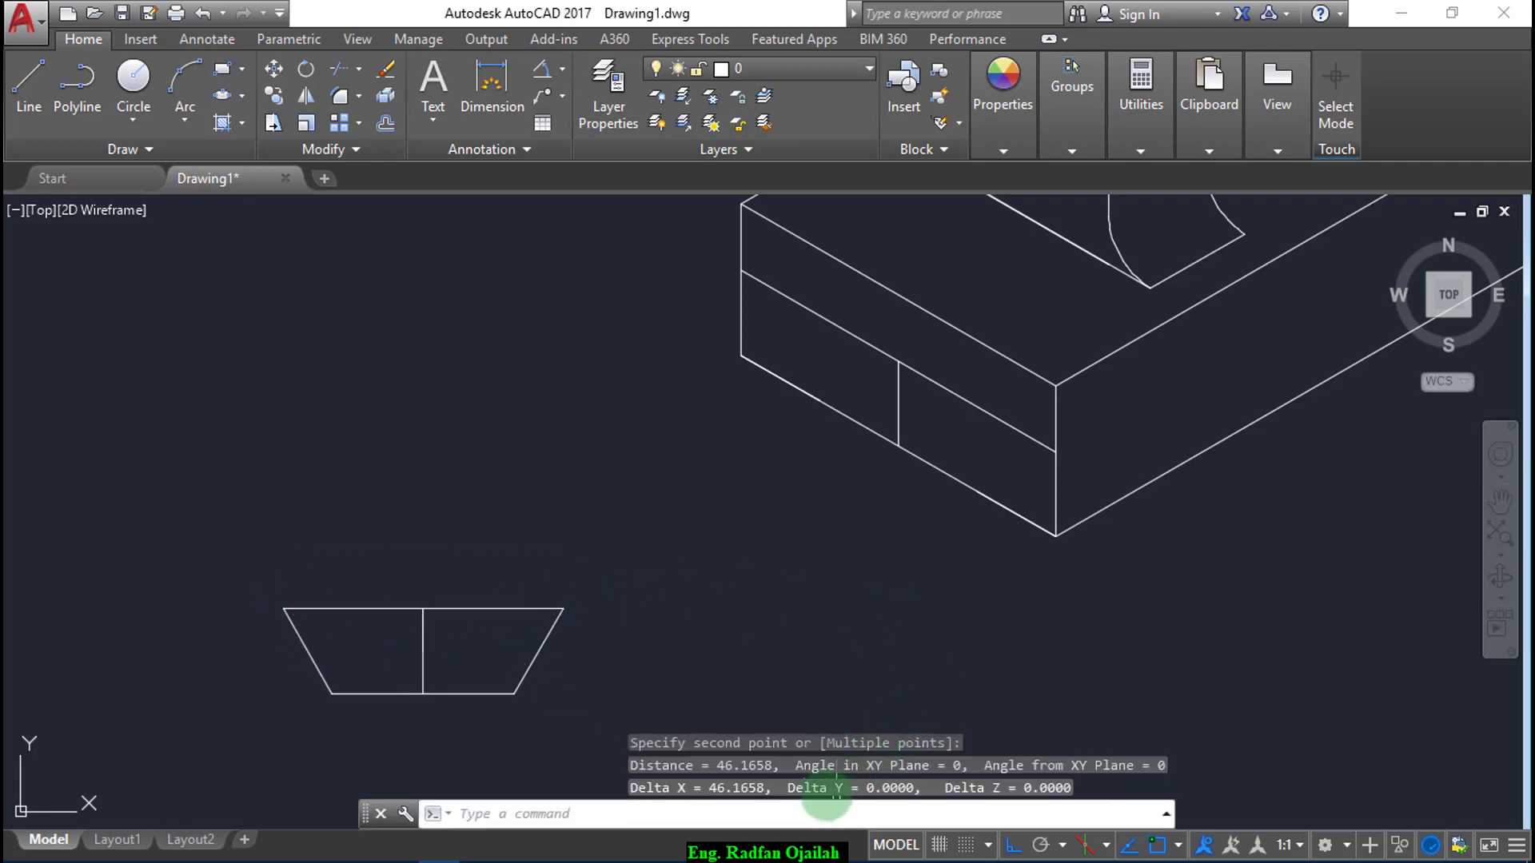
- Erase the whole auxiliary dovetail trapezoid, including its vertical centre line
click(692, 563)
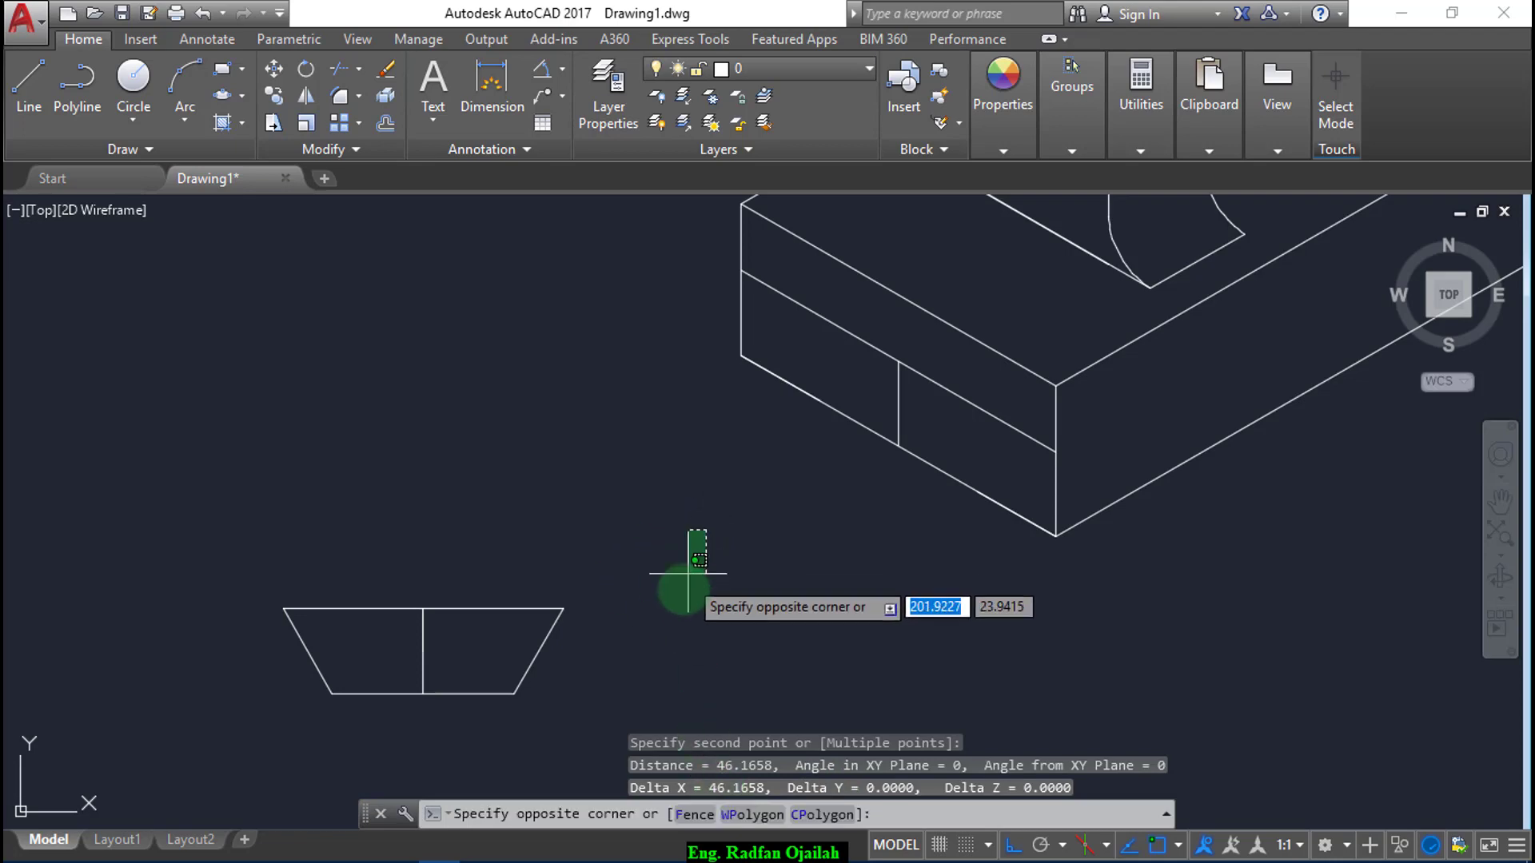
click(214, 738)
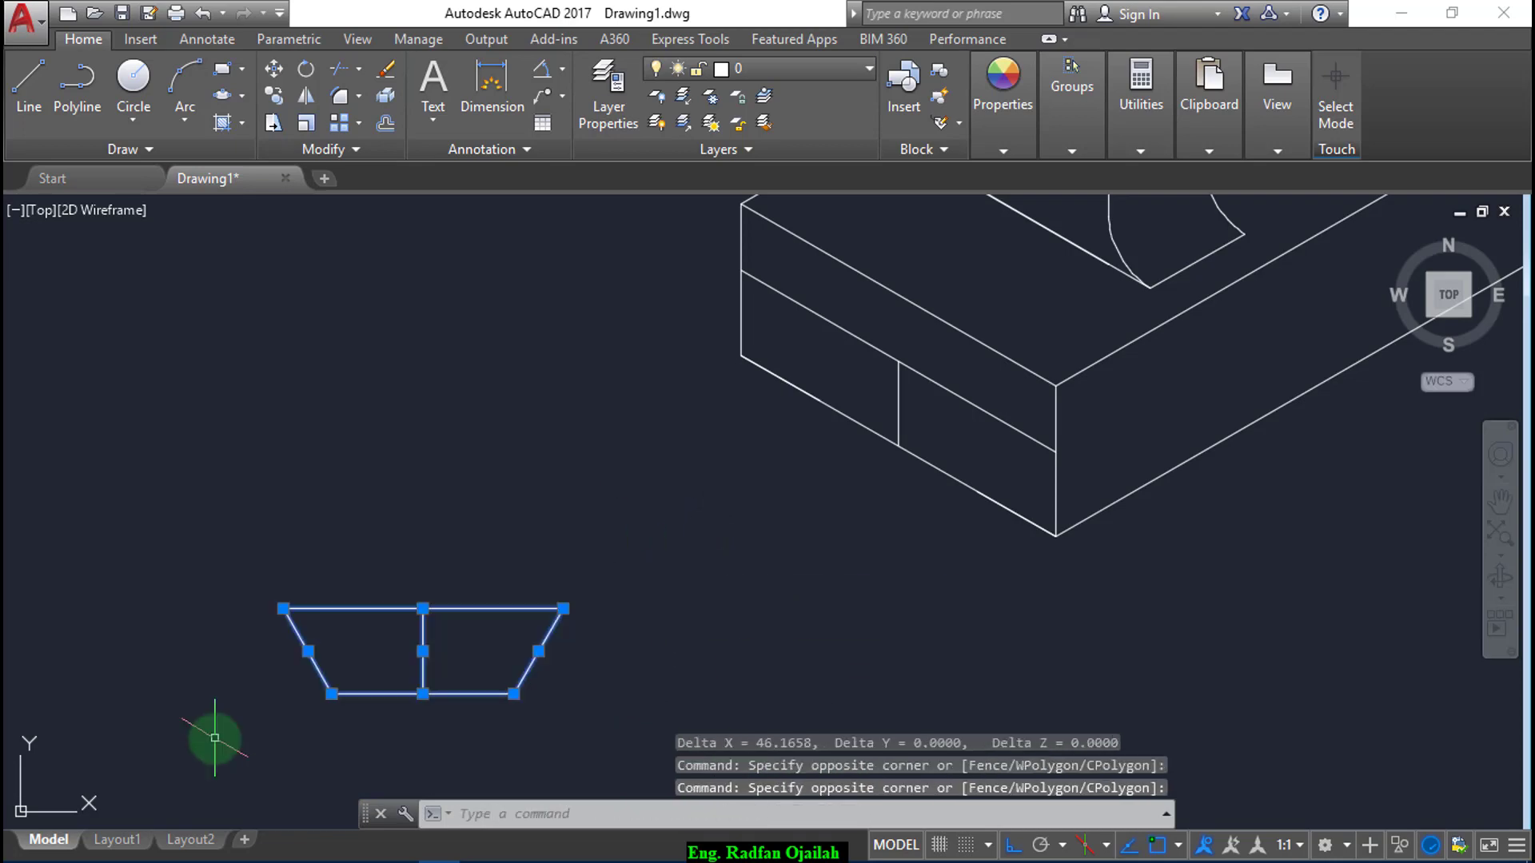
key(Delete)
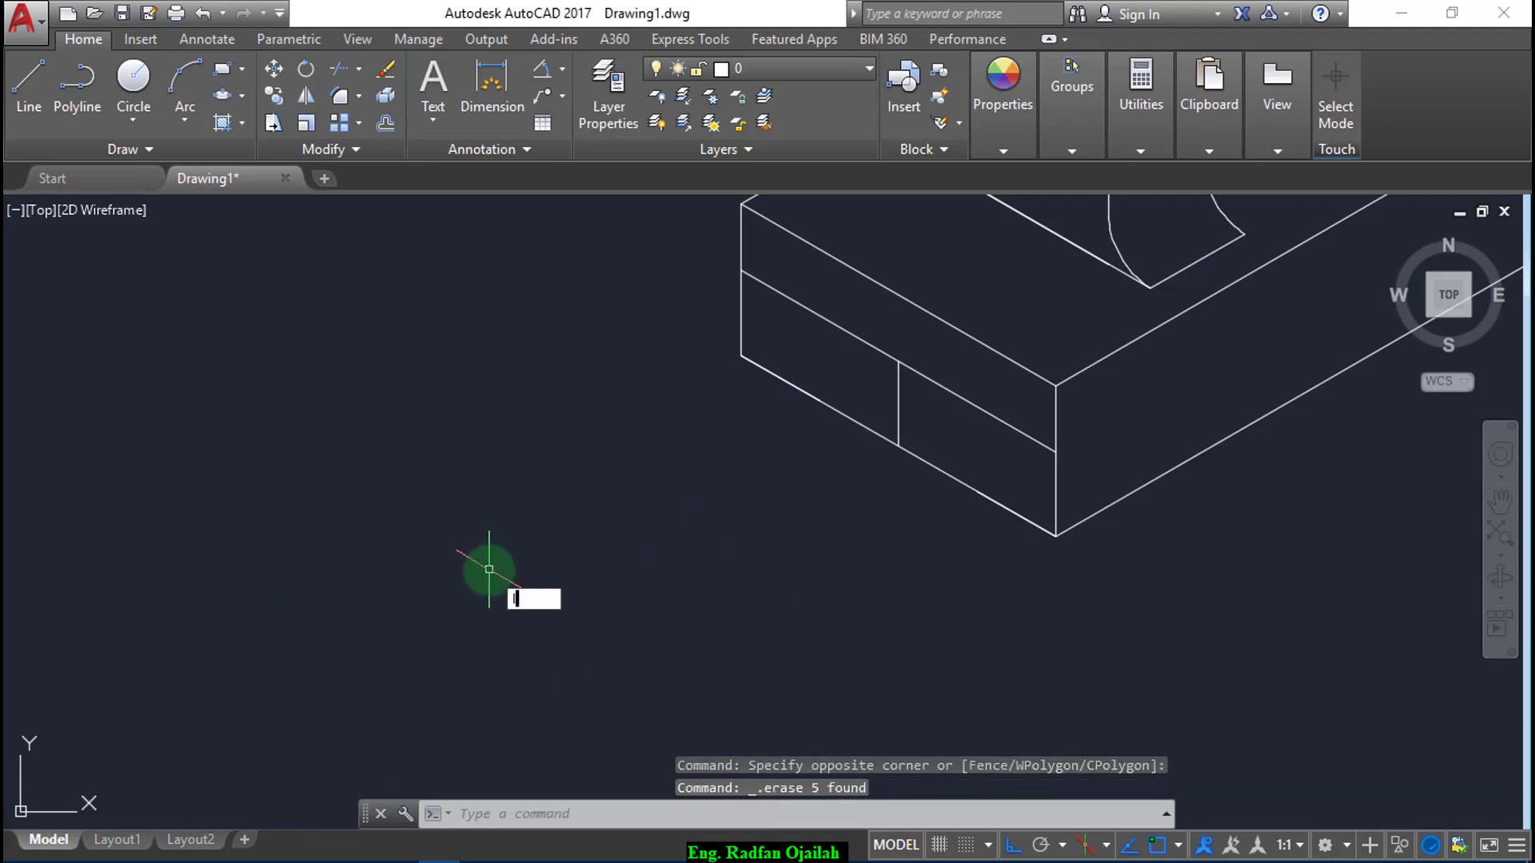
- Draw a 46 mm line at 330° in the empty area beside the base, parallel to its front edge
text(l)
key(Return)
click(431, 427)
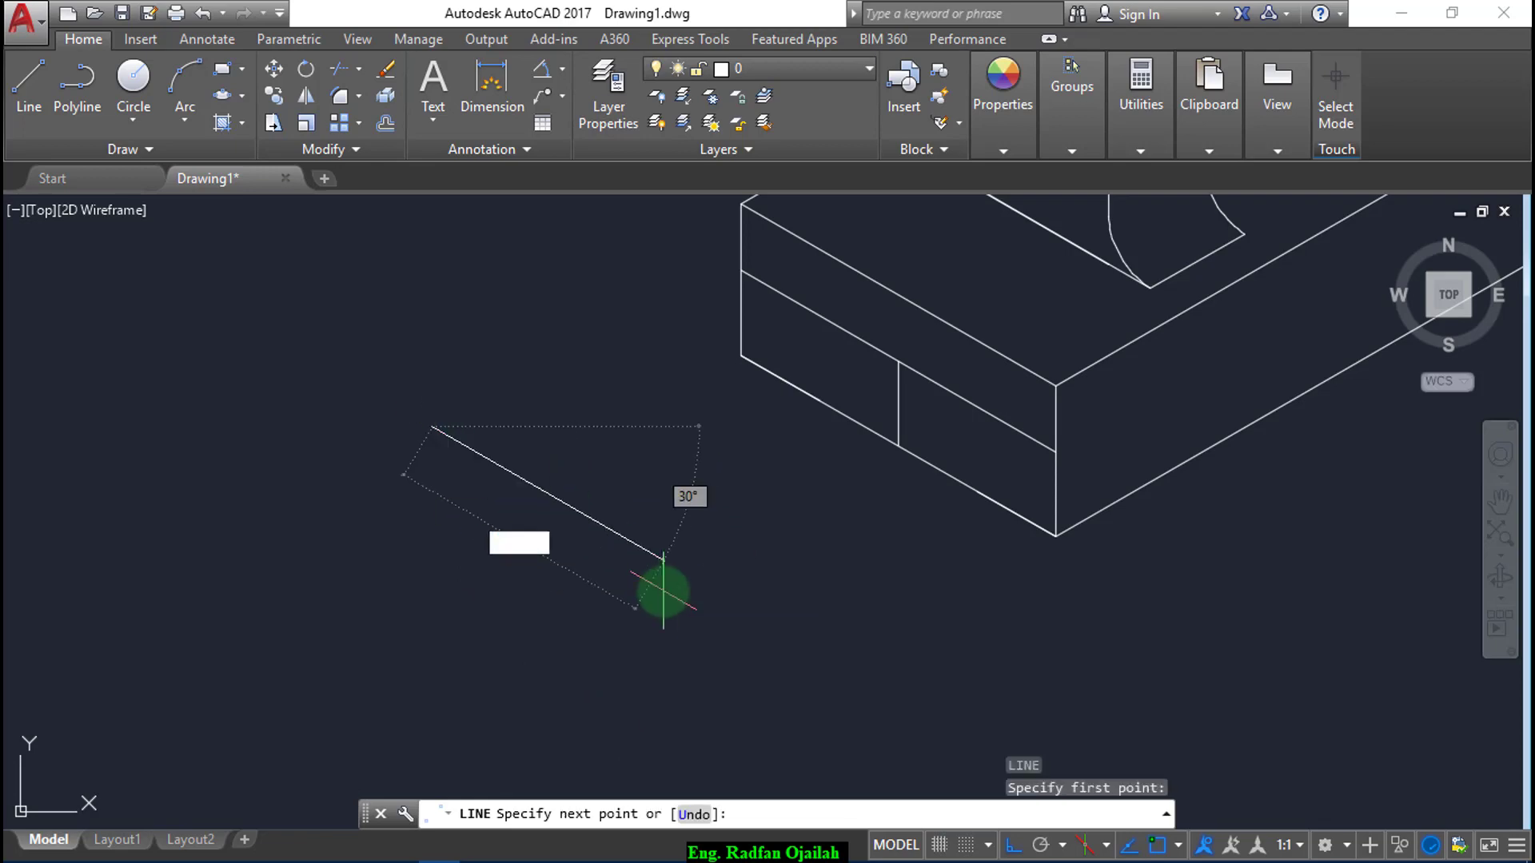
text(46)
key(Return)
key(Return)
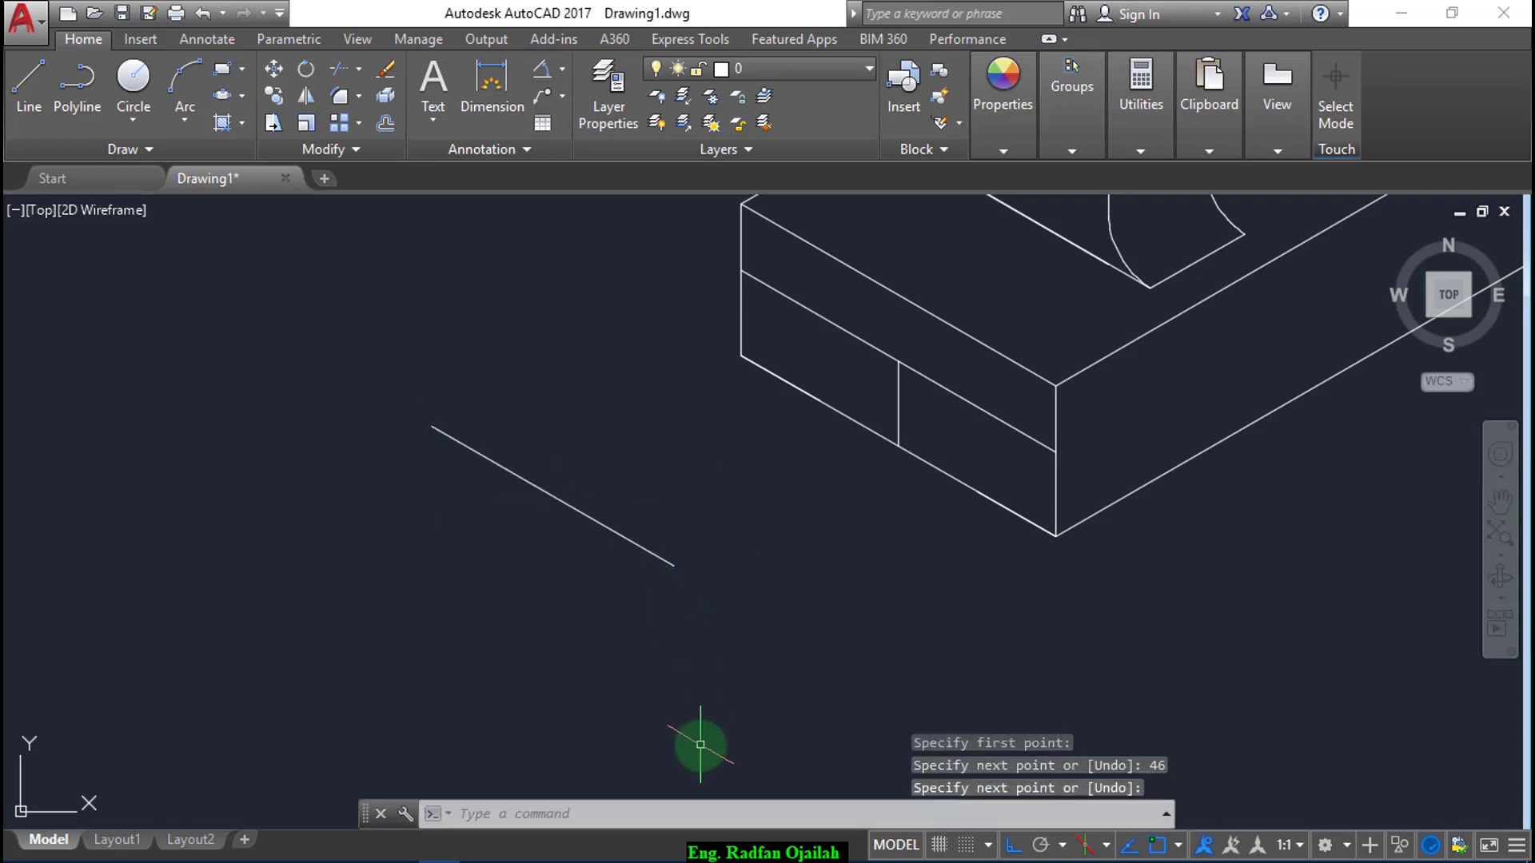
- Copy the 46 mm line by its midpoint onto the upper end of the front face's vertical centre line
key(Return)
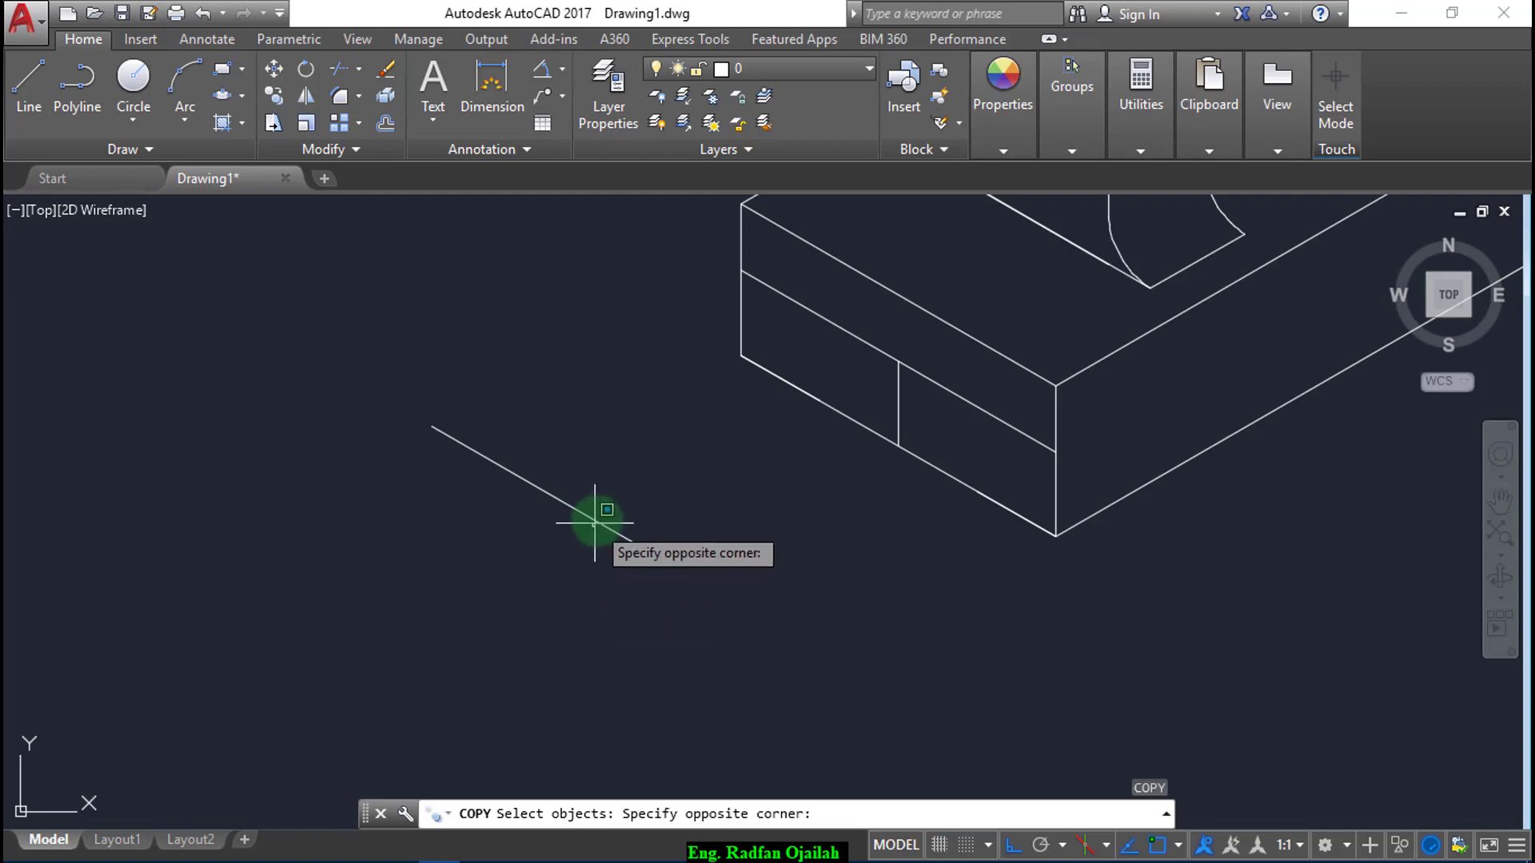
click(593, 522)
click(592, 519)
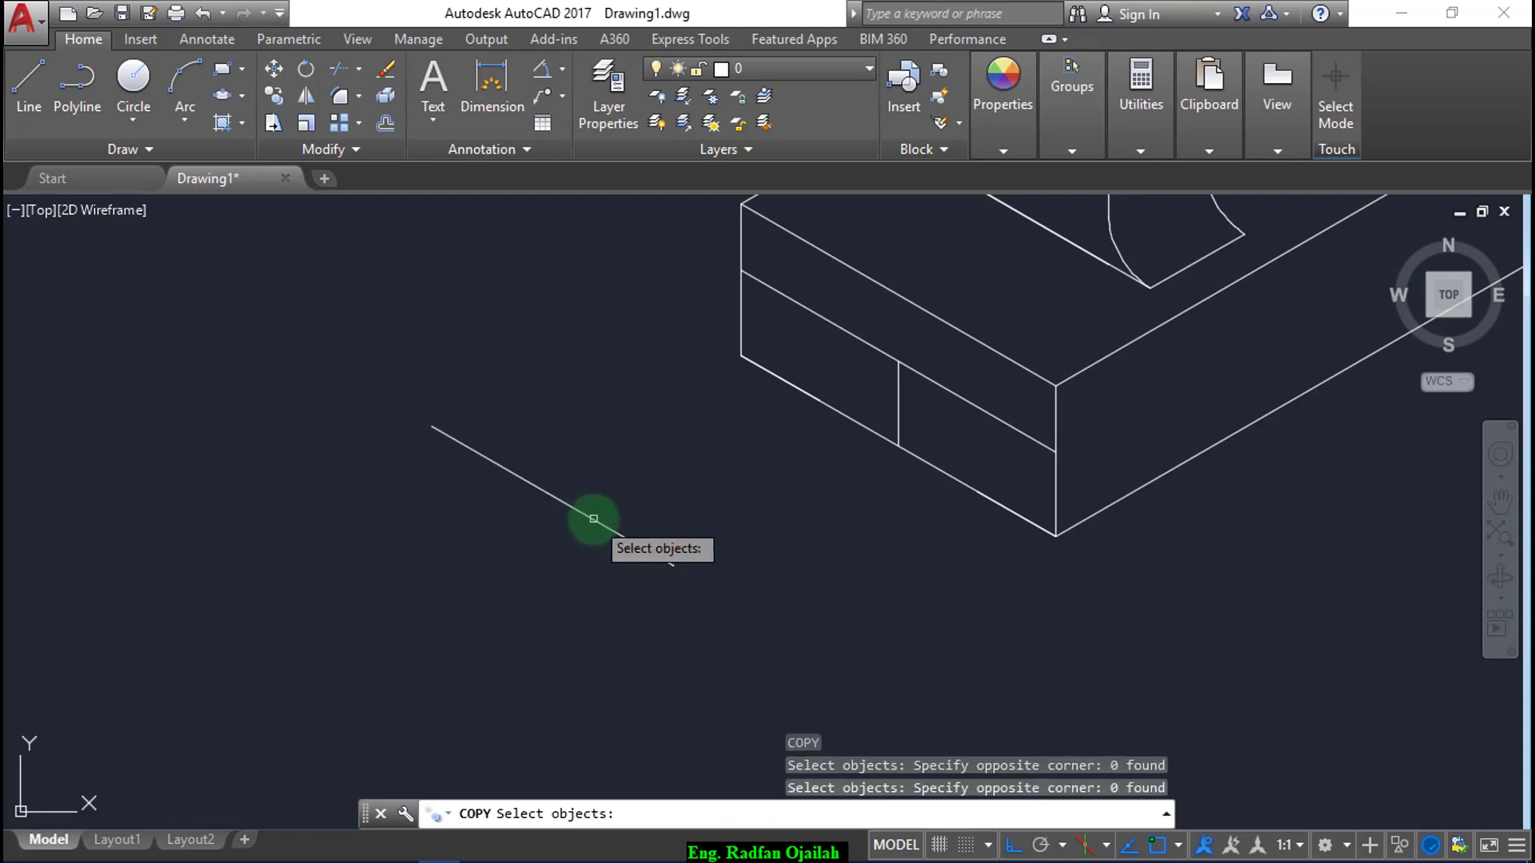
click(589, 520)
key(Return)
click(553, 497)
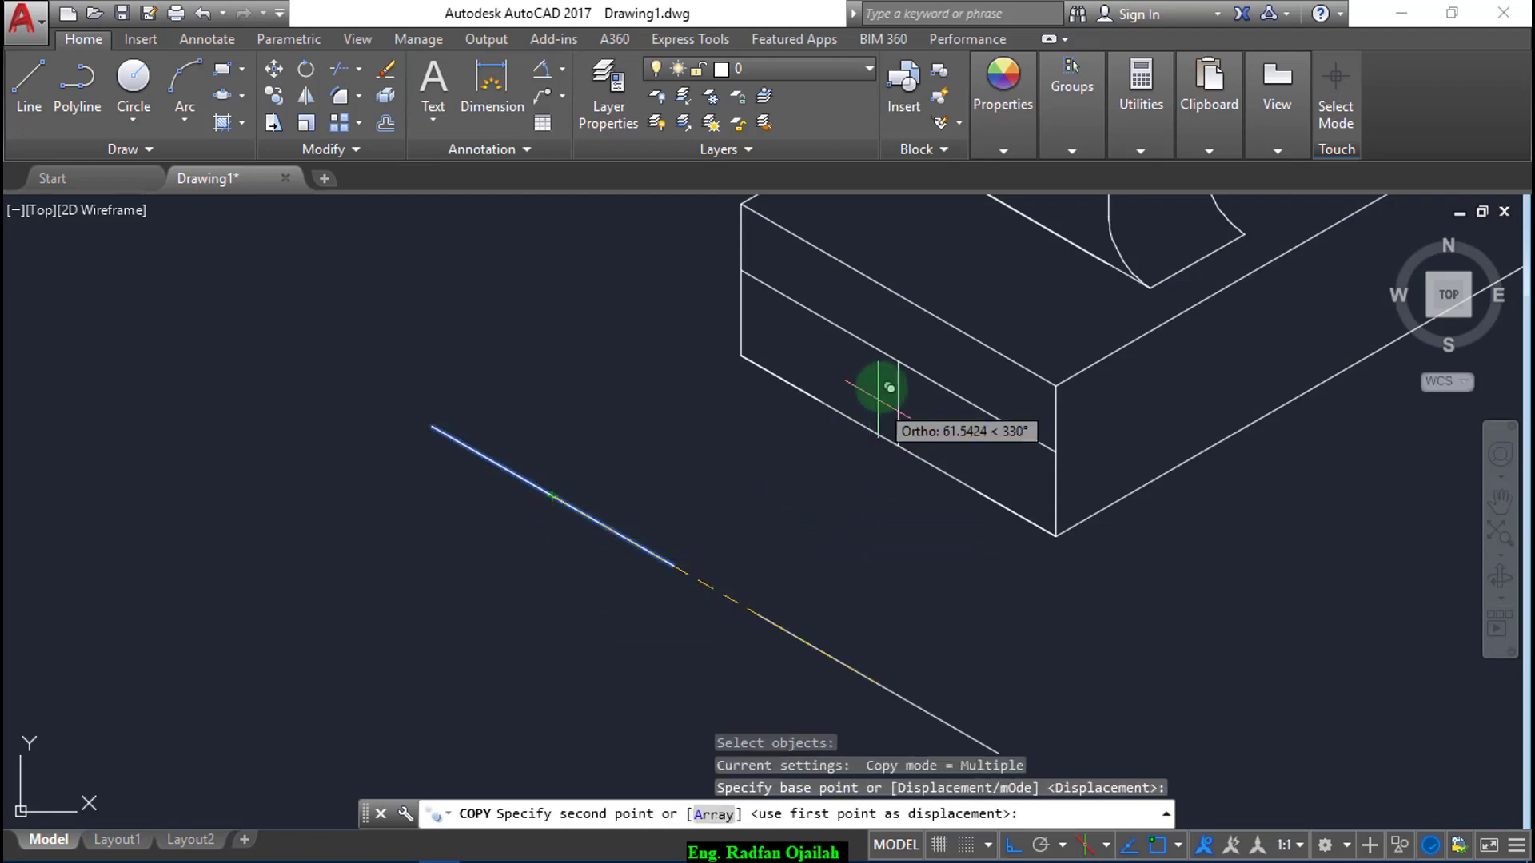
click(898, 444)
key(Escape)
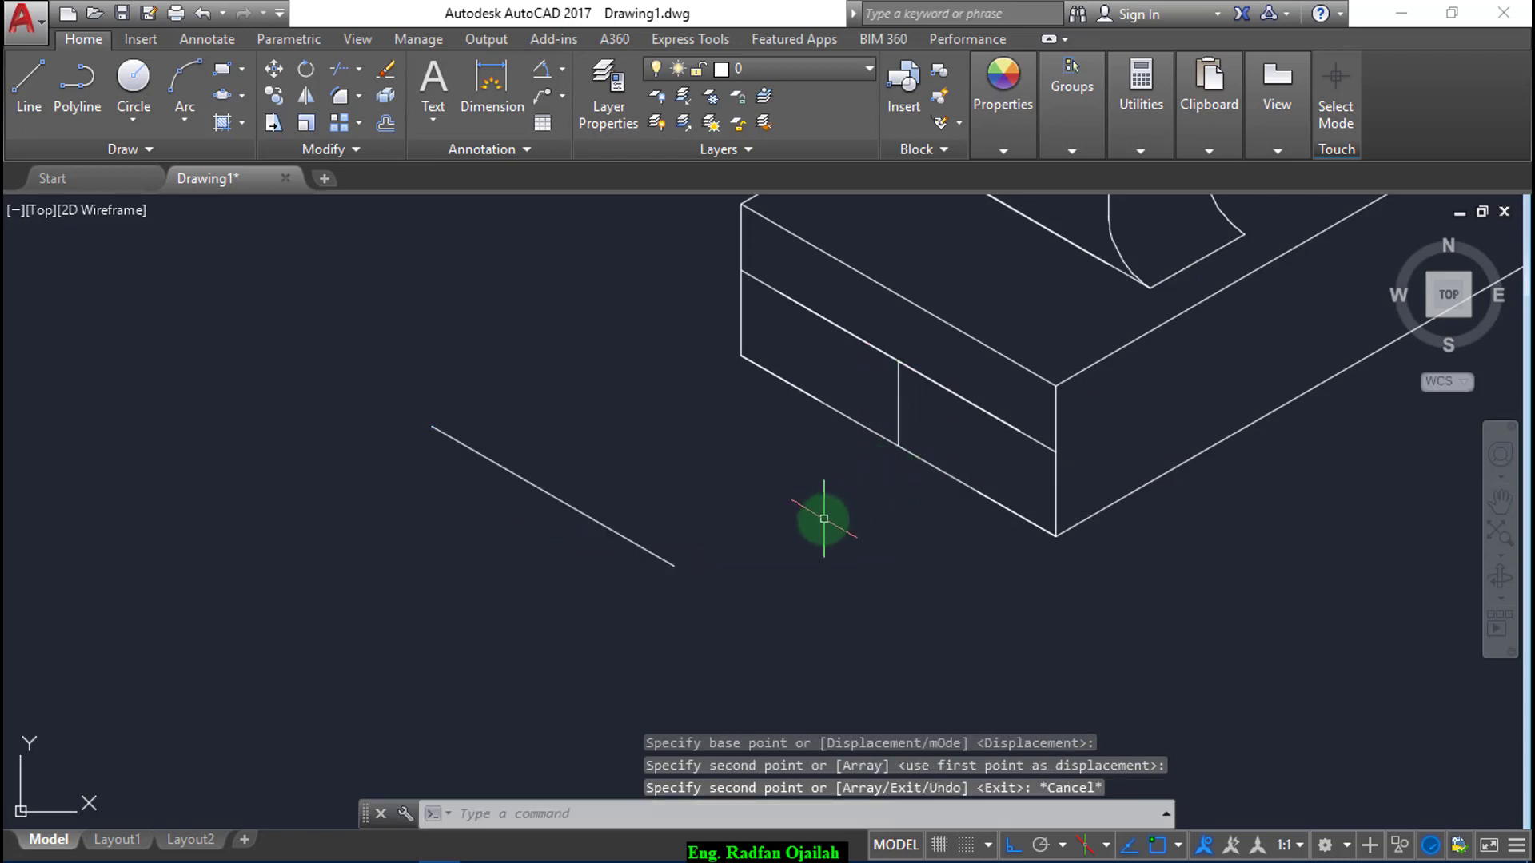
- Draw a 30 mm line at 330° in the empty area beside the base, parallel to its front edge
text(l)
key(Return)
click(597, 426)
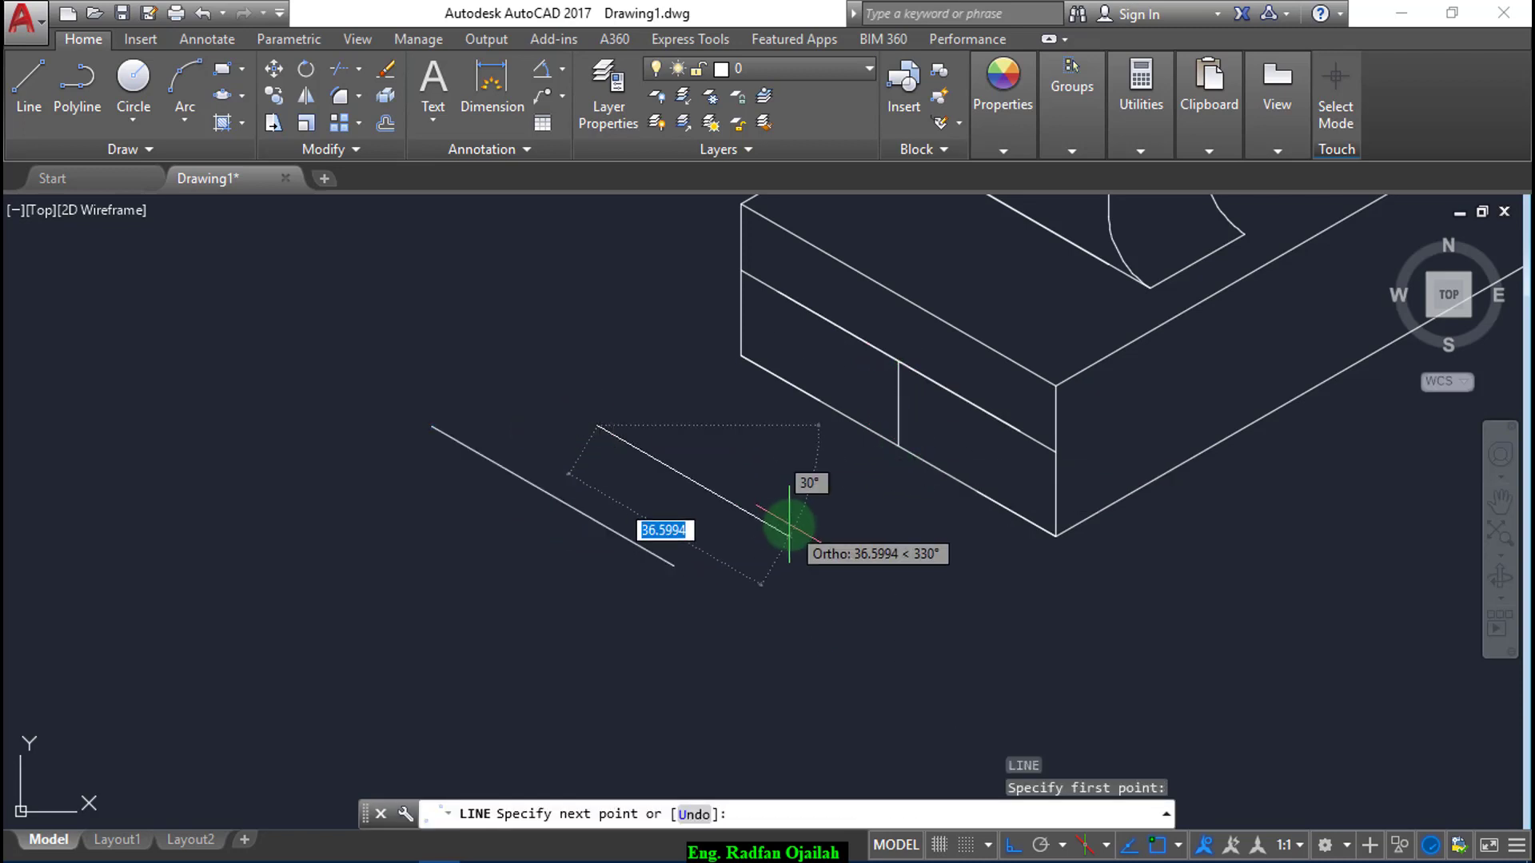
key(Return)
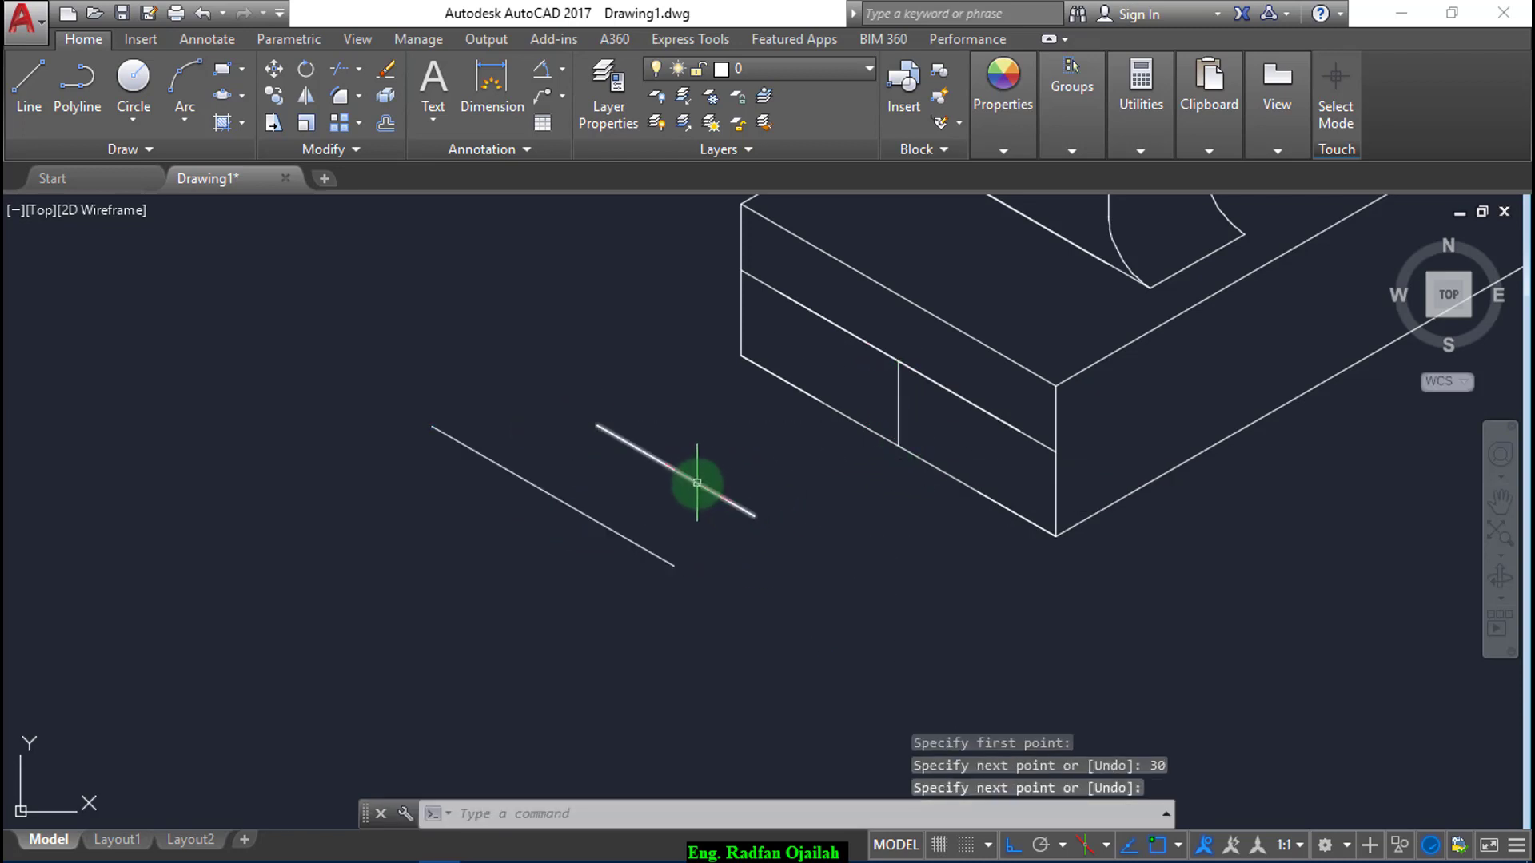
key(Return)
- Move the 30 mm line by its midpoint to the lower end of the front face's vertical centre line
text(m)
key(Return)
click(697, 483)
key(Return)
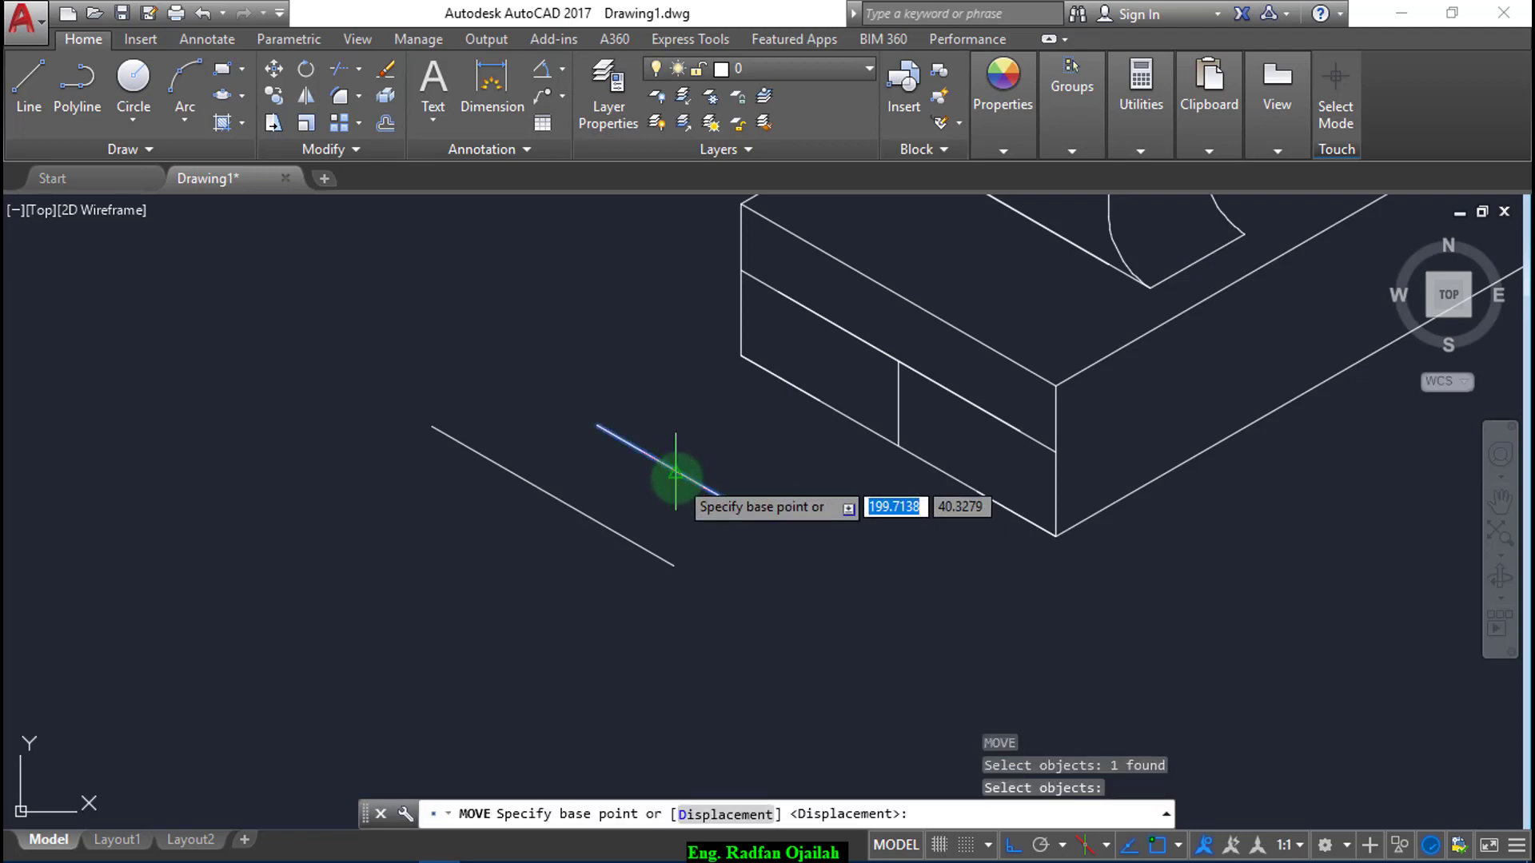
click(676, 471)
click(892, 440)
key(Return)
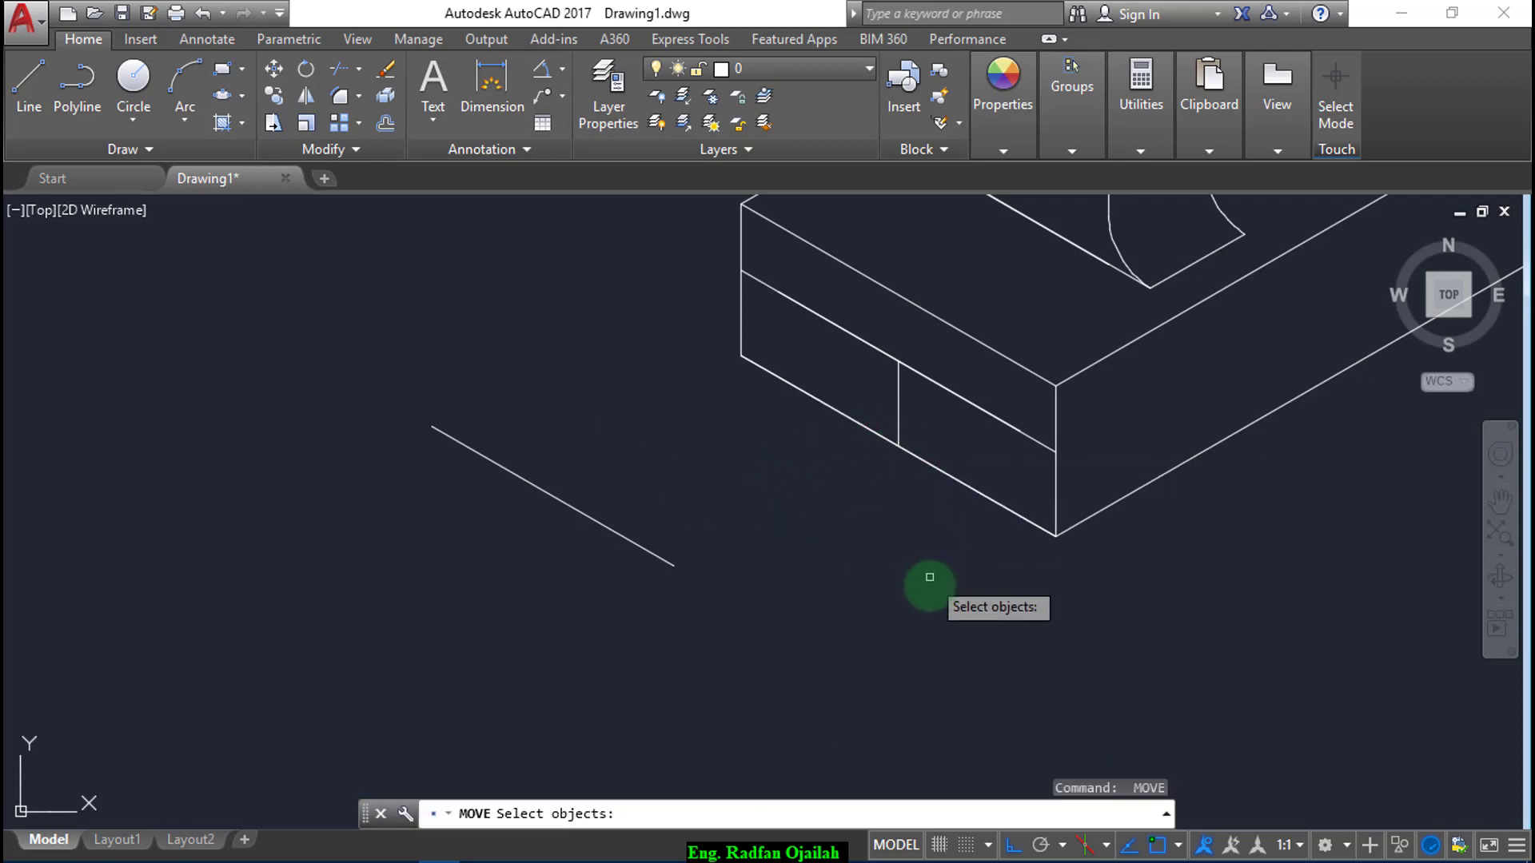
key(Escape)
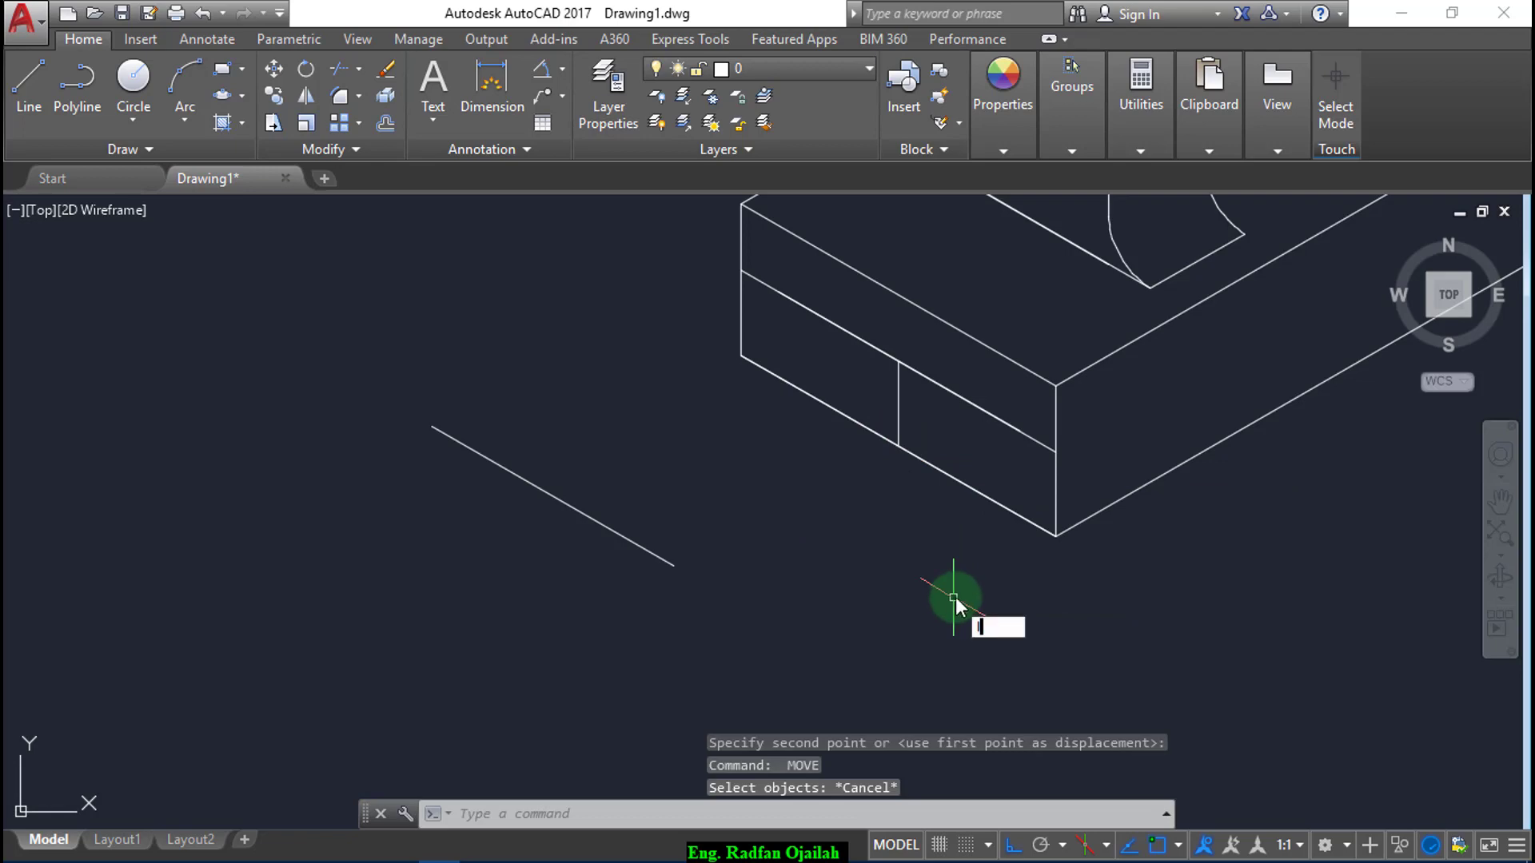
- Draw the two slanted dovetail sides on the front face, joining the ends of the 46 mm line to those of the 30 mm line
text(l)
key(Return)
click(1019, 431)
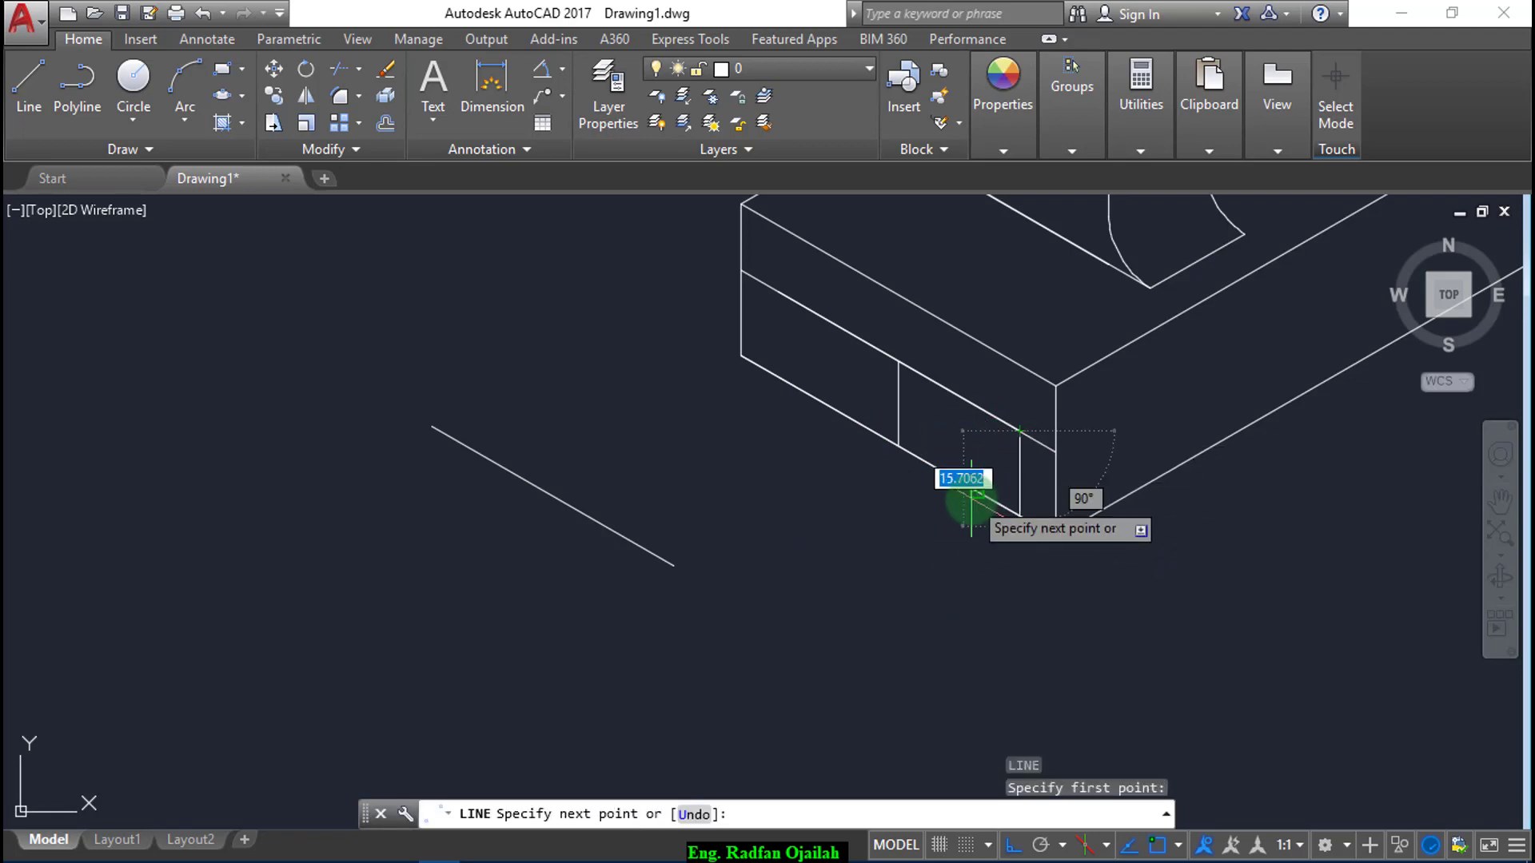
click(977, 491)
key(Return)
key(Return)
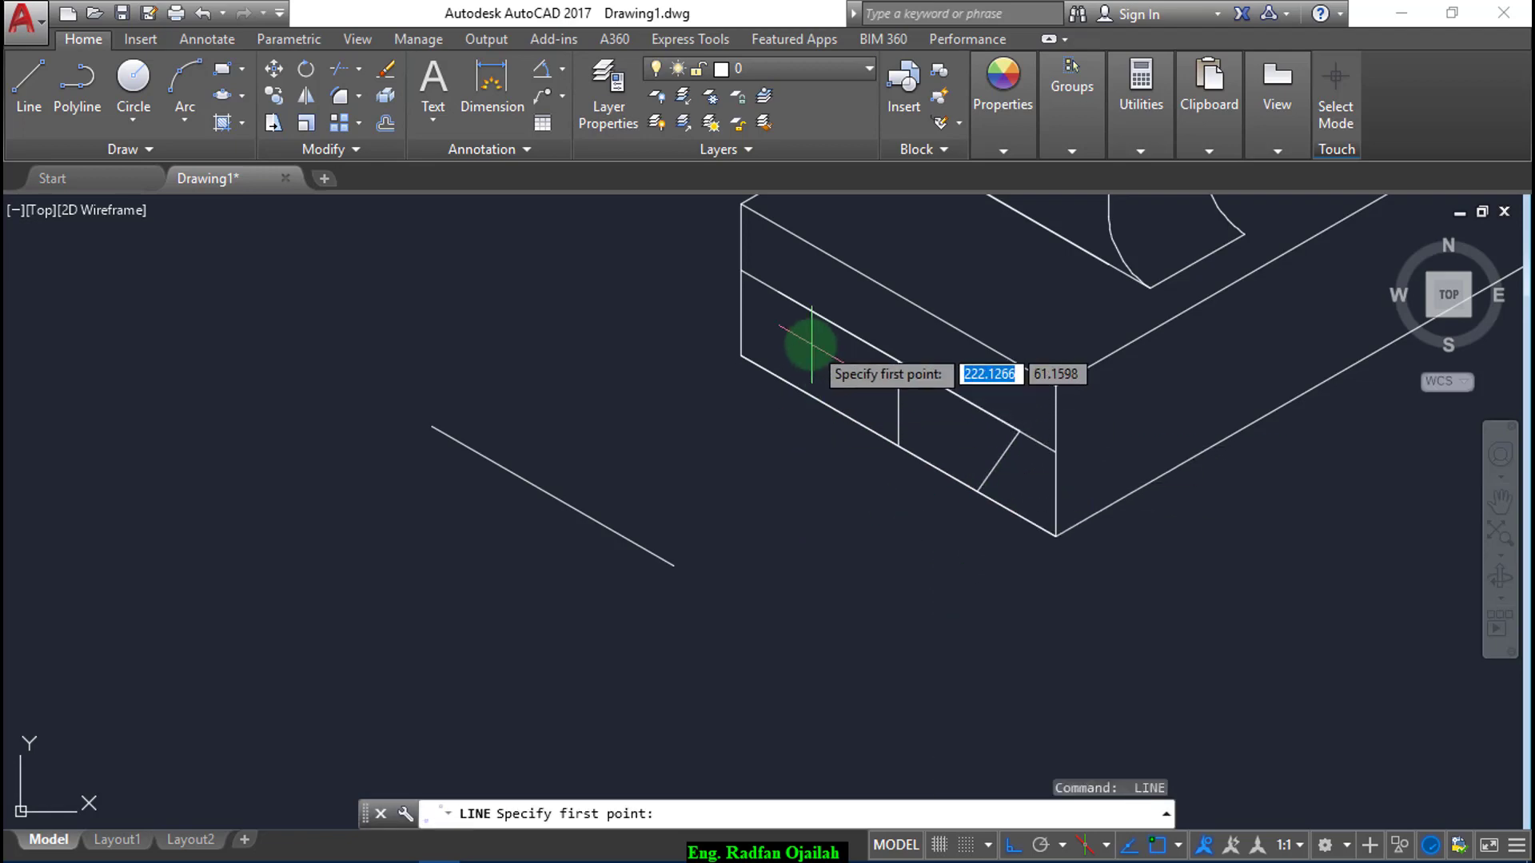
click(779, 292)
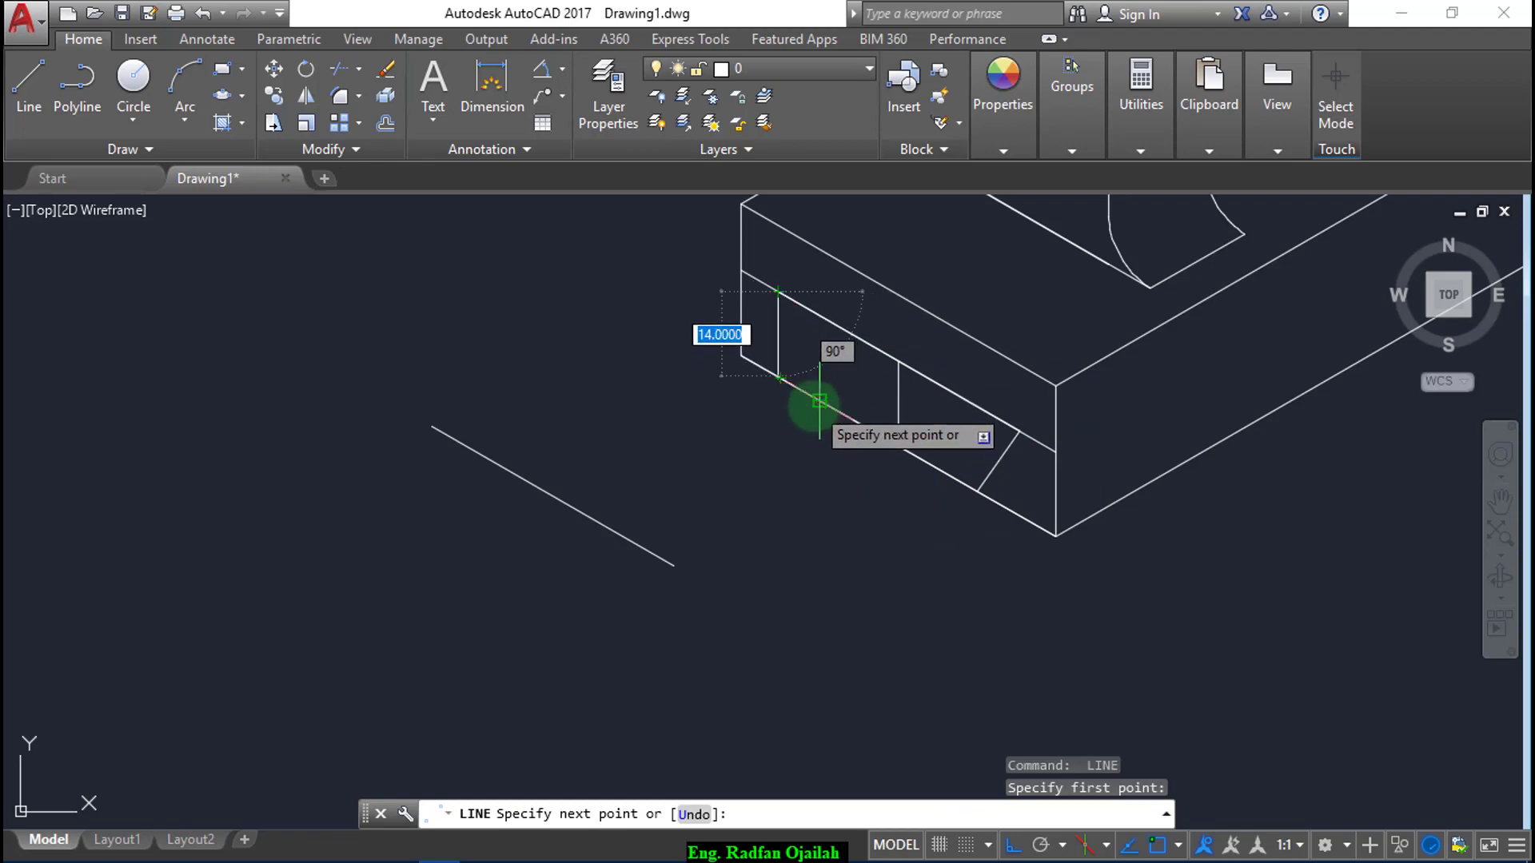
click(818, 400)
key(Return)
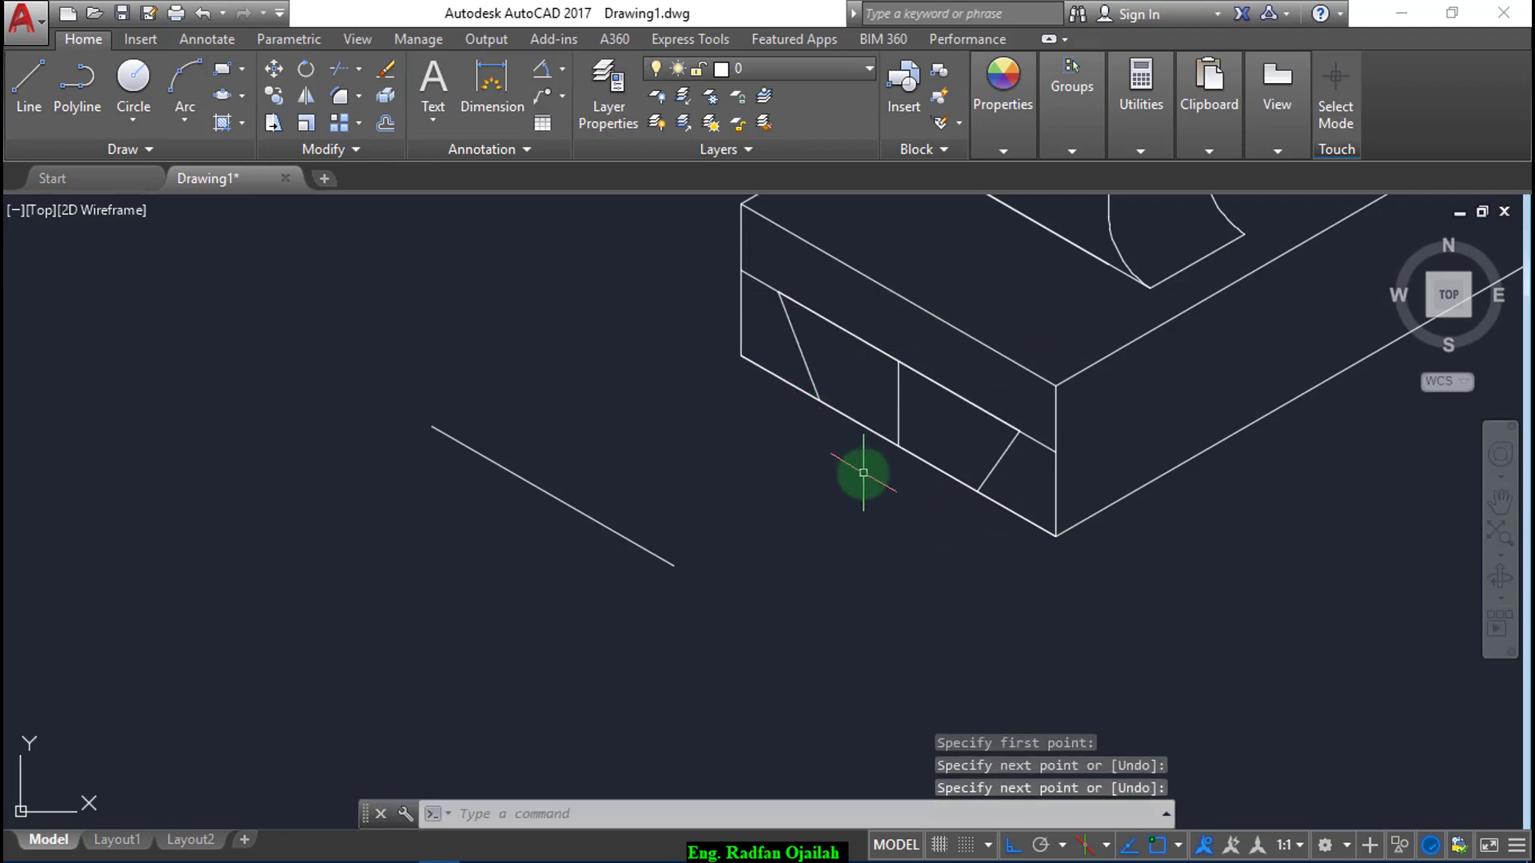
- Trim the front face's lower edge between the slanted sides, and erase the leftover bottom segment with the vertical centre line
key(Return)
key(Return)
click(922, 435)
click(853, 461)
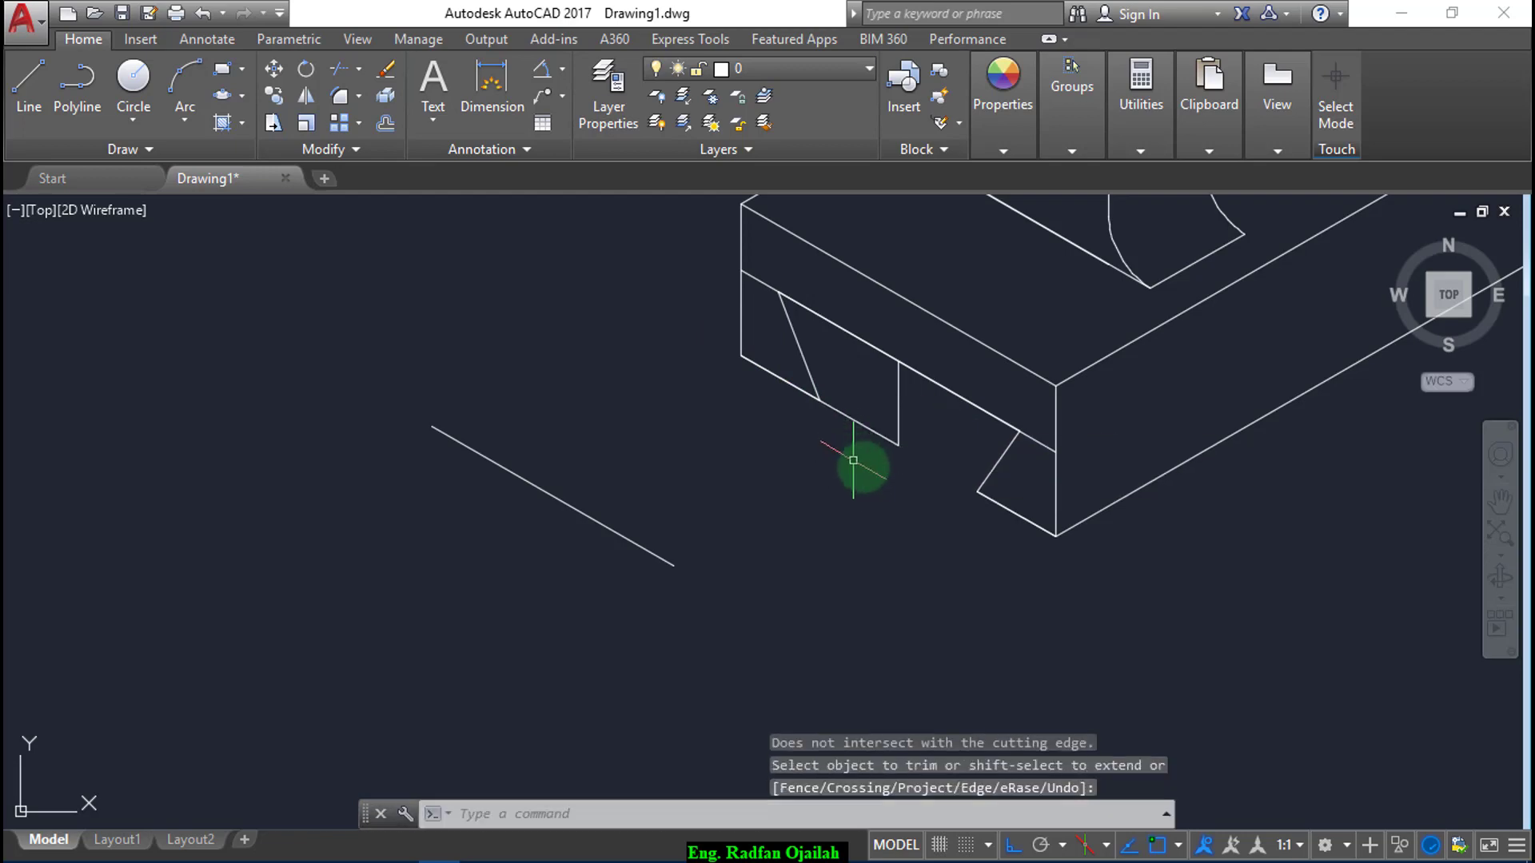
key(Escape)
click(911, 418)
click(863, 452)
key(Delete)
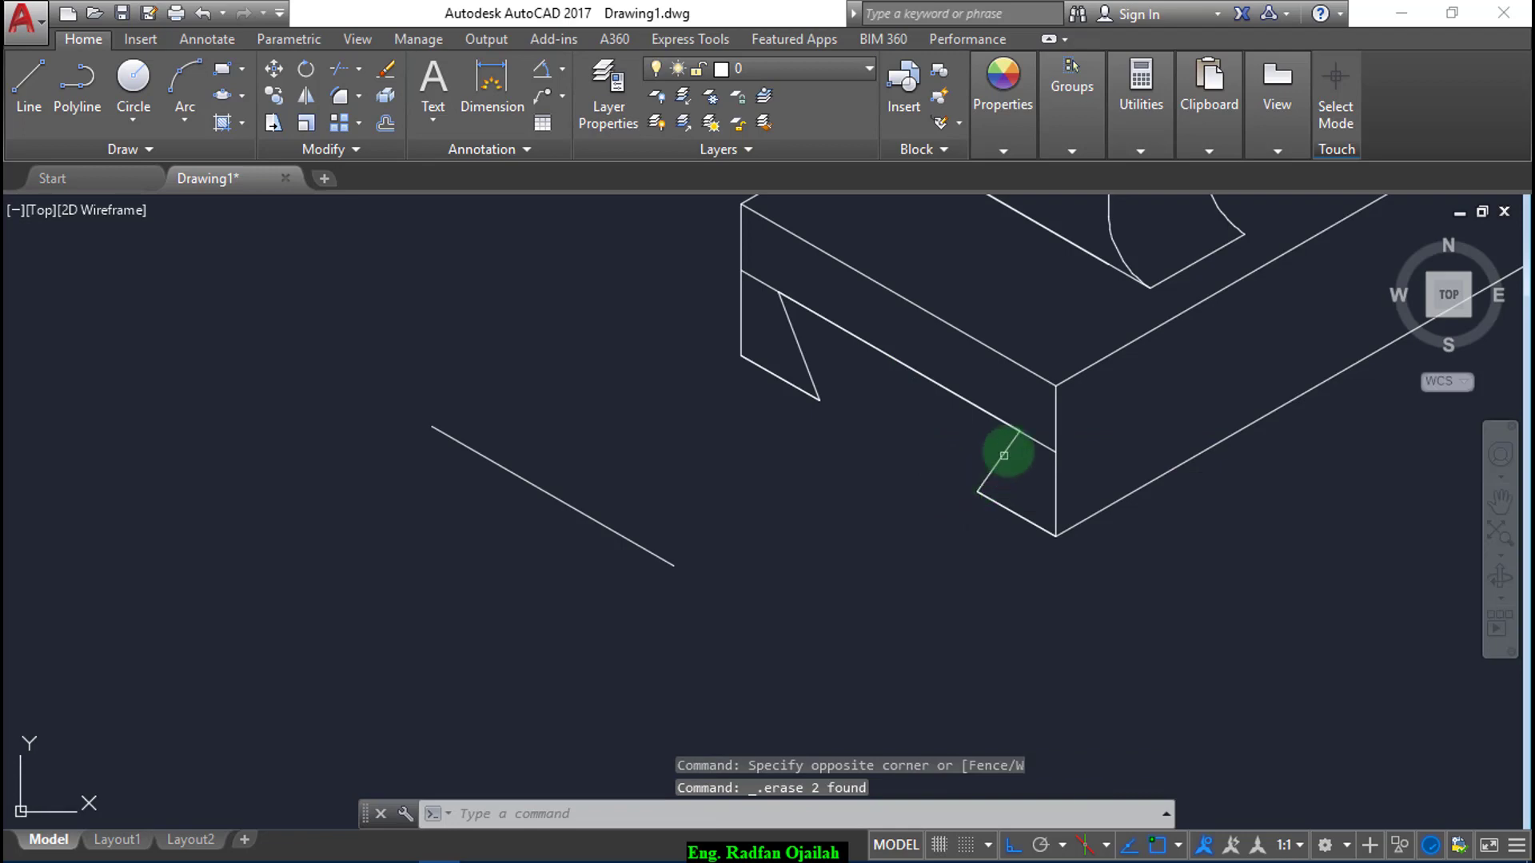
- Trim the horizontal construction line beyond the dovetail's upper corners on both sides of the front face
text(tr)
key(Return)
key(Return)
click(1033, 432)
click(1022, 461)
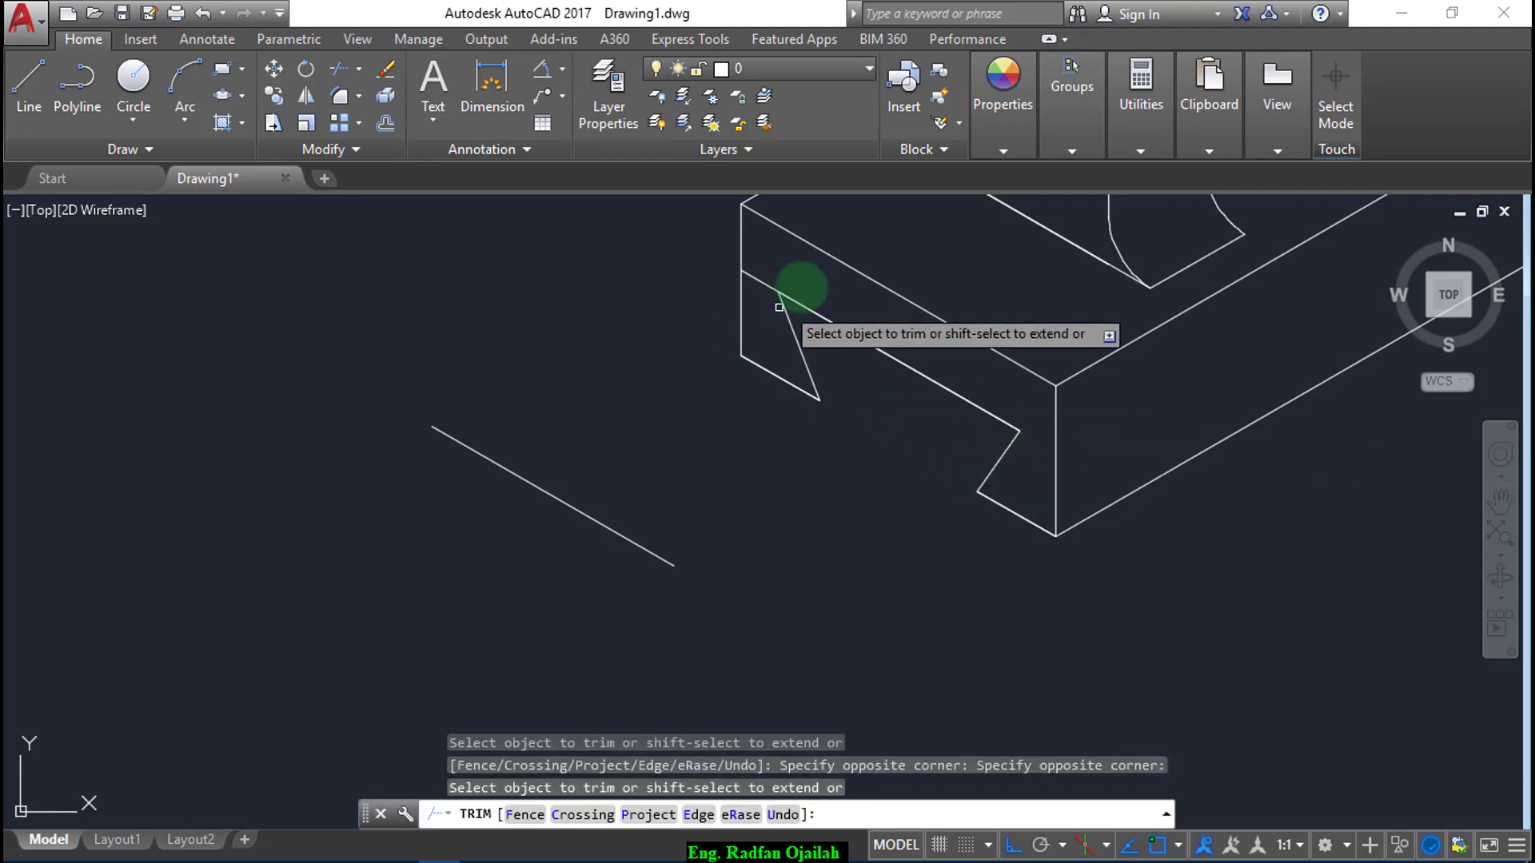
click(760, 257)
click(749, 281)
key(Escape)
- On the top isoplane, draw the slot's receding edge from its lower-left corner, parallel to the base's long side and past the slot's upper edge
scroll(633, 570, down, 2)
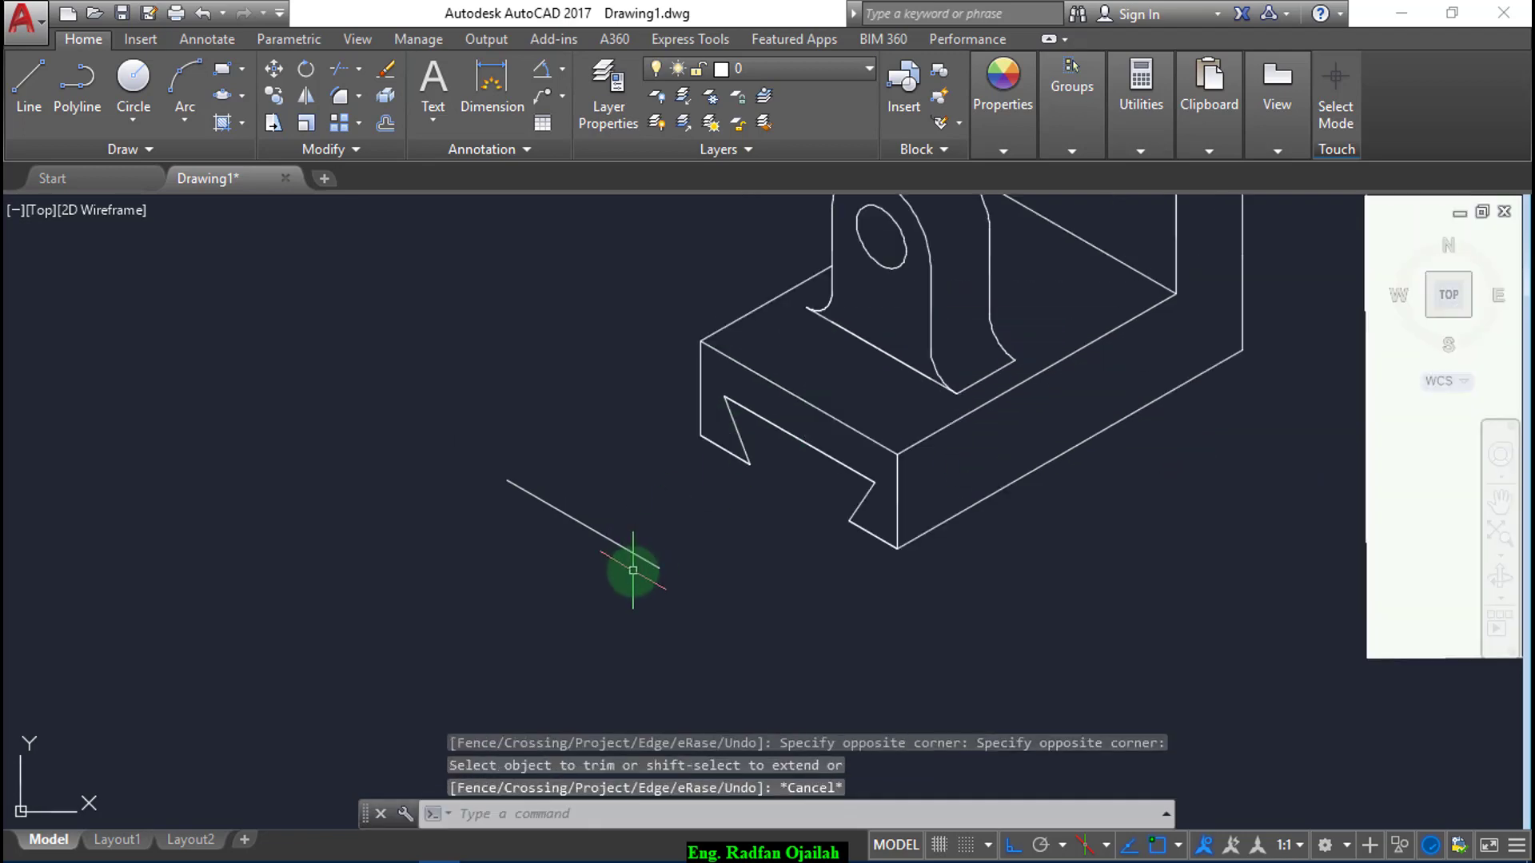
scroll(631, 572, down, 2)
text(l)
key(Escape)
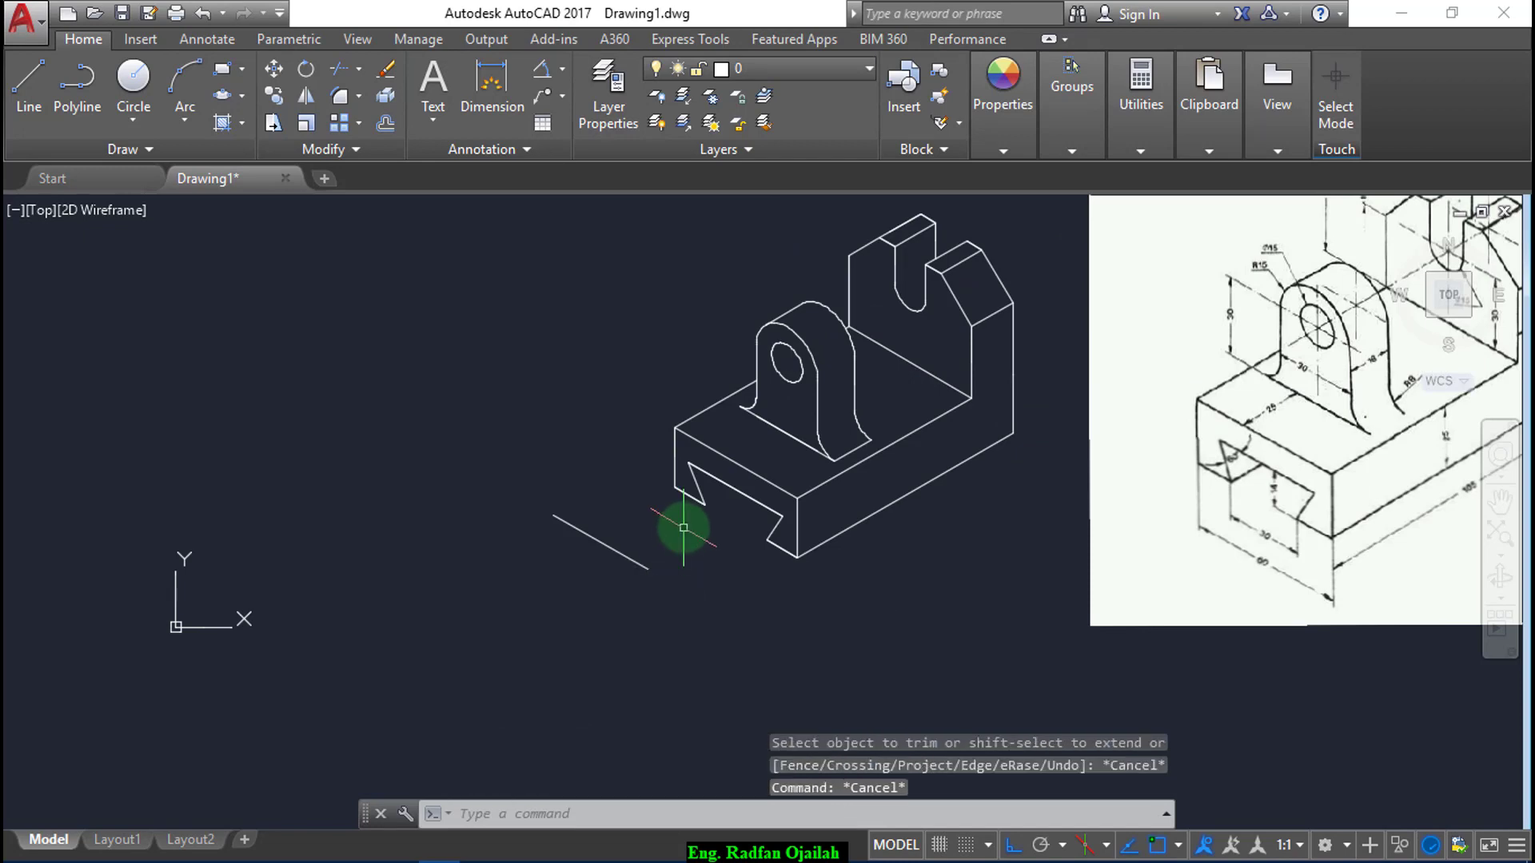
text(l)
key(Return)
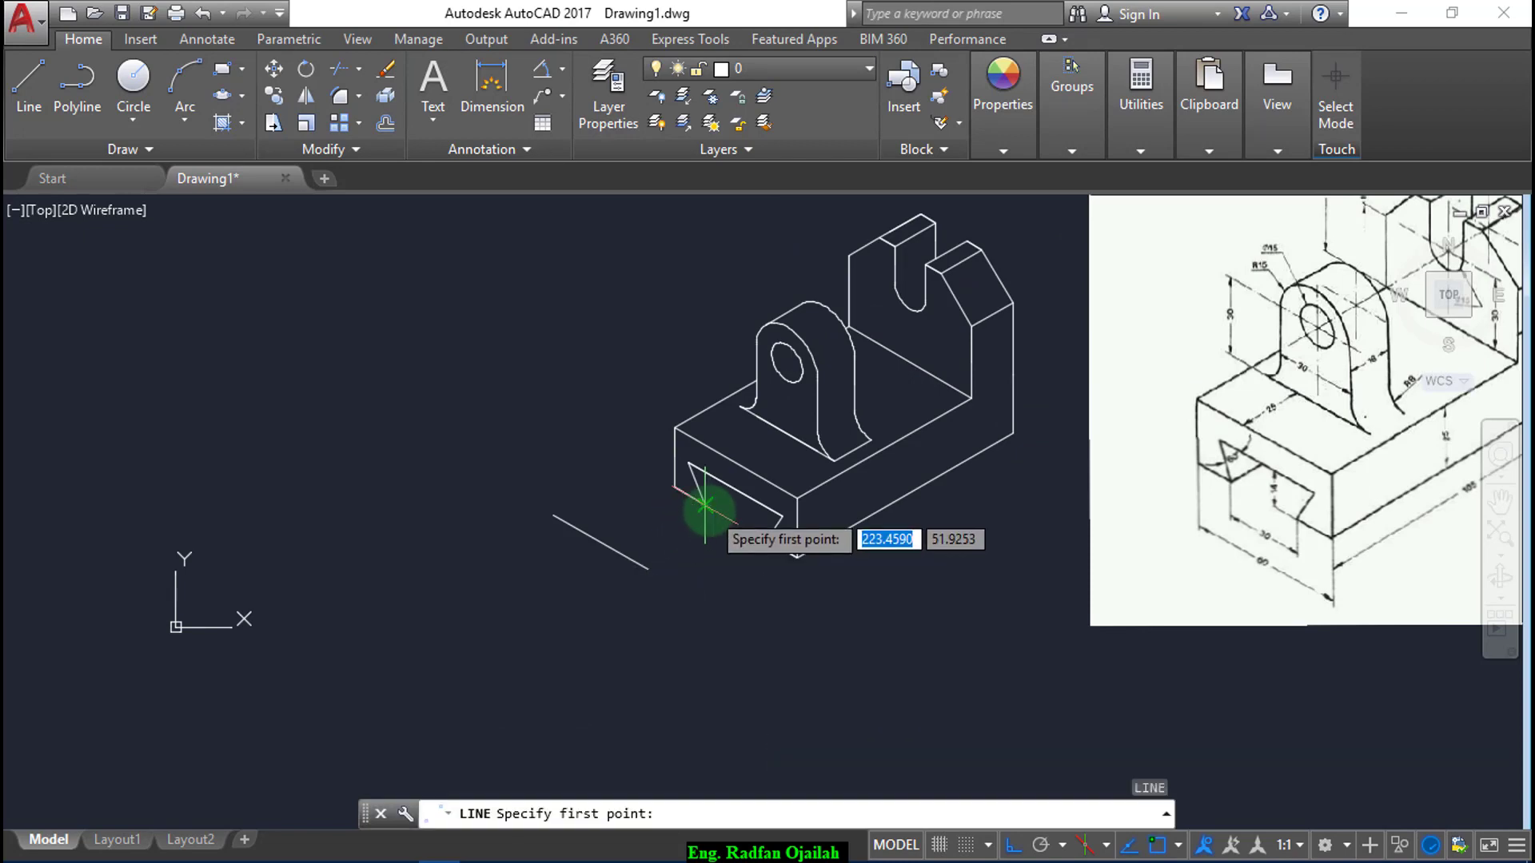
scroll(696, 519, up, 3)
scroll(704, 509, up, 2)
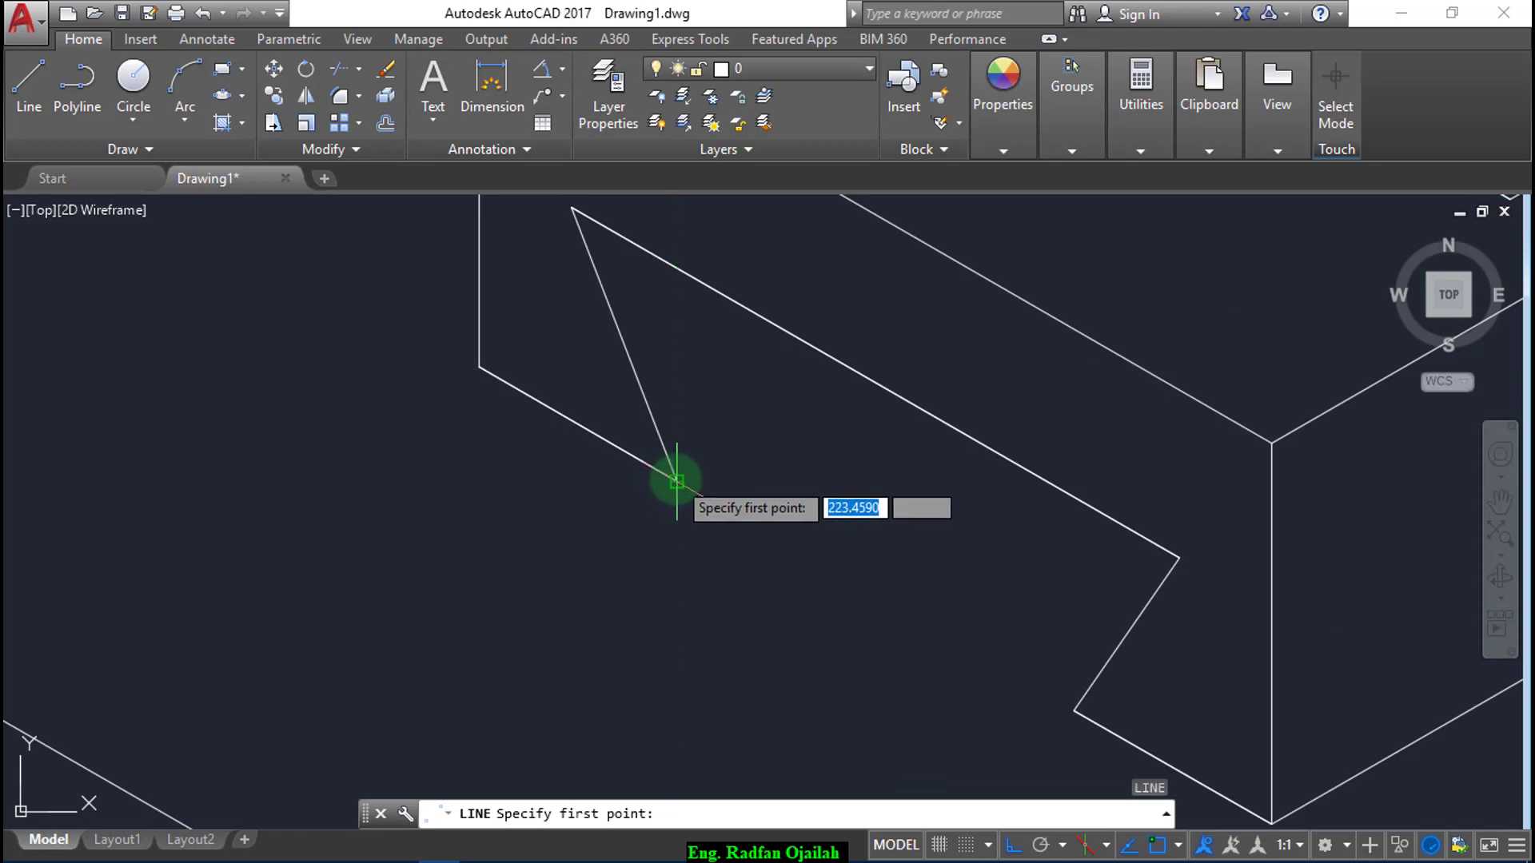
click(675, 480)
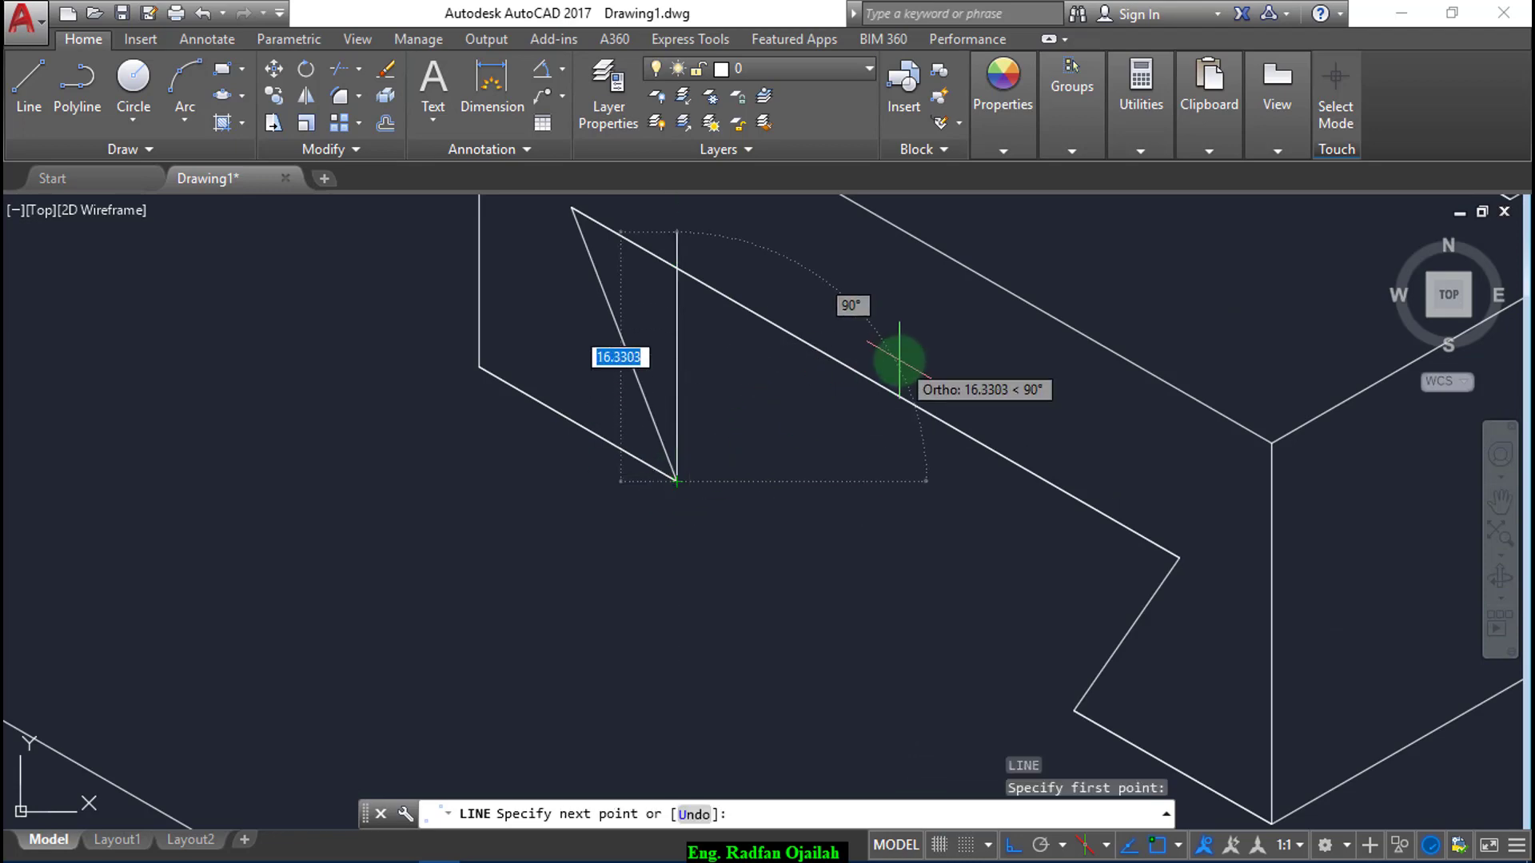
key(F5)
click(933, 338)
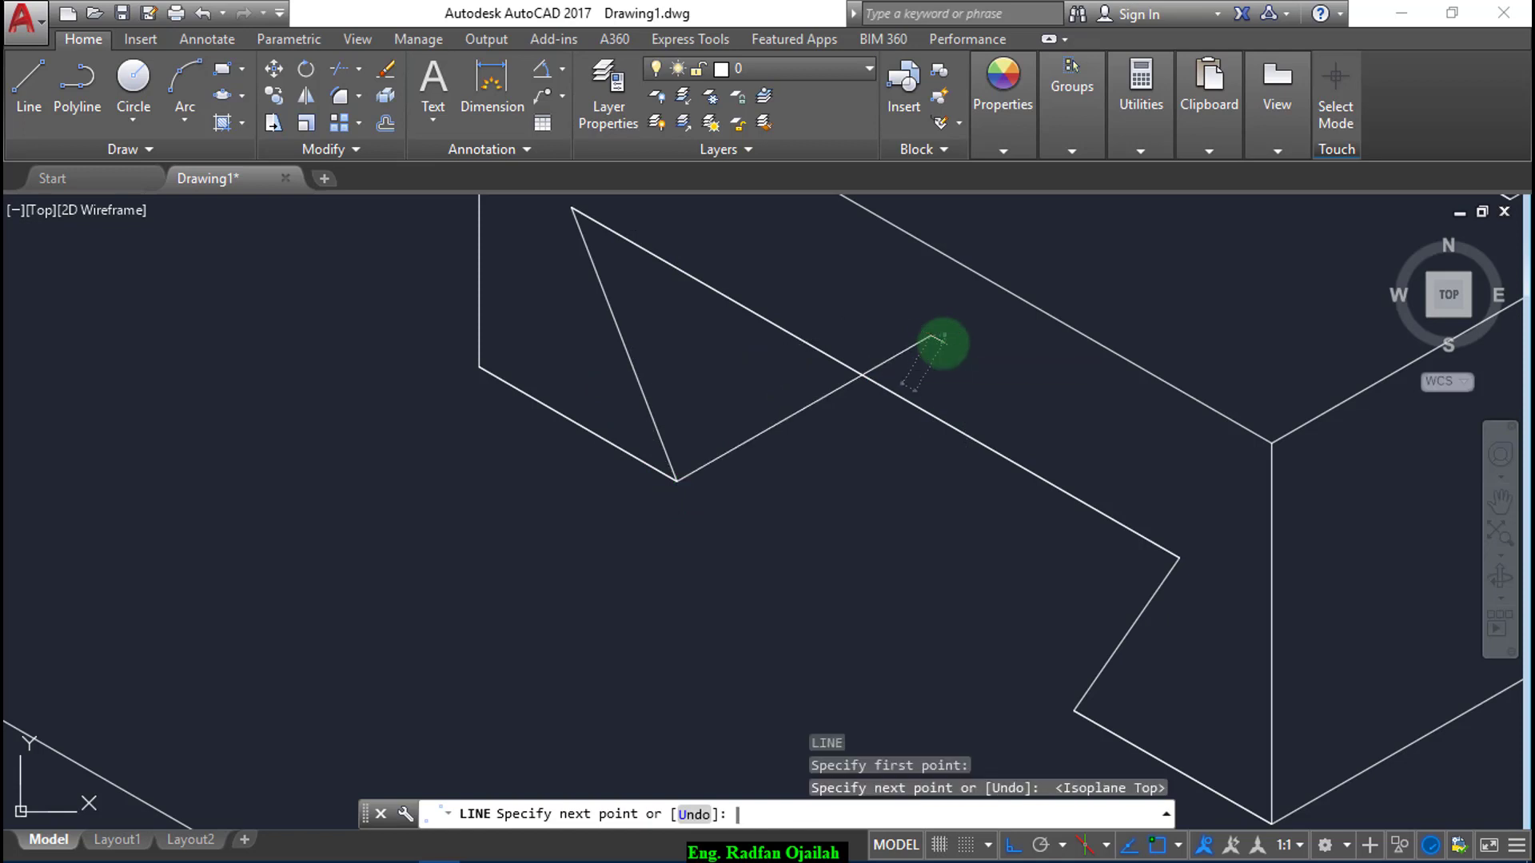
key(Return)
- Trim the part of the receding edge that extends beyond the dovetail slot's upper edge
text(tr)
key(Return)
key(Return)
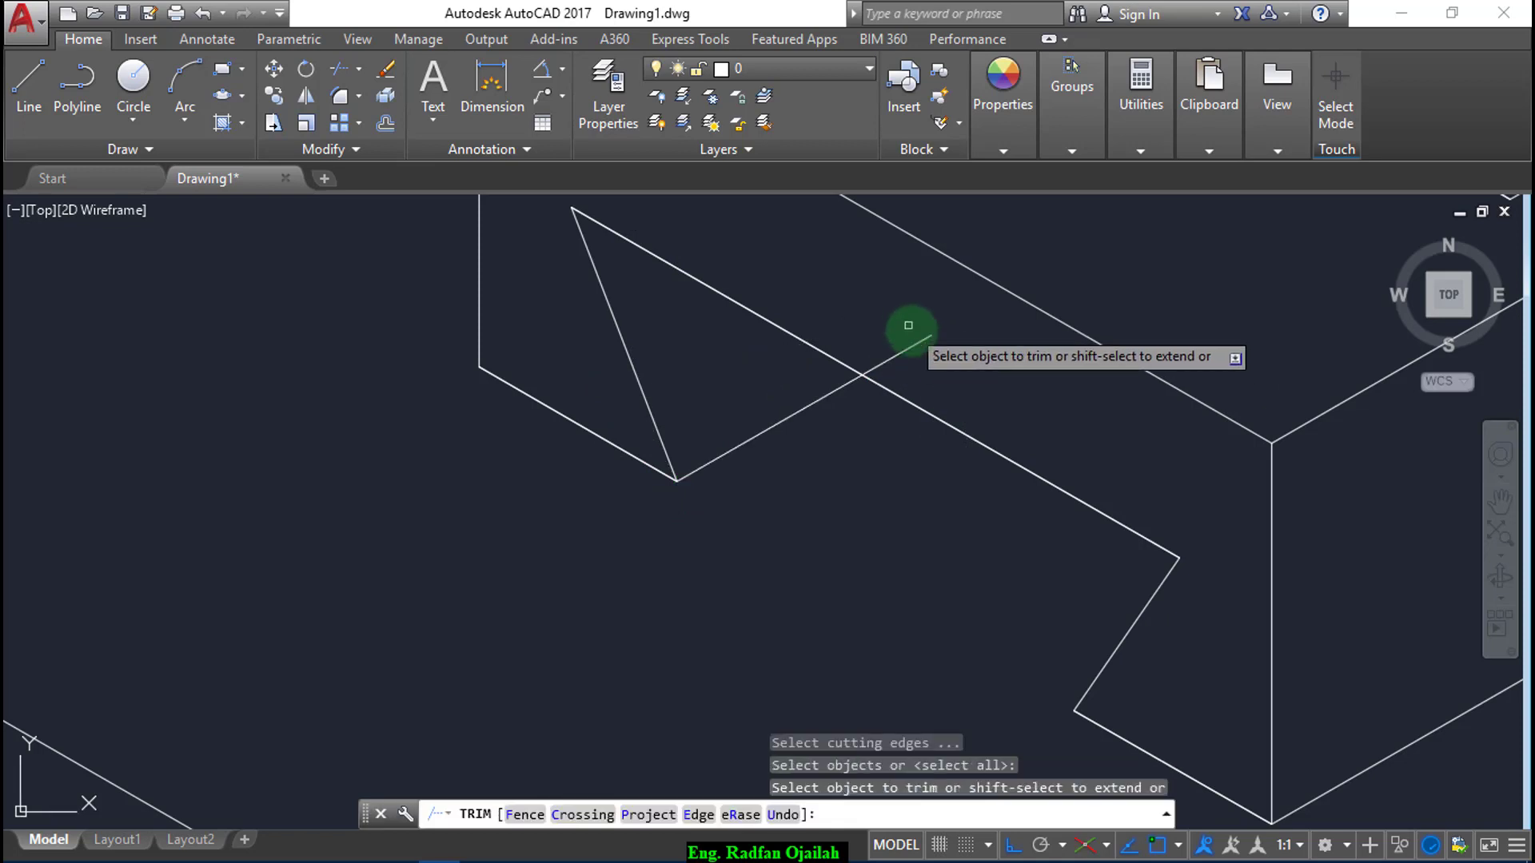
key(Escape)
- Erase the original 46 mm auxiliary line beside the base
scroll(880, 416, down, 4)
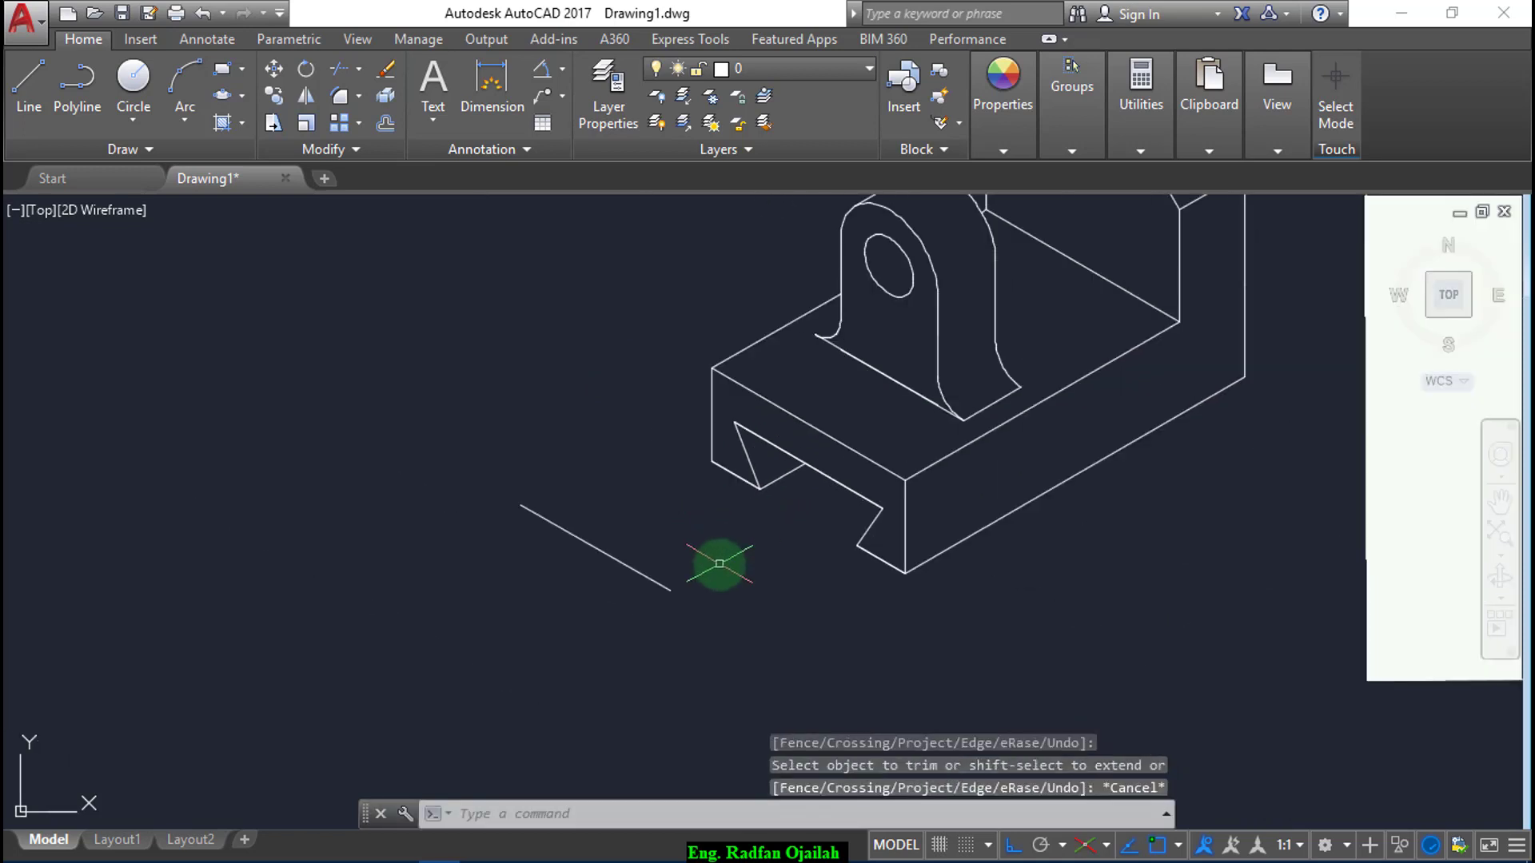
click(696, 544)
click(593, 601)
key(Delete)
scroll(565, 649, down, 4)
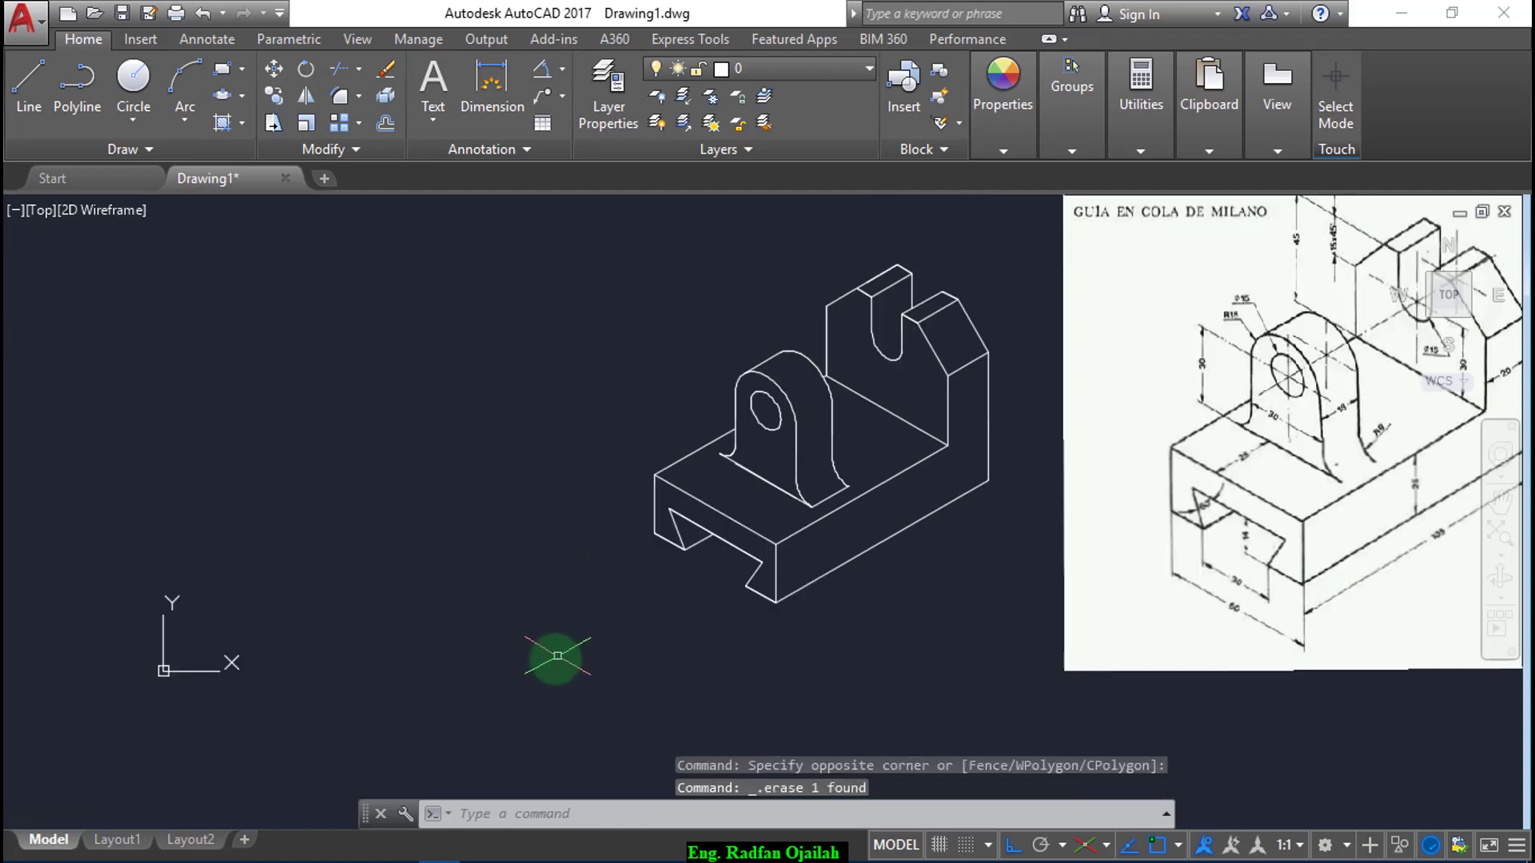
scroll(975, 588, up, 2)
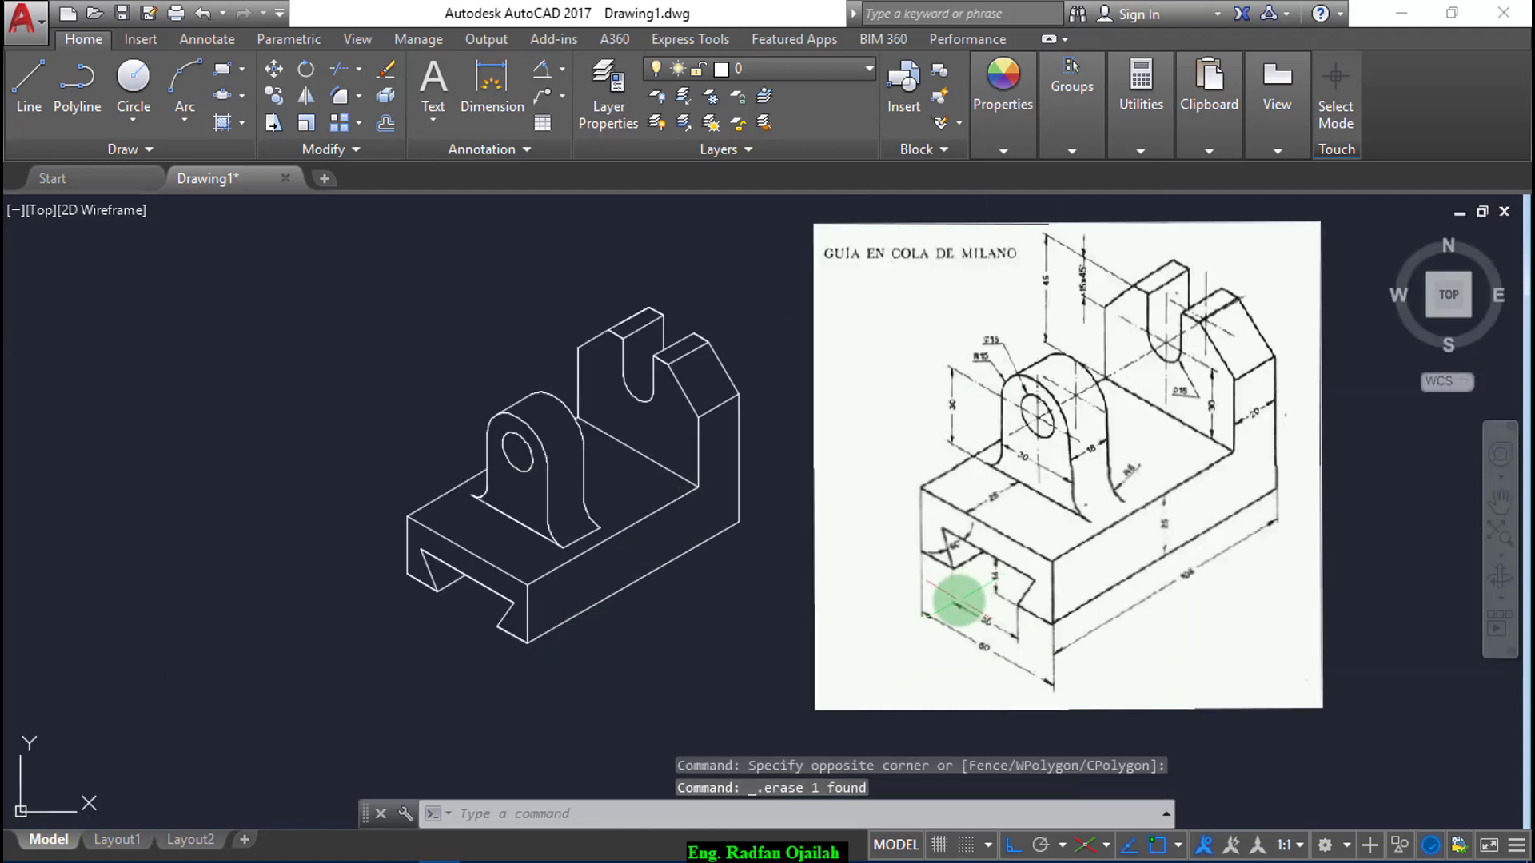
scroll(735, 674, down, 2)
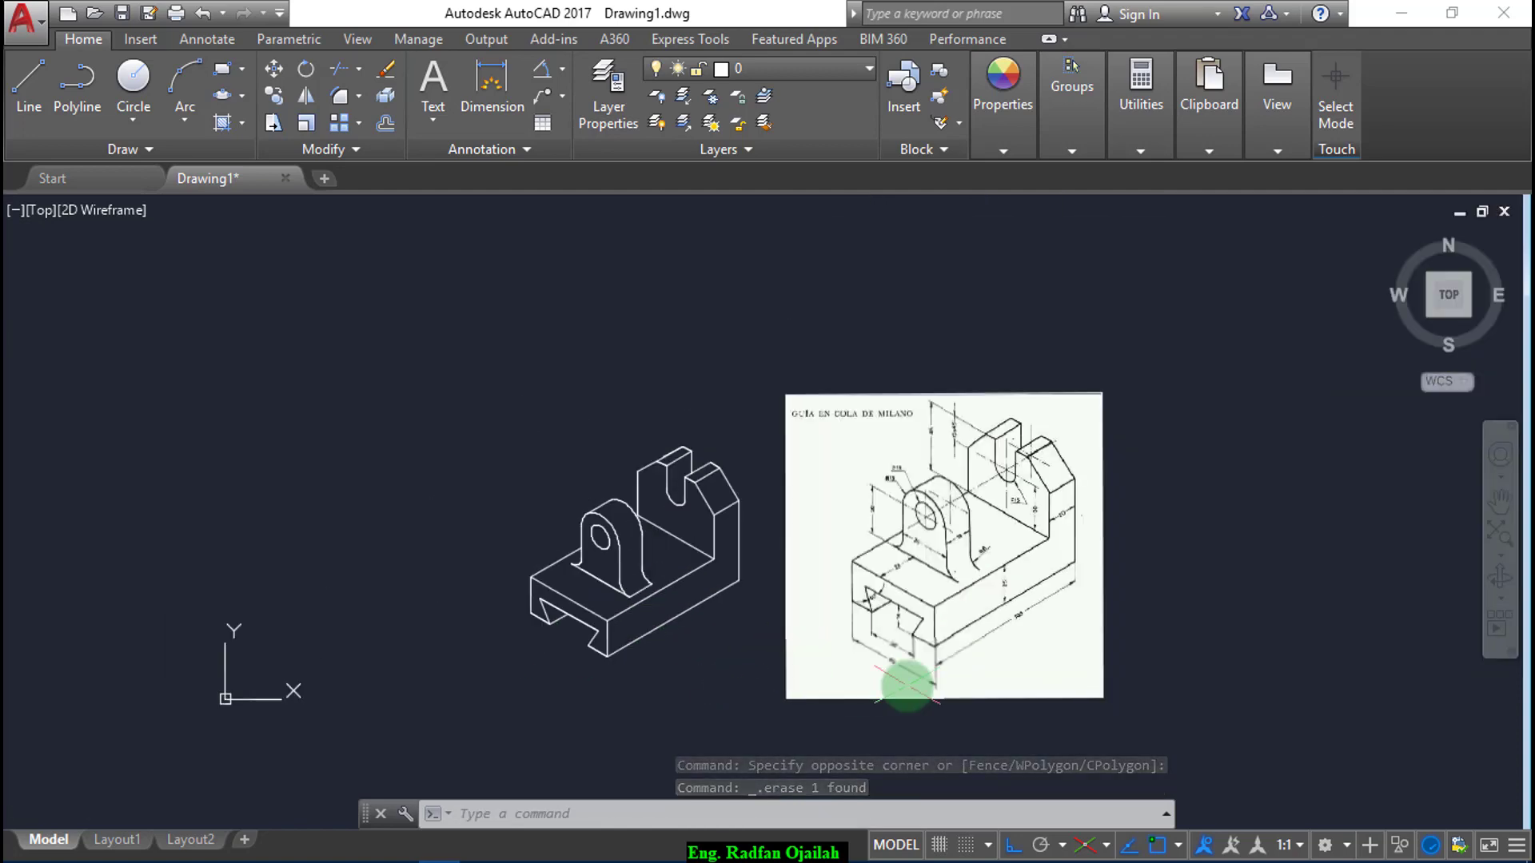